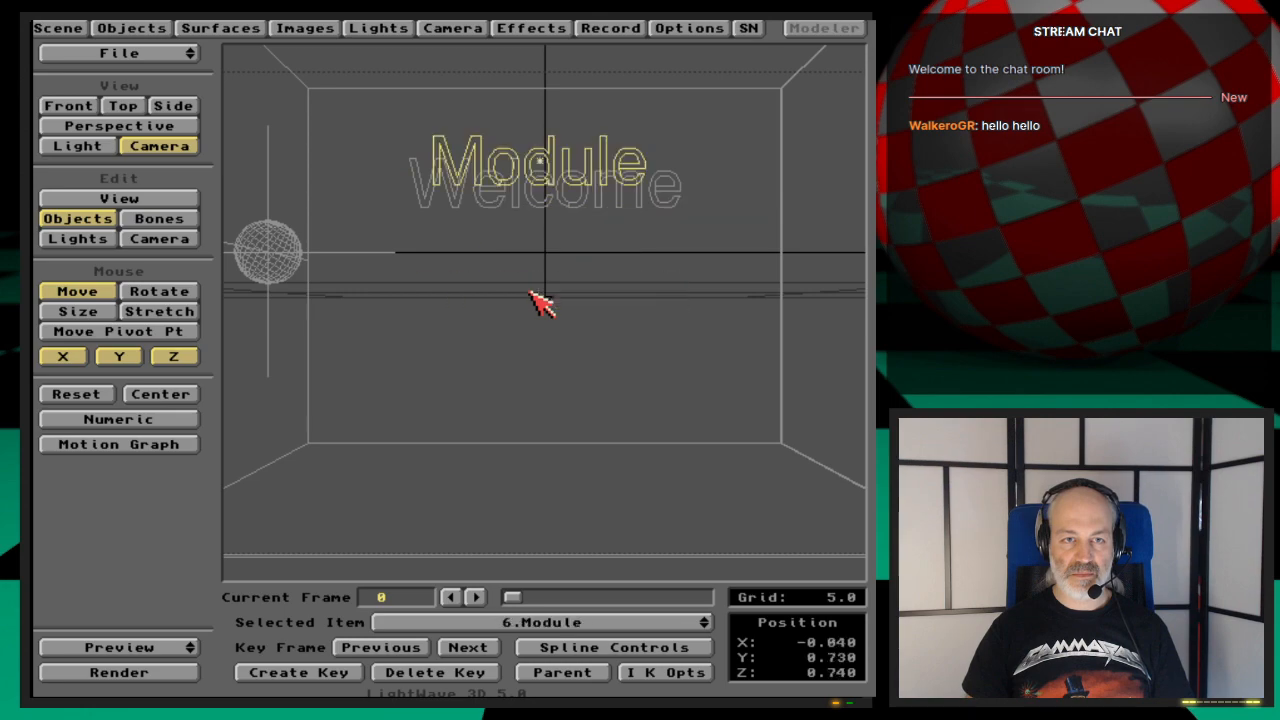
- Step through the scene's objects and select the 1.Welcome text object
key("Down")
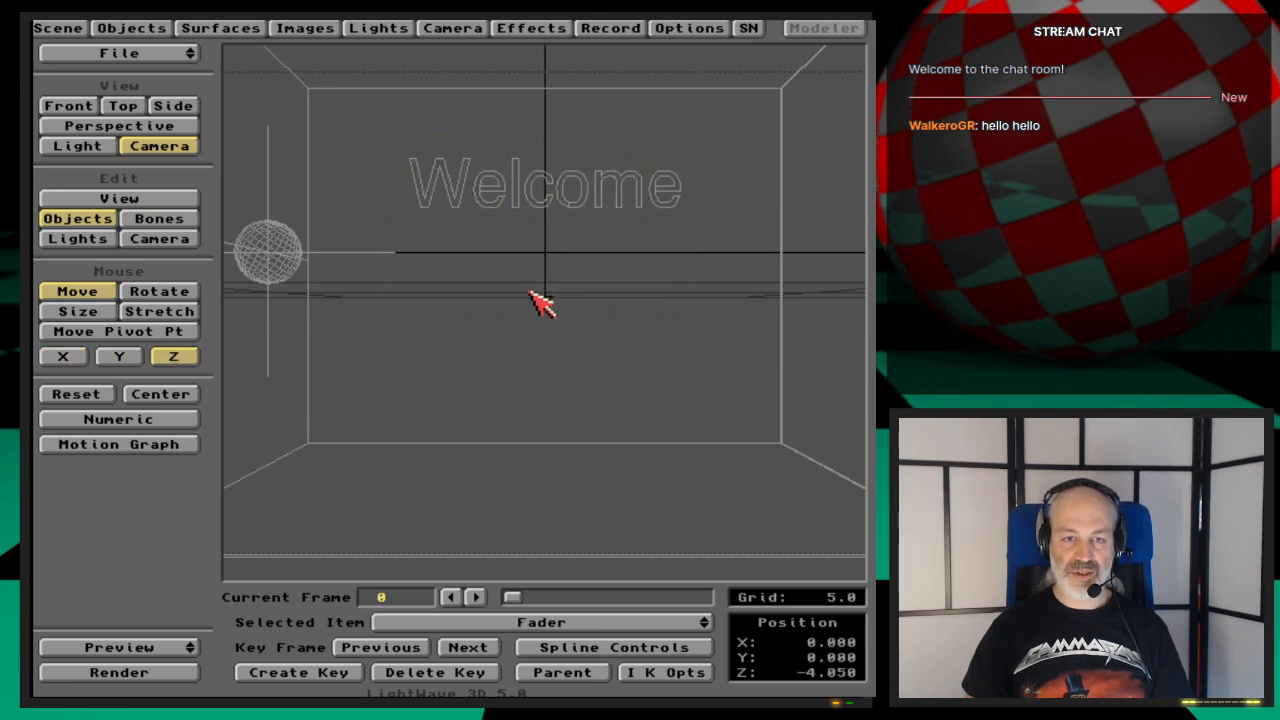
key("Up")
key("Up")
key("Up")
key("Up")
key("Up")
key("Up")
key("Up")
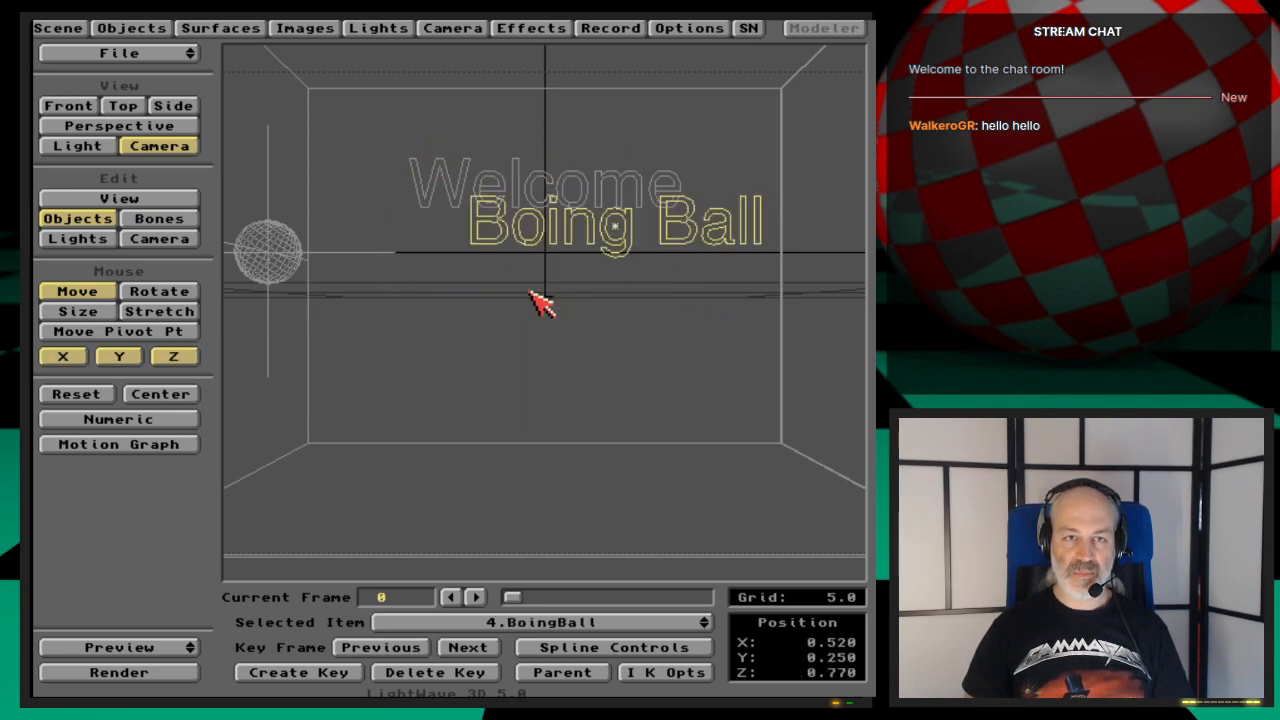
key("Up")
key("Up")
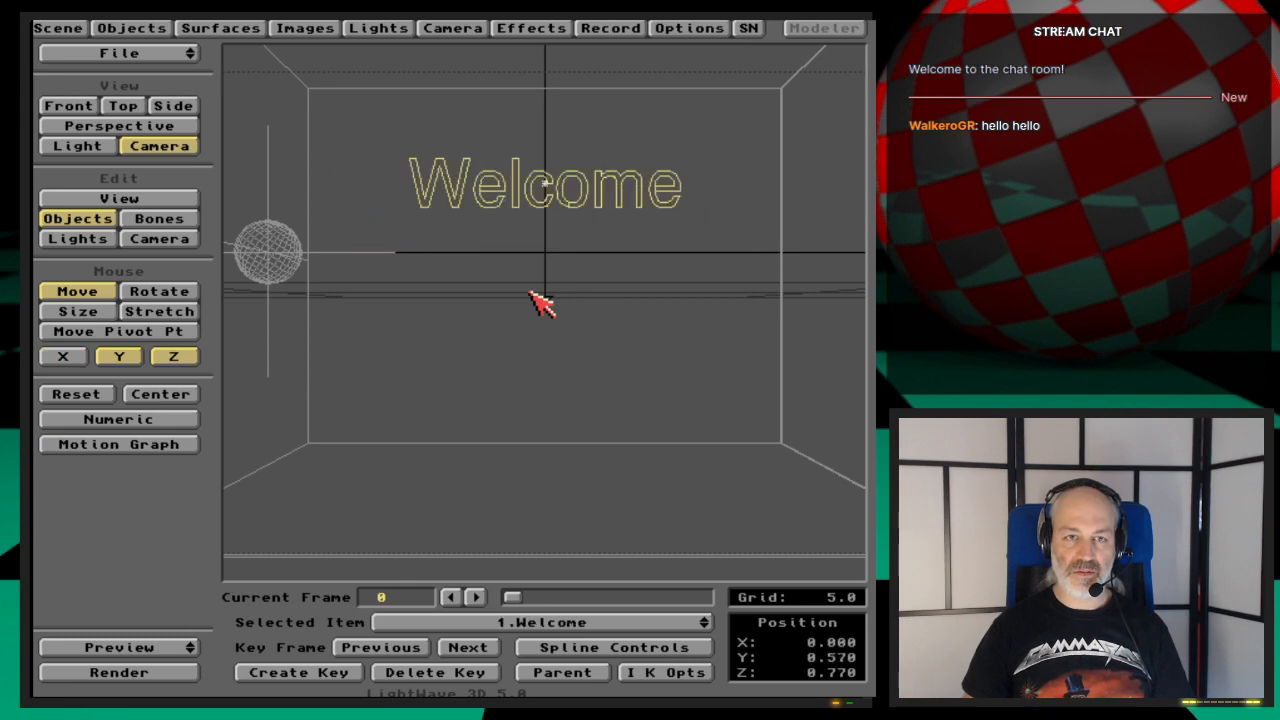
- Examine each keyframe of the object dissolve envelope for 1.Welcome, leaving the envelope without changes
left_click(132, 28)
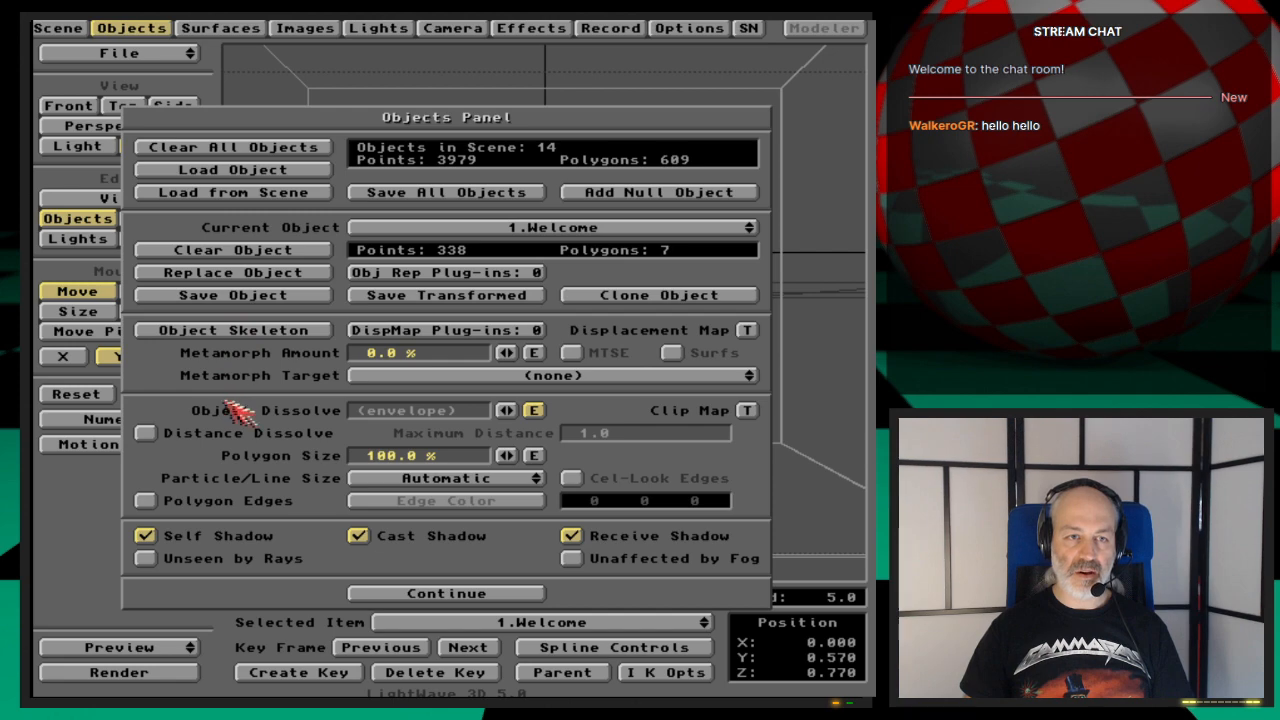
left_click(533, 410)
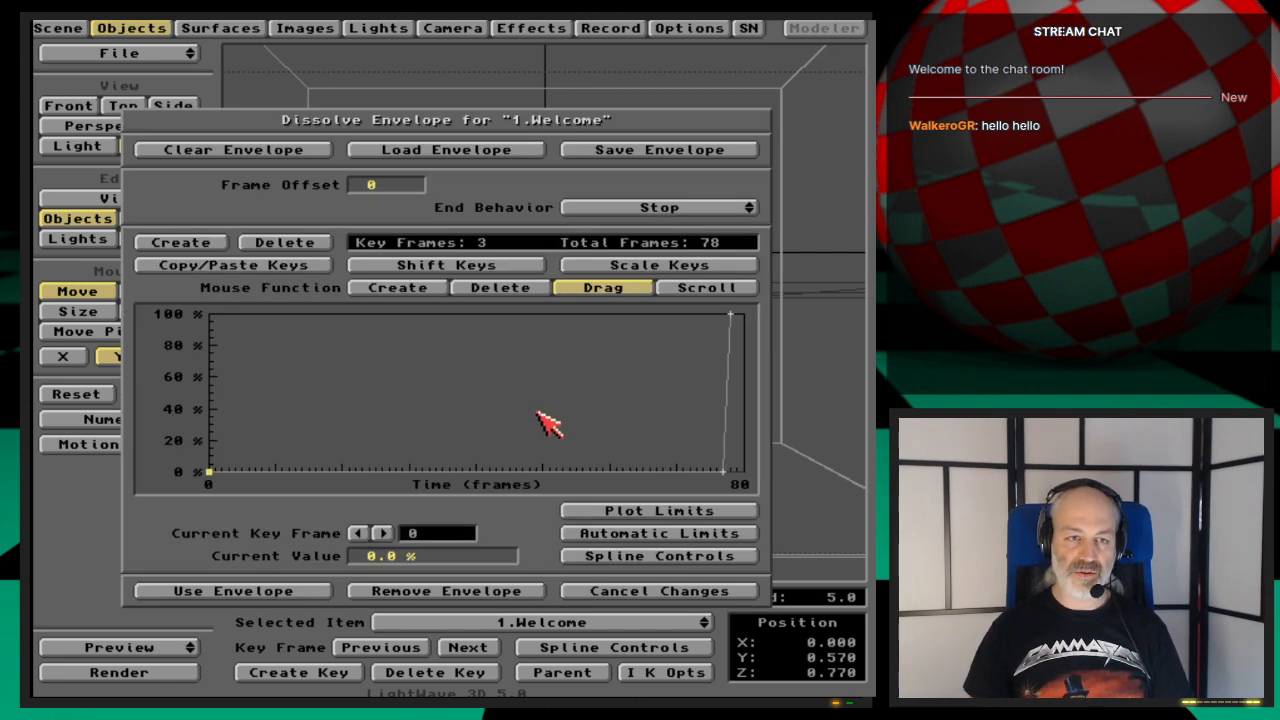
left_click(540, 418)
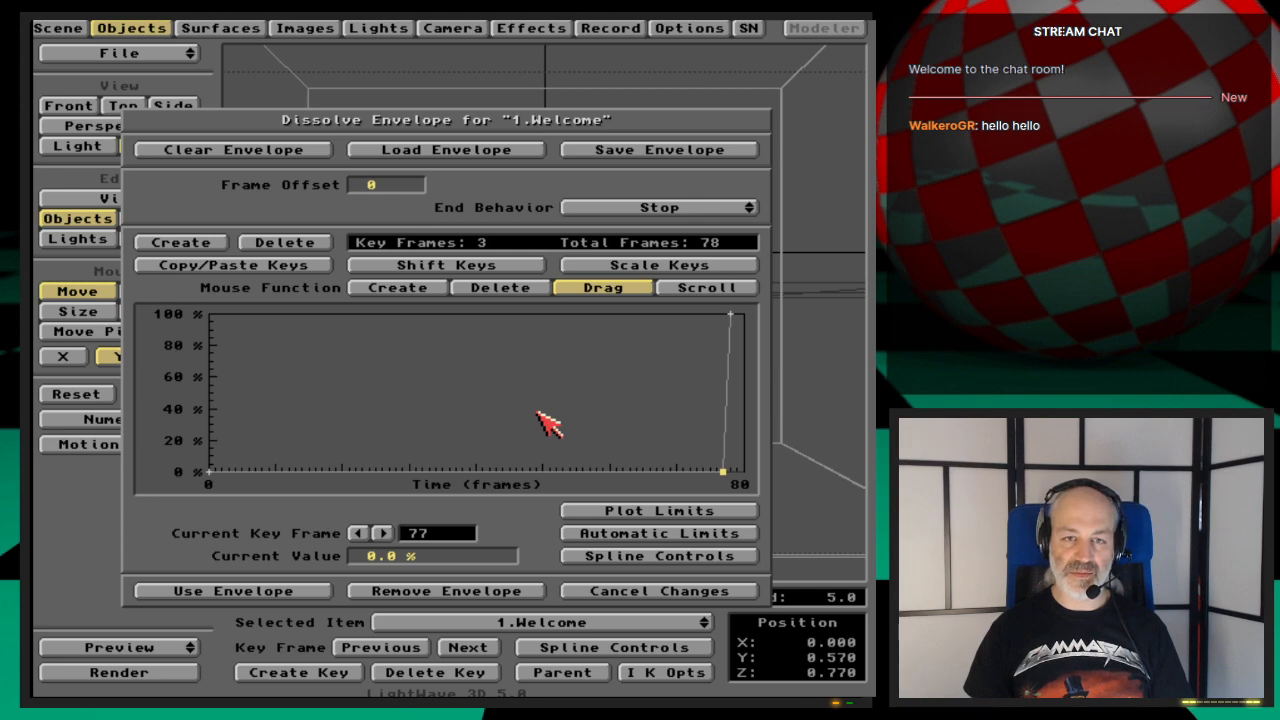
left_click(540, 418)
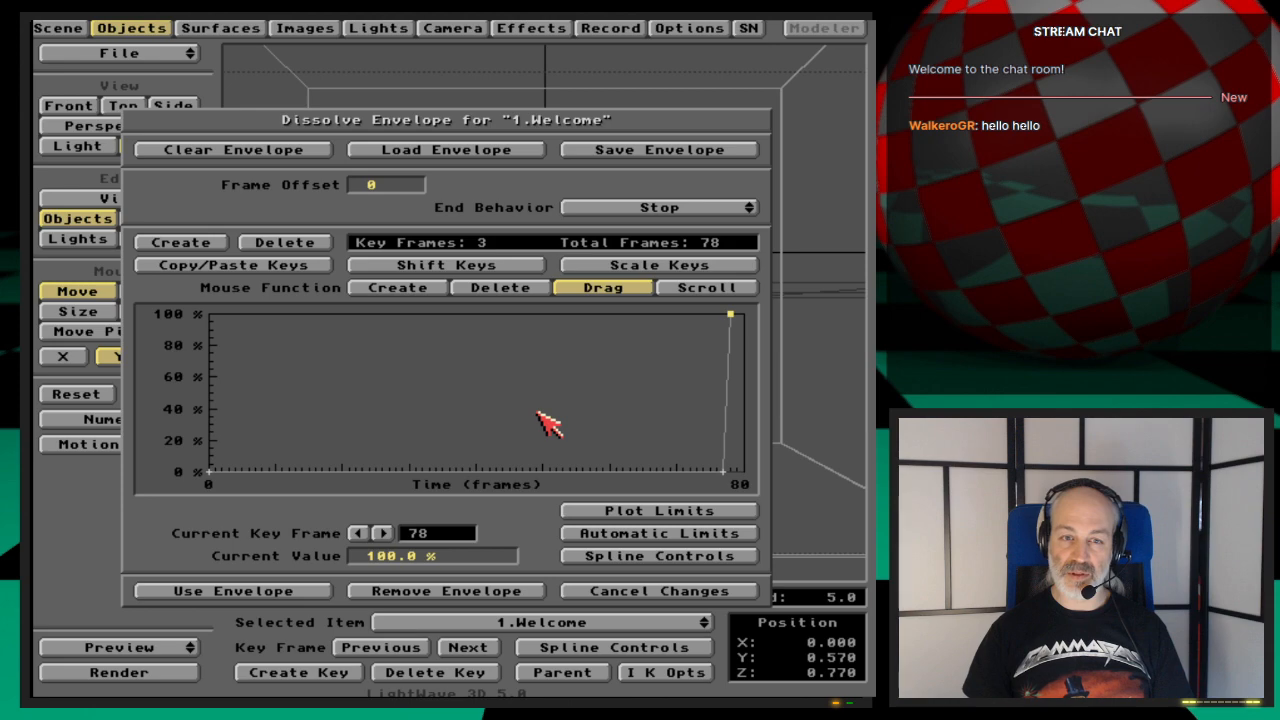
left_click(660, 591)
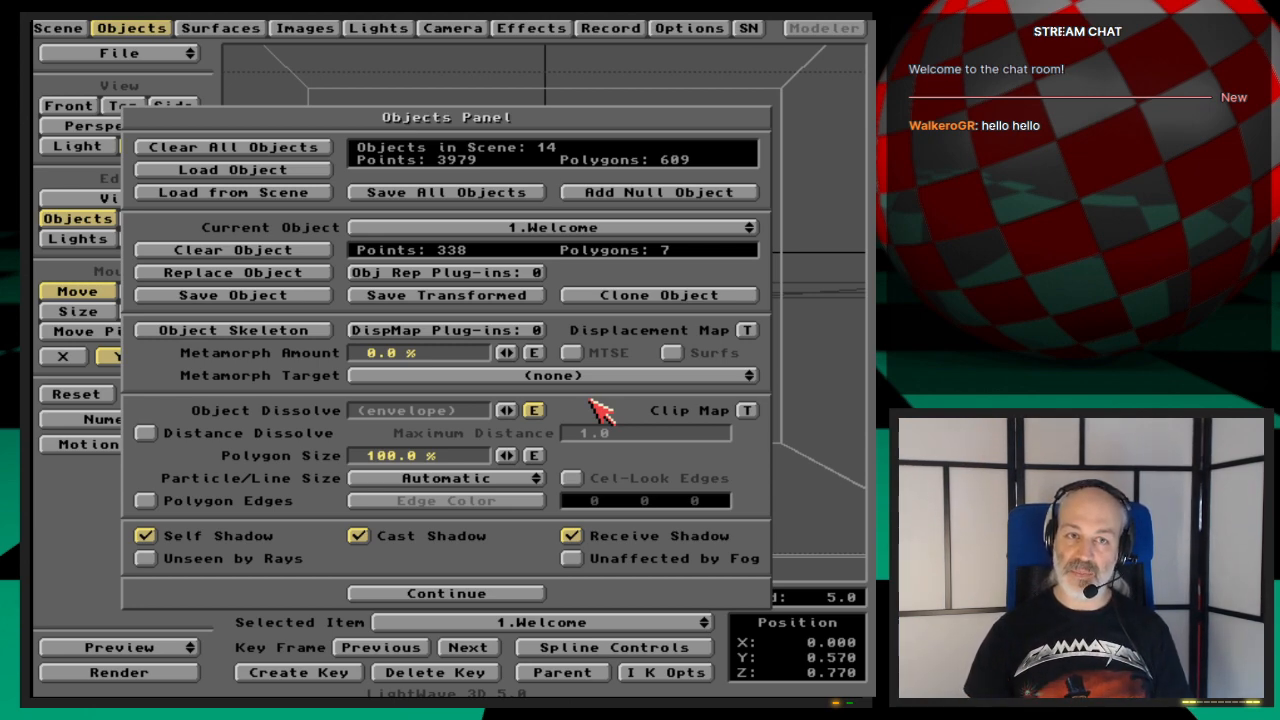
- Examine the dissolve envelope keyframes of the 2.ToYetAnother object and leave the envelope without changes
key("Down")
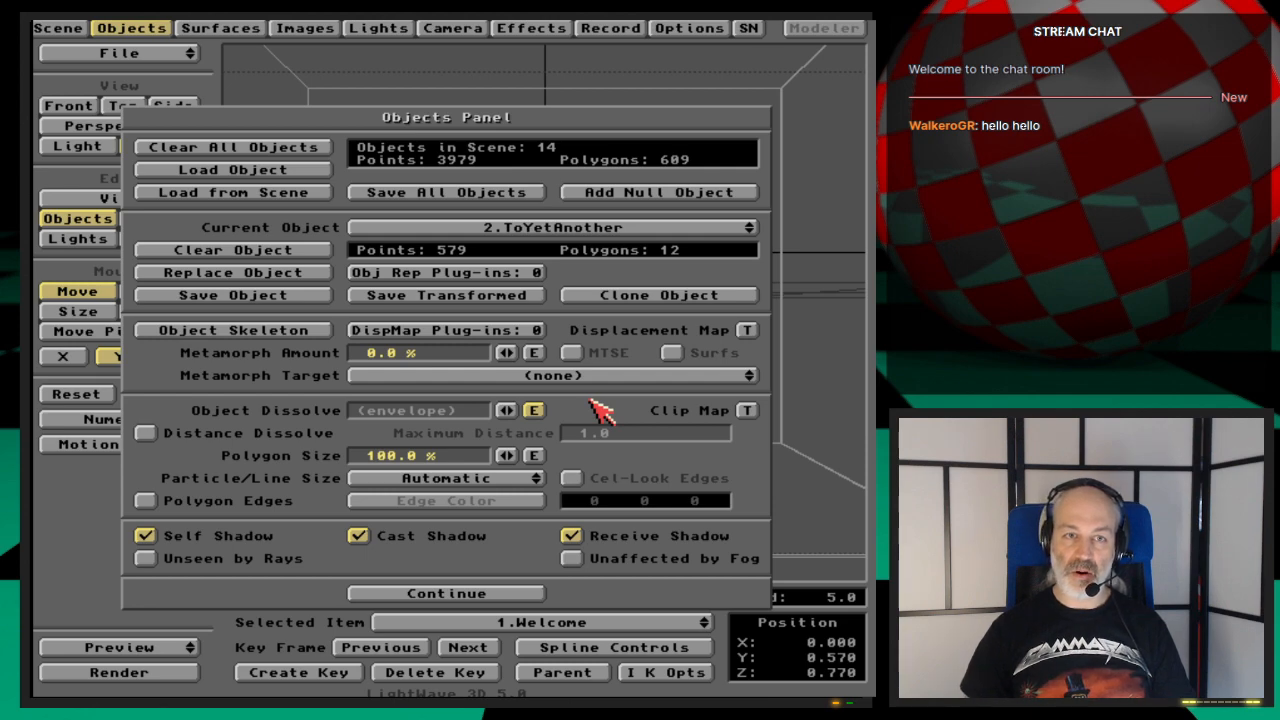
left_click(533, 410)
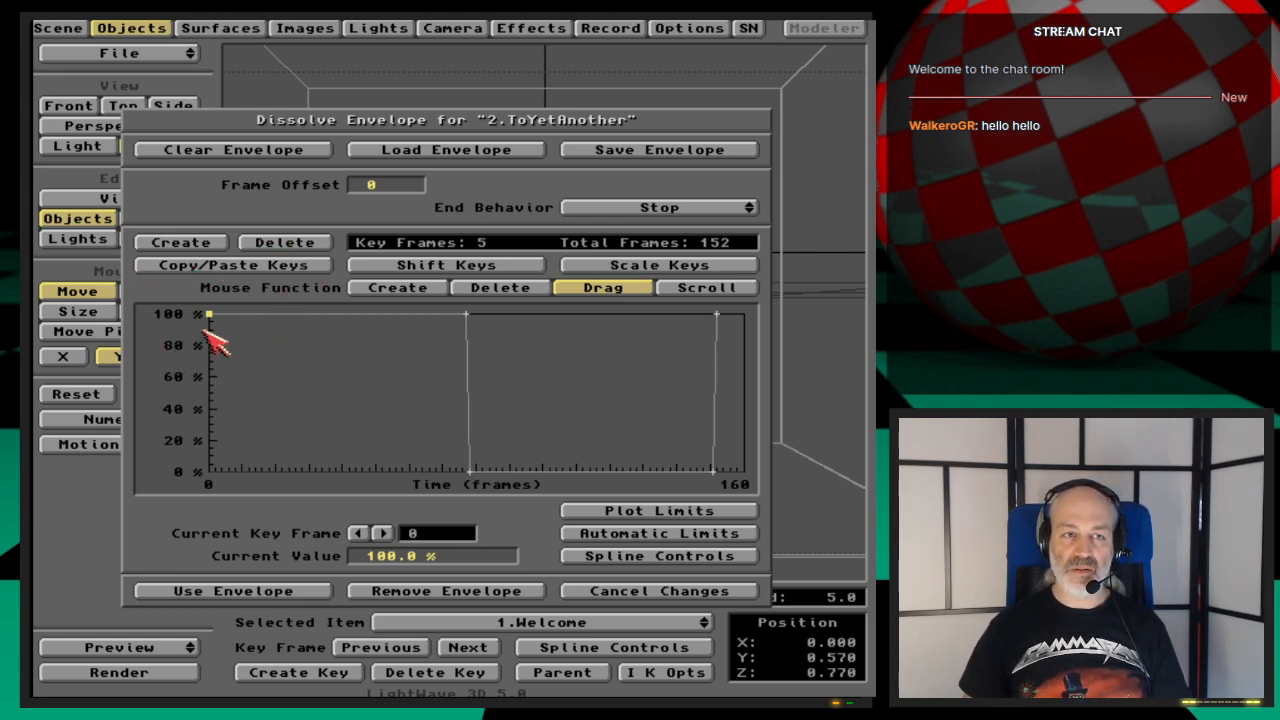
left_click(428, 328)
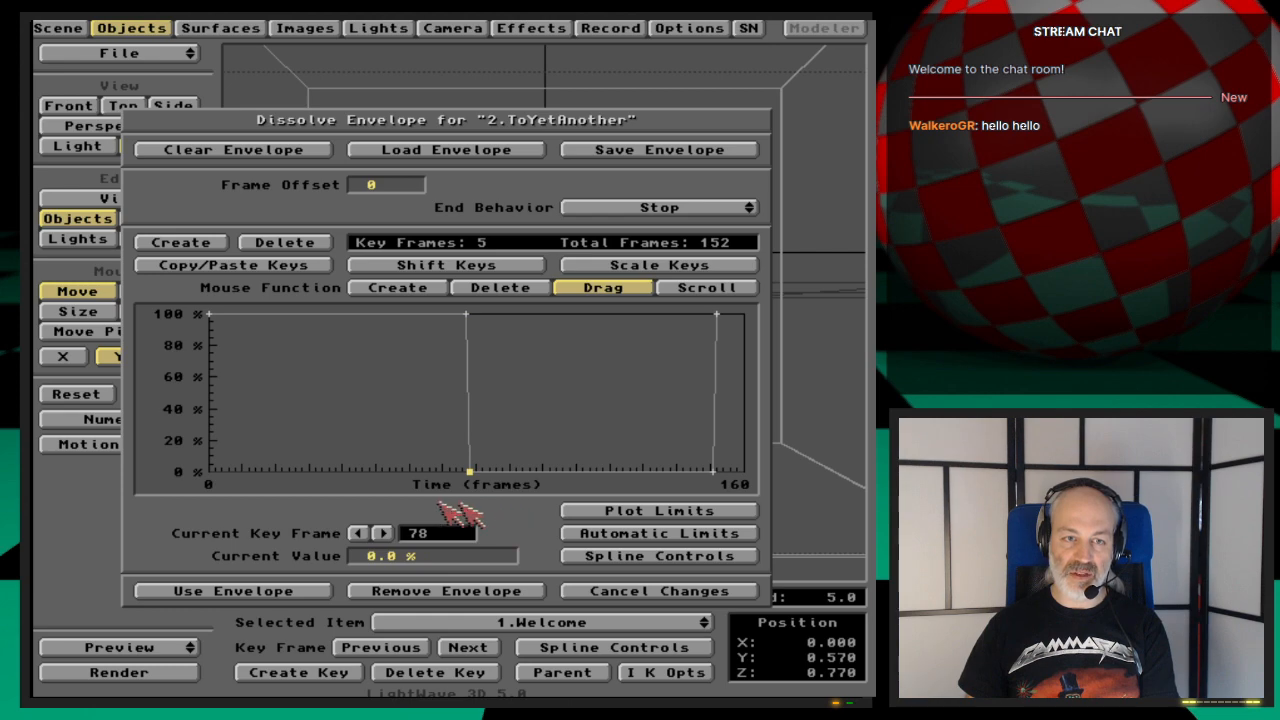
left_click(381, 533)
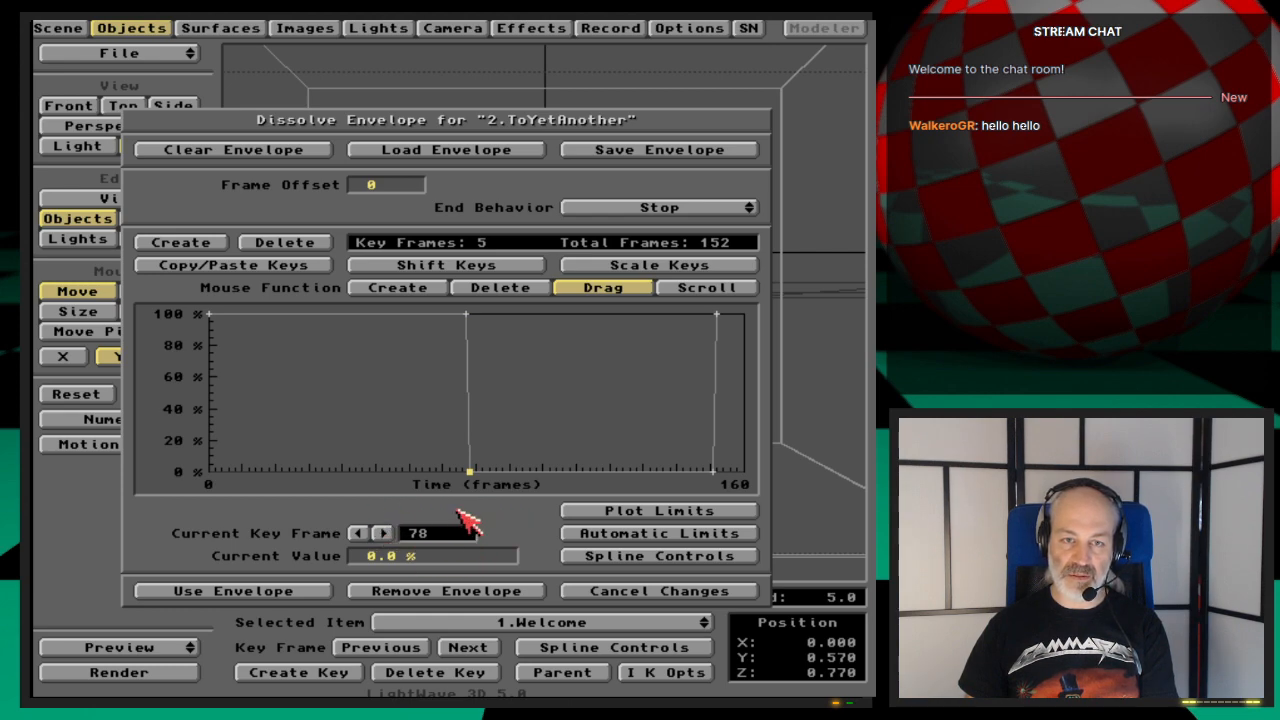
key("Right")
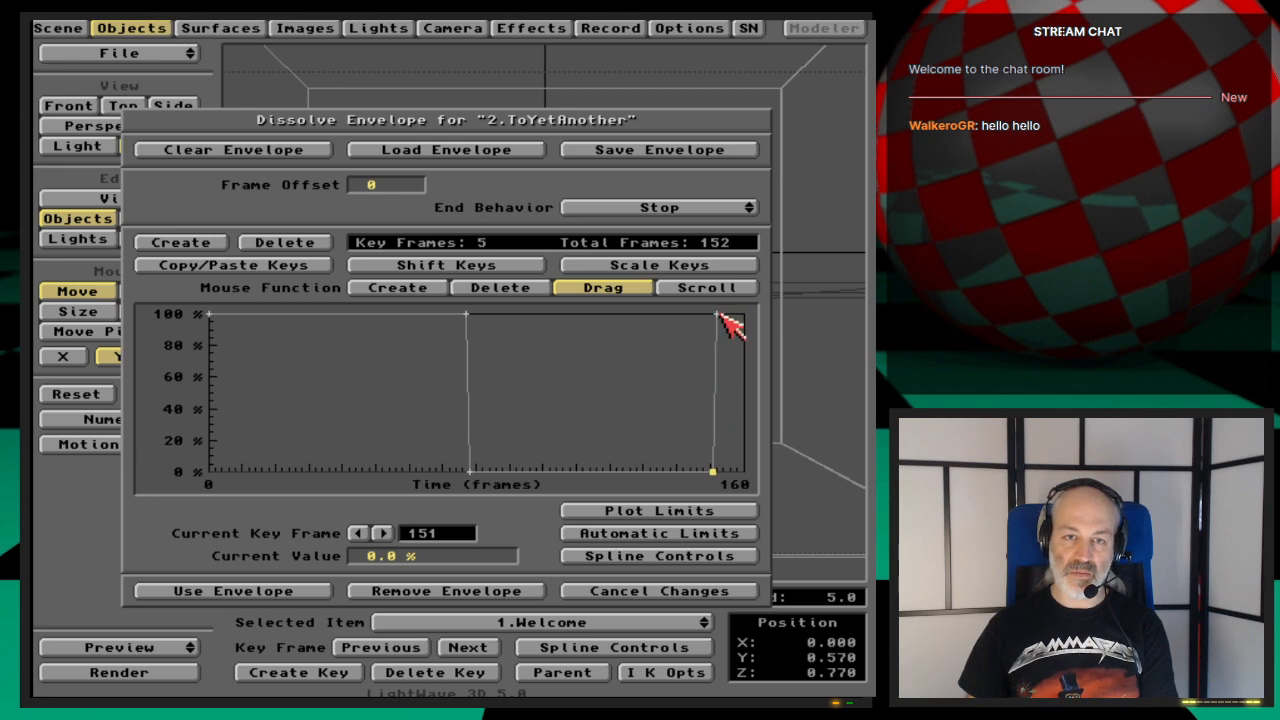
key("Right")
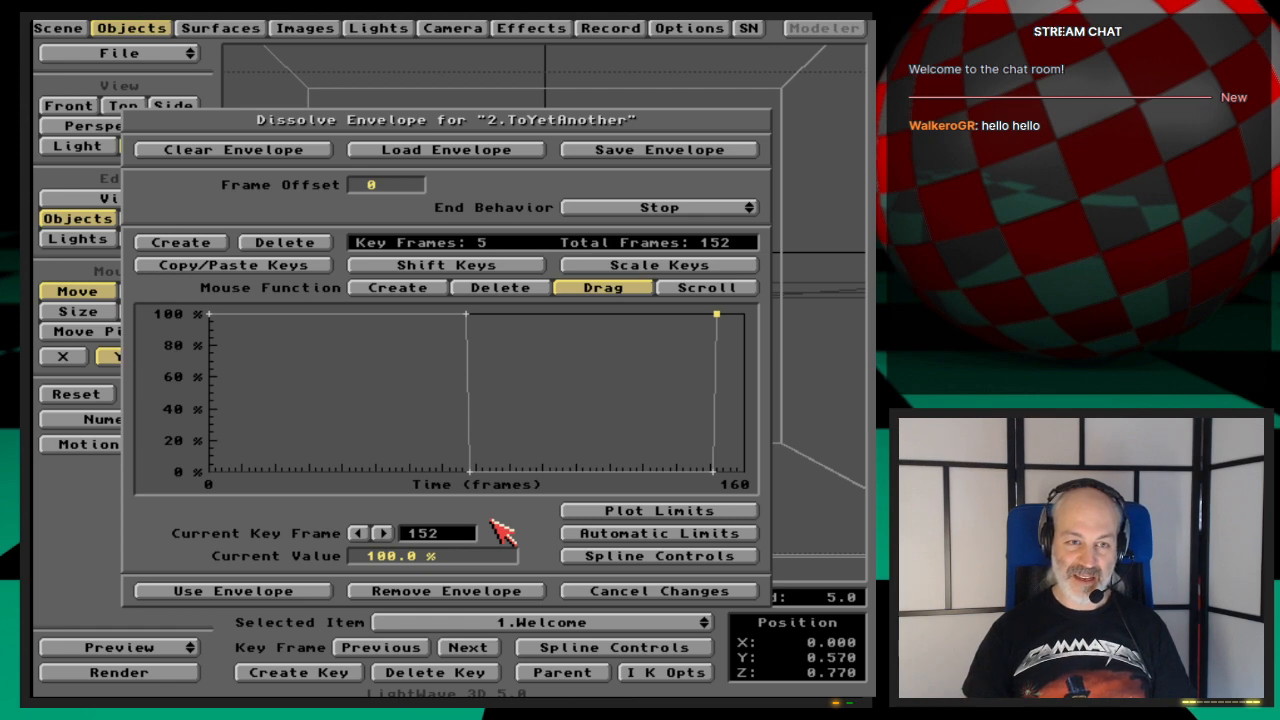
left_click(650, 592)
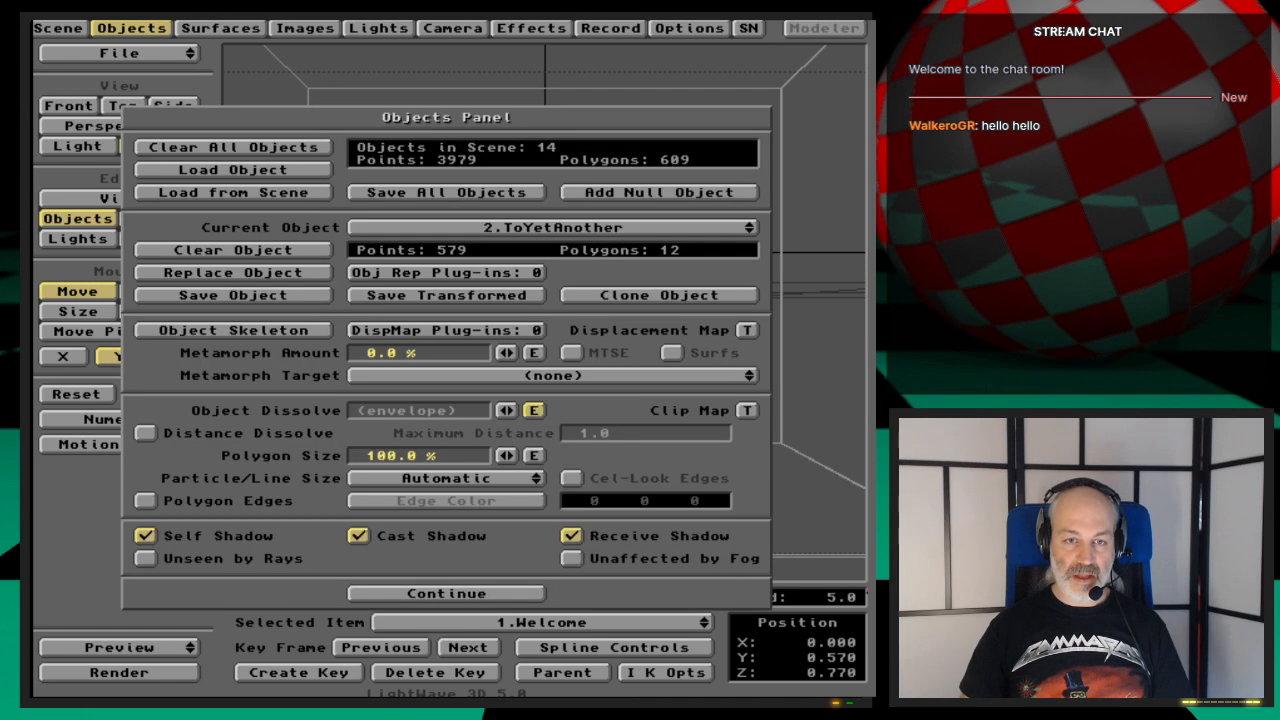
- Close the object settings and clear the whole scene
left_click(482, 595)
left_click(165, 53)
left_click(163, 50)
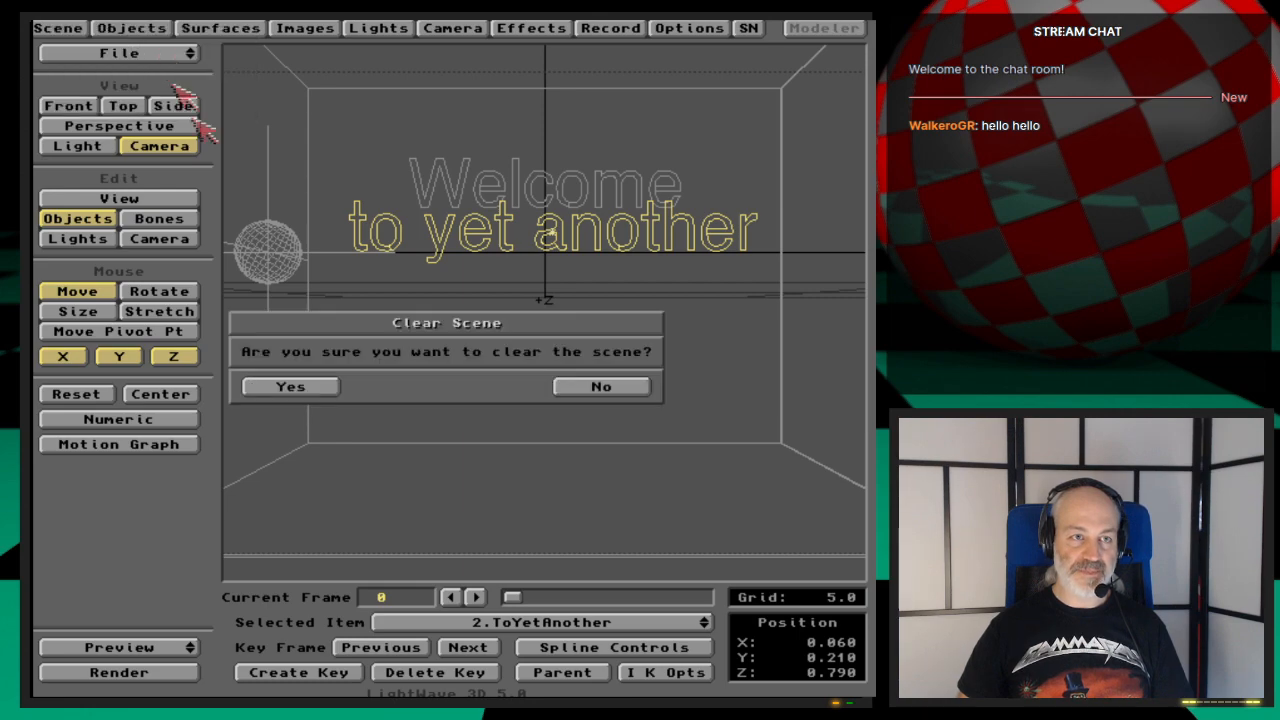
left_click(300, 388)
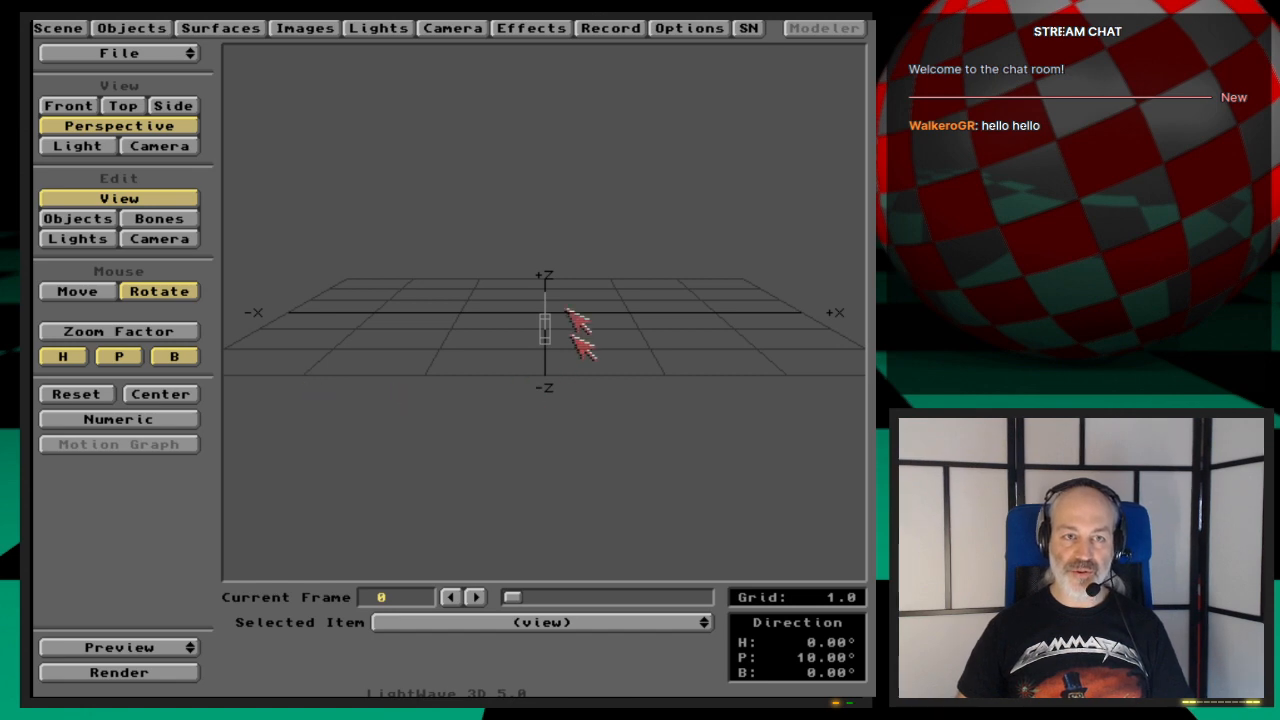
- Quit LightWave 3D and confirm
left_click(537, 262)
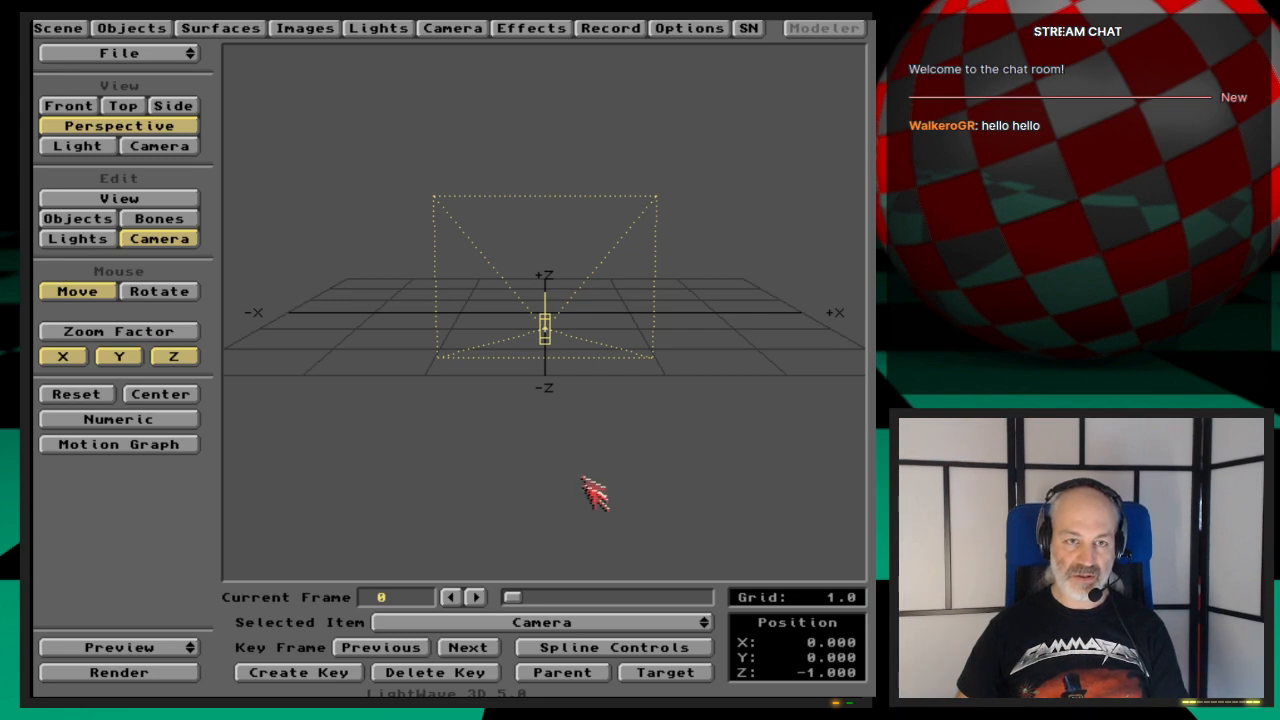
left_click_drag(185, 55, 190, 101)
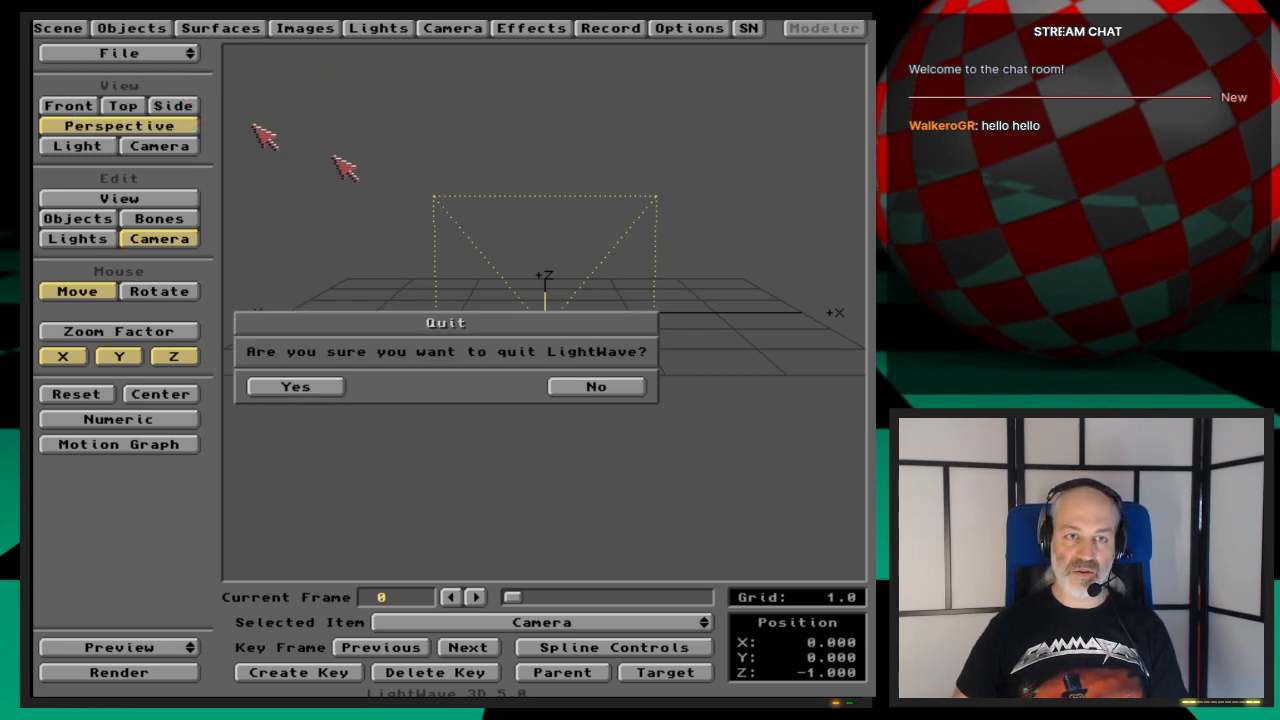
left_click(313, 388)
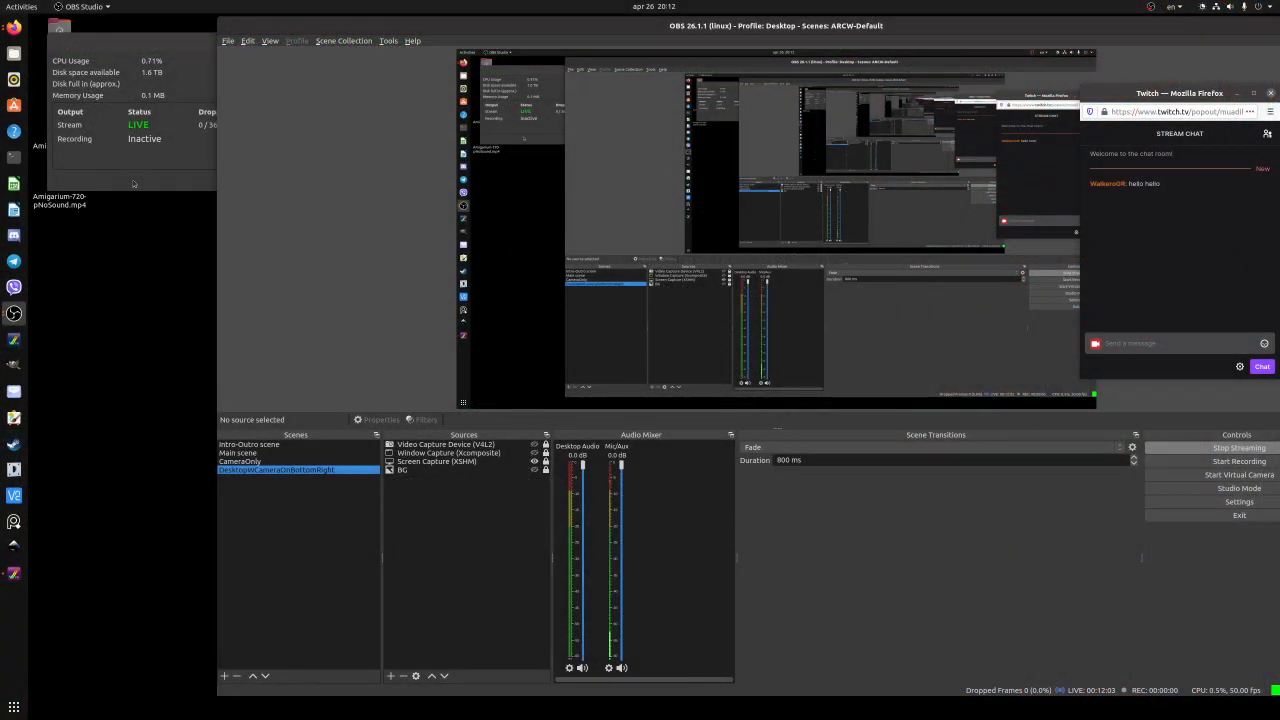
- Close the OBS Stats window and minimize OBS Studio to reveal the desktop
left_click(133, 183)
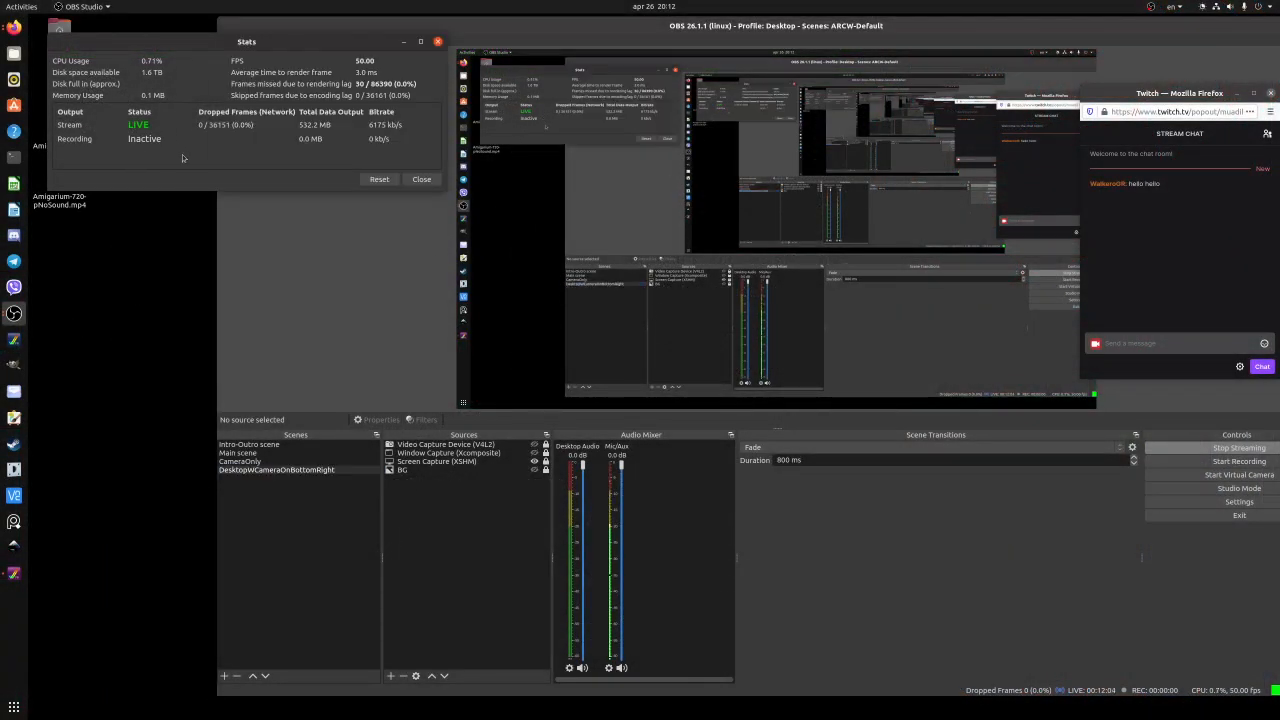
left_click(424, 180)
left_click(59, 140)
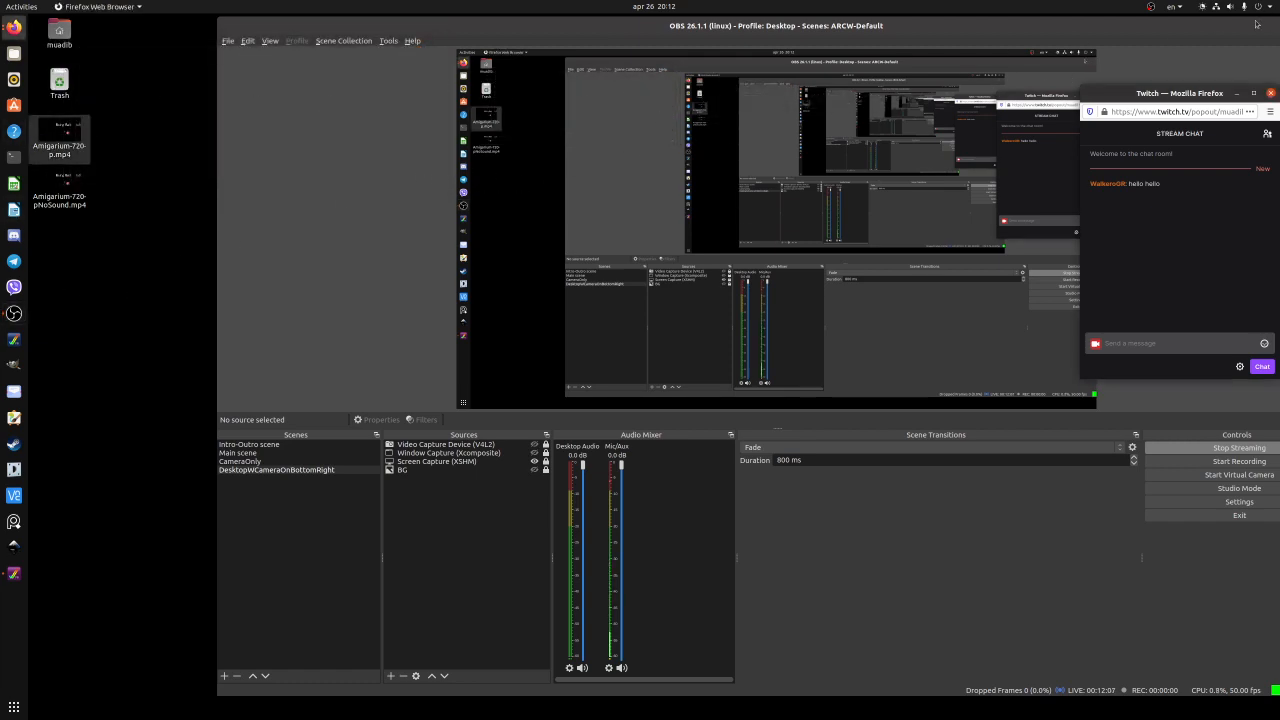
left_click_drag(1222, 26, 943, 79)
left_click(1013, 78)
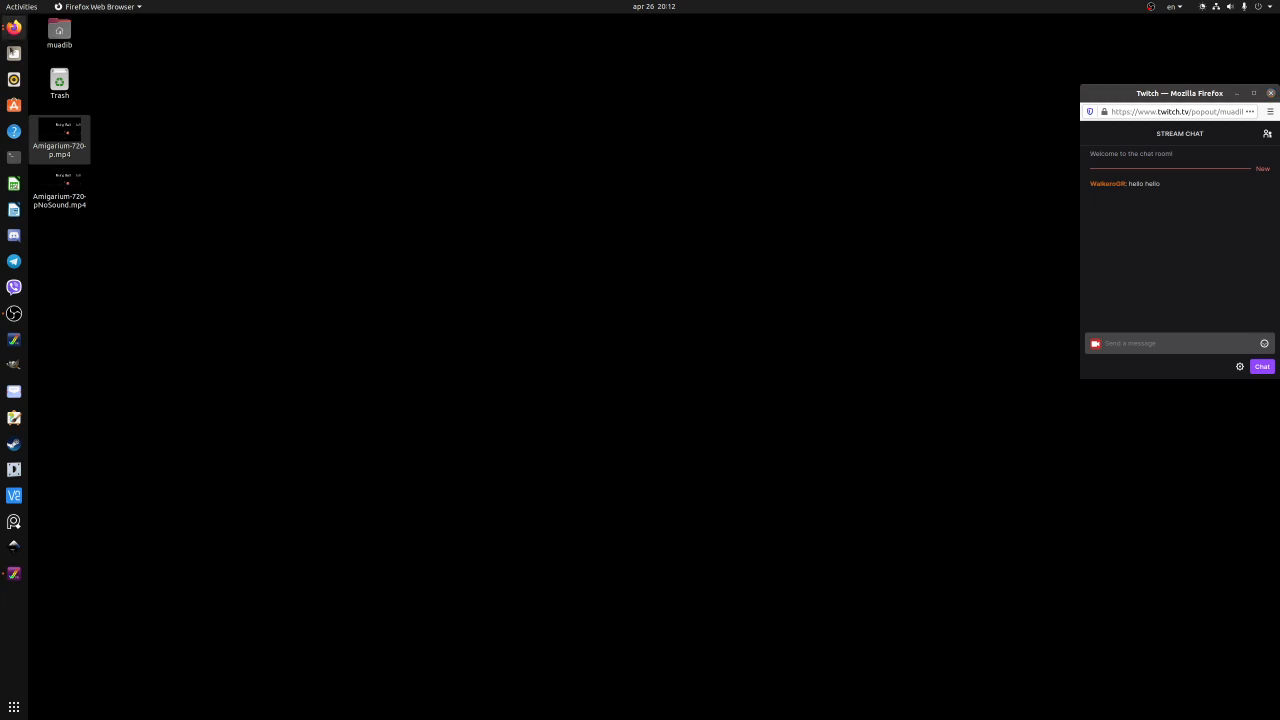
- Play Amigarium-720p.mp4 from the desktop full screen in VLC, and close the player once it has finished
left_click(14, 27)
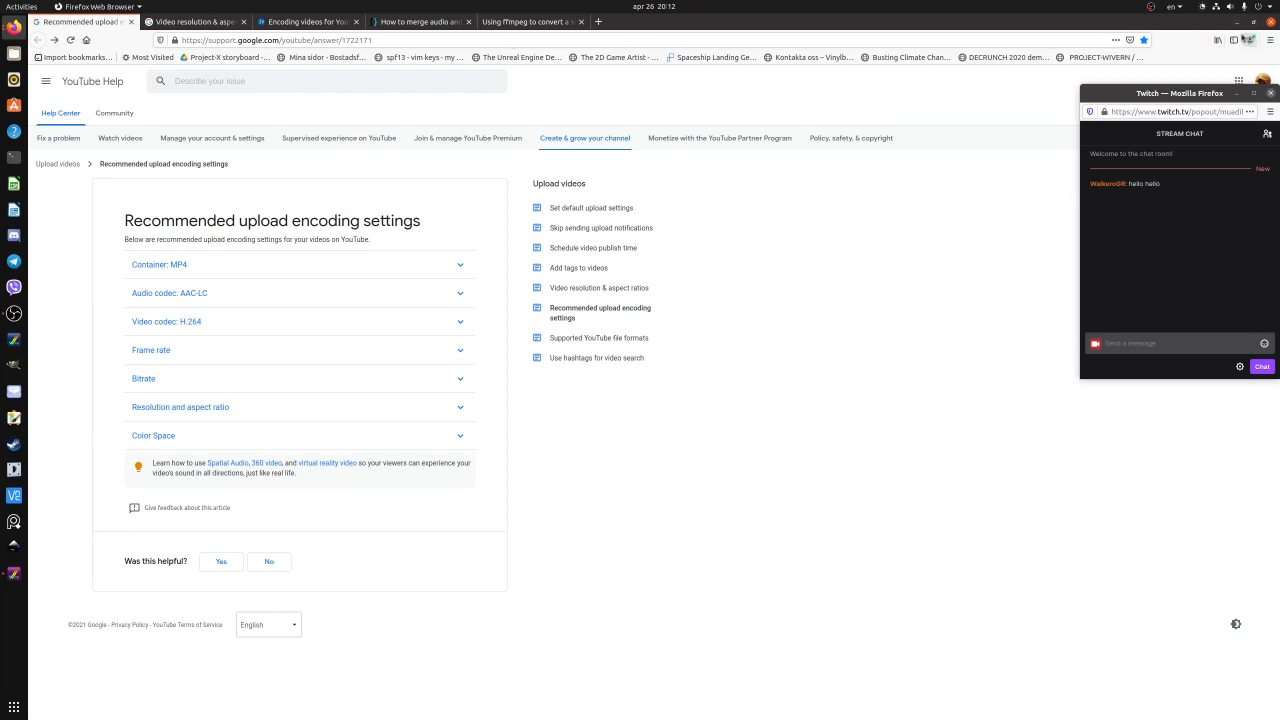
left_click(1237, 22)
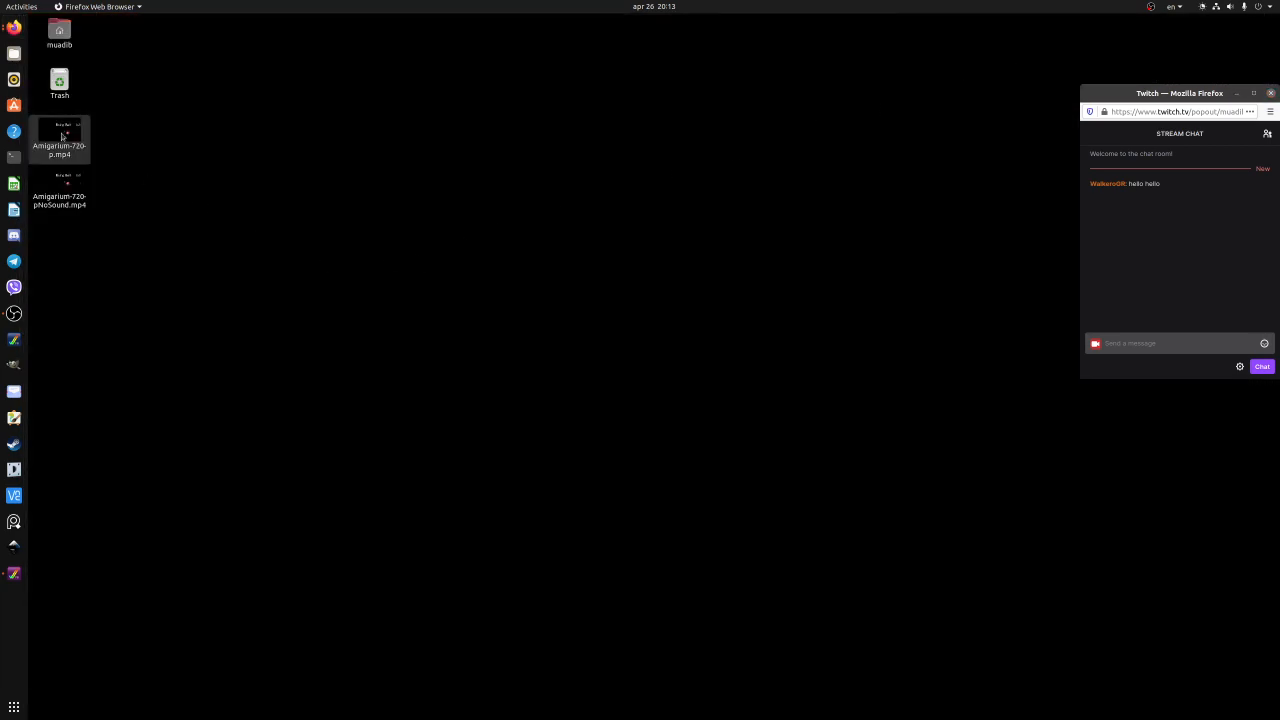
double_click(62, 136)
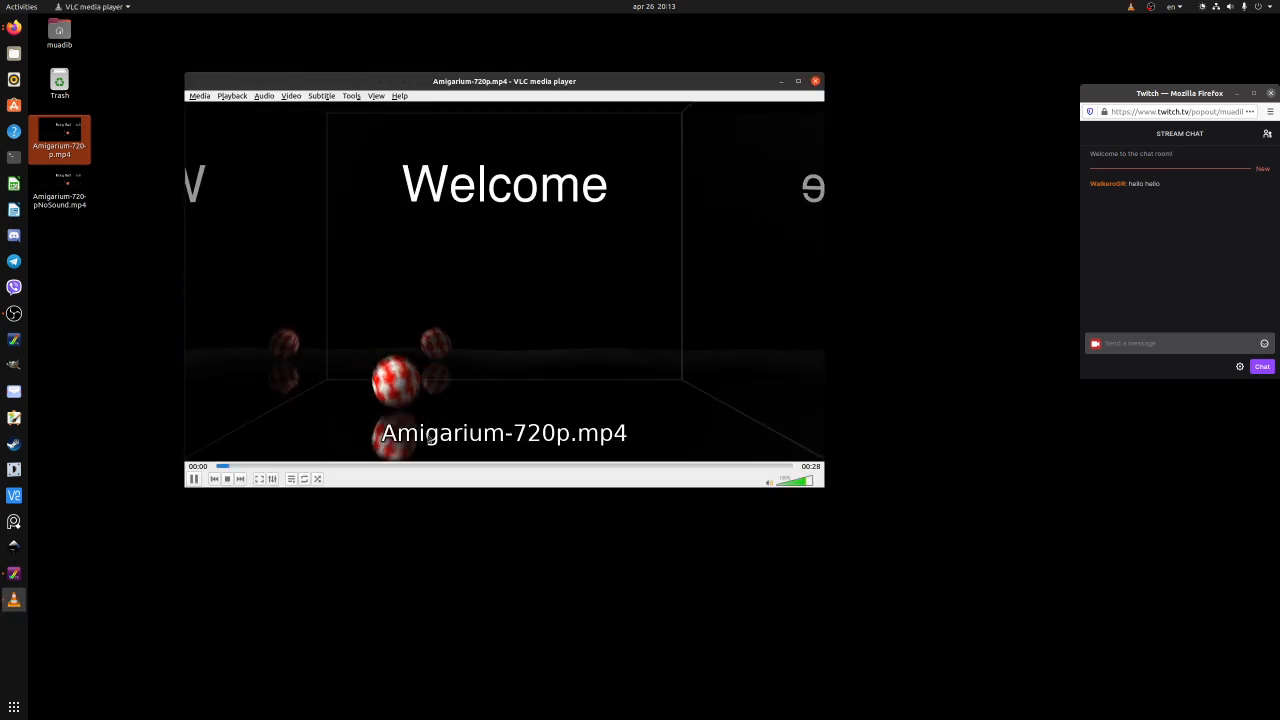
left_click(259, 479)
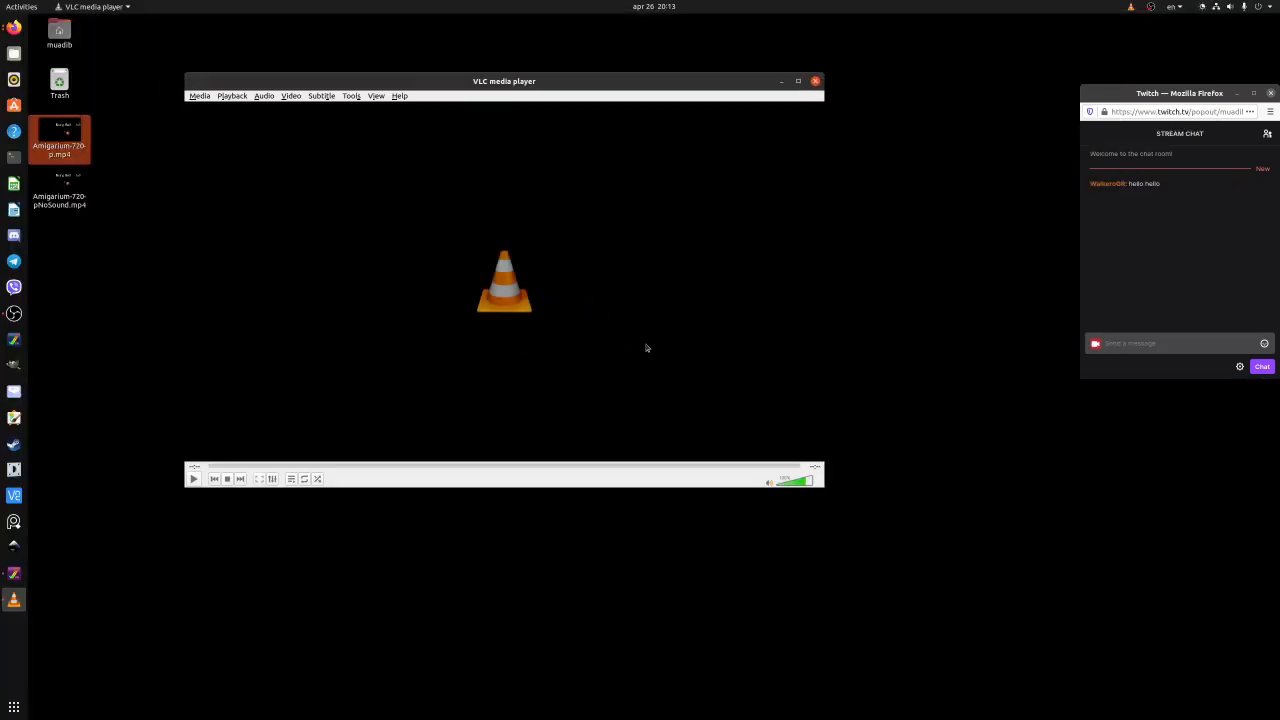
left_click(816, 81)
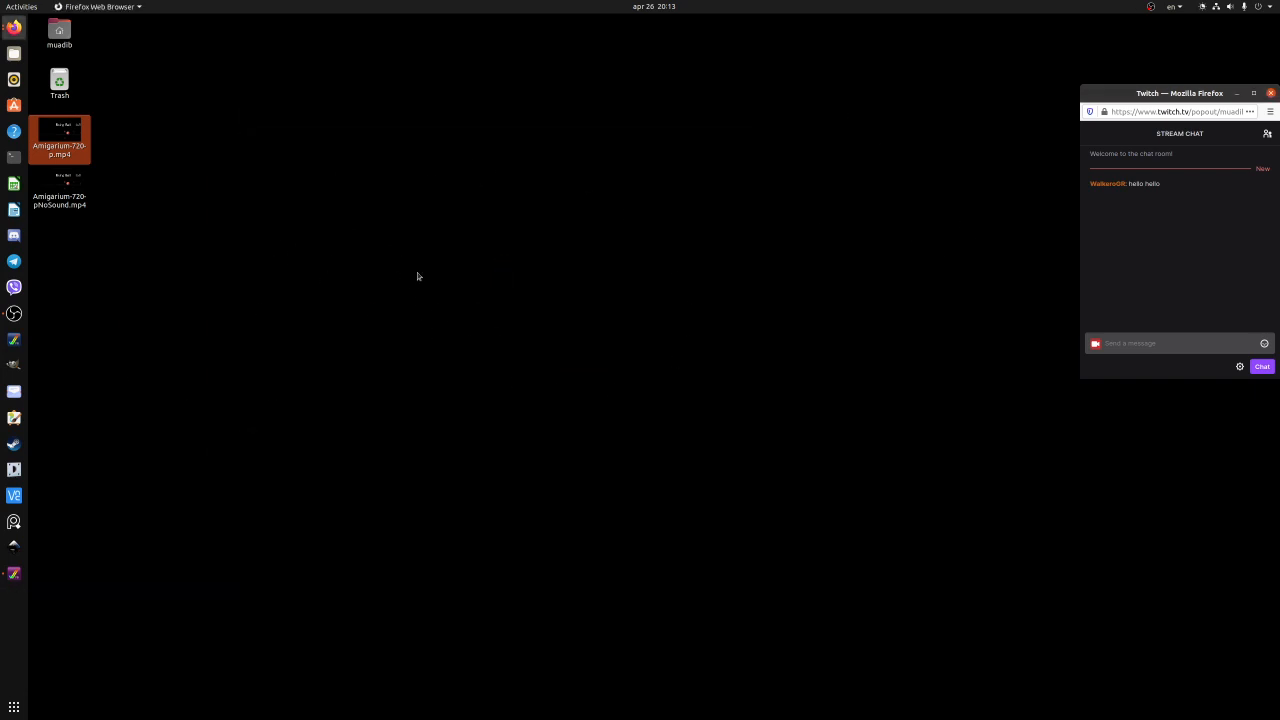
- Switch to Firefox with the YouTube Help page on recommended upload encoding settings
left_click(424, 303)
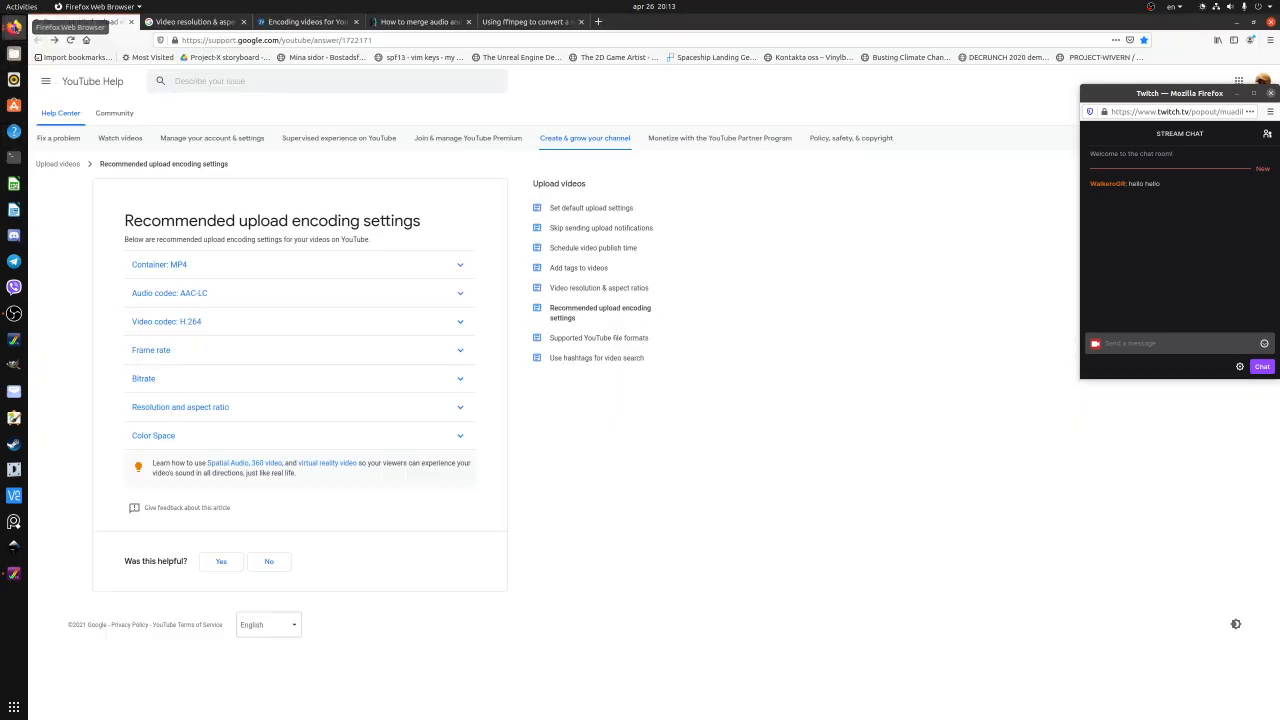
left_click(14, 27)
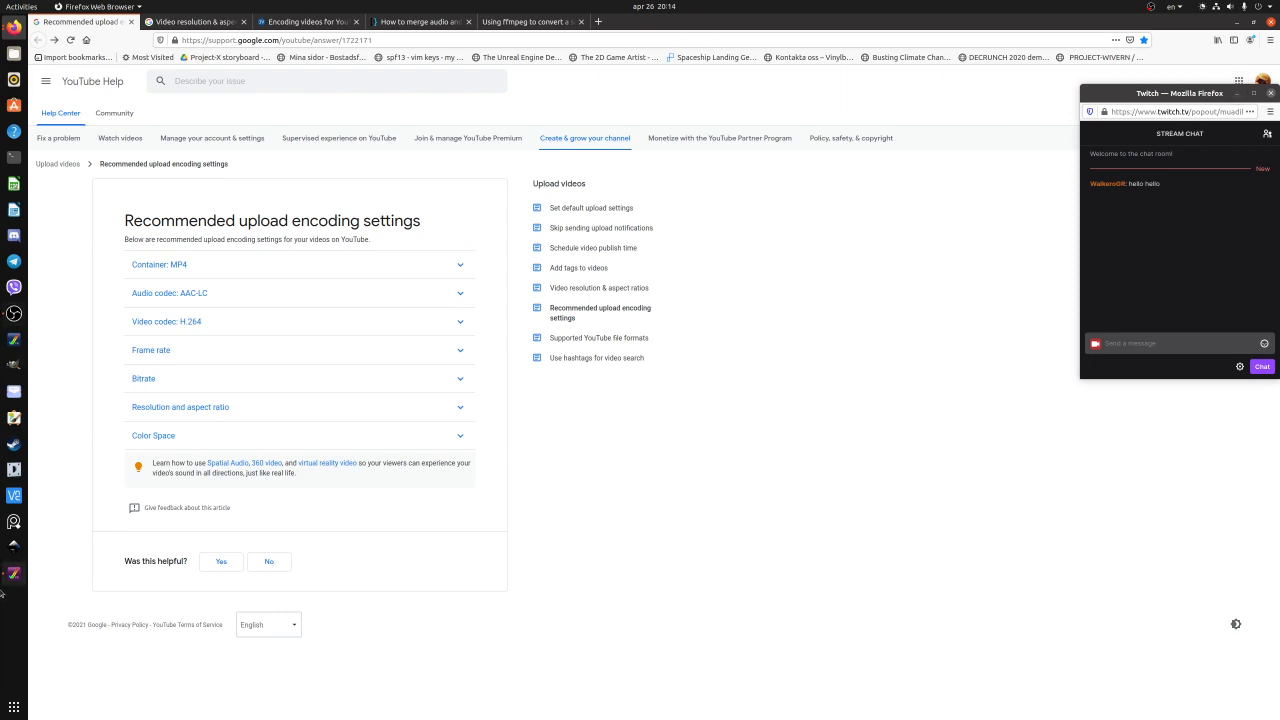
- Switch to OBS Studio to show the Video Capture Device (V4L2) source, minimize it, and move the Twitch chat window away from the screen edge
left_click(14, 313)
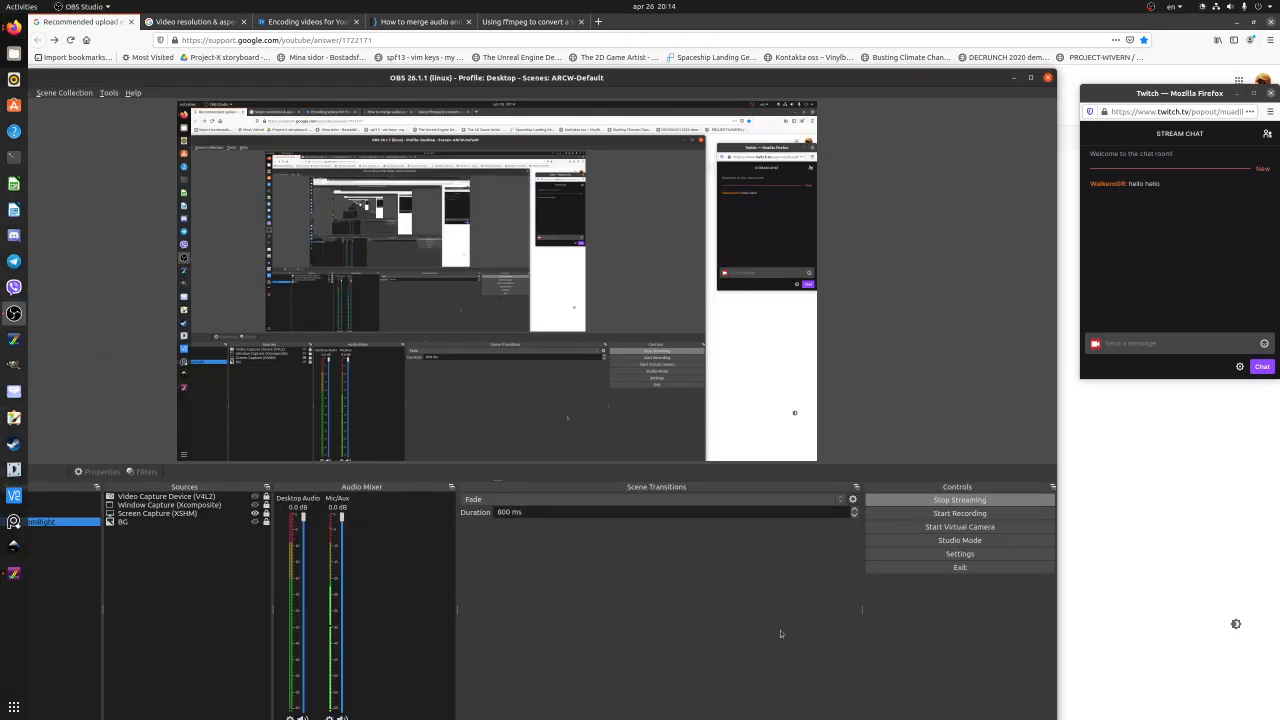
left_click(256, 505)
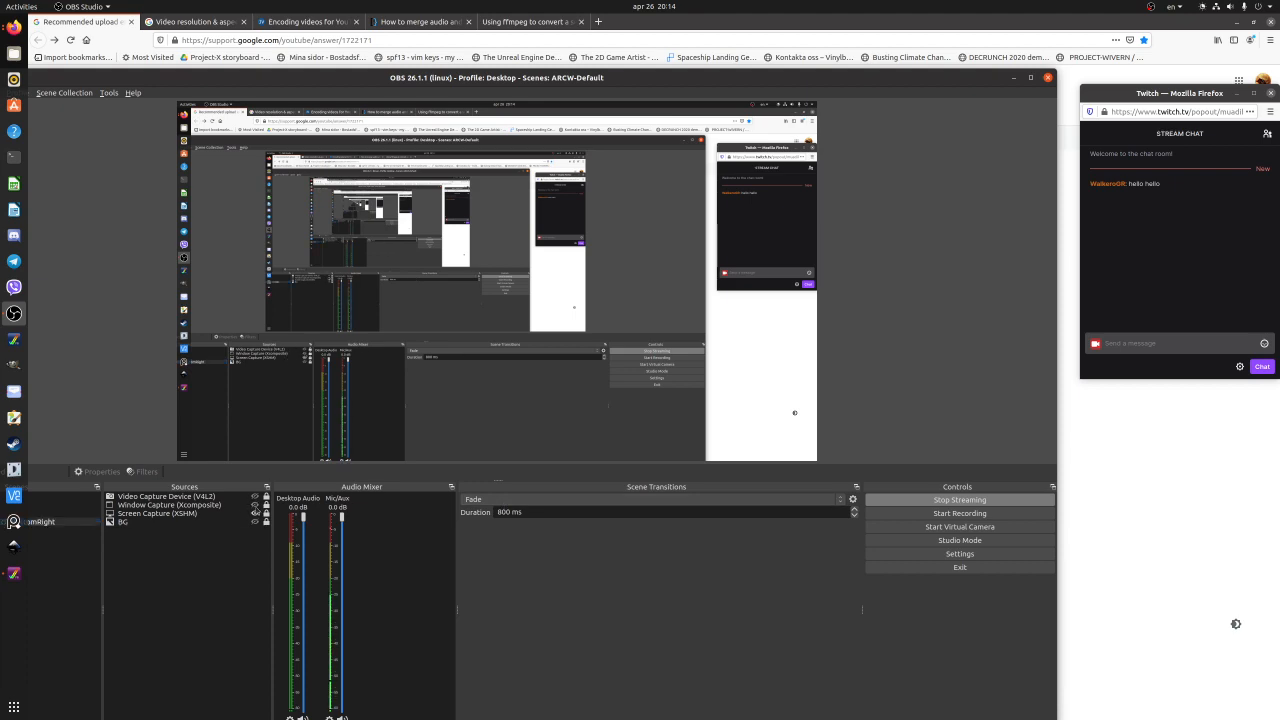
left_click(254, 496)
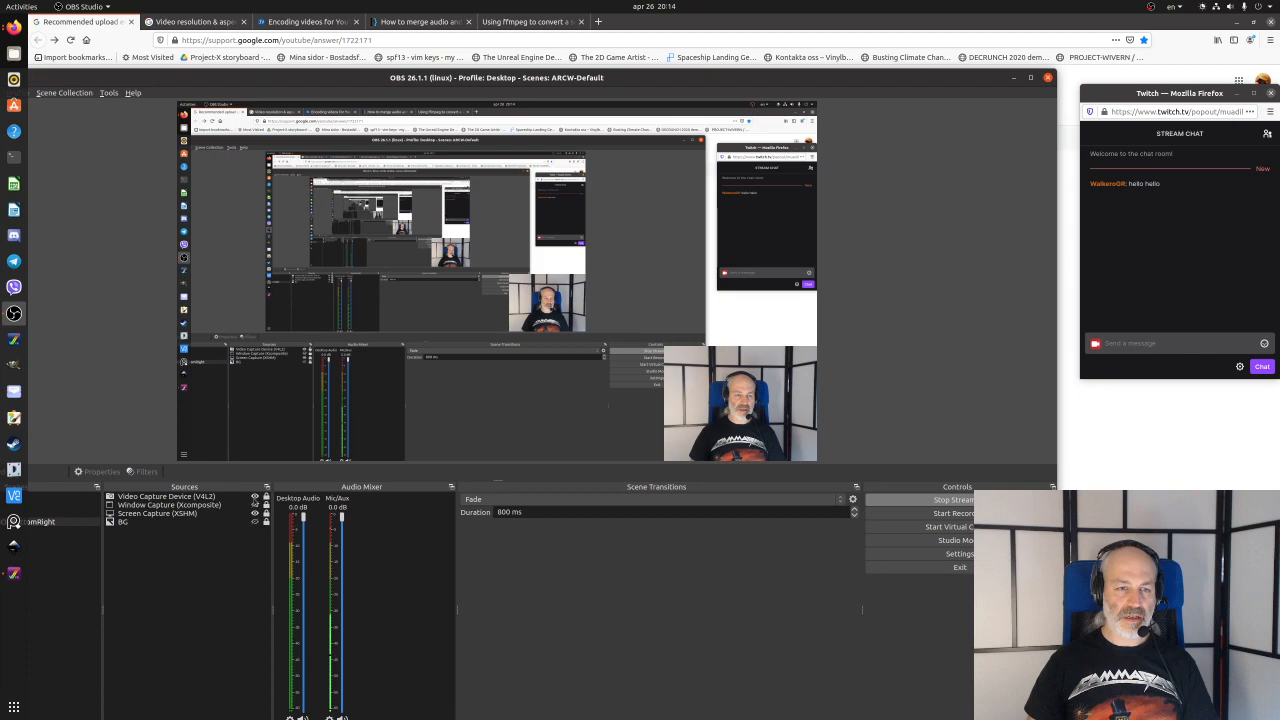
left_click(1014, 77)
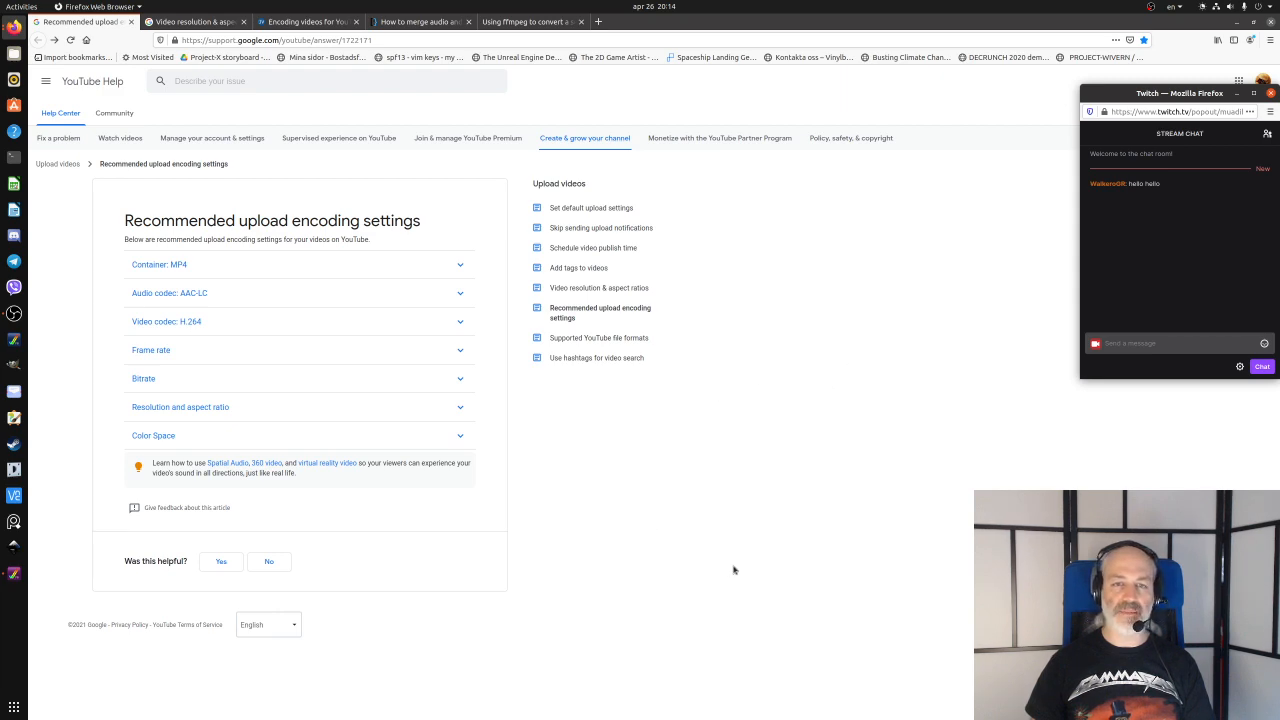
left_click_drag(1171, 92, 1107, 78)
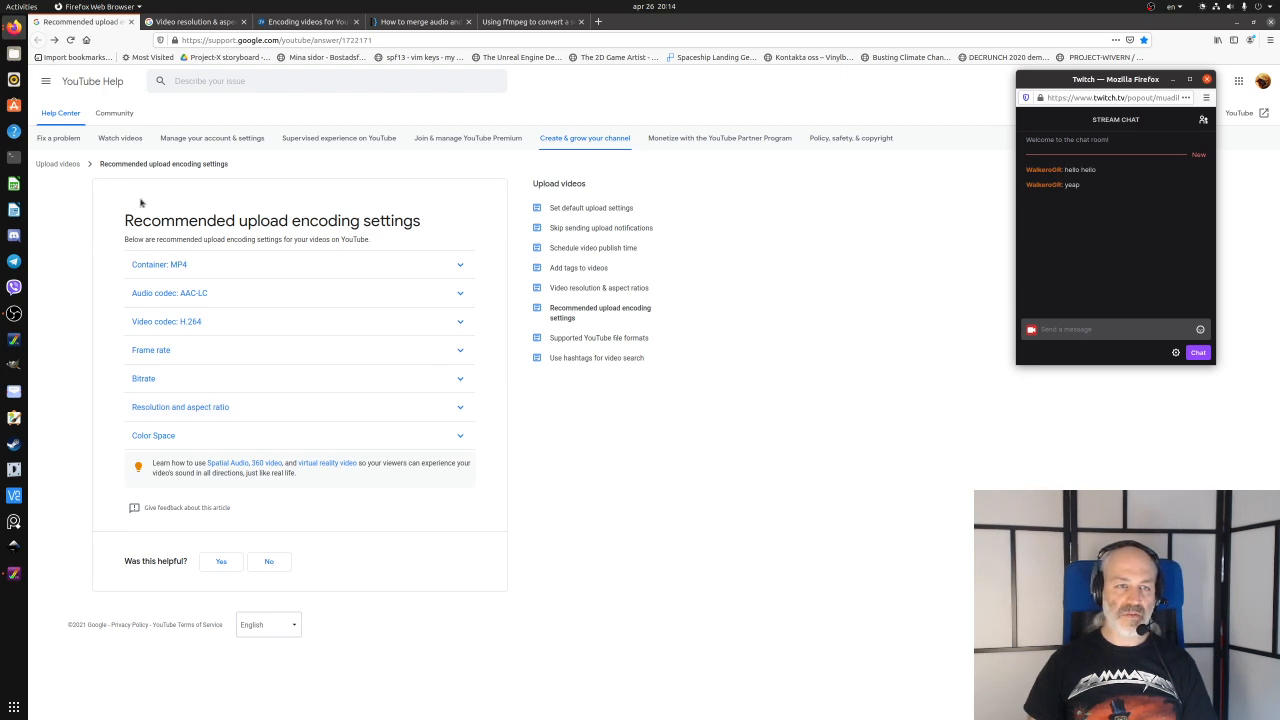
- Expand the Container: MP4, Audio codec: AAC-LC and Video codec: H.264 sections and review their recommended settings
left_click(460, 264)
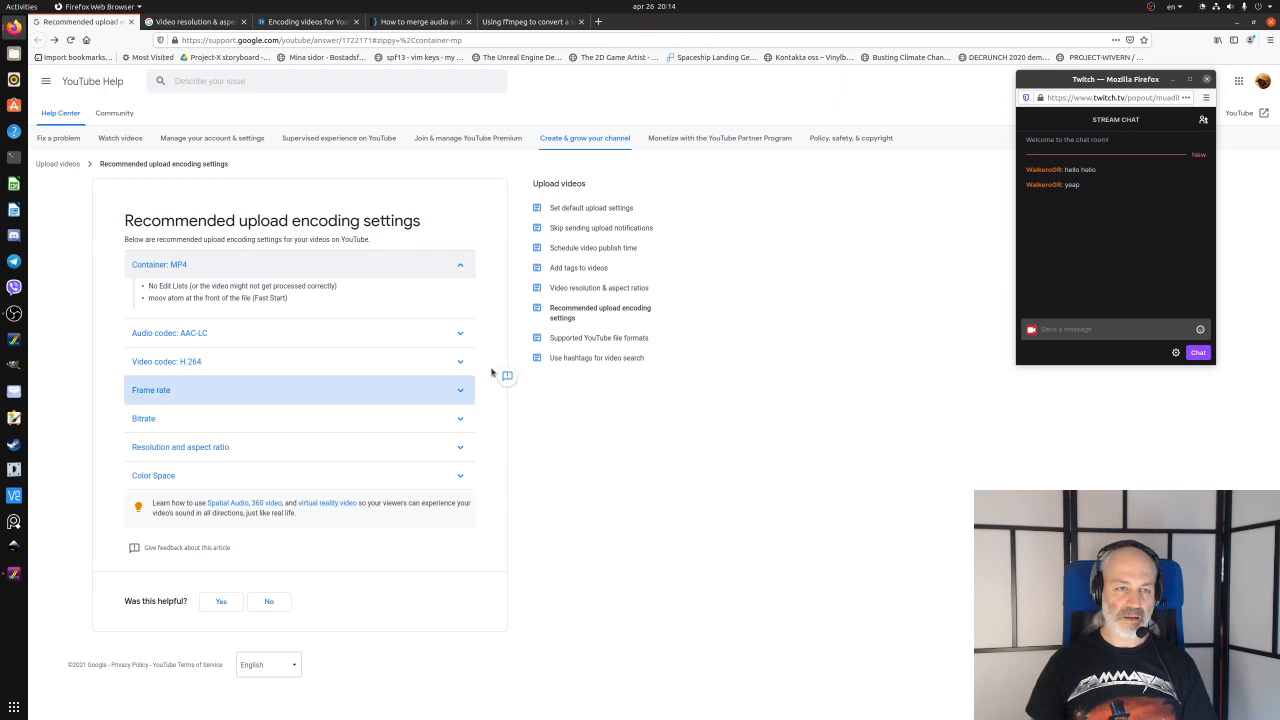
left_click(458, 334)
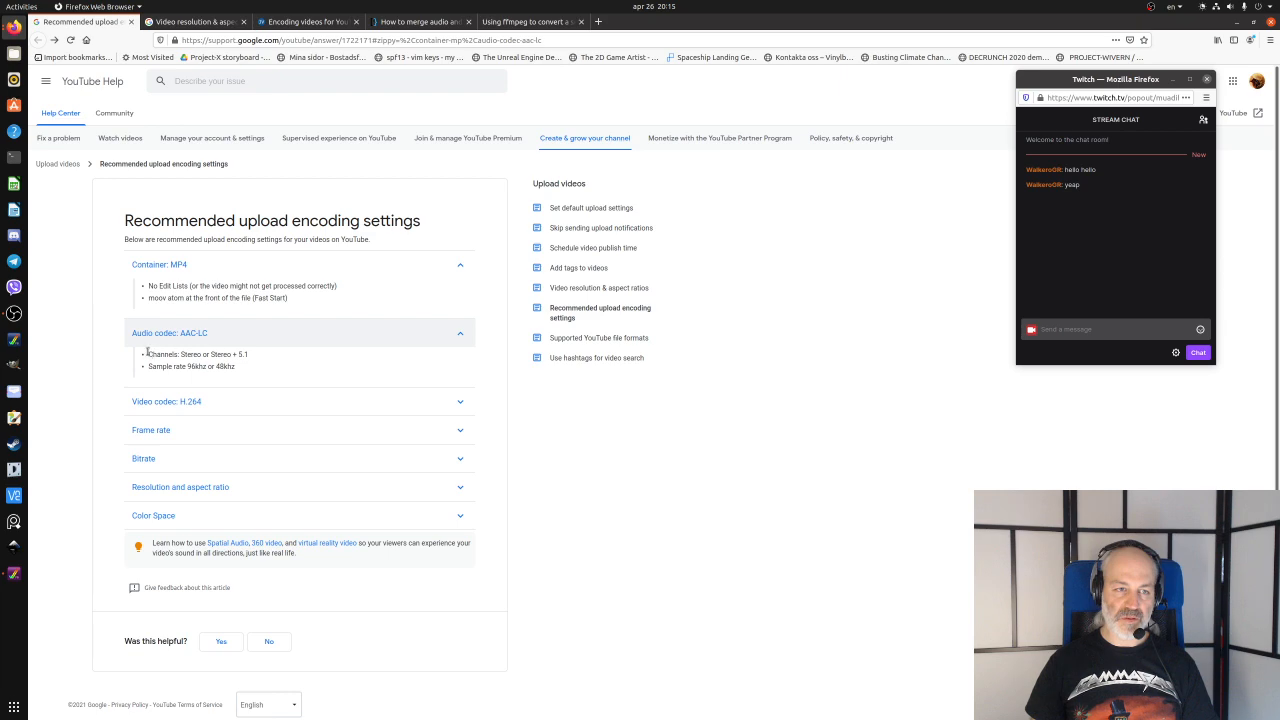
left_click_drag(217, 366, 237, 369)
left_click(244, 371)
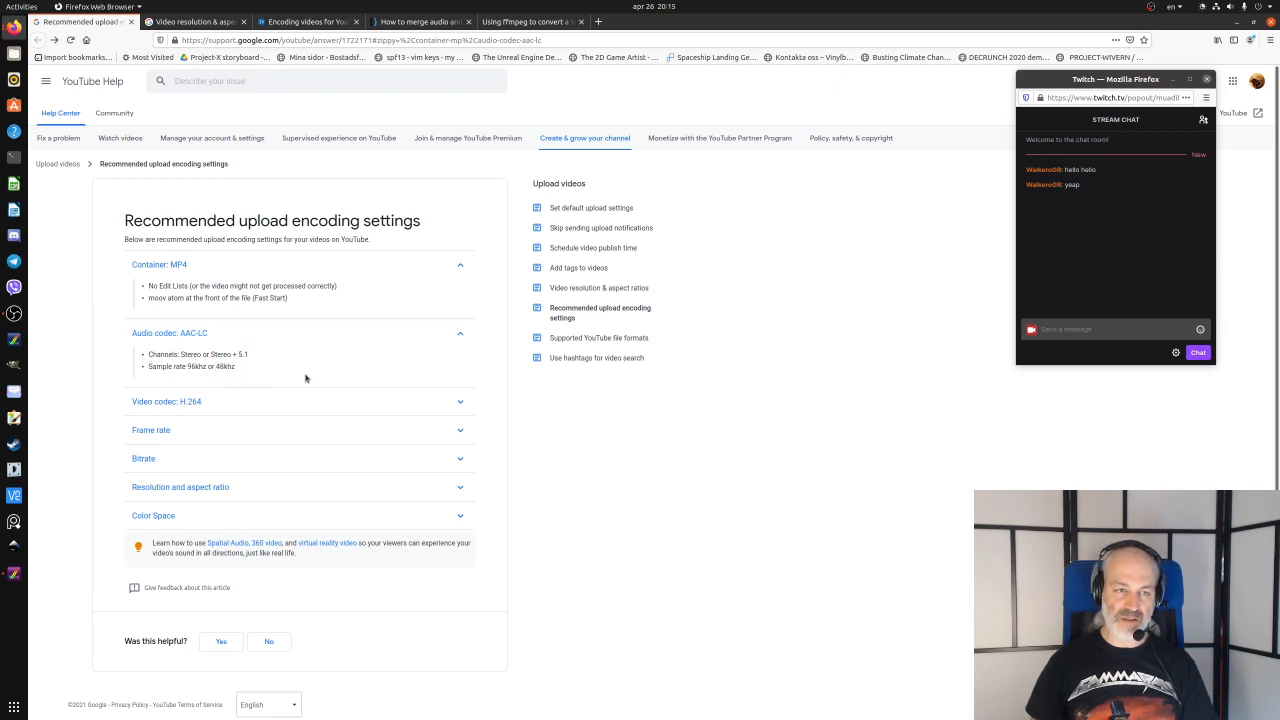
left_click(457, 403)
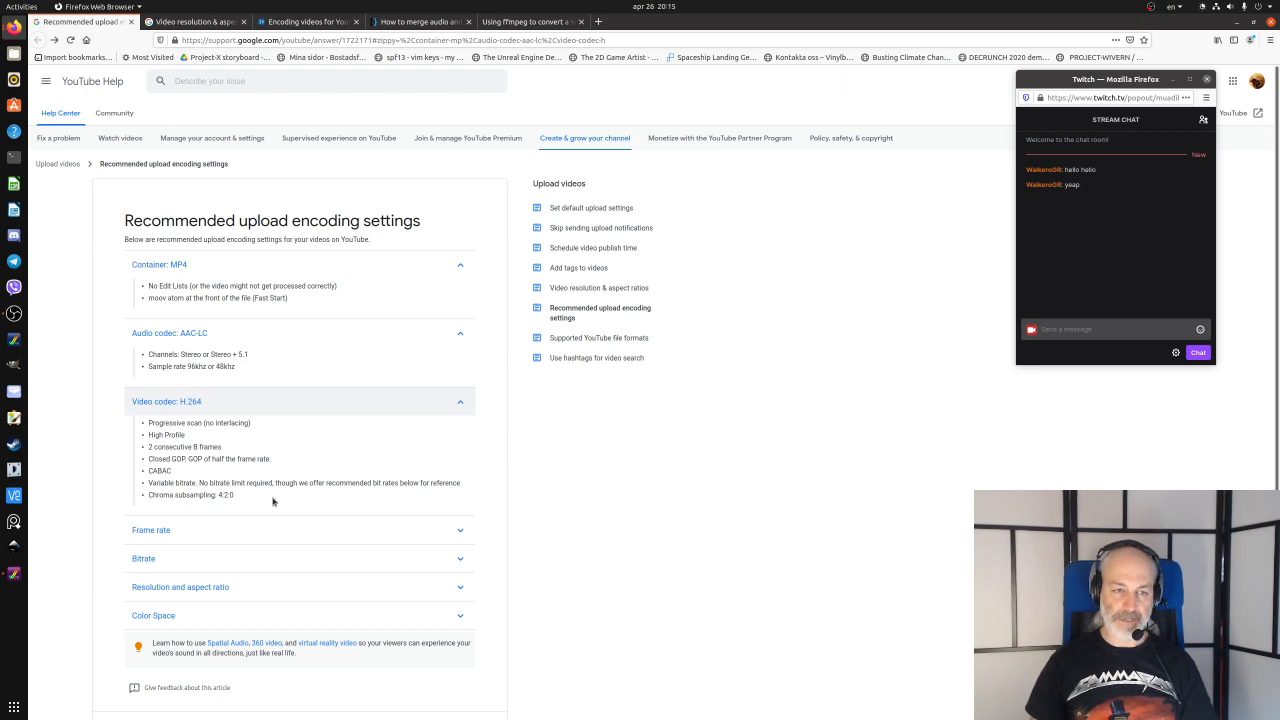
- Expand the Frame rate section and highlight the list of common frame rates
left_click(462, 530)
scroll(657, 516, "down", 2)
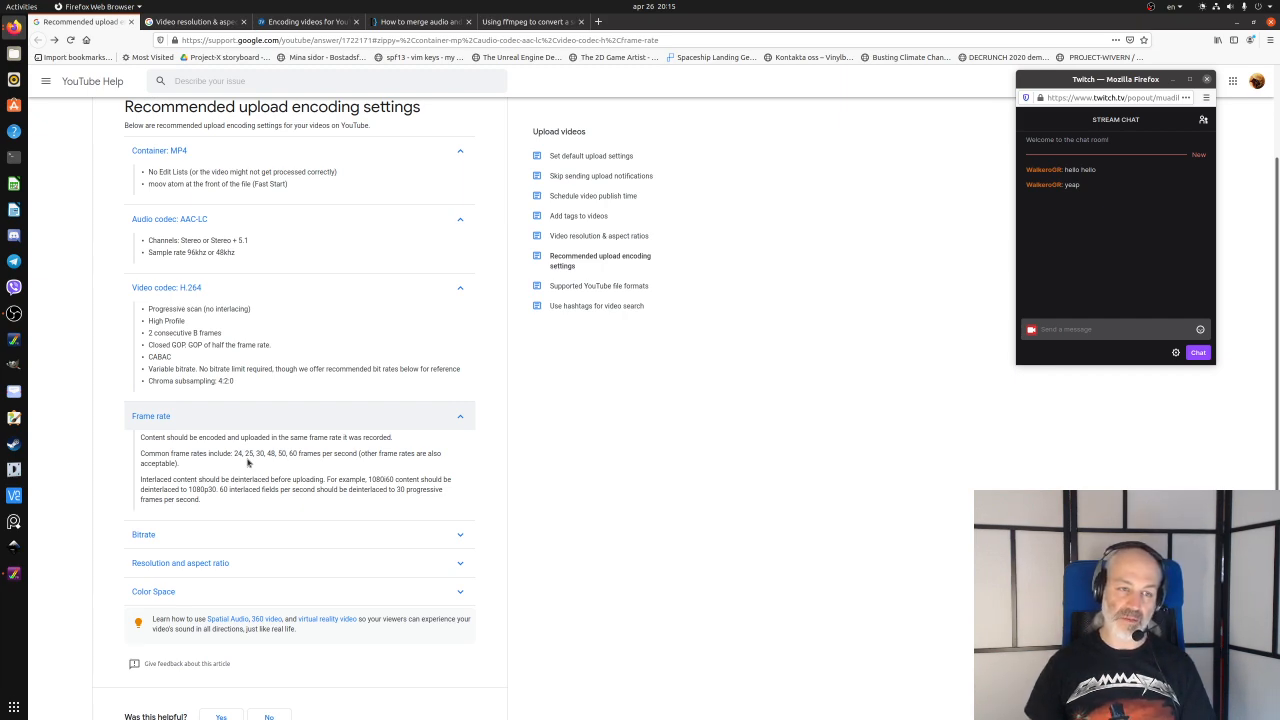
left_click_drag(260, 470, 500, 497)
left_click(621, 523)
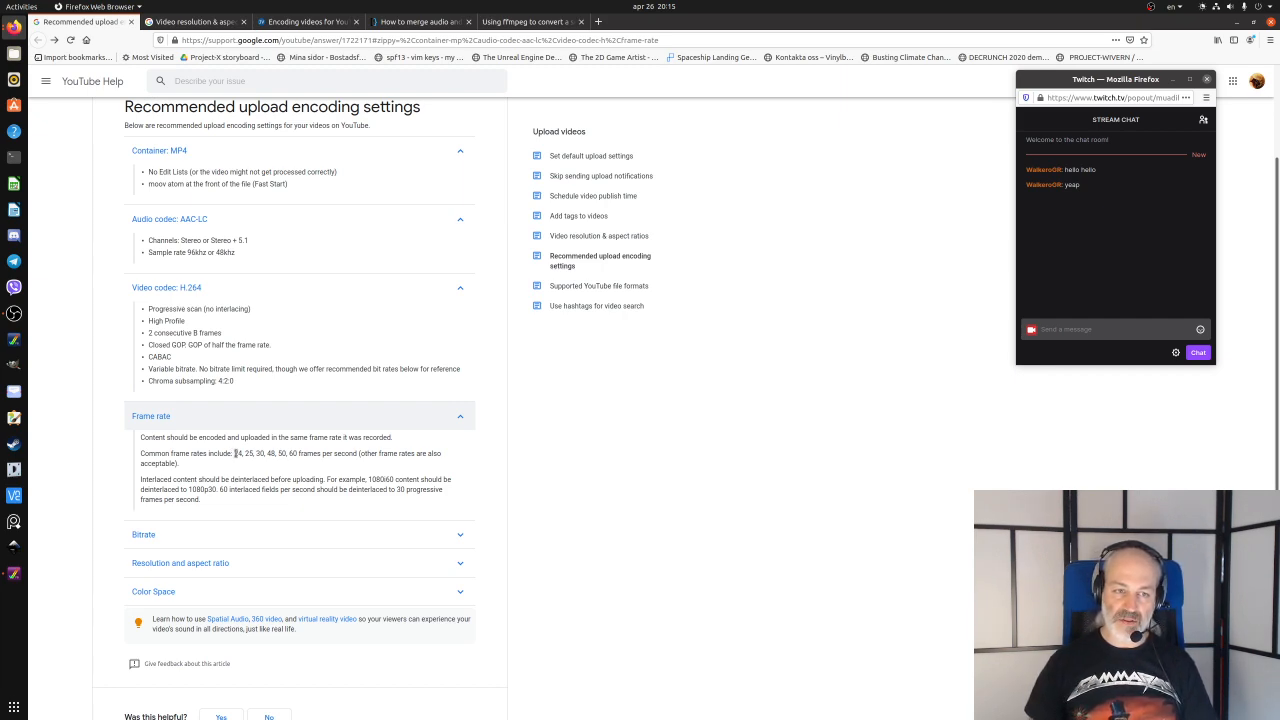
left_click_drag(235, 453, 299, 460)
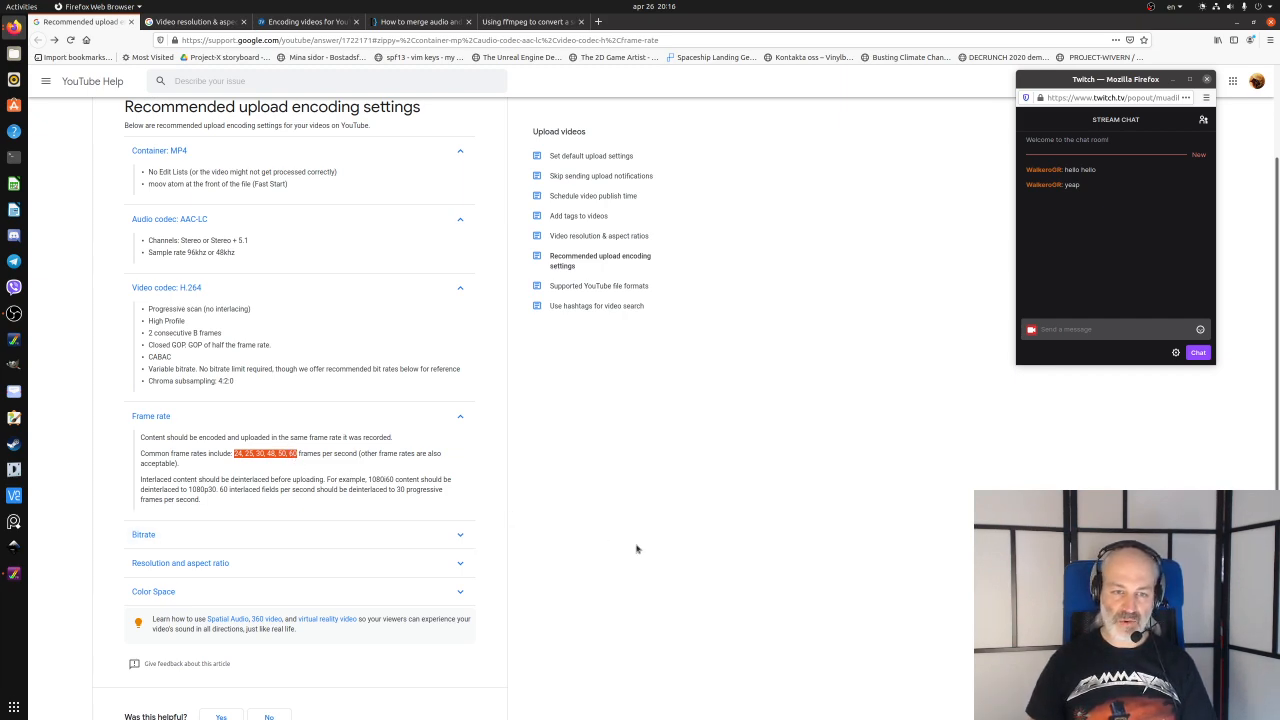
scroll(634, 545, "down", 1)
scroll(634, 545, "down", 1)
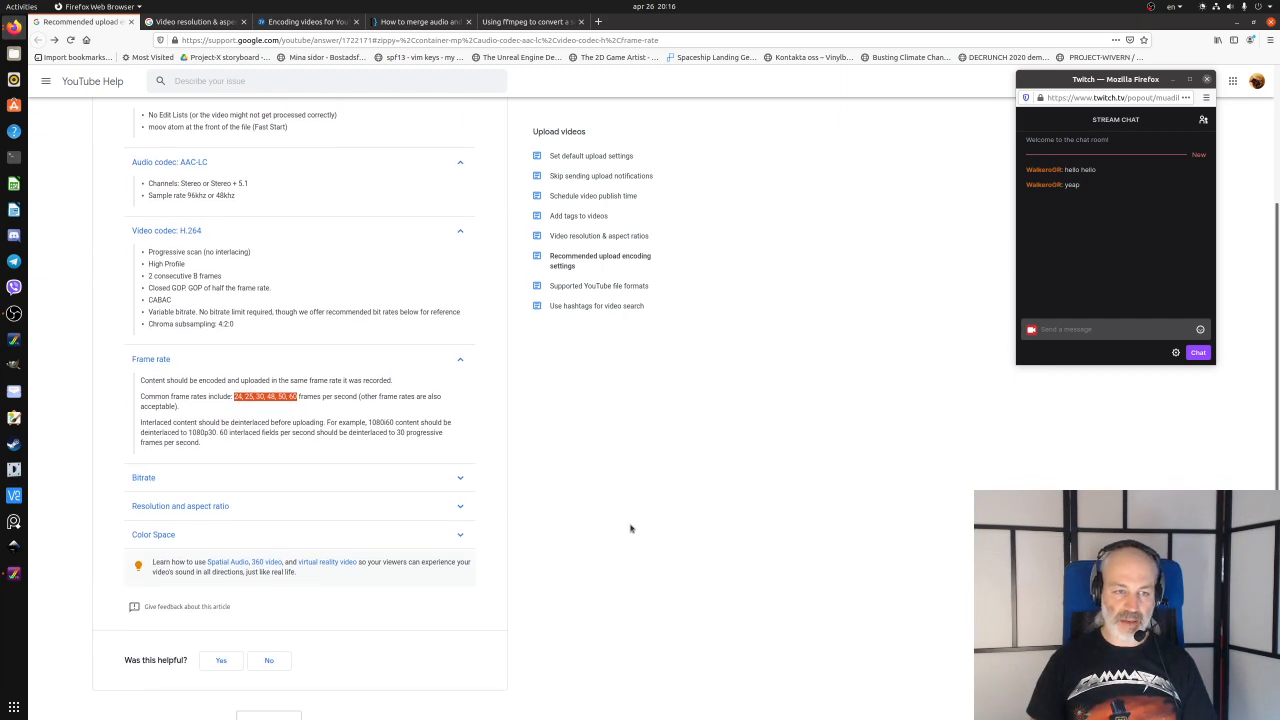
- Expand the Bitrate section and review the SDR, HDR and audio bitrate tables
left_click(461, 481)
scroll(648, 545, "down", 5)
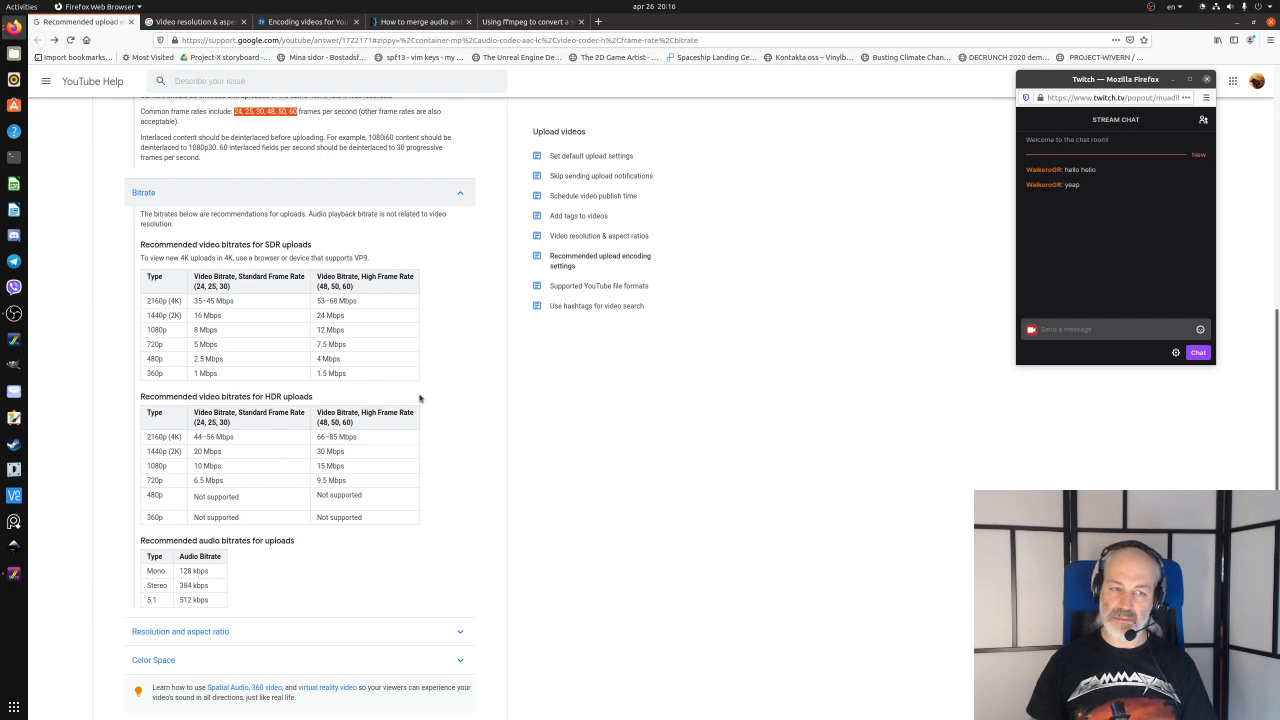
scroll(560, 440, "down", 1)
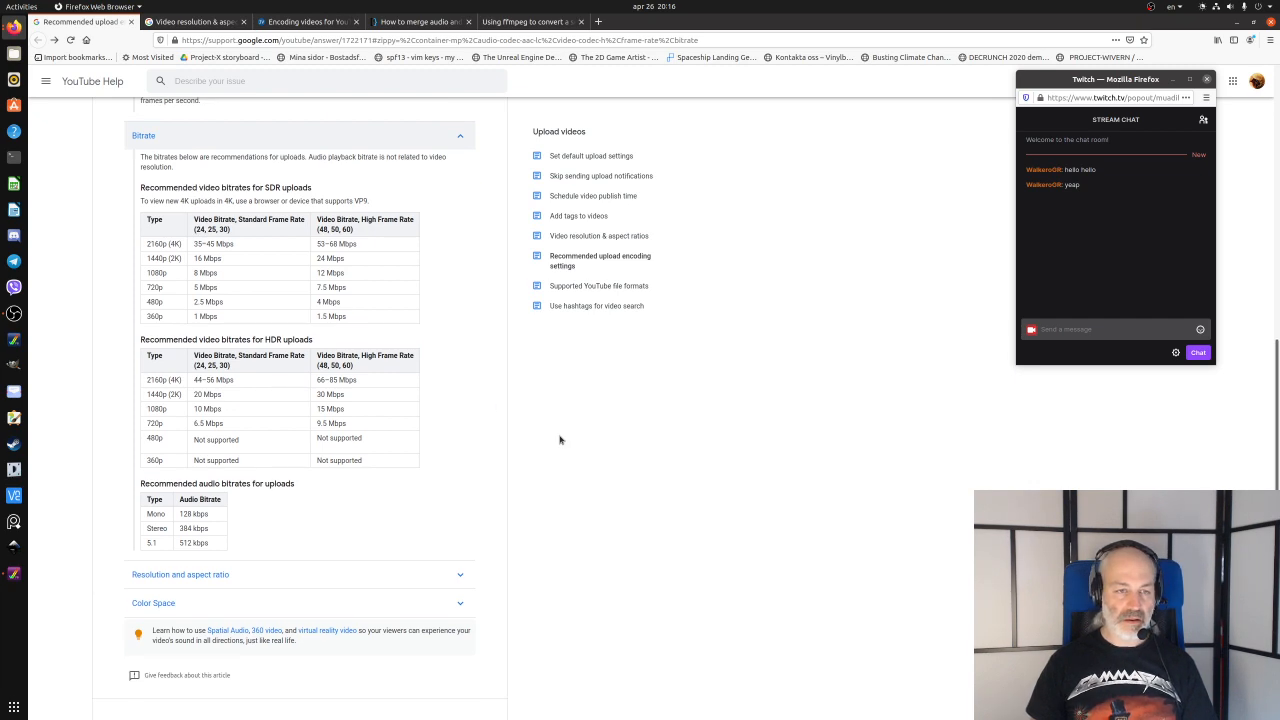
- Expand the Resolution and aspect ratio section, review it against the bitrate tables, and clear the frame rate highlight
left_click(458, 574)
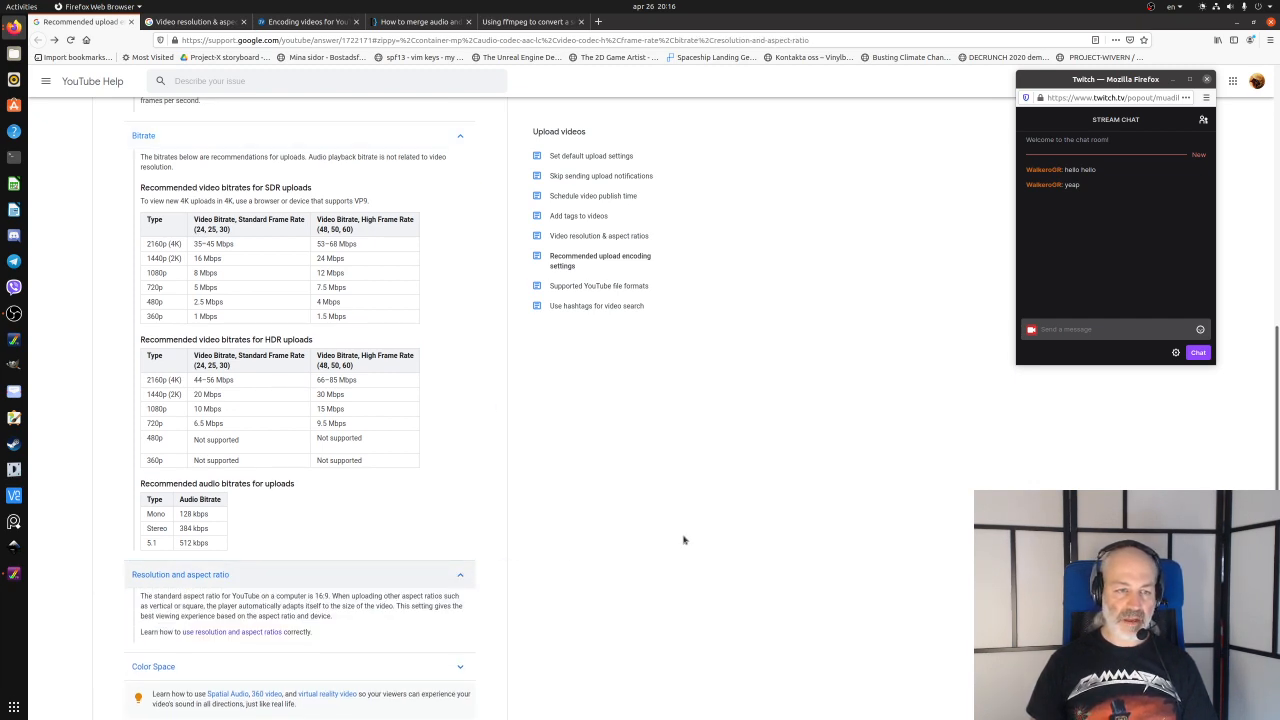
scroll(682, 538, "down", 3)
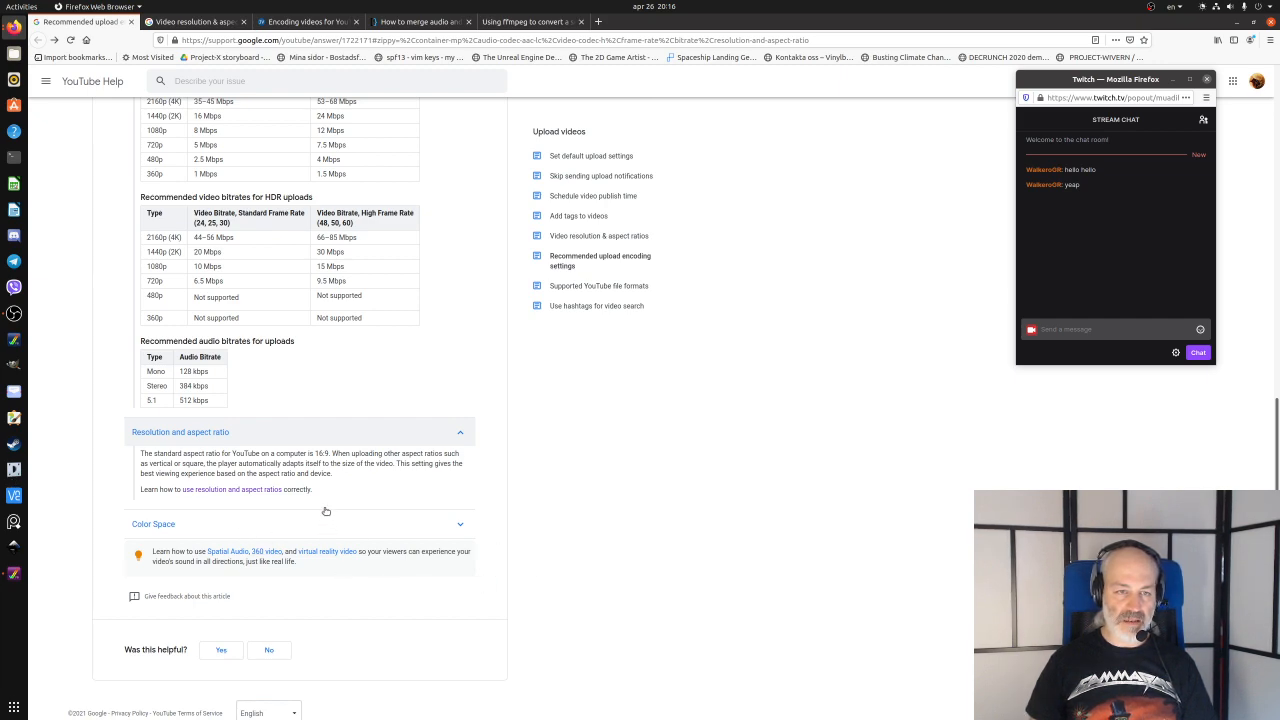
scroll(460, 360, "up", 5)
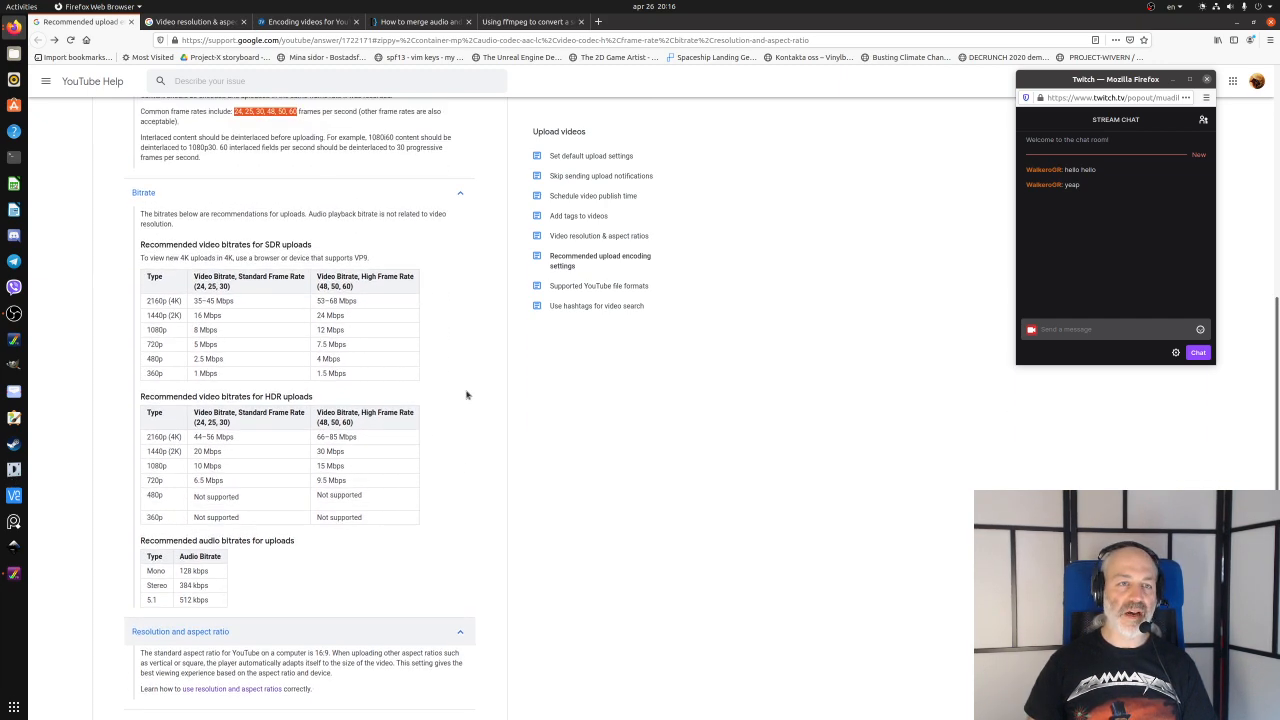
scroll(467, 400, "up", 2)
scroll(467, 400, "up", 3)
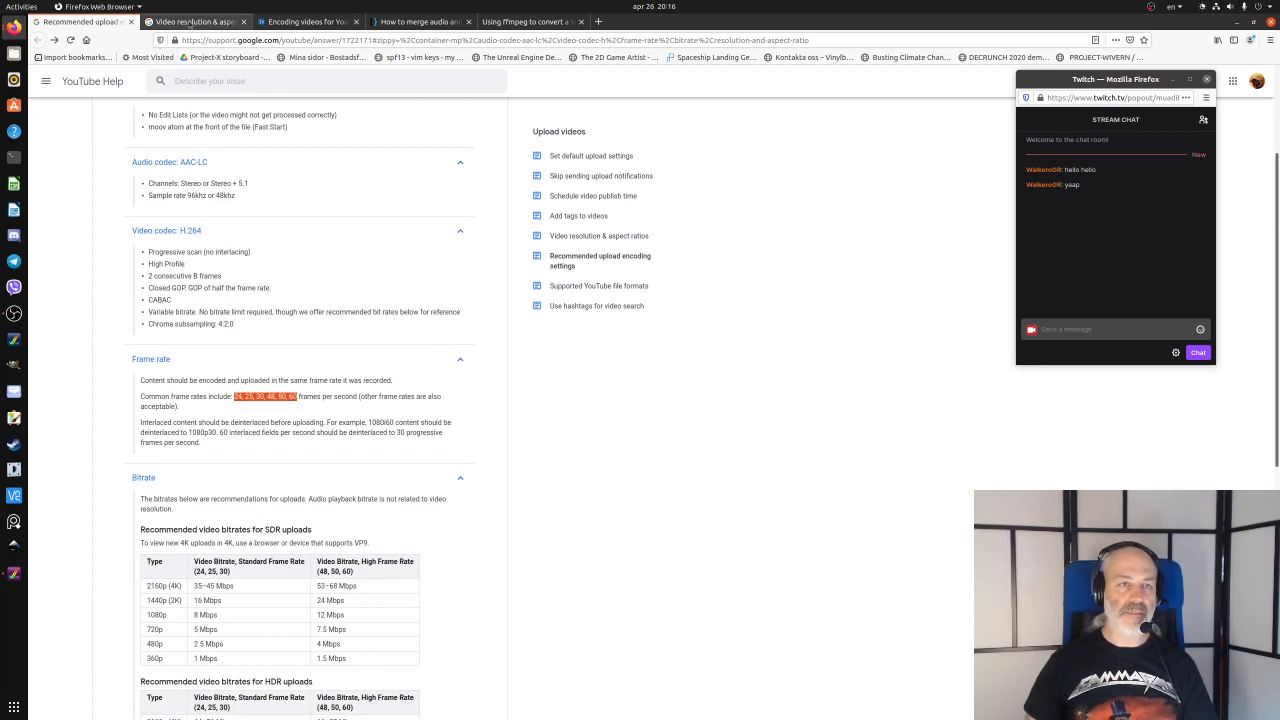
left_click(107, 367)
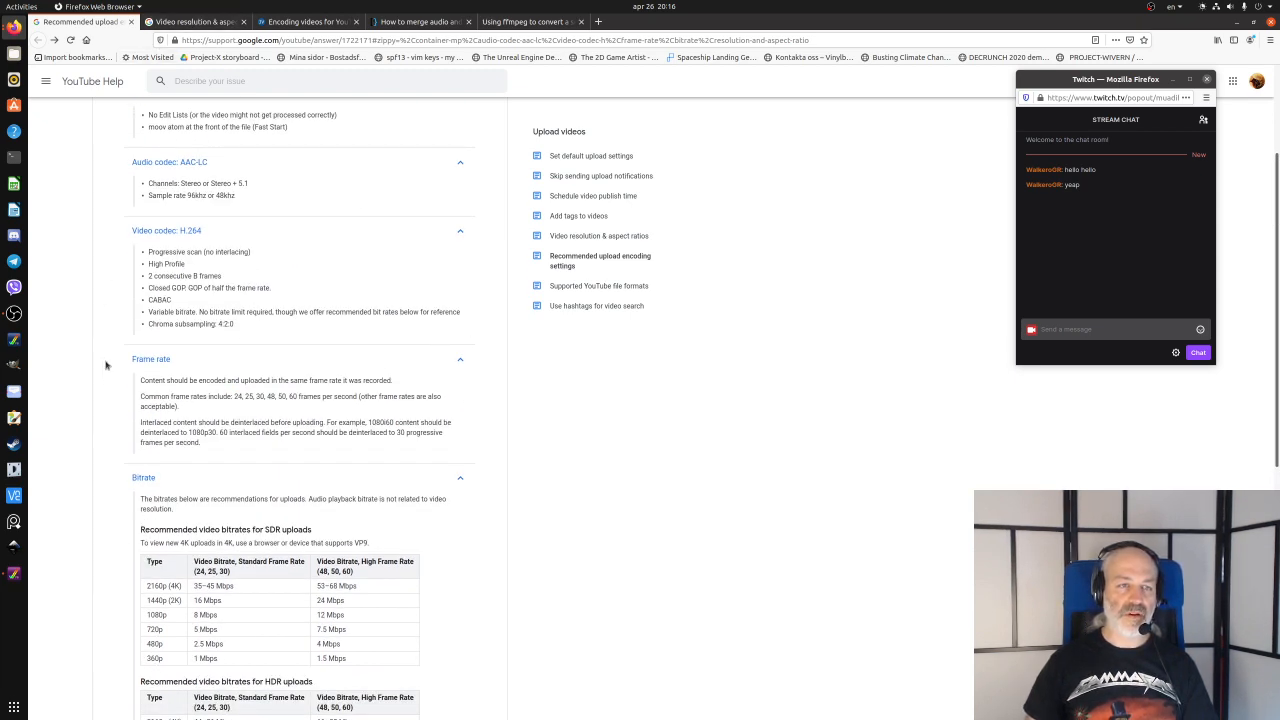
- Show the Video resolution & aspect ratios page and enlarge it to 210% at the recommended resolutions list
left_click(197, 22)
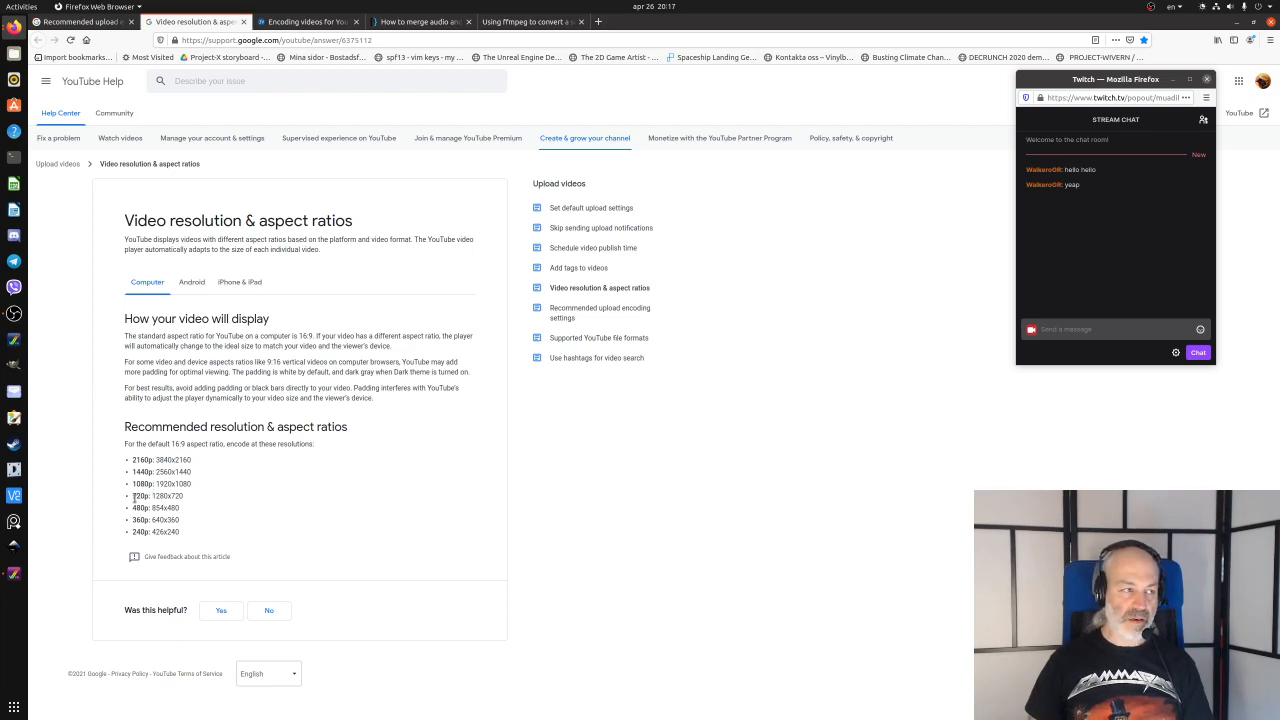
scroll(135, 503, "up", 3, "ctrl")
scroll(135, 503, "up", 2, "ctrl")
scroll(130, 500, "down", 5)
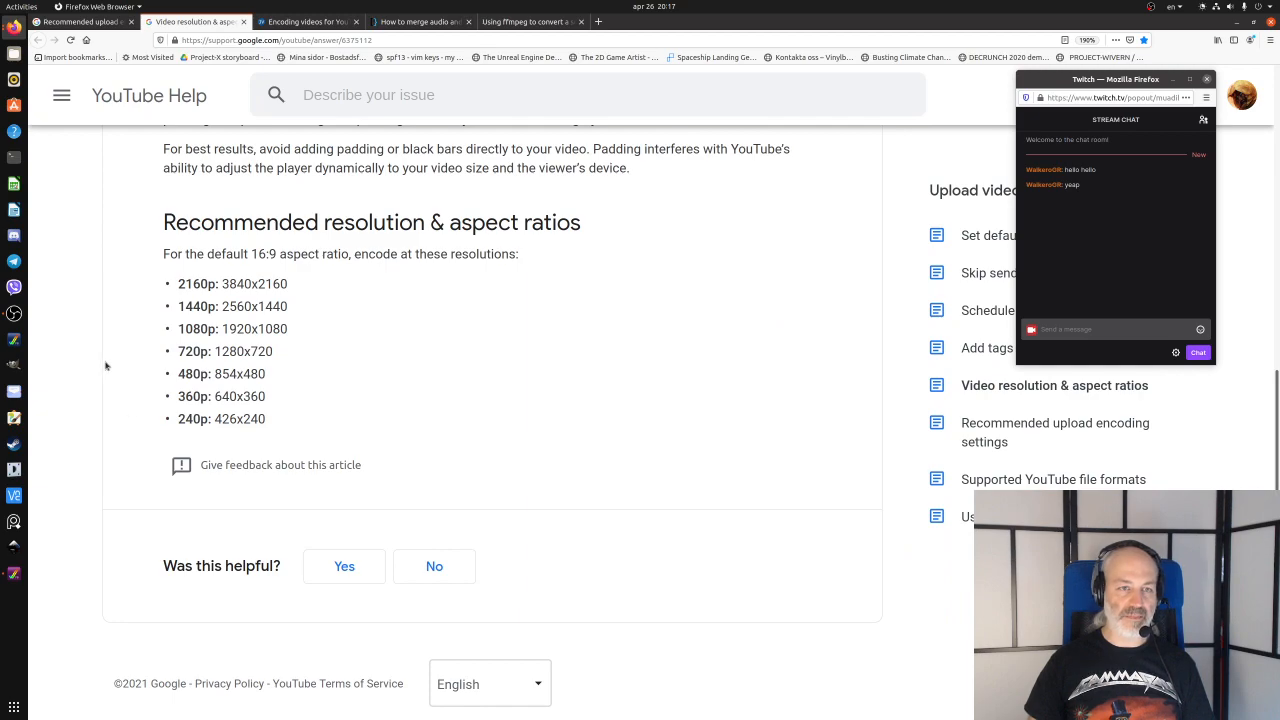
scroll(105, 366, "up", 1, "ctrl")
scroll(105, 366, "up", 2)
scroll(105, 366, "down", 2)
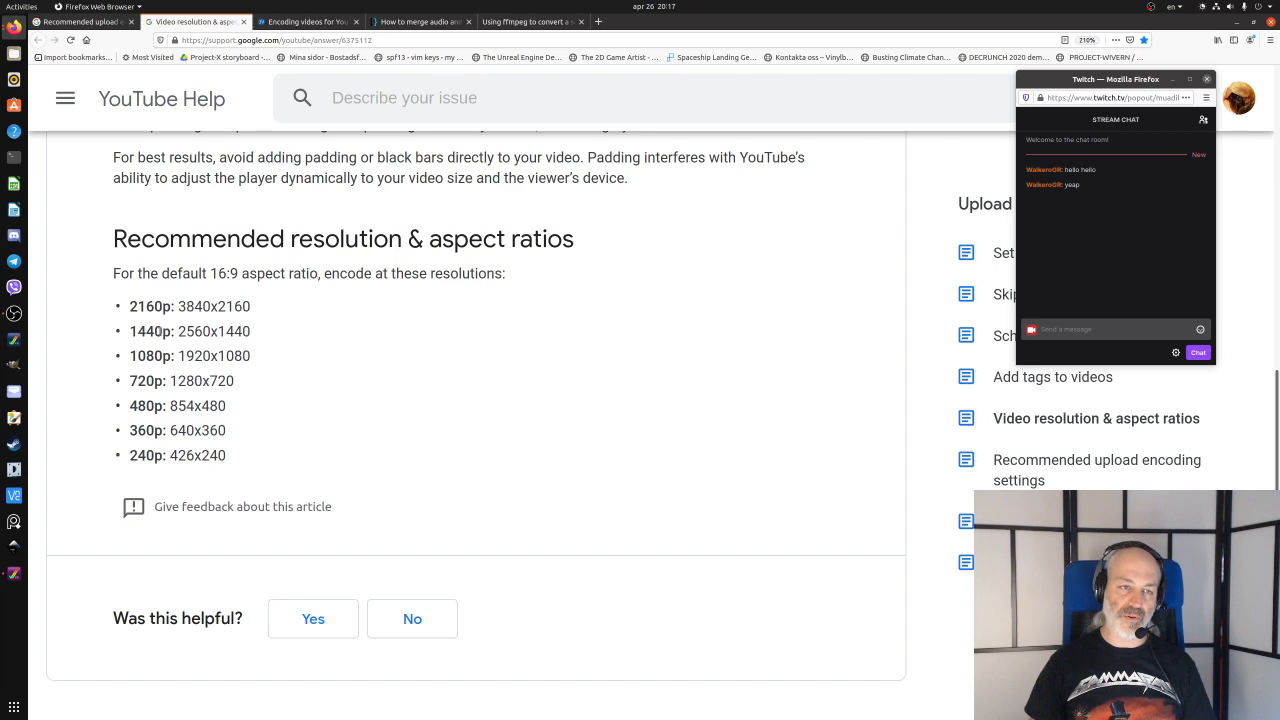
- Highlight the sentence about encoding at the default 16:9 aspect ratio above the resolutions list, then clear the highlight
left_click_drag(171, 331, 163, 332)
left_click(380, 363)
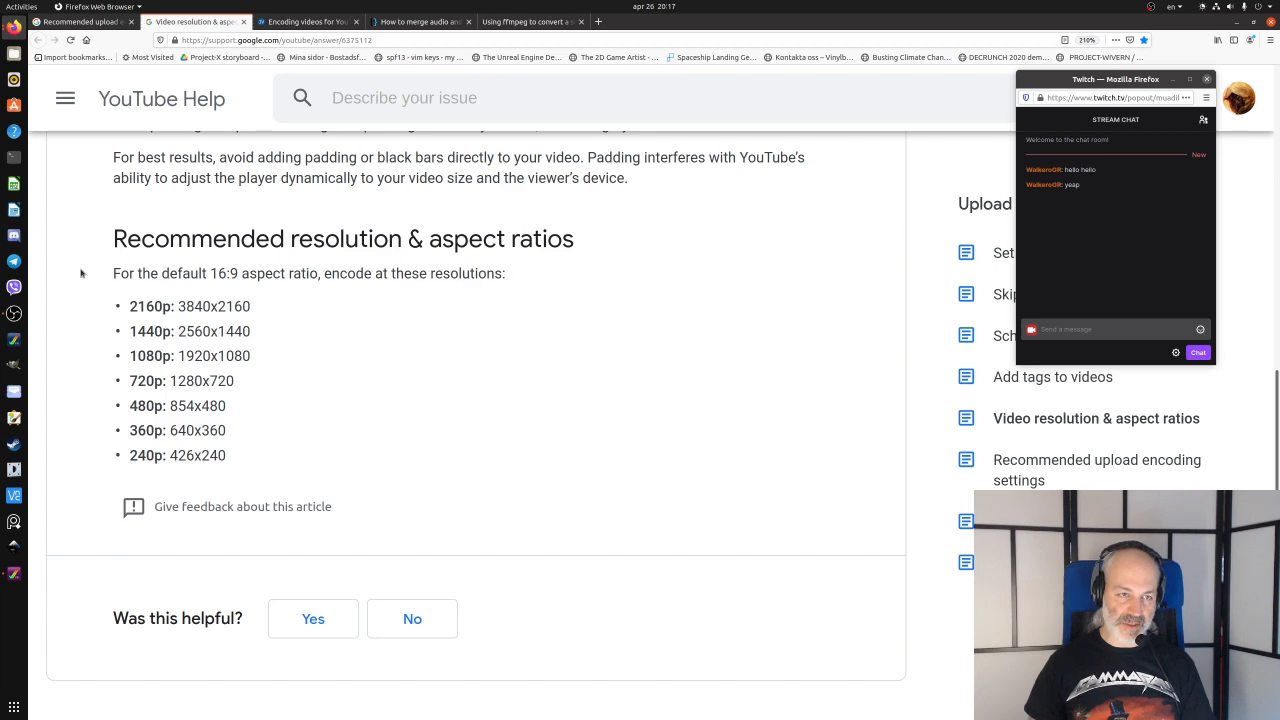
left_click_drag(114, 273, 578, 272)
left_click(519, 273)
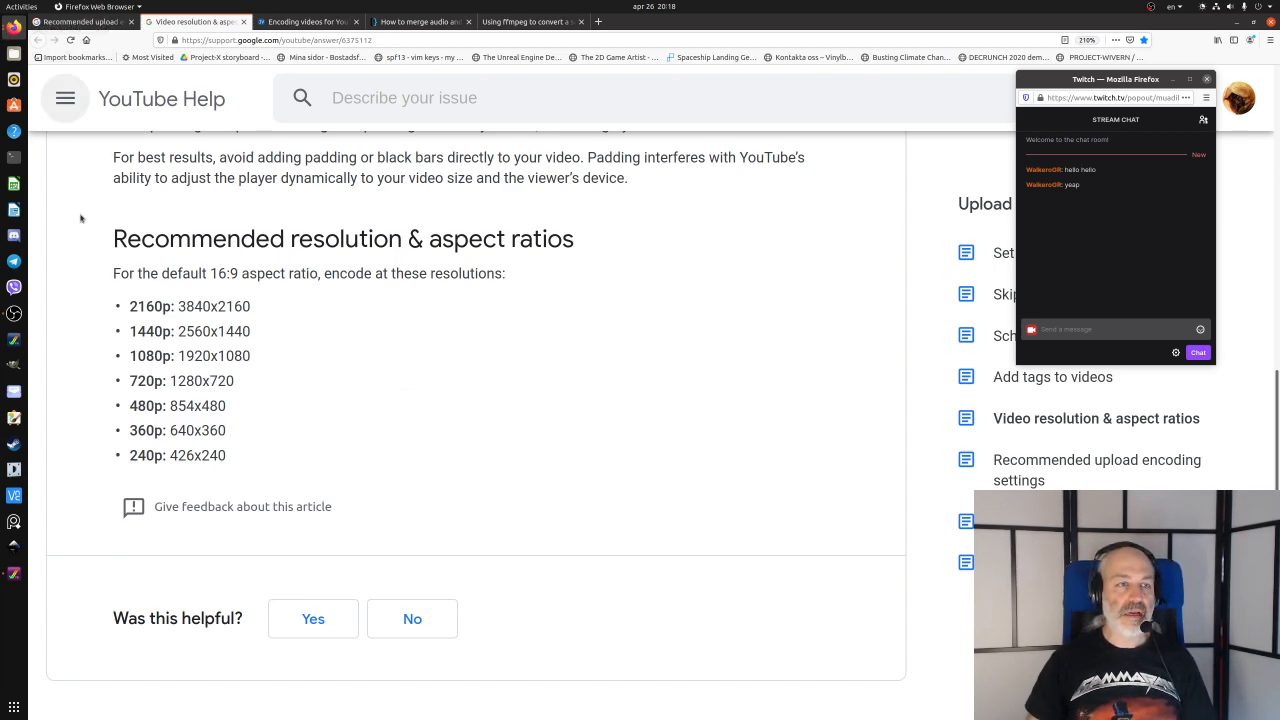
- Switch to the Amiga and load the Amigarium-FieldR scene from 3D:webcast/Ep.44/Scenes in LightWave 3D
left_click(13, 574)
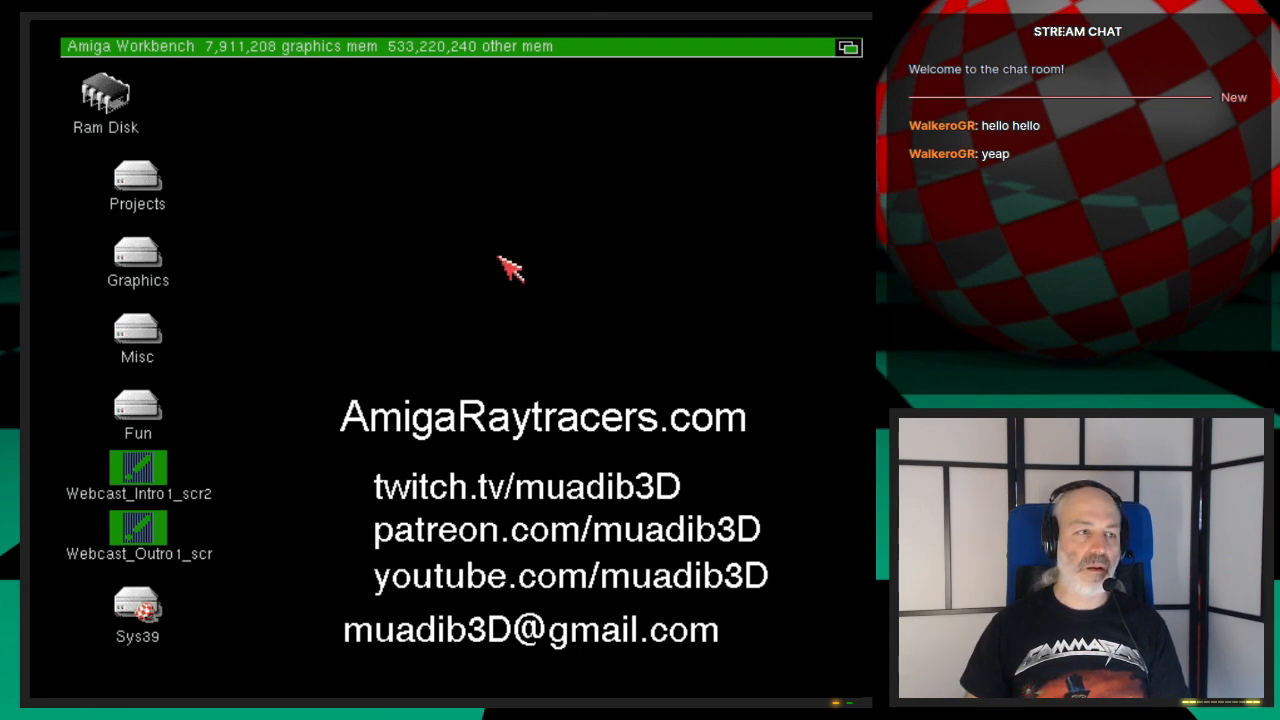
right_click_drag(505, 265, 572, 66)
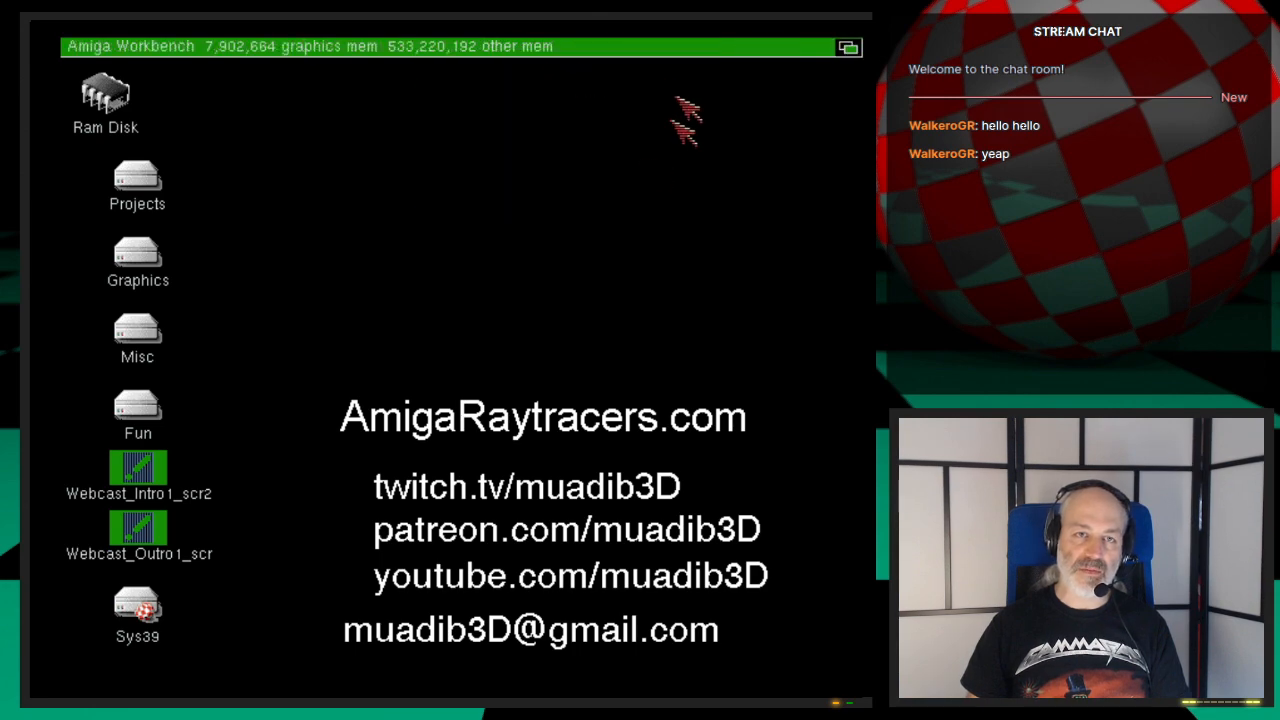
left_click_drag(170, 52, 172, 73)
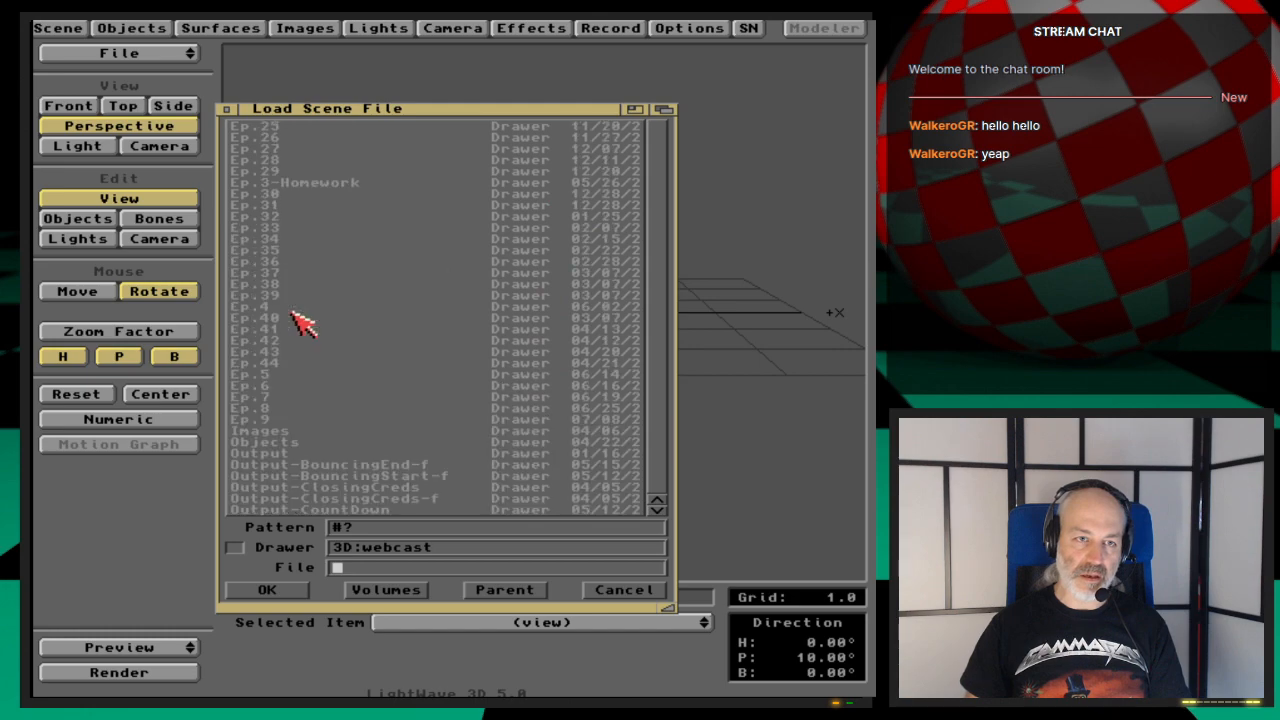
double_click(277, 364)
double_click(348, 182)
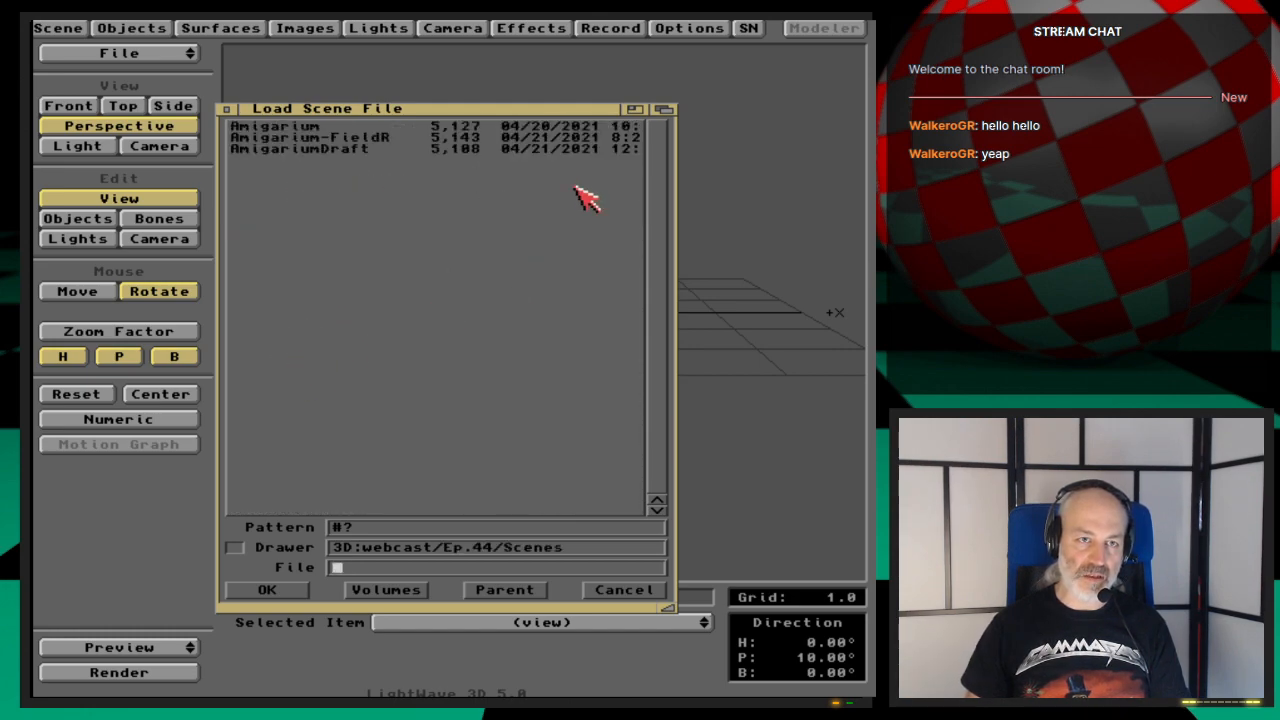
double_click(378, 137)
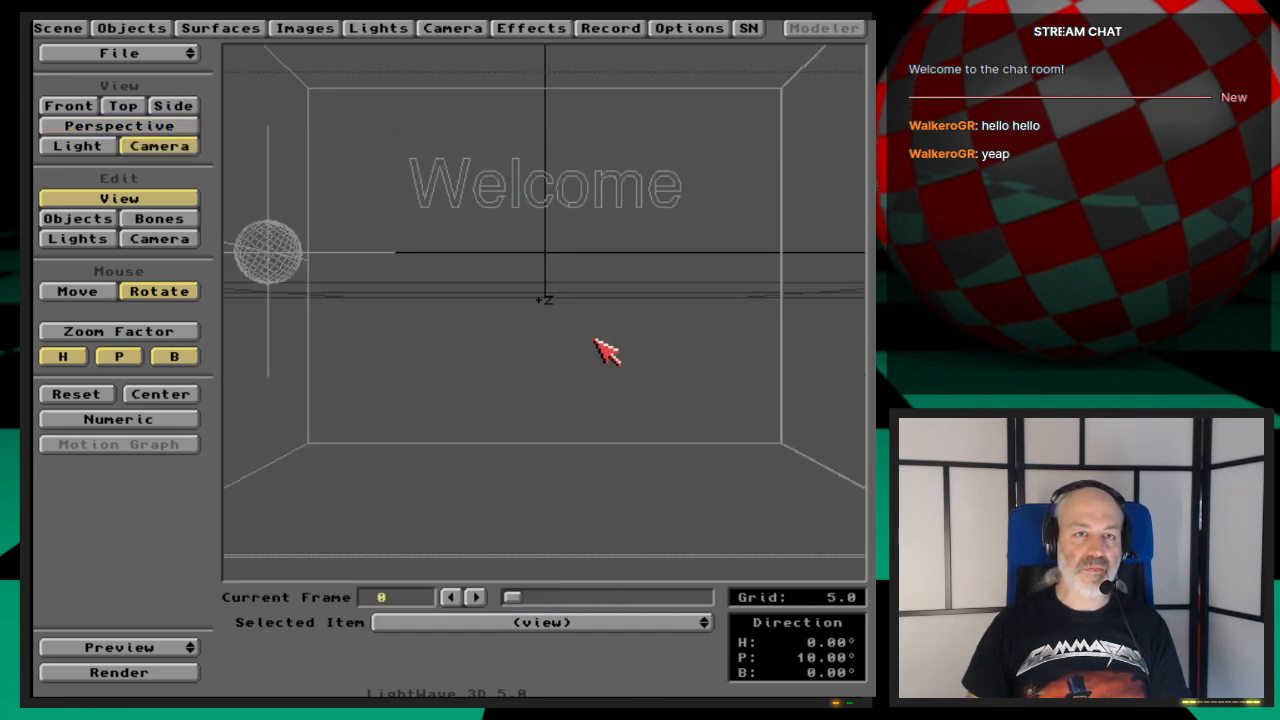
- Review the frame range and frames per second in the Scene Panel, and the resolution and field rendering options in the Camera Panel
left_click_drag(505, 600, 194, 606)
left_click(58, 27)
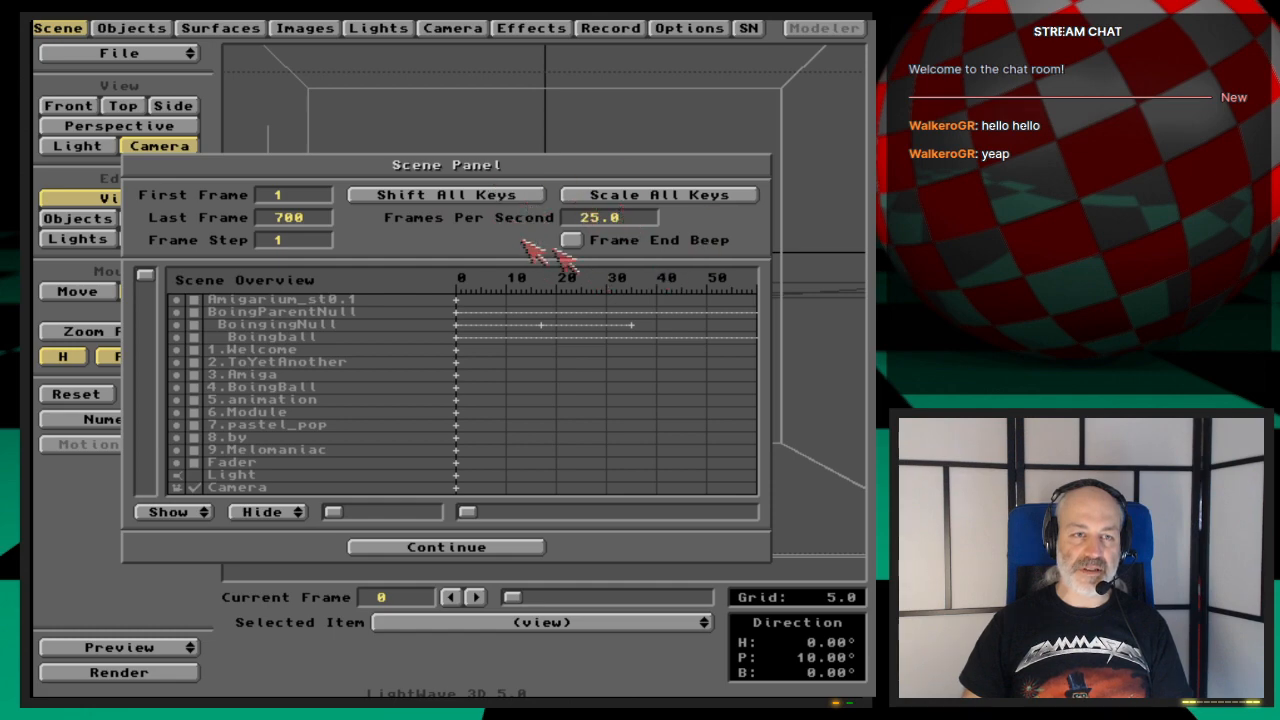
left_click(45, 28)
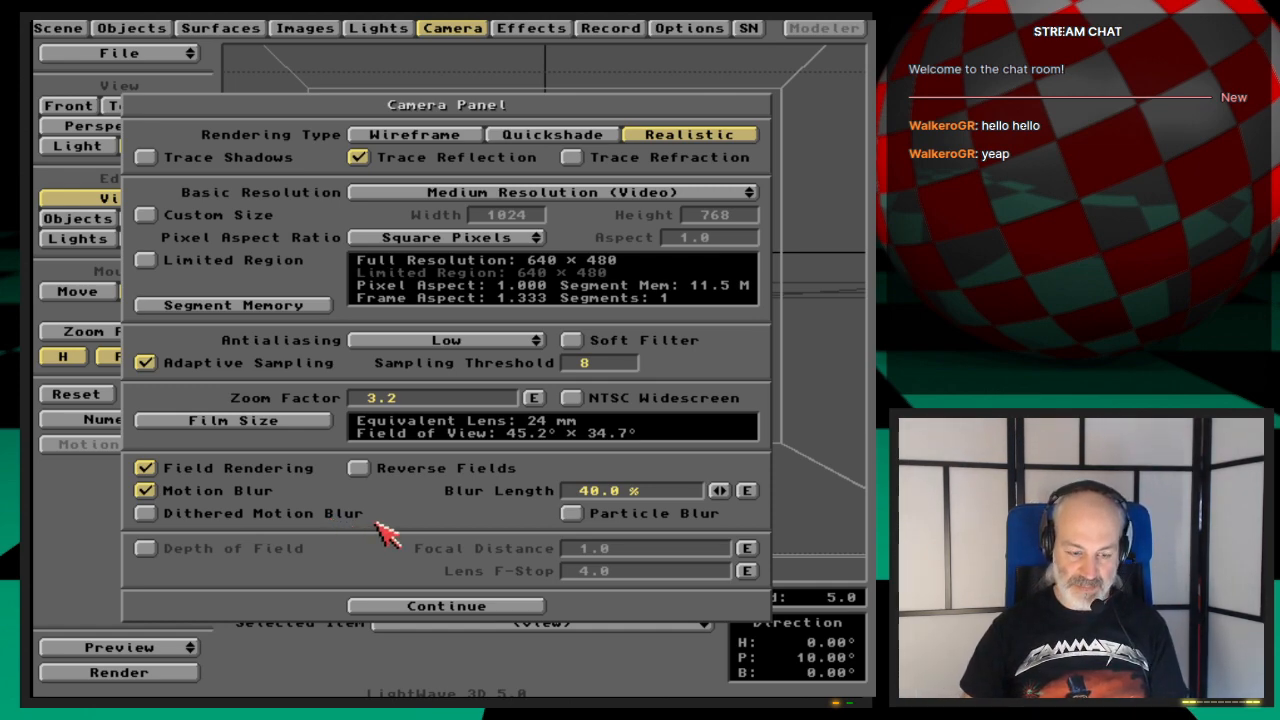
- Switch to Directory Opus and open the 3d:Webcast/Ep.44/Output-r drawer with the rendered frames
key("super+m")
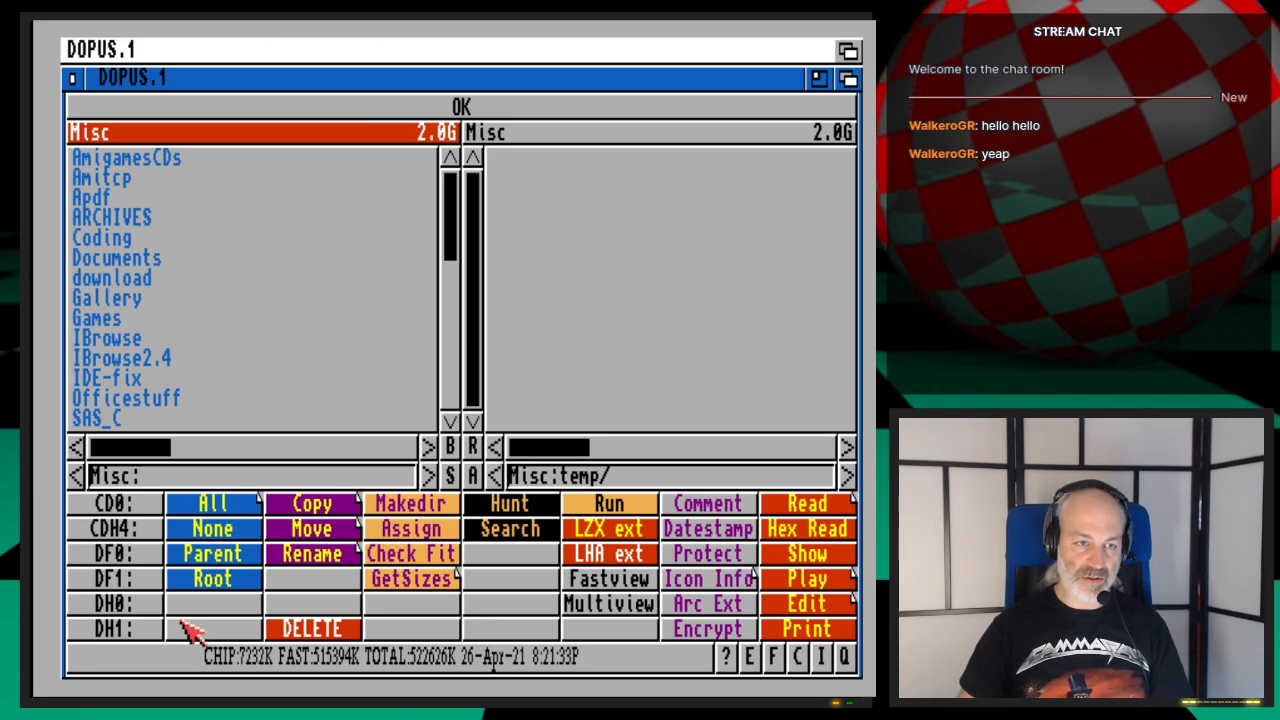
right_click(134, 600)
left_click(135, 632)
scroll(195, 392, "down", 6)
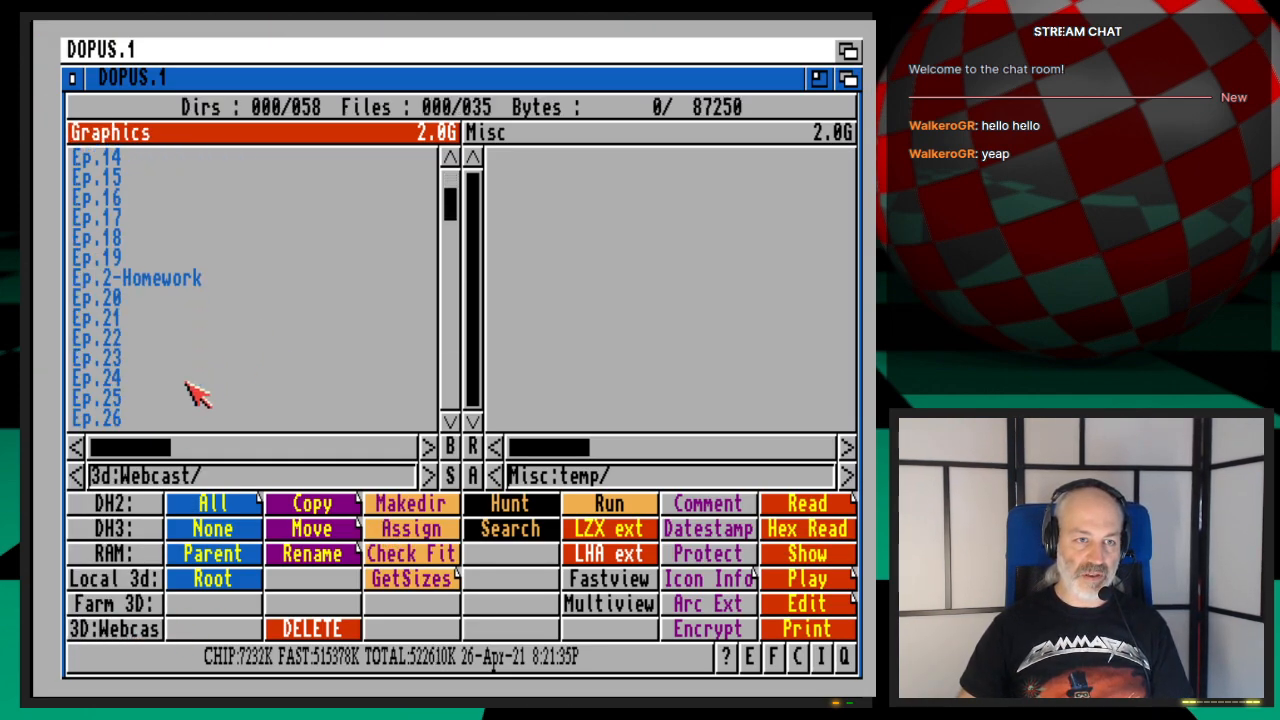
scroll(190, 390, "down", 3)
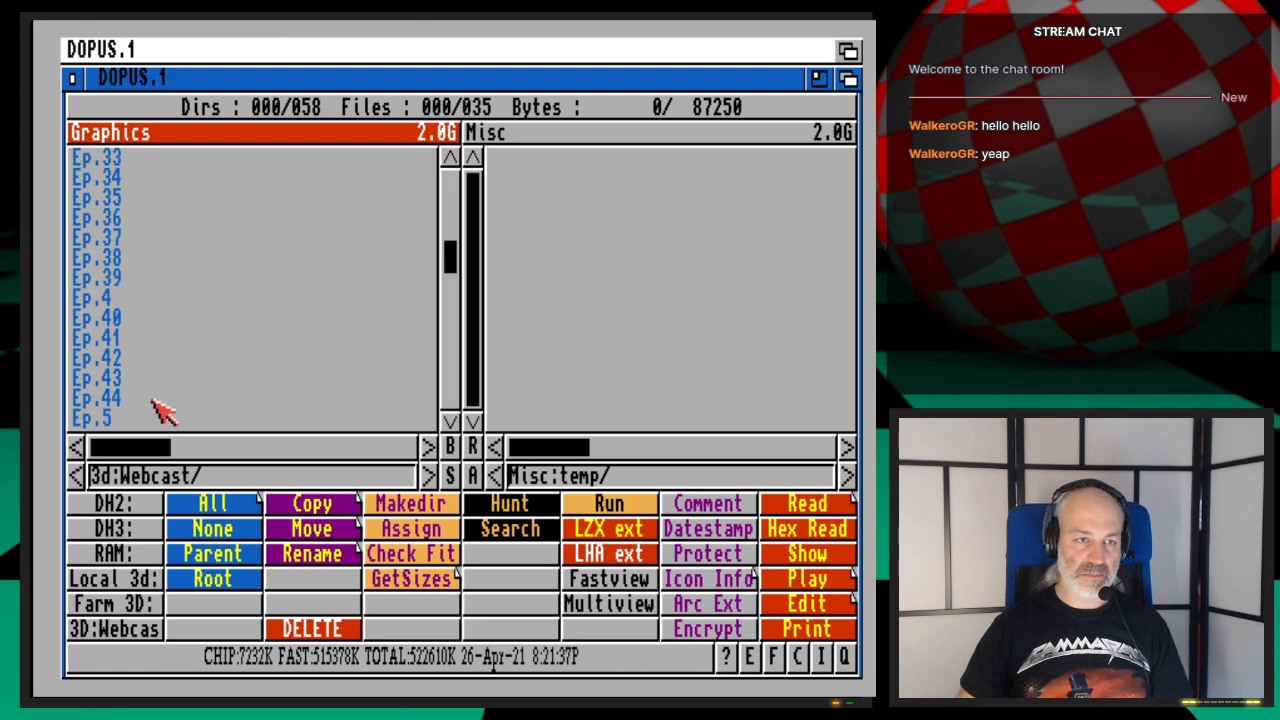
left_click(158, 400)
left_click(158, 400)
double_click(166, 238)
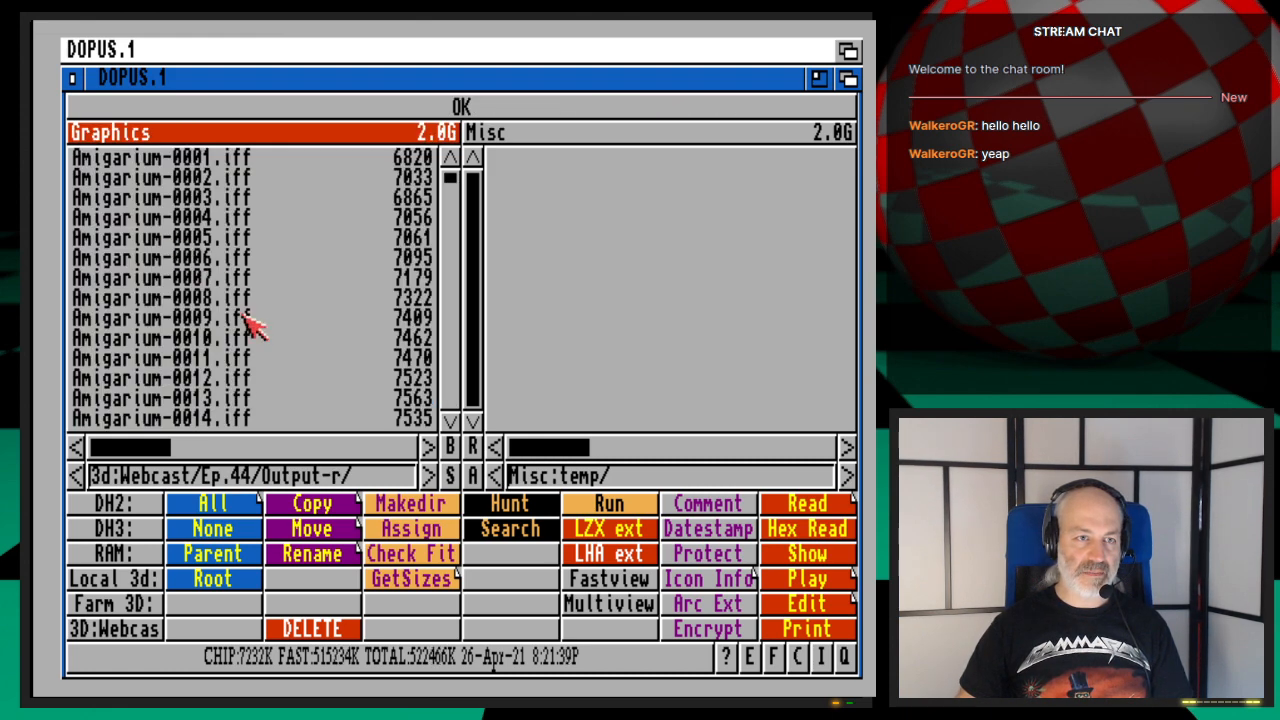
- View the rendered frame Amigarium-0036.iff from the Output-r drawer, and close the picture
scroll(262, 378, "down", 8)
double_click(257, 380)
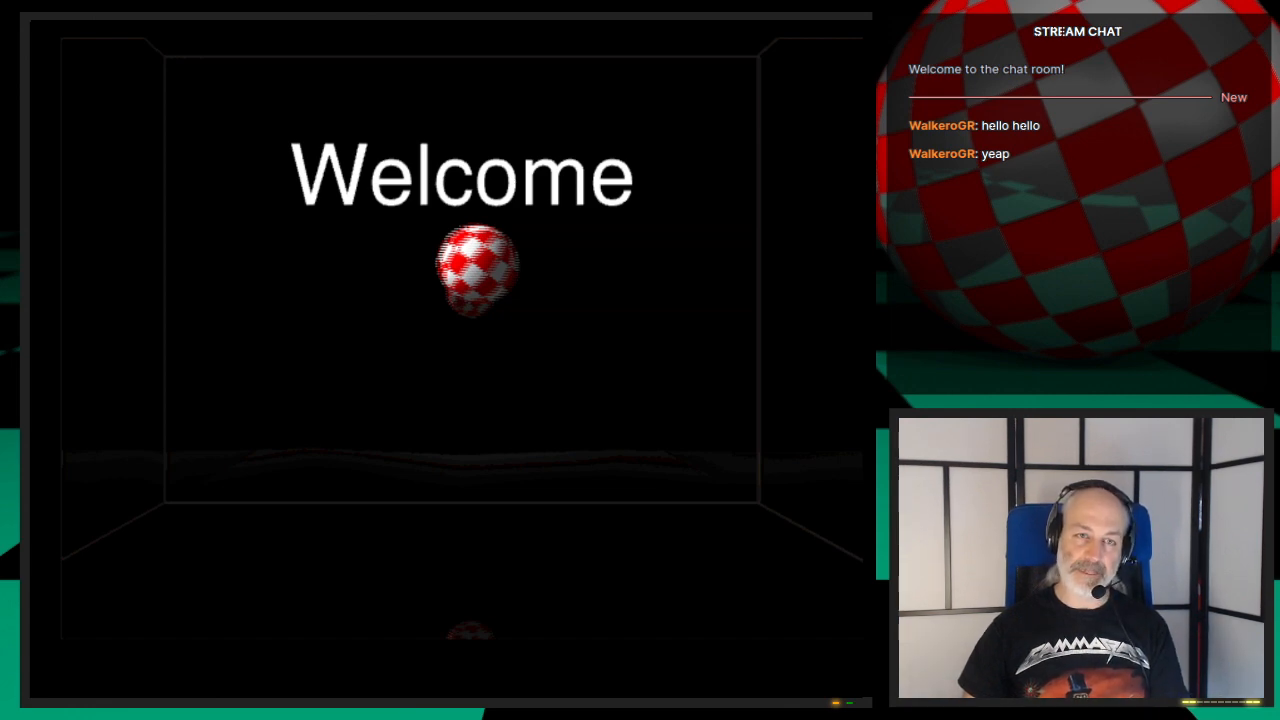
key("Escape")
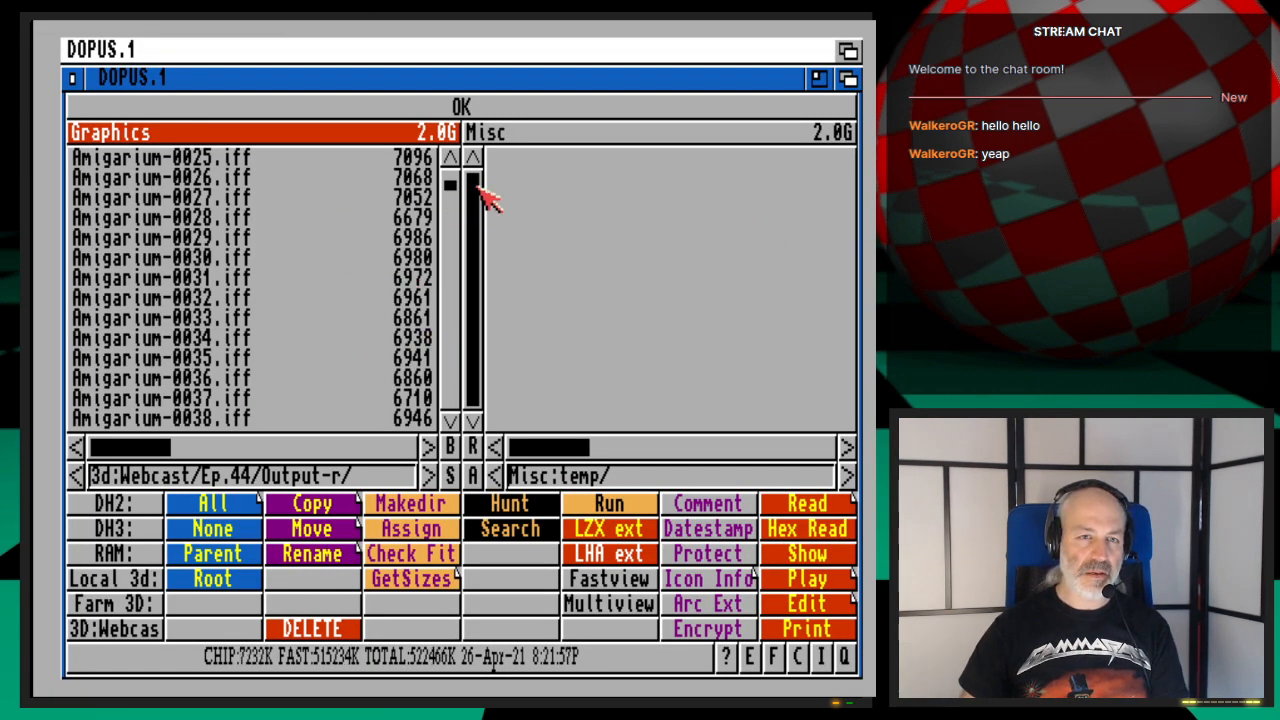
- Check the Output drawer of 3d:Webcast/Ep.44 for rendered frames and return to the Ep.44 drawer
left_click(63, 239)
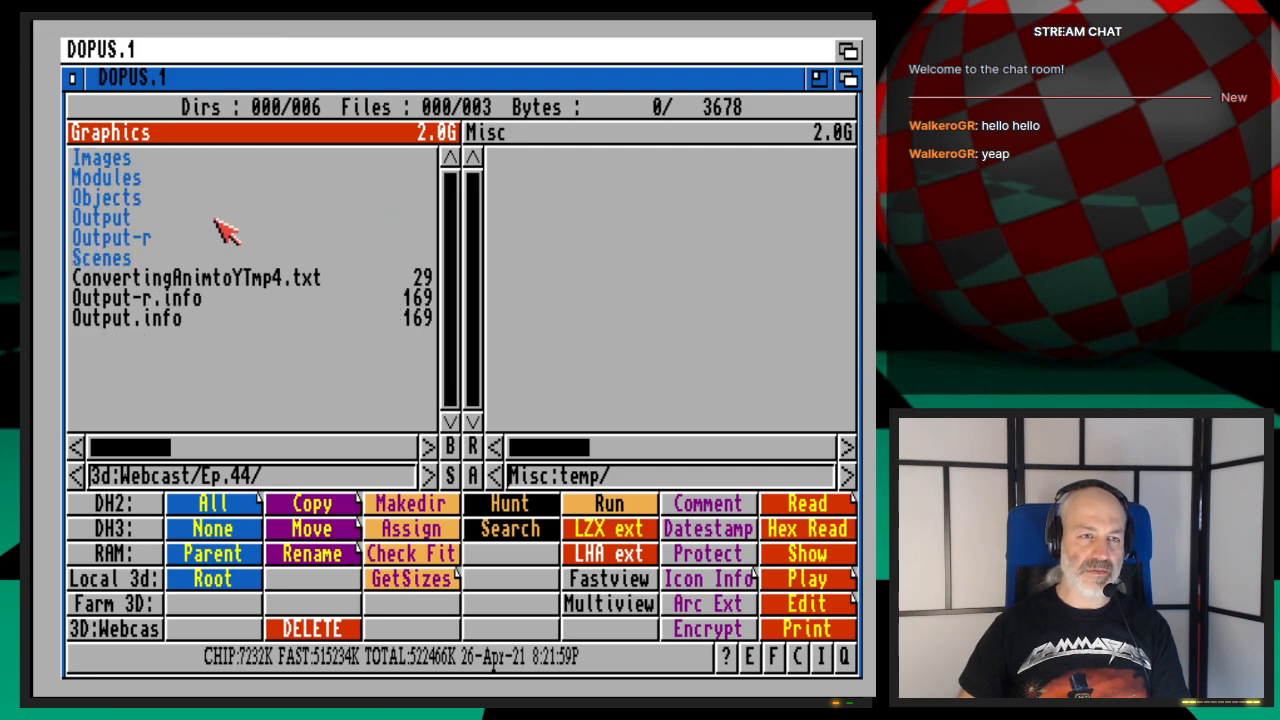
double_click(155, 217)
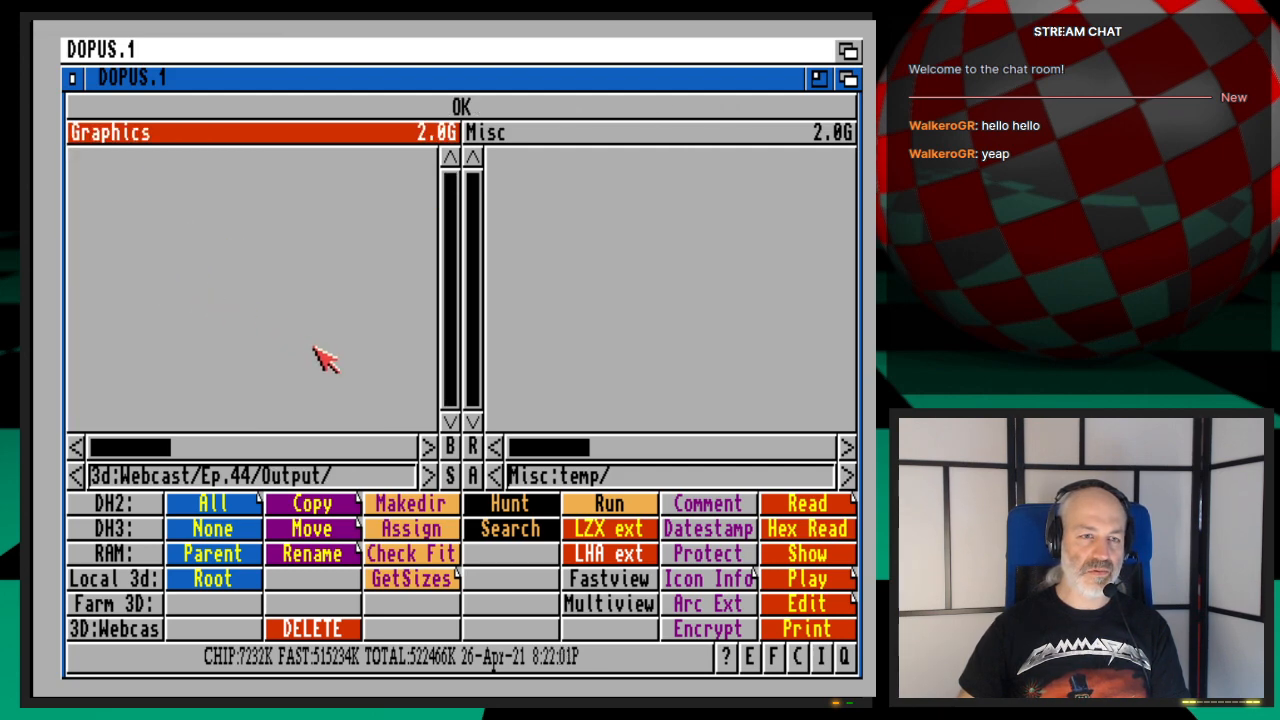
left_click(68, 350)
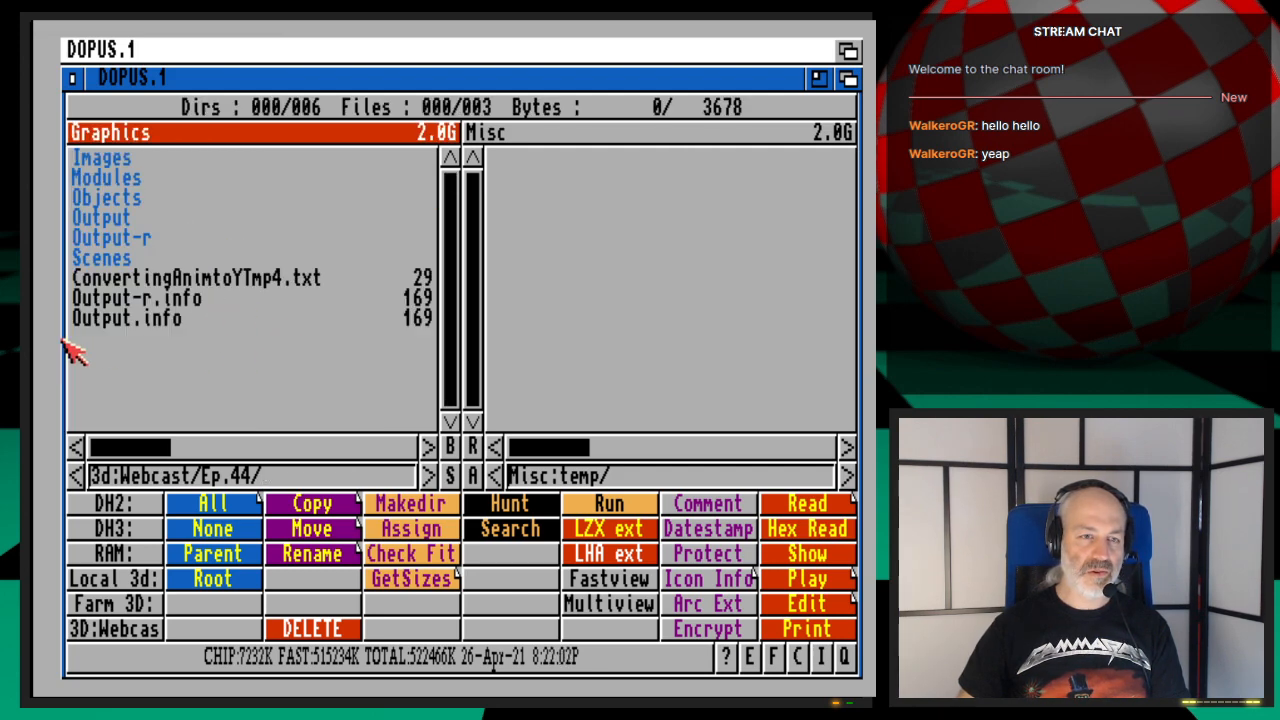
- Open Projects:3d/Webcast/Ep.44 on the farm 3D volume and check its Output-r drawer for rendered frames
left_click(137, 608)
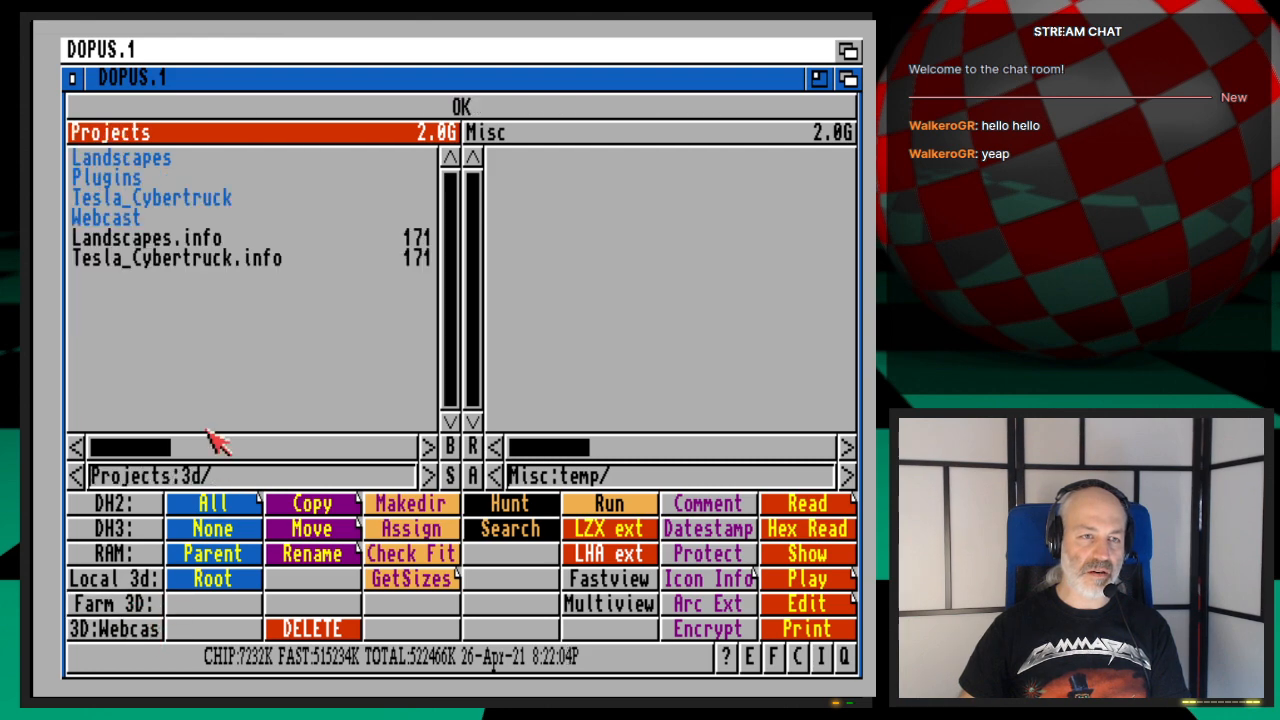
double_click(163, 217)
scroll(225, 390, "down", 6)
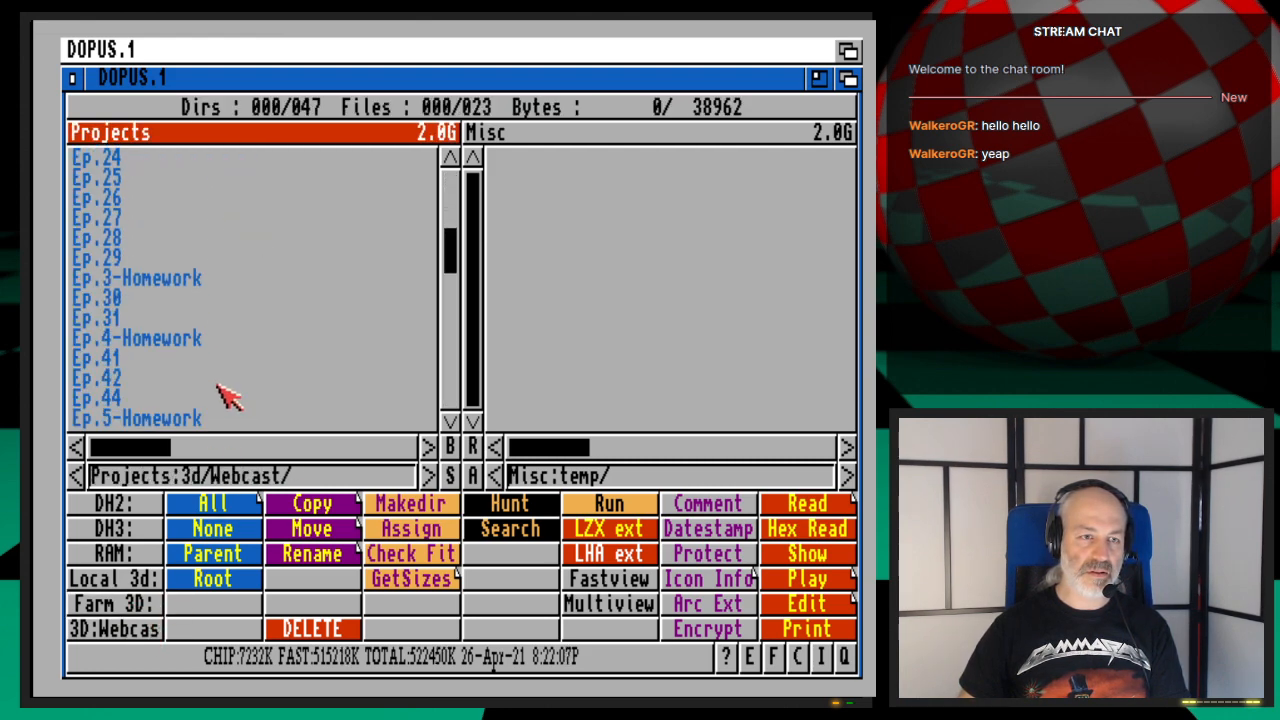
scroll(166, 329, "down", 3)
double_click(135, 258)
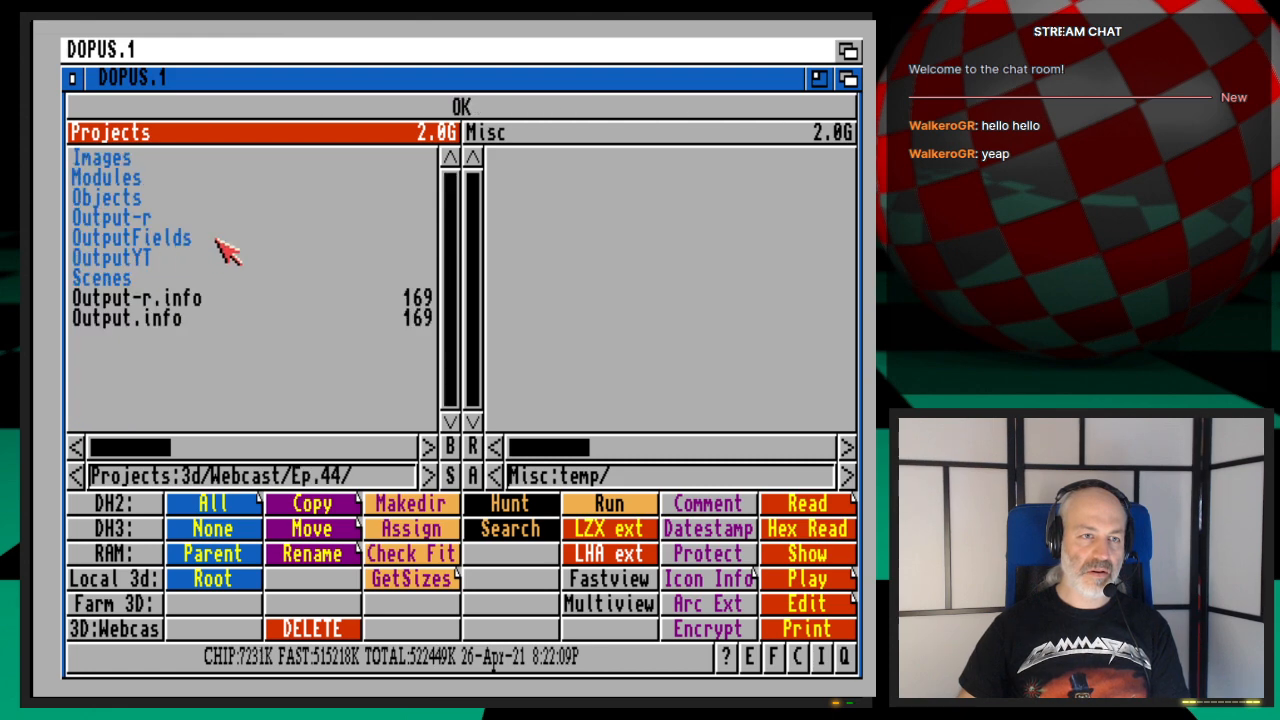
double_click(155, 216)
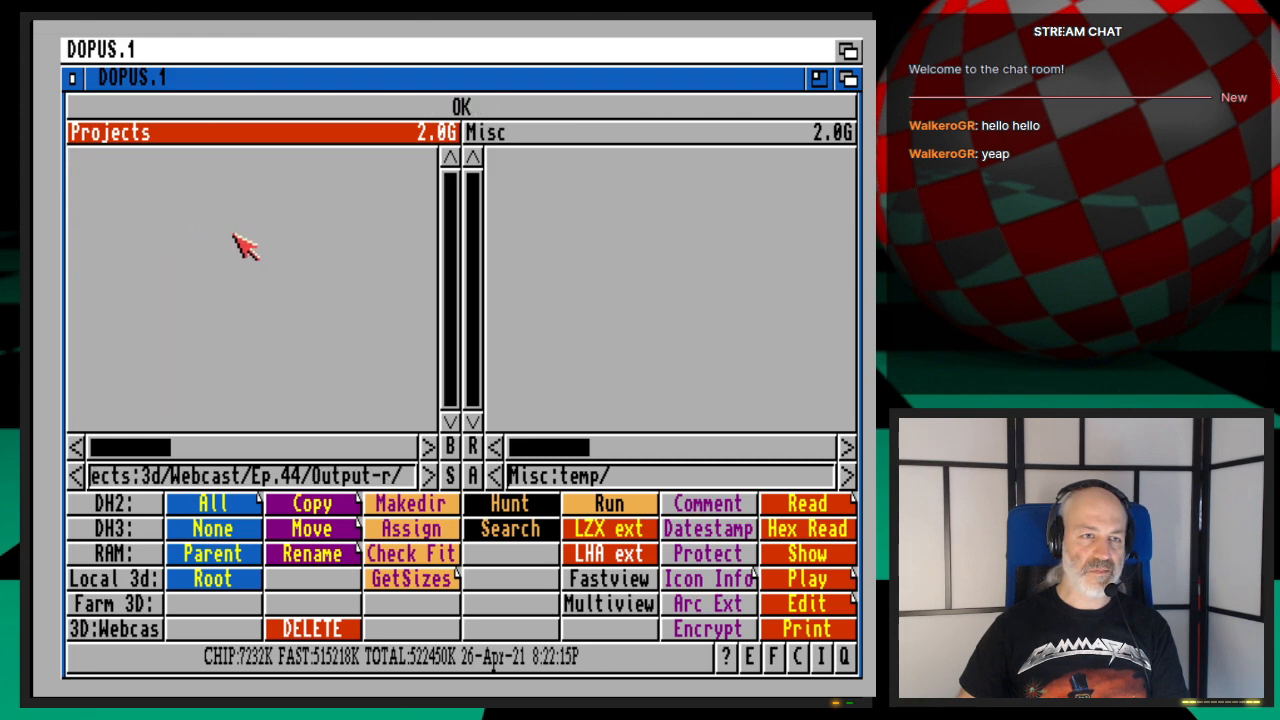
left_click(63, 238)
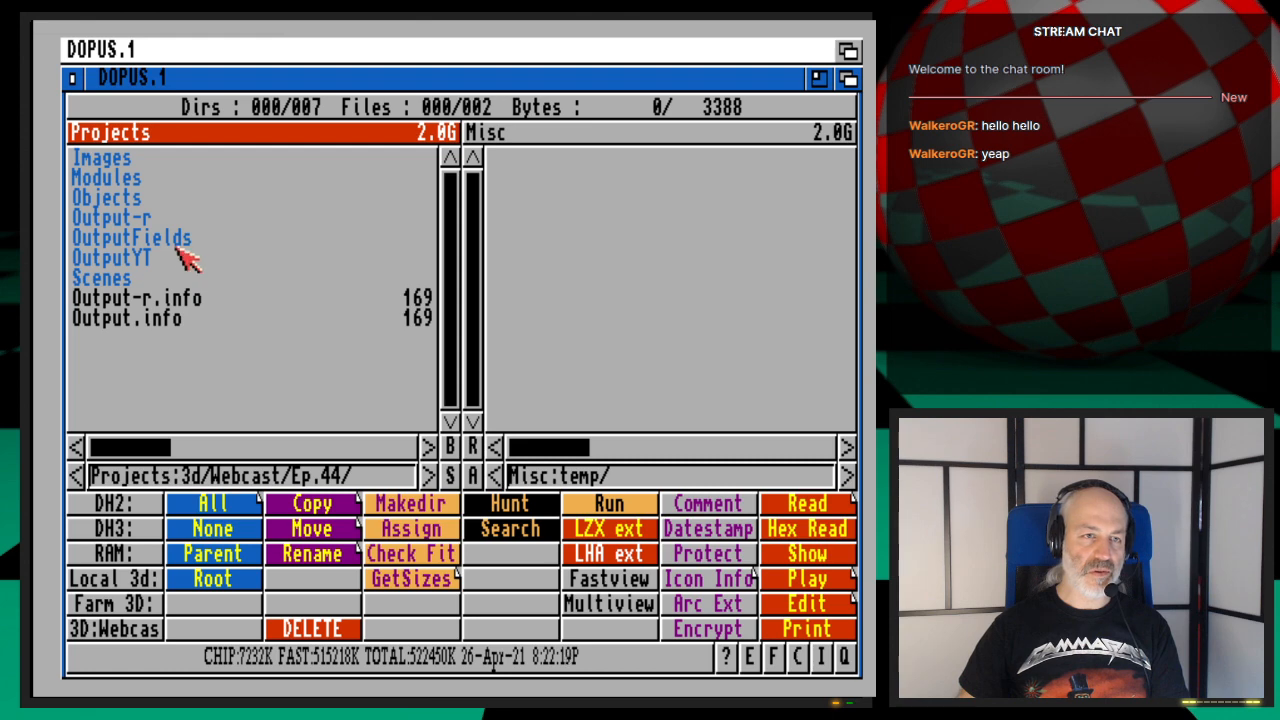
- Open the OutputYT drawer and view the rendered frame Amigarium720p-0010.tif with Fastview
double_click(170, 257)
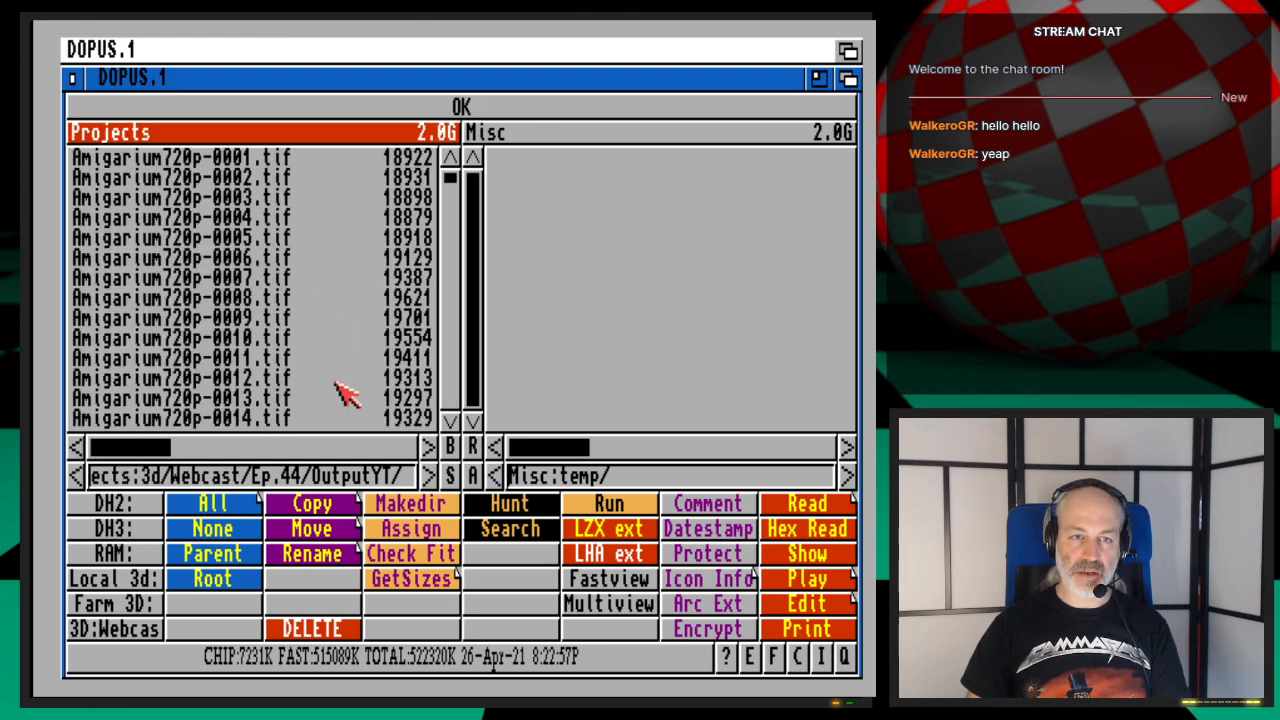
left_click(284, 340)
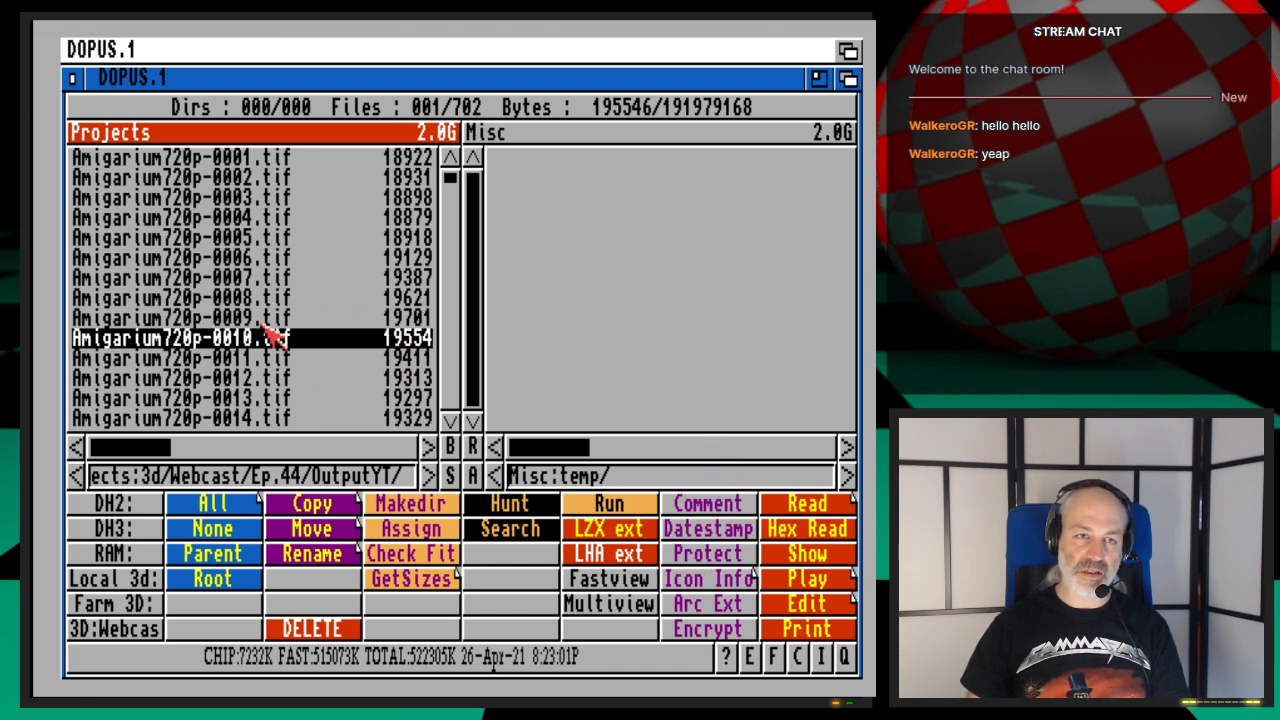
left_click(645, 580)
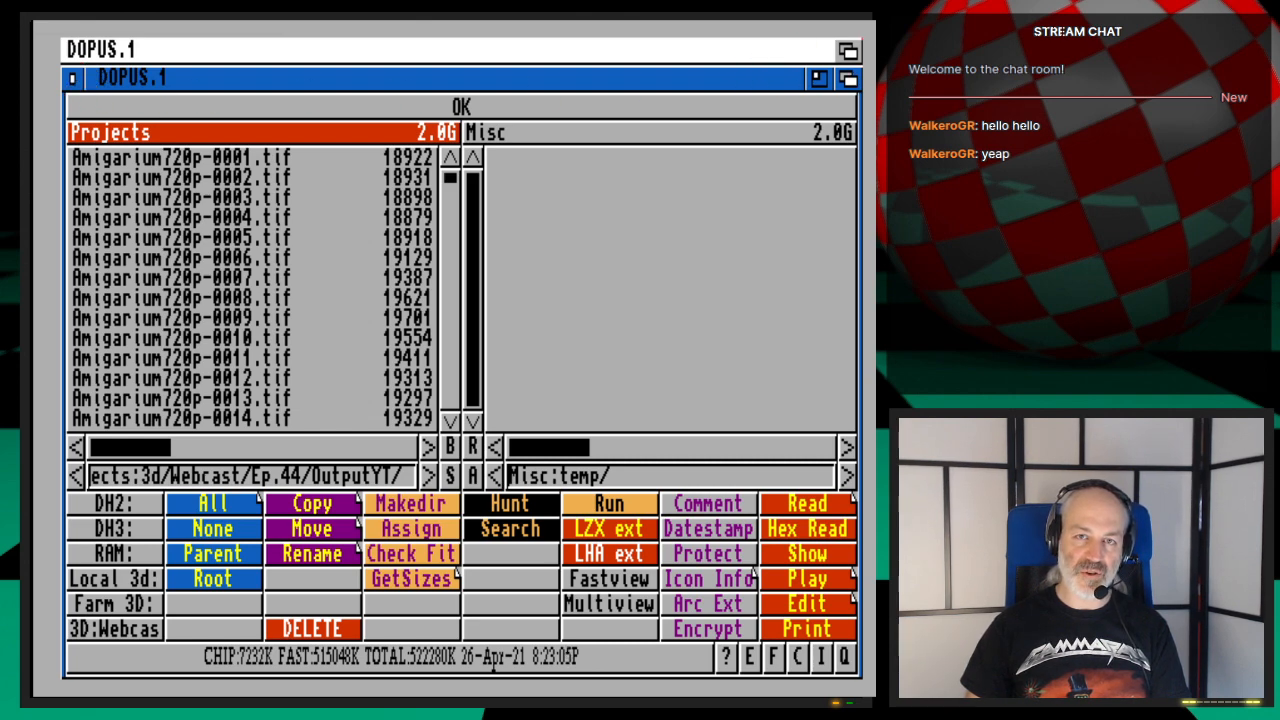
- Switch to LightWave 3D, turn off the camera's Field Rendering and set Antialiasing to Off
key("super+m")
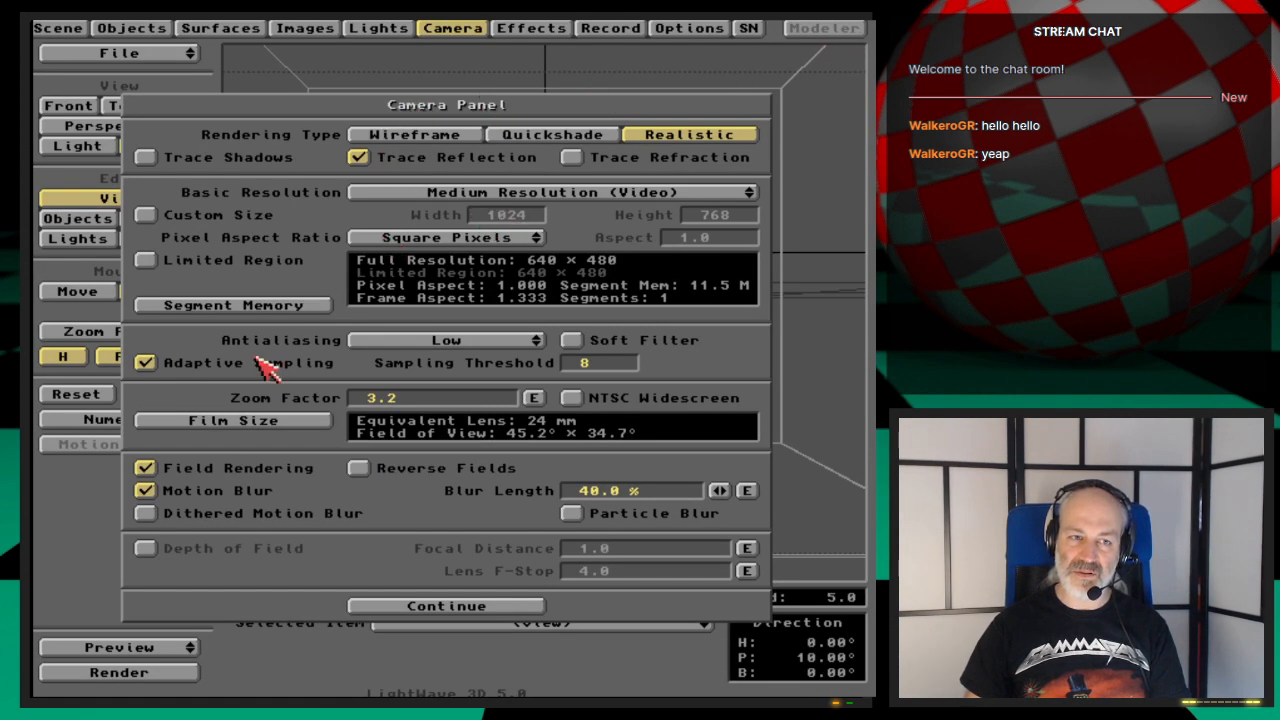
left_click(200, 467)
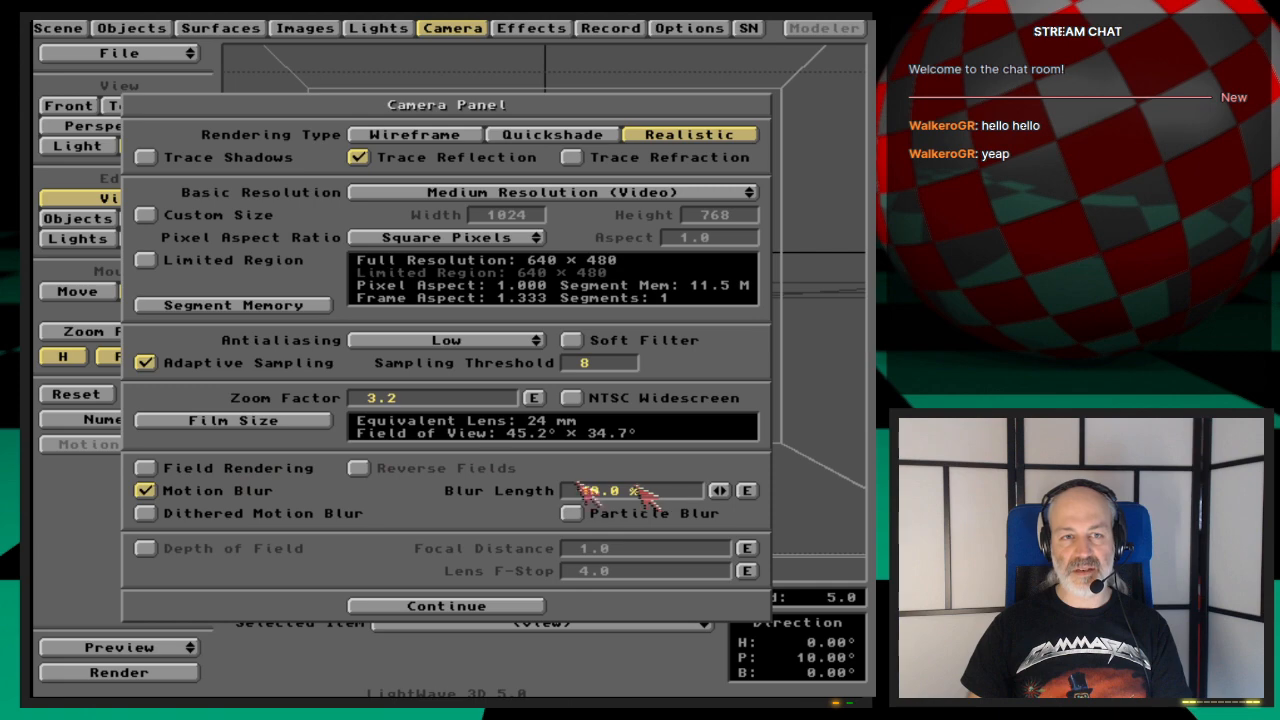
left_click_drag(512, 355, 510, 334)
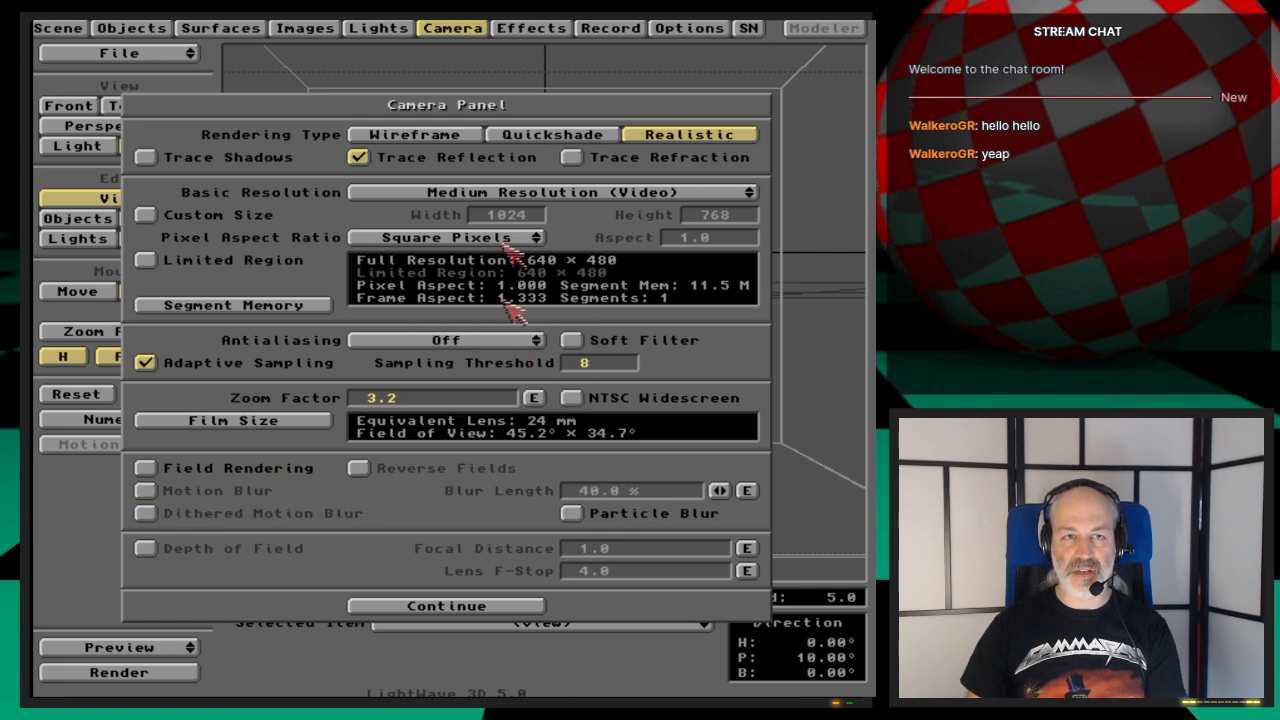
- Test render frame 0 without Field Rendering, and render it again with Field Rendering enabled
key("F9")
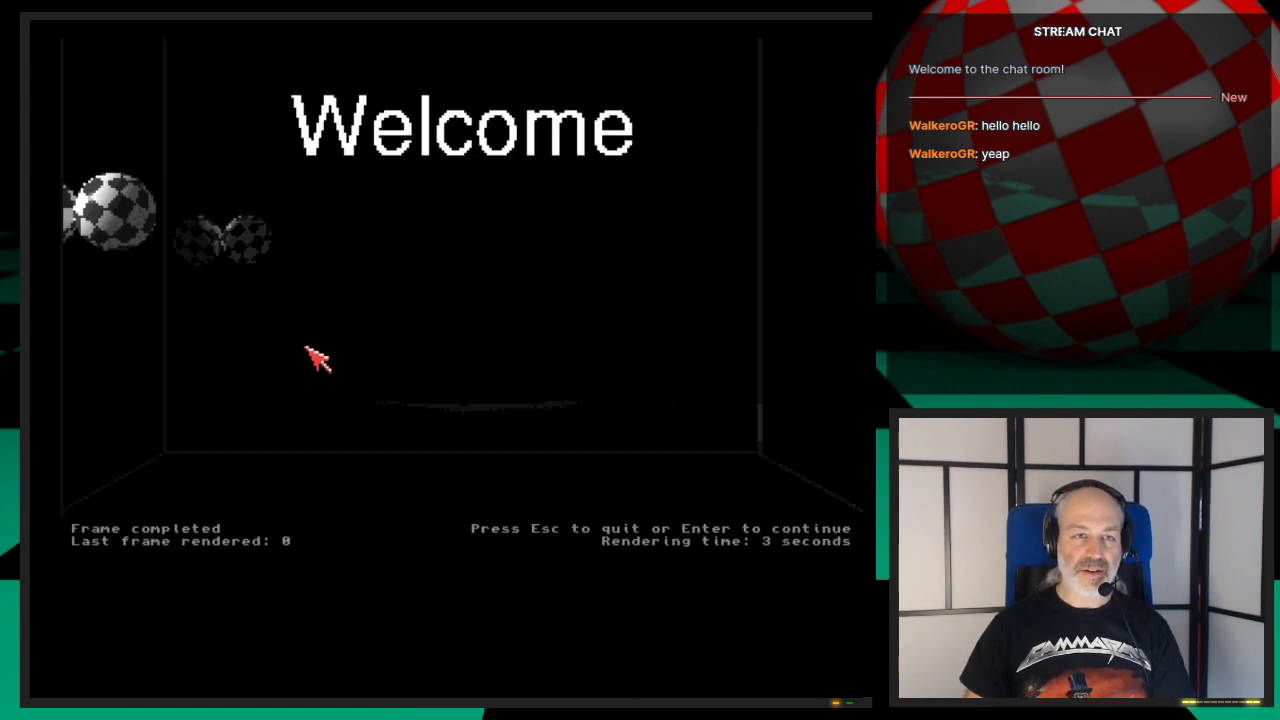
key("Escape")
left_click(216, 469)
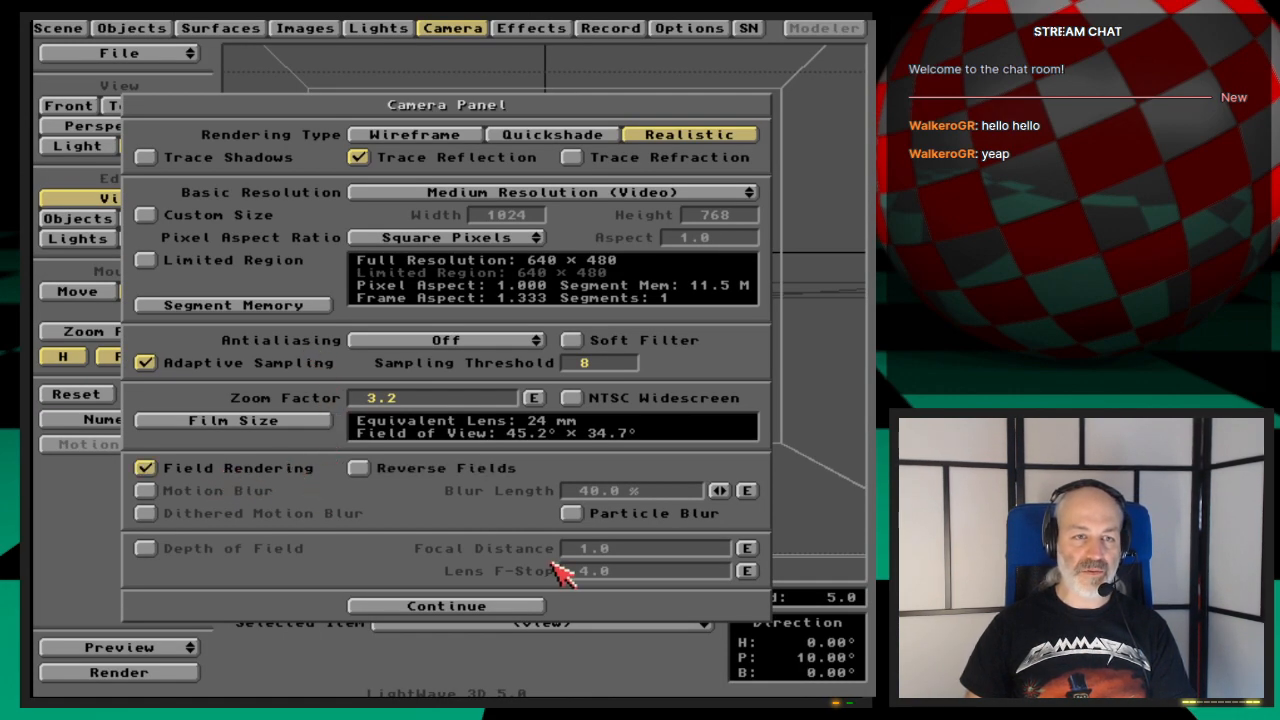
key("F9")
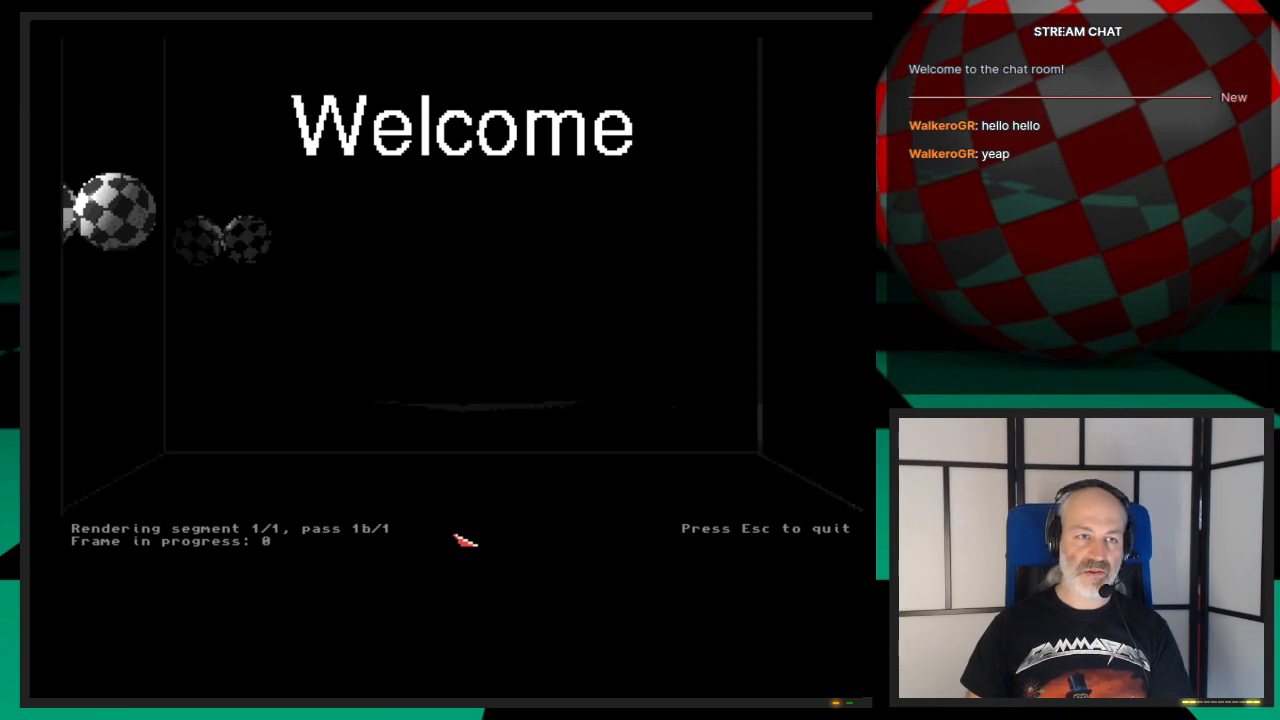
key("Escape")
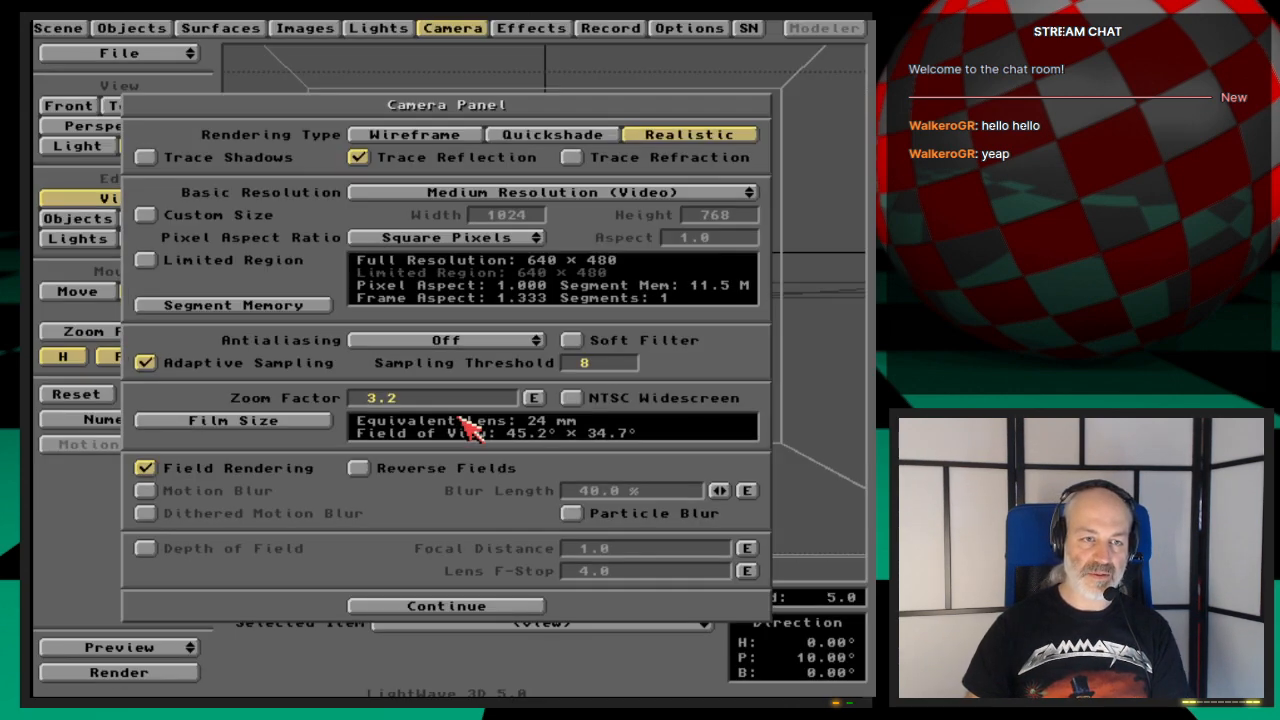
- Close the Camera Panel and test render frame 1 with Field Rendering
left_click(460, 32)
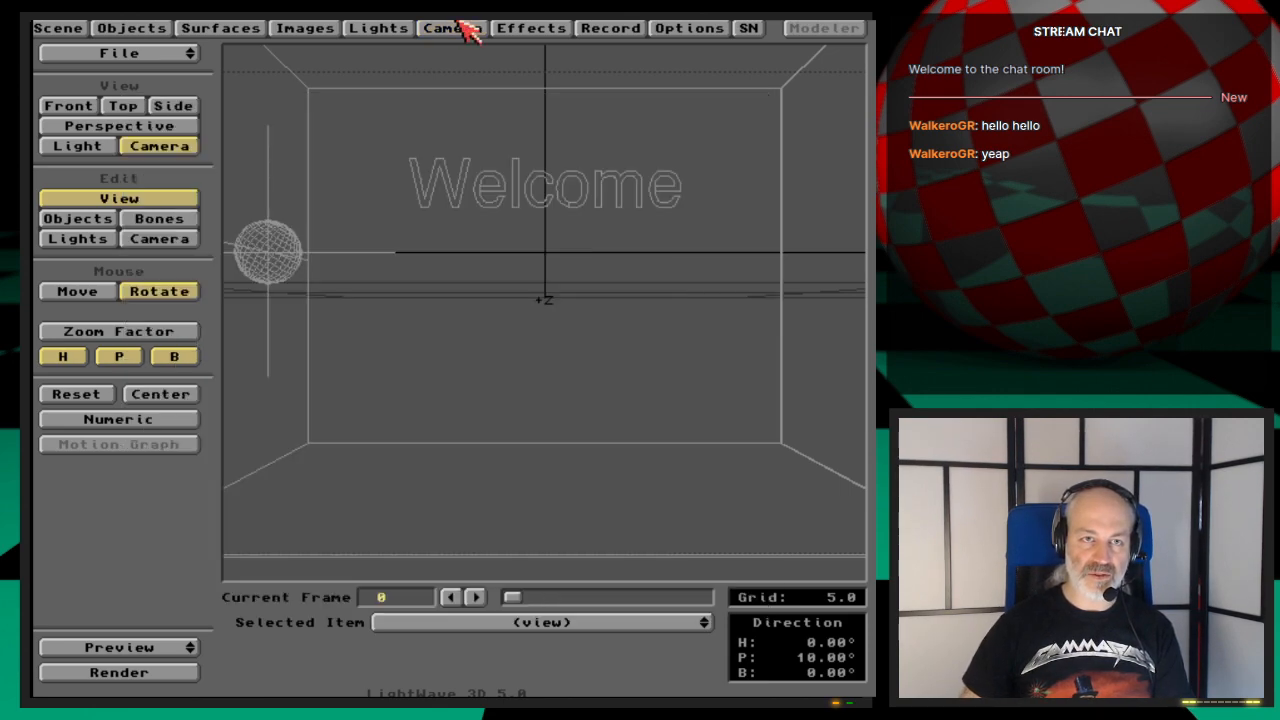
key("F9")
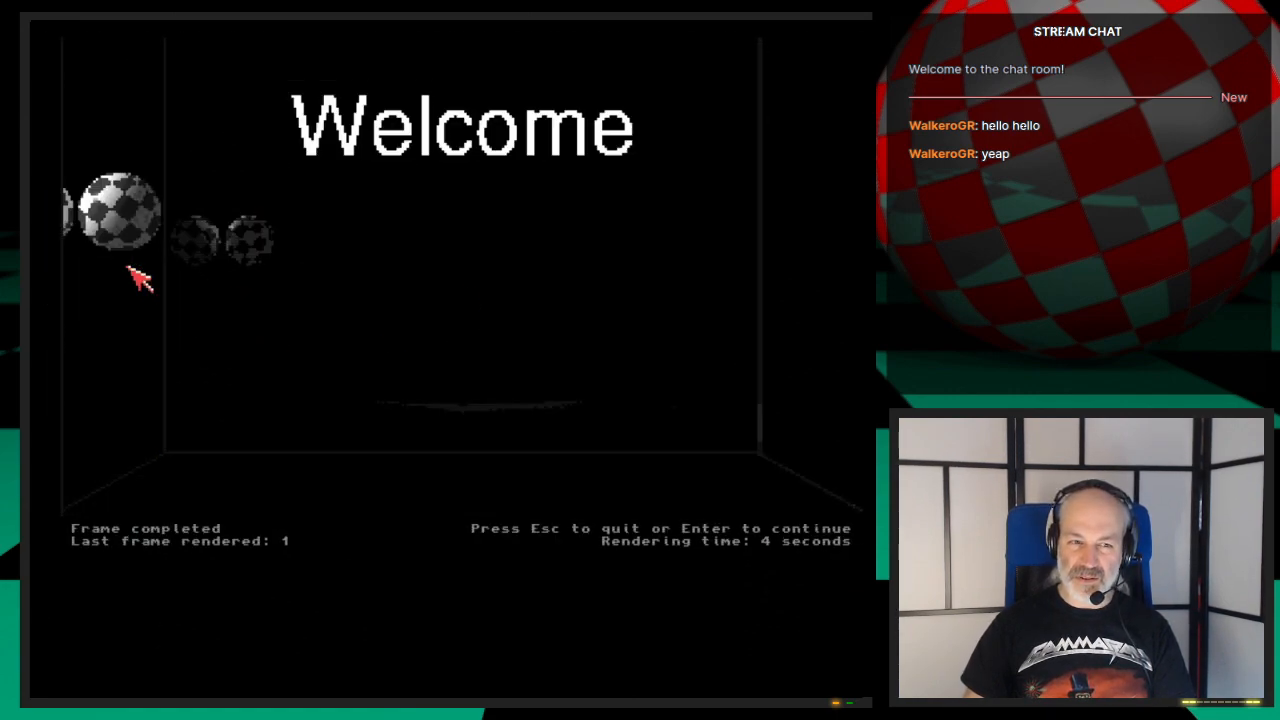
key("Escape")
- In the Camera Panel, set the basic resolution to Low Resolution (1/2 Video) and turn off Field Rendering
left_click(458, 30)
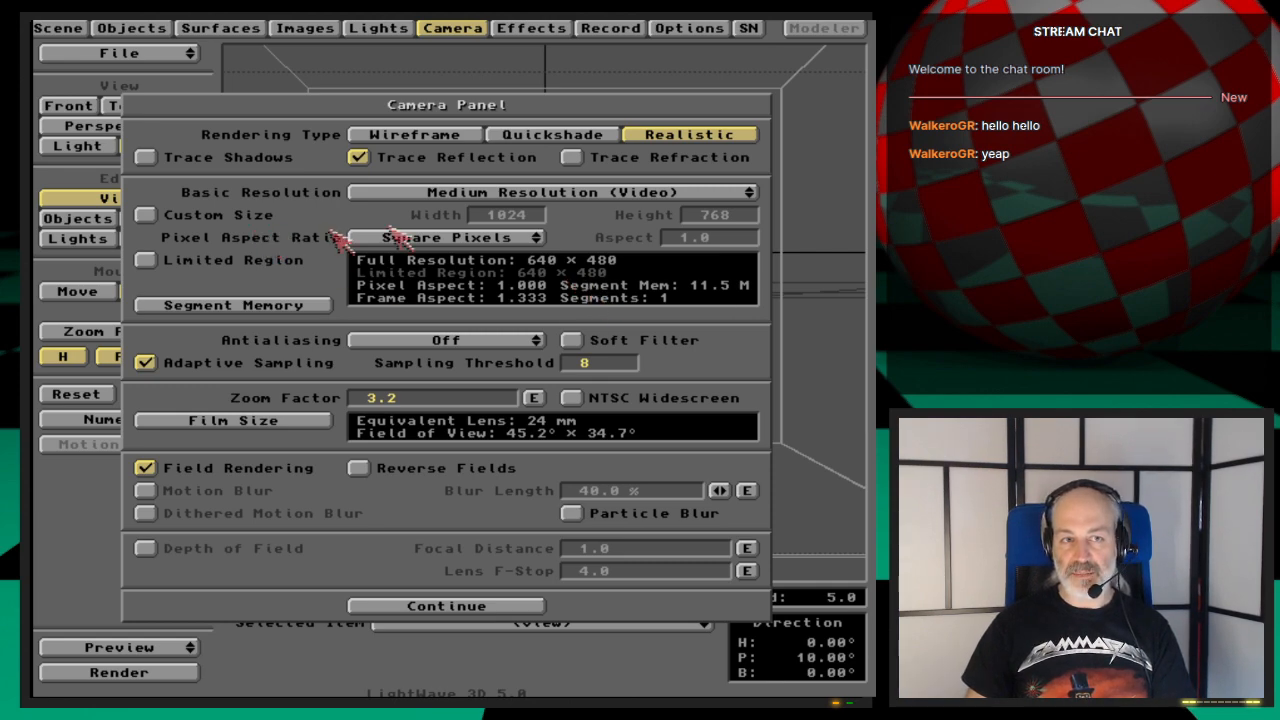
left_click(530, 193)
left_click(537, 181)
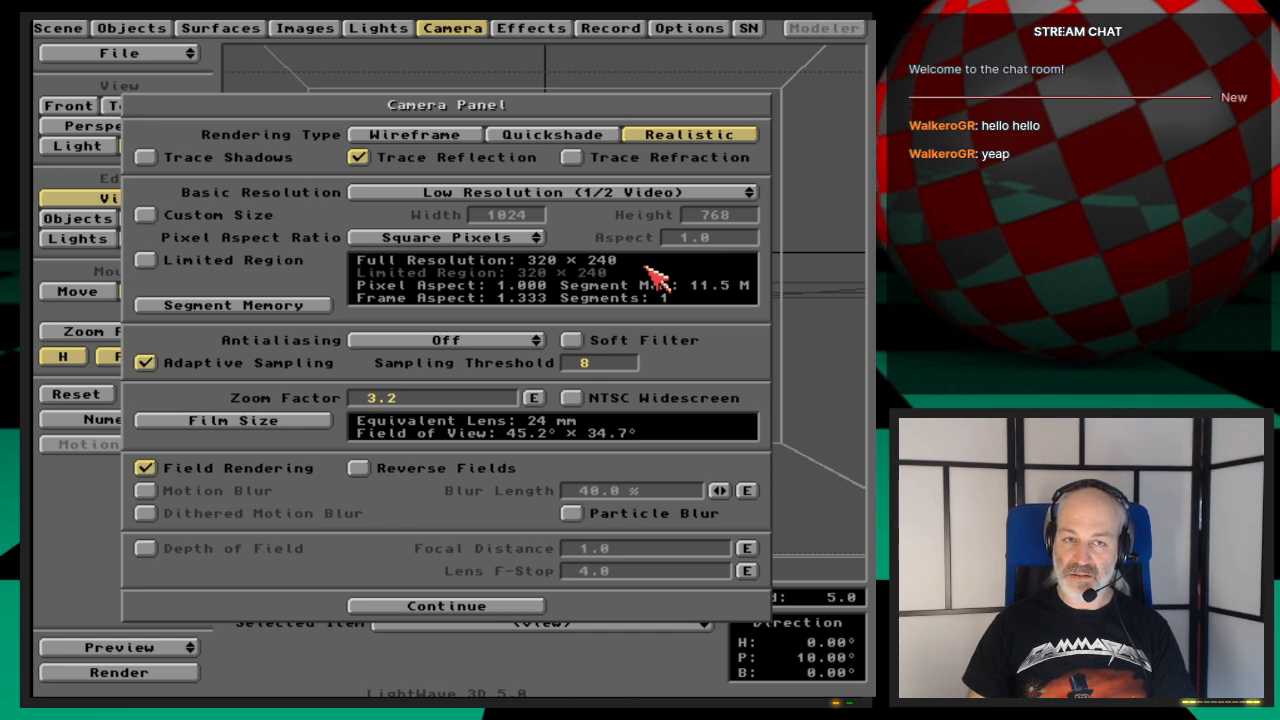
left_click(285, 471)
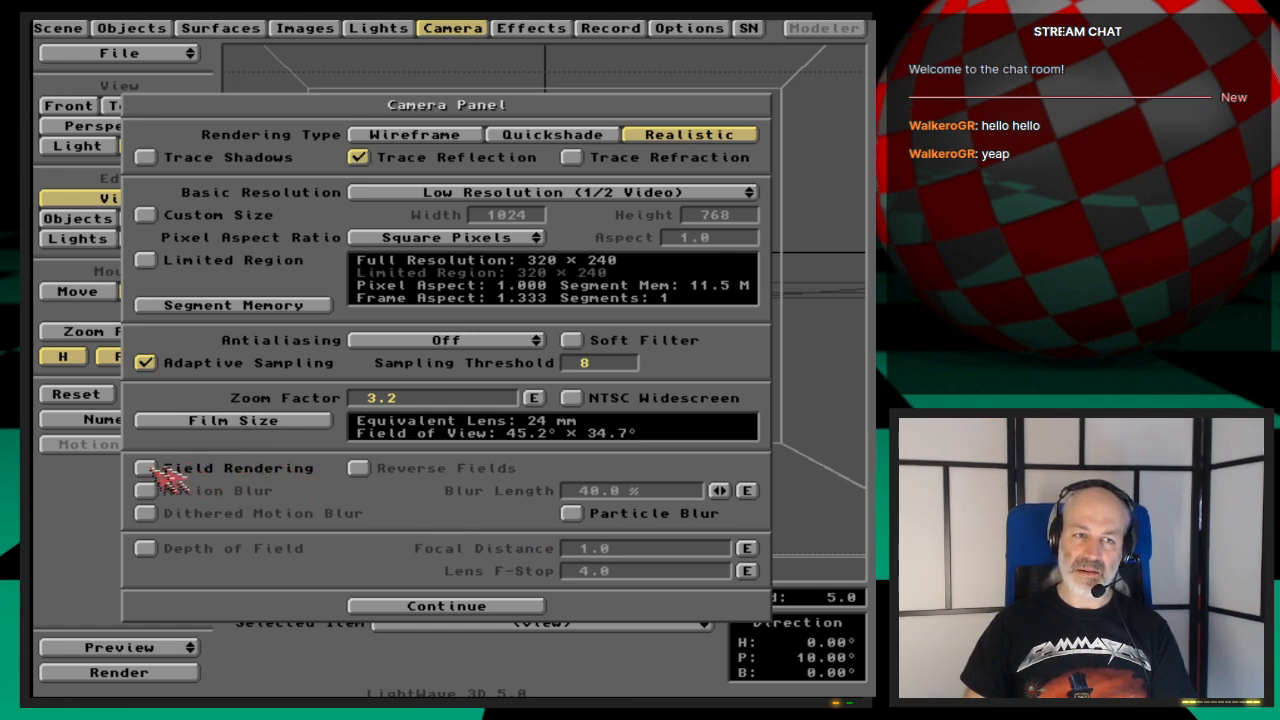
left_click(311, 476)
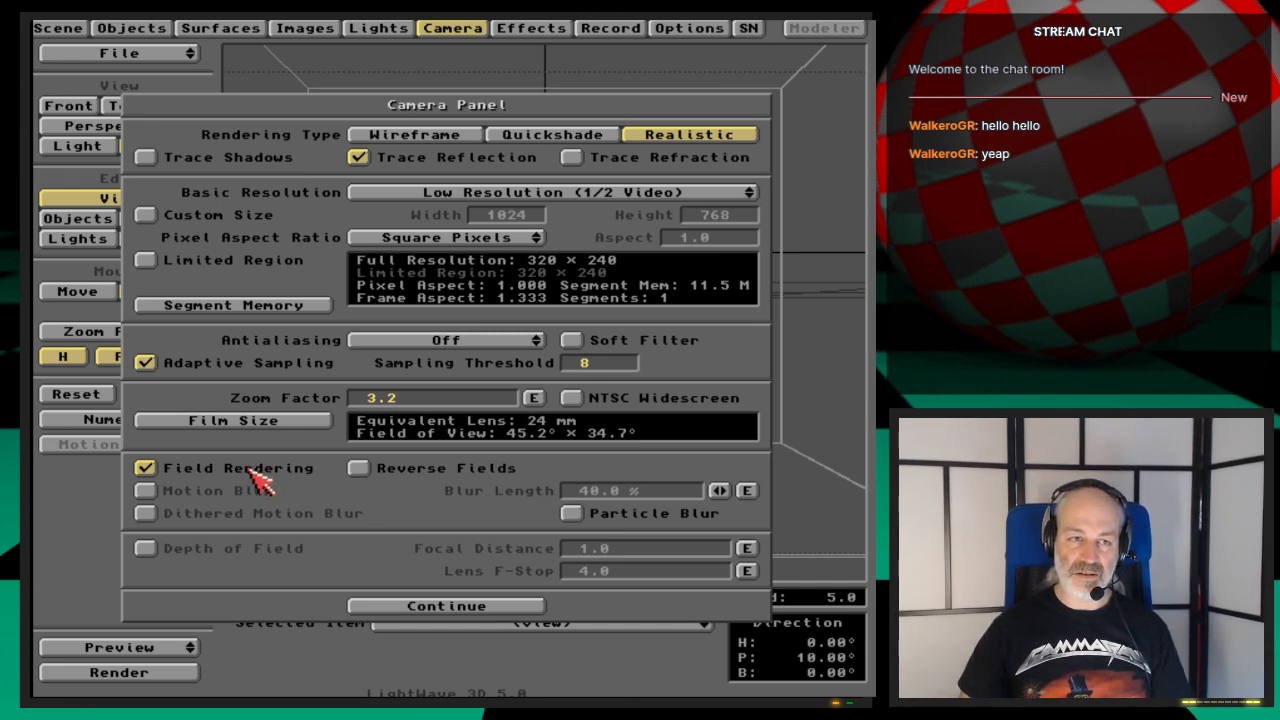
left_click(256, 478)
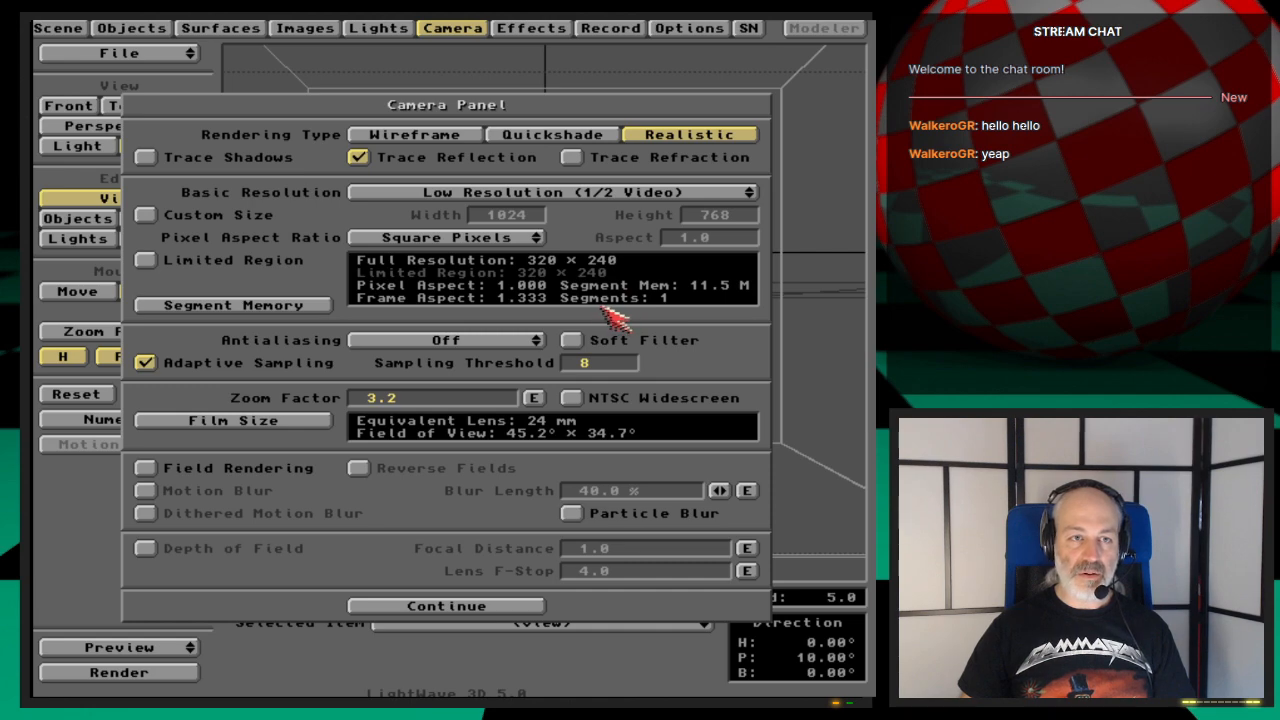
- Enable the camera's custom size, and switch to Firefox to highlight the 720p resolution, 1280x720, on the YouTube Help page
left_click(258, 220)
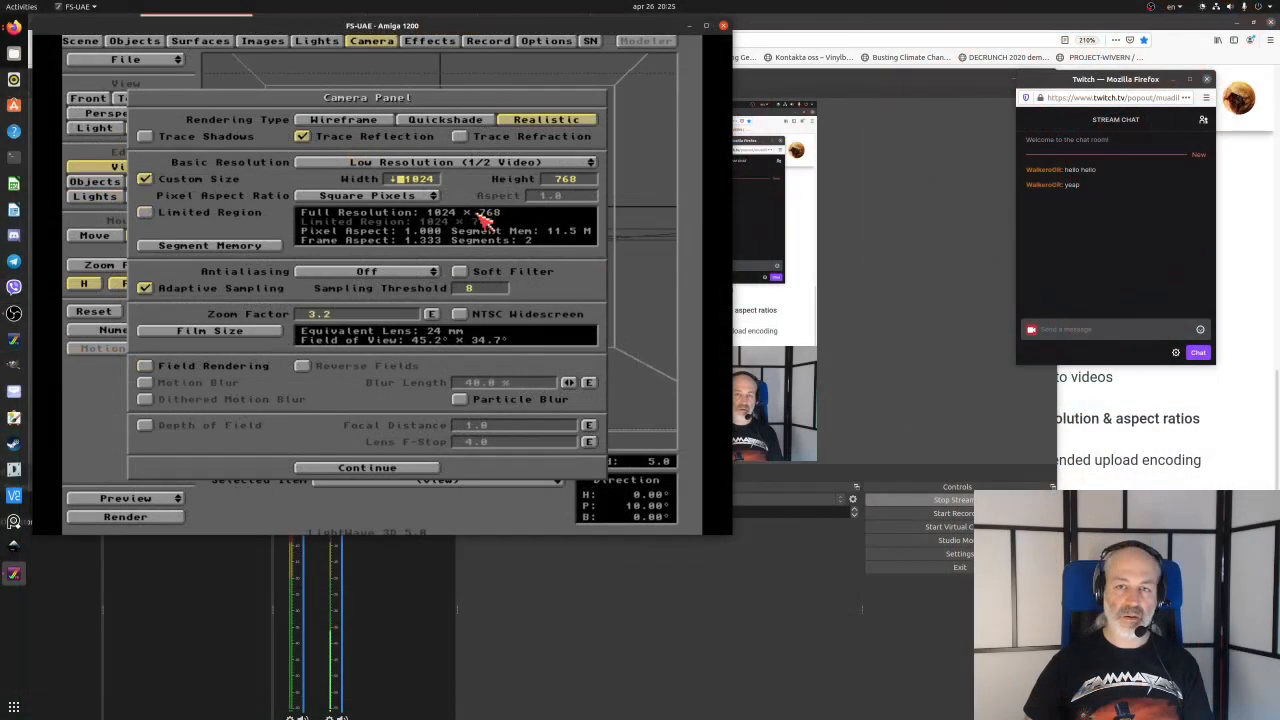
key("alt+Tab")
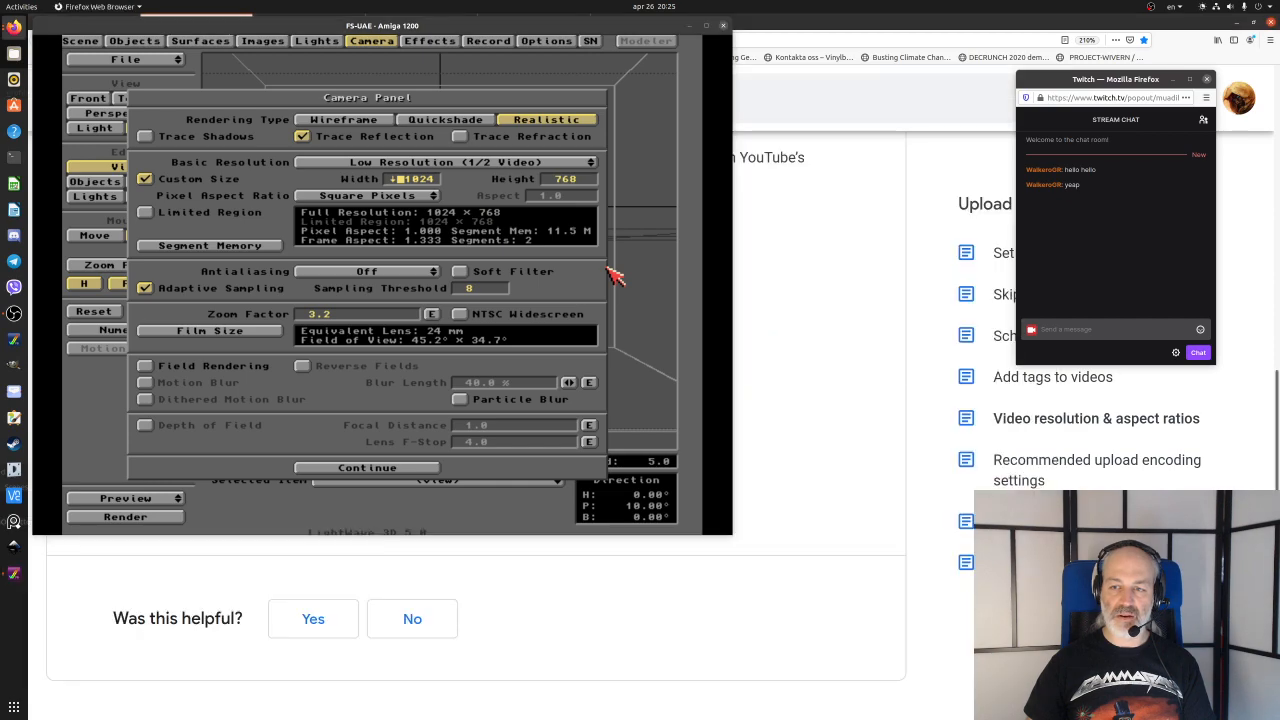
left_click(690, 26)
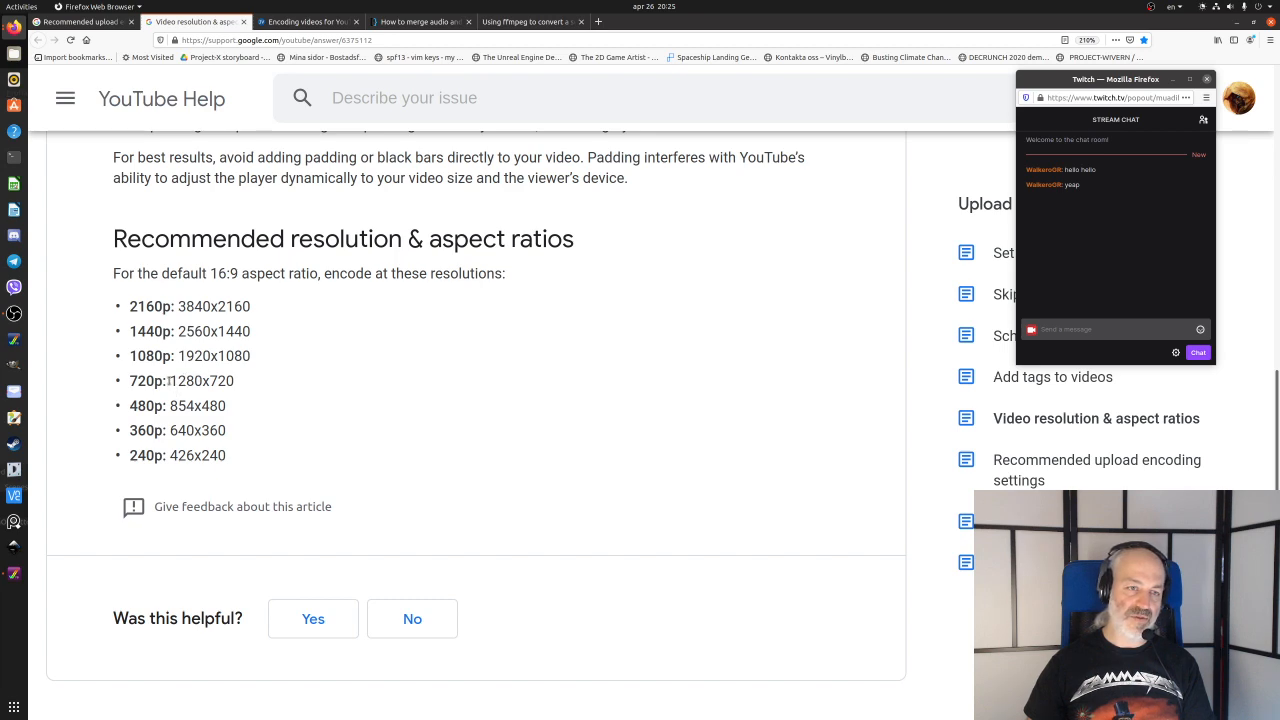
left_click_drag(170, 381, 227, 381)
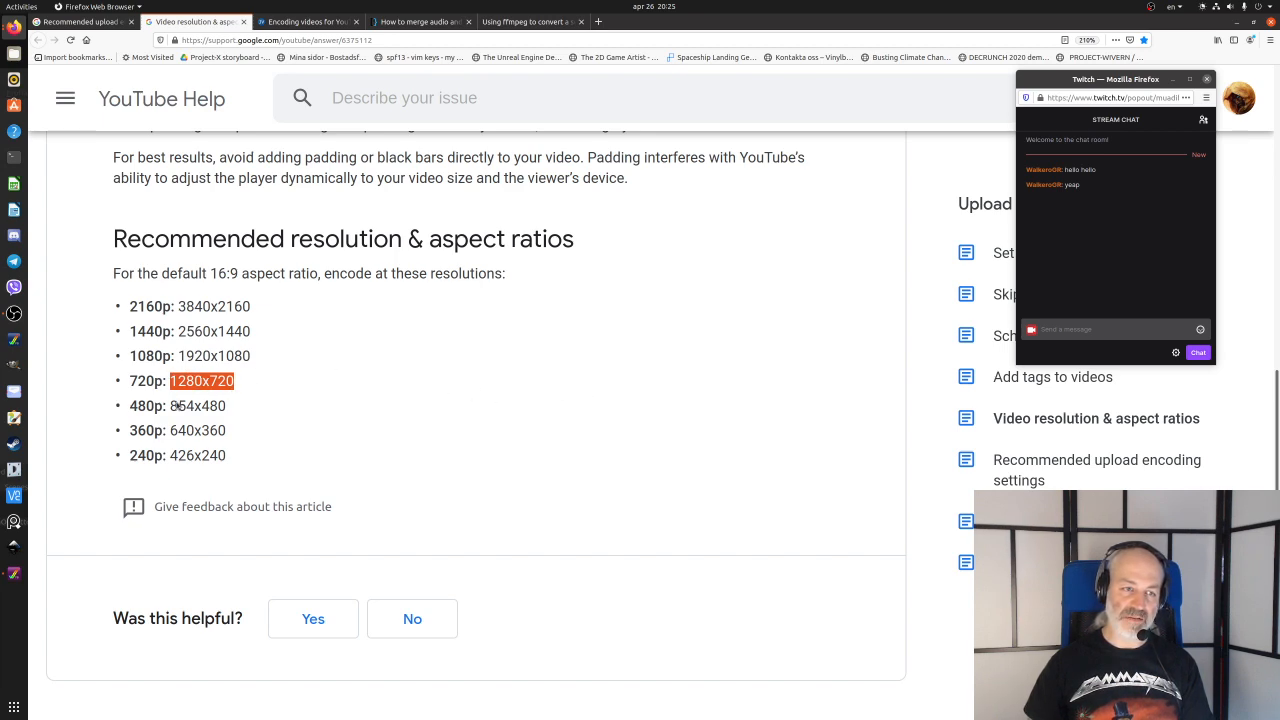
- Switch back to LightWave in FS-UAE and set the camera's custom size to width 1280 and height 720
left_click(14, 574)
left_click(150, 480)
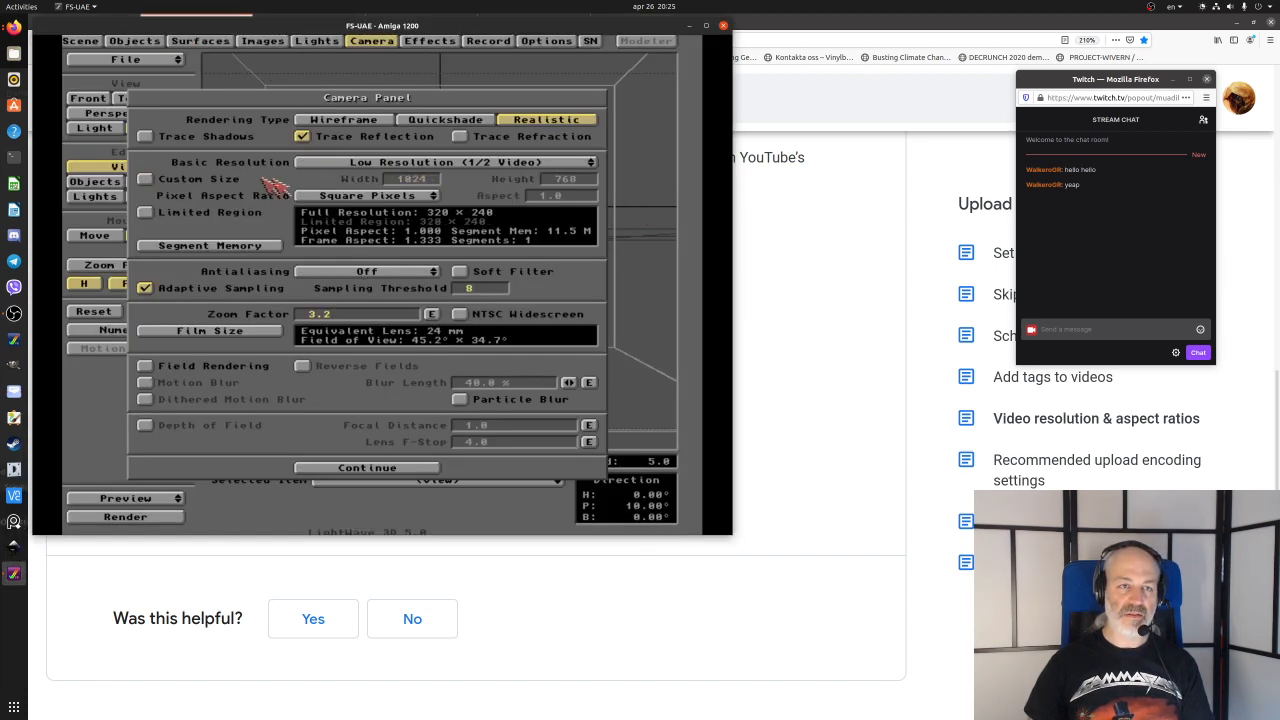
key("Delete")
key("Delete")
key("Delete")
key("Delete")
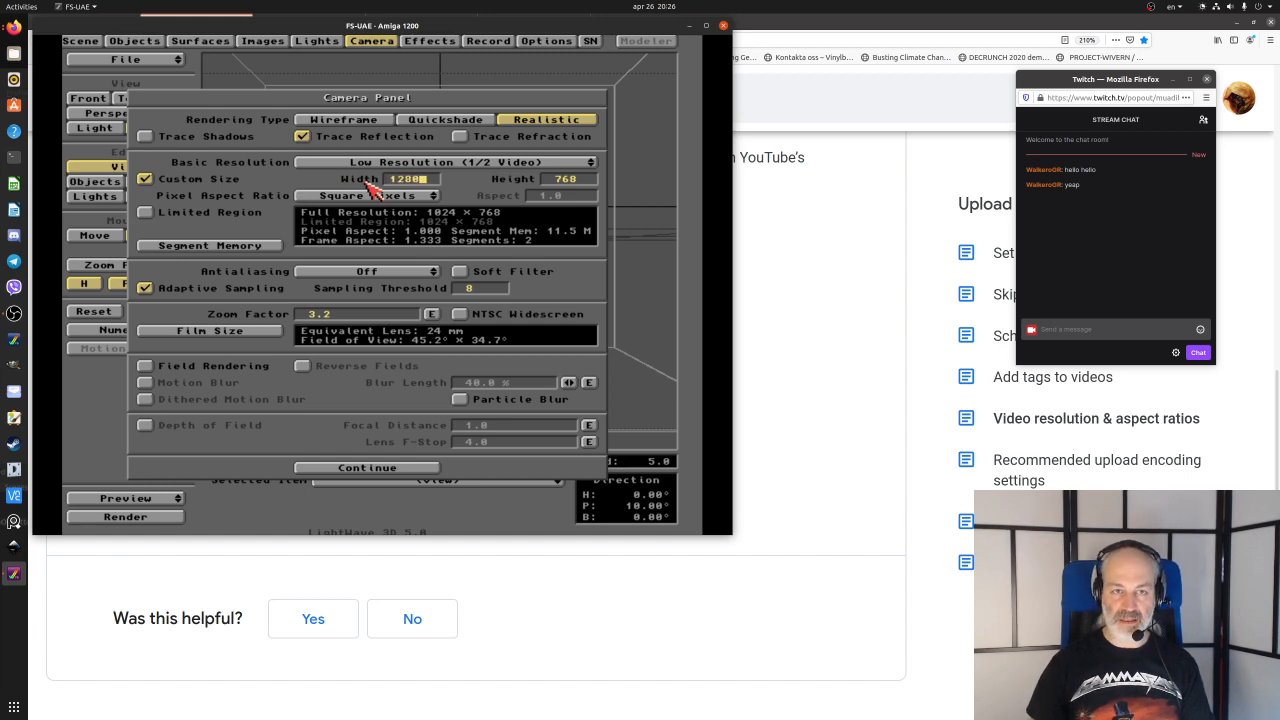
type("1280")
key("Return")
type("720")
key("Delete")
key("Delete")
key("Delete")
key("Return")
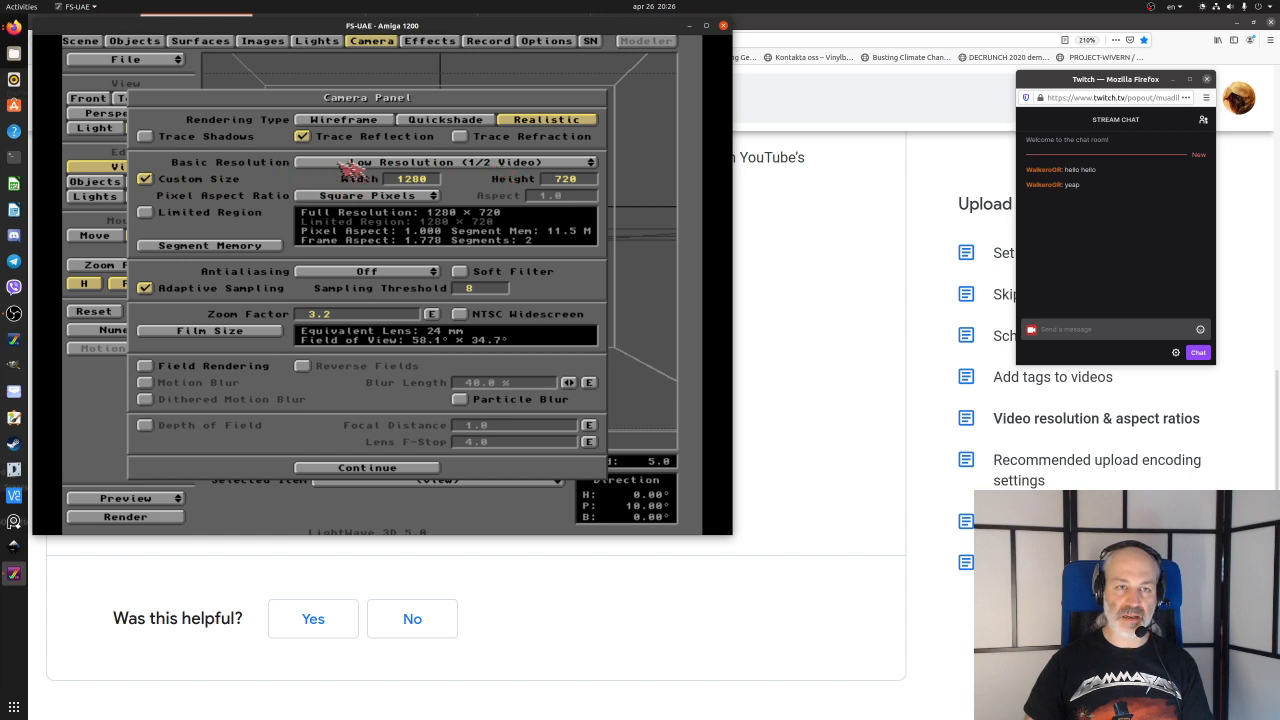
- Set the camera's basic resolution to Print Resolution (4 × Video)
left_click(519, 163)
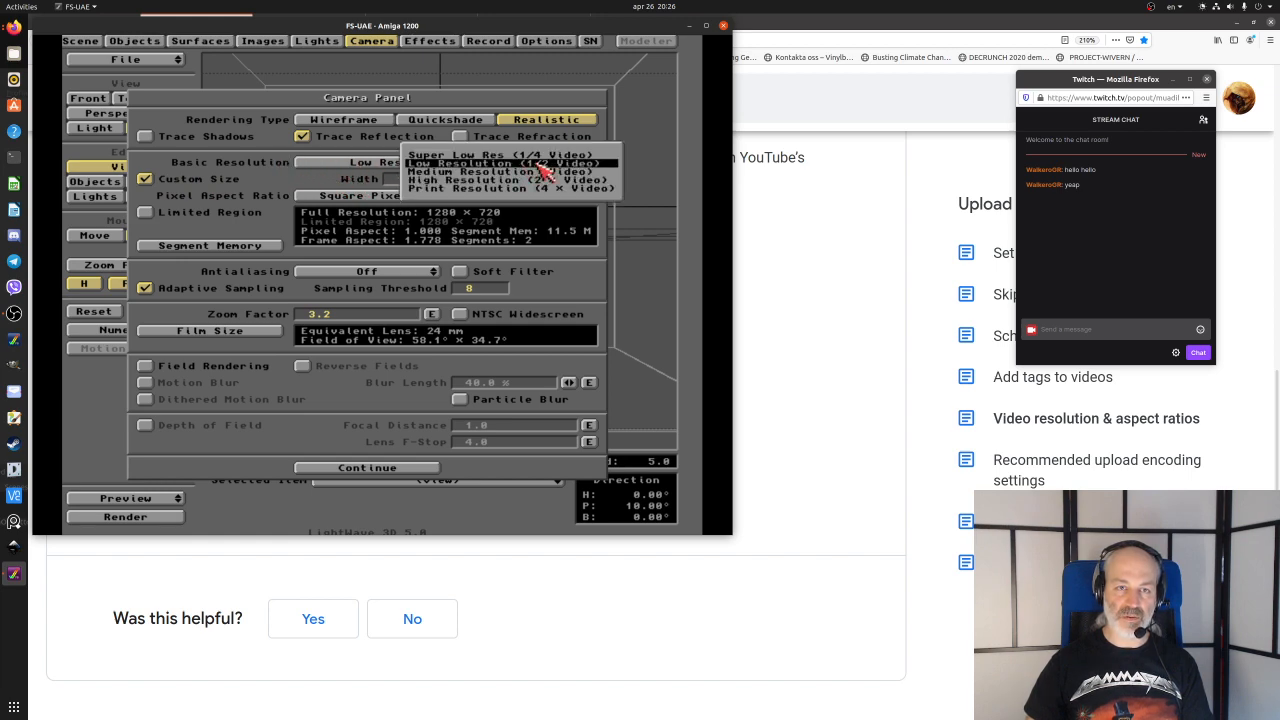
left_click_drag(538, 163, 515, 190)
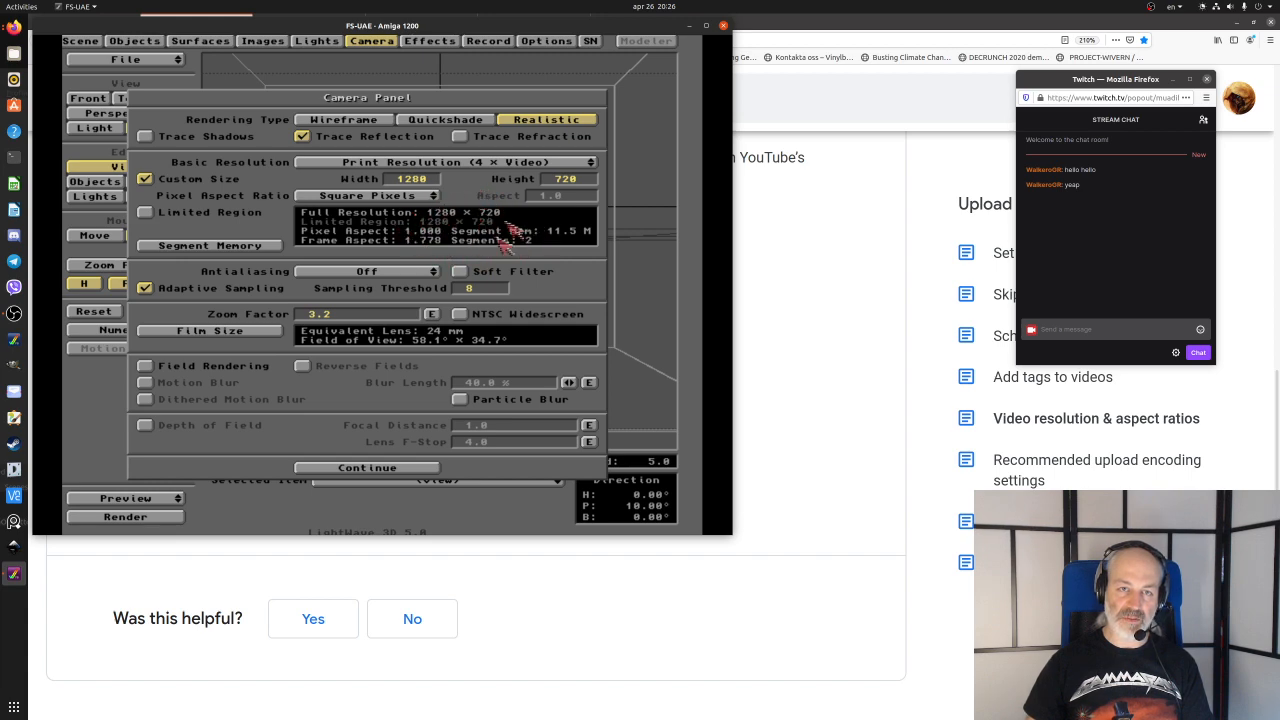
left_click_drag(518, 170, 560, 205)
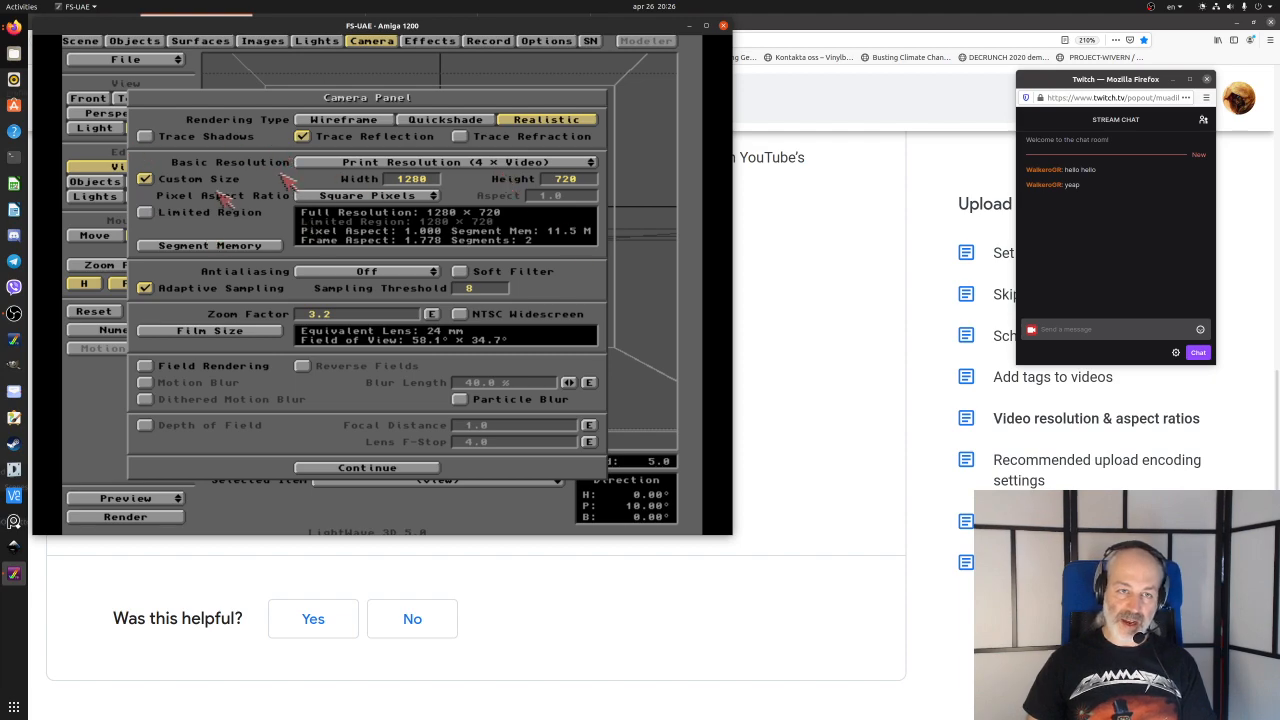
- In the Record Panel, set the RGB image format to Targa32(.tga) and close the panel
left_click(472, 41)
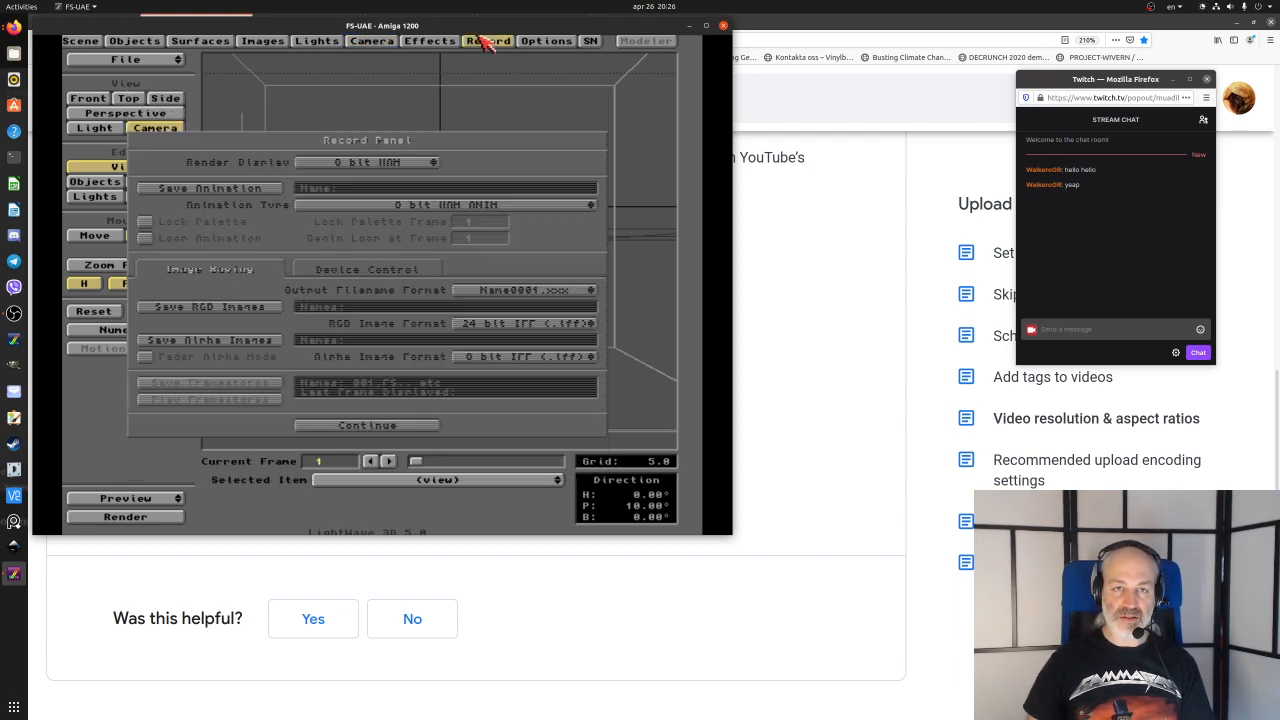
left_click(566, 324)
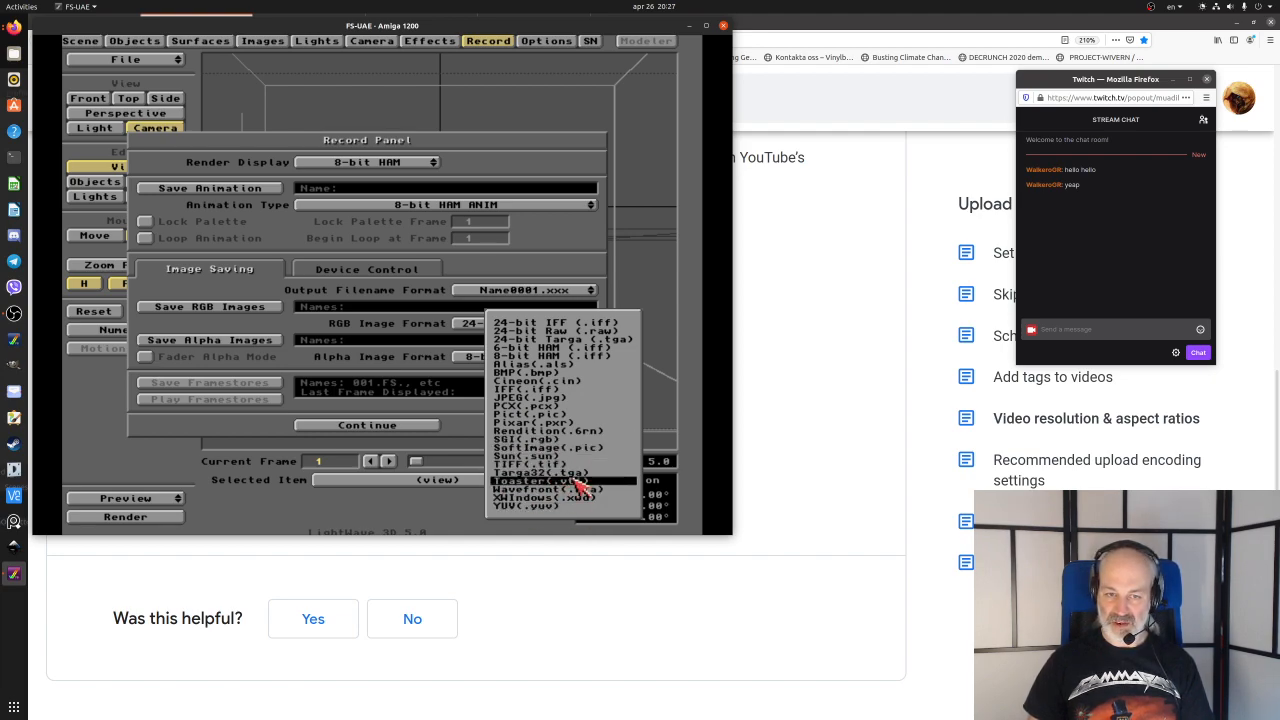
left_click(577, 473)
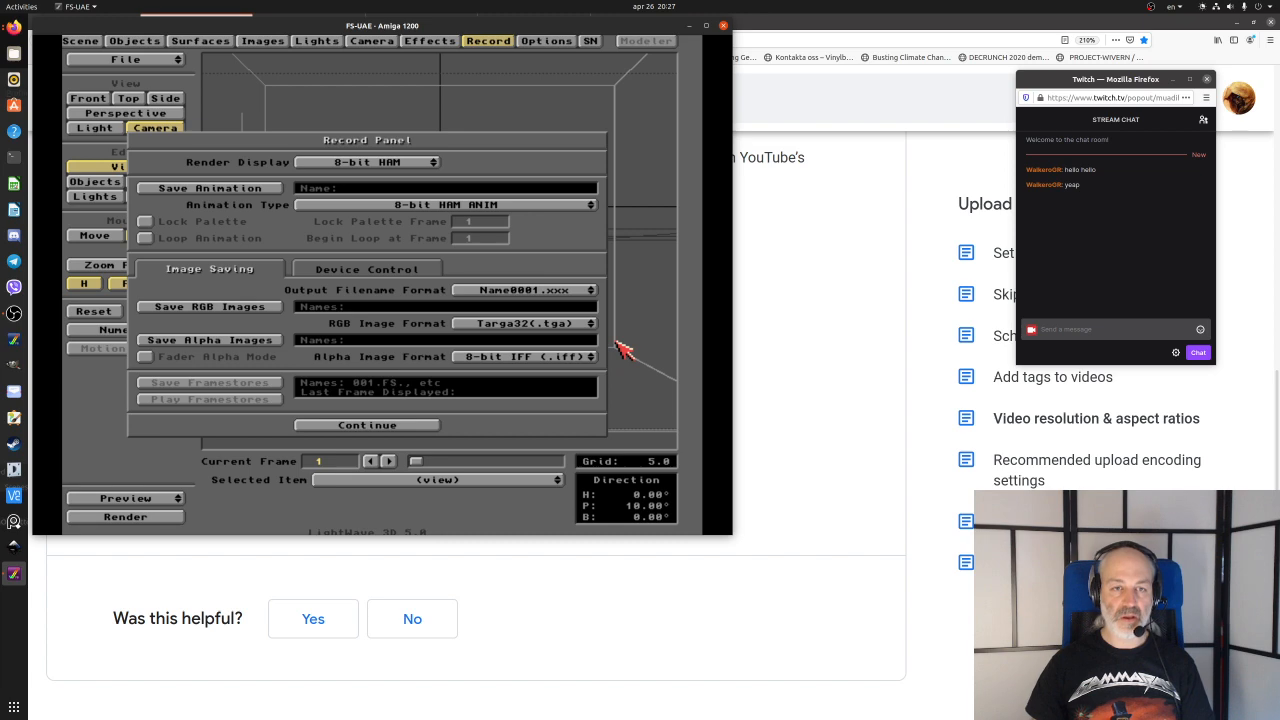
left_click(425, 426)
- Quit LightWave, confirming the exit, and switch from the Amiga Workbench to the paint program's blank canvas
left_click(158, 59)
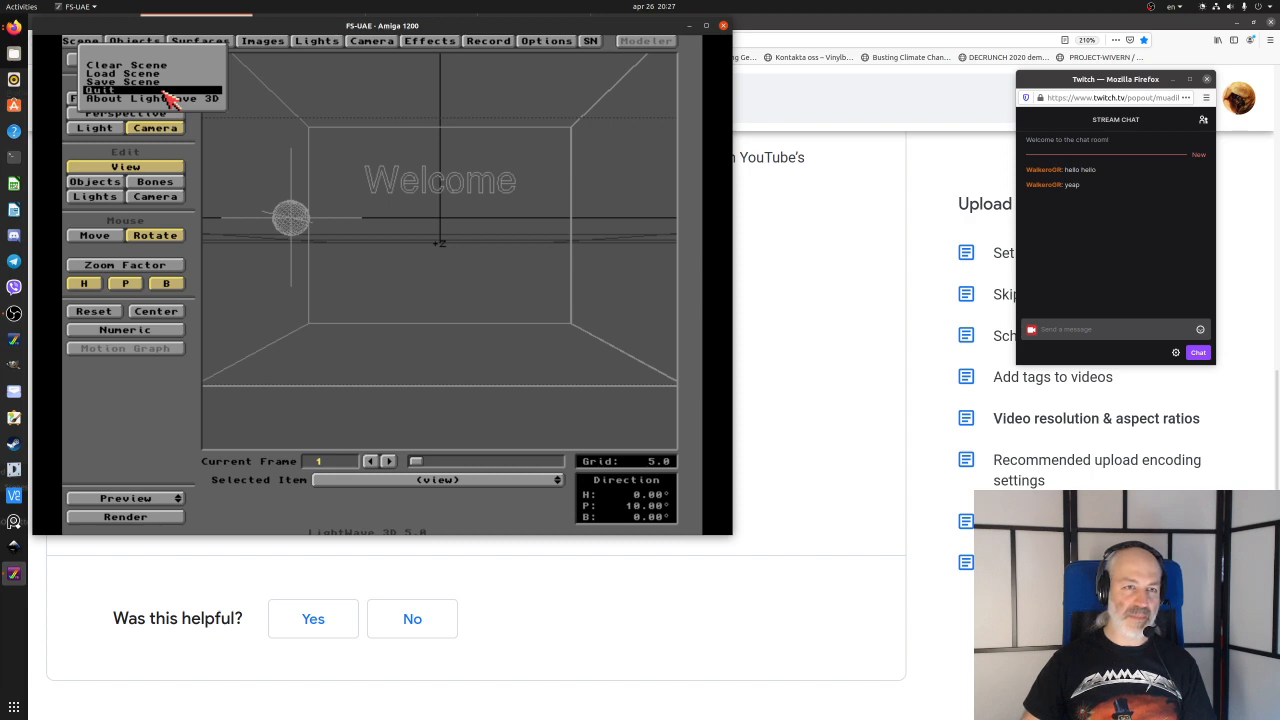
left_click(165, 92)
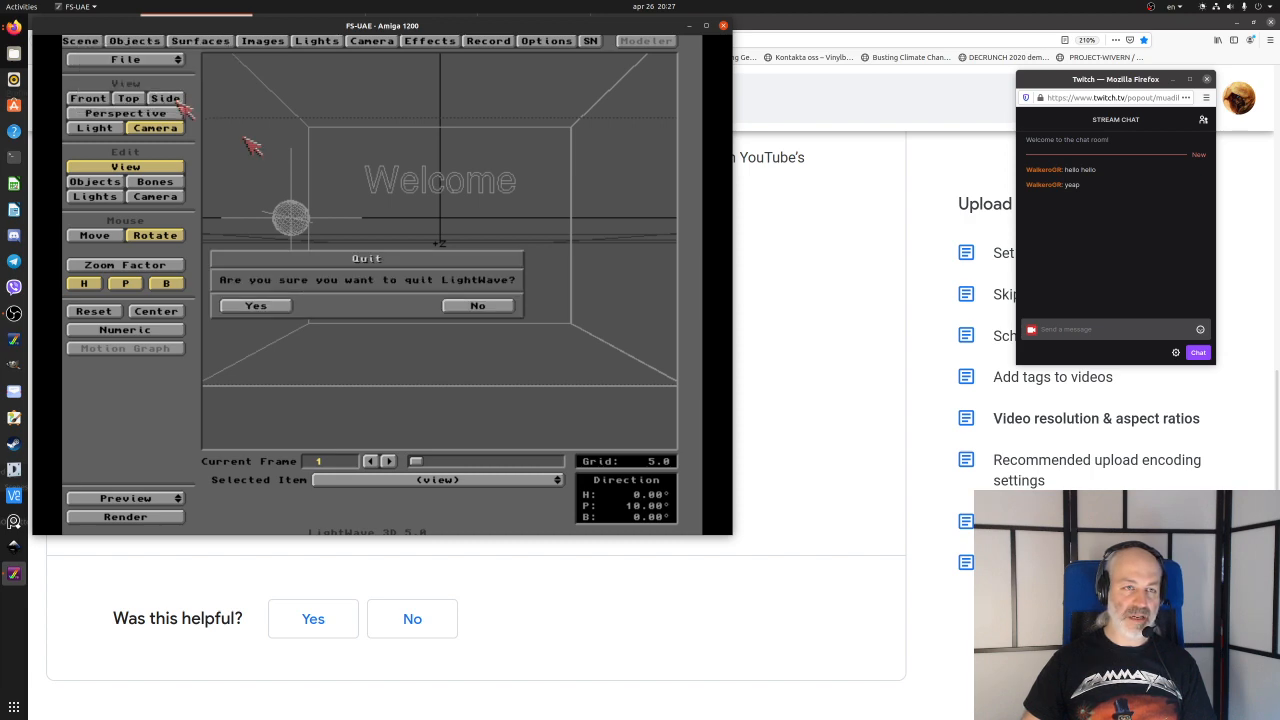
left_click(255, 300)
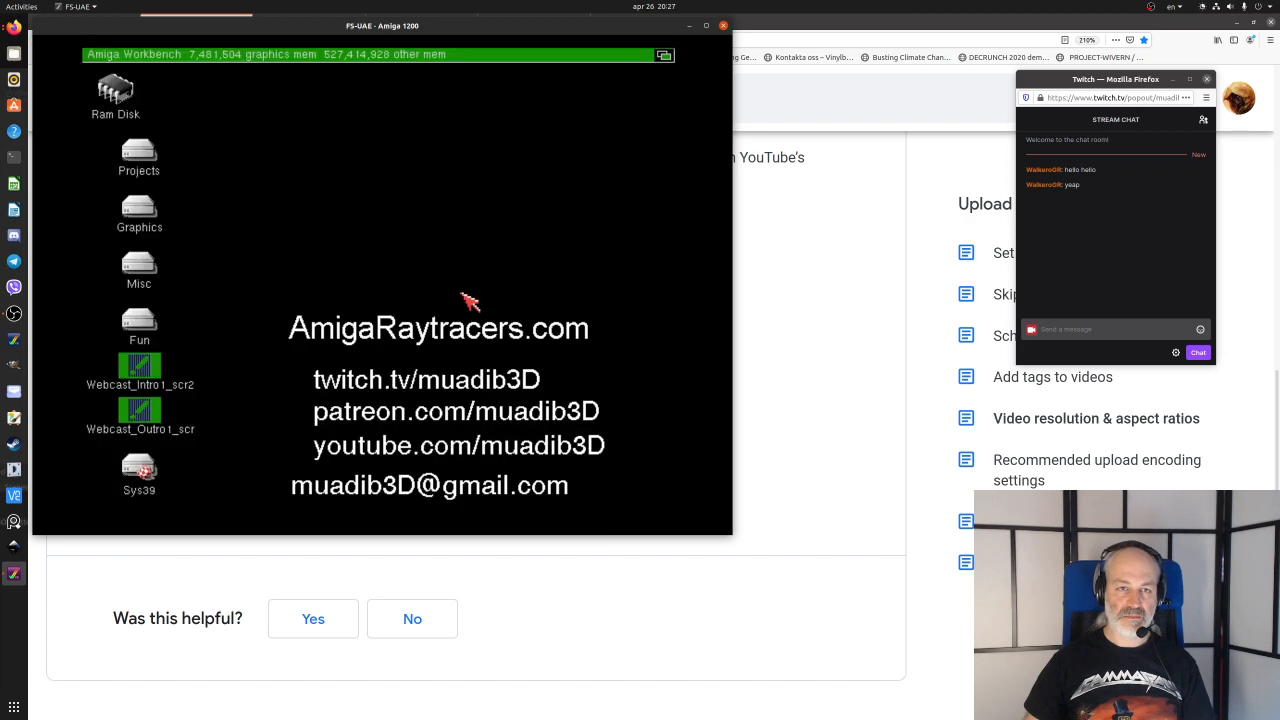
right_click_drag(451, 171, 457, 92)
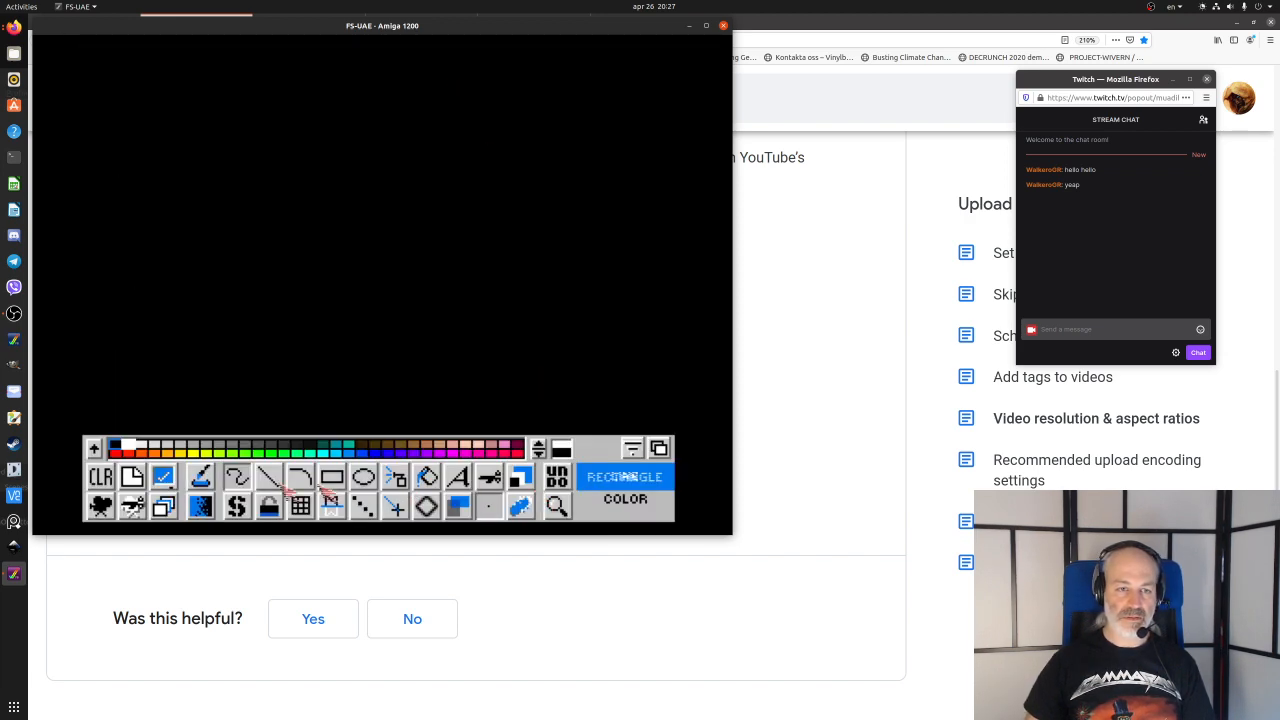
- Start the paint program's text tool and set its font to AWebArial at size 32
left_click(455, 476)
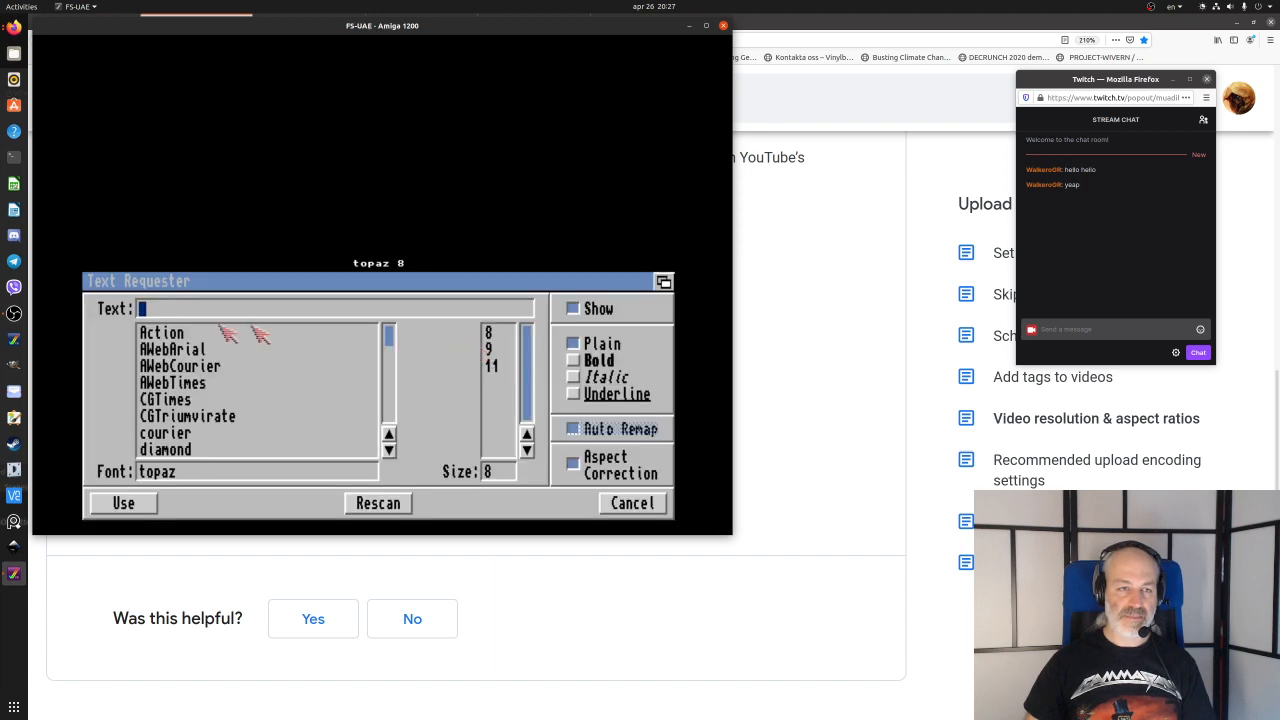
left_click(372, 350)
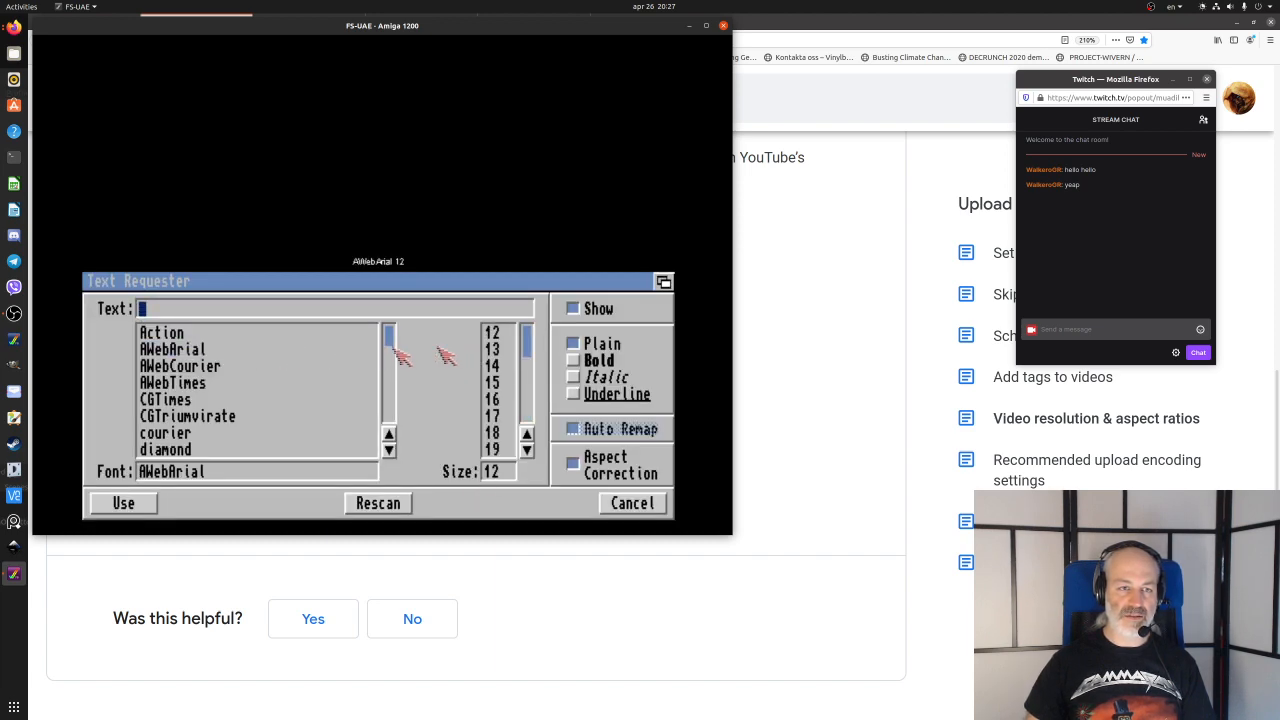
left_click(491, 432)
left_click(500, 449)
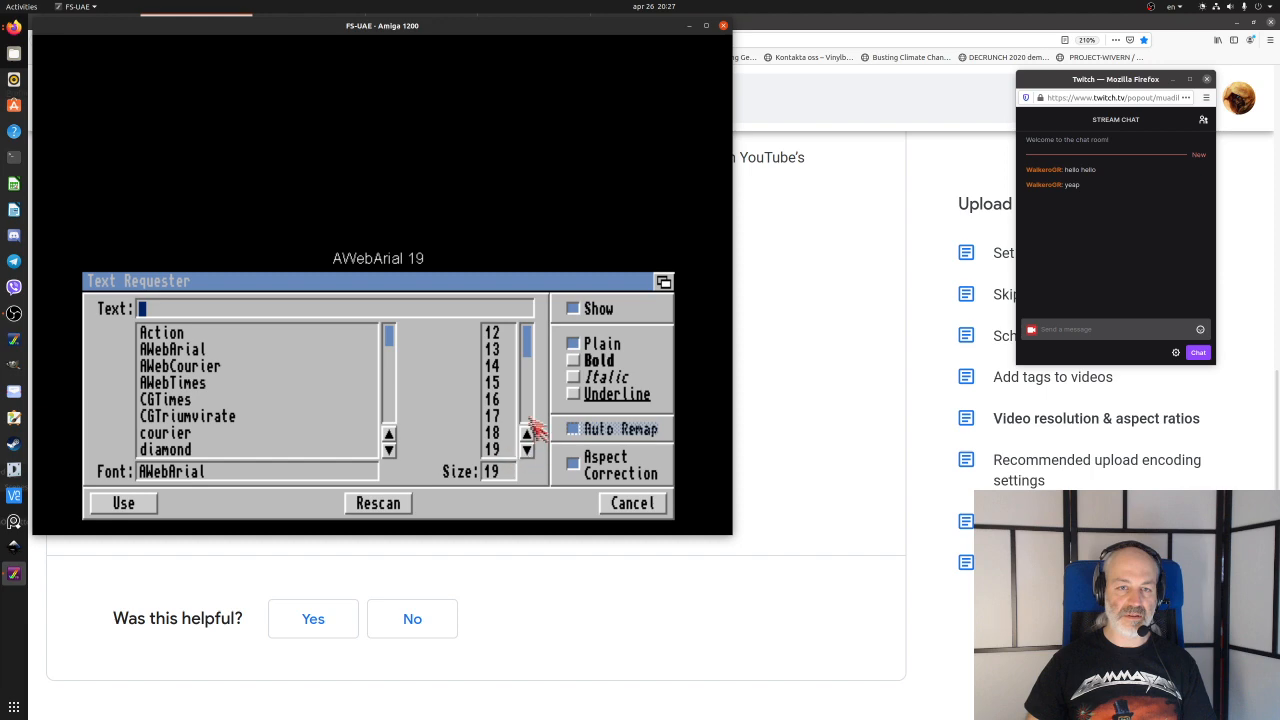
left_click(527, 449)
left_click(492, 432)
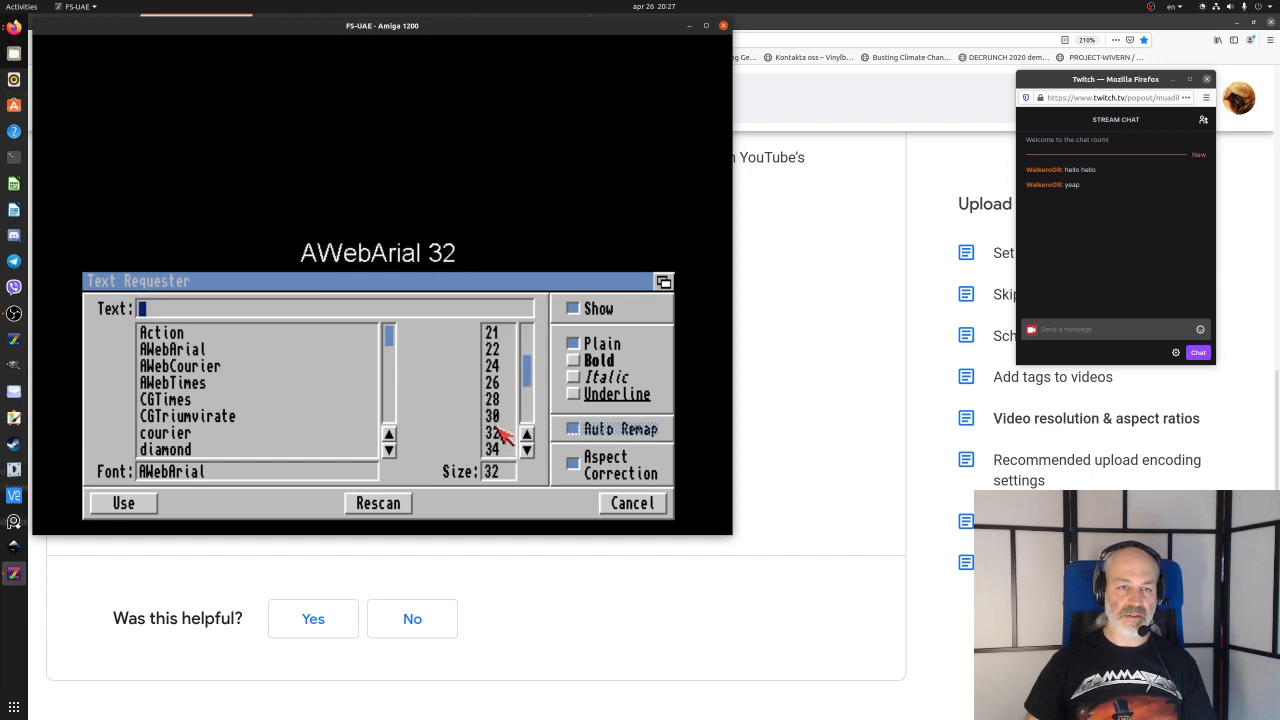
- Enter the text "1. Decide Resolution (480p, 720p, etc.)" and place it as the first line near the top of the canvas
type("1. ")
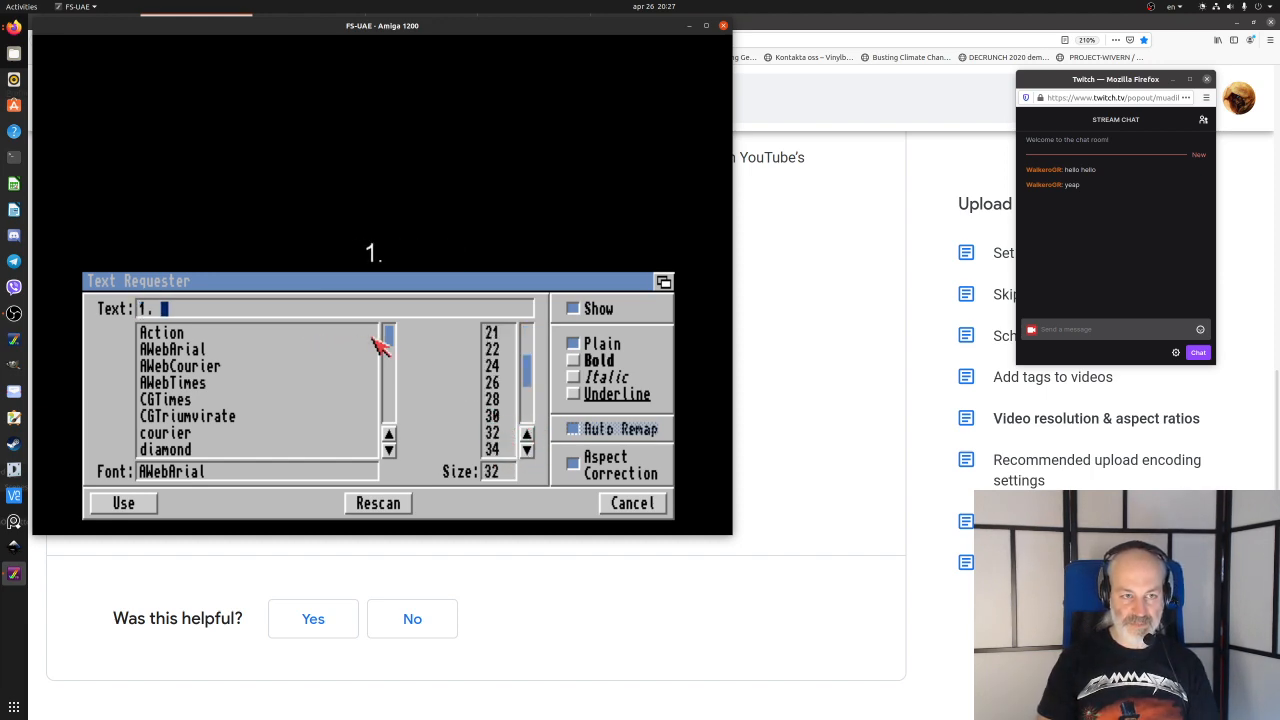
type("Decid")
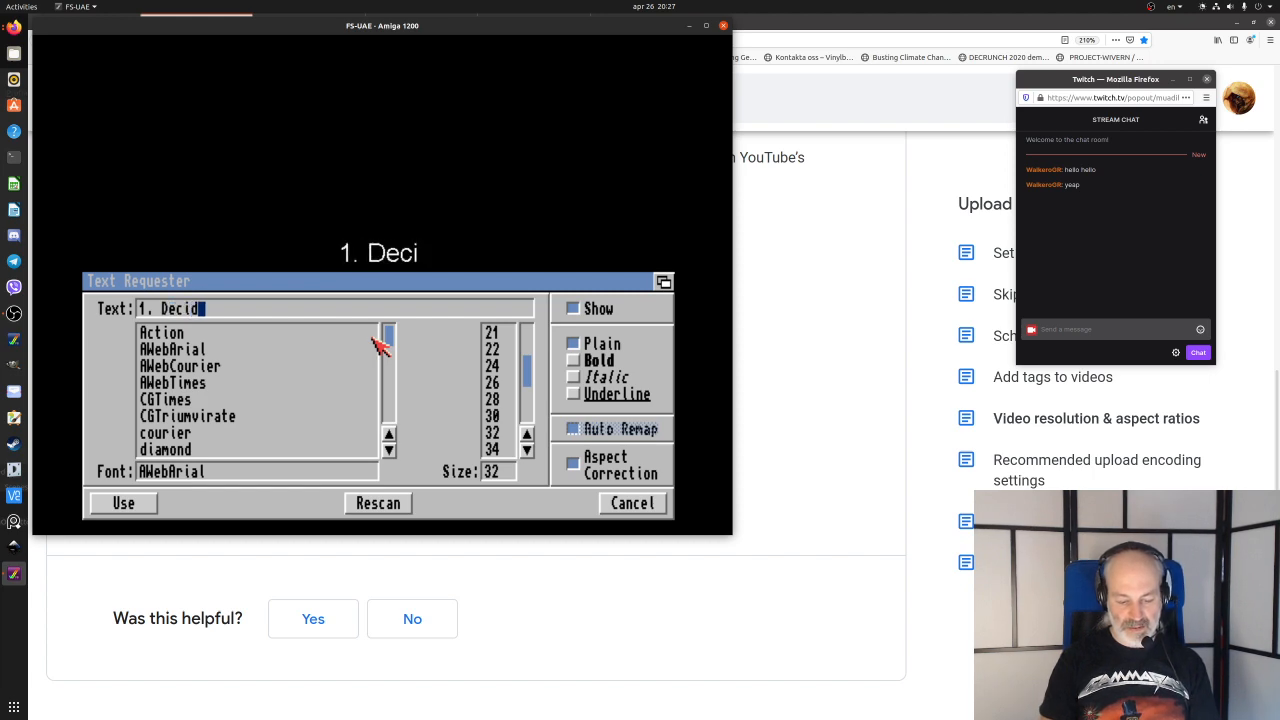
type("e R")
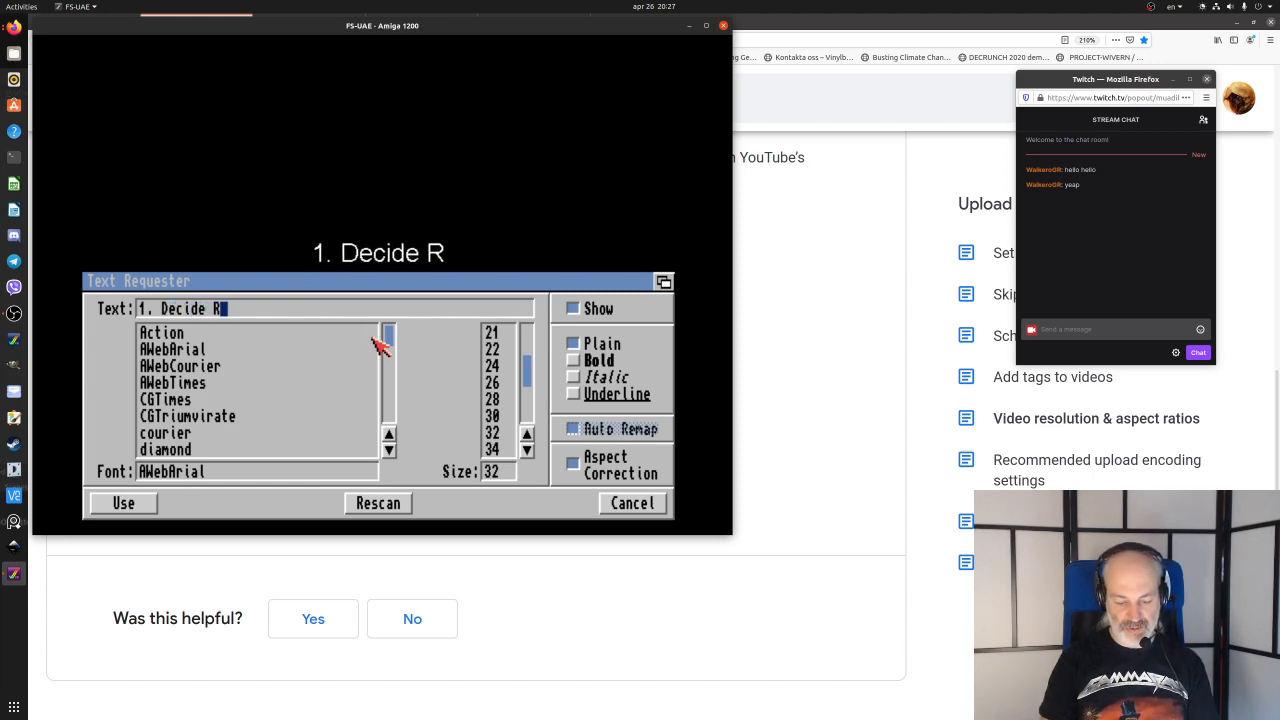
type("esol")
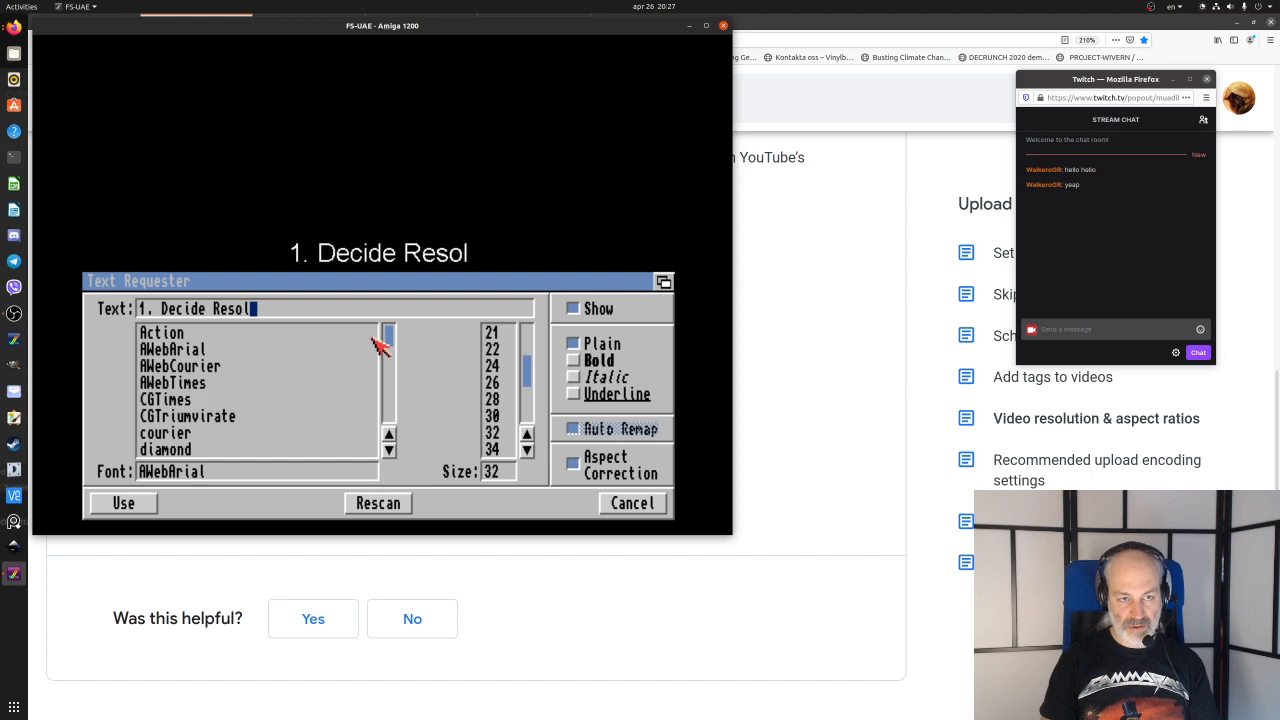
type("ution")
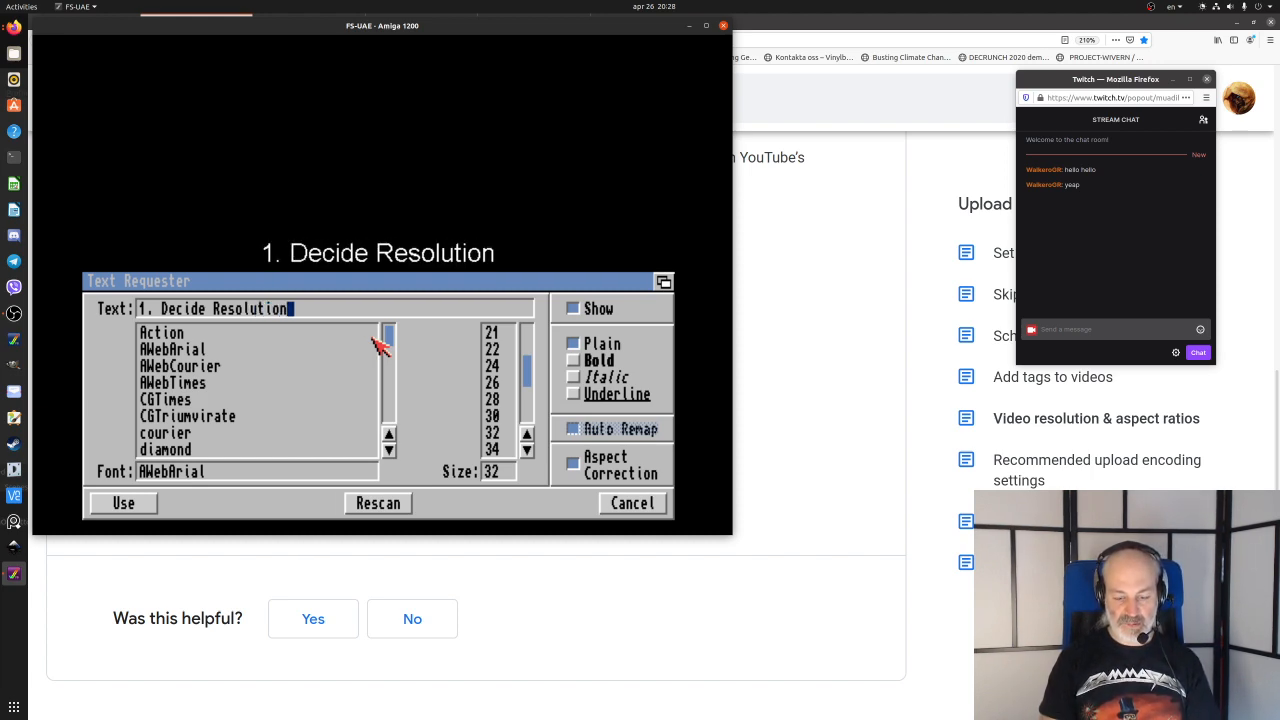
type(" (")
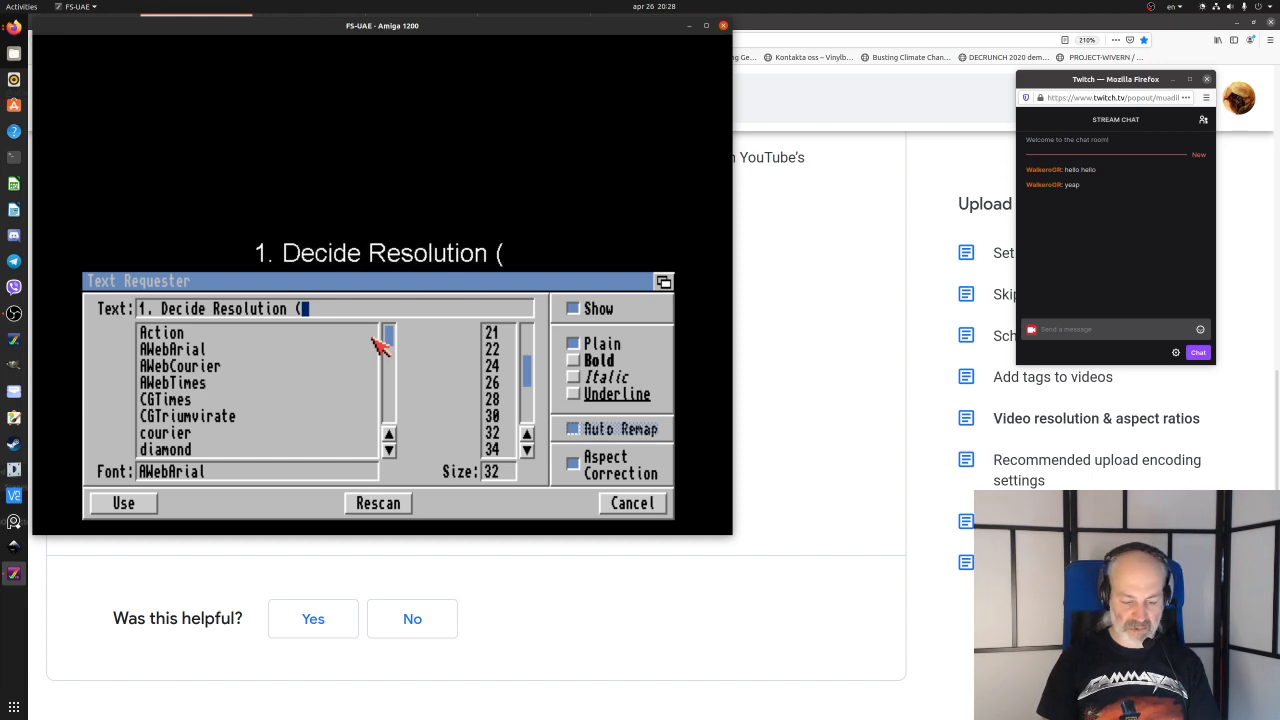
type("480p, ")
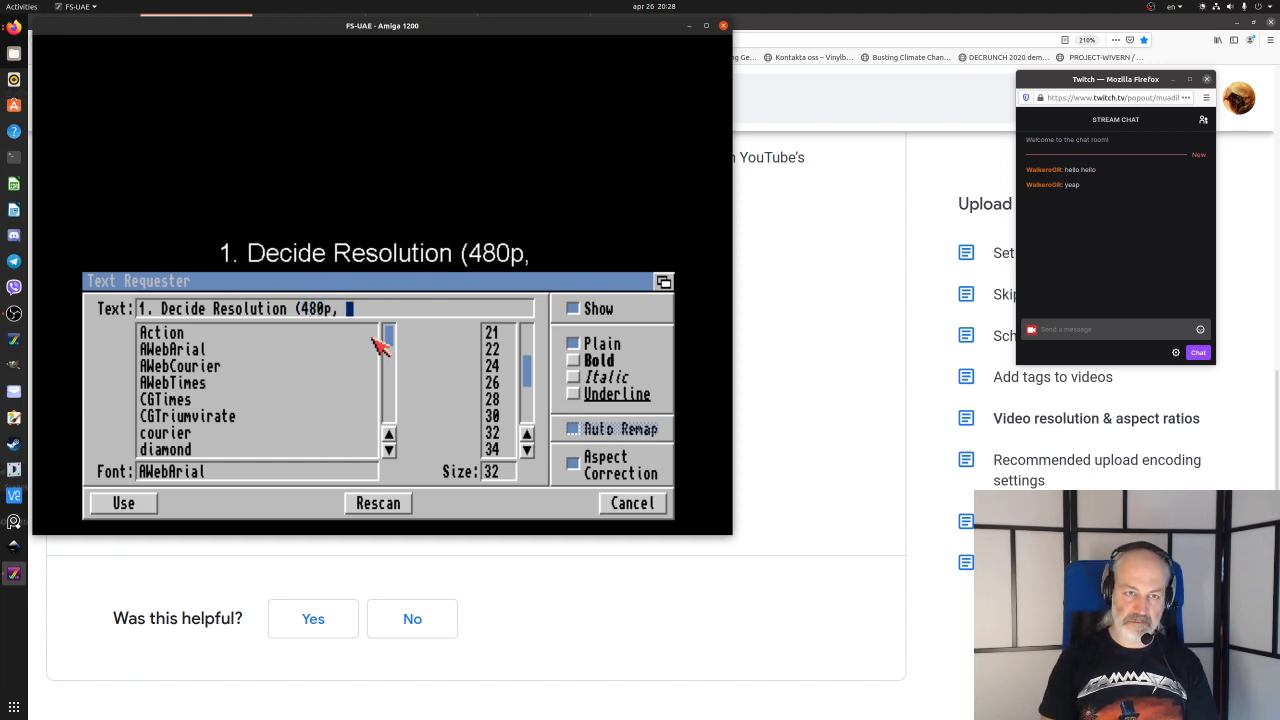
type("720")
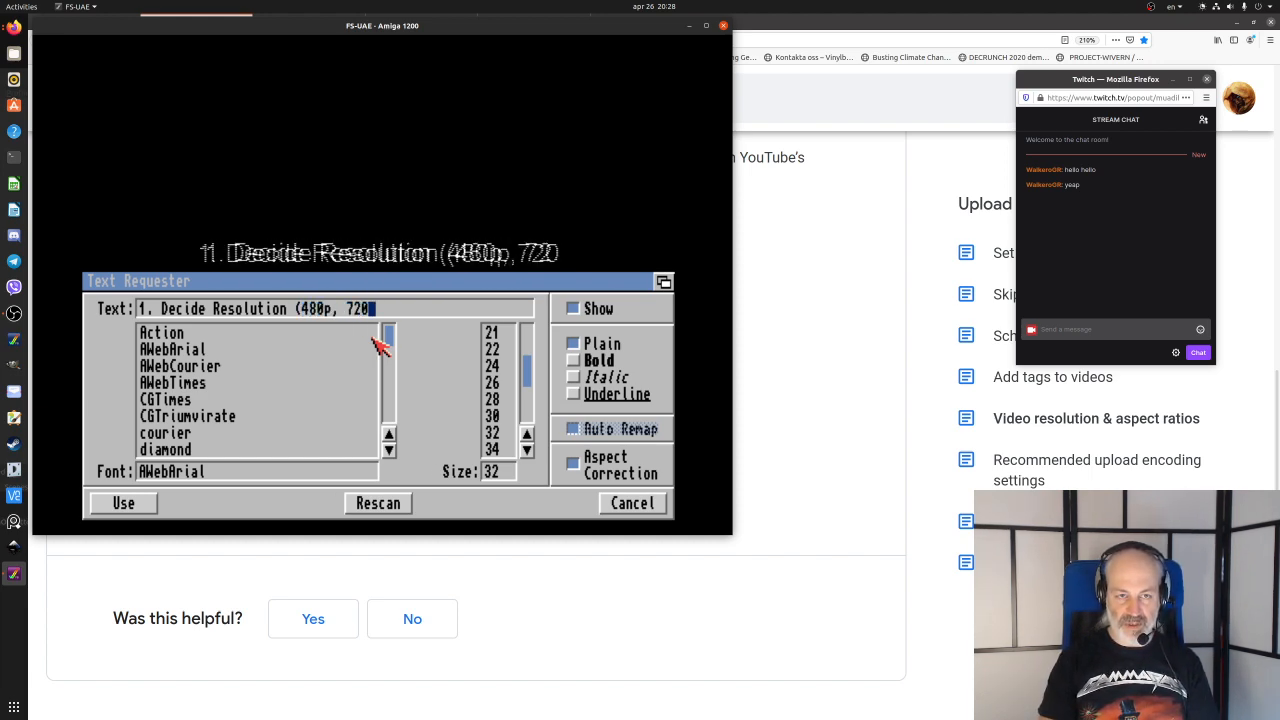
type("p, etc.)")
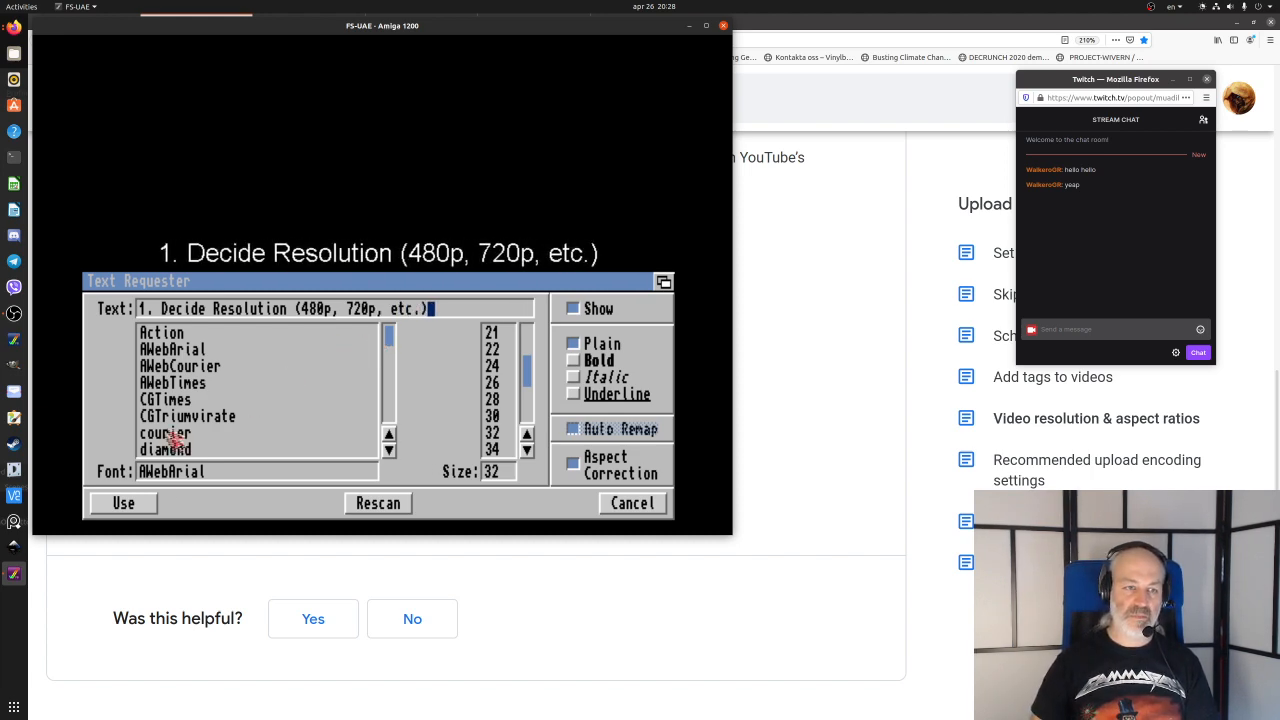
left_click(150, 505)
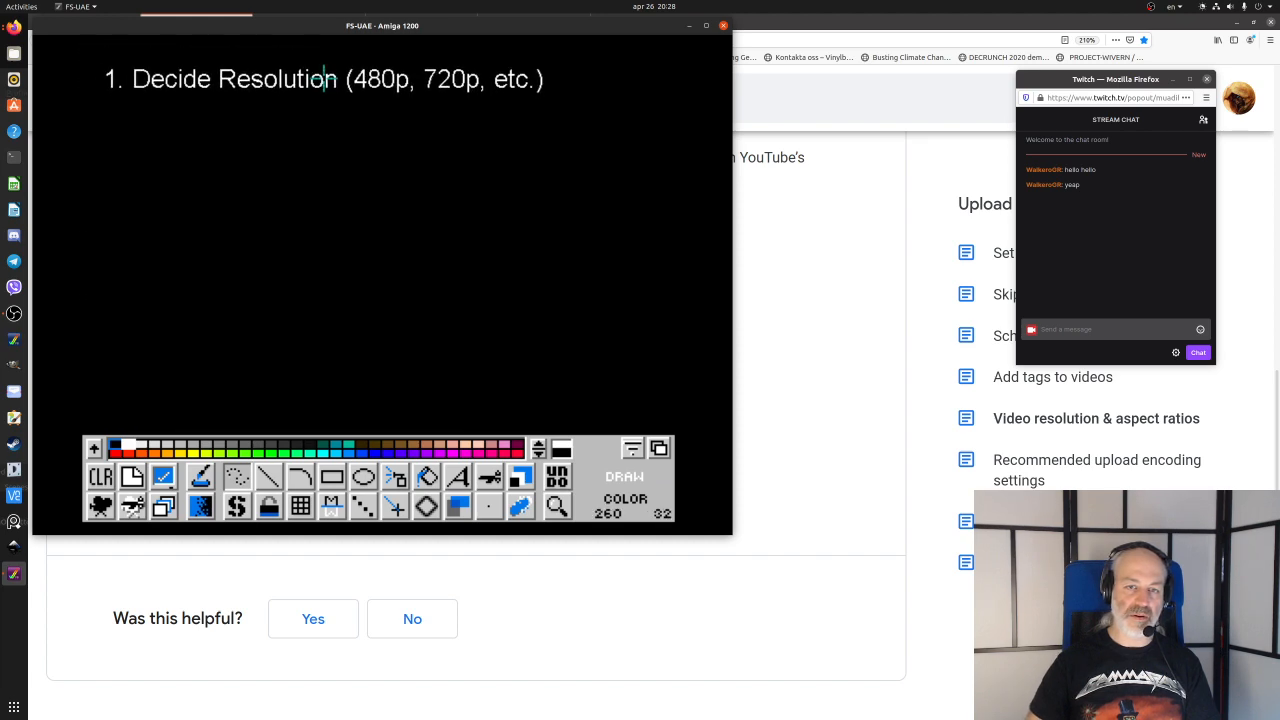
left_click(323, 79)
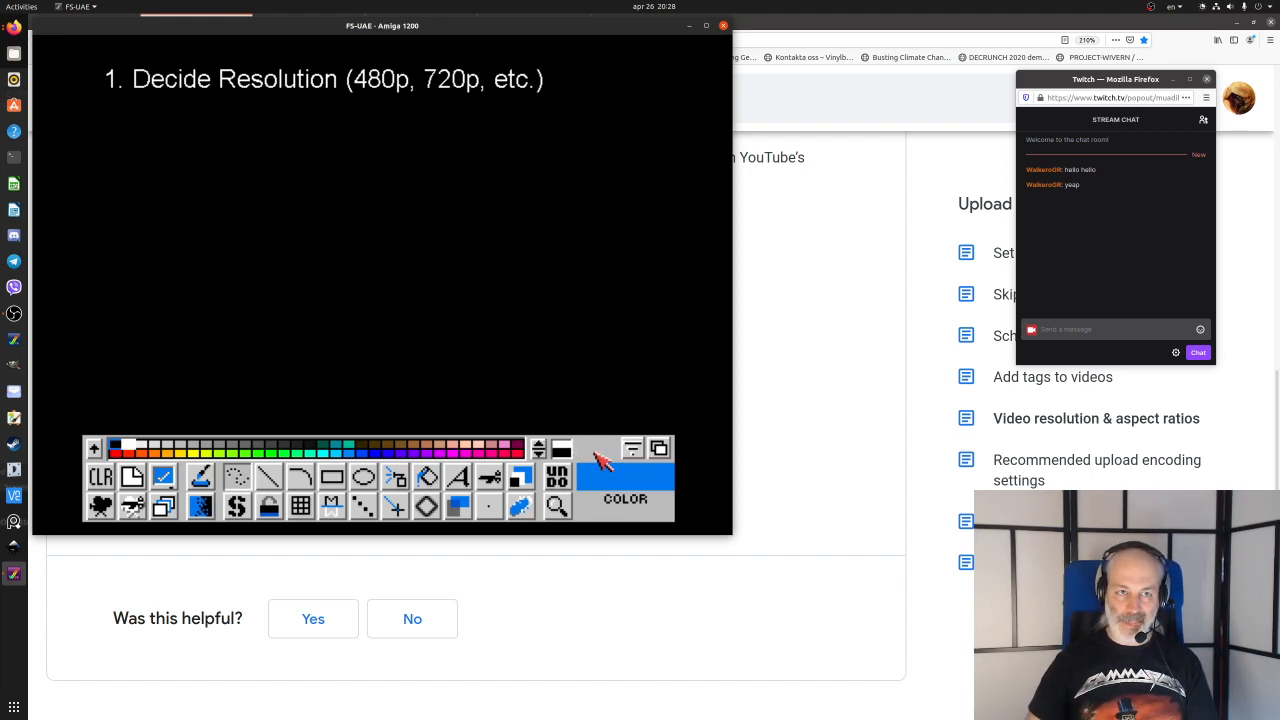
- Reopen the text requester and clear the first line's text from the entry
left_click(460, 480)
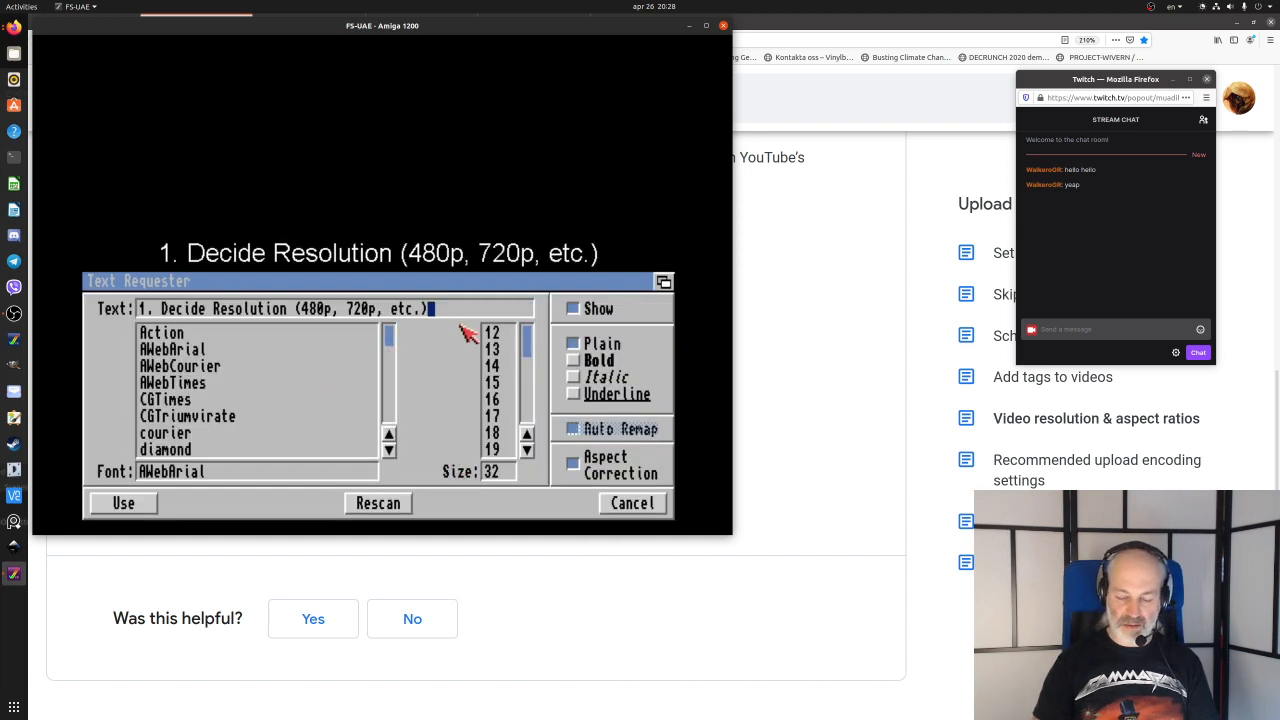
key("BackSpace")
key("BackSpace")
key("BackSpace")
key("BackSpace")
key("BackSpace")
key("BackSpace")
key("BackSpace")
key("BackSpace")
key("BackSpace")
key("BackSpace")
key("BackSpace")
key("BackSpace")
key("BackSpace")
key("BackSpace")
key("BackSpace")
key("BackSpace")
key("BackSpace")
key("BackSpace")
key("BackSpace")
key("BackSpace")
key("BackSpace")
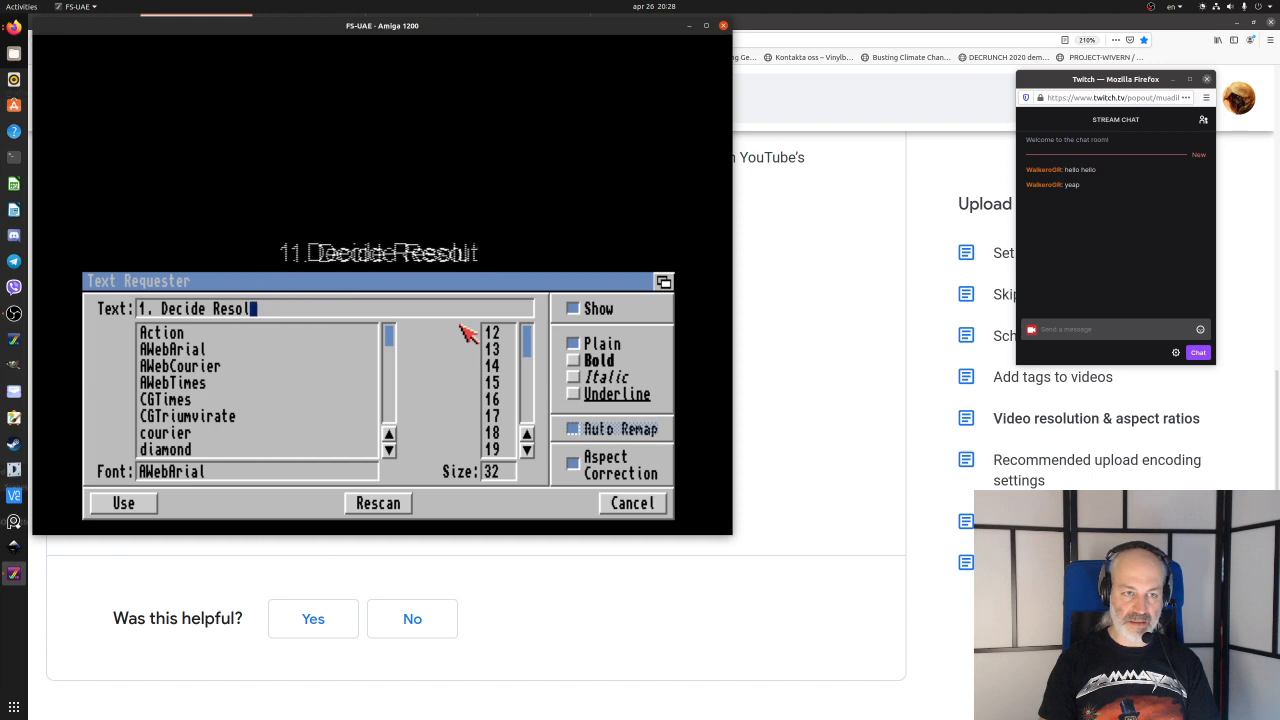
key("BackSpace")
key("BackSpace")
key("BackSpace")
key("BackSpace")
key("BackSpace")
key("BackSpace")
key("BackSpace")
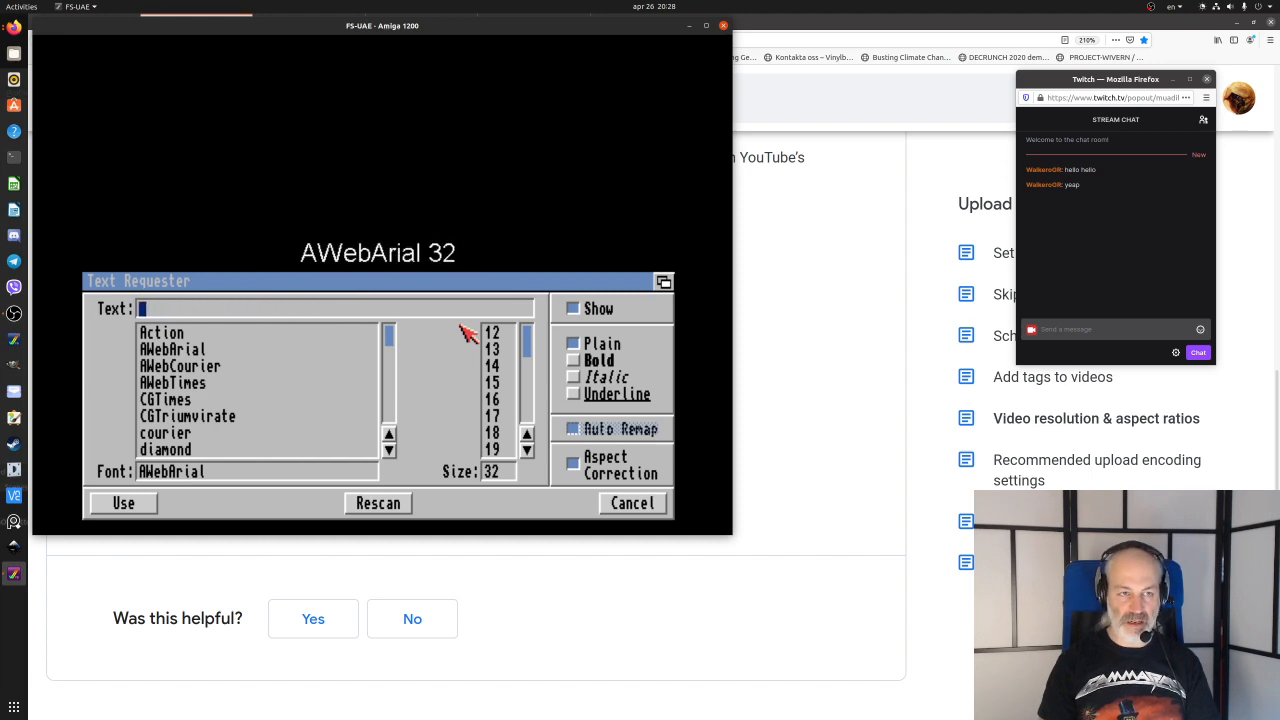
- Enter the second list line's text as "2. Find time=frames for events"
type("2. ")
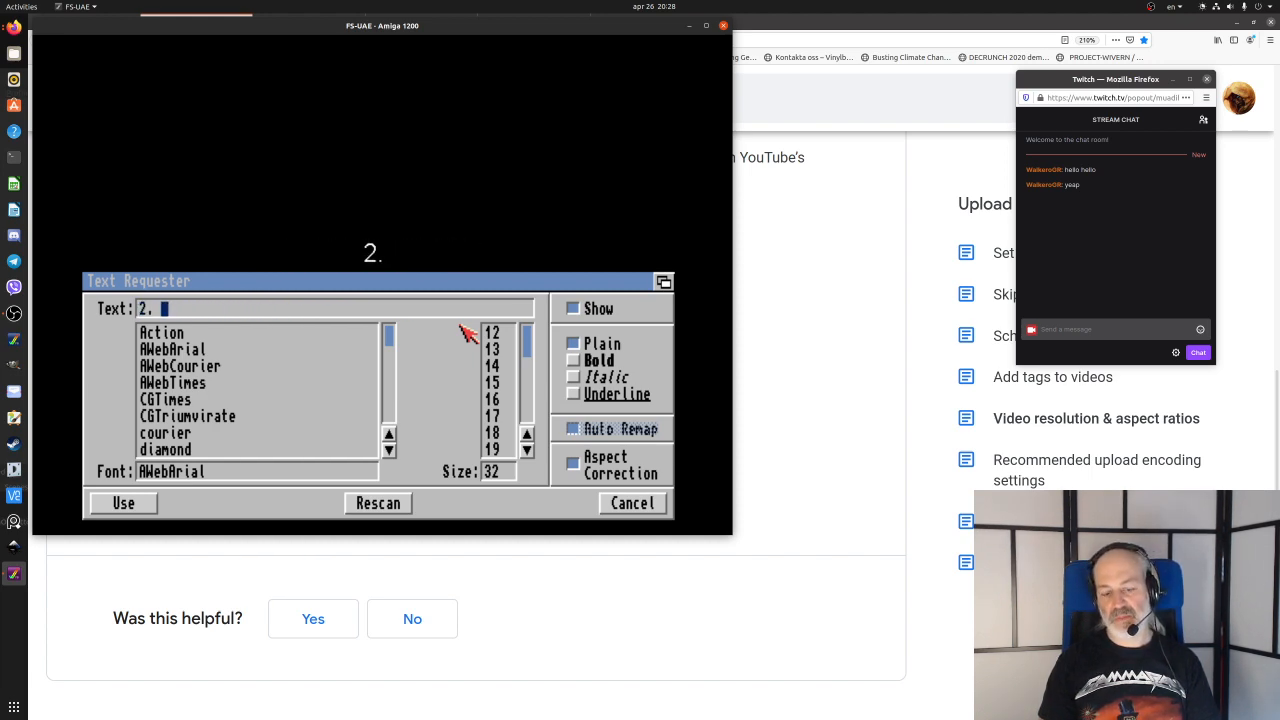
type("Find")
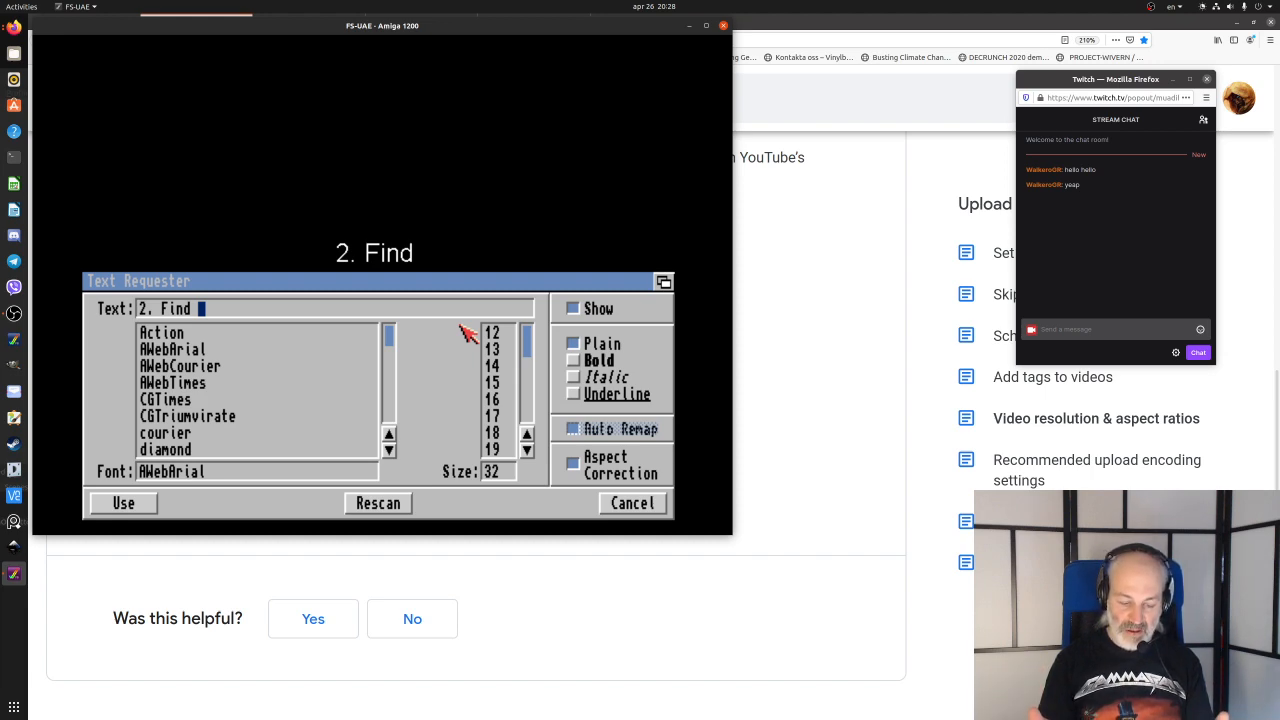
type("time")
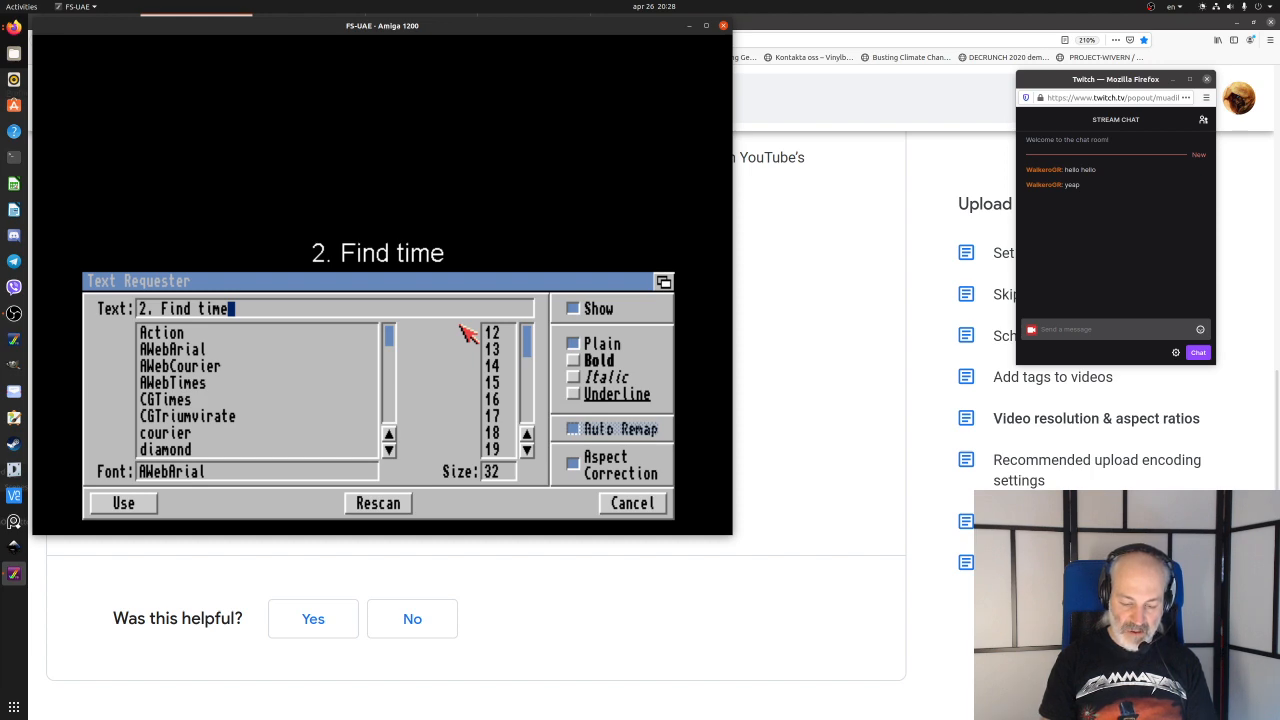
type("=frames")
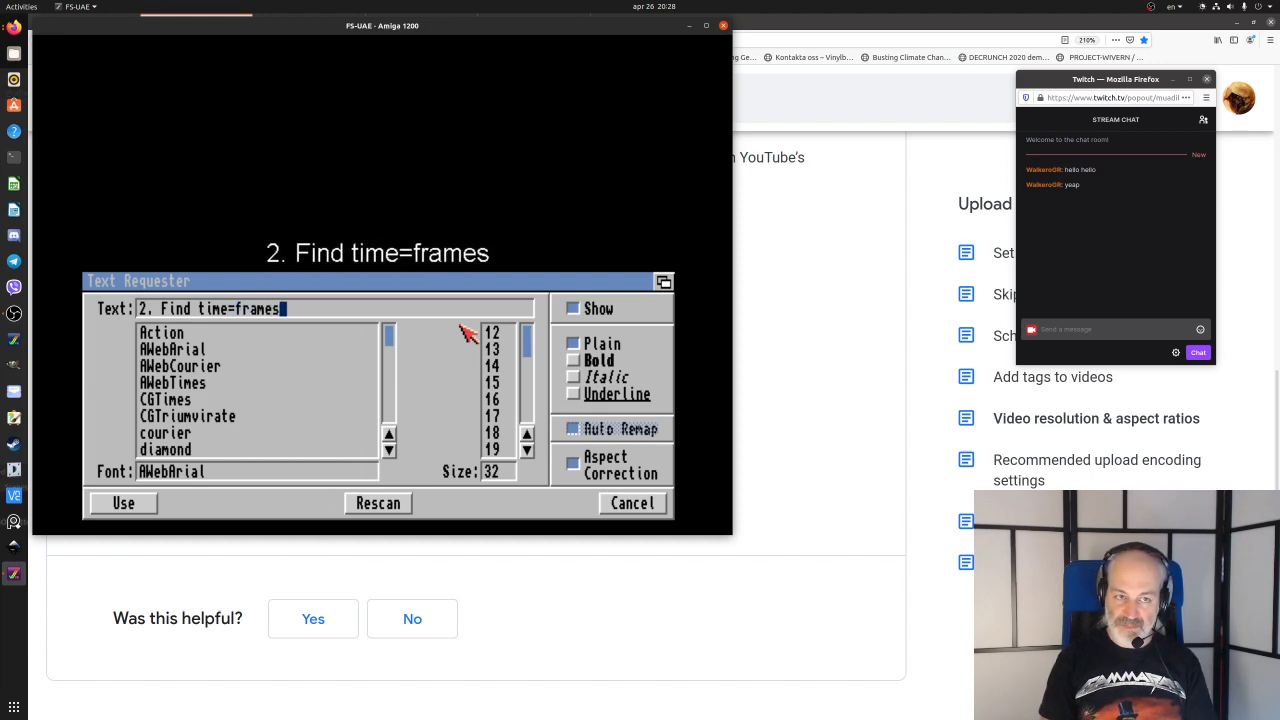
key("Left")
key("Left")
key("Left")
key("Left")
key("Left")
key("Left")
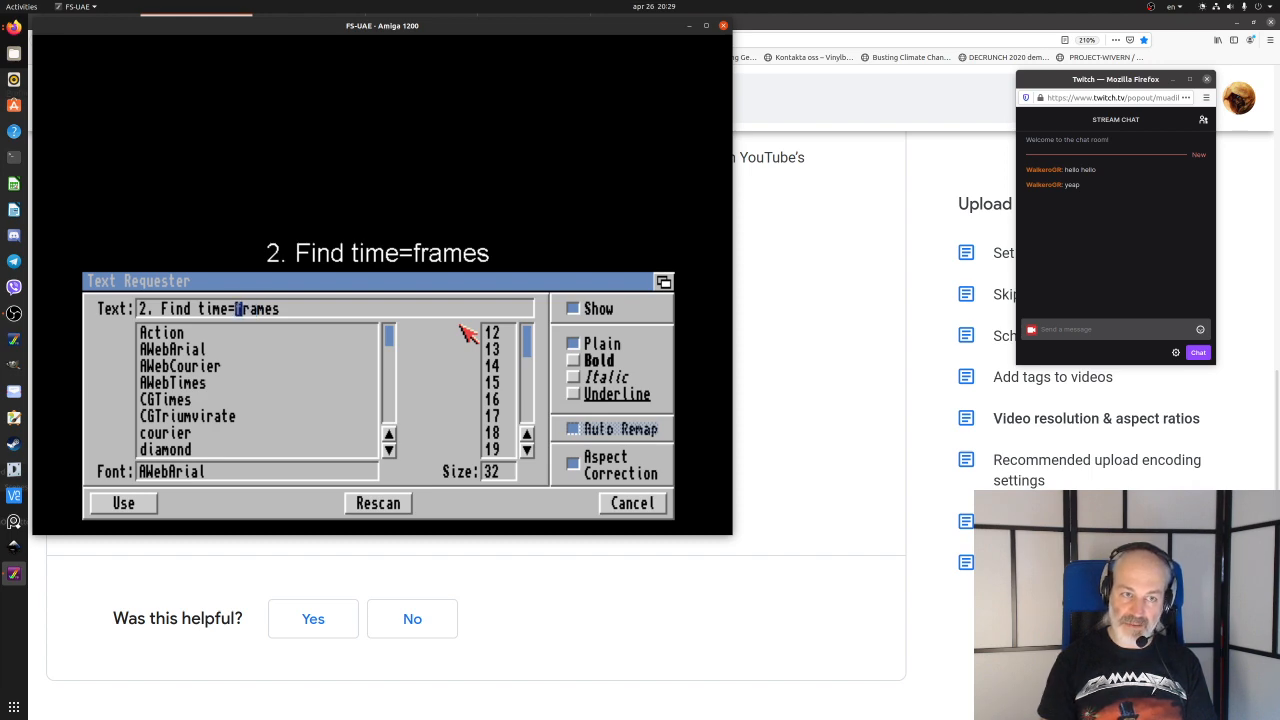
key("shift+Right")
type("for ")
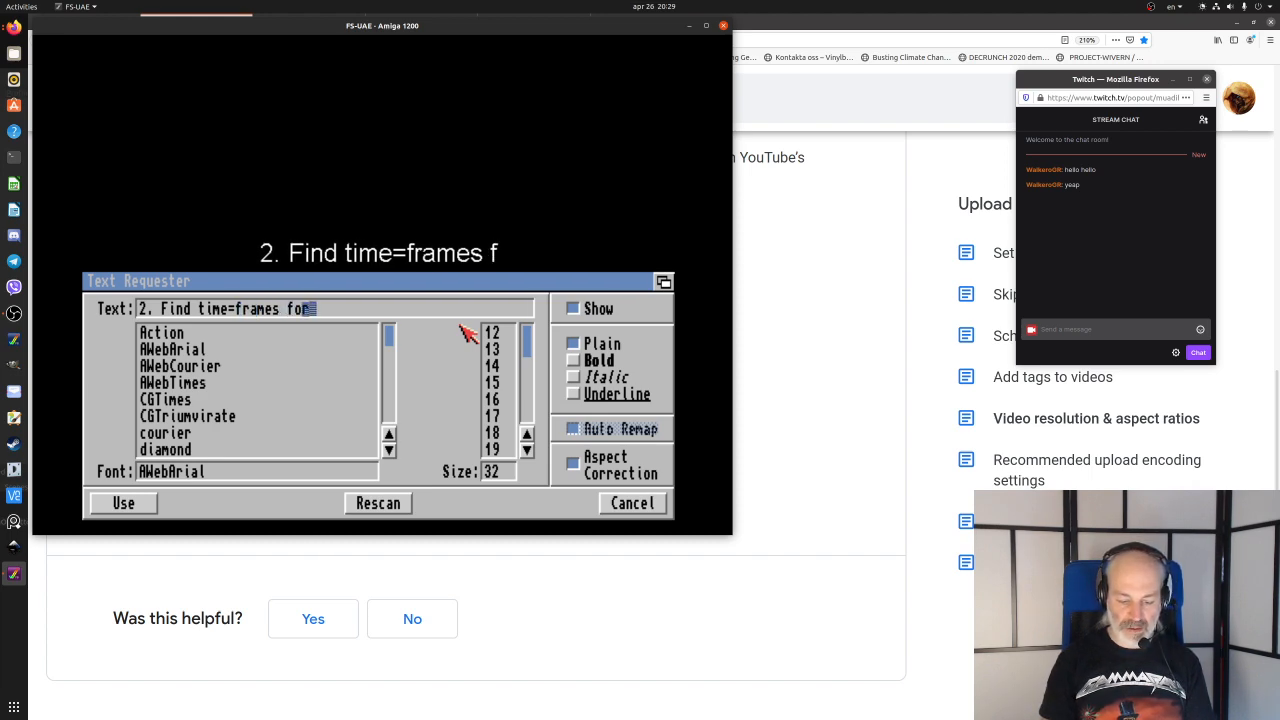
type("events")
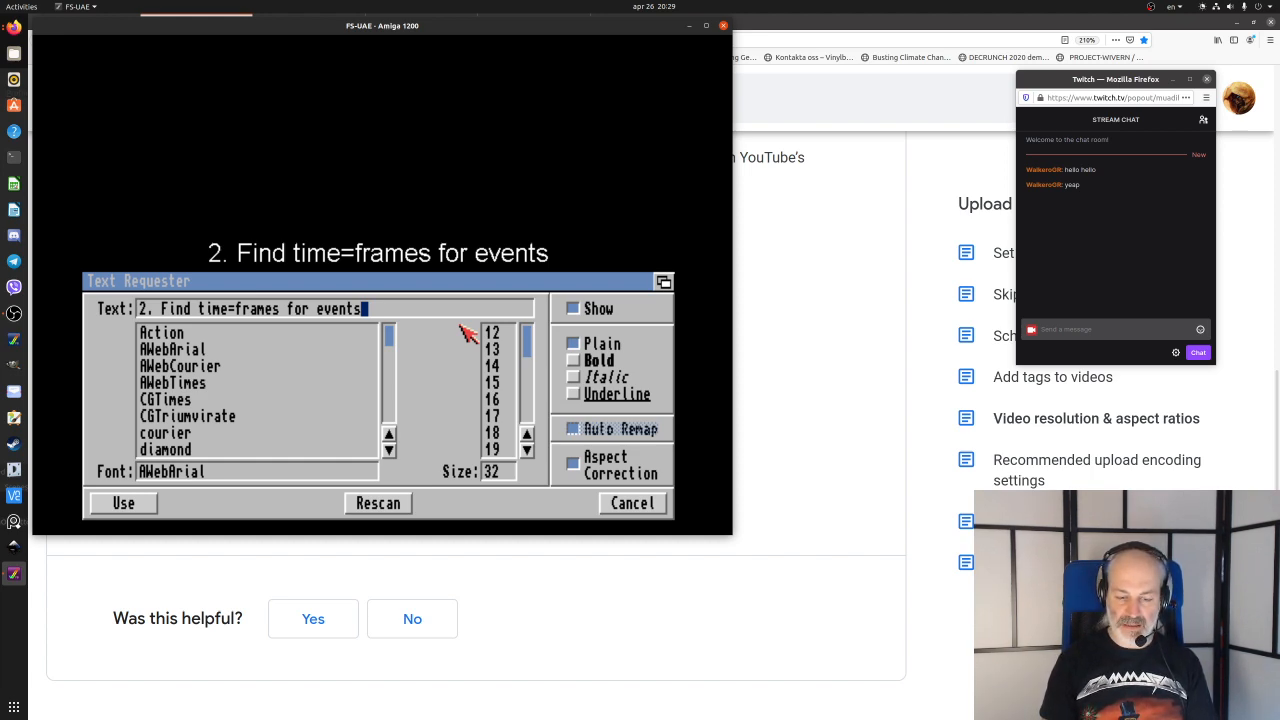
- Change the second line's ending to "event triggering (transitions etc)" and accept the text for placement
key("BackSpace")
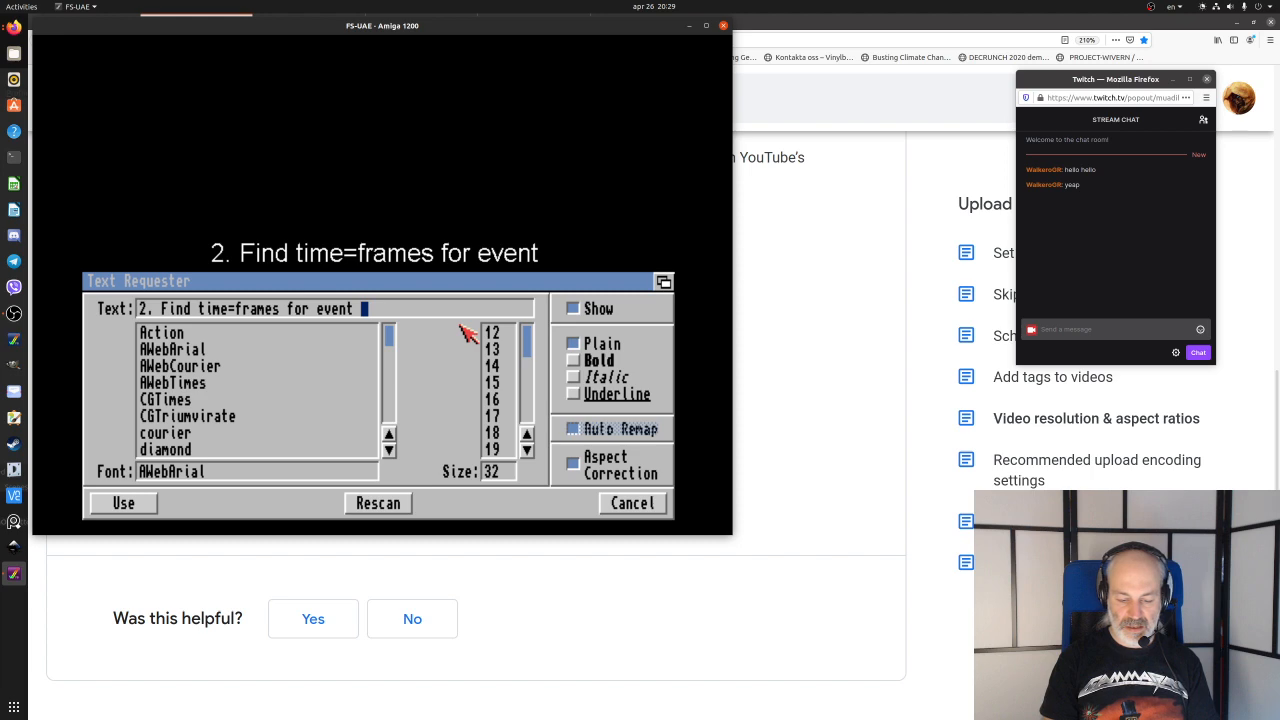
type("trigger")
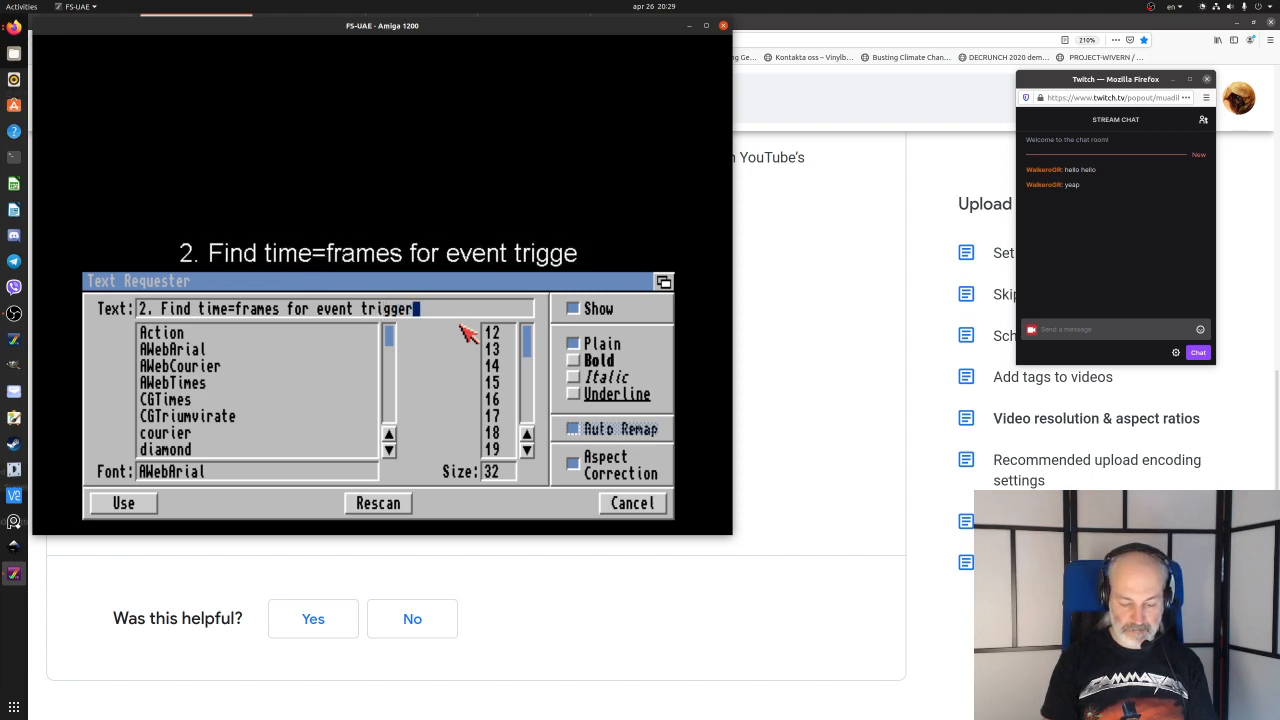
type("ing ")
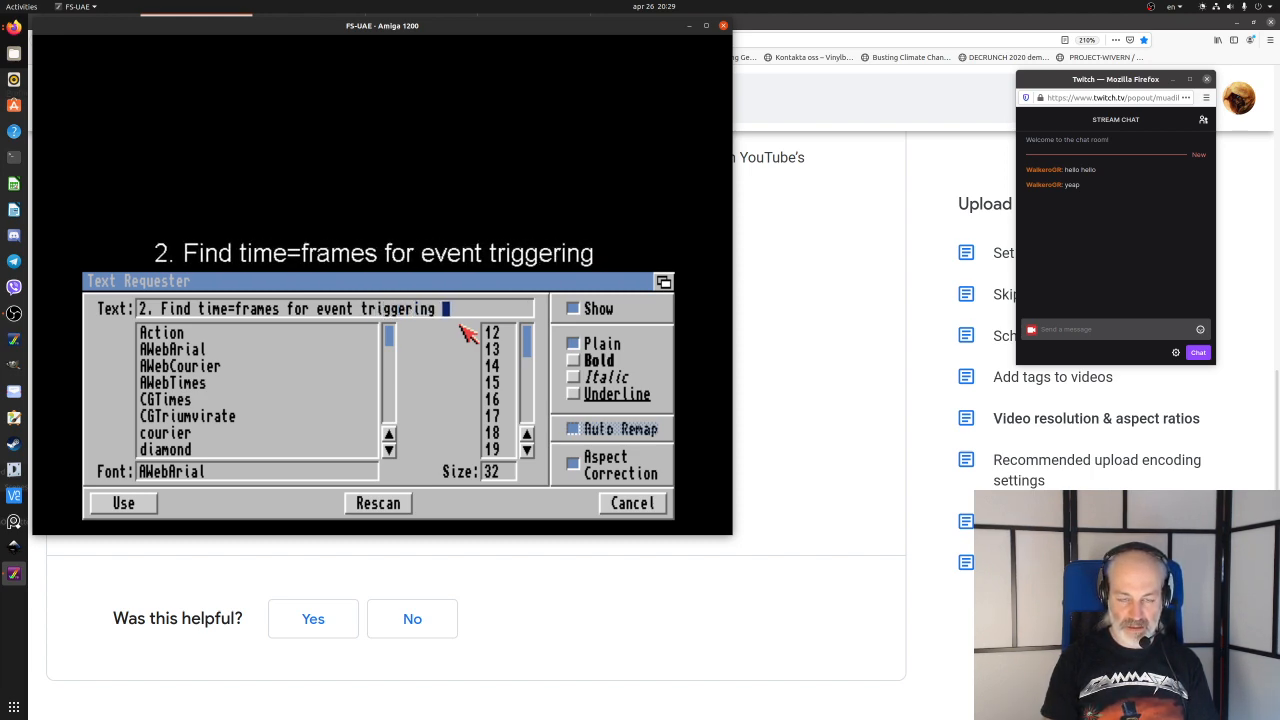
type("(transitio")
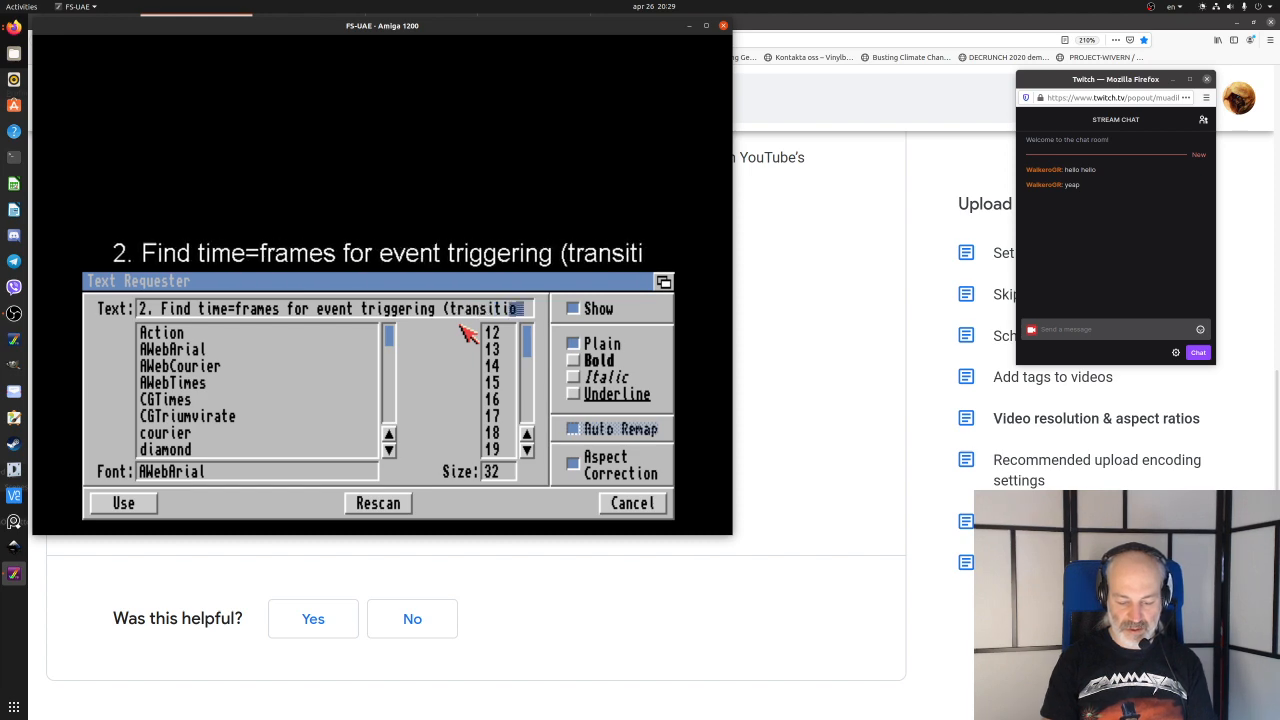
type("ns etc)")
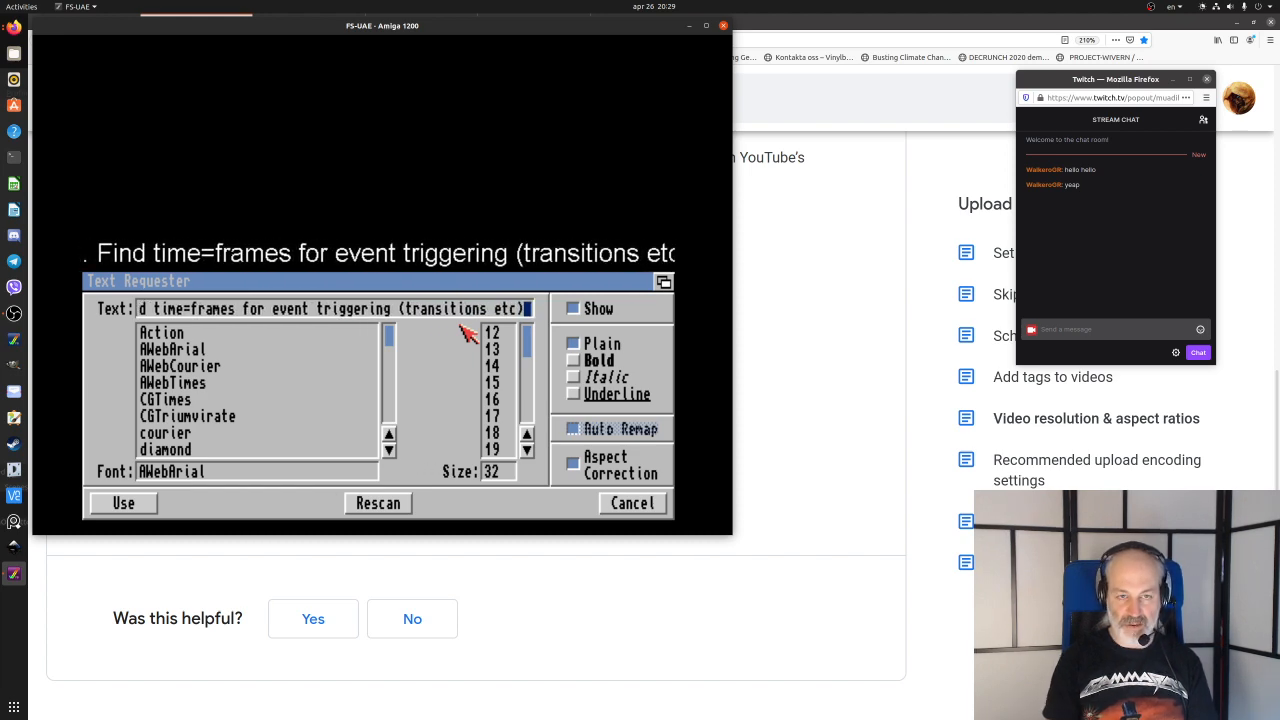
left_click(130, 502)
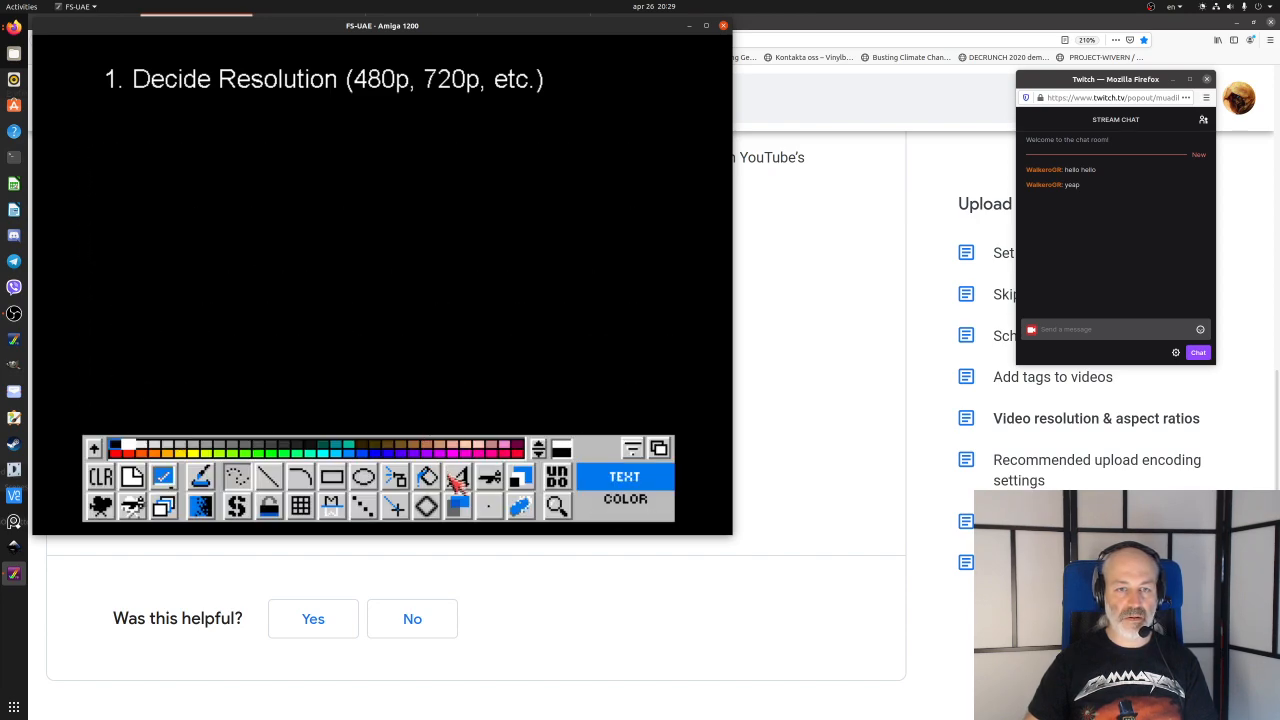
- Shorten the text to "2. Find time=frames for event triggering" and place it directly below the first line
left_click(450, 476)
left_click(458, 484)
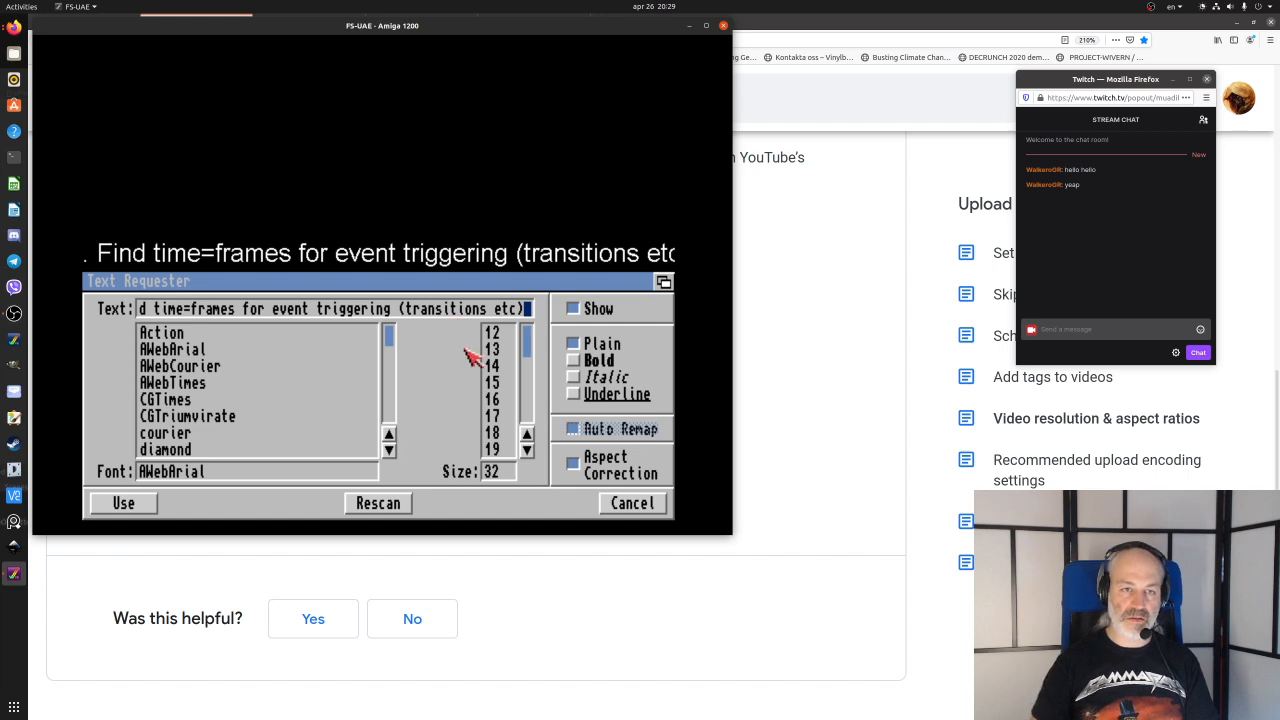
key("BackSpace")
key("BackSpace")
key("BackSpace")
key("BackSpace")
key("BackSpace")
key("BackSpace")
key("BackSpace")
key("BackSpace")
key("BackSpace")
key("BackSpace")
key("BackSpace")
key("BackSpace")
key("BackSpace")
key("BackSpace")
key("BackSpace")
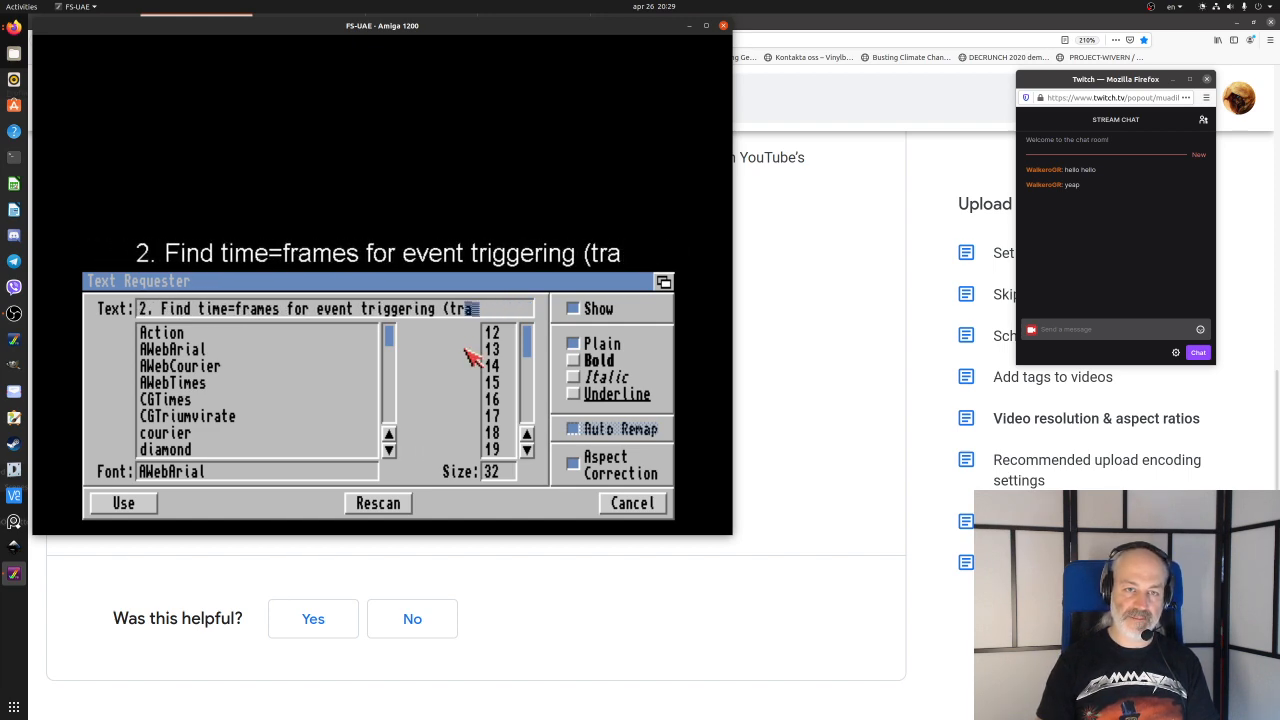
key("BackSpace")
key("BackSpace")
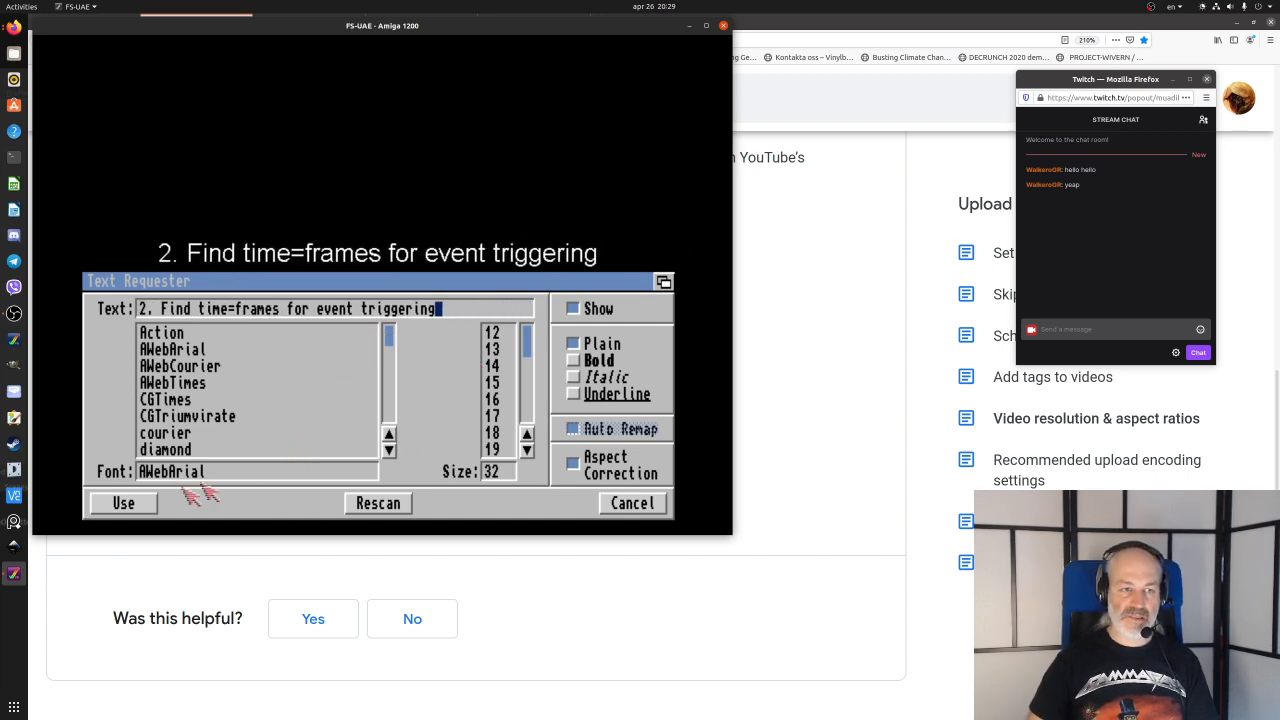
left_click(140, 504)
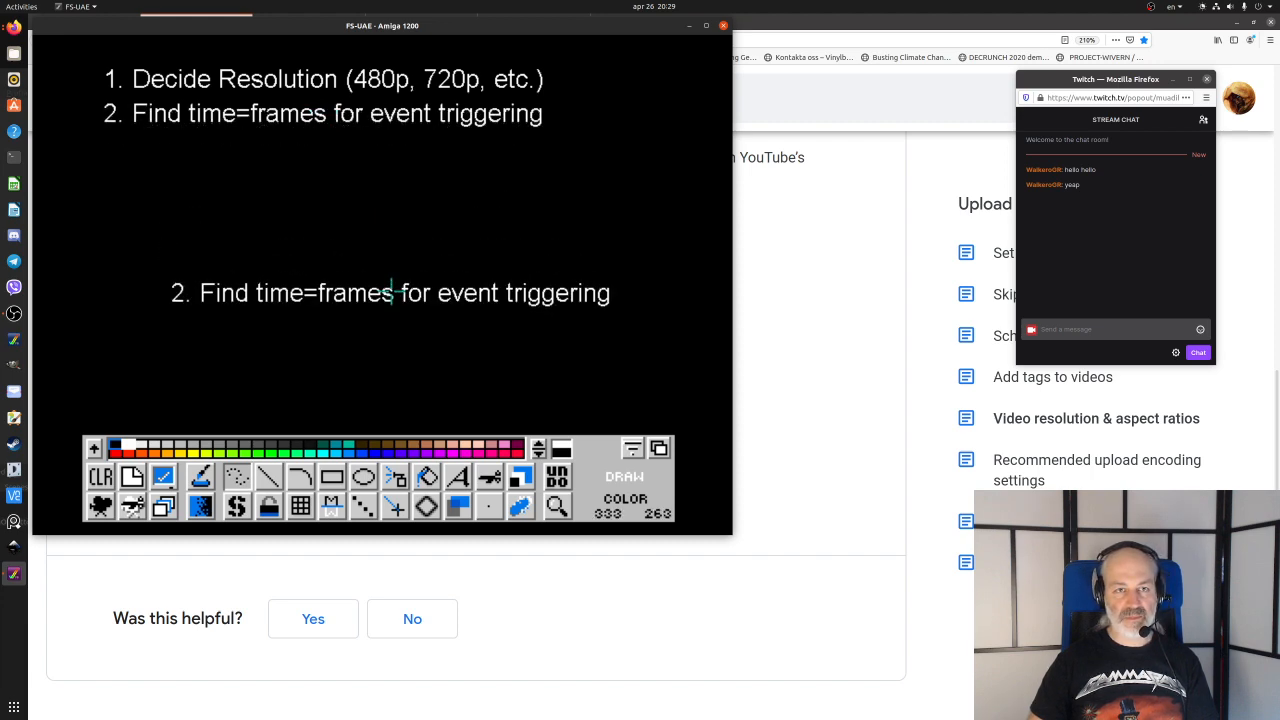
left_click(489, 479)
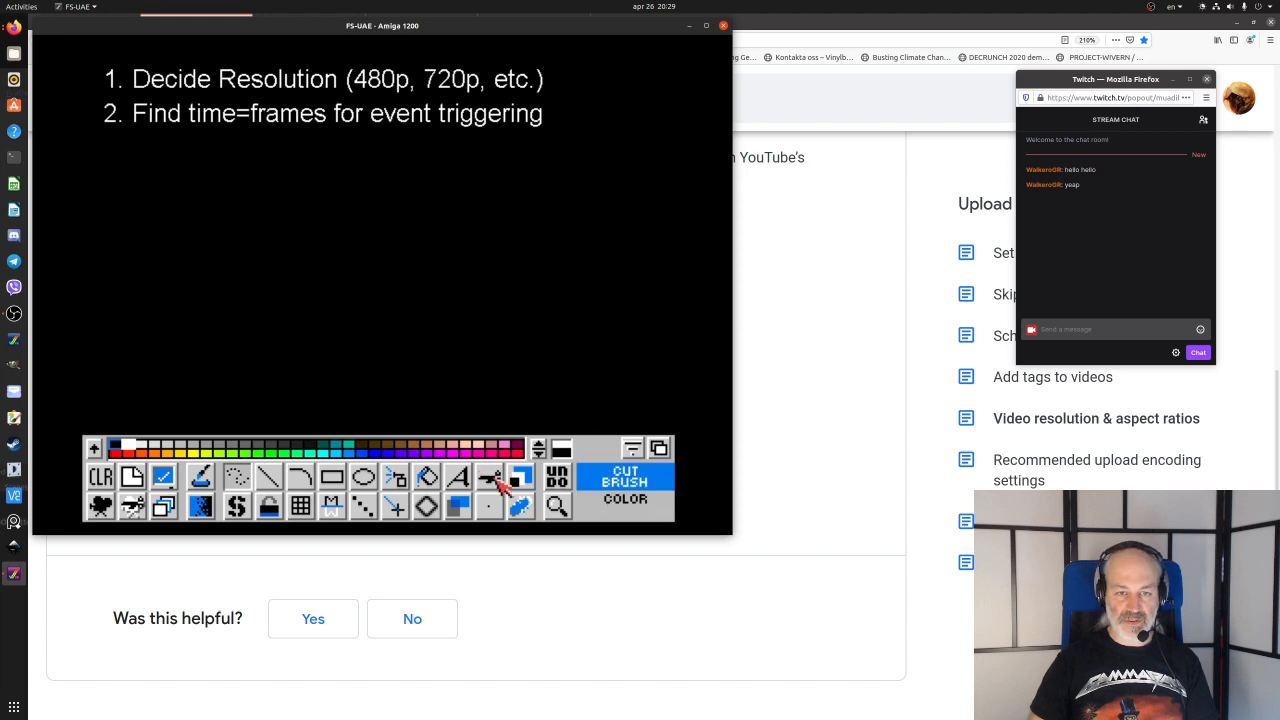
right_click(489, 484)
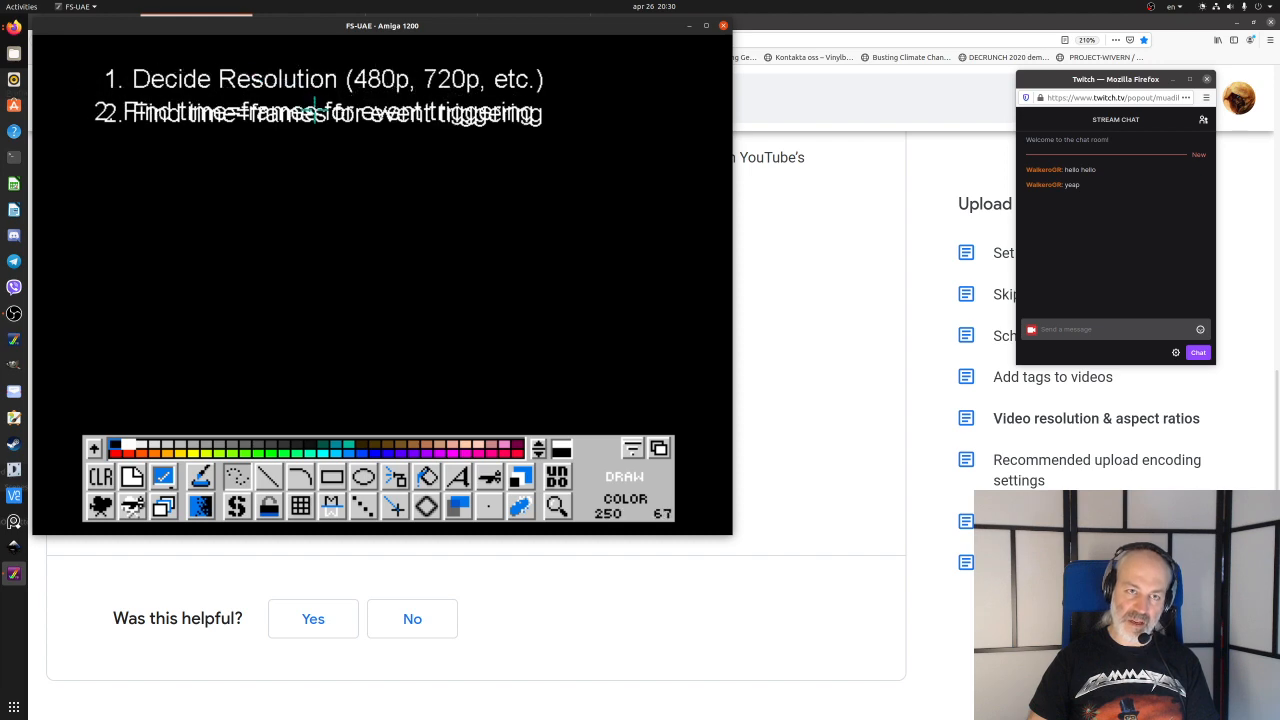
- Reopen the text requester and clear the second line's text from the entry
right_click(458, 484)
key("BackSpace")
key("BackSpace")
key("BackSpace")
key("BackSpace")
key("BackSpace")
key("BackSpace")
key("BackSpace")
key("BackSpace")
key("BackSpace")
key("BackSpace")
key("BackSpace")
key("BackSpace")
key("BackSpace")
key("BackSpace")
key("BackSpace")
key("BackSpace")
key("BackSpace")
key("BackSpace")
key("BackSpace")
key("BackSpace")
key("BackSpace")
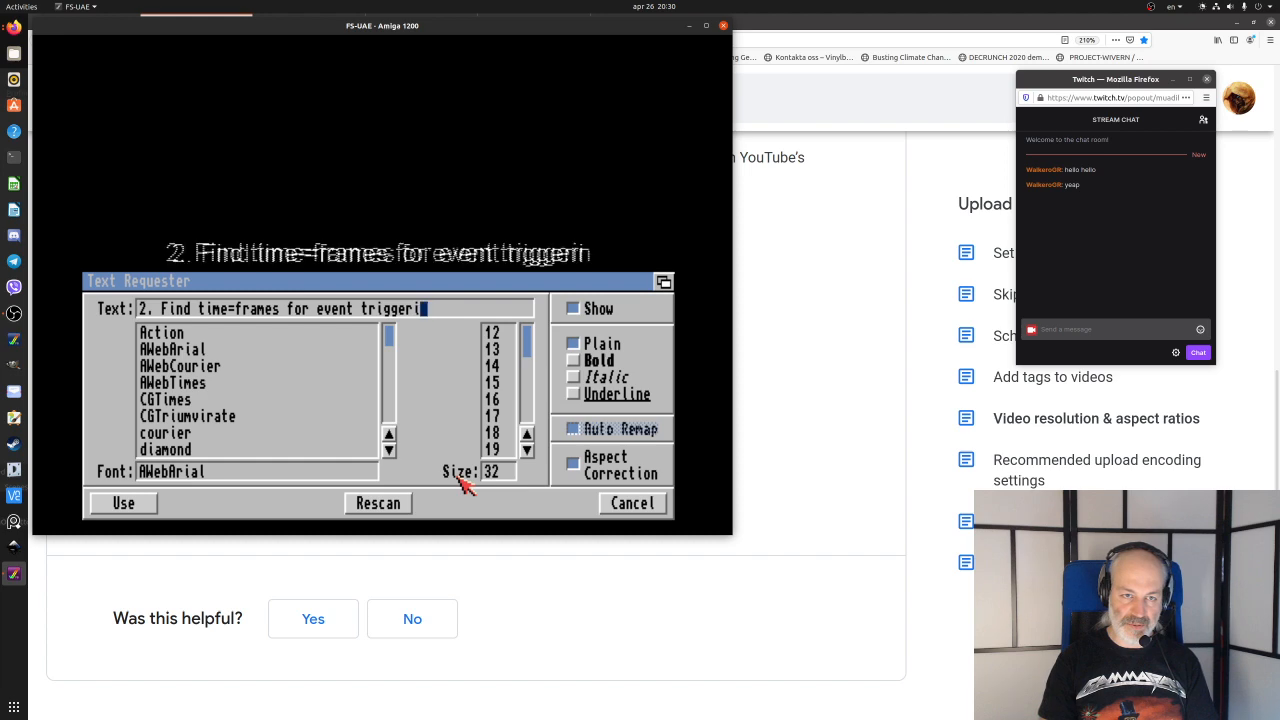
key("BackSpace")
key("BackSpace")
key("BackSpace")
key("BackSpace")
key("BackSpace")
key("BackSpace")
key("BackSpace")
key("BackSpace")
key("BackSpace")
key("BackSpace")
key("BackSpace")
key("BackSpace")
key("BackSpace")
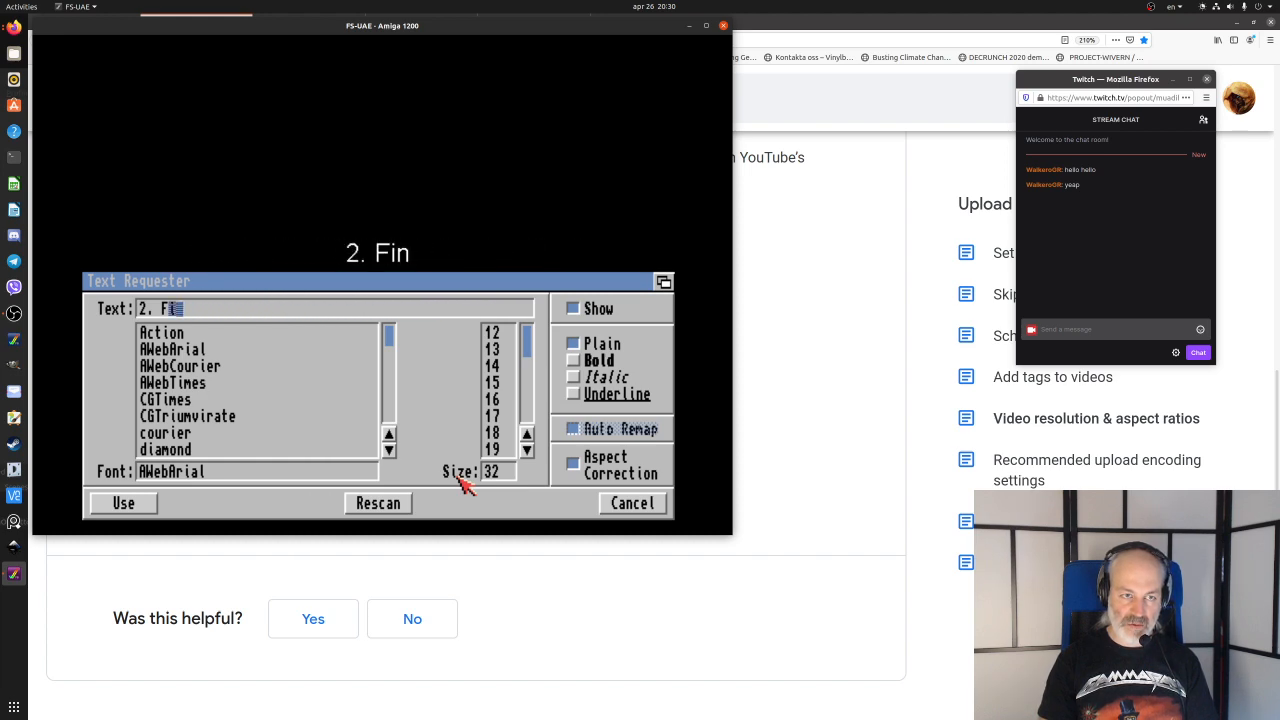
- Enter the third list line's text as "3. Output to a PC-friendly format (tif, tga, jpg)"
type("3. ")
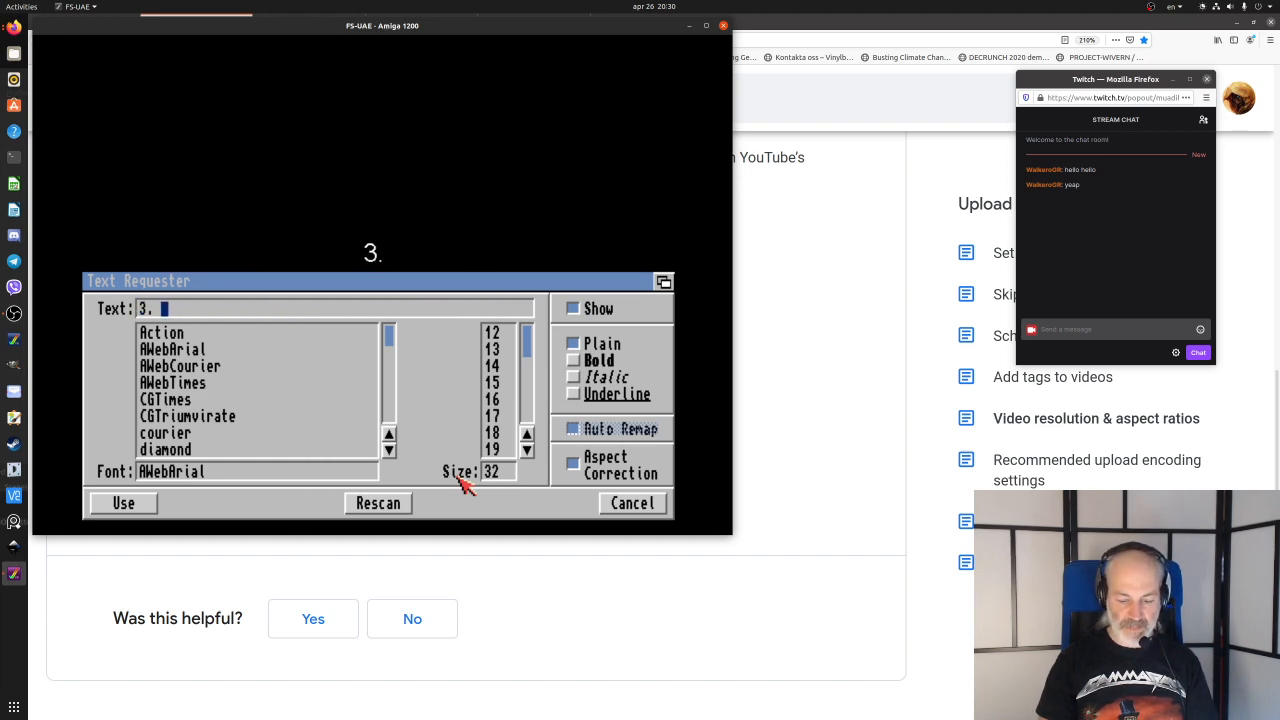
type("Output to a ")
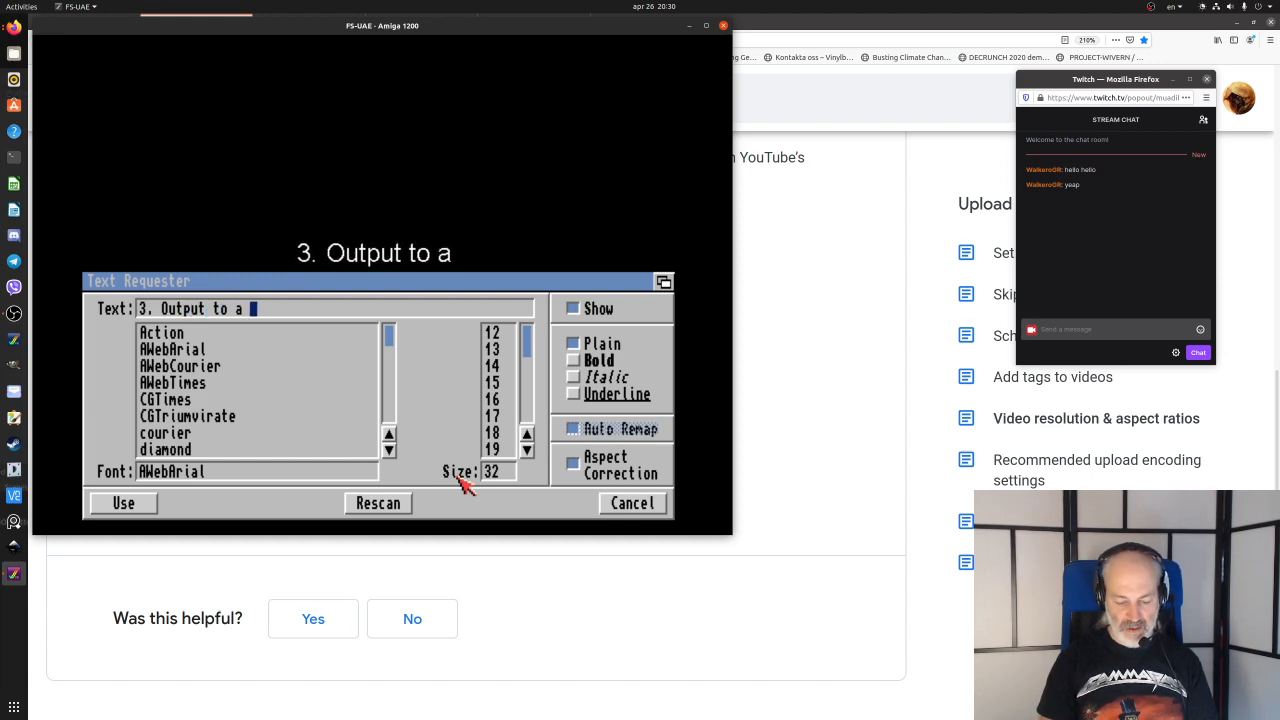
type("PC-frie")
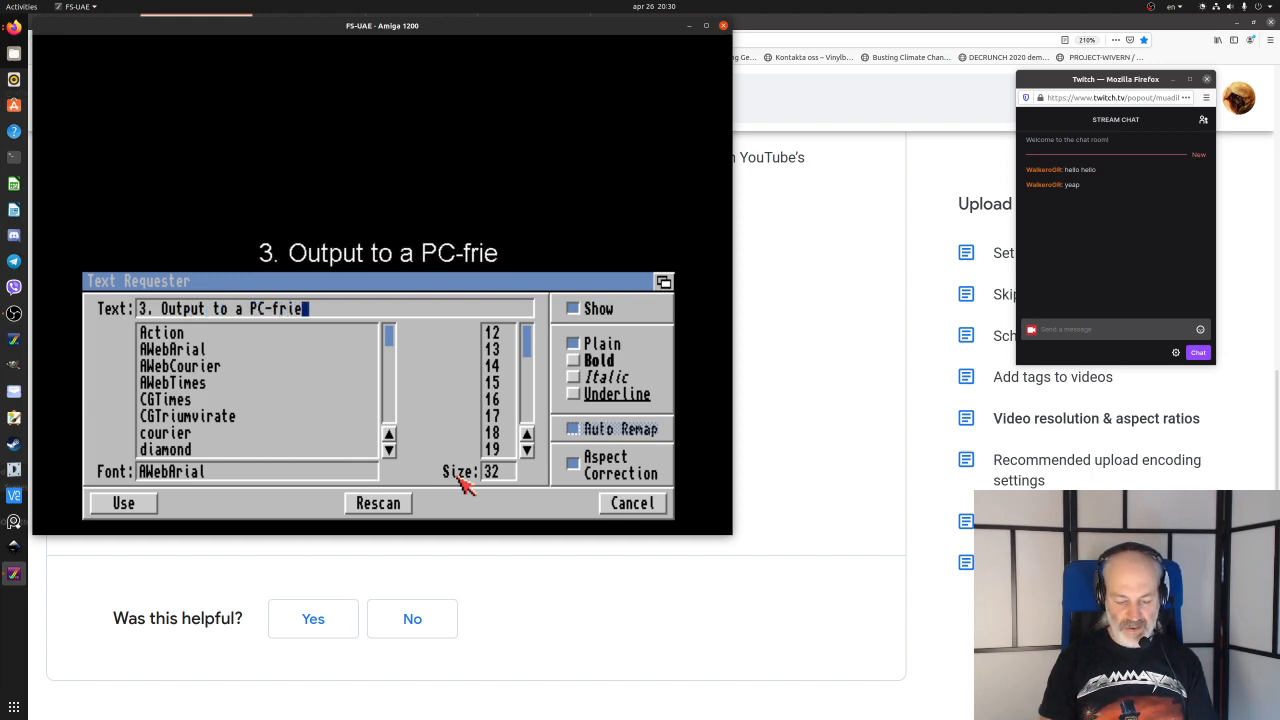
type("ndly format")
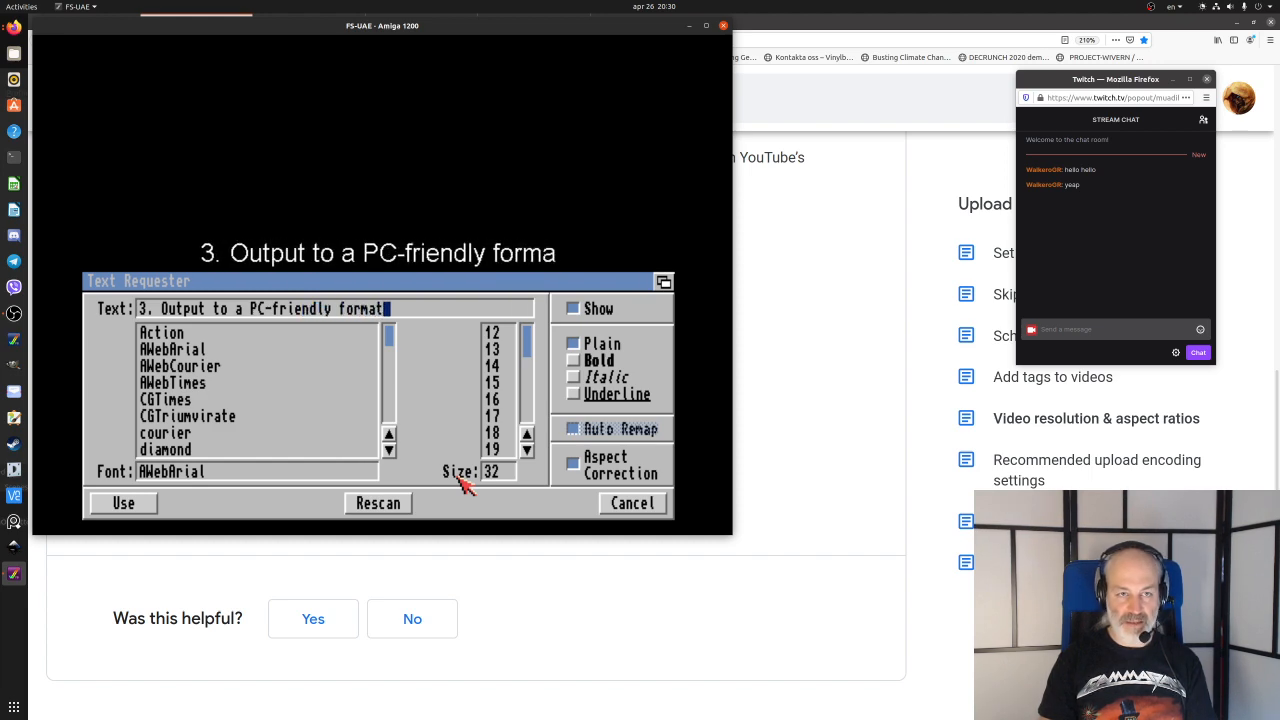
type(" (")
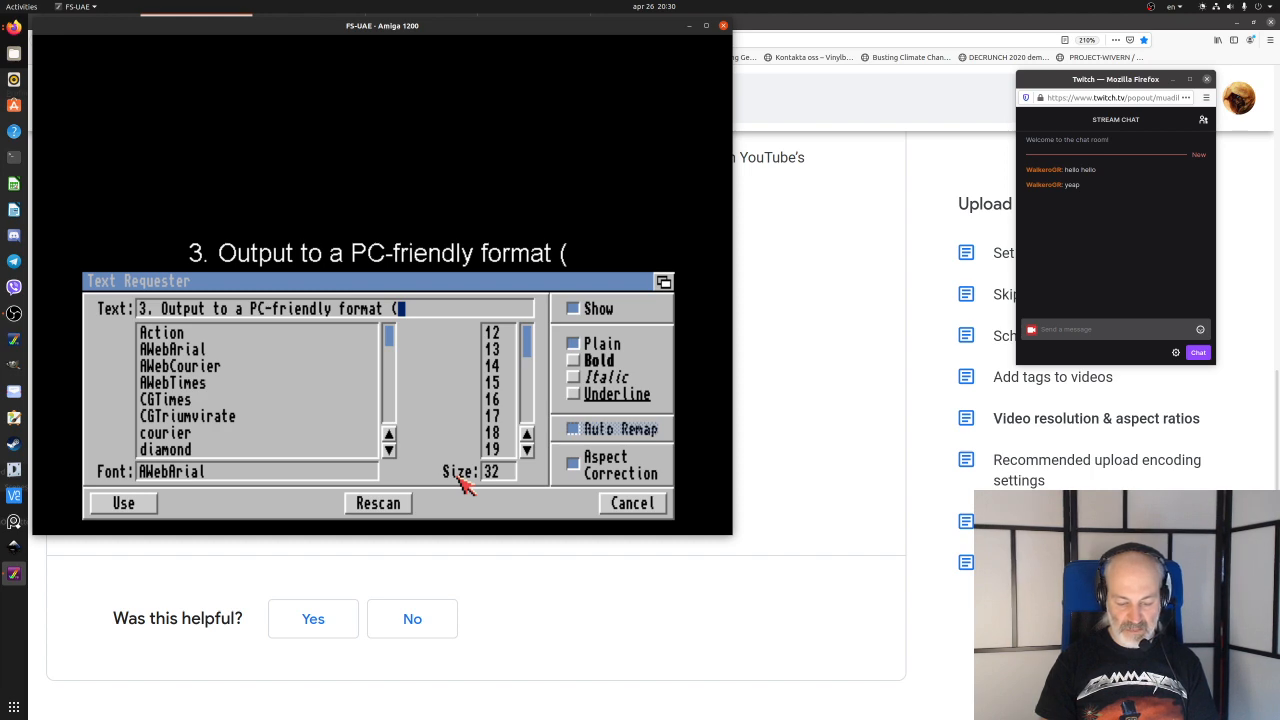
type("tif, ")
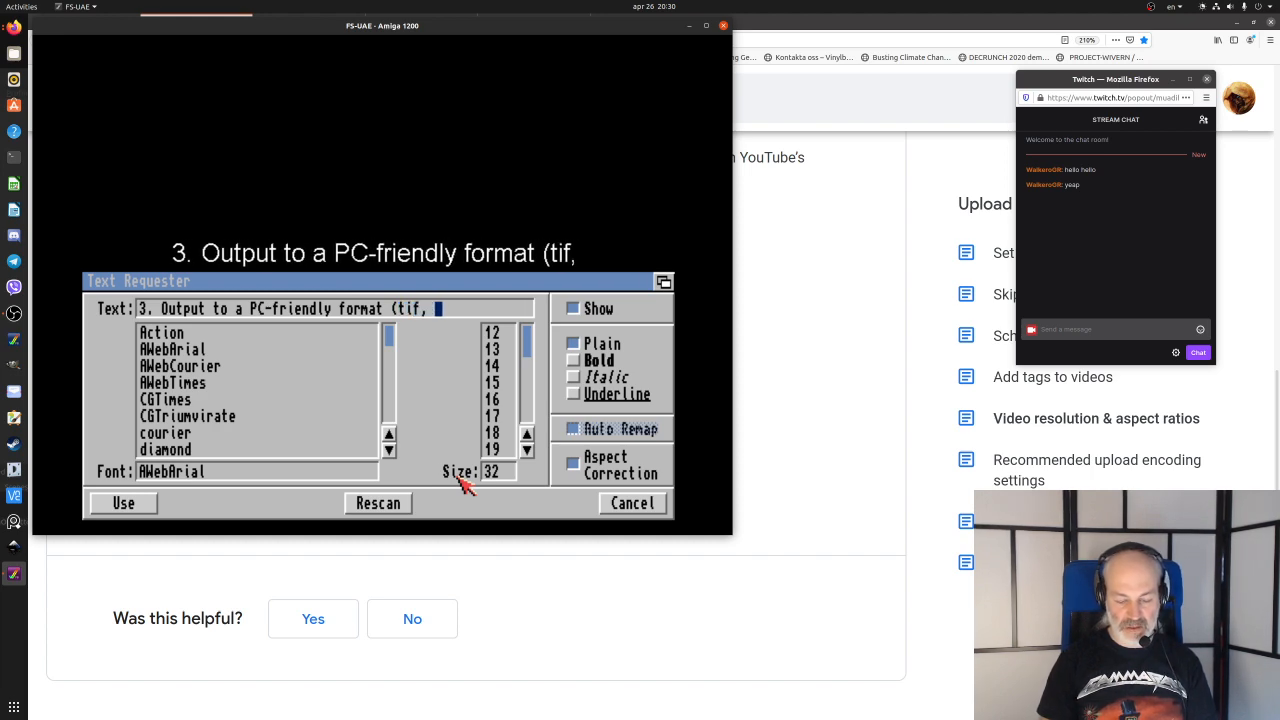
type("tga, ")
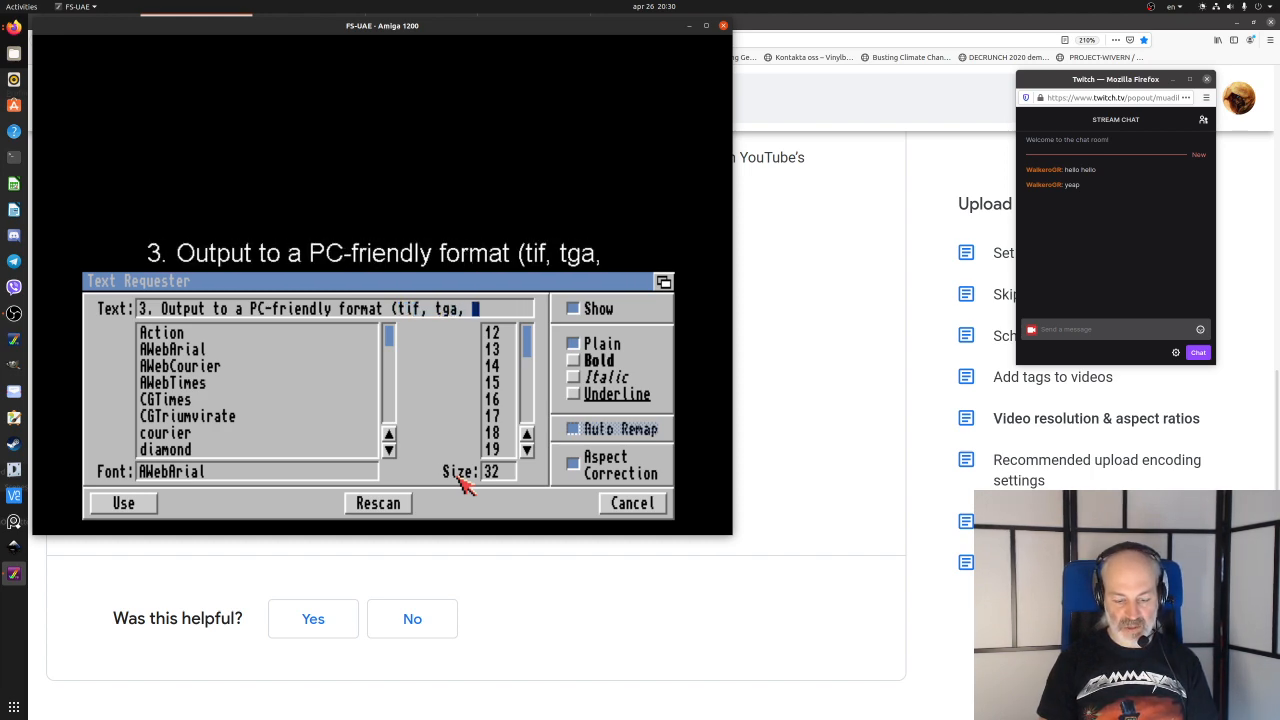
type("jpg")
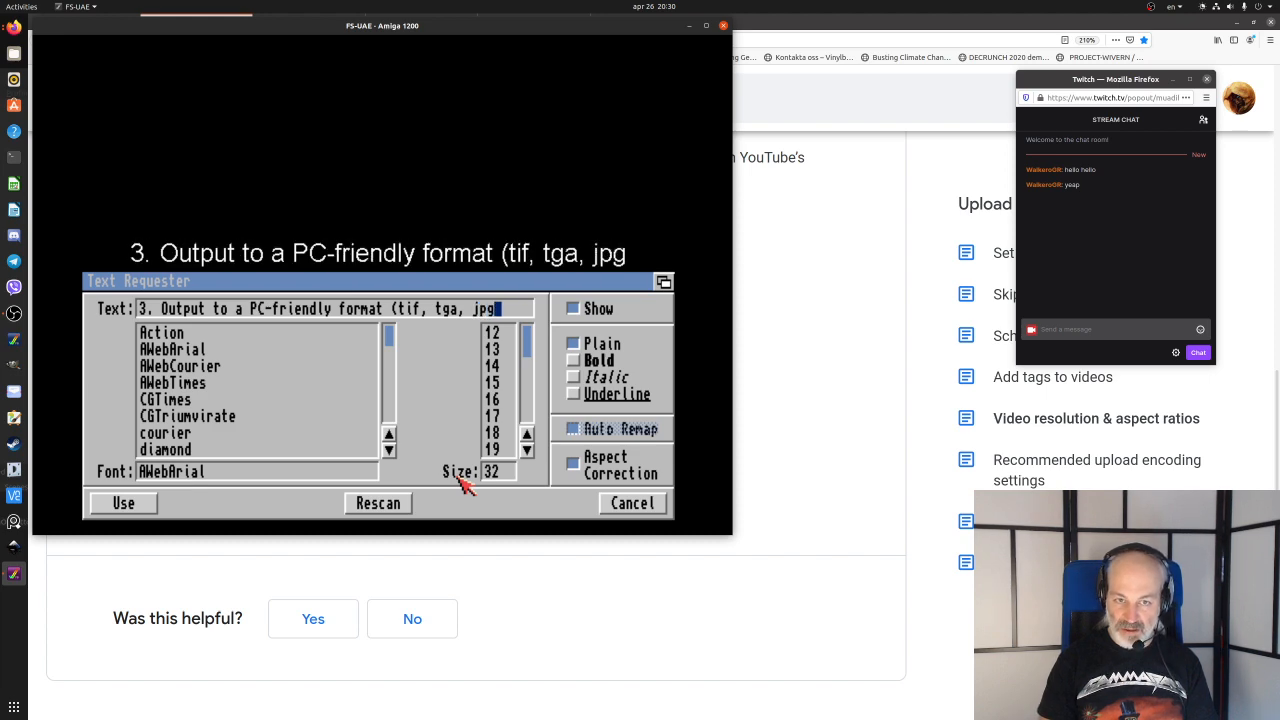
type(")")
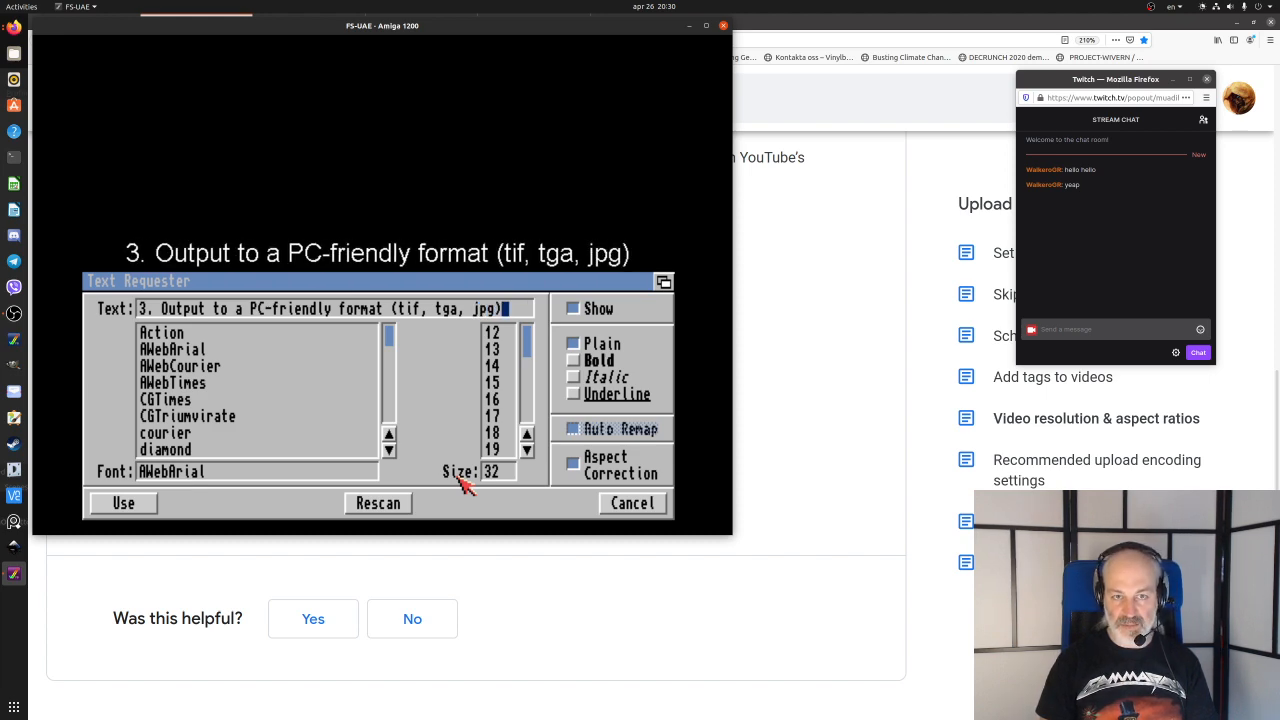
- Extend the third line's format list to "(tif, tga, jpg*, etc)" and place the line directly below the second one
key("Left")
type("*")
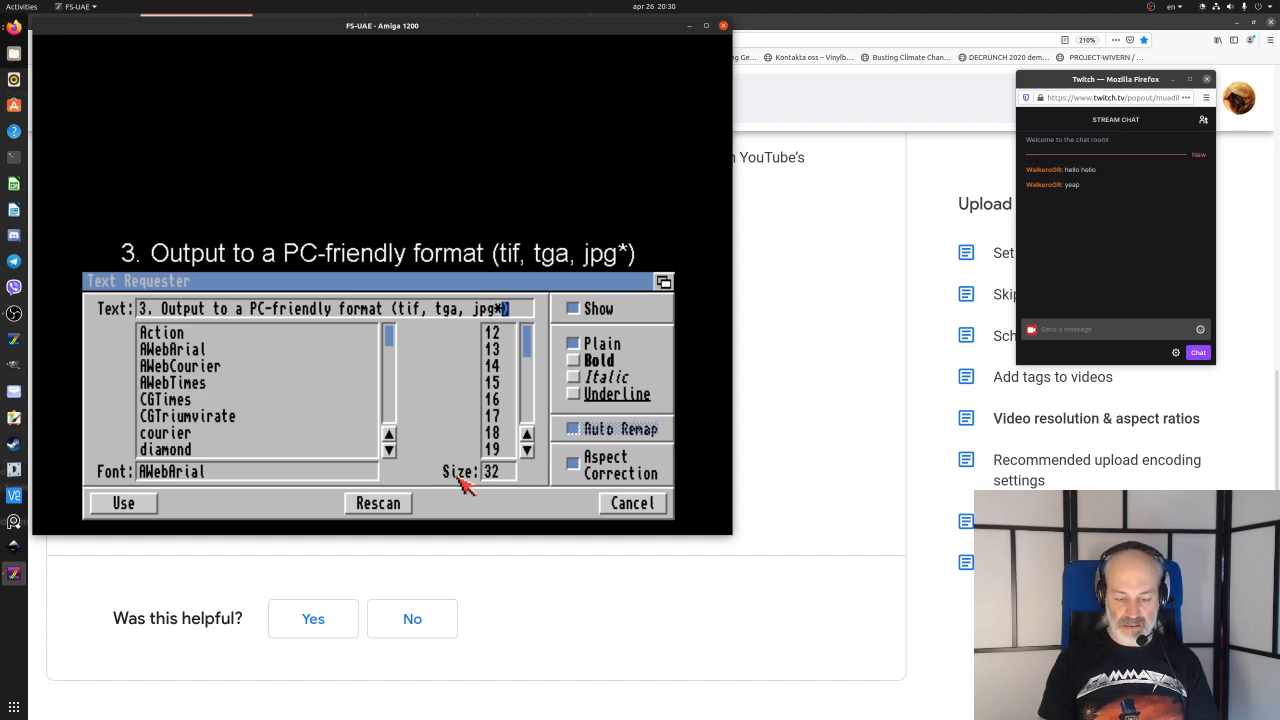
type(", etc")
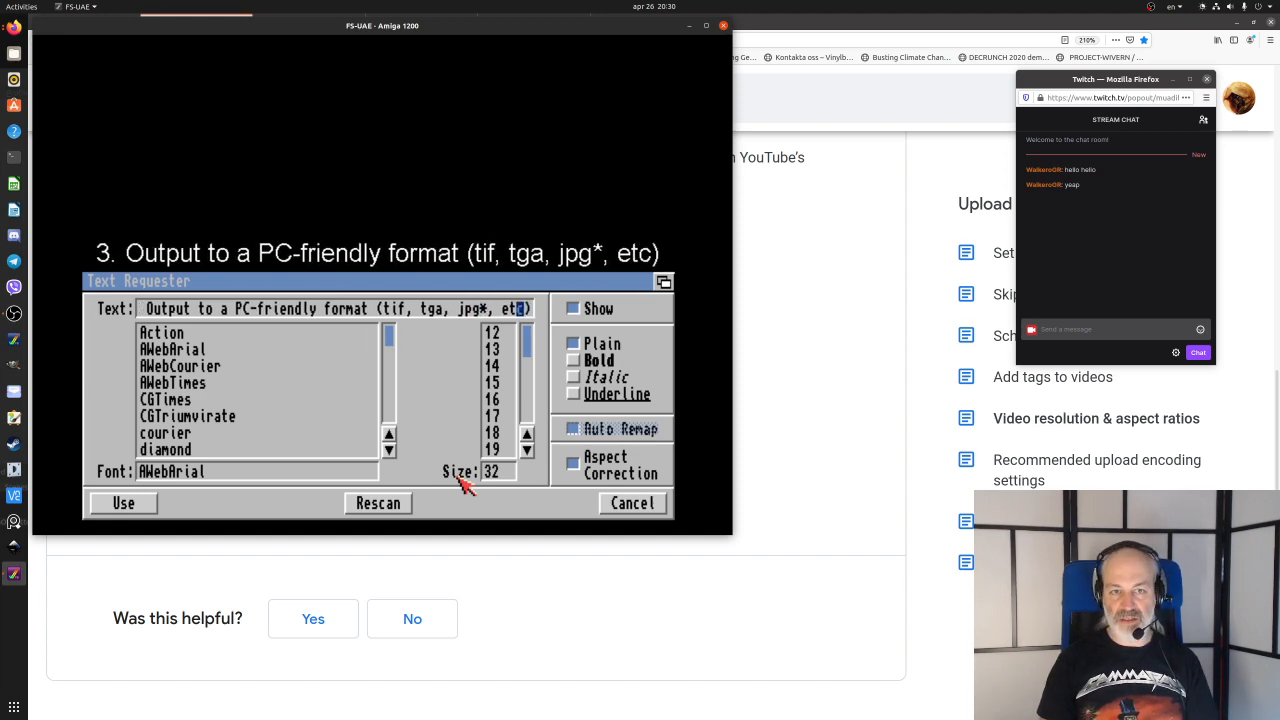
key("Left")
key("Left")
key("Left")
key("Left")
key("Left")
key("Left")
key("Left")
key("Left")
key("Left")
key("Left")
key("Left")
key("Left")
key("Left")
key("Left")
key("Left")
key("Left")
key("Left")
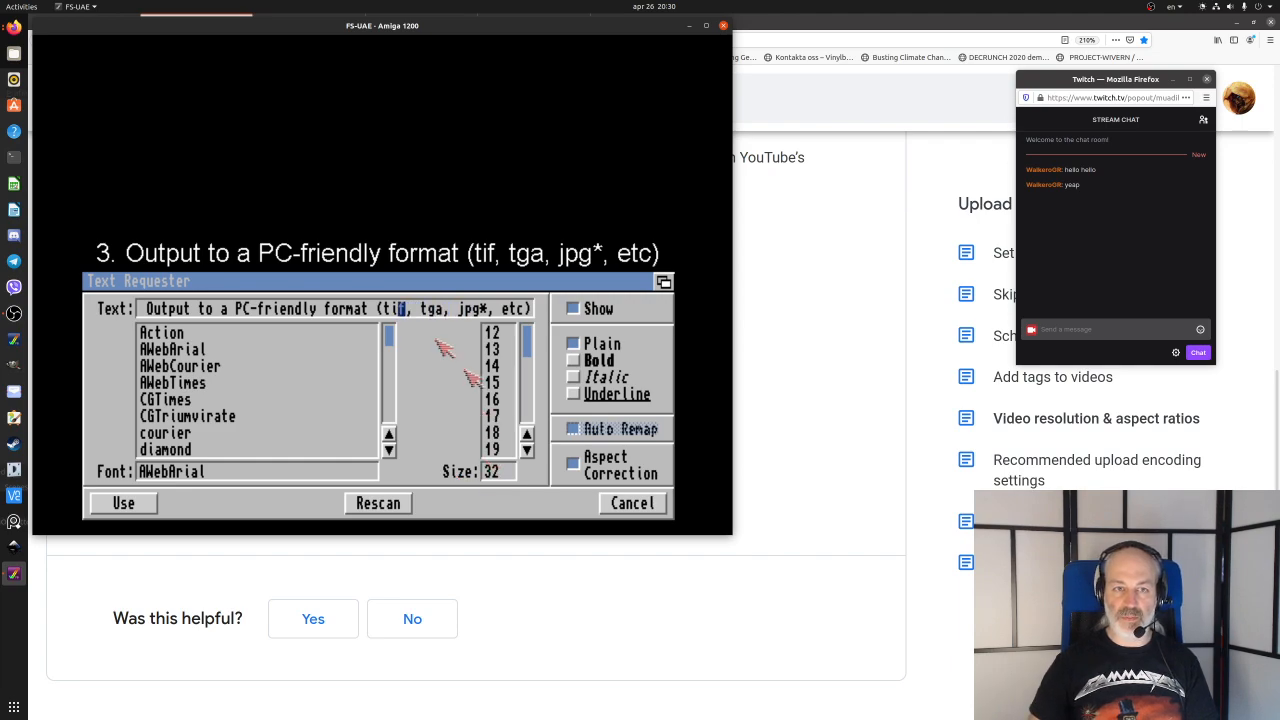
left_click(148, 508)
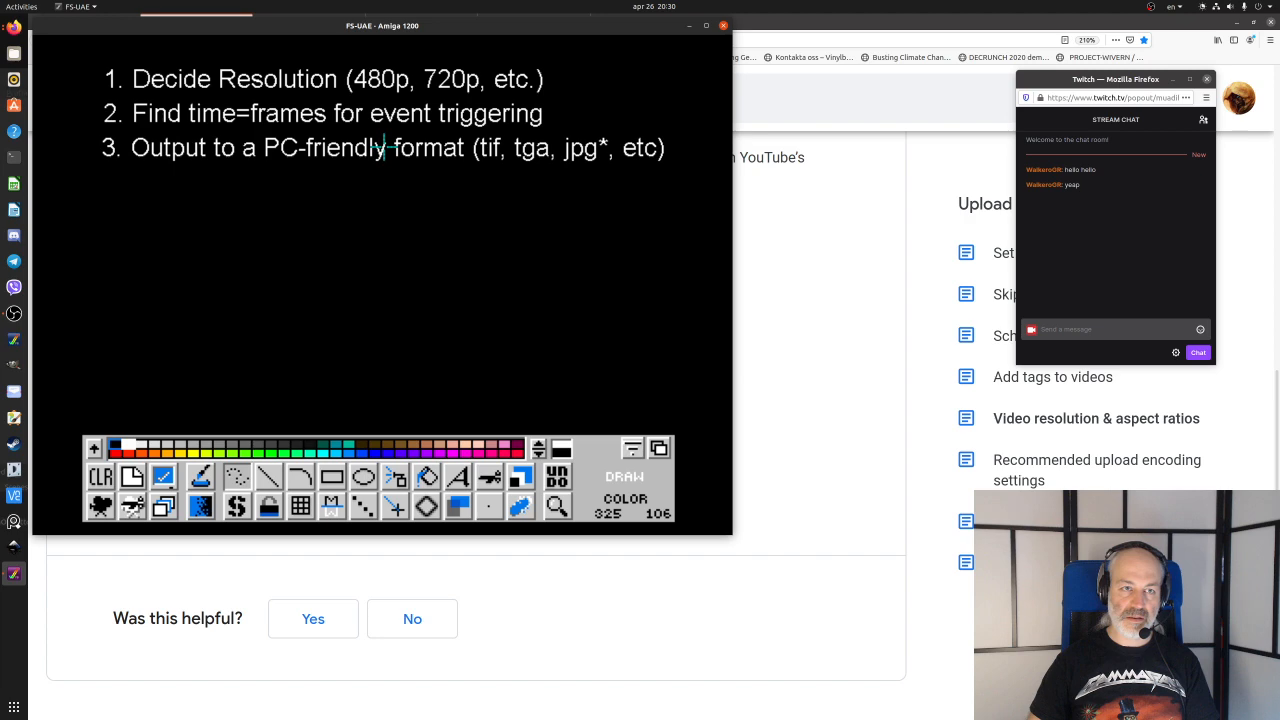
left_click(386, 147)
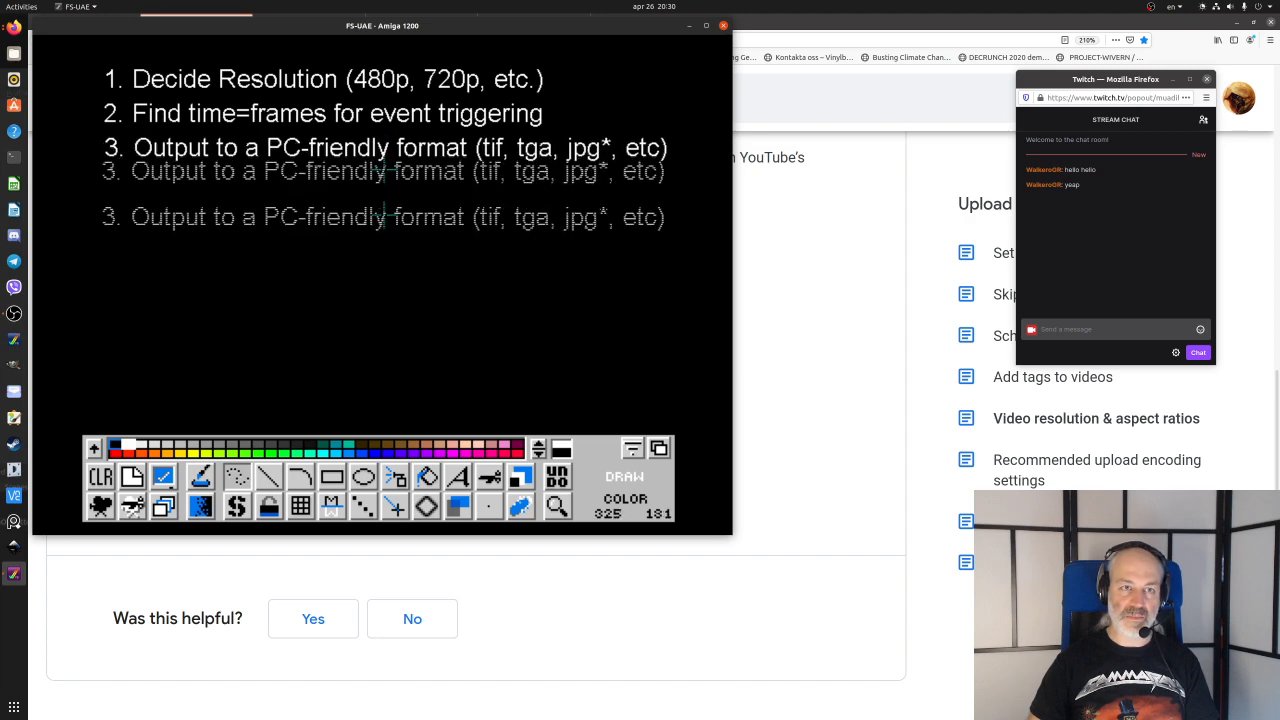
- Reopen the text requester and clear the third line's text from the entry
key("F10")
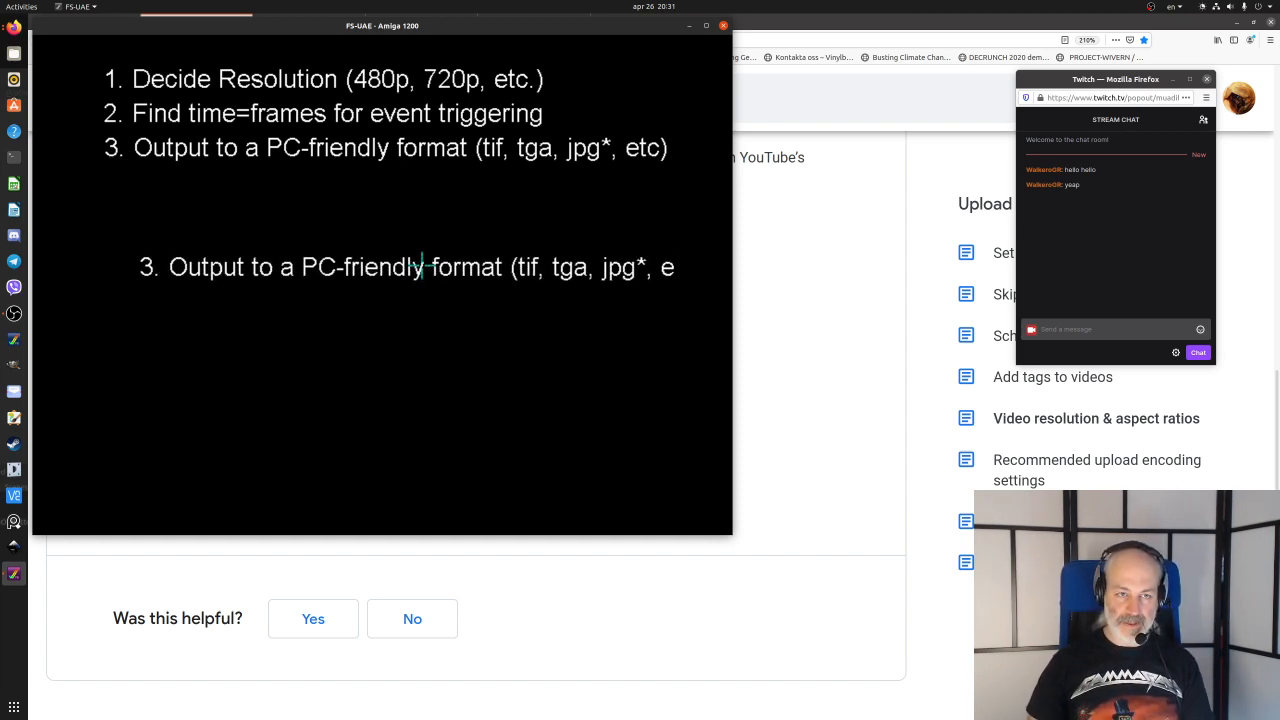
key("Escape")
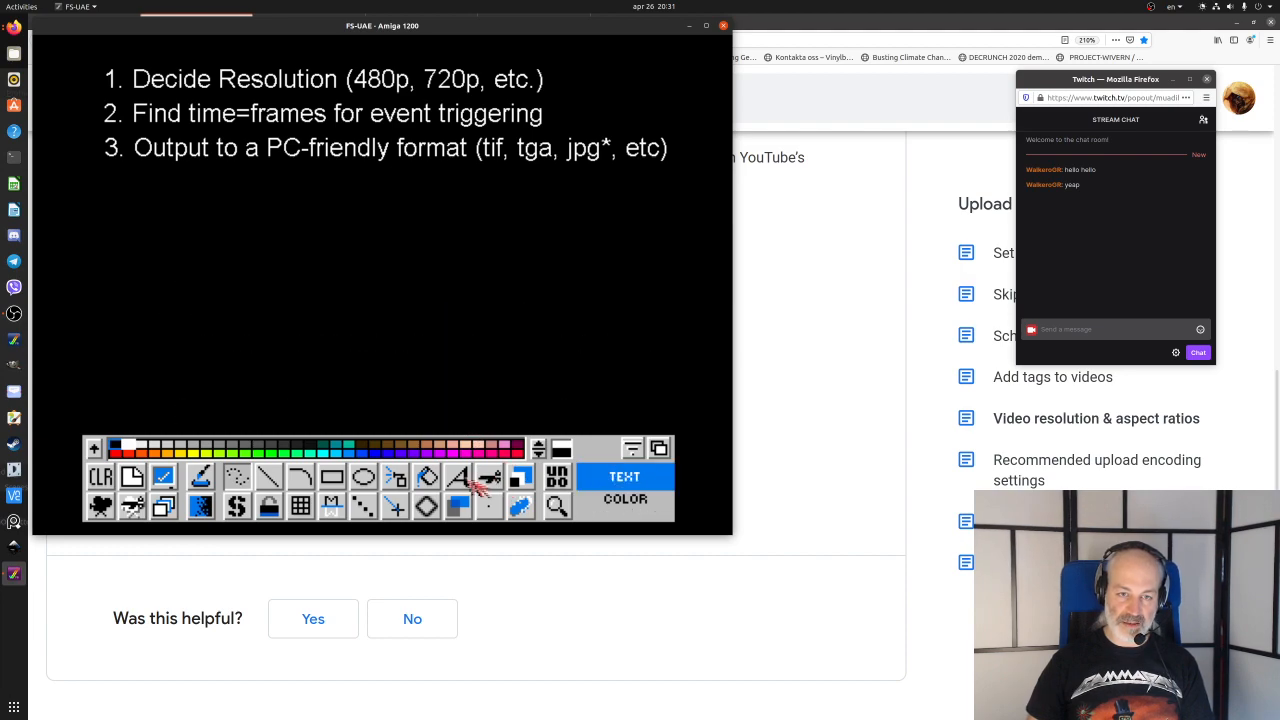
right_click(462, 479)
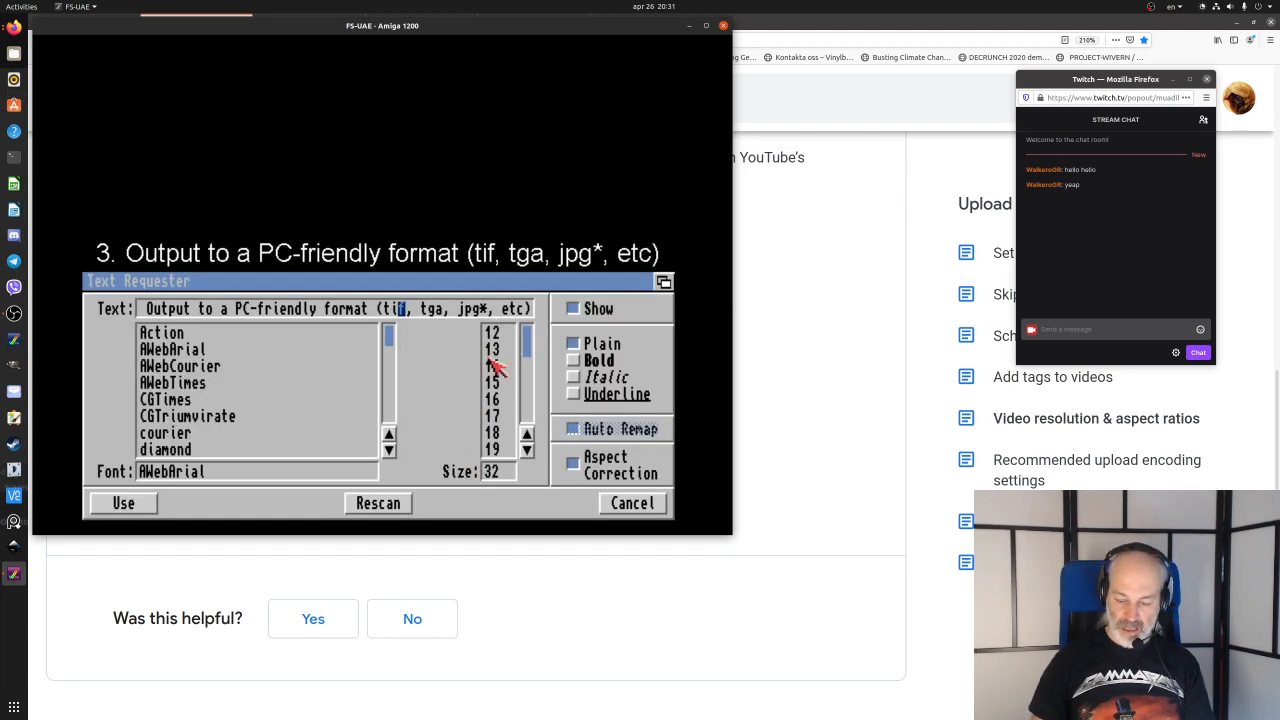
key("BackSpace")
key("BackSpace")
key("BackSpace")
key("BackSpace")
key("BackSpace")
key("BackSpace")
key("BackSpace")
key("BackSpace")
key("BackSpace")
key("BackSpace")
key("BackSpace")
key("BackSpace")
key("BackSpace")
key("BackSpace")
key("BackSpace")
key("BackSpace")
key("BackSpace")
key("BackSpace")
key("BackSpace")
key("BackSpace")
key("BackSpace")
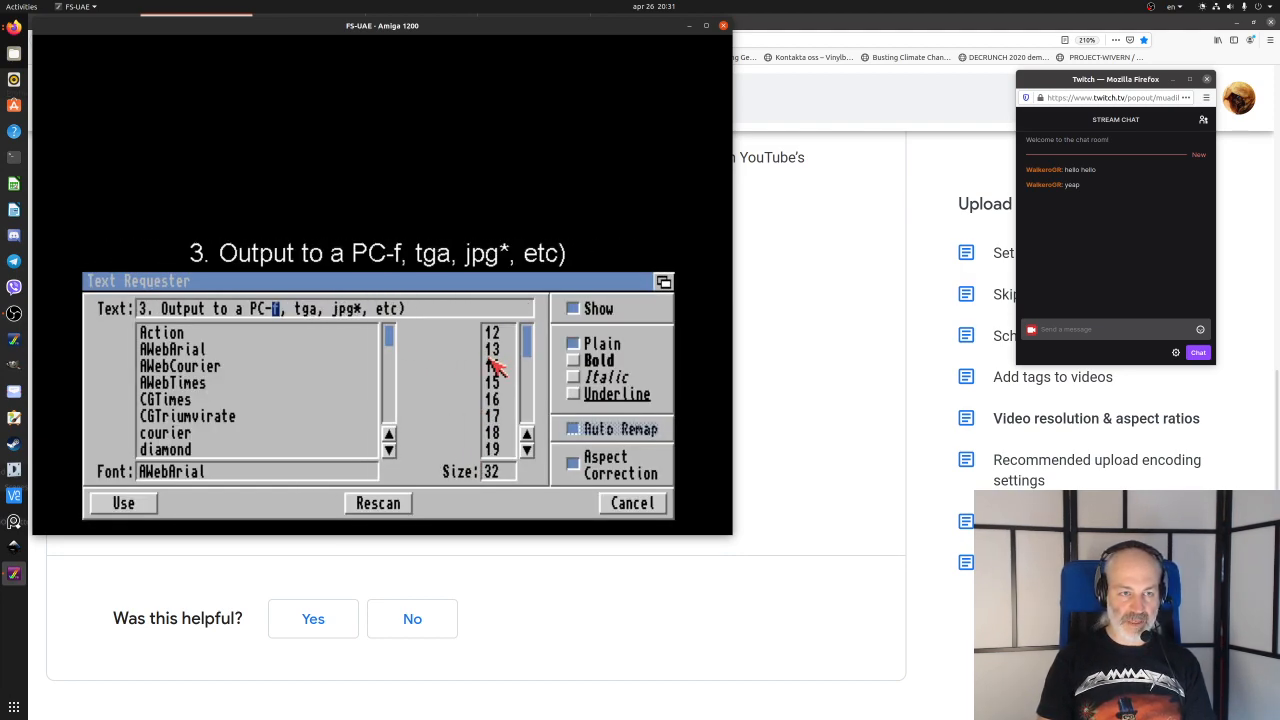
key("BackSpace")
key("BackSpace")
key("BackSpace")
key("BackSpace")
key("BackSpace")
key("BackSpace")
key("BackSpace")
key("BackSpace")
key("BackSpace")
key("BackSpace")
key("Delete")
key("Delete")
key("Delete")
key("Delete")
key("Delete")
key("Delete")
key("Delete")
key("Delete")
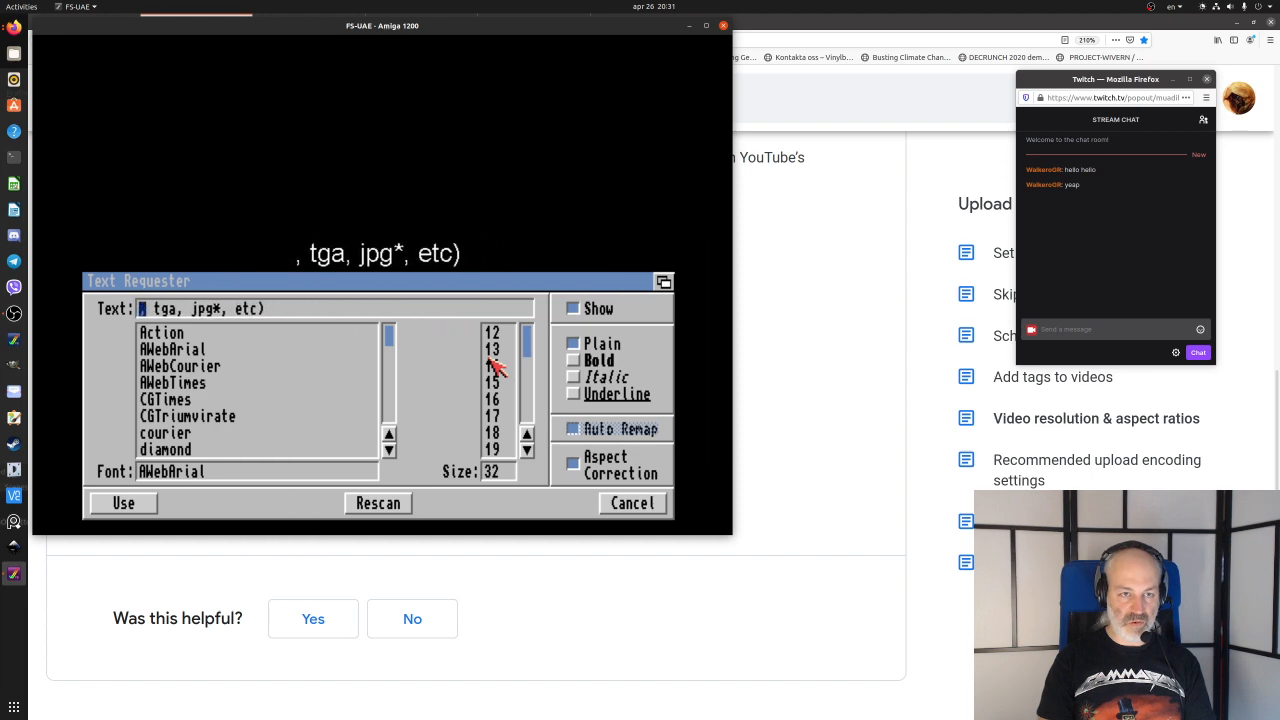
key("Delete")
key("Delete")
key("Delete")
key("Delete")
key("Delete")
key("Delete")
key("Delete")
key("Delete")
key("Delete")
key("Delete")
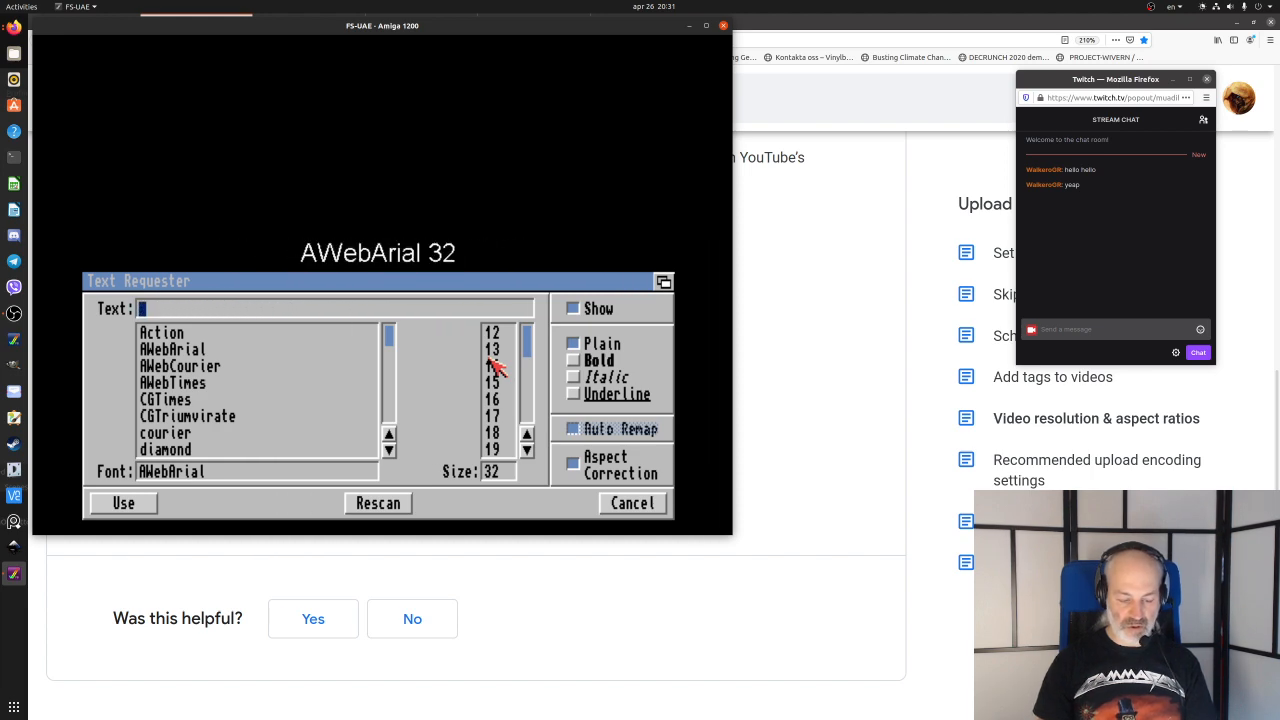
- Enter the fourth list line's text as "4. Export MOD or IFF to Wave format"
type("4. ")
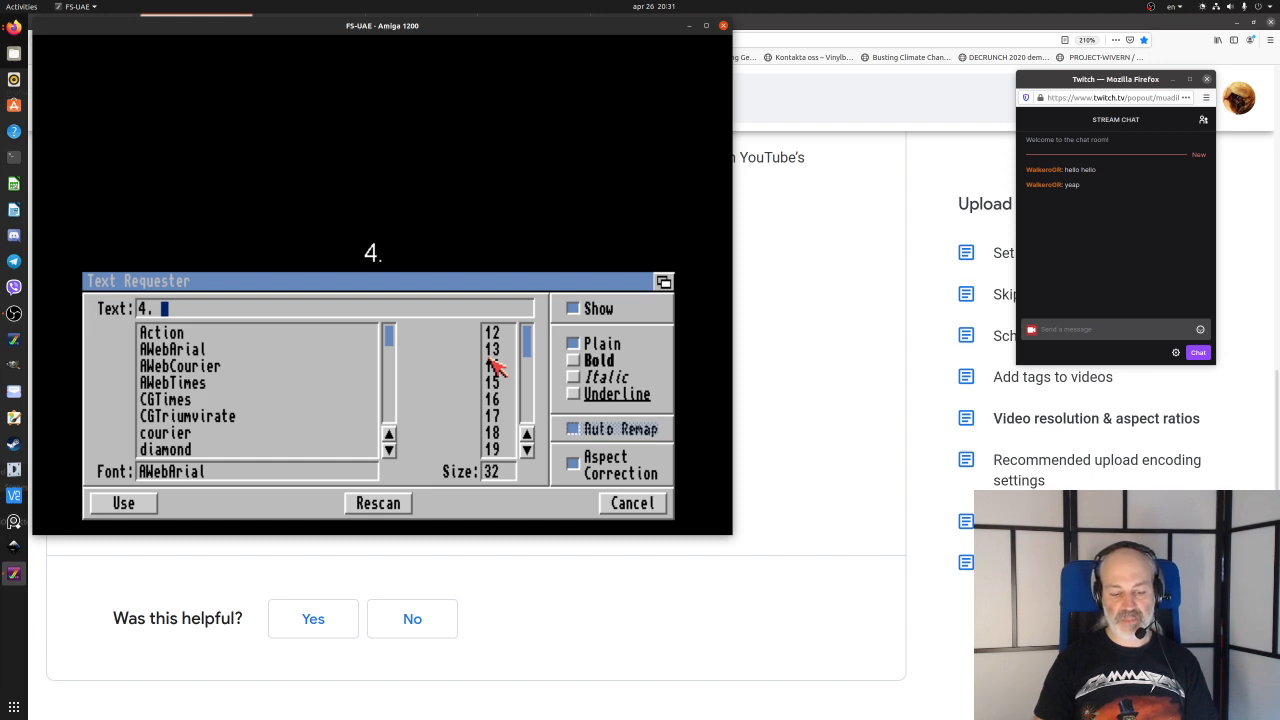
type("Export")
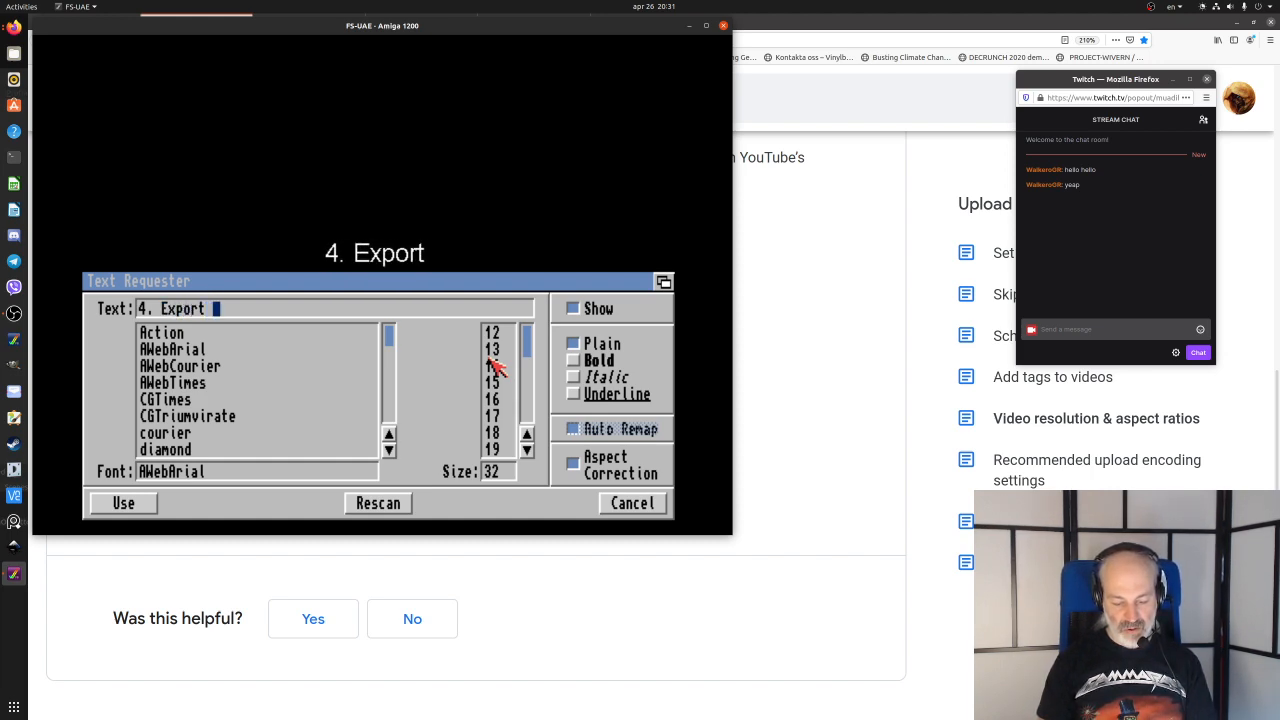
type(" MOD ort")
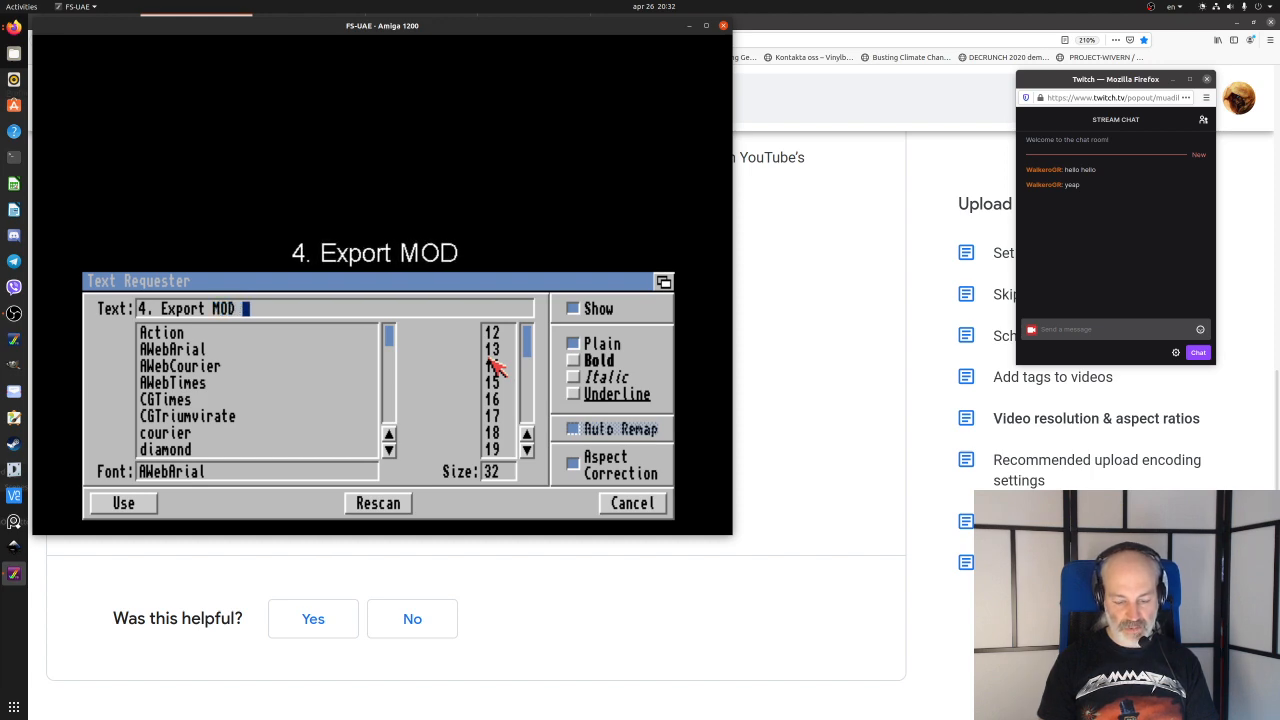
key("BackSpace")
key("BackSpace")
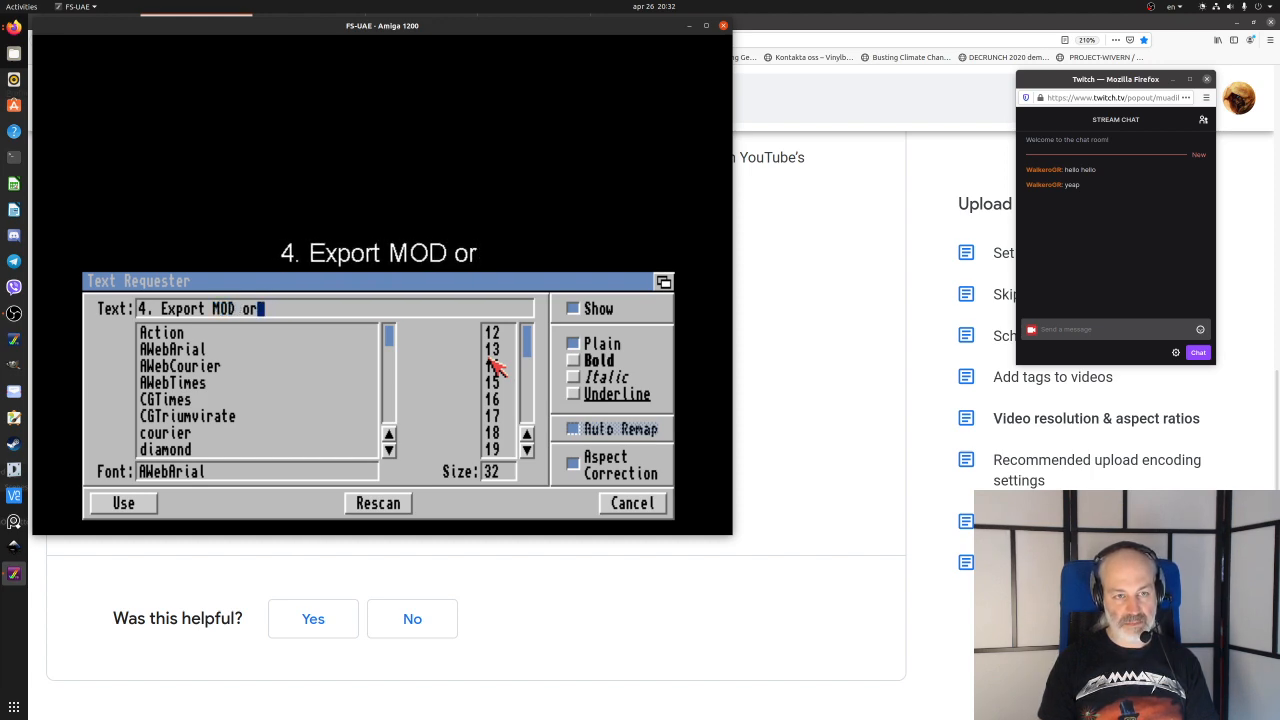
type("IFF to Wa")
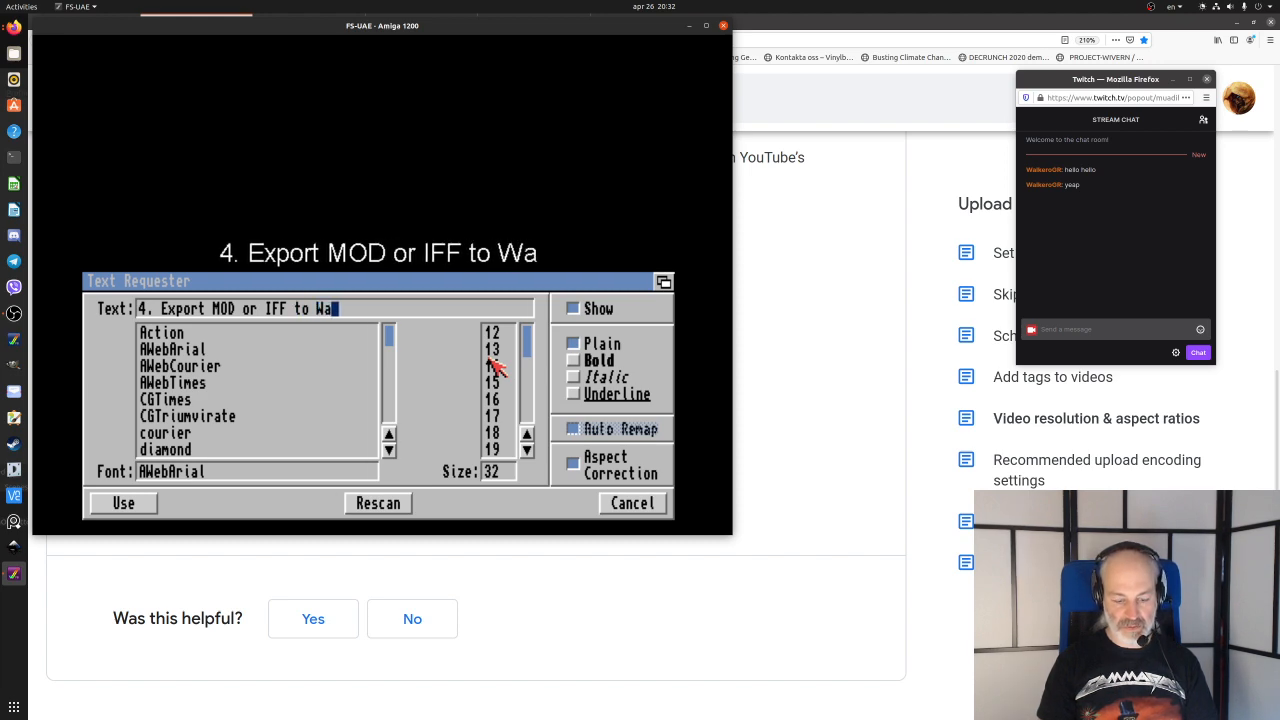
type("v")
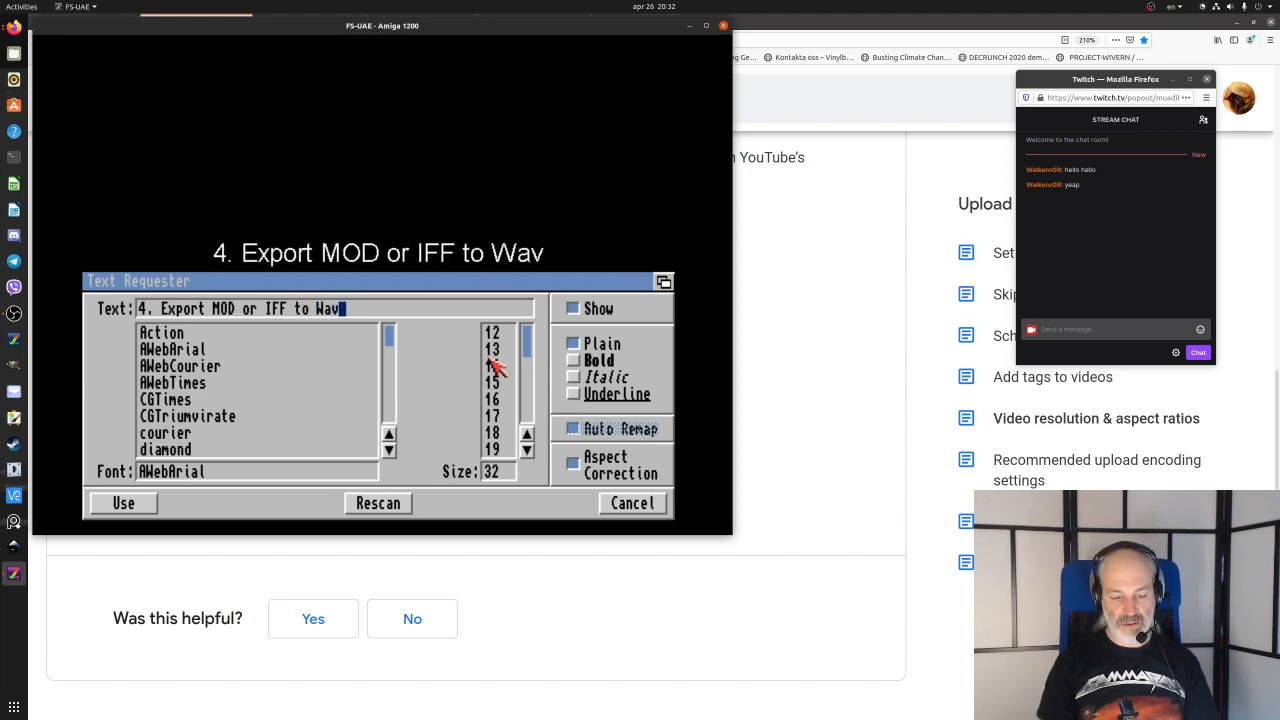
type(" format")
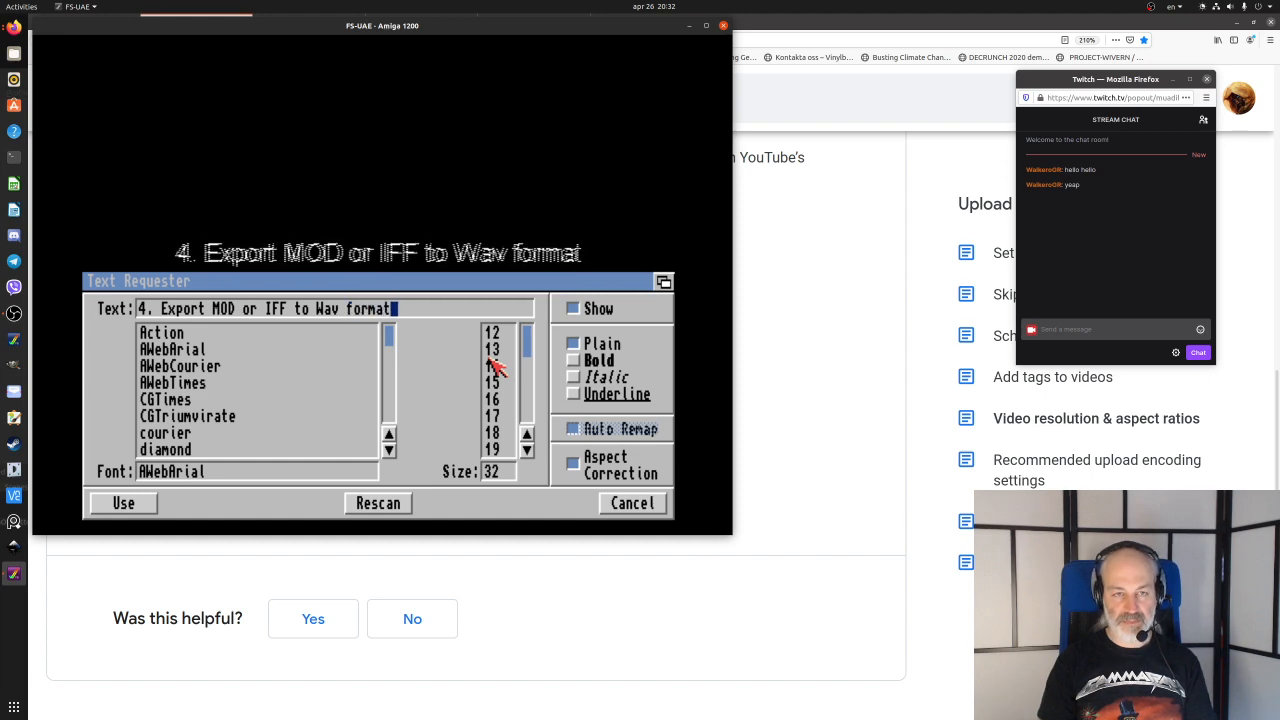
key("Left")
key("Left")
key("Left")
key("Left")
key("Left")
key("Left")
key("Left")
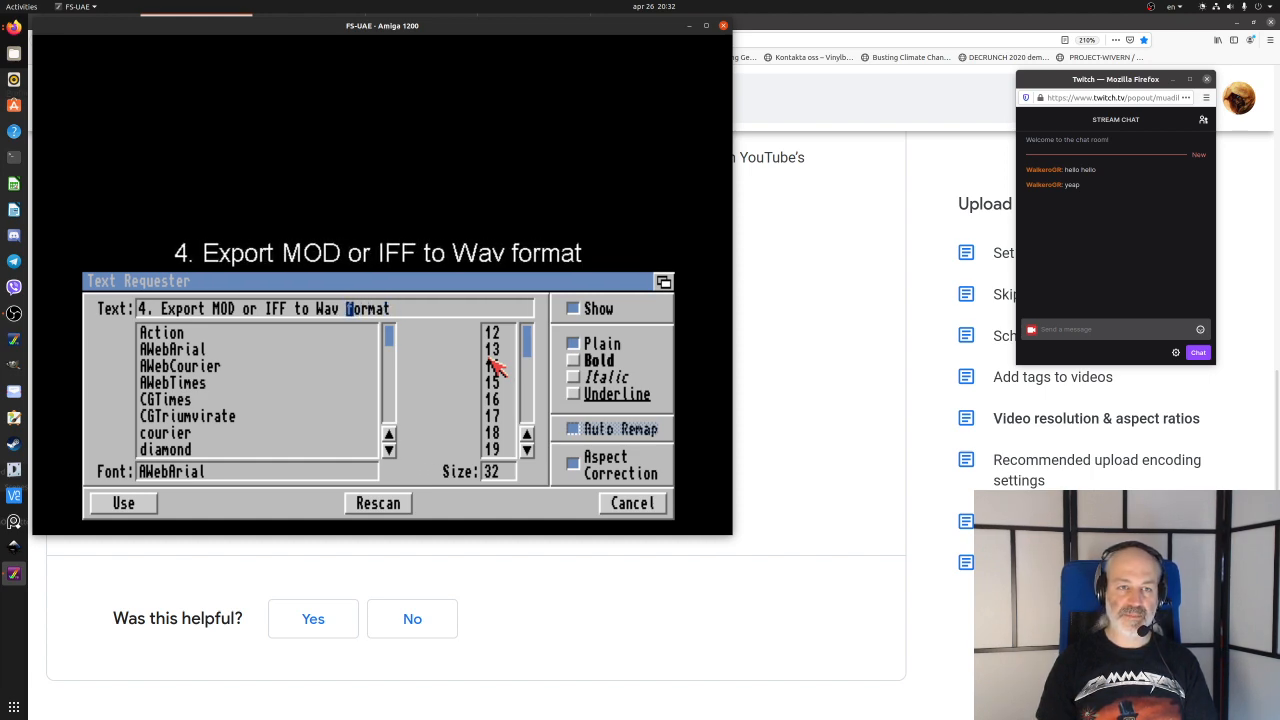
type("e")
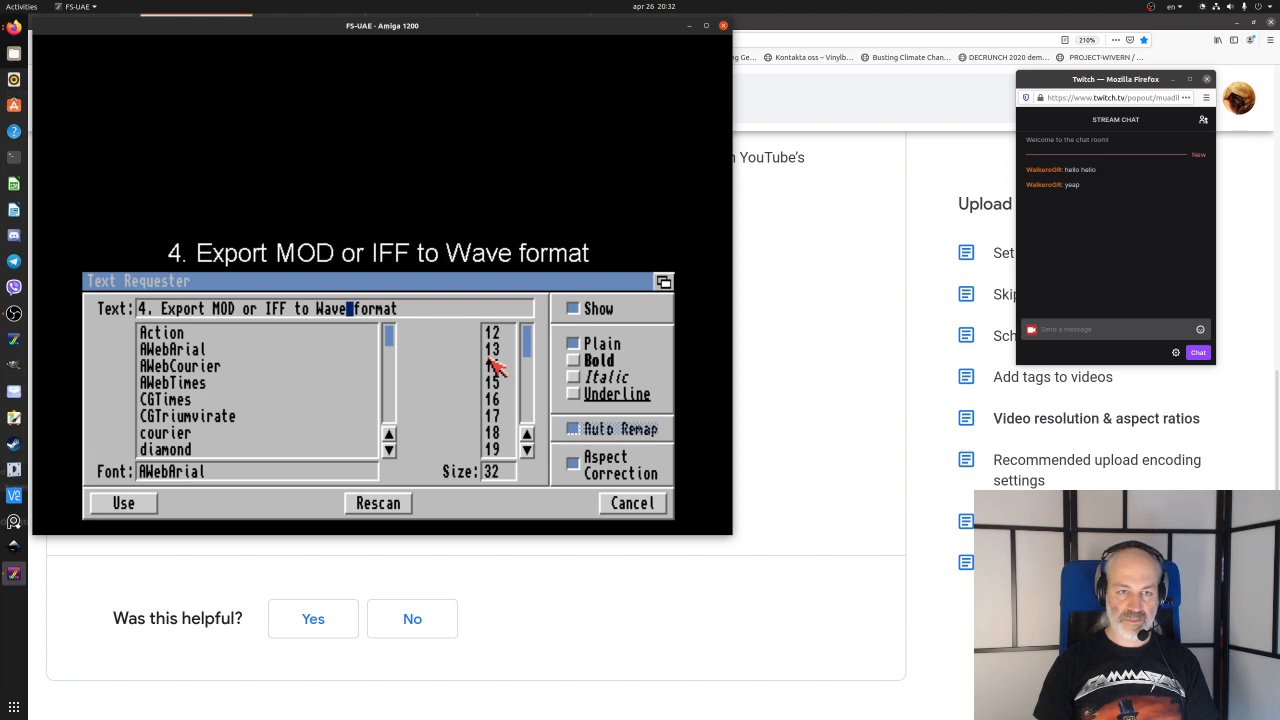
- Append "(mod2wav program)" to the fourth line's text and accept it as the brush
key("Right")
key("Right")
key("Right")
key("Right")
key("Right")
key("Right")
key("Right")
type("(")
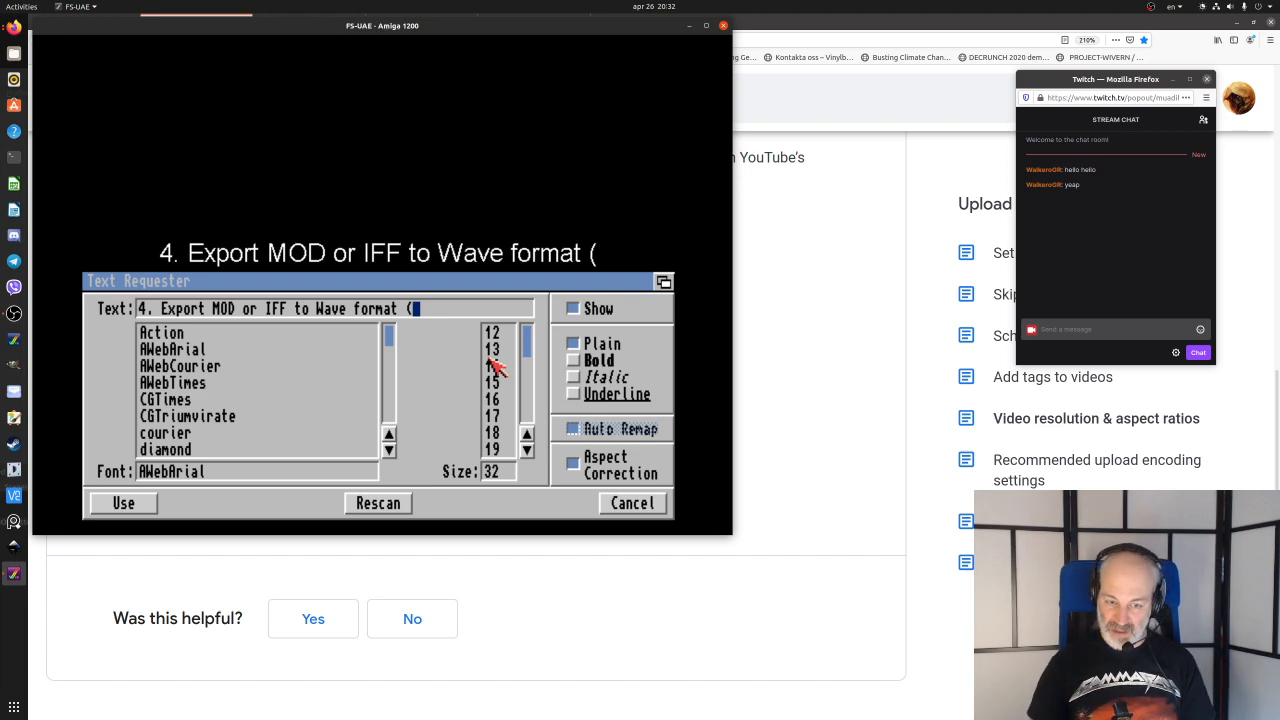
type("mod")
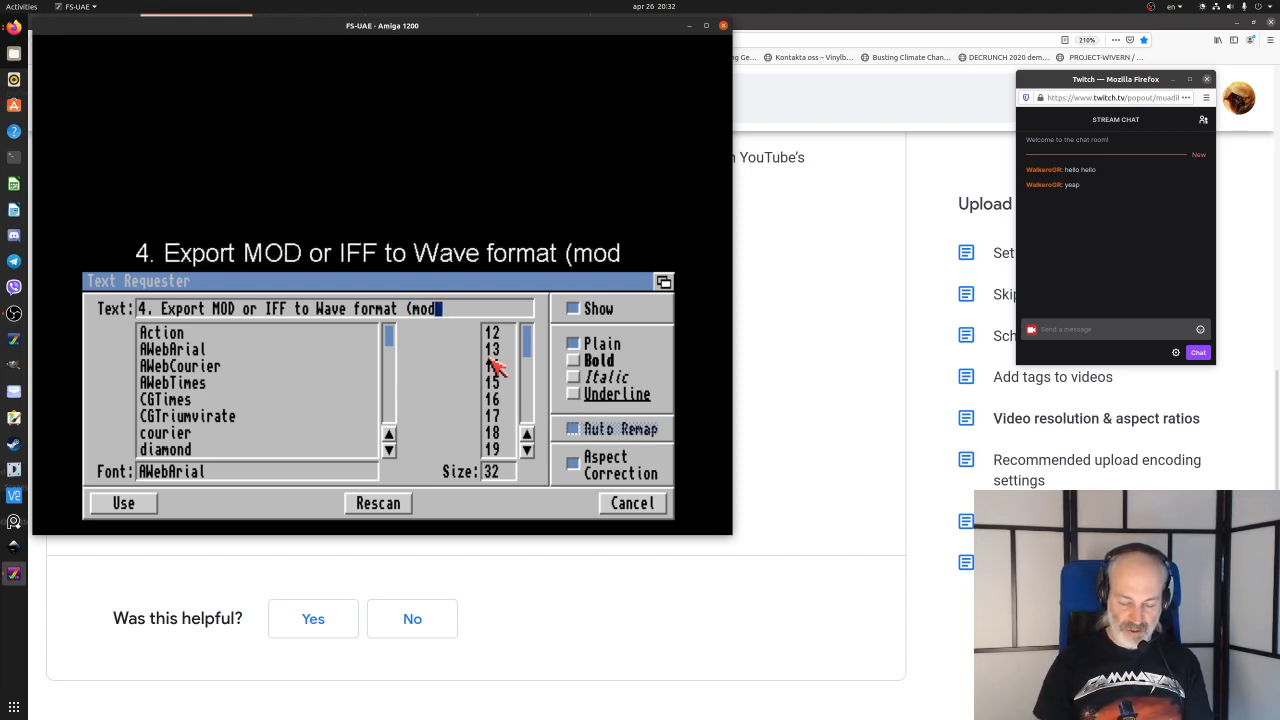
type("2wav")
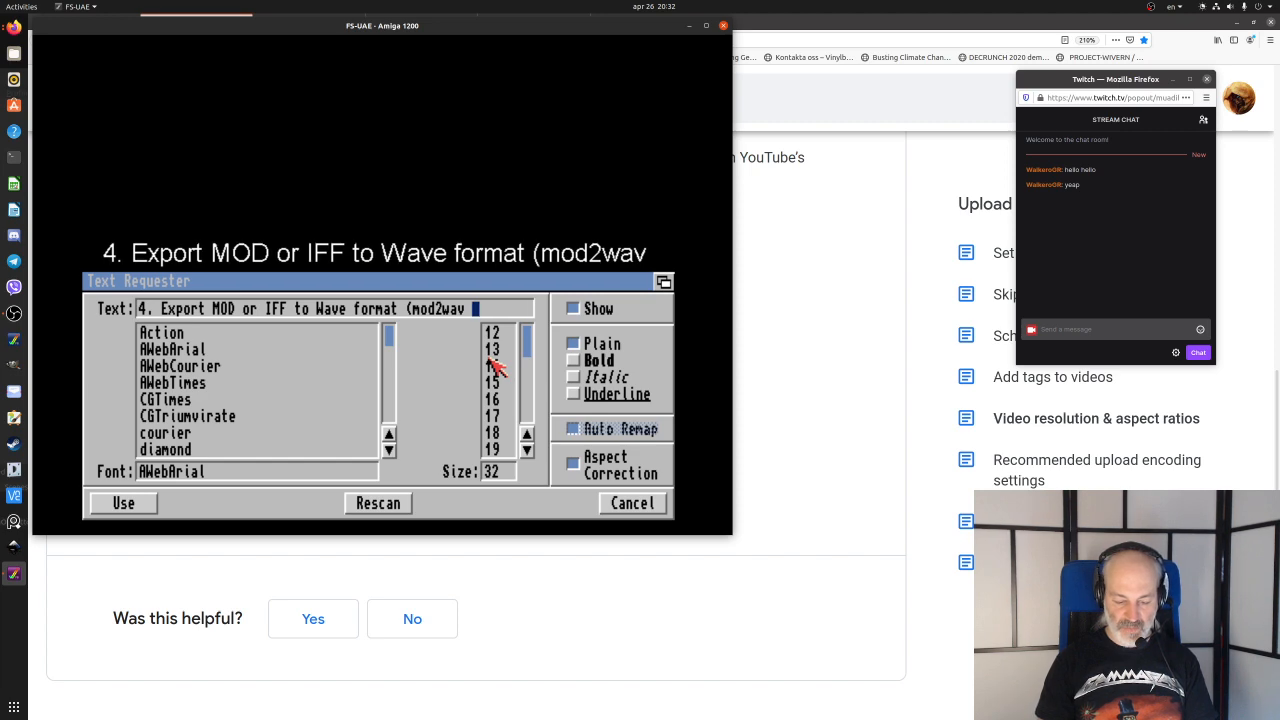
type(" program")
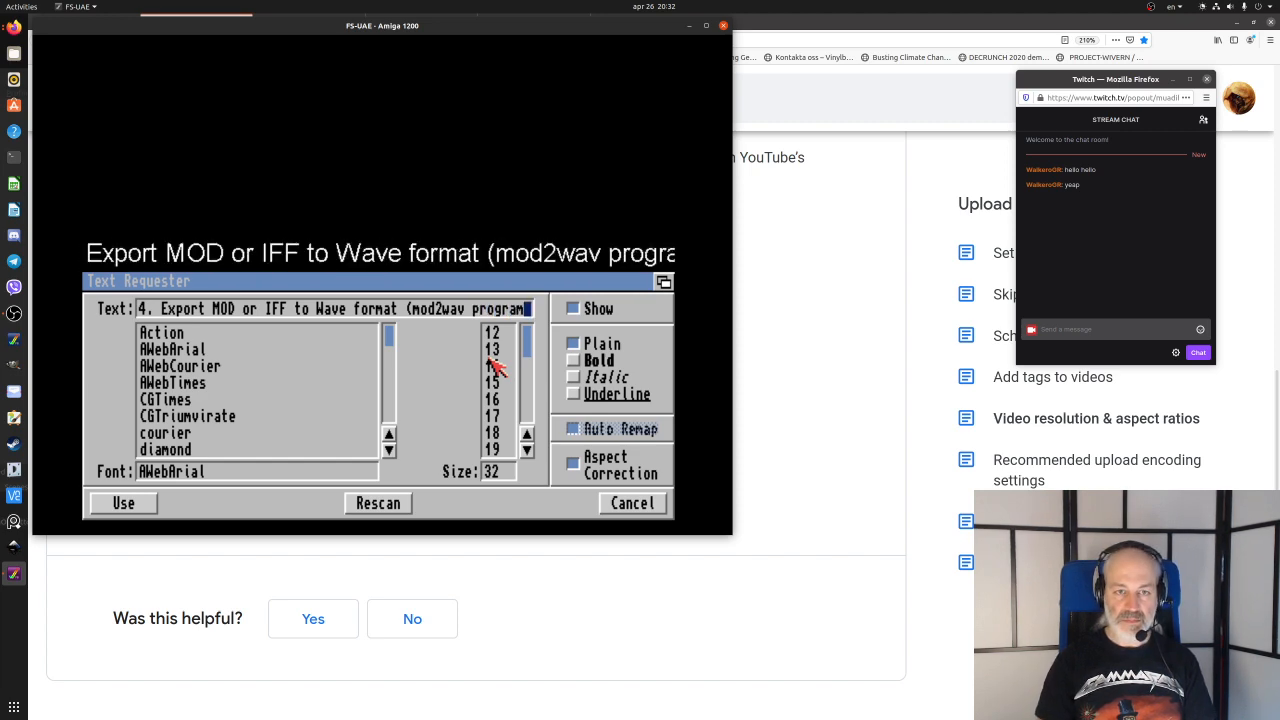
type(")")
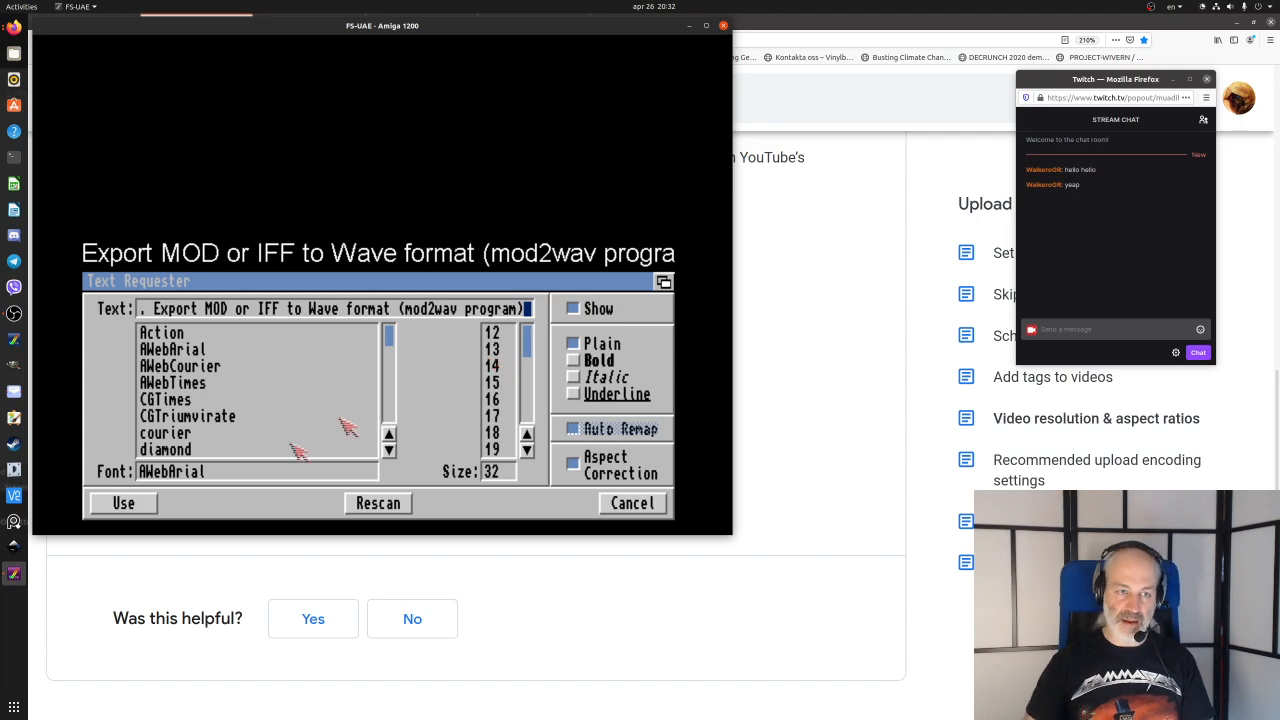
left_click(125, 504)
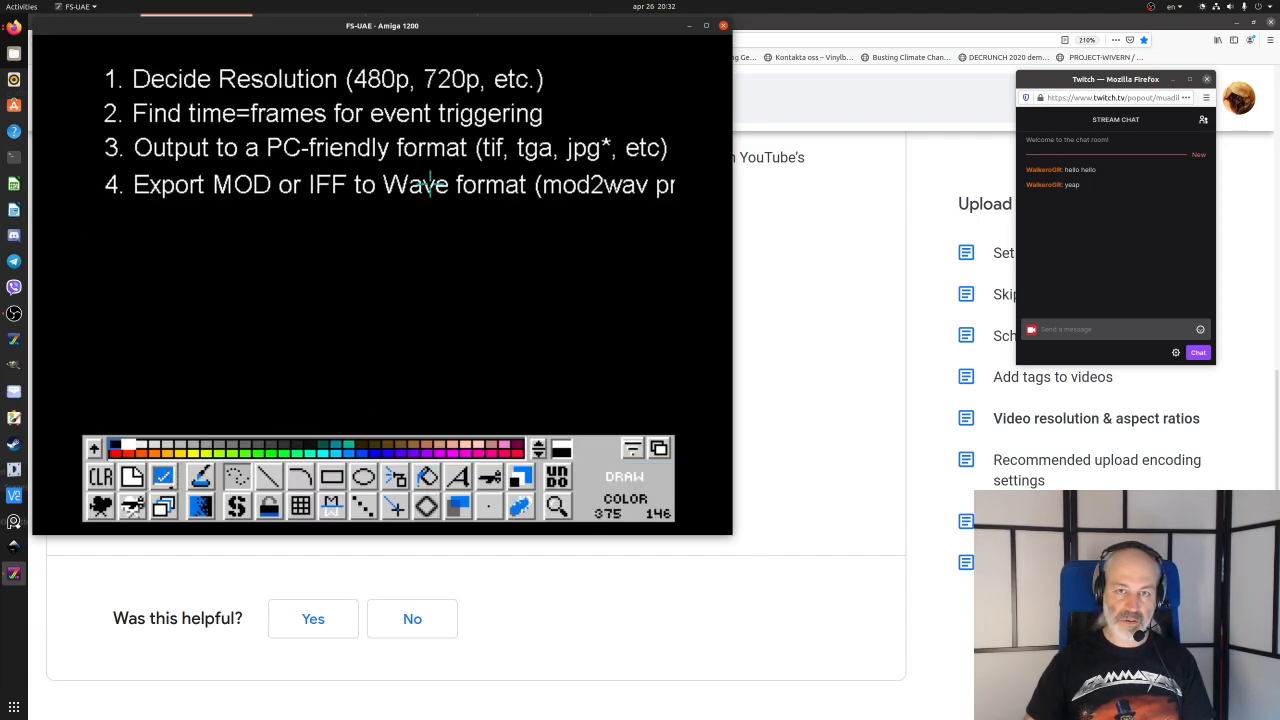
- Shorten the fourth line's note to "(mod2wav)" and place the line directly below the third one
left_click(466, 474)
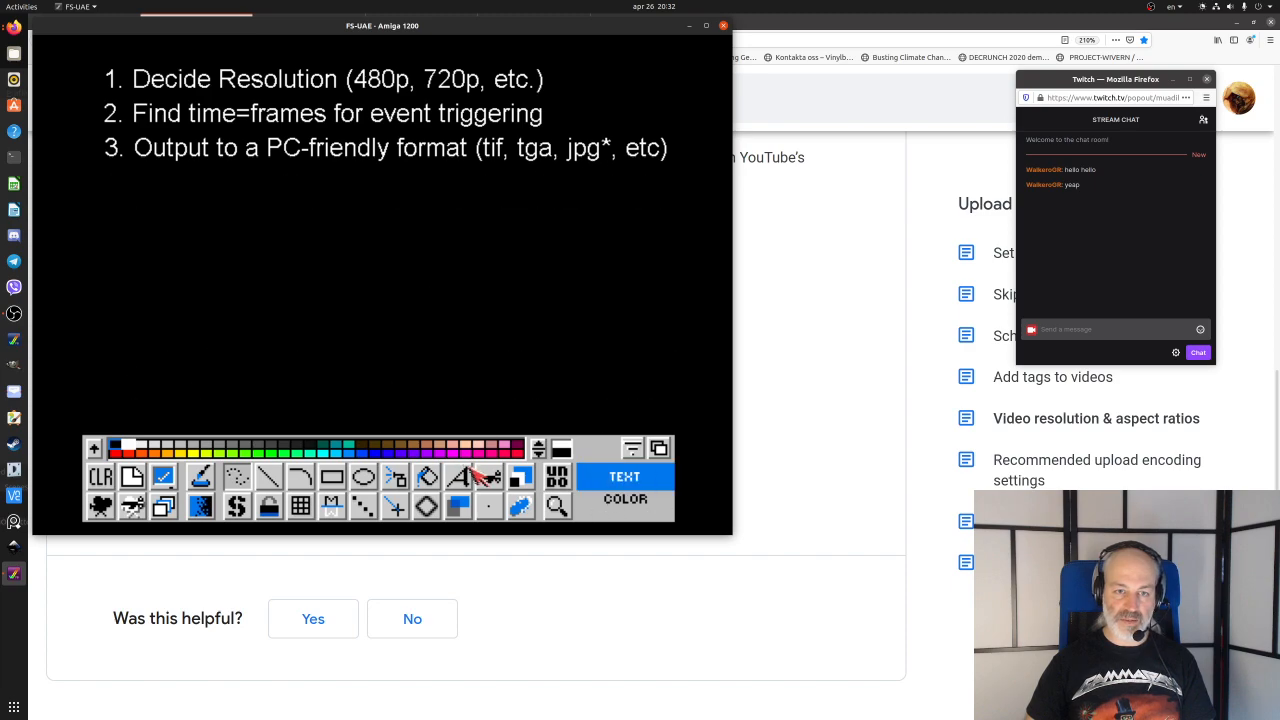
key("Left")
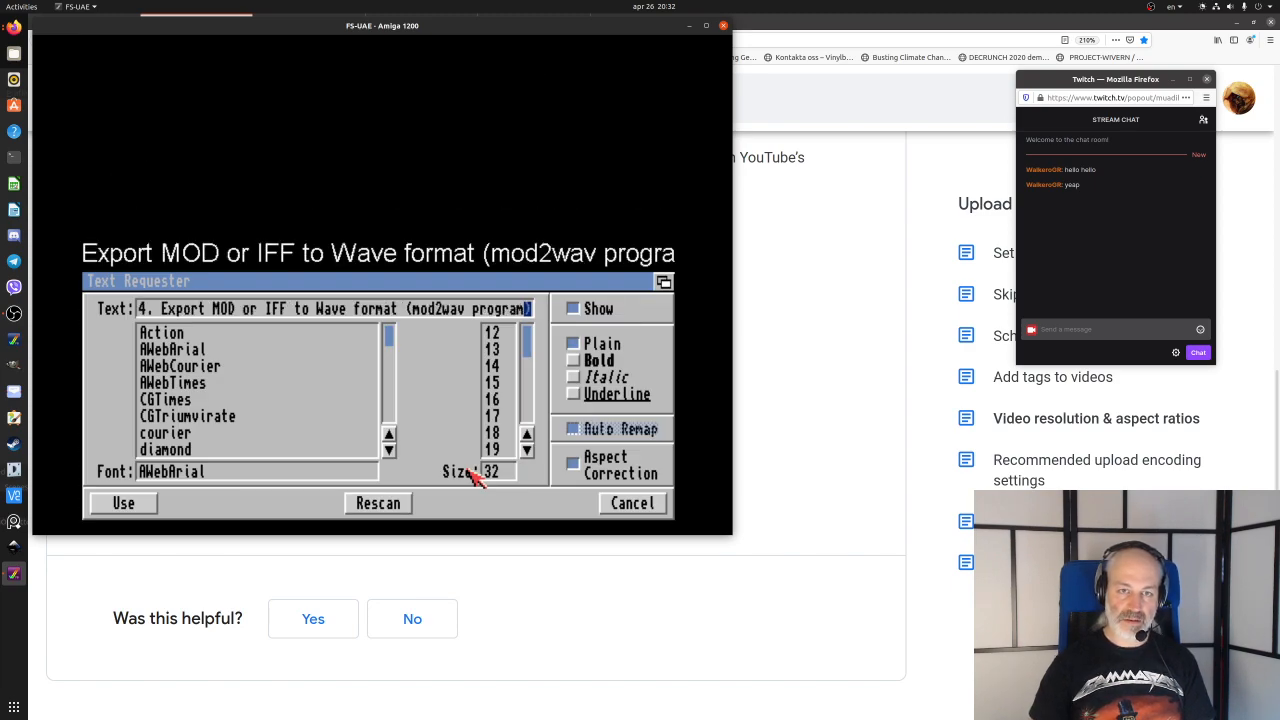
key("BackSpace")
key("BackSpace")
key("BackSpace")
key("BackSpace")
key("BackSpace")
key("BackSpace")
key("BackSpace")
key("BackSpace")
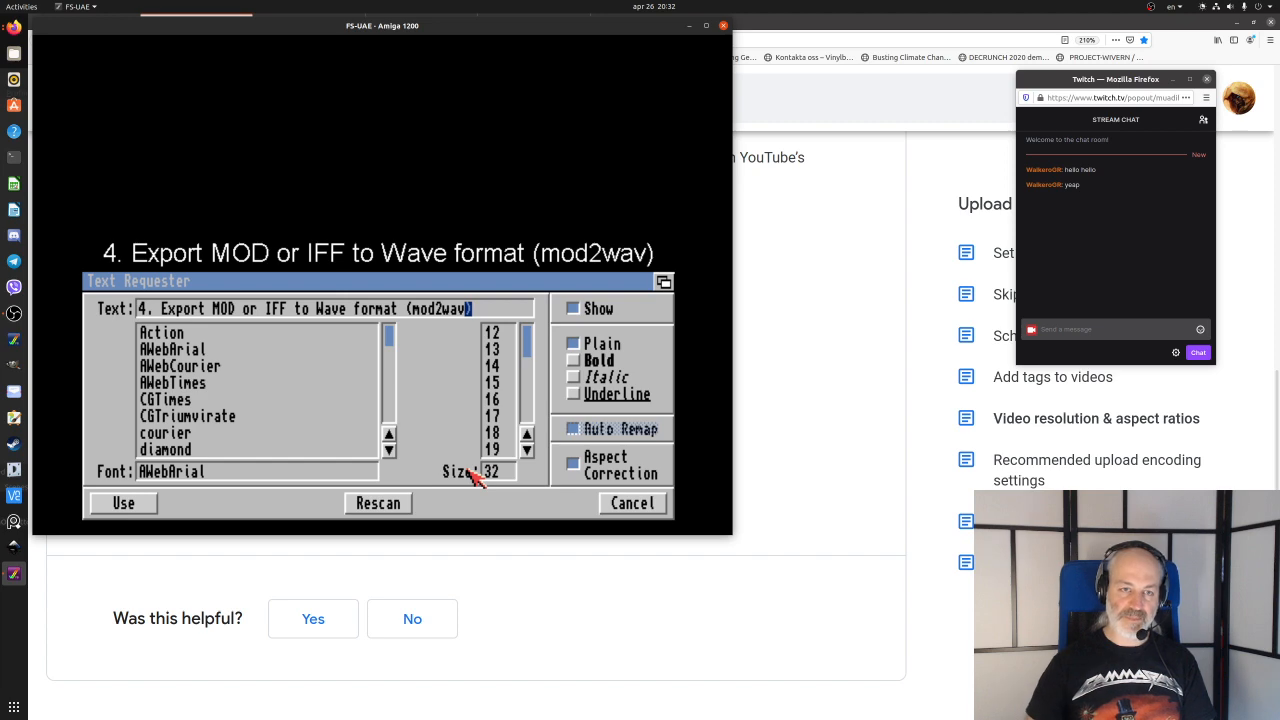
left_click(124, 503)
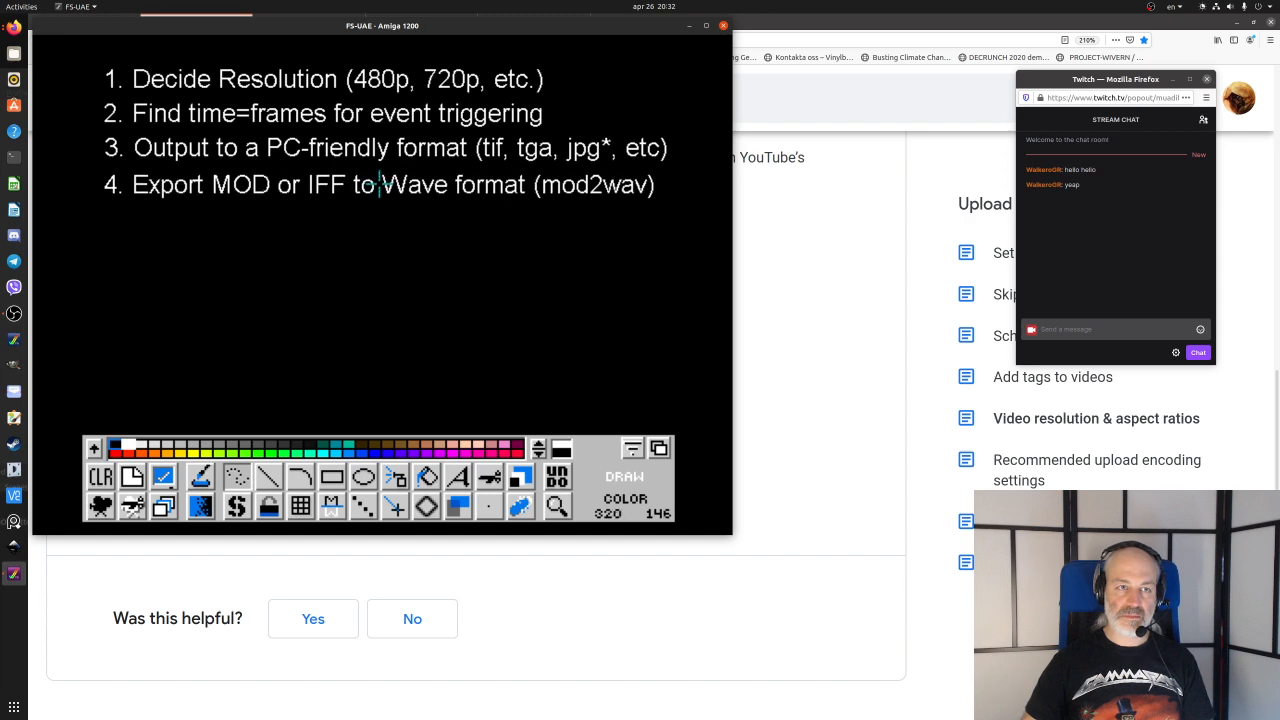
left_click(378, 184)
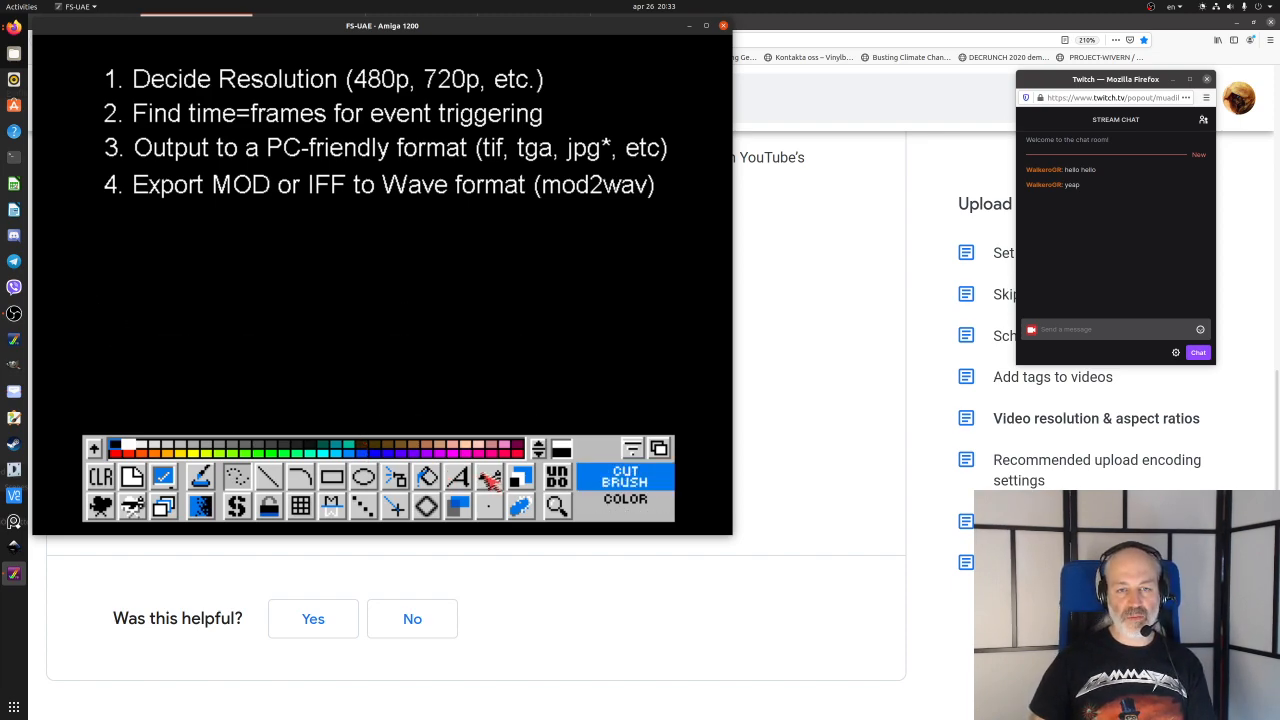
- Reopen the text requester and clear the fourth line's text from the entry
left_click(461, 477)
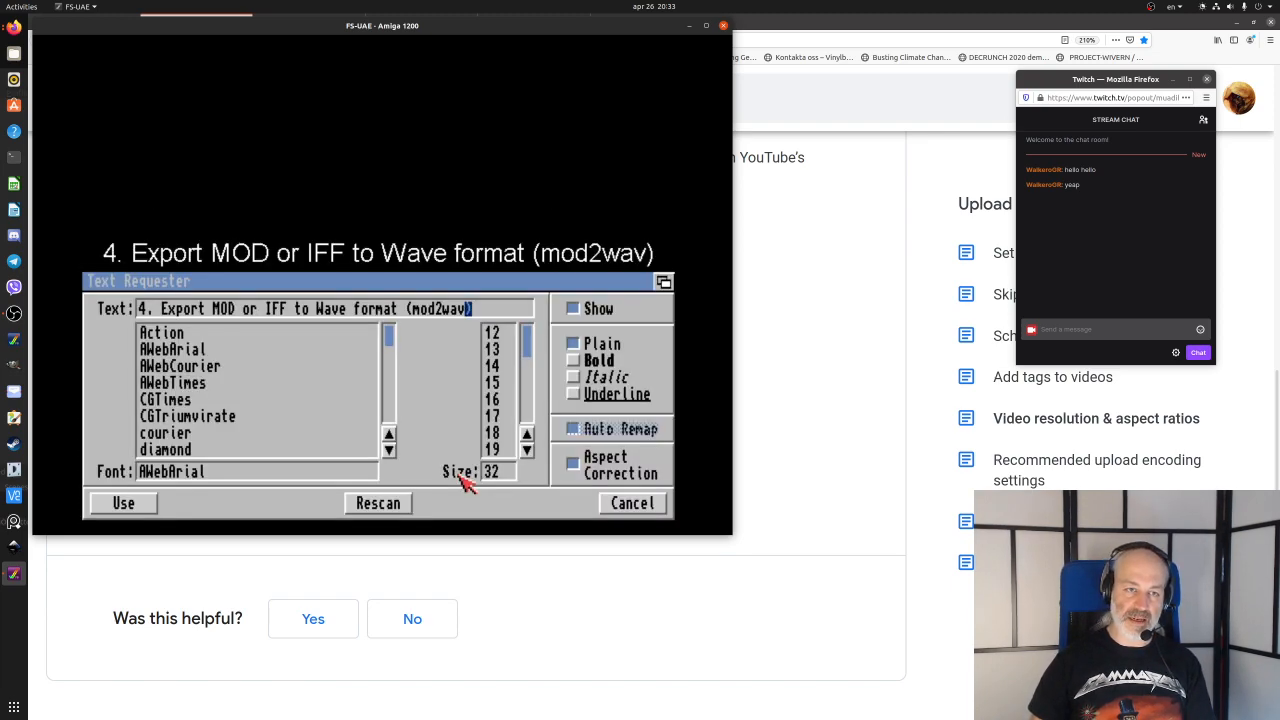
key("BackSpace")
key("BackSpace")
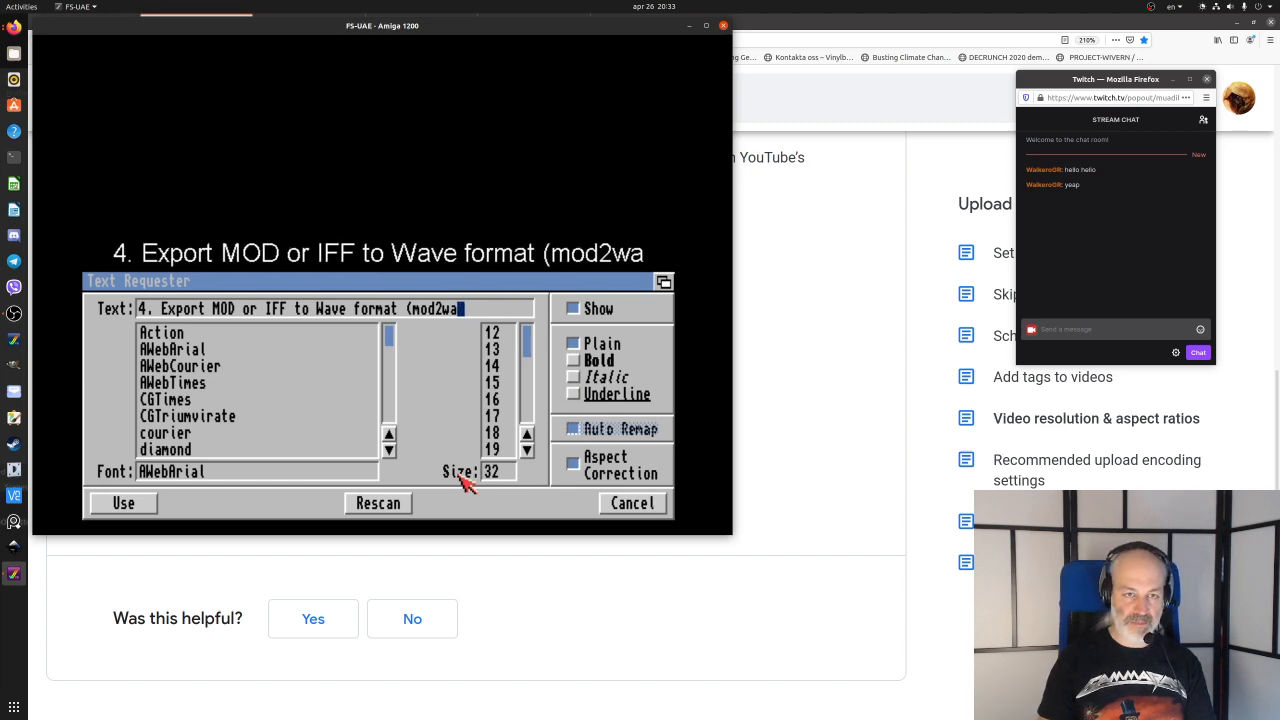
key("BackSpace")
key("BackSpace")
key("BackSpace")
key("BackSpace")
key("BackSpace")
key("BackSpace")
key("BackSpace")
key("BackSpace")
key("BackSpace")
key("BackSpace")
key("BackSpace")
key("BackSpace")
key("BackSpace")
key("BackSpace")
key("BackSpace")
key("BackSpace")
key("BackSpace")
key("BackSpace")
key("BackSpace")
key("BackSpace")
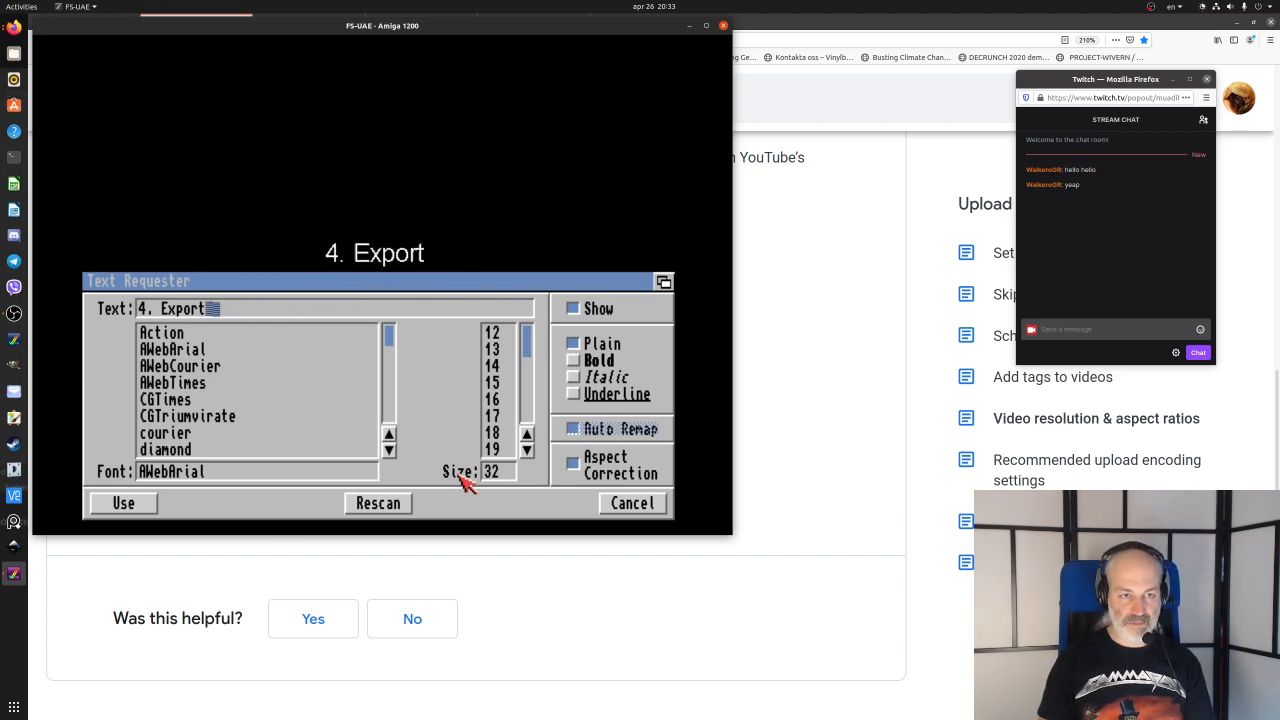
key("BackSpace")
key("BackSpace")
key("BackSpace")
key("BackSpace")
key("BackSpace")
key("BackSpace")
key("BackSpace")
key("BackSpace")
key("BackSpace")
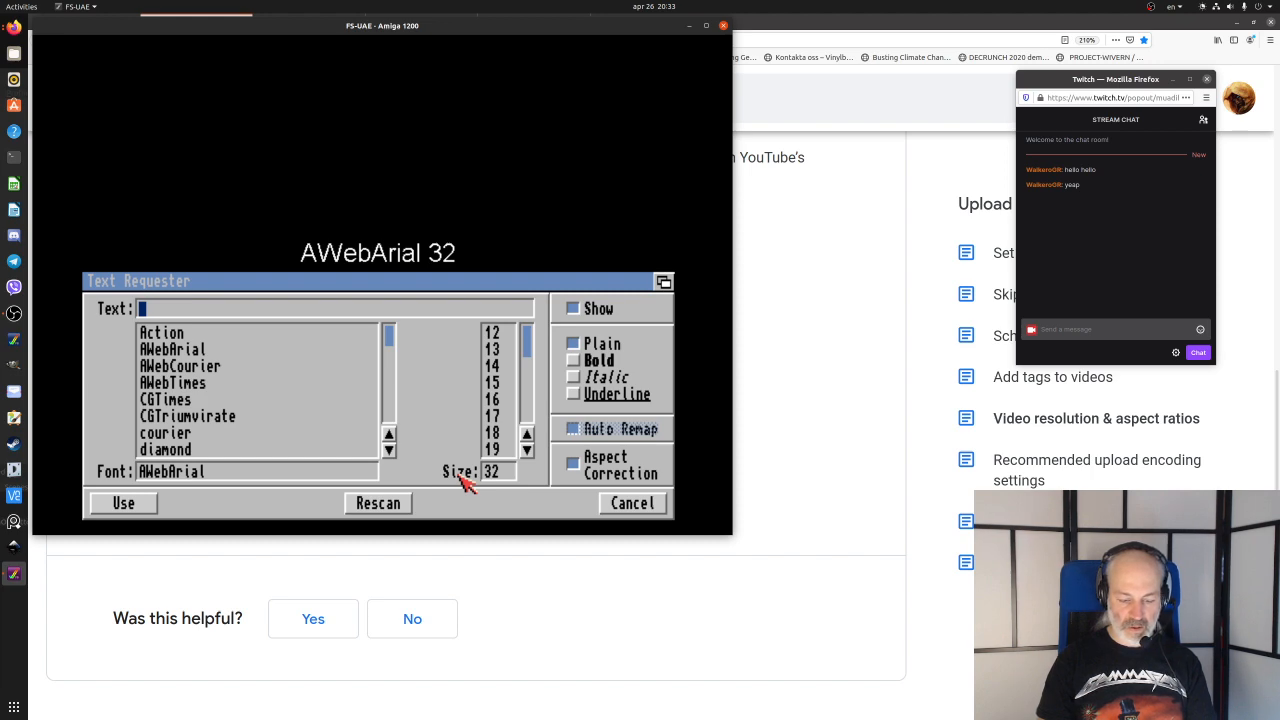
- Enter the fifth list line as "5. Download FFMPEG" and place it directly below the fourth line
type("5.")
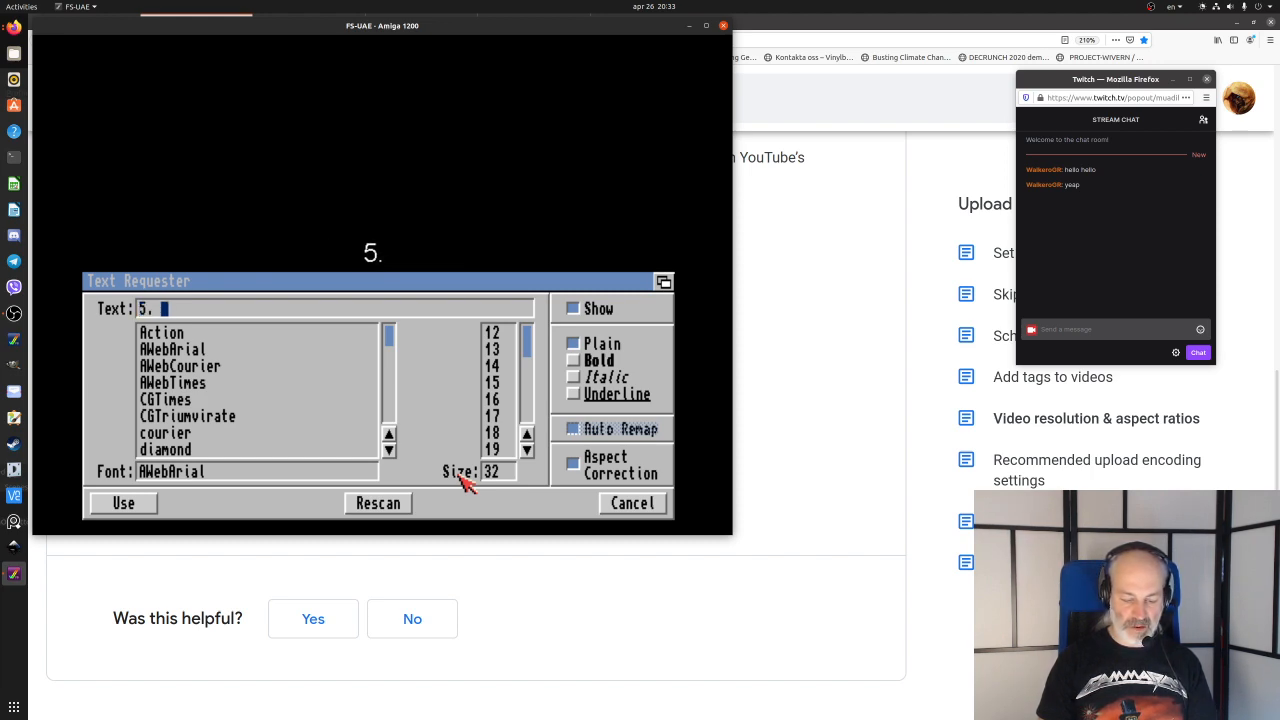
type("Download F")
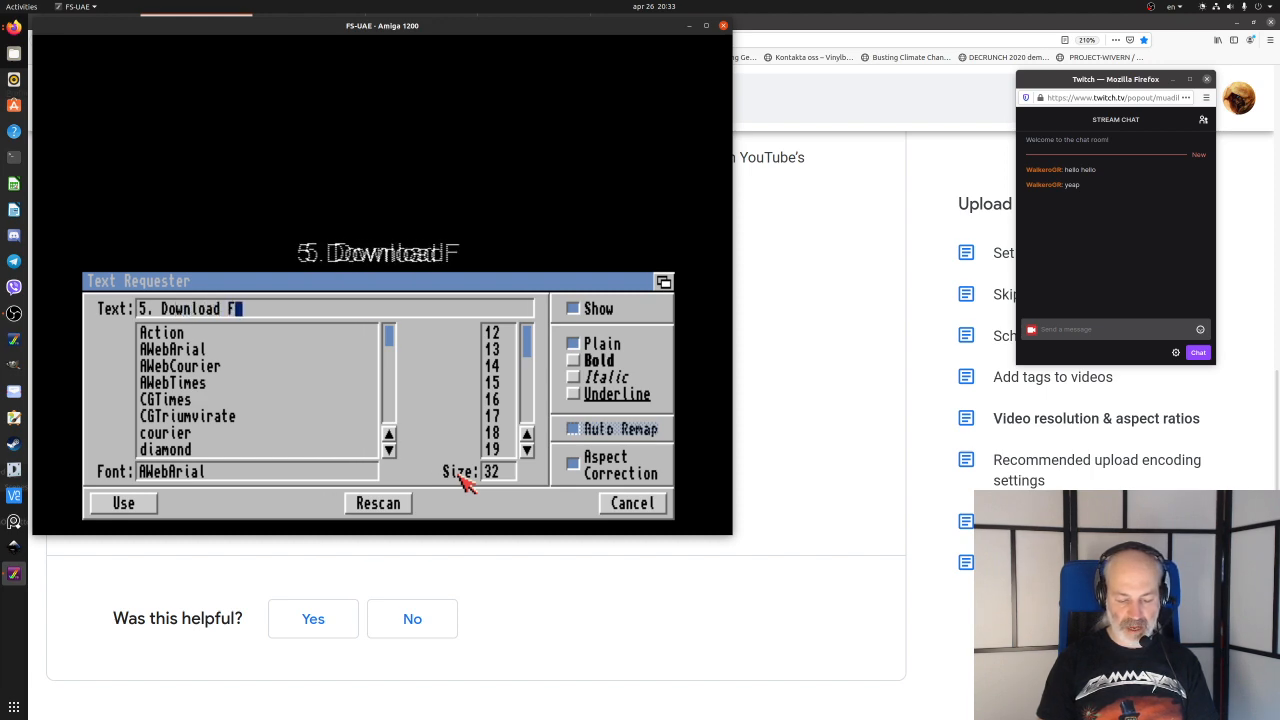
type("FMPEG")
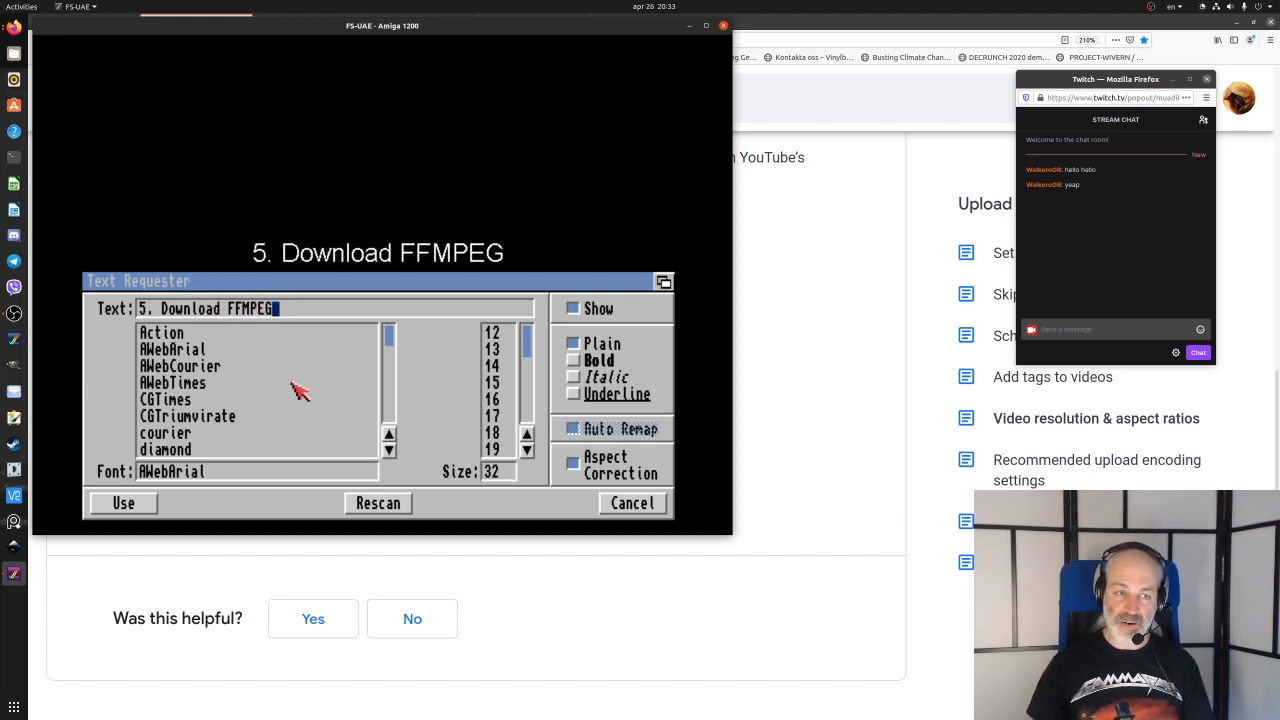
left_click(148, 503)
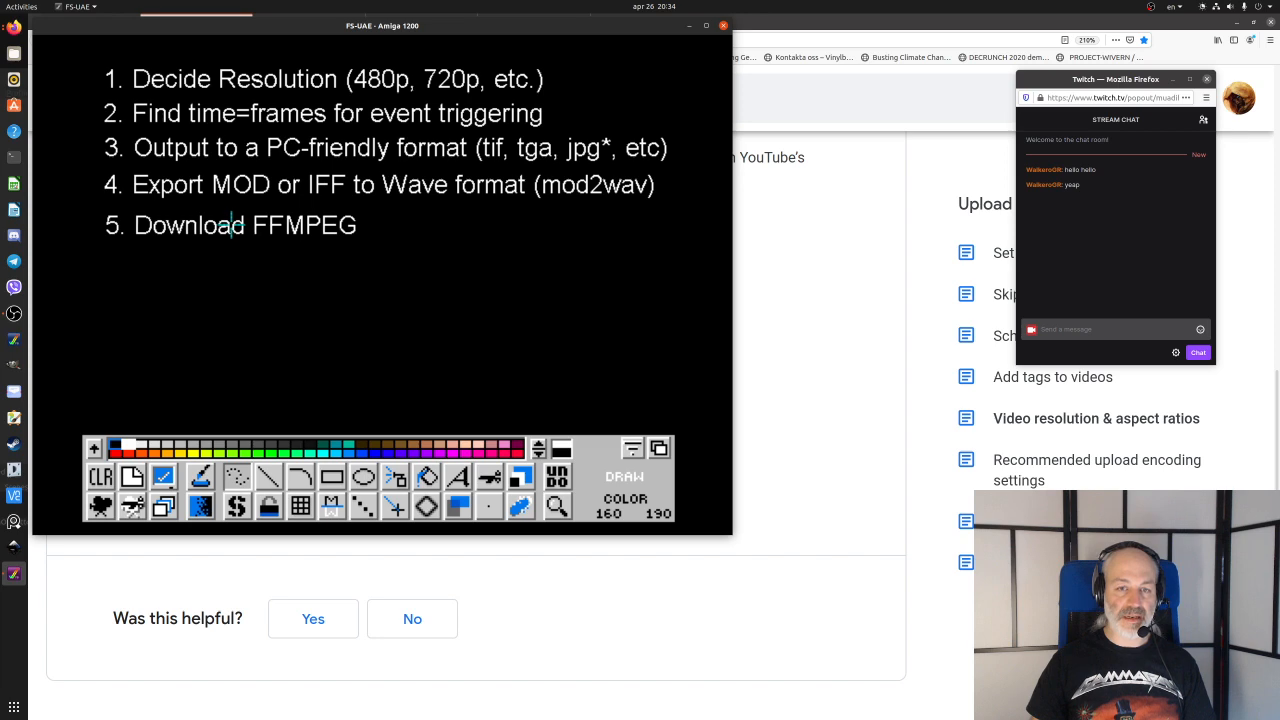
left_click(231, 226)
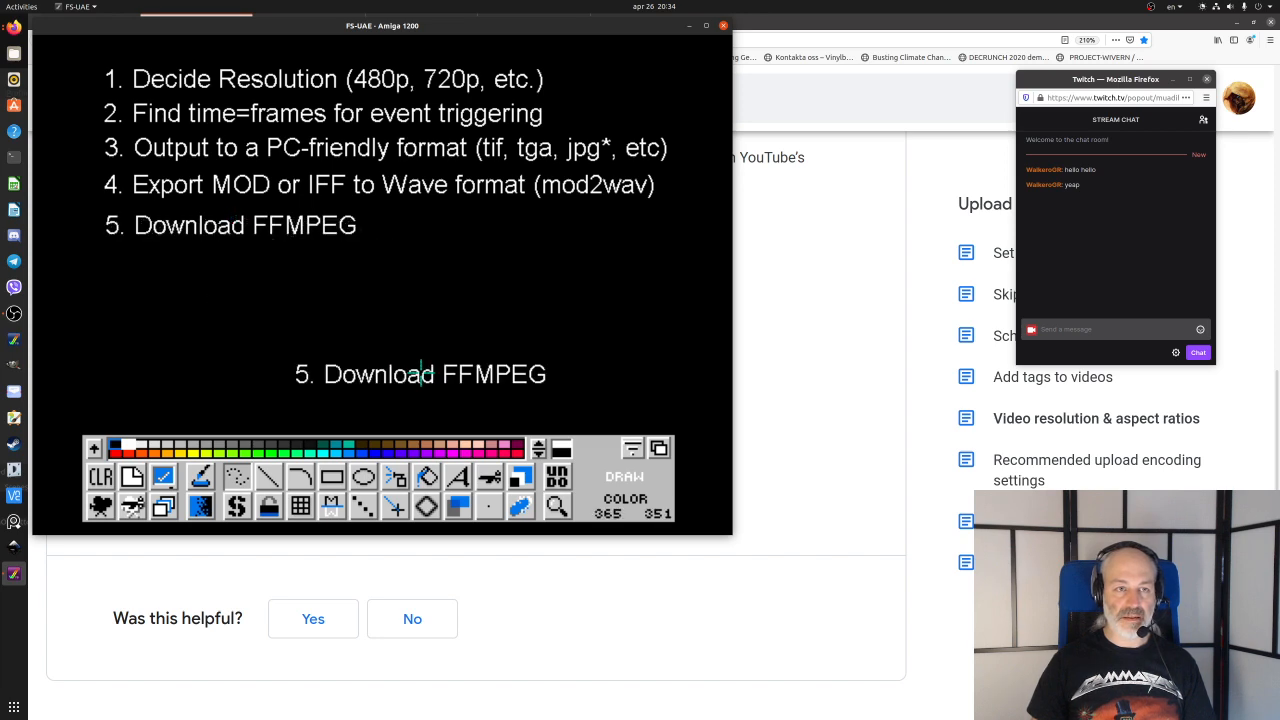
- Reopen the text requester, change the fifth line's text to "5. Download Audacity" and accept it as the brush
left_click(468, 480)
key("BackSpace")
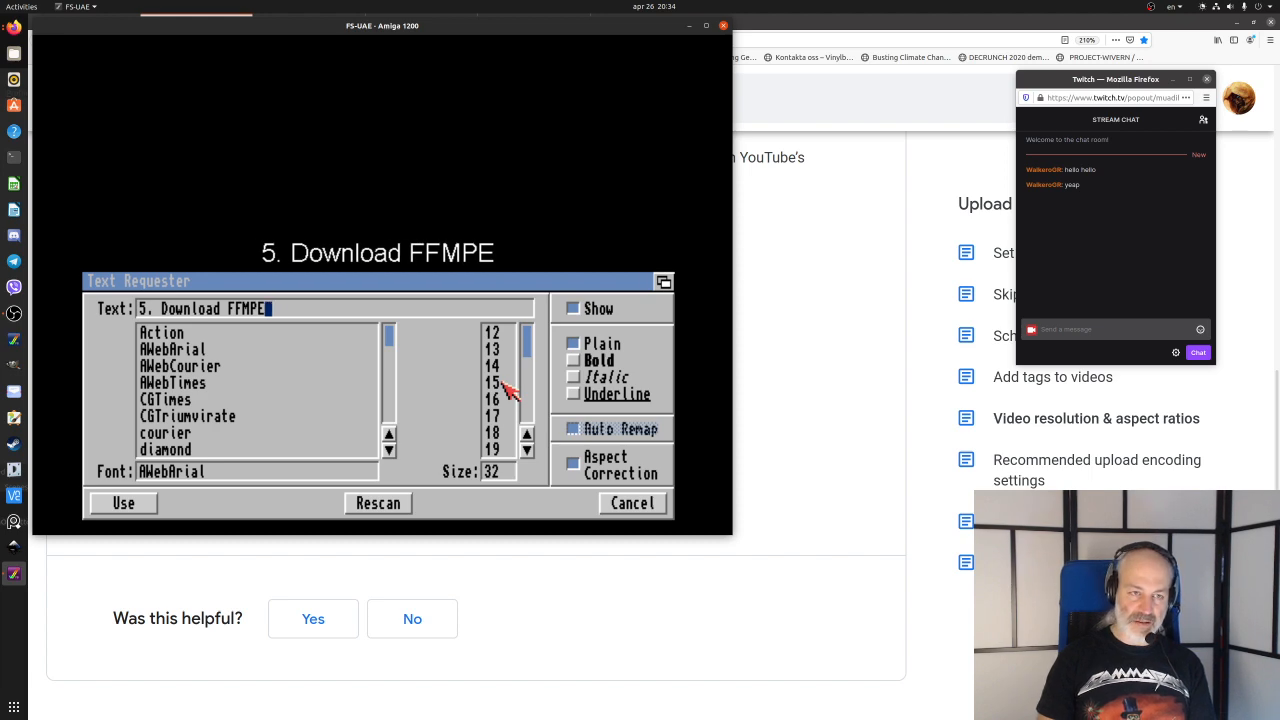
key("BackSpace")
key("BackSpace")
key("BackSpace")
key("BackSpace")
key("BackSpace")
key("BackSpace")
key("BackSpace")
key("BackSpace")
key("BackSpace")
key("BackSpace")
key("BackSpace")
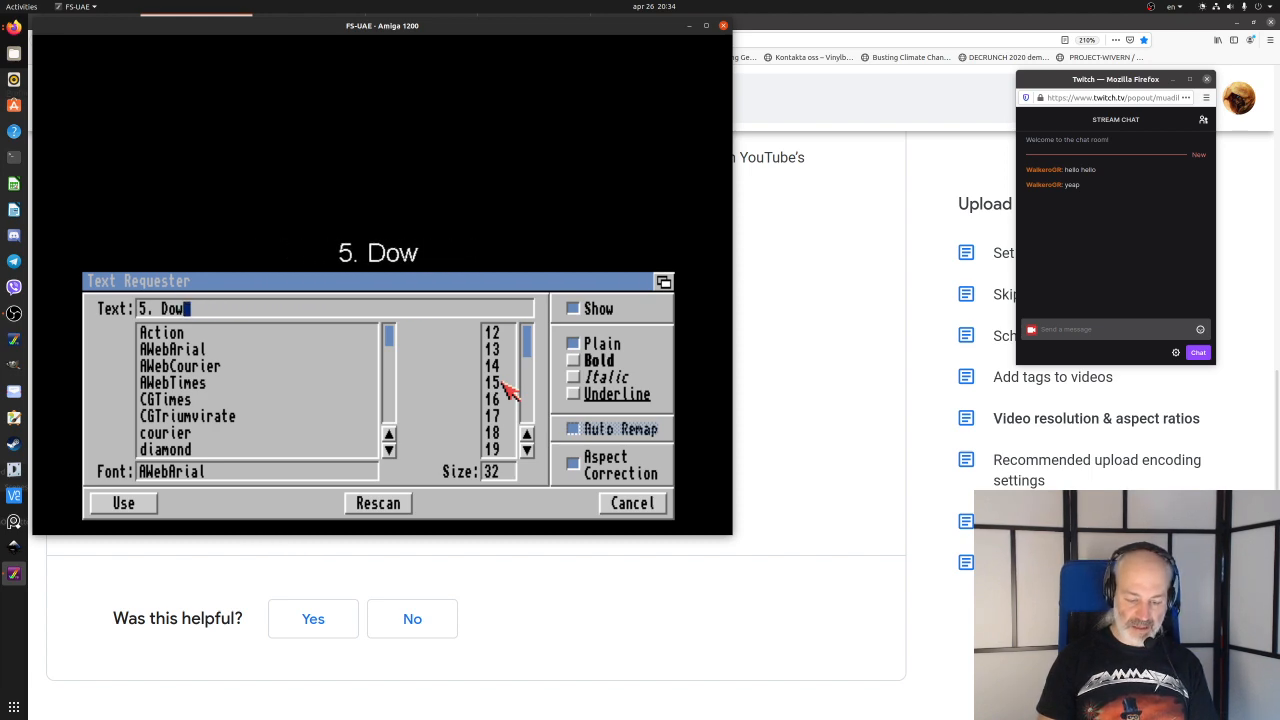
type("nload A")
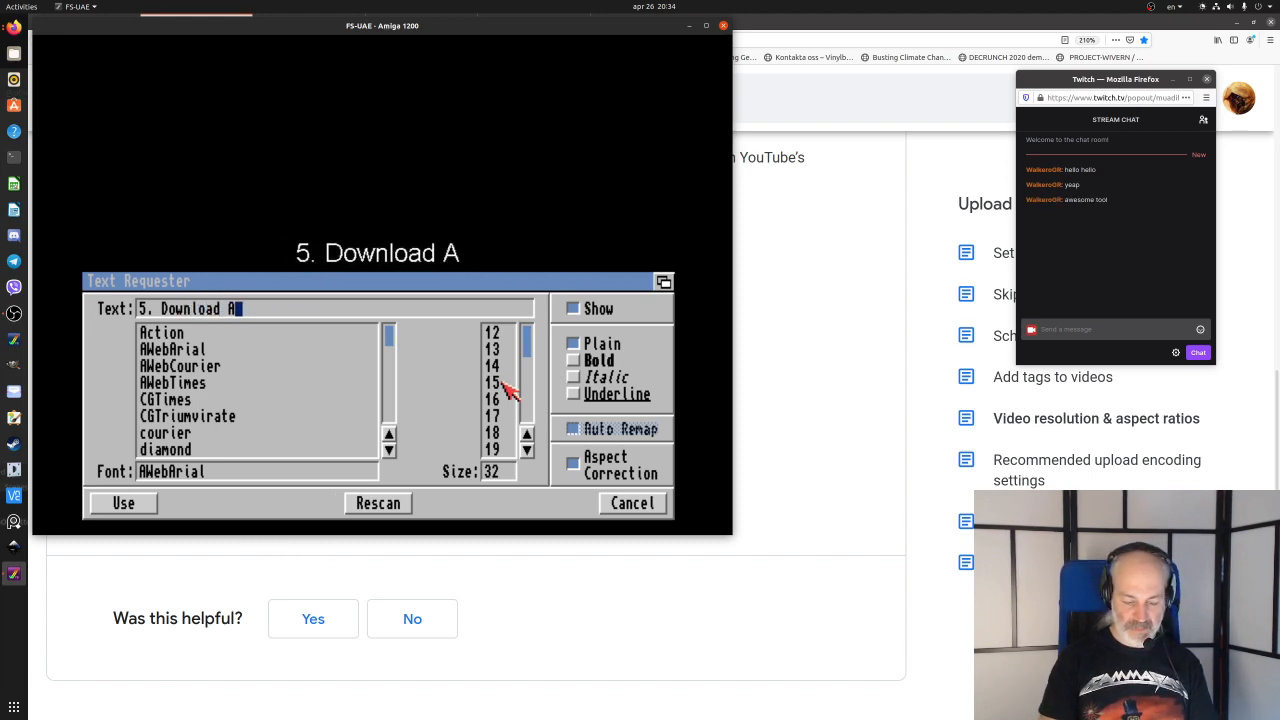
type("udacity")
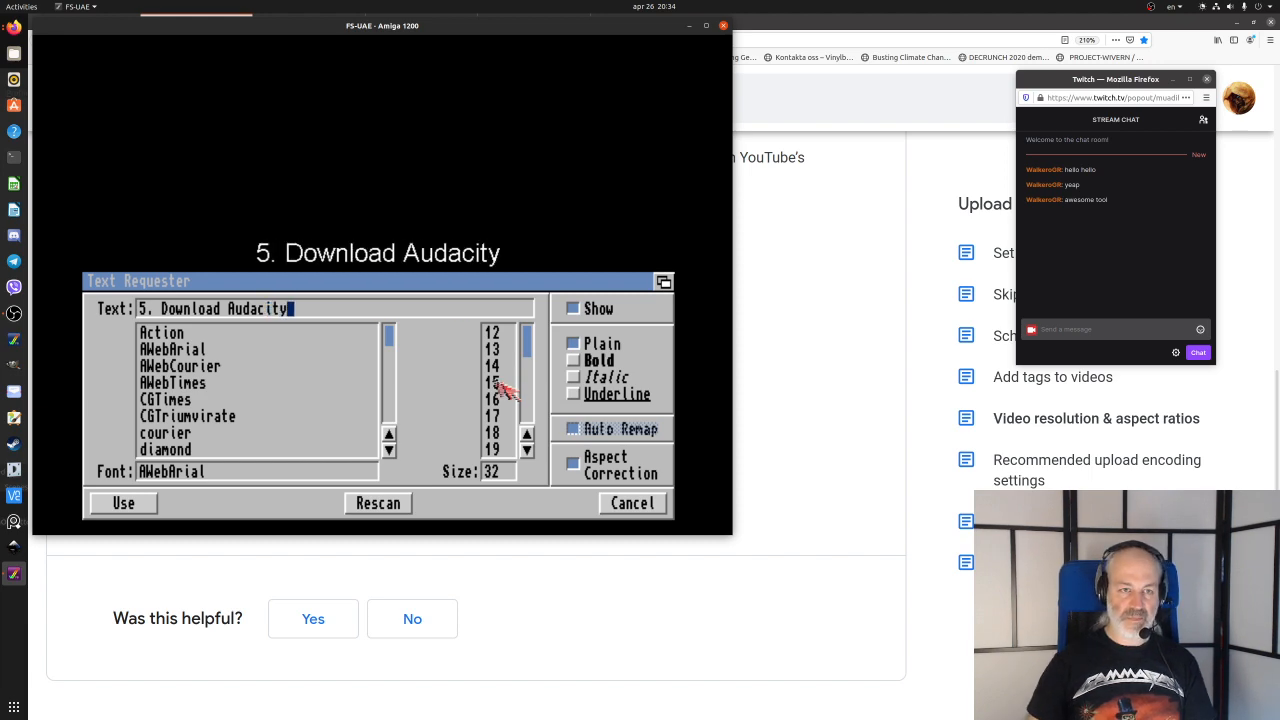
left_click(124, 503)
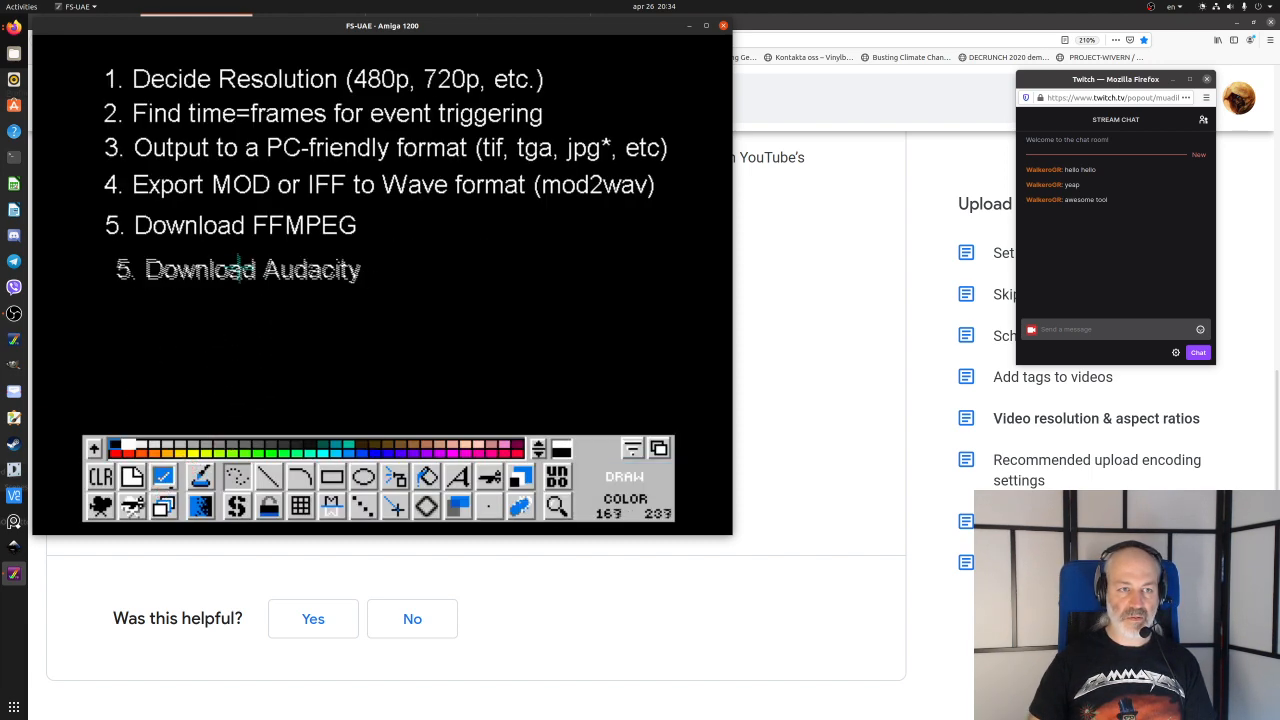
- Renumber the Audacity text to "6. Download Audacity" and place it directly below the fifth list line
left_click(462, 479)
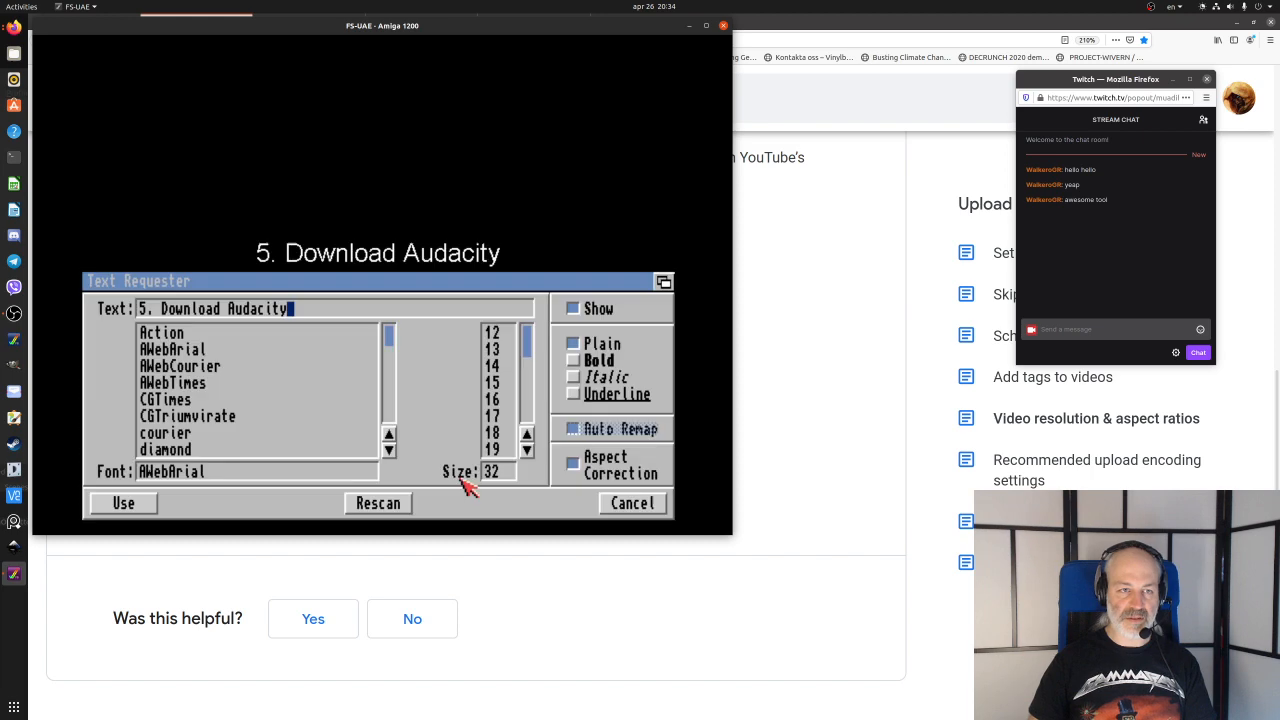
key("shift+Left")
key("Delete")
type("6")
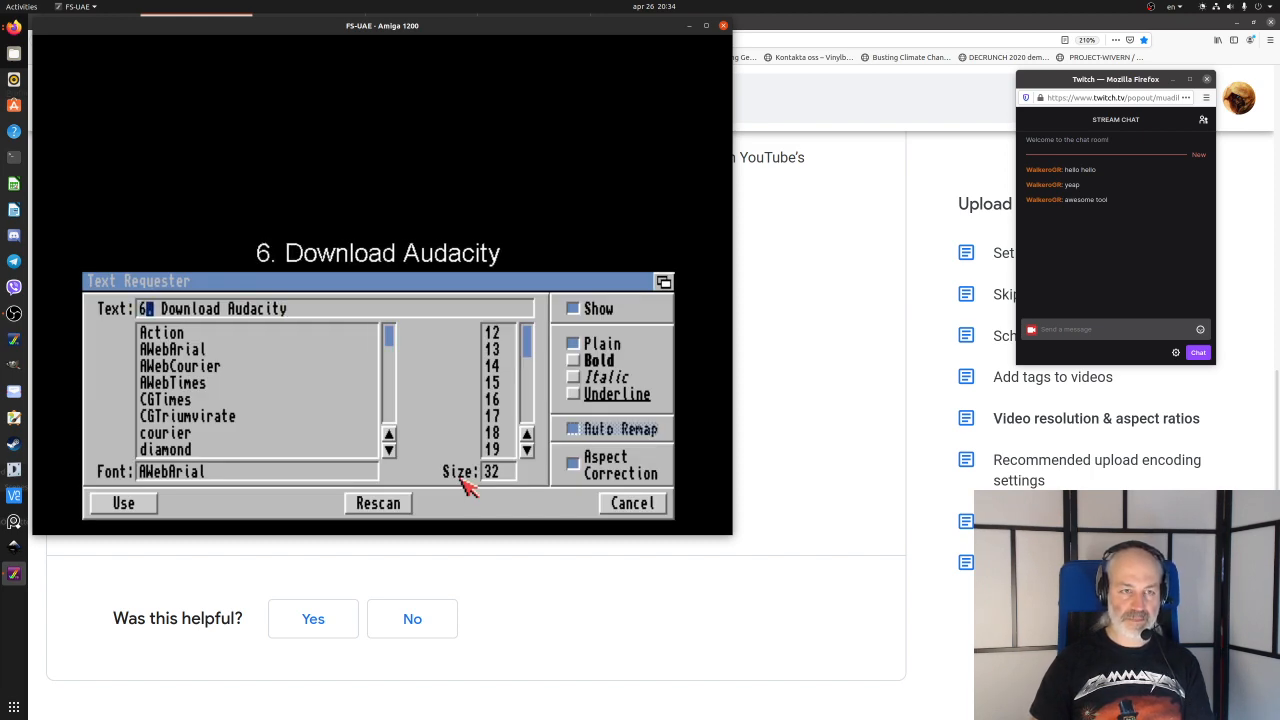
left_click(134, 500)
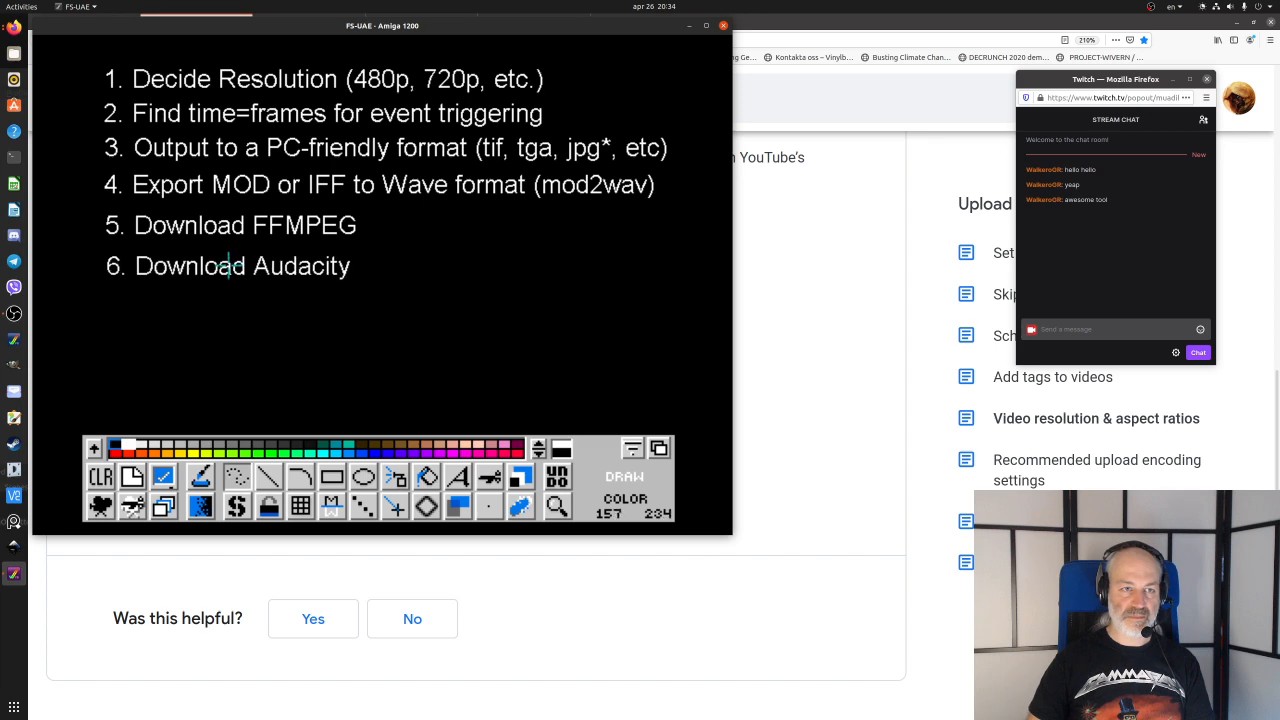
left_click(229, 265)
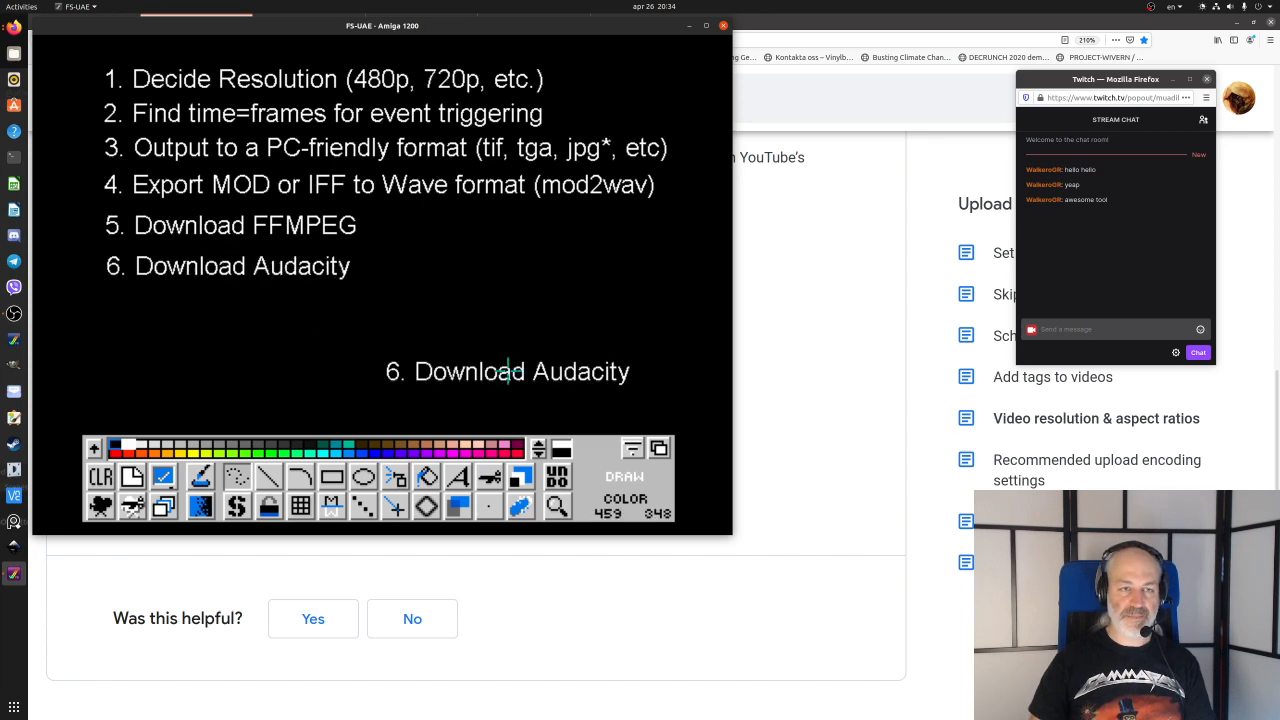
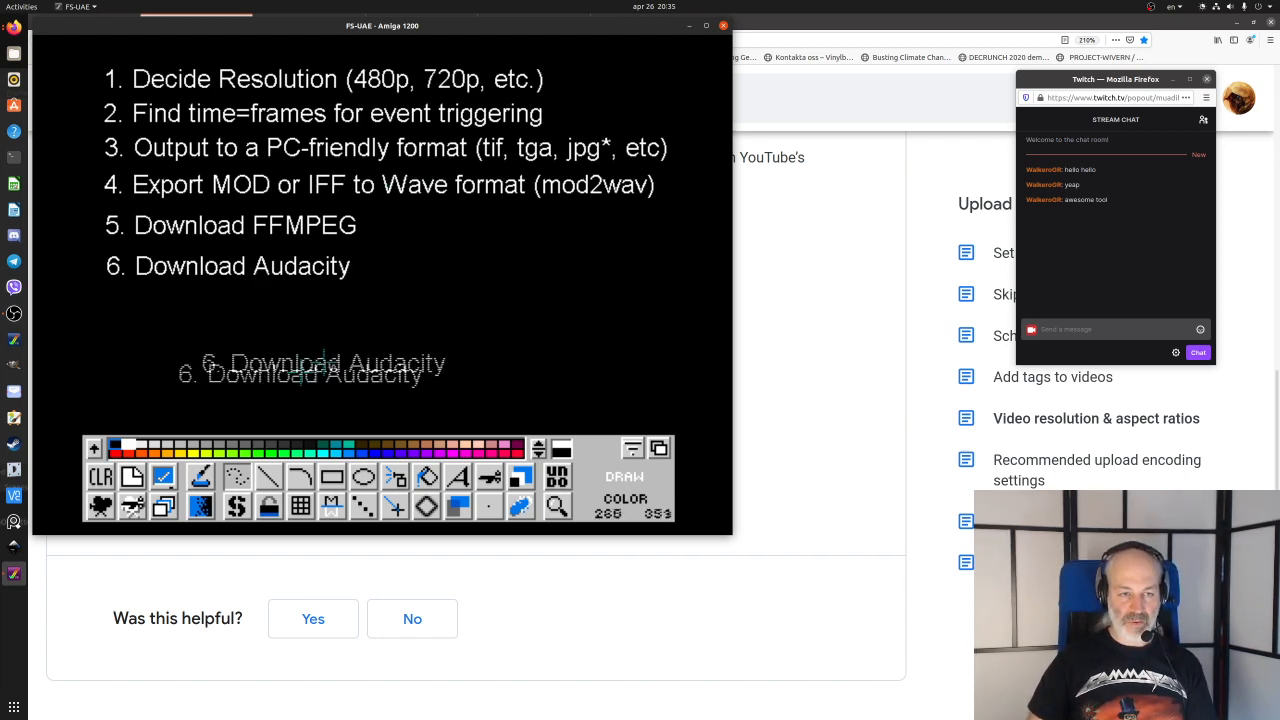
- Reopen the text requester, change the line number to 7 and remove the words "Download Audacity"
left_click(459, 478)
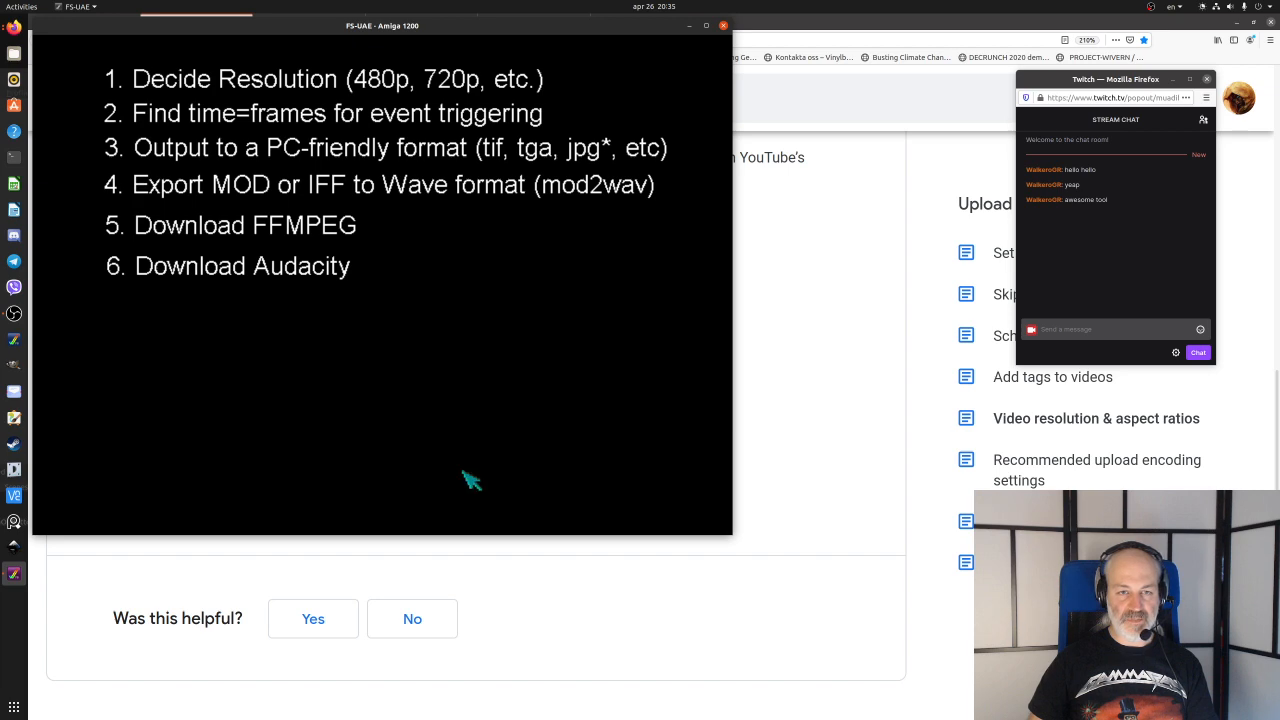
key("BackSpace")
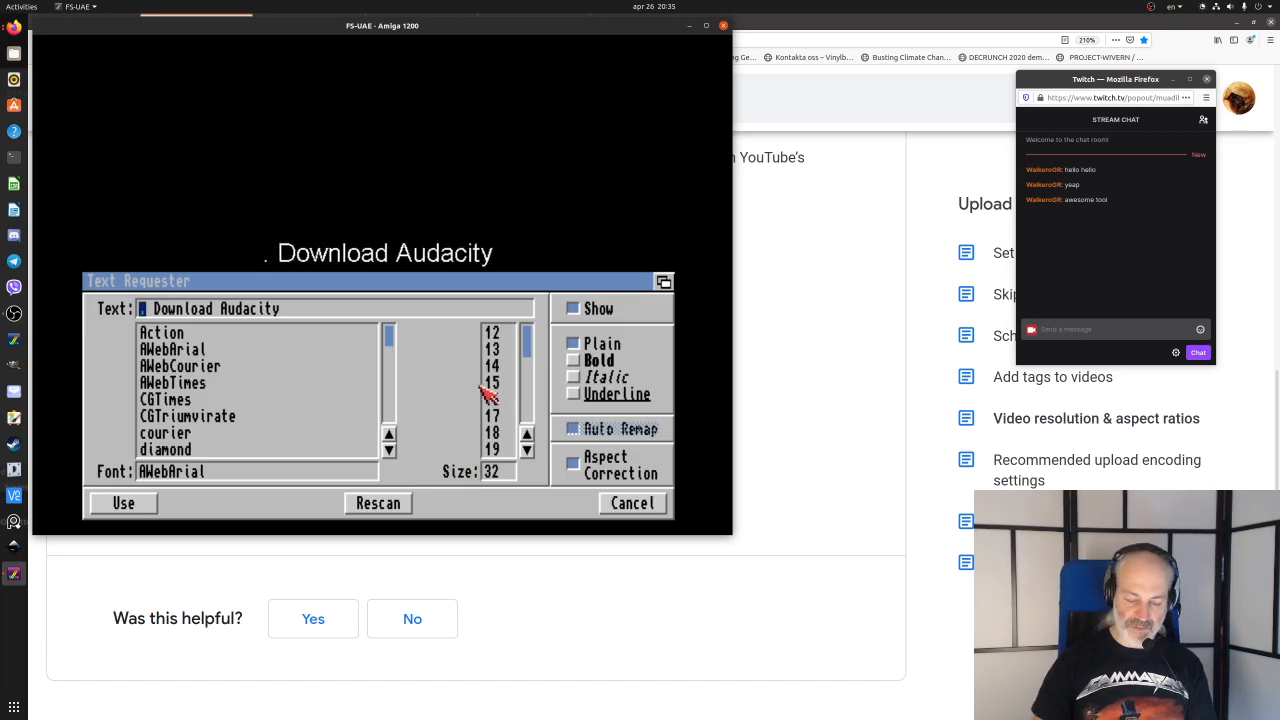
type("7")
key("Right")
key("Right")
key("Delete")
key("Delete")
key("Delete")
key("Delete")
key("Delete")
key("Delete")
key("Delete")
key("Delete")
key("Delete")
key("Delete")
key("Delete")
key("Delete")
key("Delete")
key("Delete")
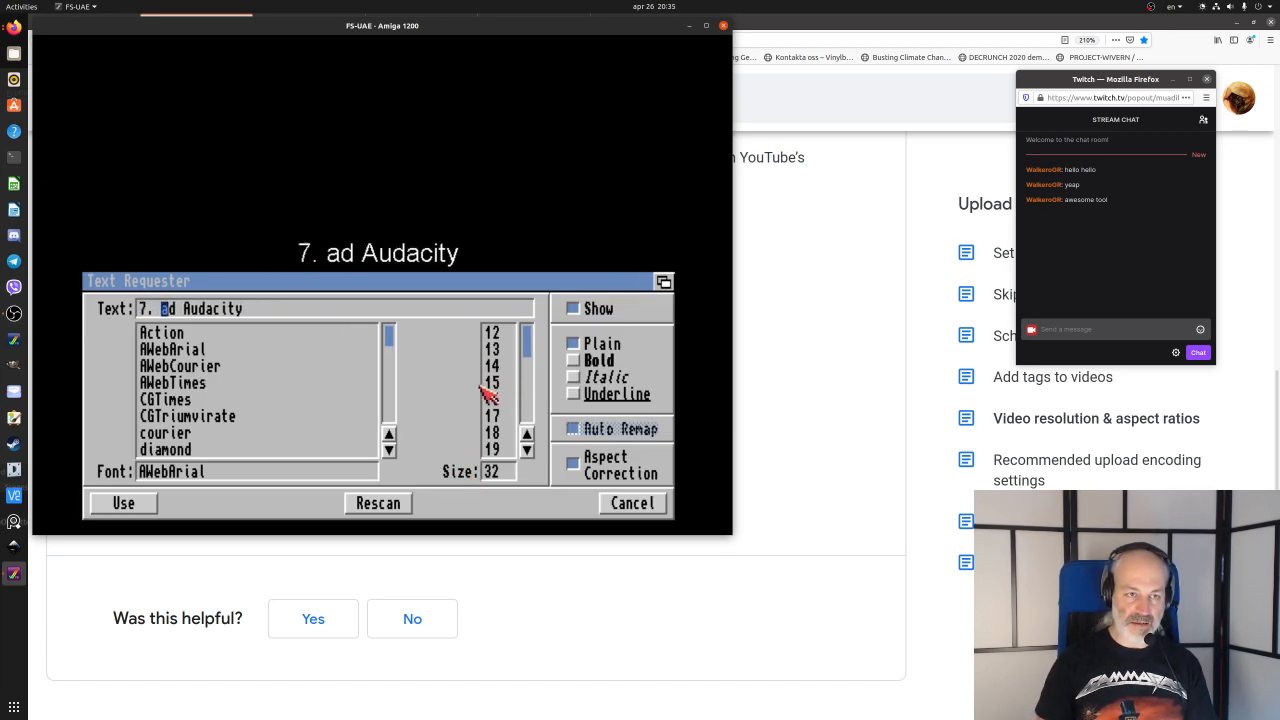
key("Delete")
key("Delete")
key("Delete")
- Complete the seventh list line as "7. Gather frames and sound files in a folder" and place it below the sixth line
type("Gather")
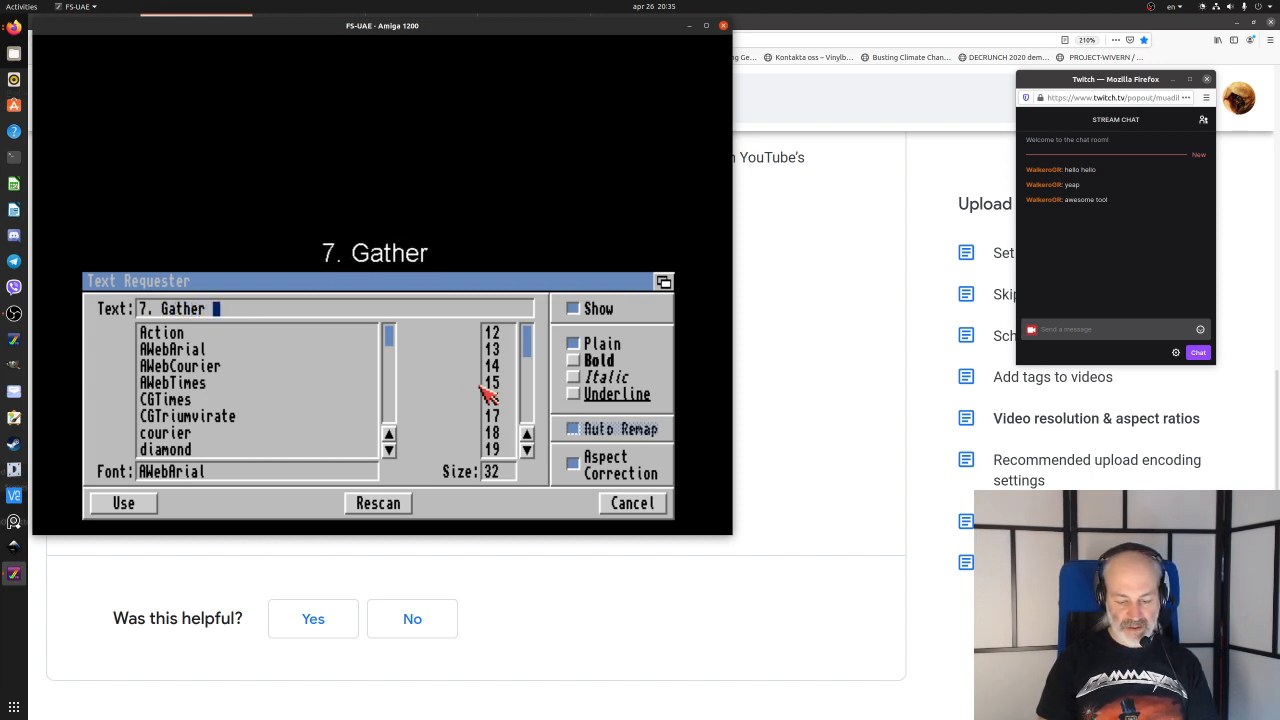
type(" frames")
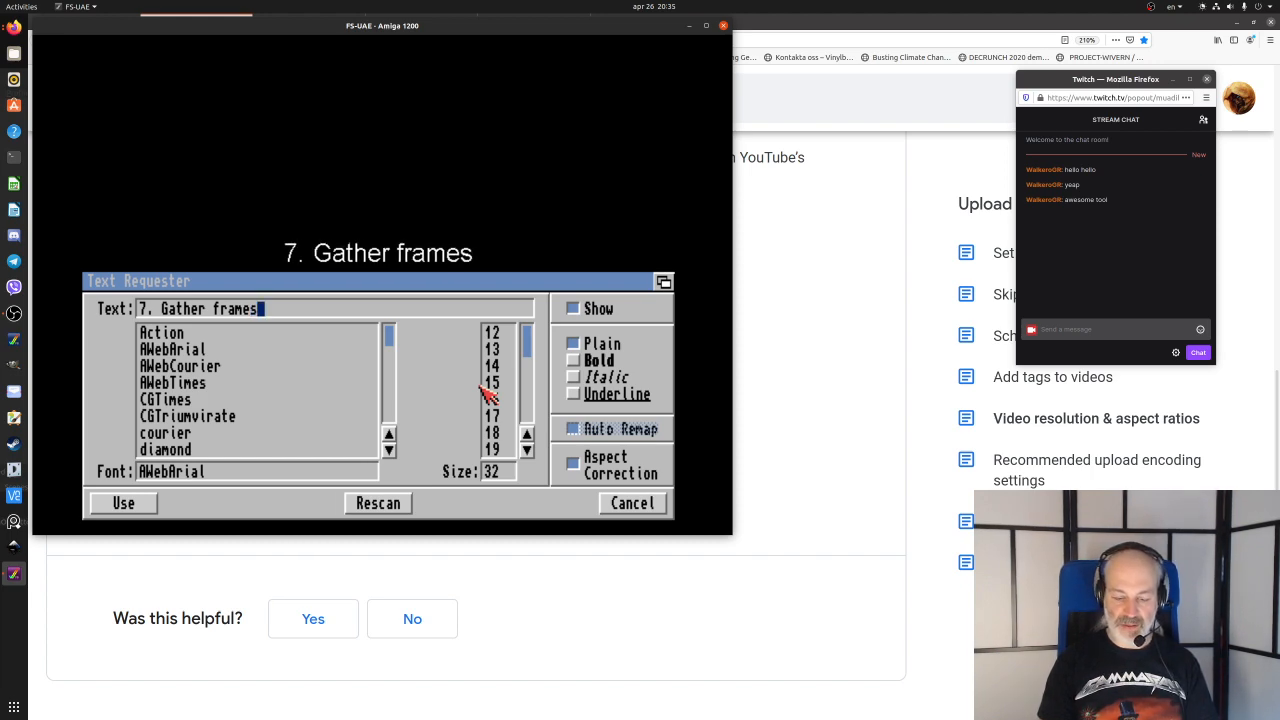
type("and ")
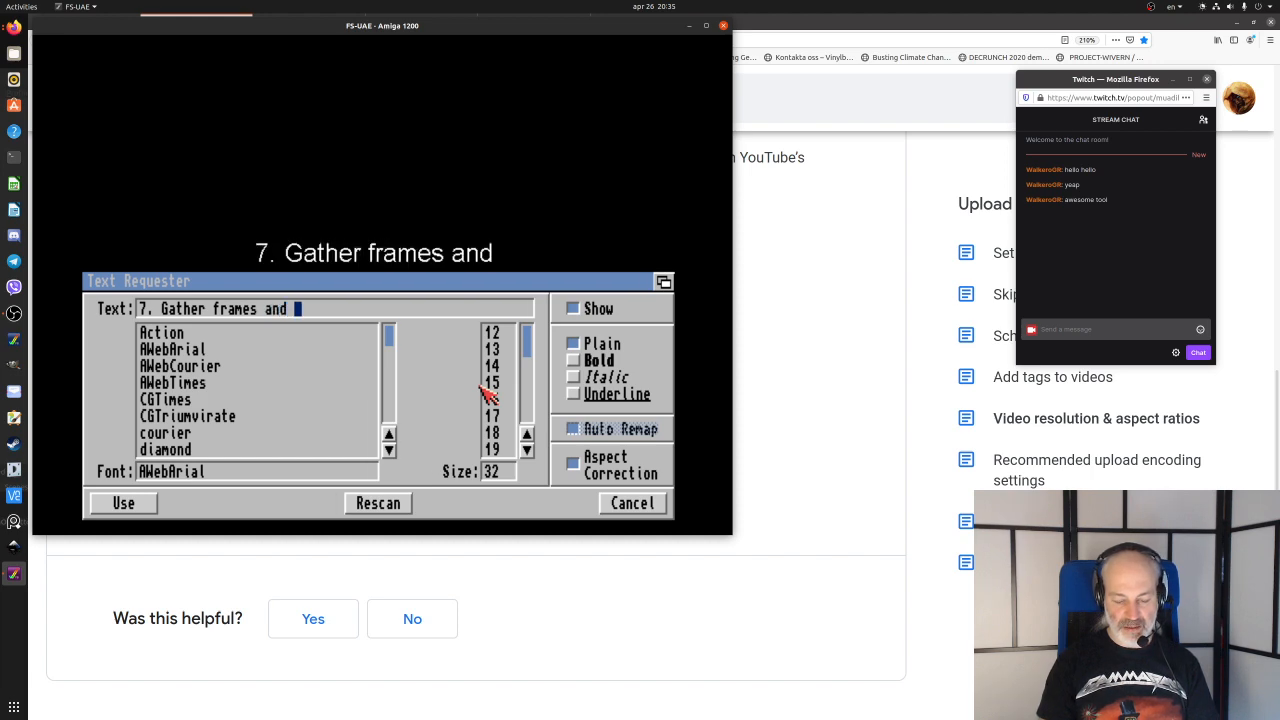
type("sound files")
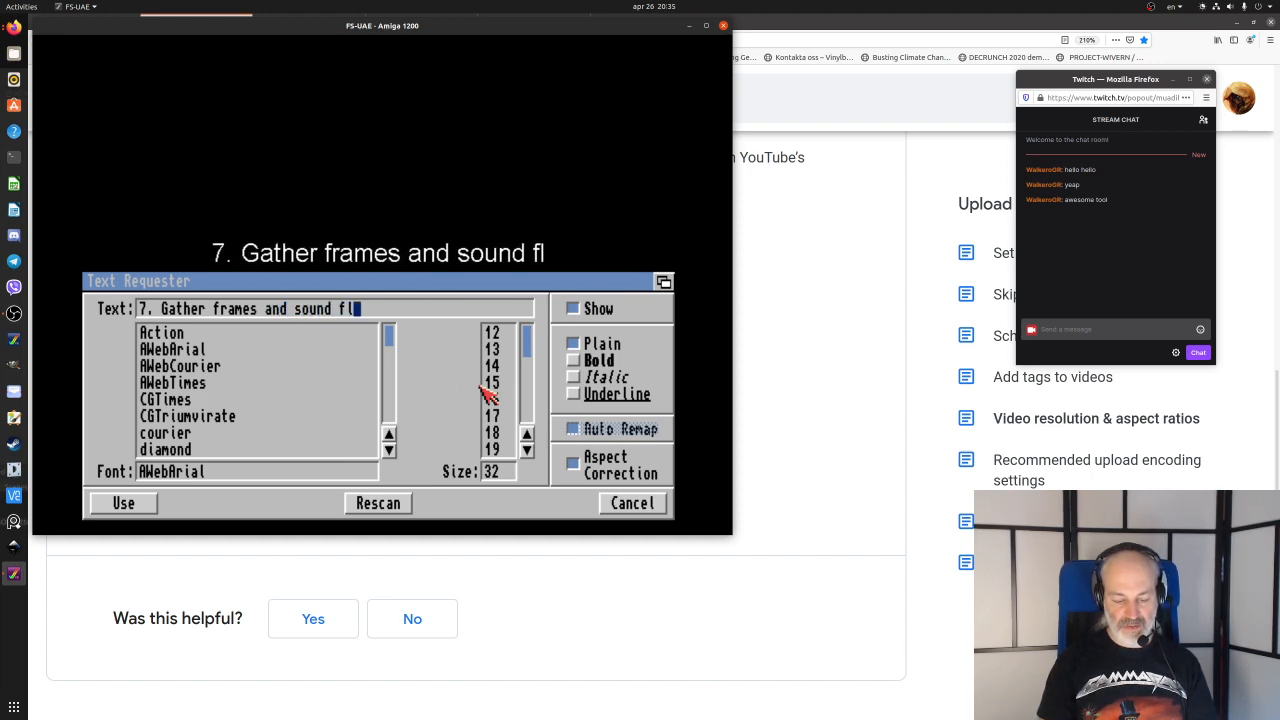
type(" ina f")
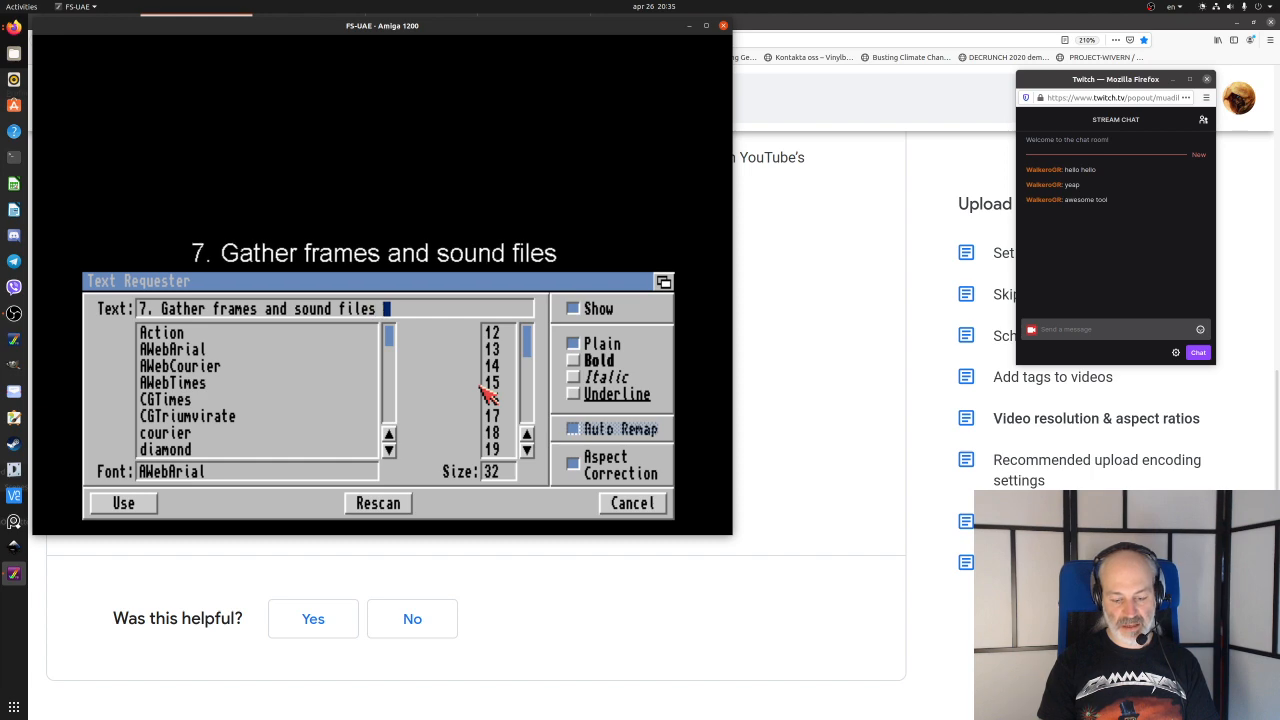
type("older")
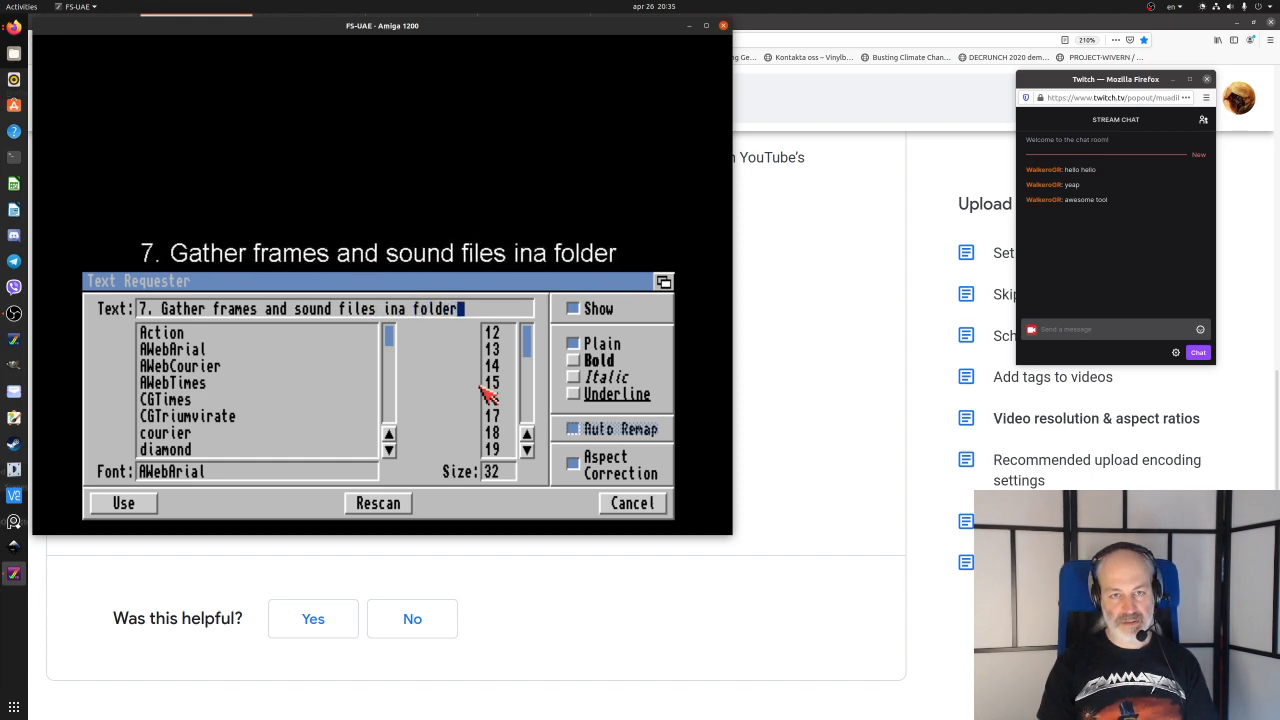
key("Left")
key("Left")
key("Left")
key("Left")
key("Left")
key("Left")
key("Left")
key("Left")
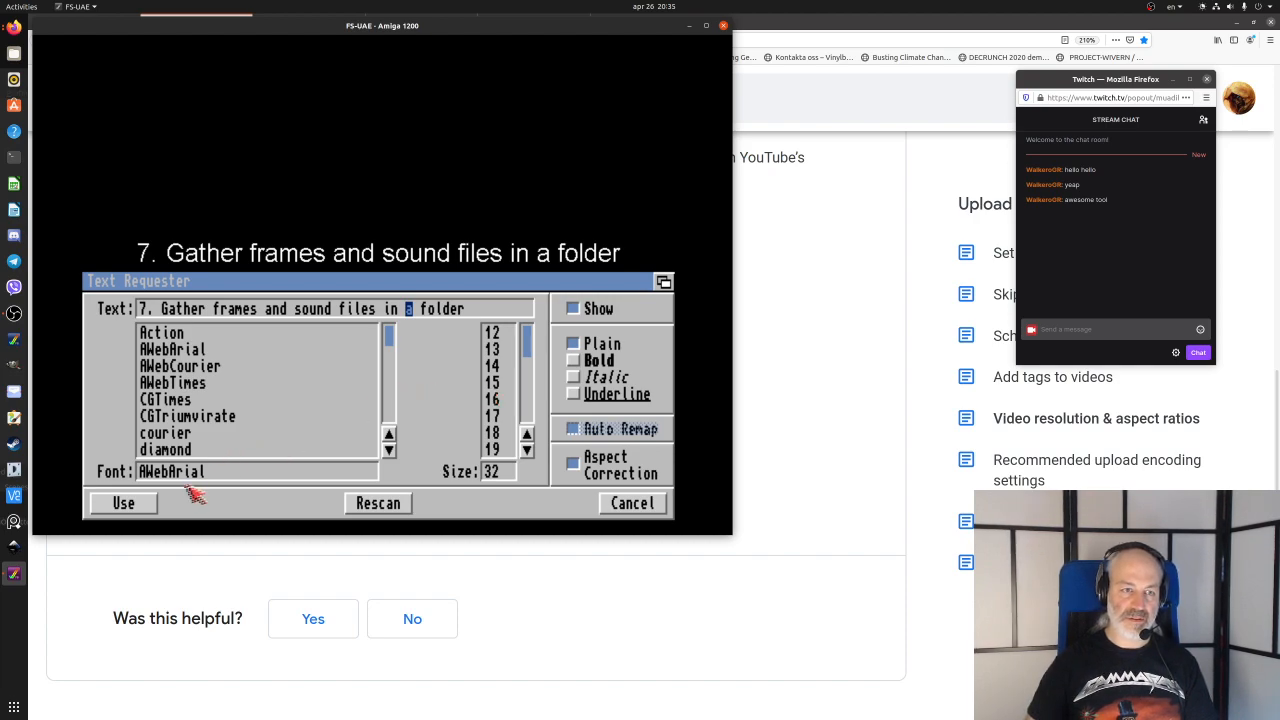
left_click(140, 505)
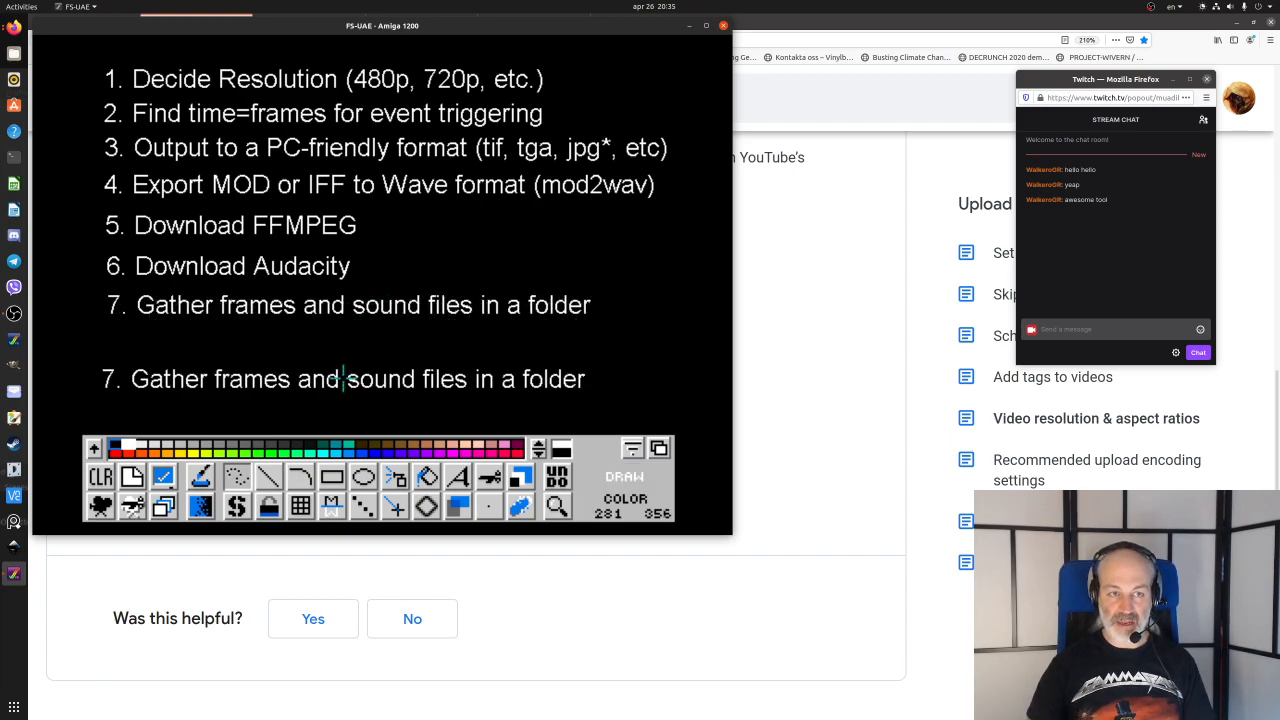
- Show the picture file and buffer controls below the drawing tools
left_click(131, 479)
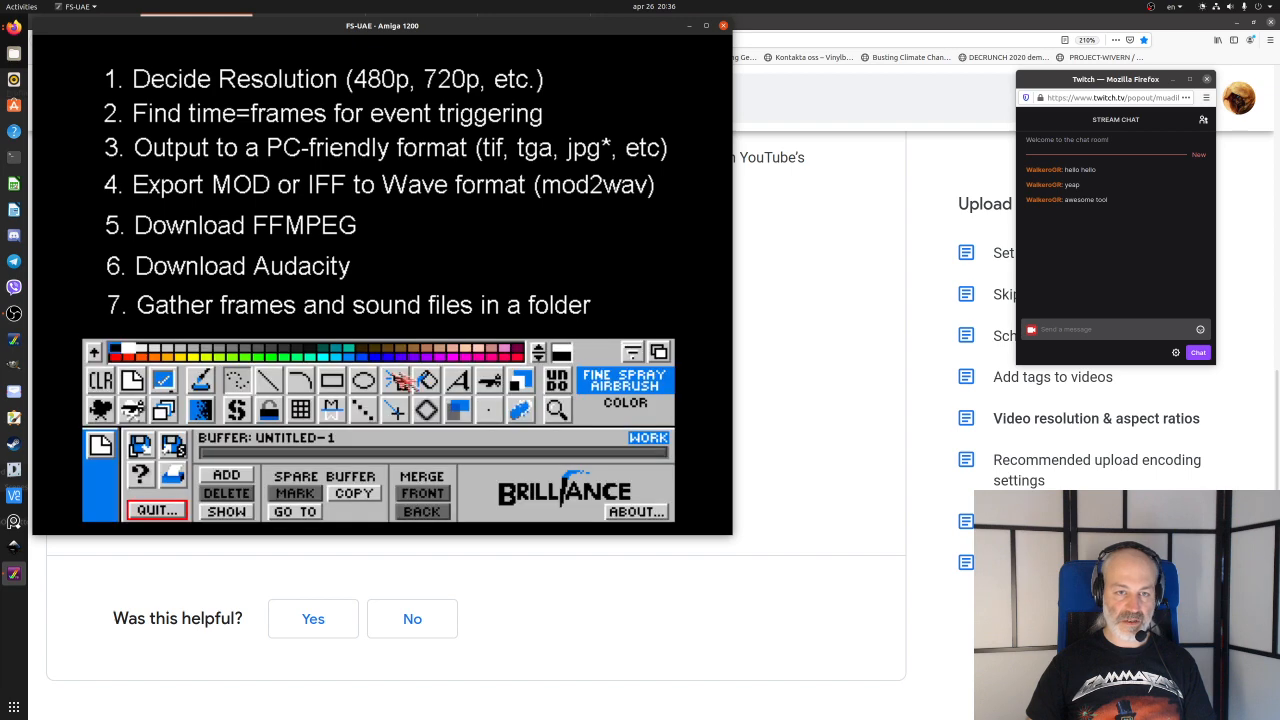
right_click(458, 378)
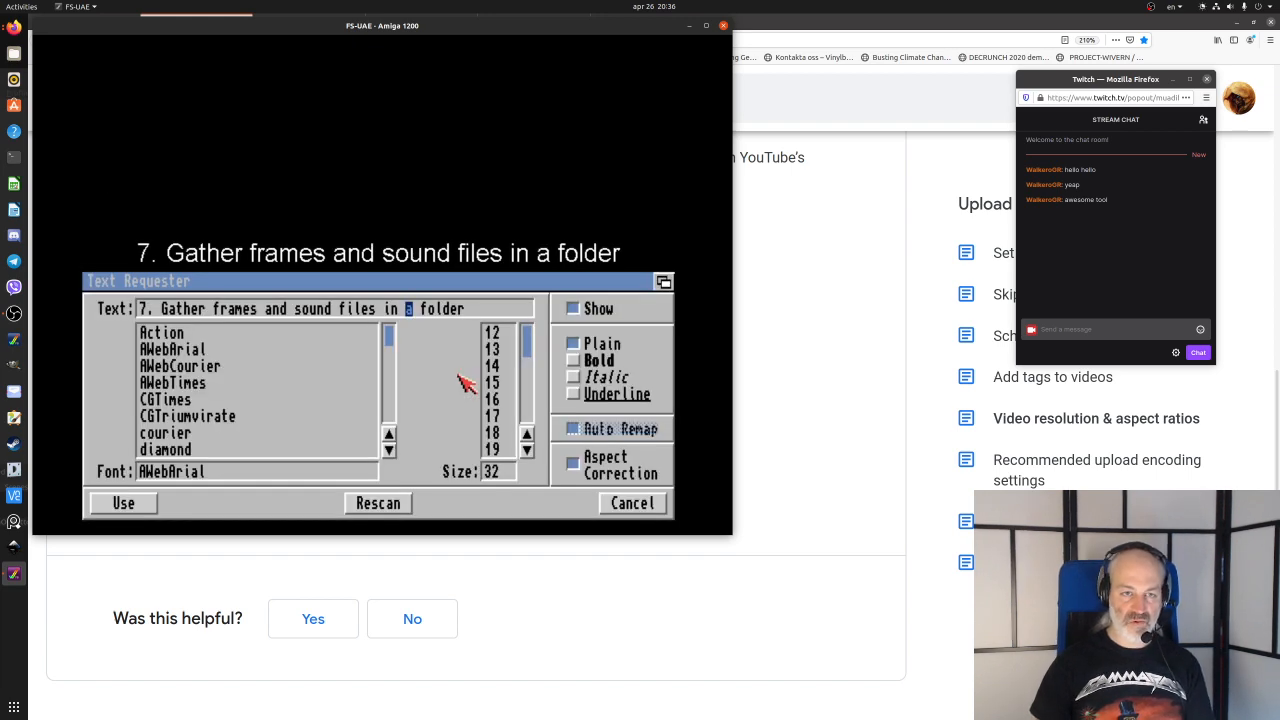
key("shift+Right")
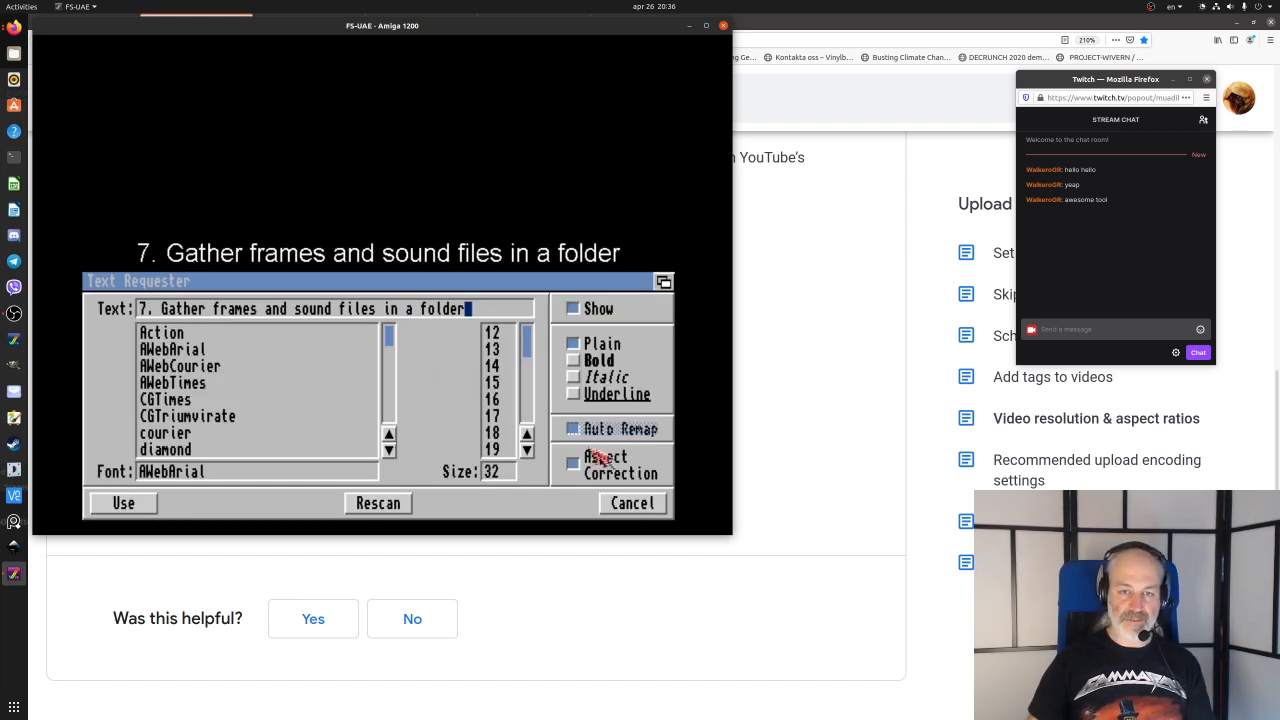
left_click(624, 504)
- Start saving the picture and choose the drawer Graphics:3D/Webcast/Ep.44/Images as its destination
left_click(178, 450)
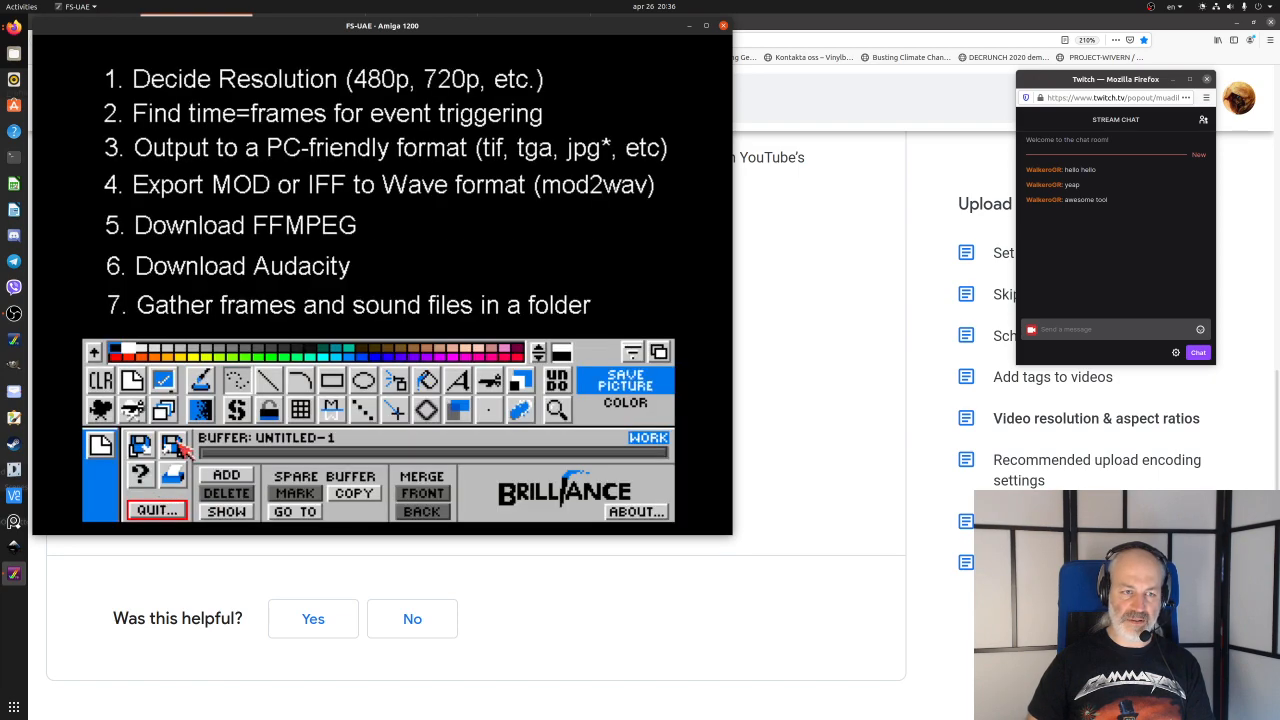
left_click(312, 507)
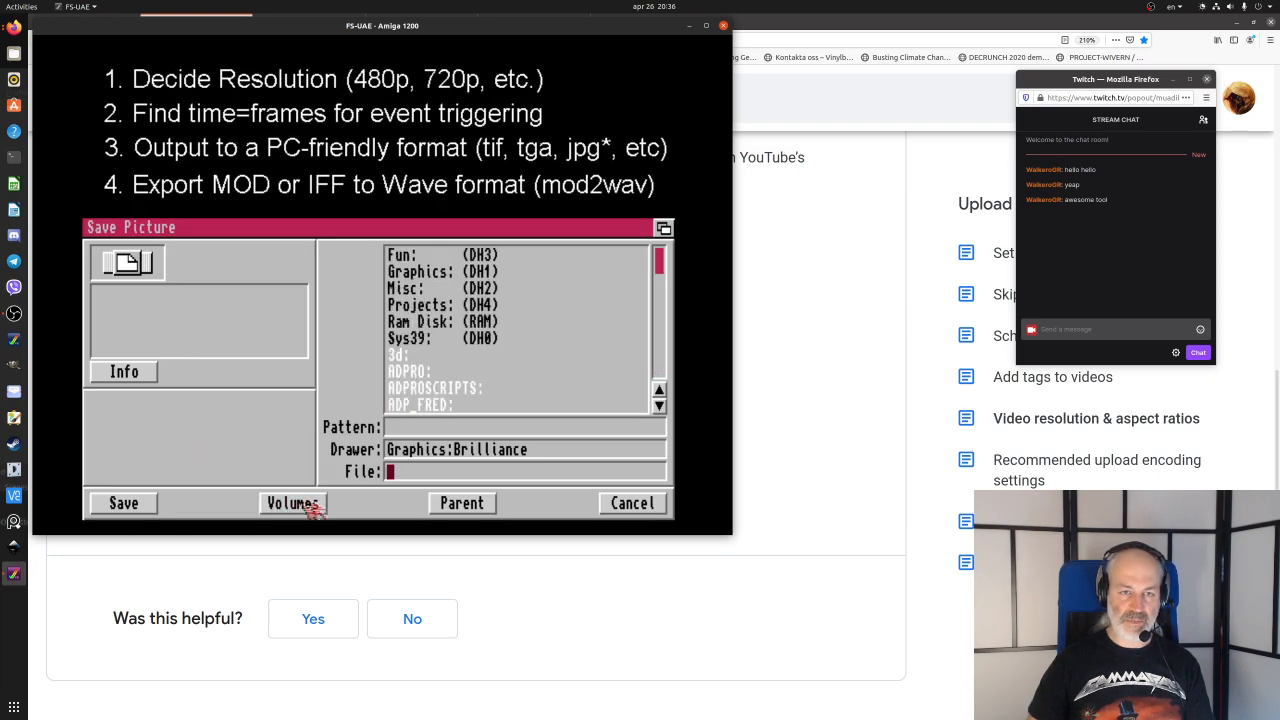
left_click(438, 355)
left_click(498, 256)
left_click(498, 256)
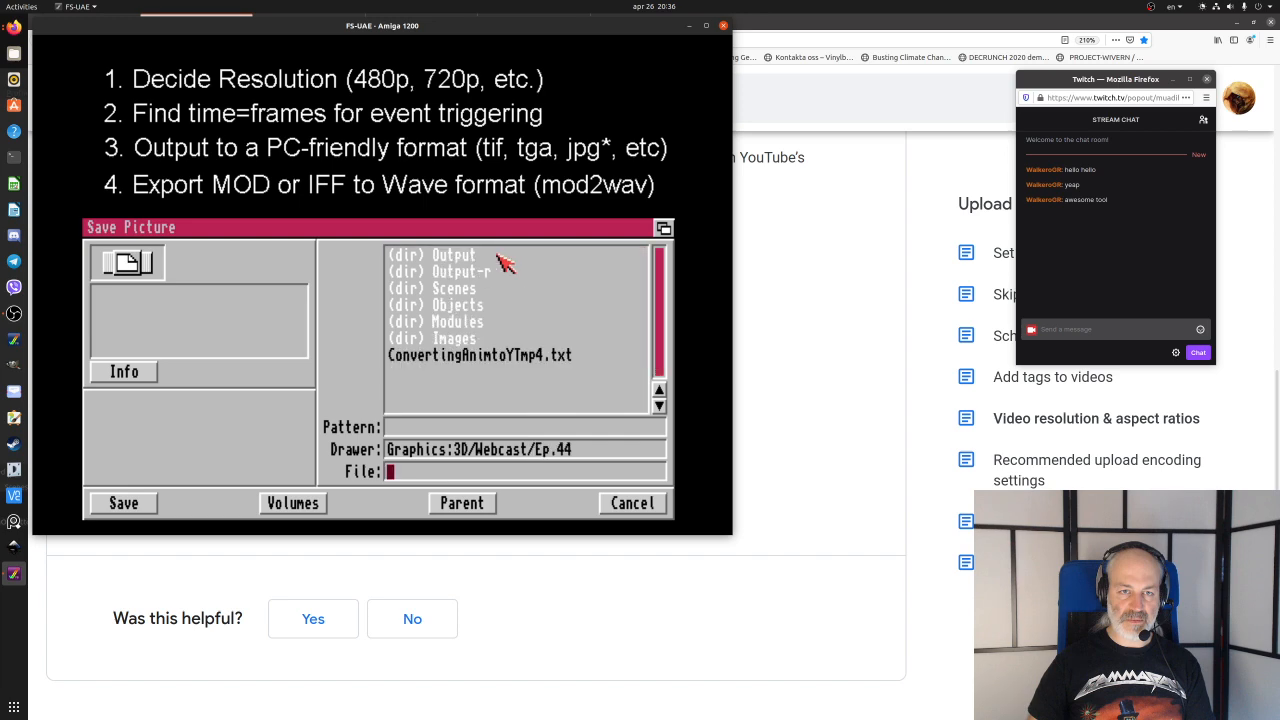
left_click(500, 340)
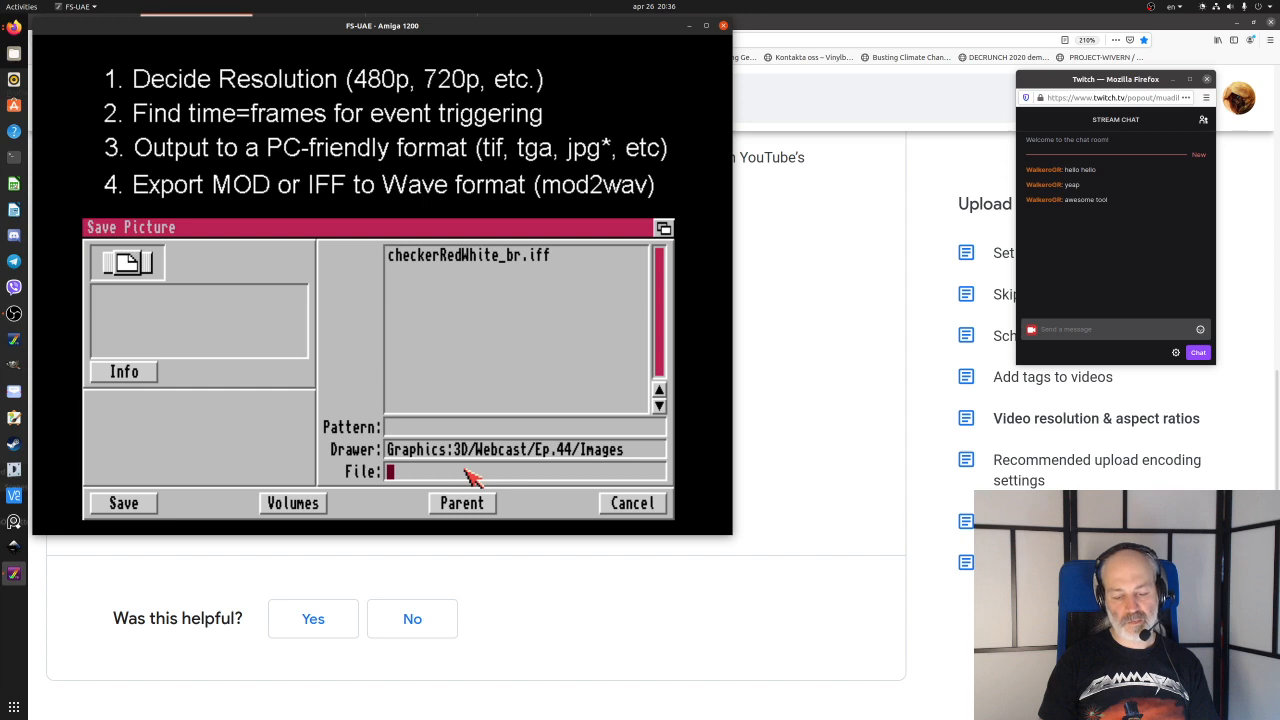
- Name the picture file "YT-outputList.iff" and save it
type("YT")
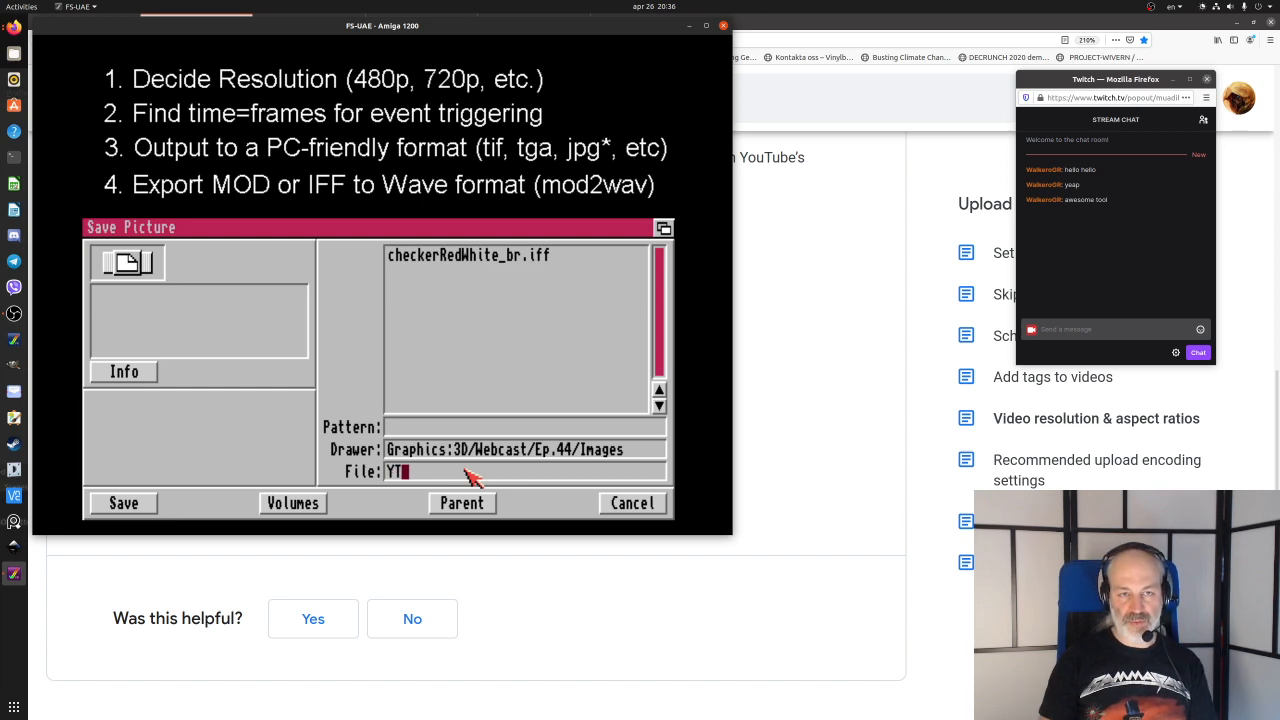
type("-")
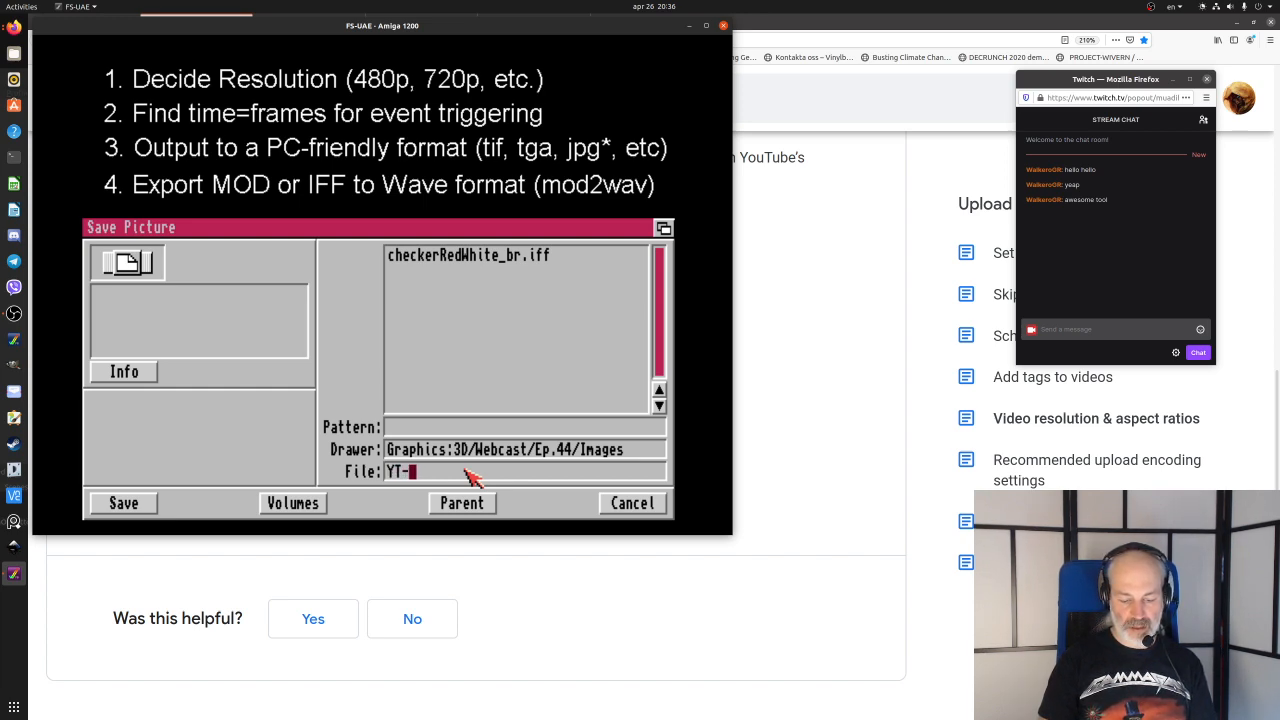
type("outpu")
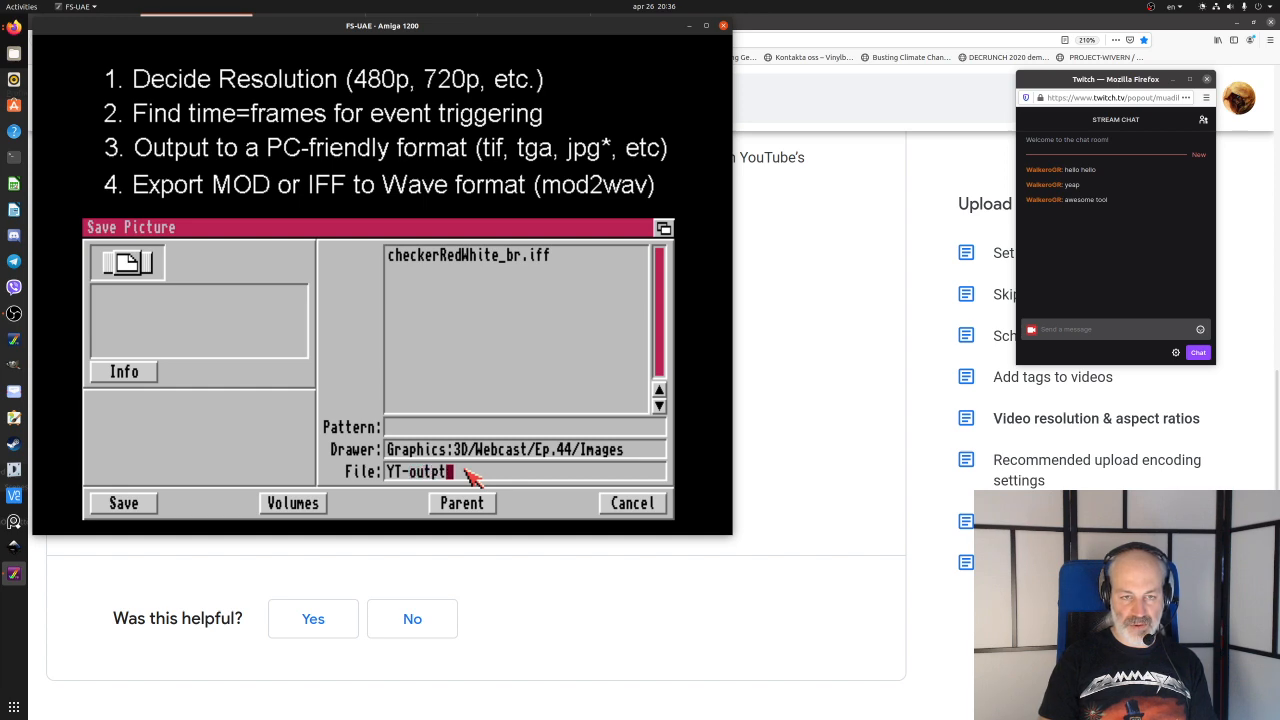
type("t")
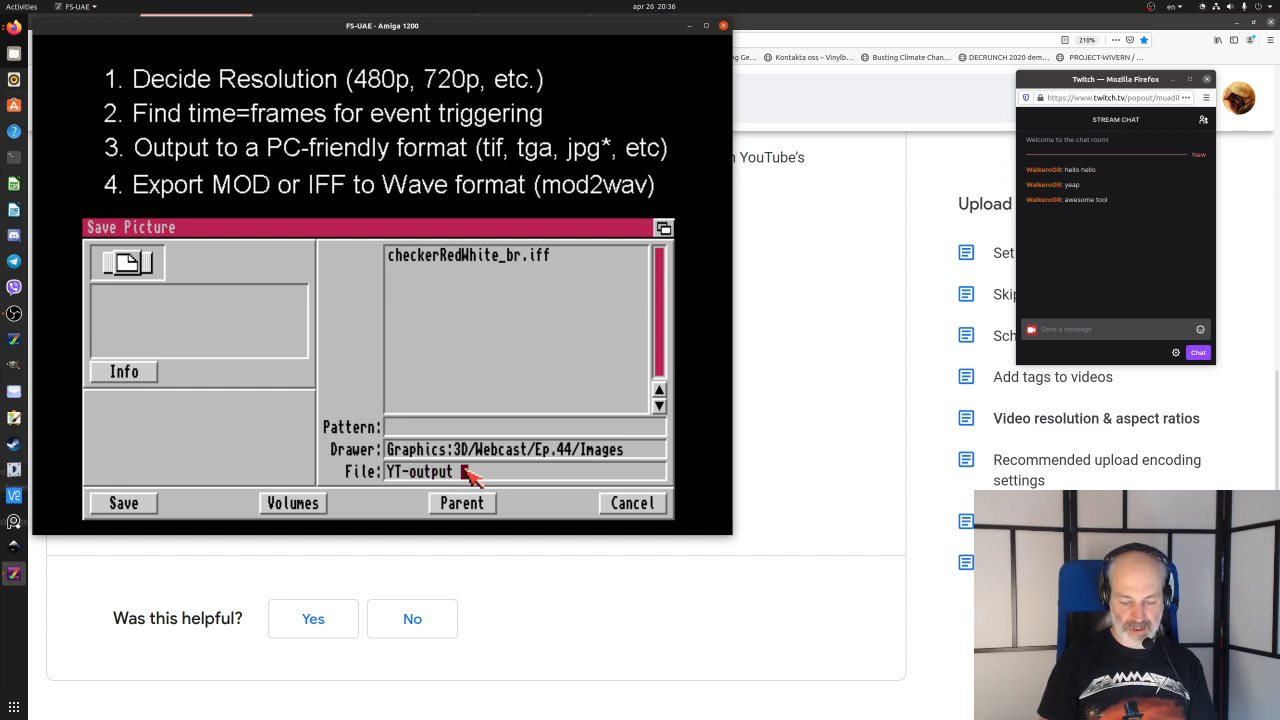
key("BackSpace")
type("List")
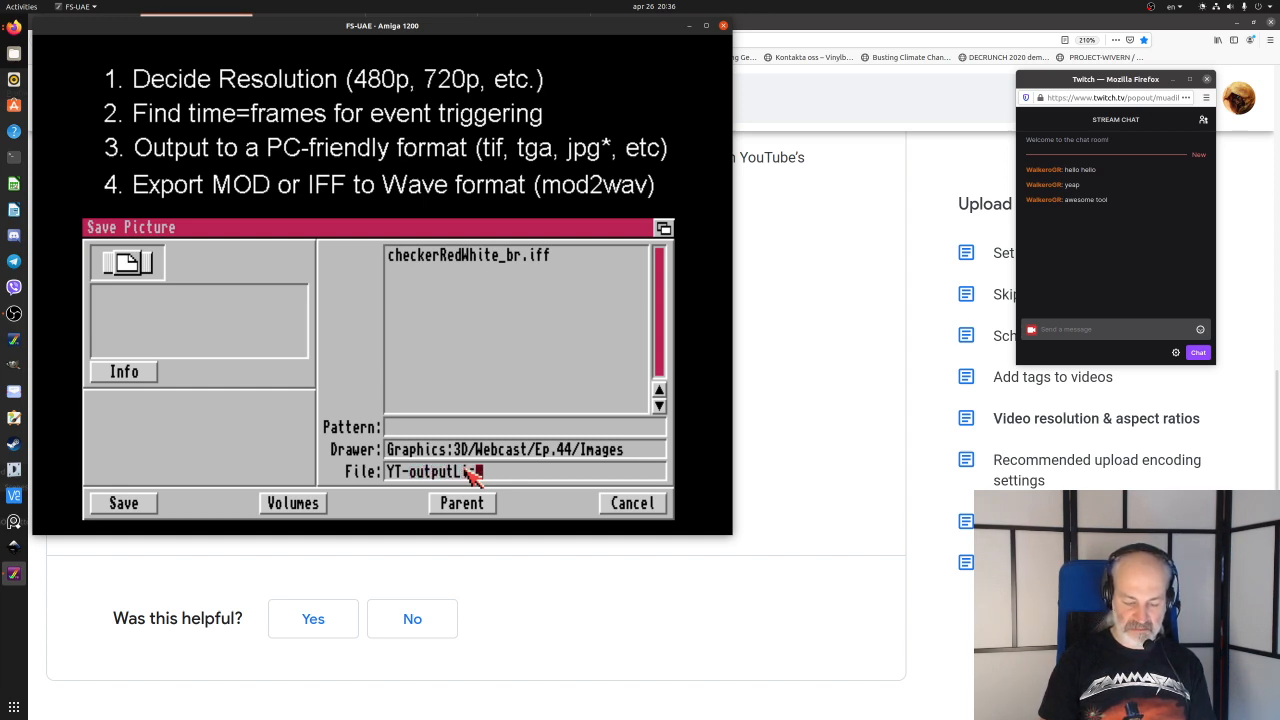
type(".iff")
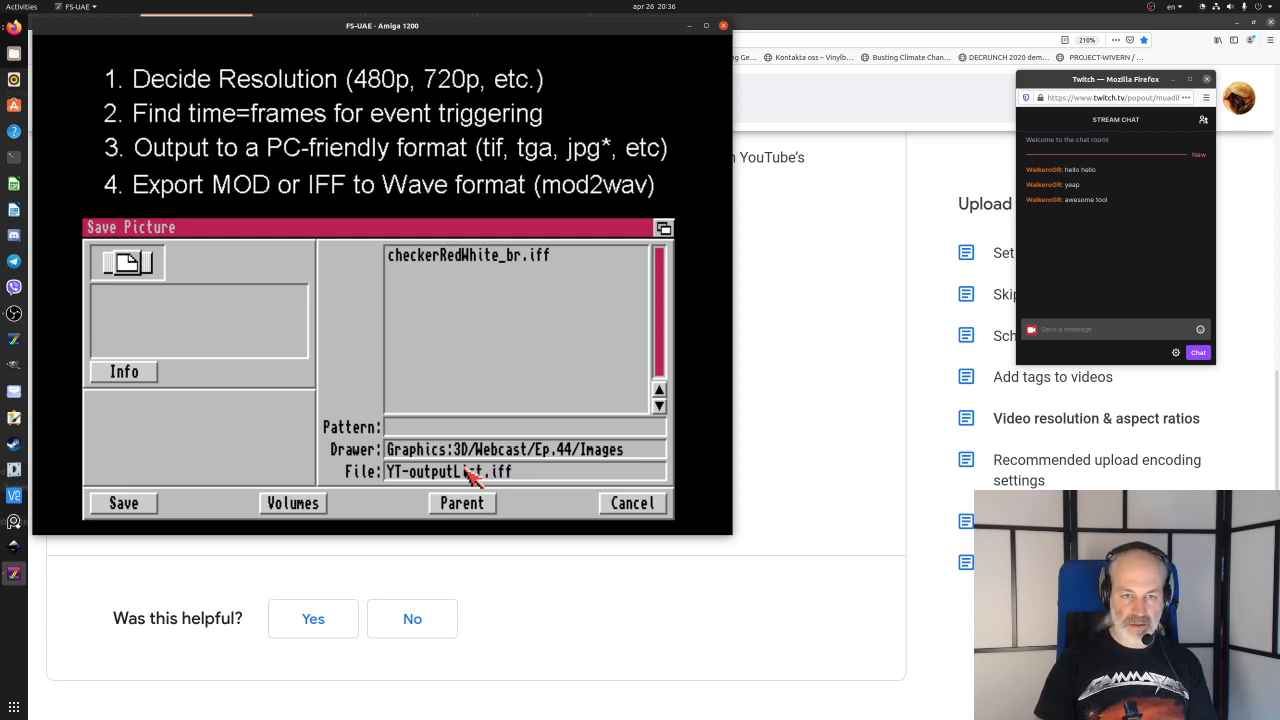
key("Return")
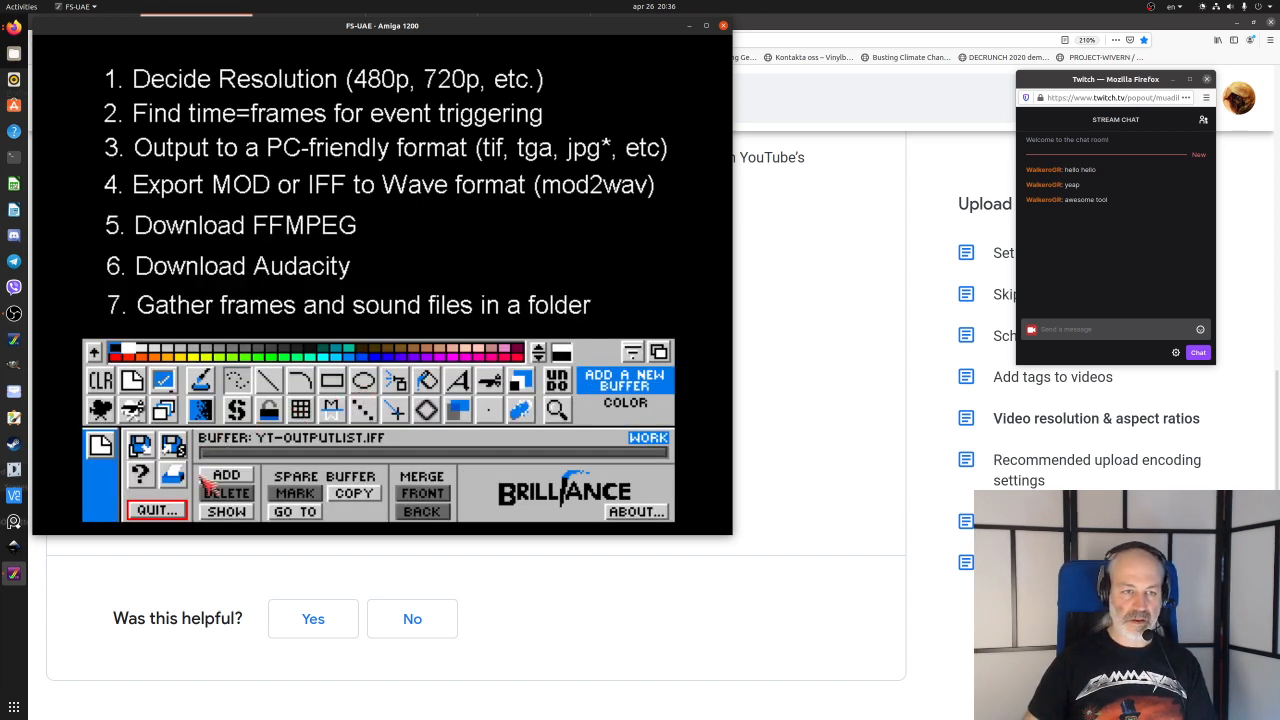
- Quit Brilliance and open Directory Opus from Workbench
left_click(165, 510)
left_click(156, 505)
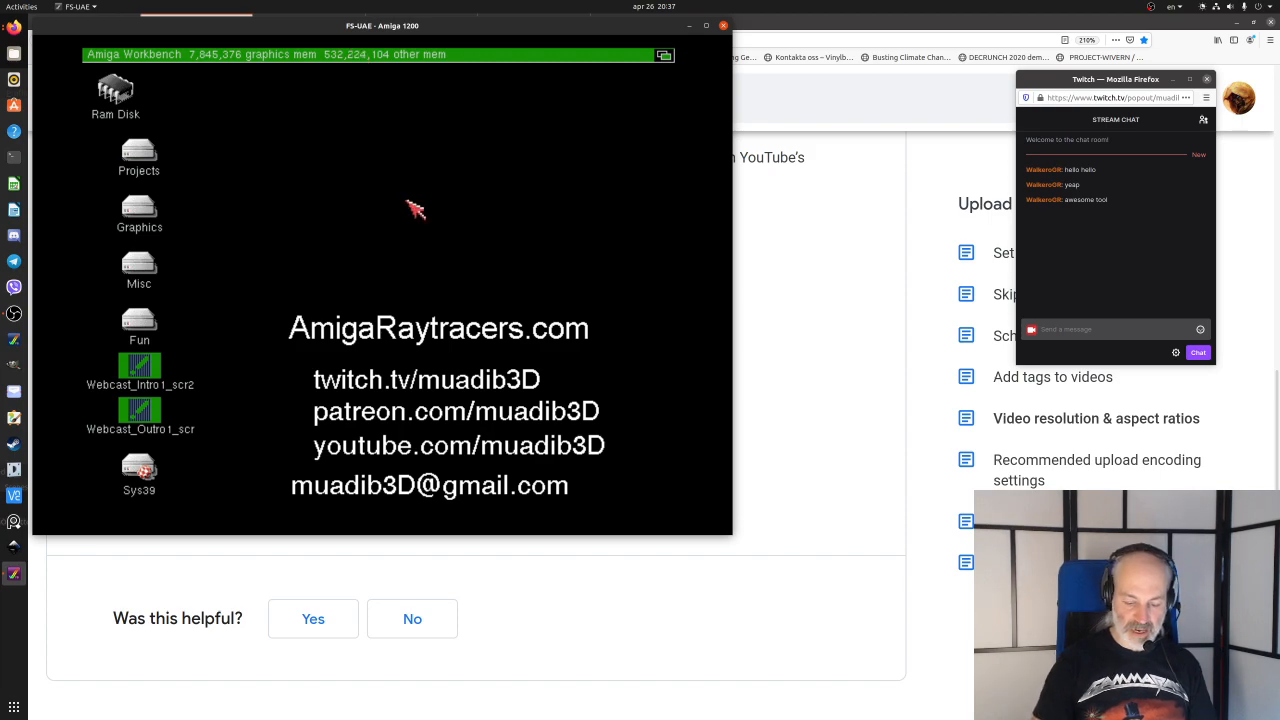
left_click(390, 299)
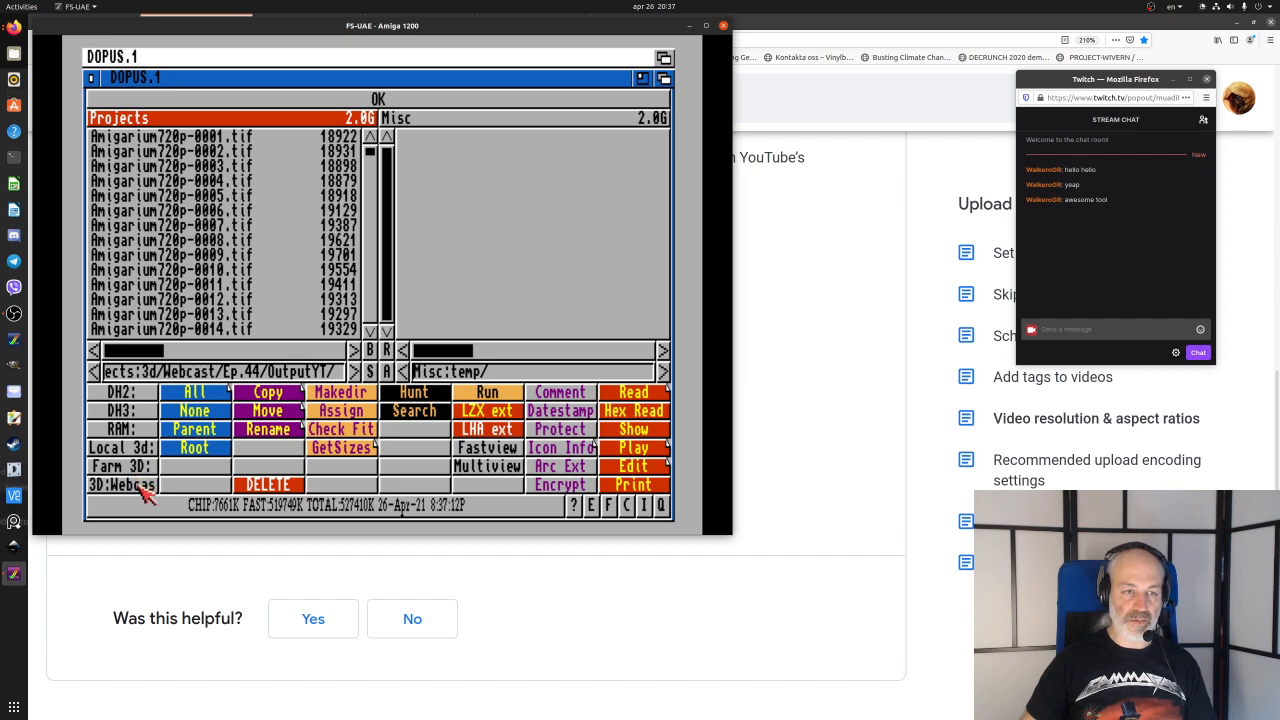
- Open the Misc:Sound/Mods/General/ directory in the active file list
left_click(147, 490)
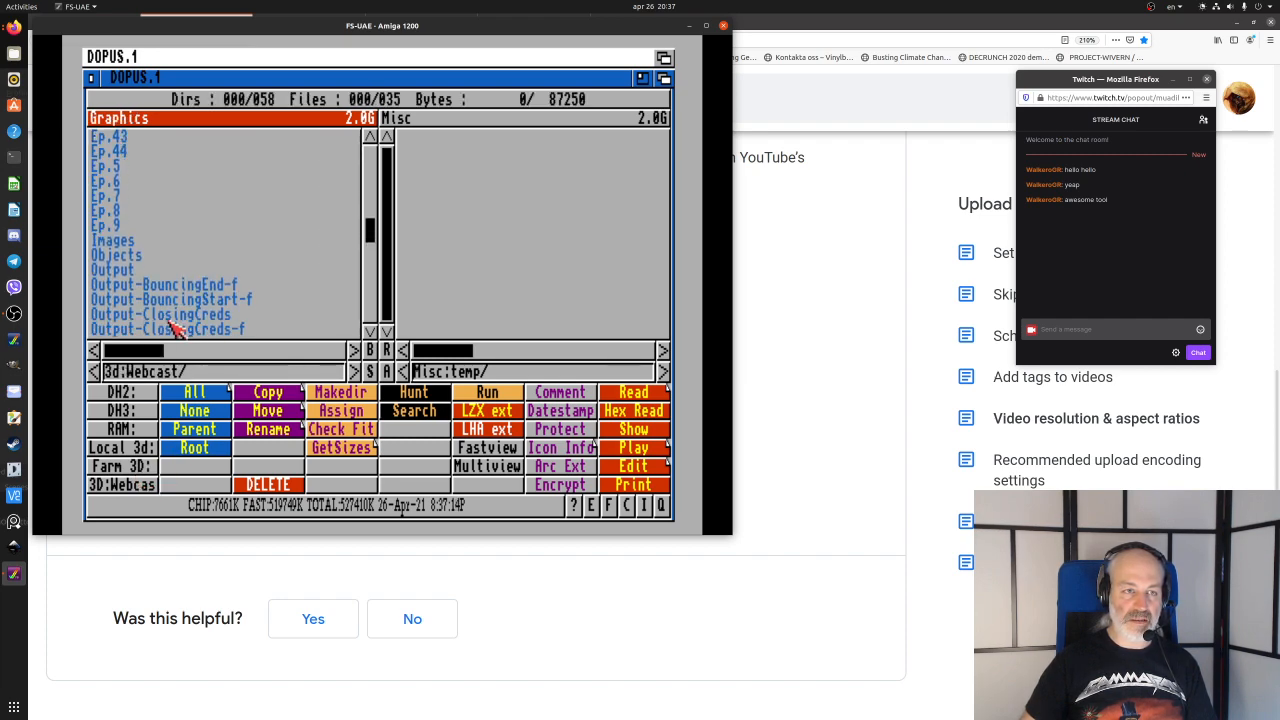
left_click(121, 392)
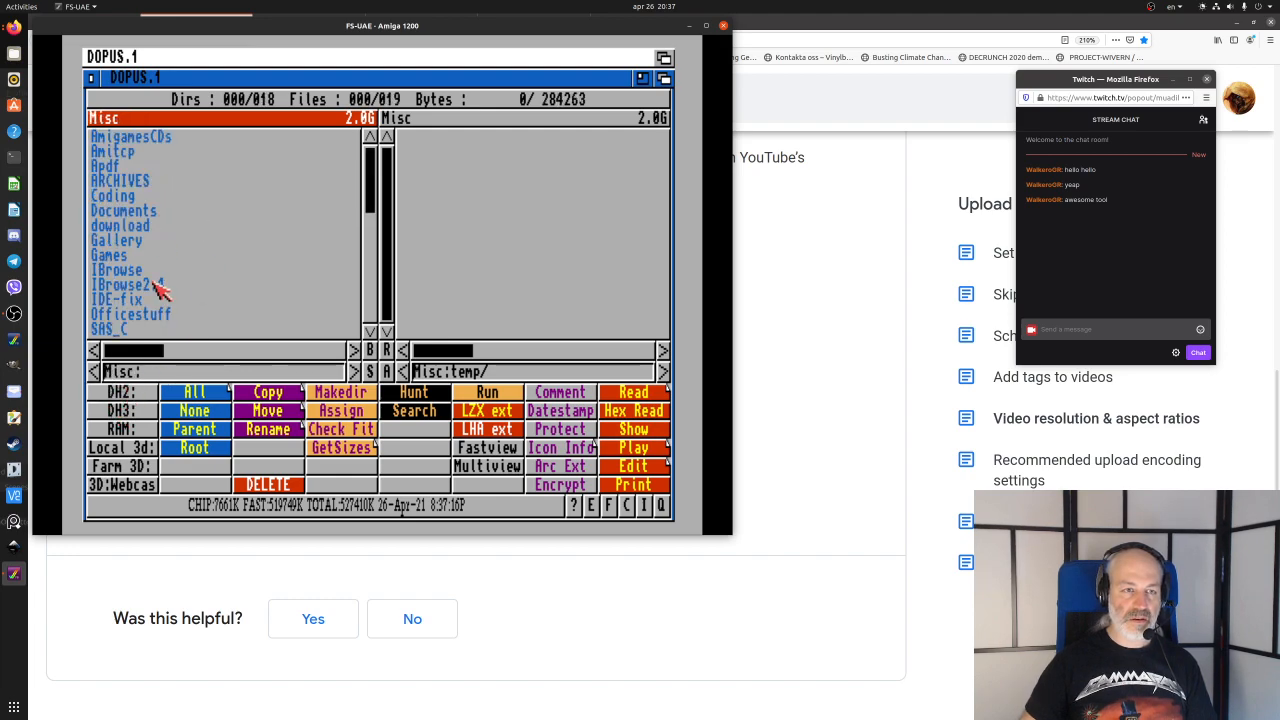
scroll(158, 295, "down", 2)
double_click(160, 272)
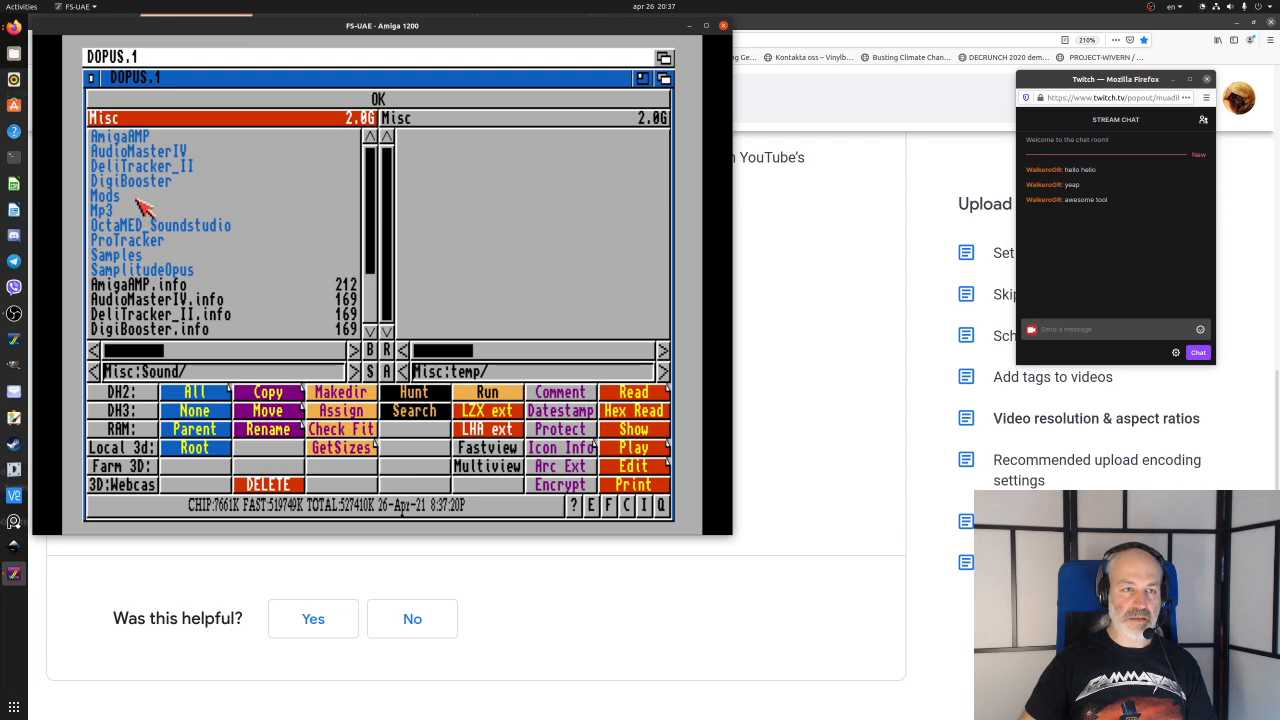
double_click(140, 196)
double_click(150, 242)
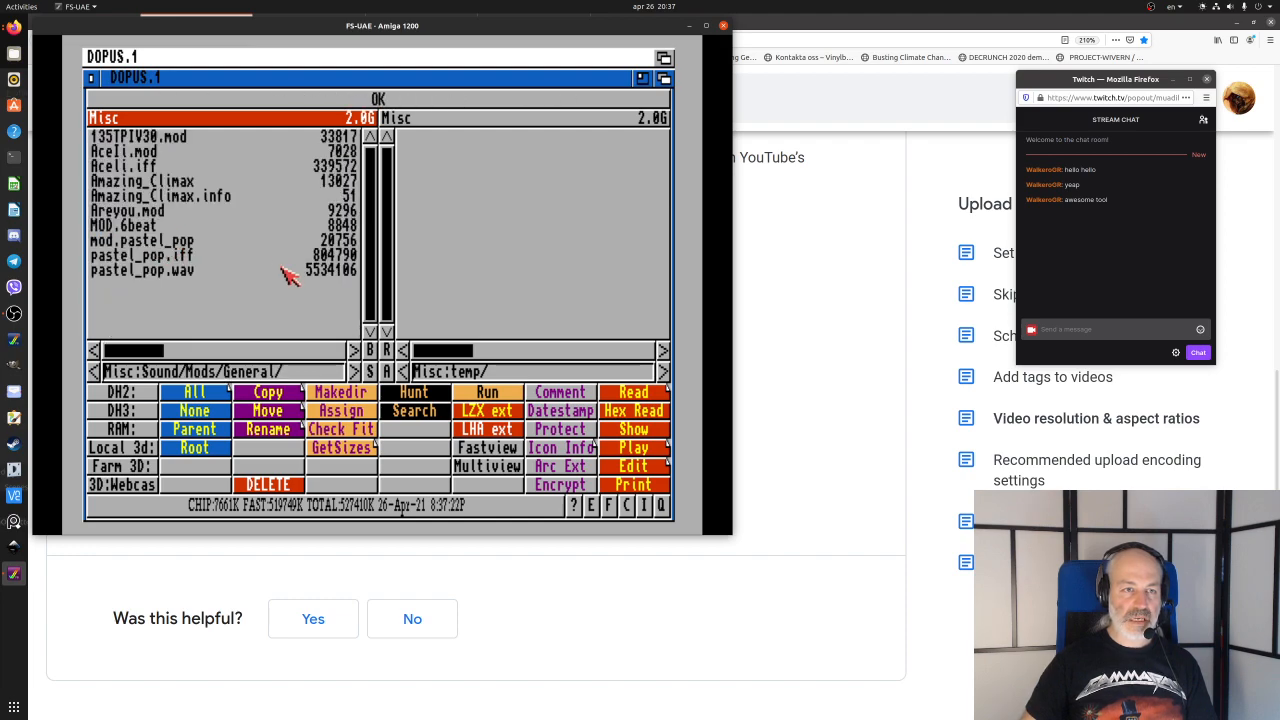
- Select pastel_pop.wav and check its full file size in the directory listing
left_click(190, 271)
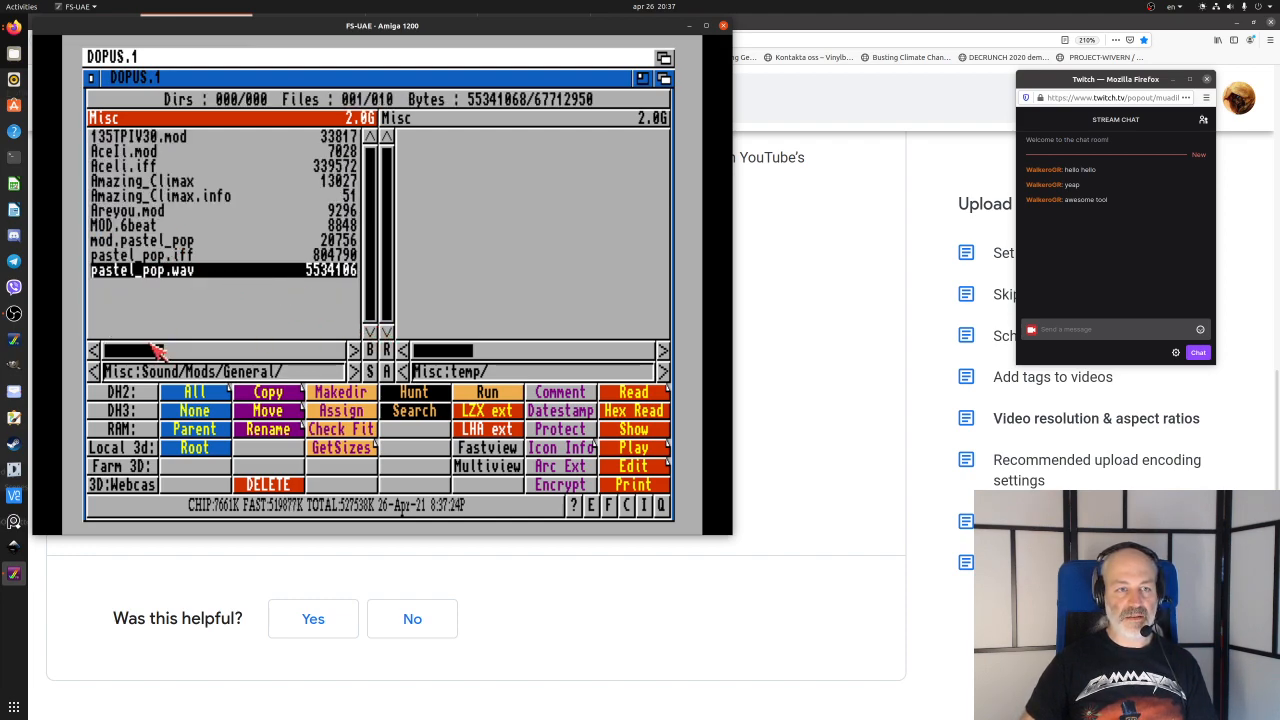
left_click_drag(152, 352, 160, 352)
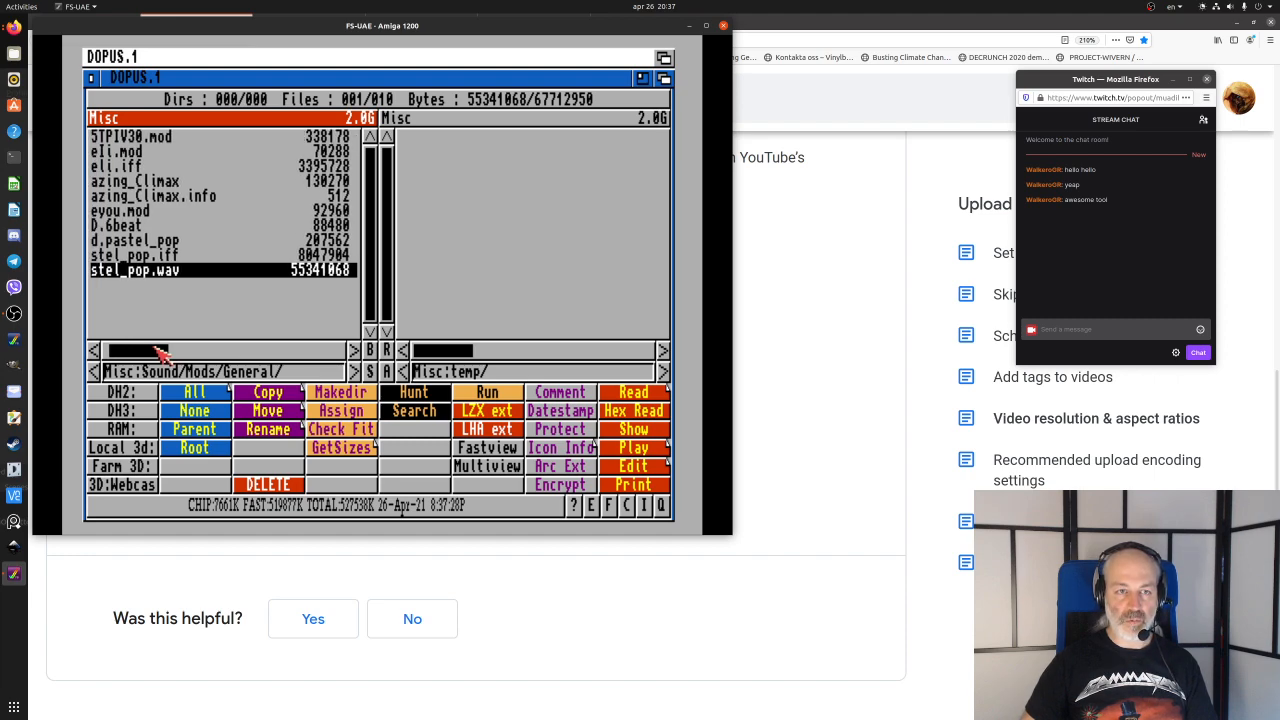
left_click_drag(160, 353, 158, 353)
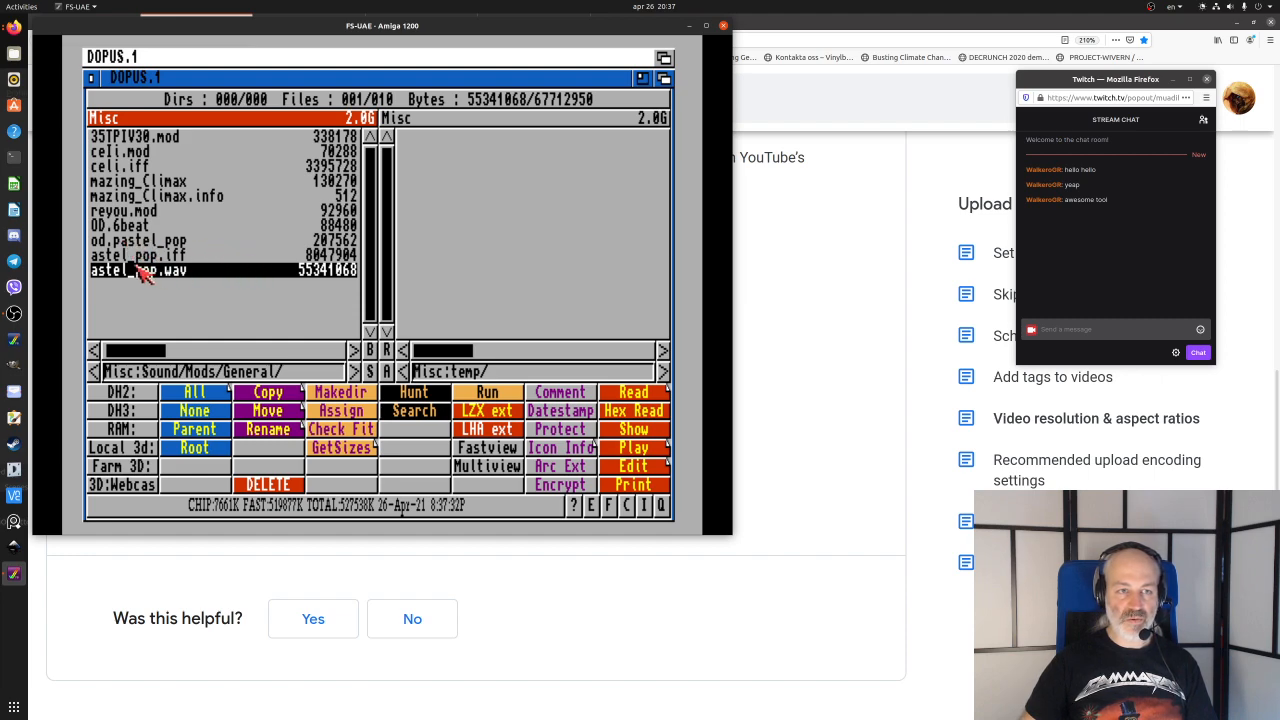
left_click_drag(155, 348, 125, 351)
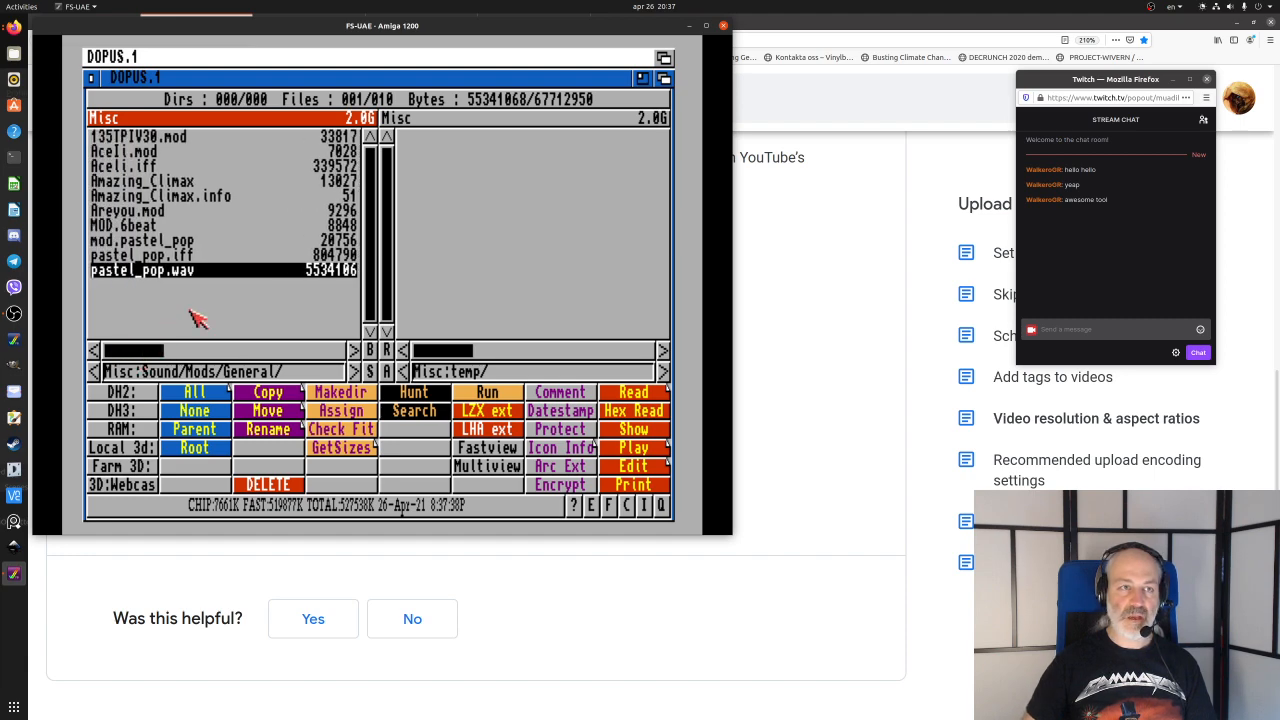
- Quit Directory Opus and minimise the emulator, then deselect the 720p resolution text on the YouTube Help page
left_click(91, 78)
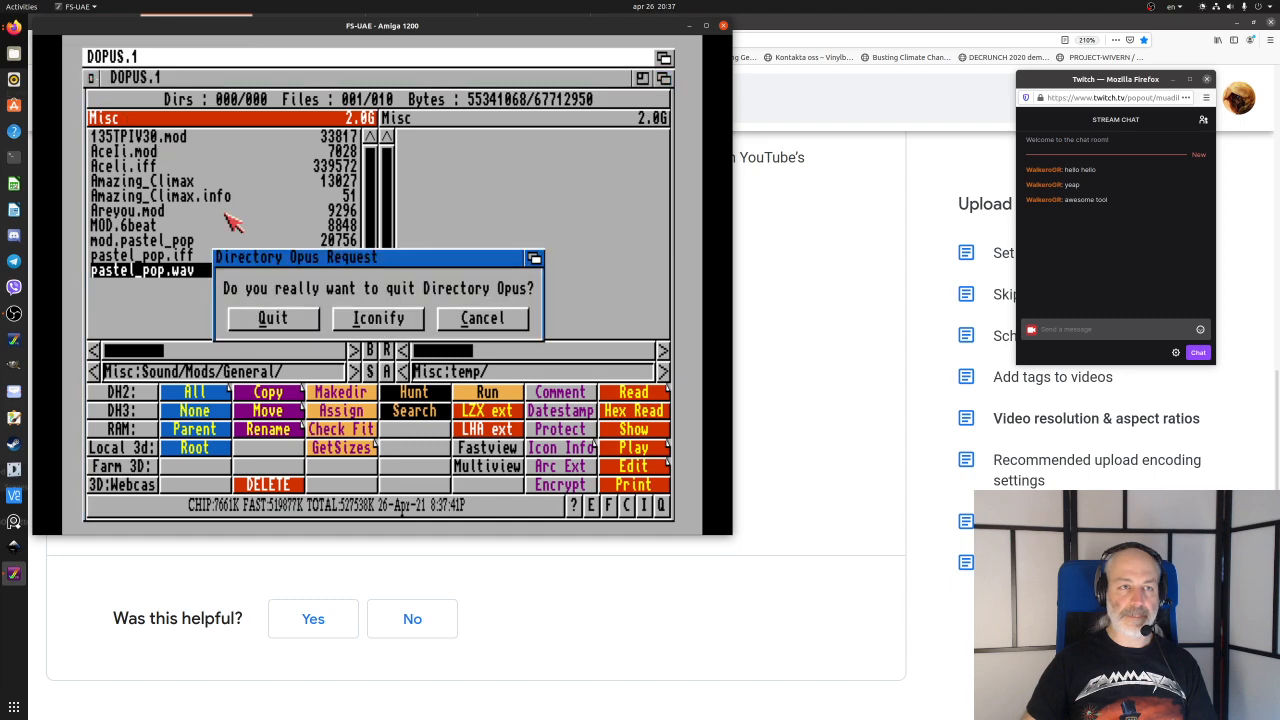
left_click(273, 318)
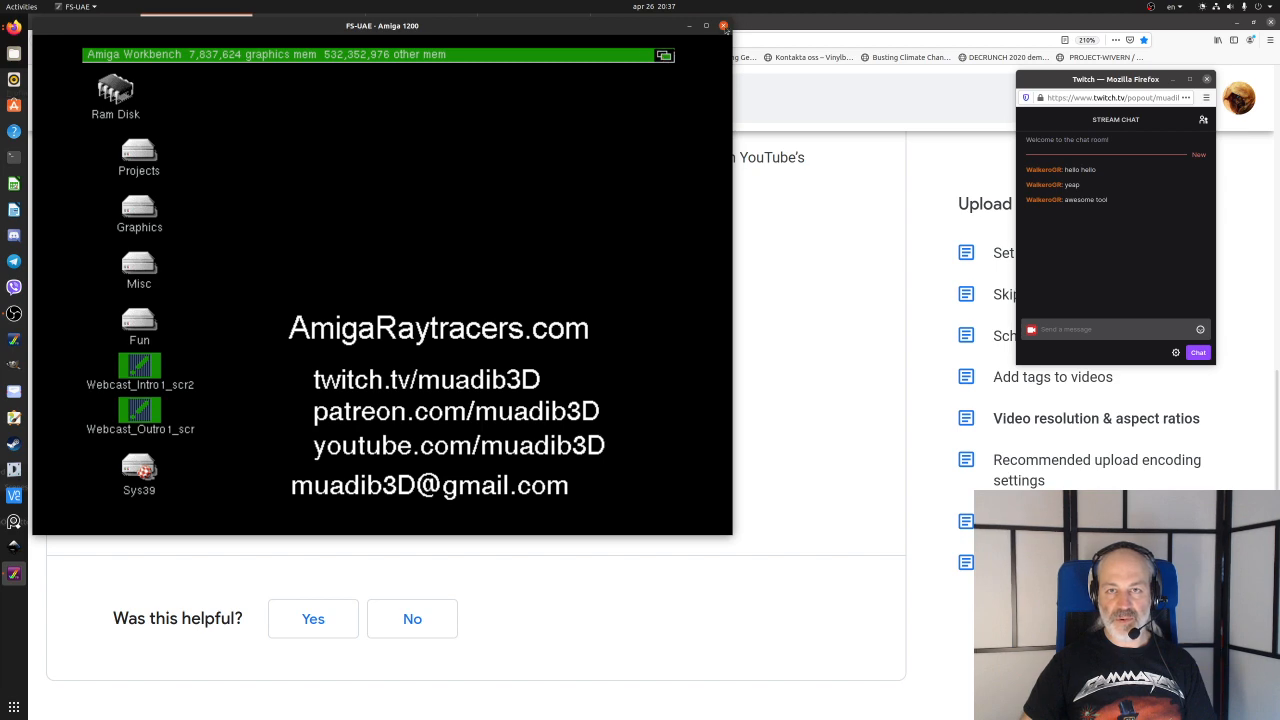
left_click(689, 30)
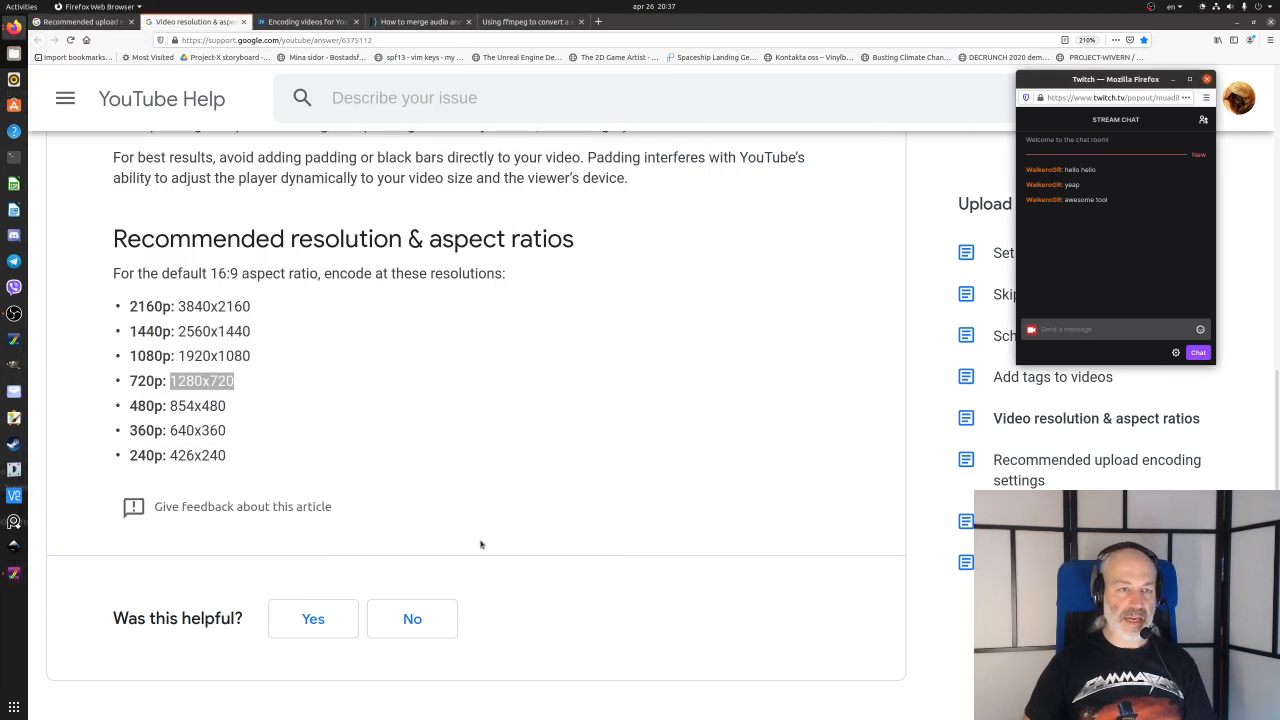
left_click(661, 366)
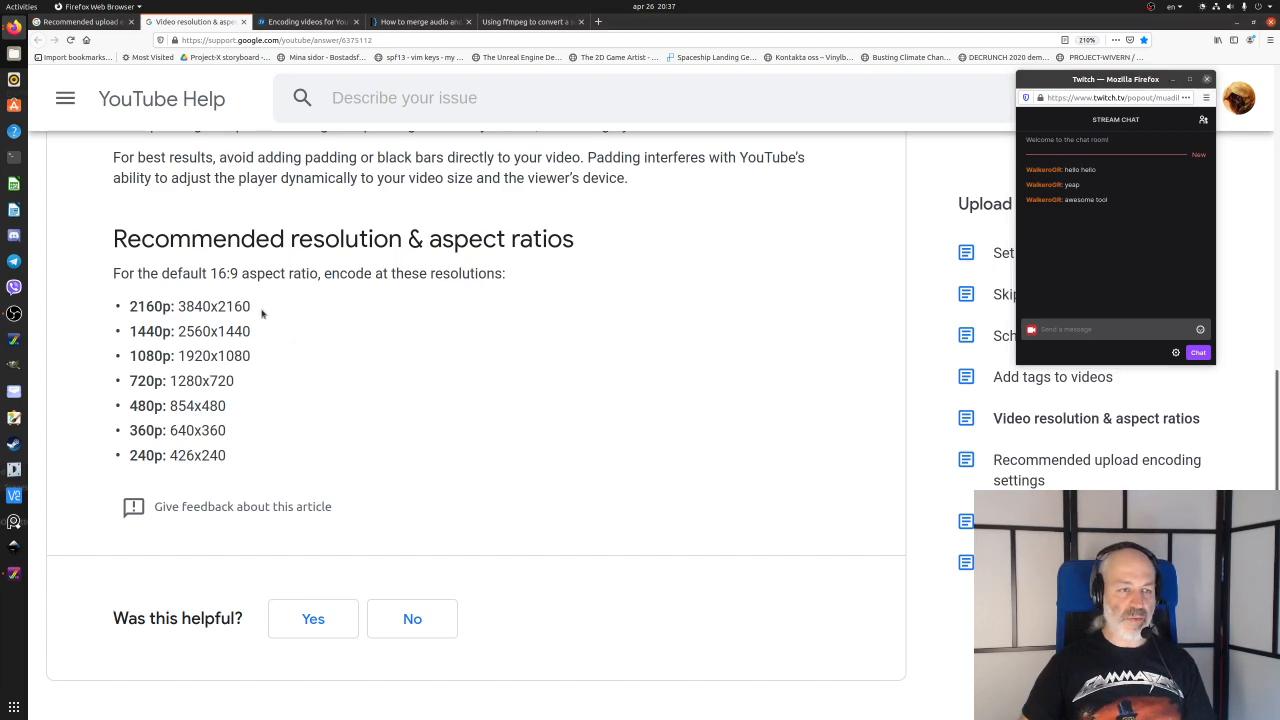
- Open the LWContent/3D/Webcast/Ep.44 folder in the Files application
left_click(14, 53)
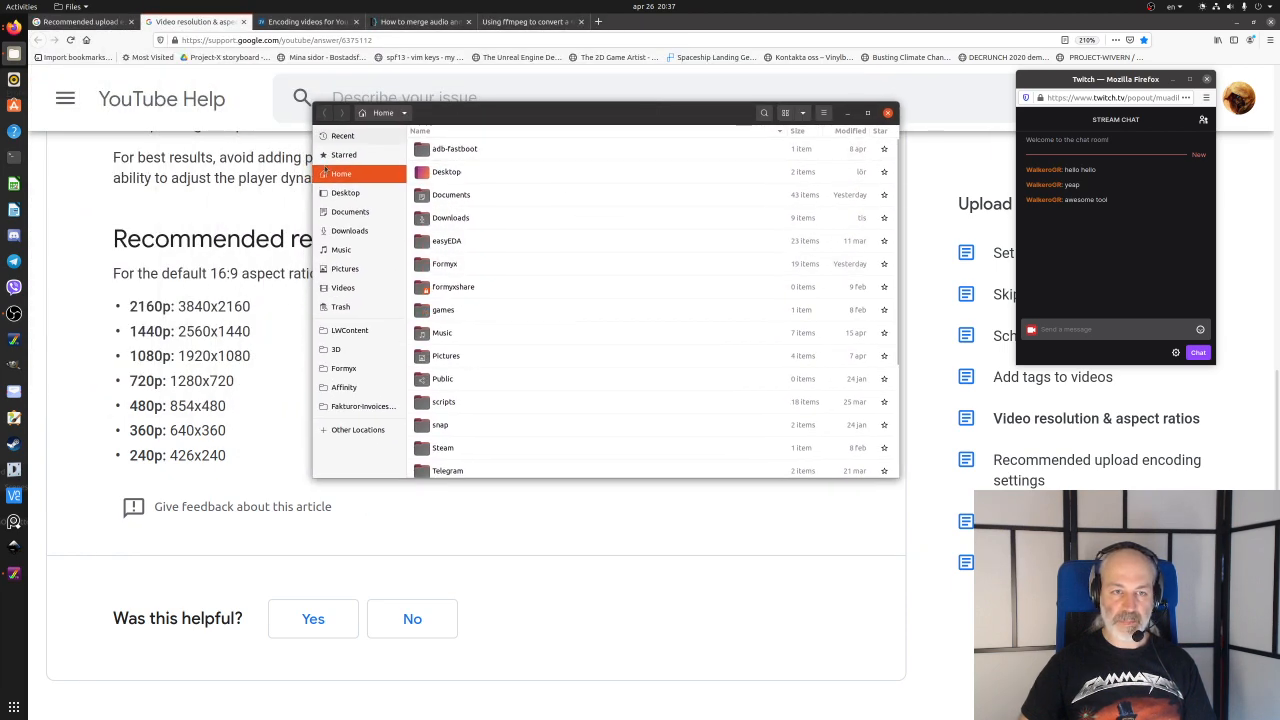
left_click(350, 330)
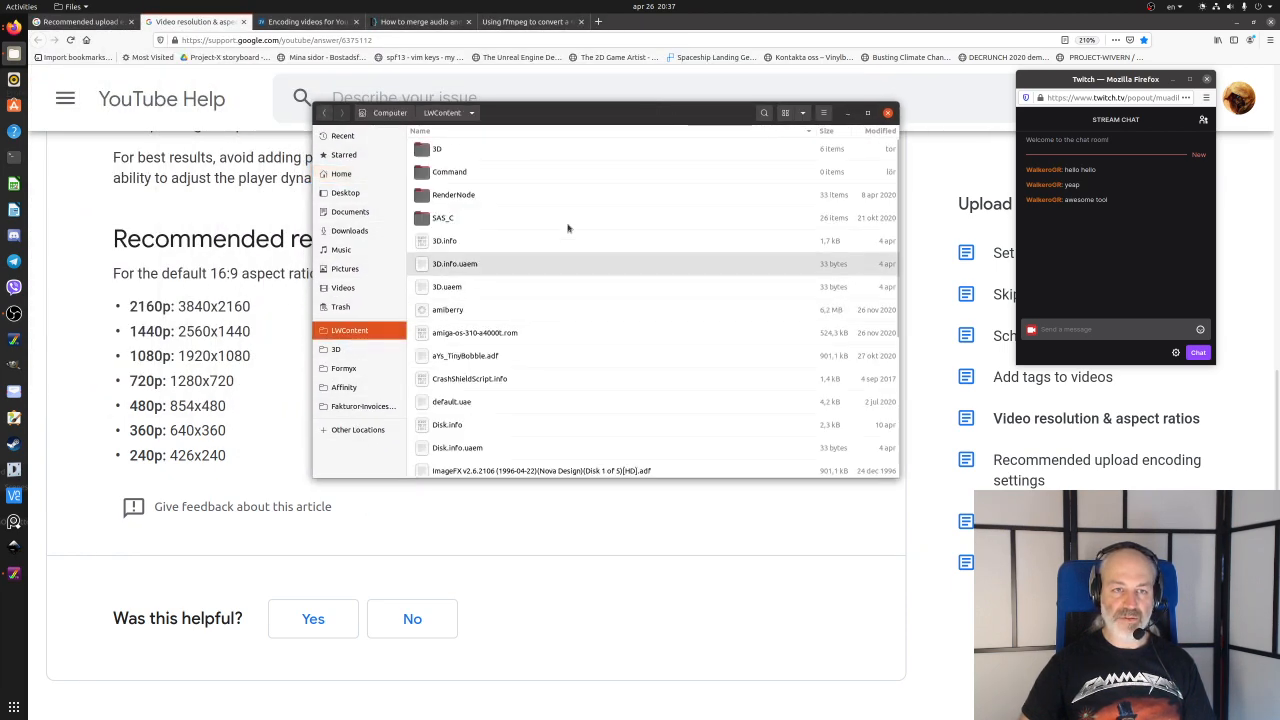
double_click(537, 150)
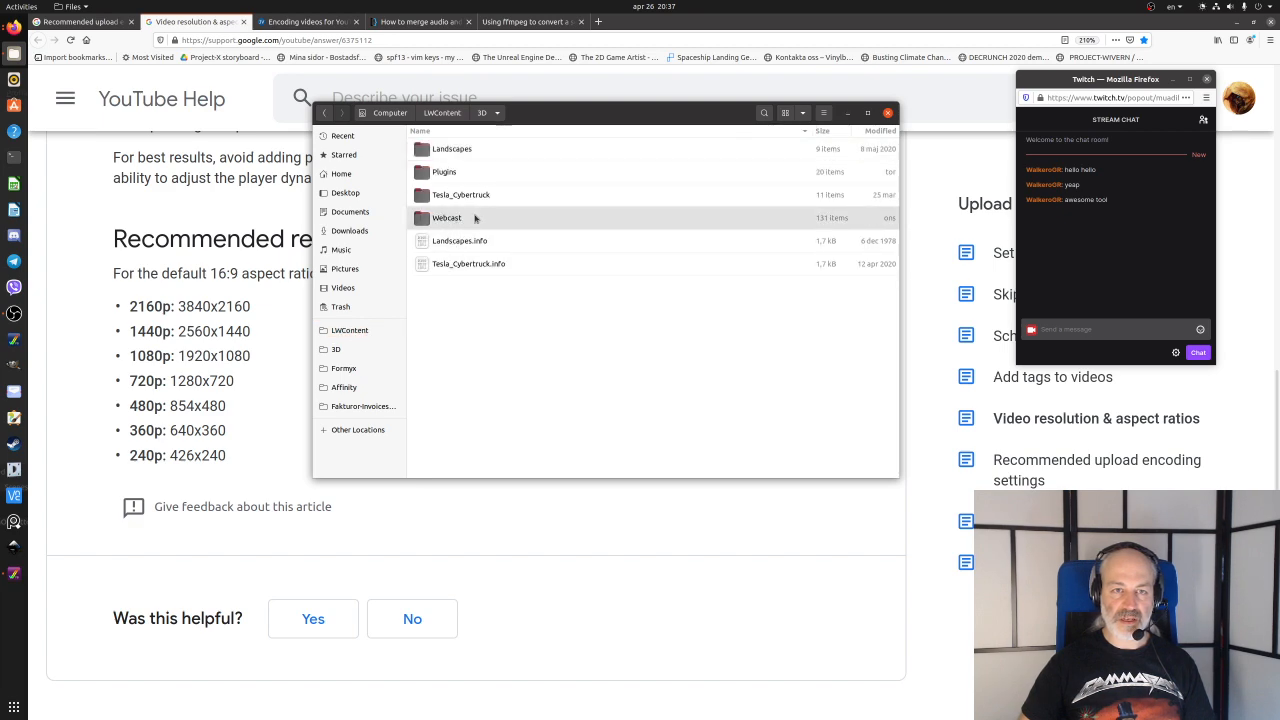
double_click(475, 218)
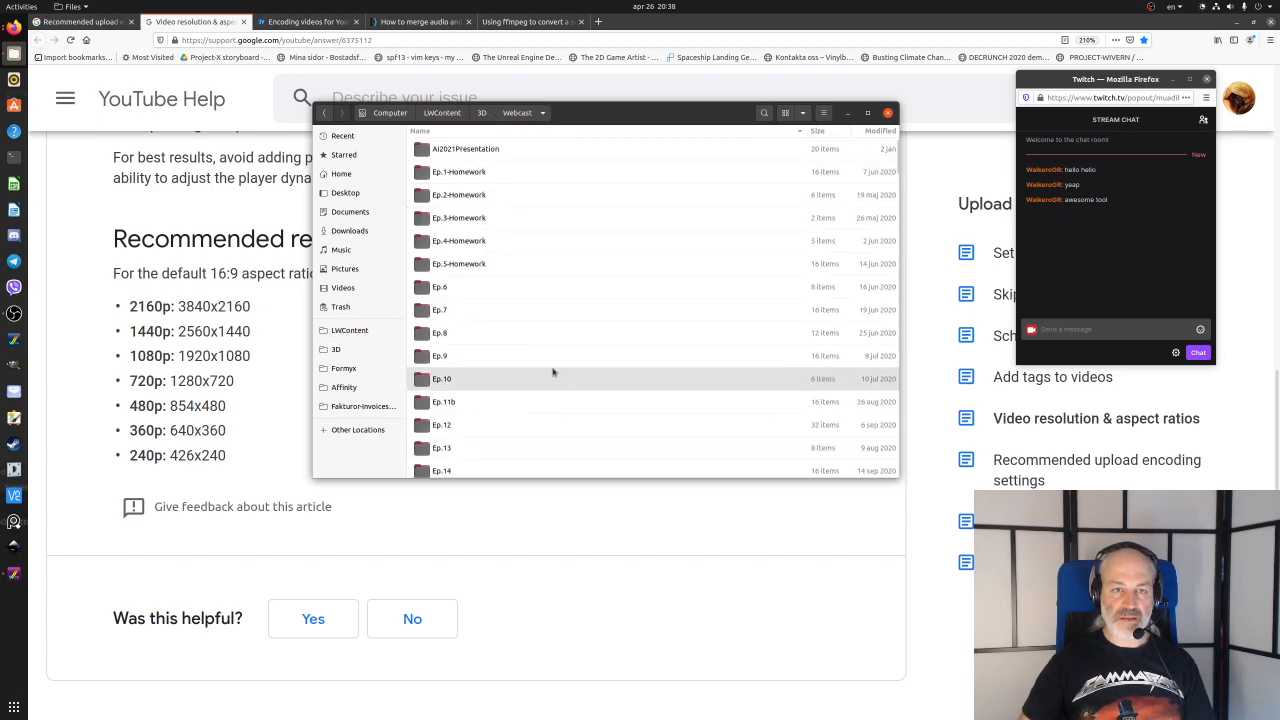
scroll(546, 372, "down", 3)
scroll(546, 372, "down", 10)
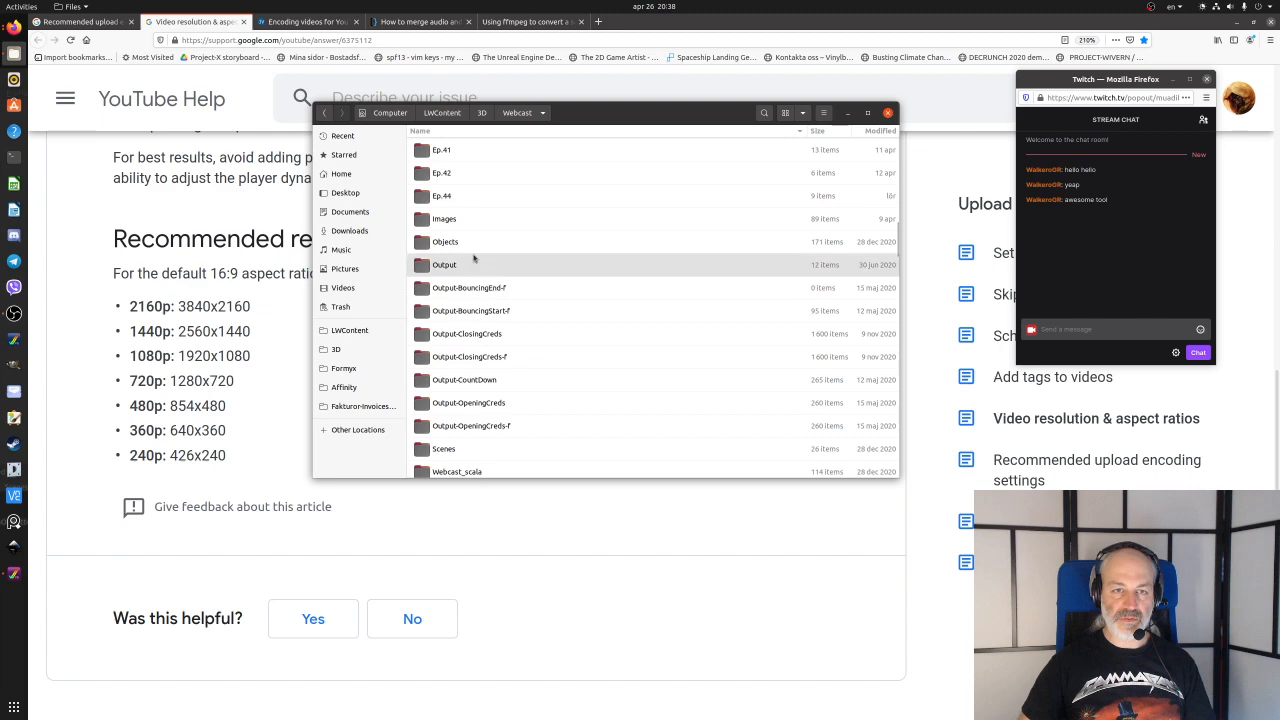
double_click(491, 195)
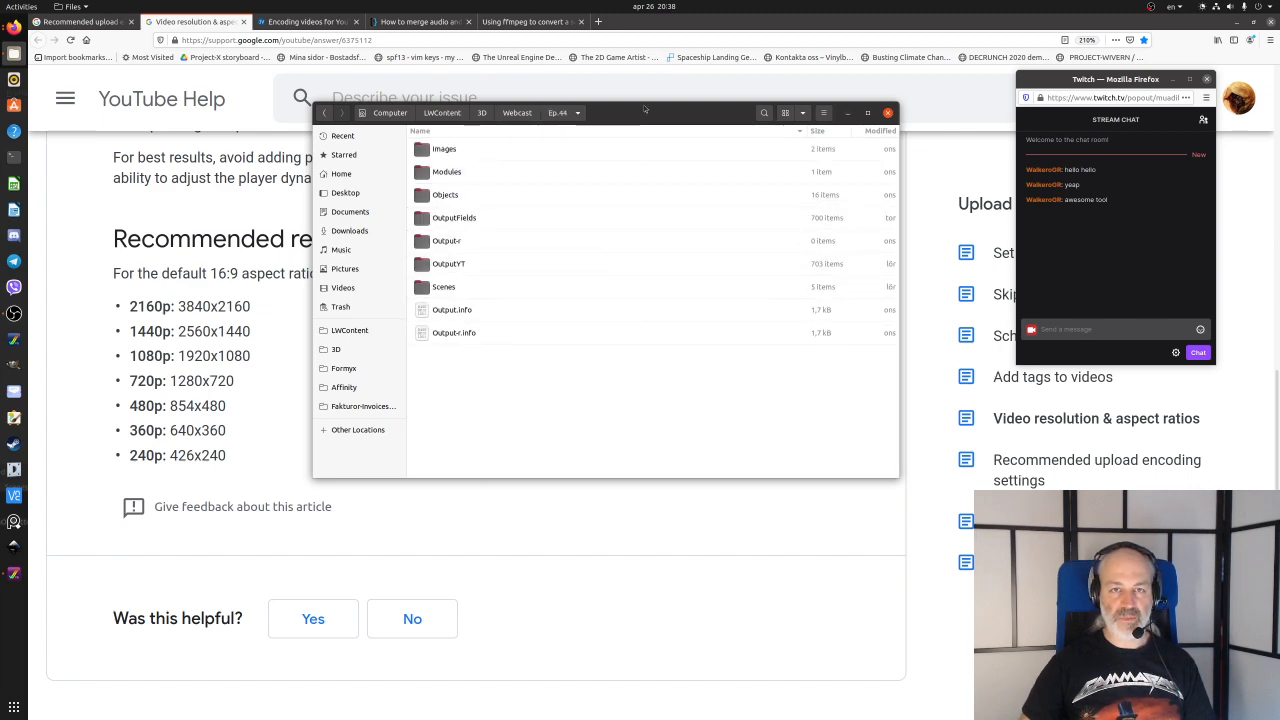
- Open the OutputYT folder in a repositioned, enlarged window and show the sound files at the end of its list
left_click_drag(651, 117, 445, 83)
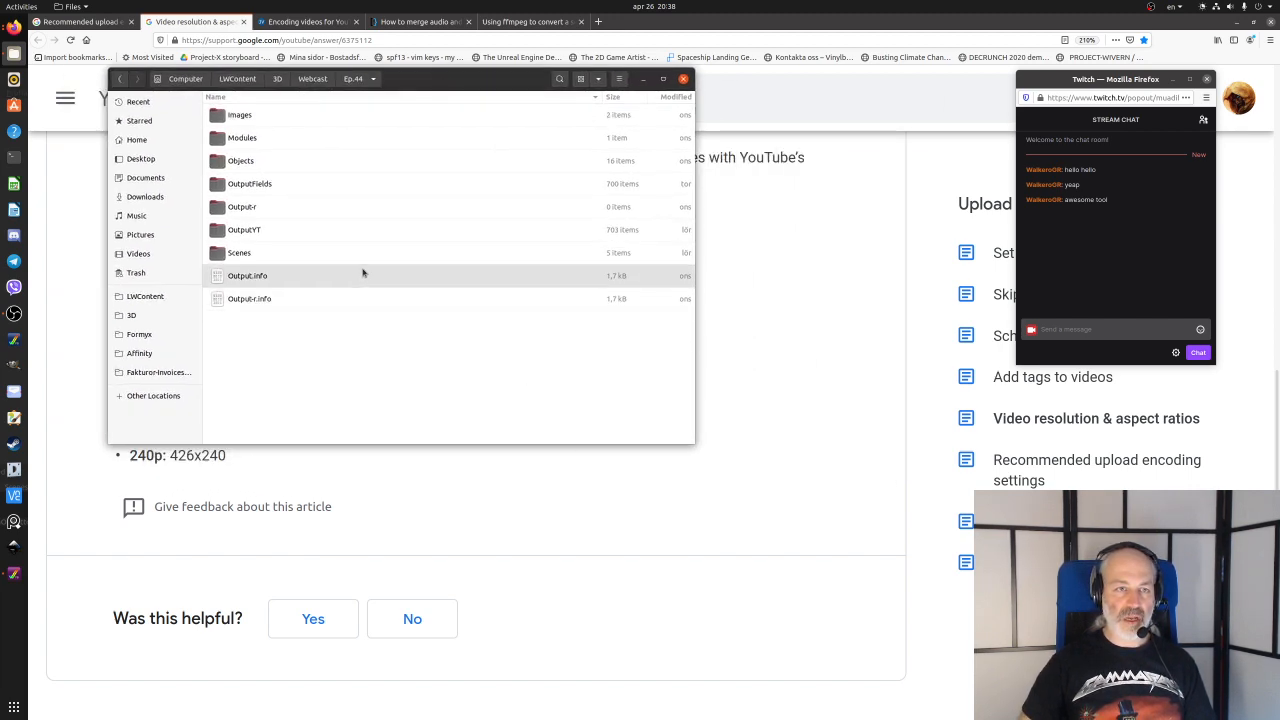
double_click(297, 231)
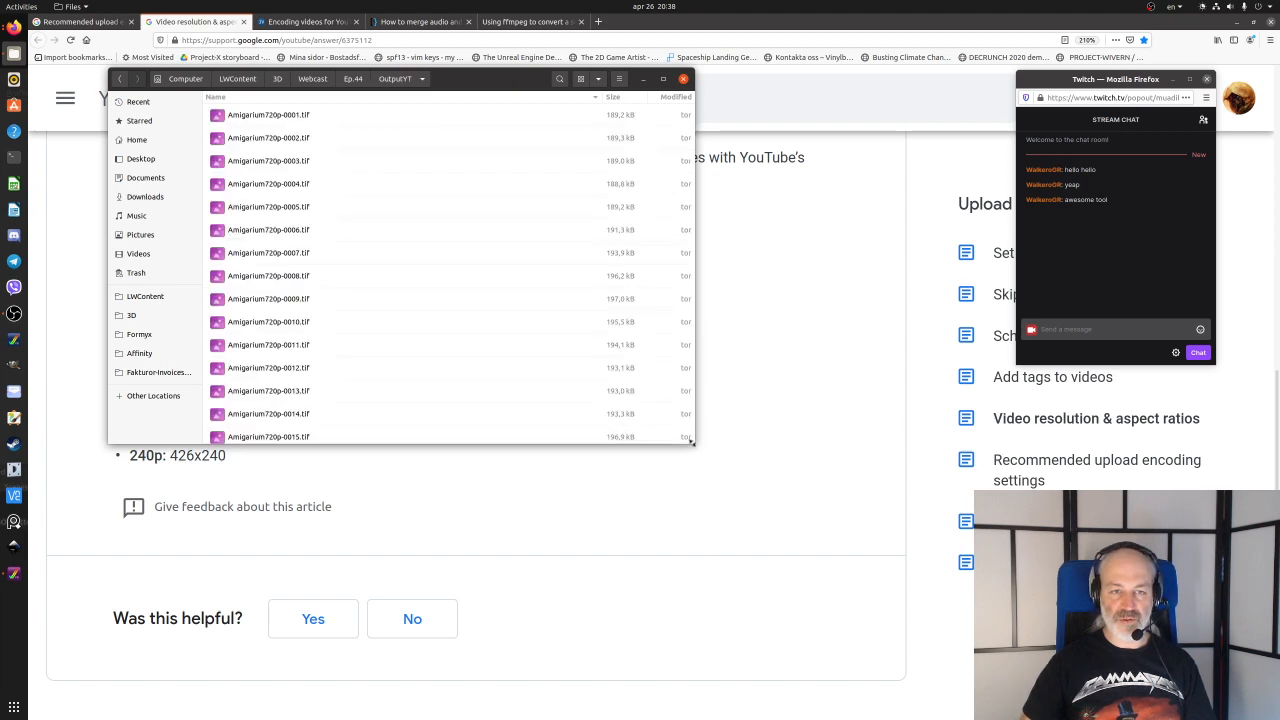
left_click_drag(691, 441, 963, 681)
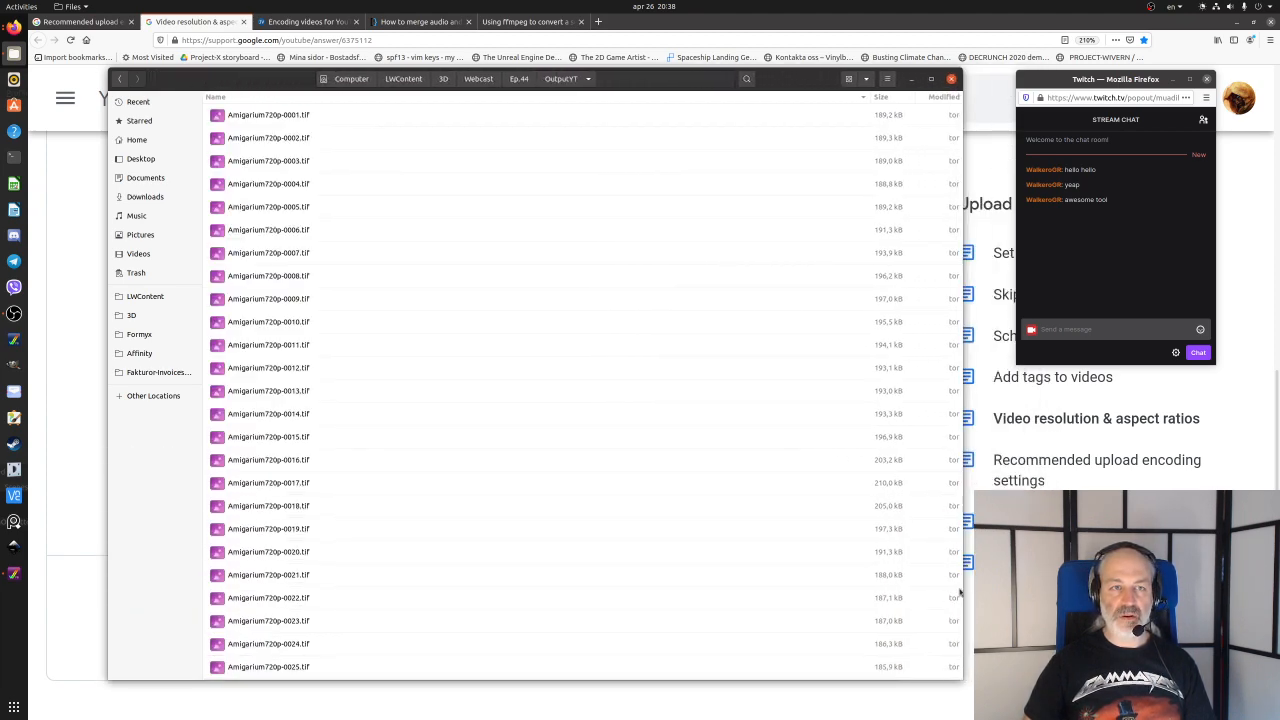
left_click_drag(960, 118, 934, 707)
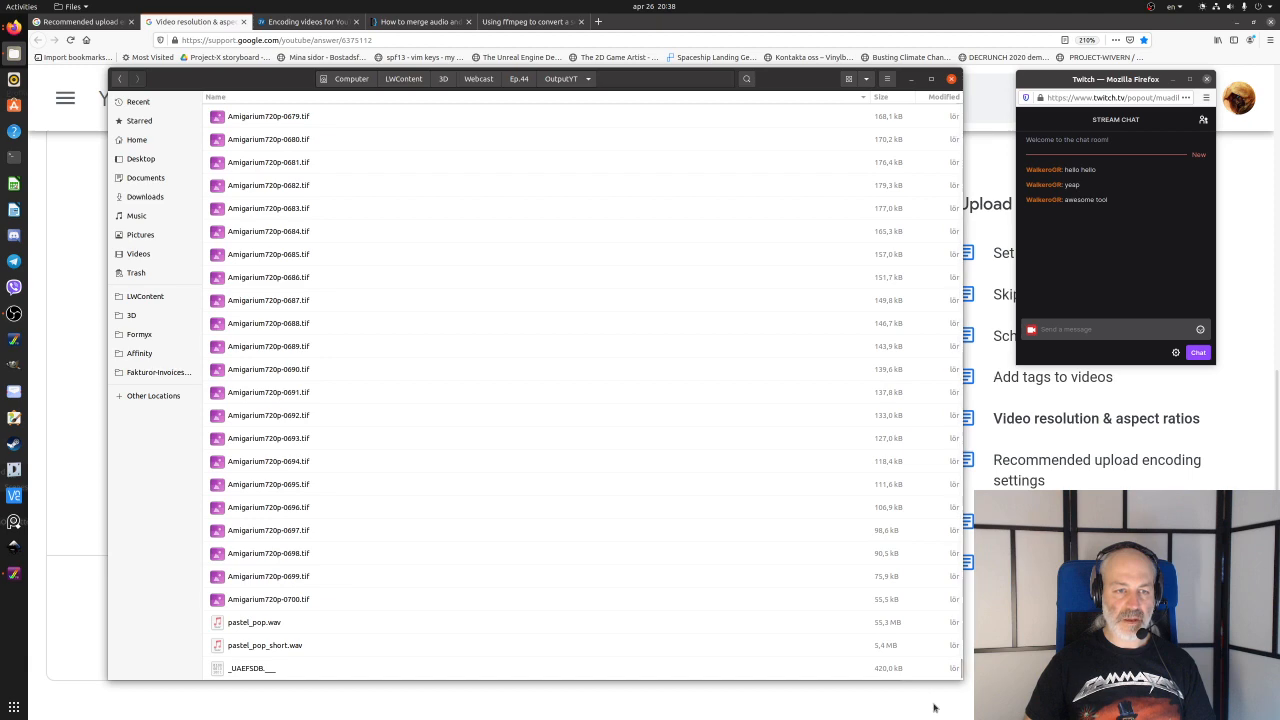
- Open pastel_pop.wav with Audacity
right_click(365, 621)
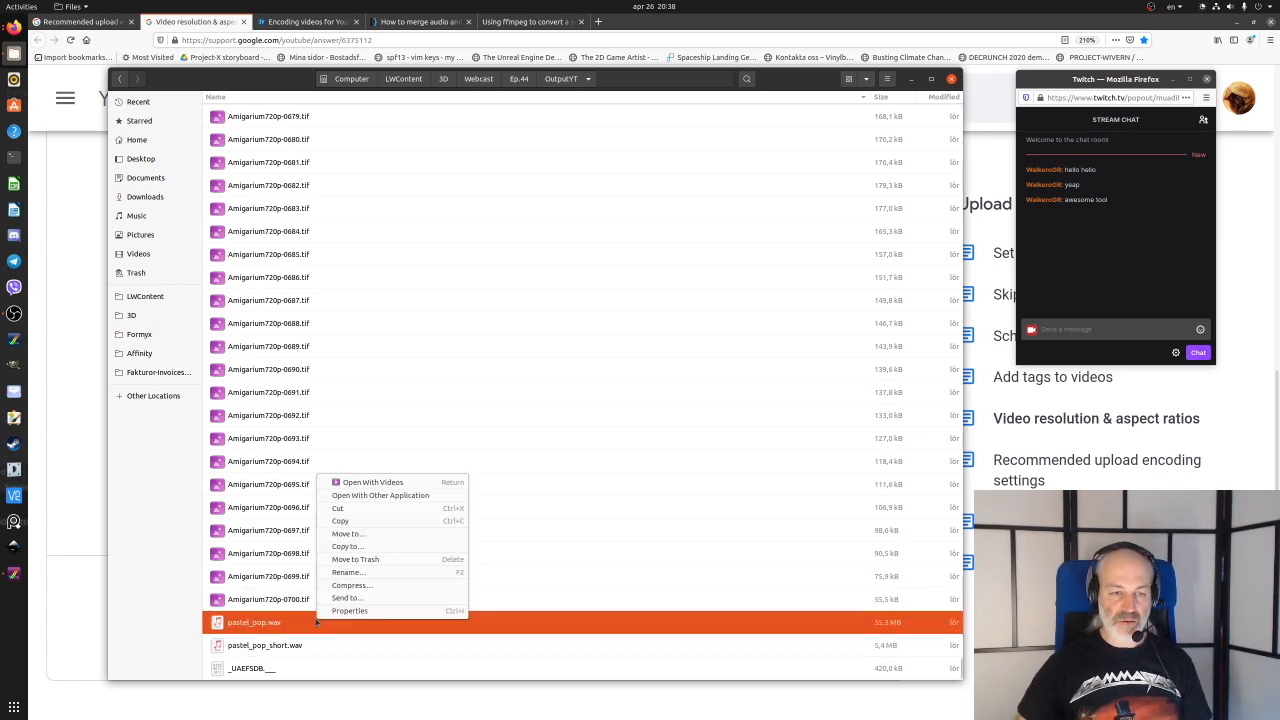
left_click(432, 498)
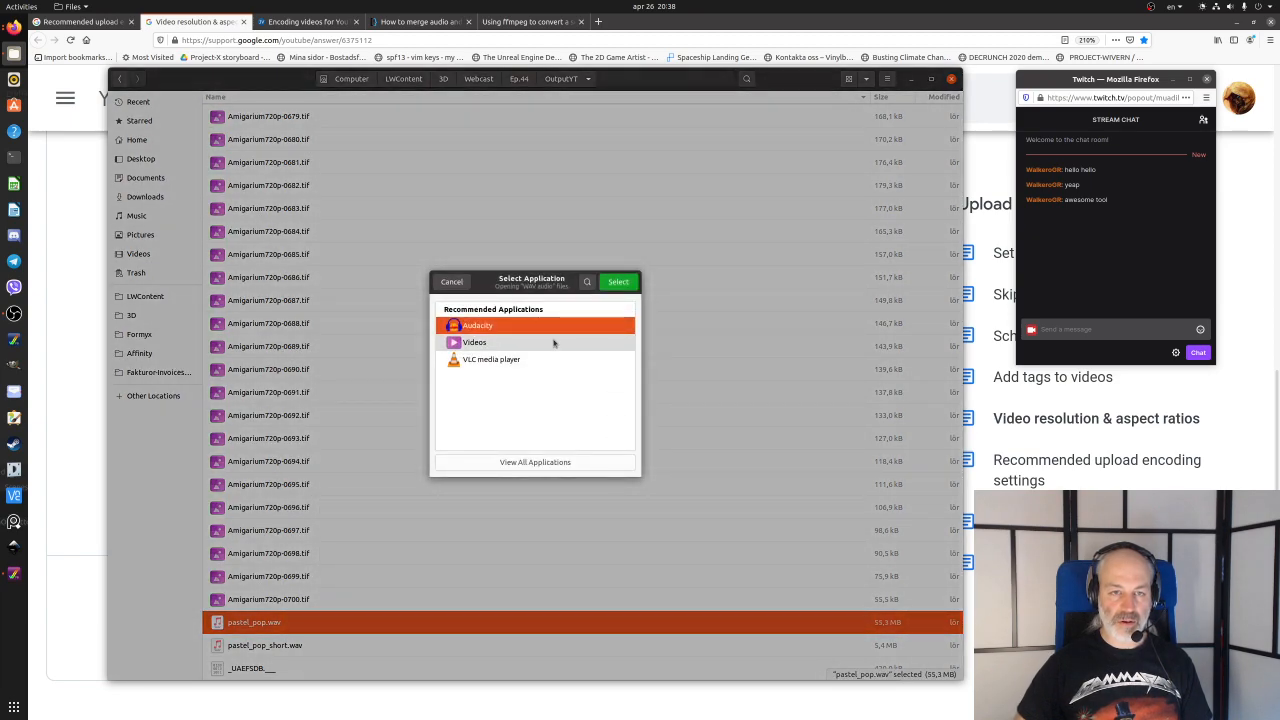
double_click(540, 330)
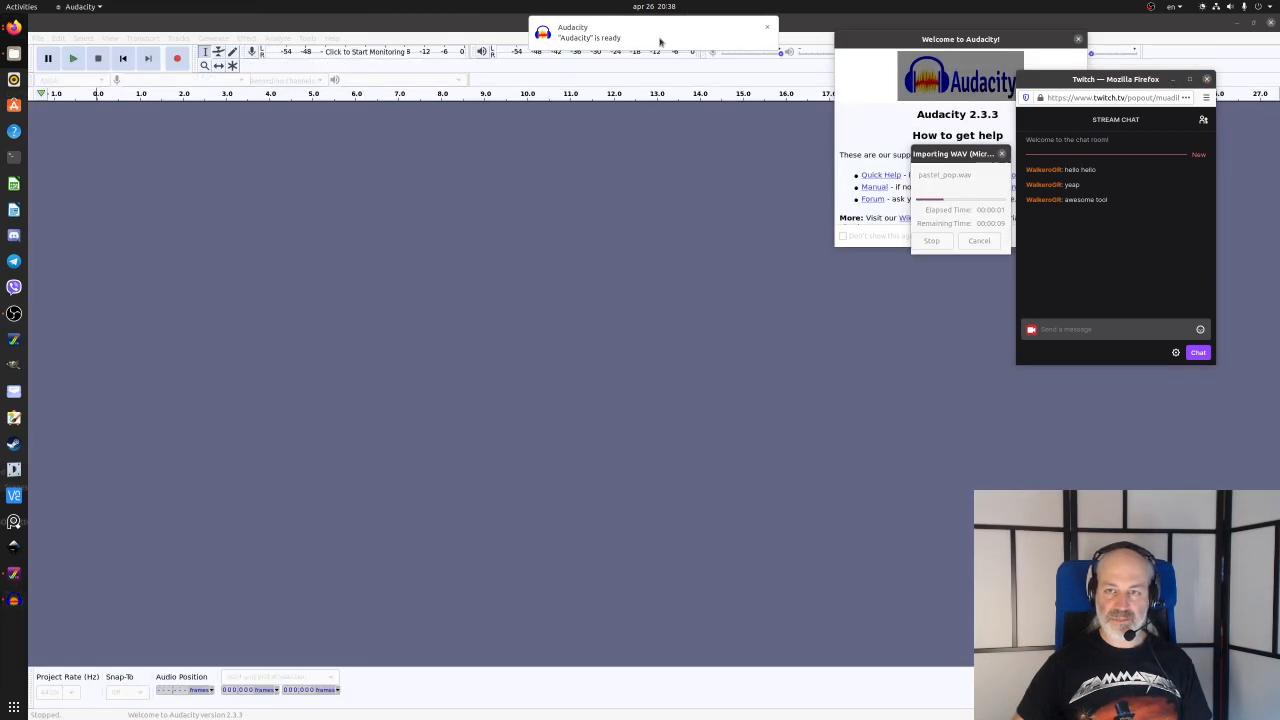
- Move the Twitch chat window out of the way and dismiss Audacity's welcome dialog
left_click_drag(1168, 78, 1224, 38)
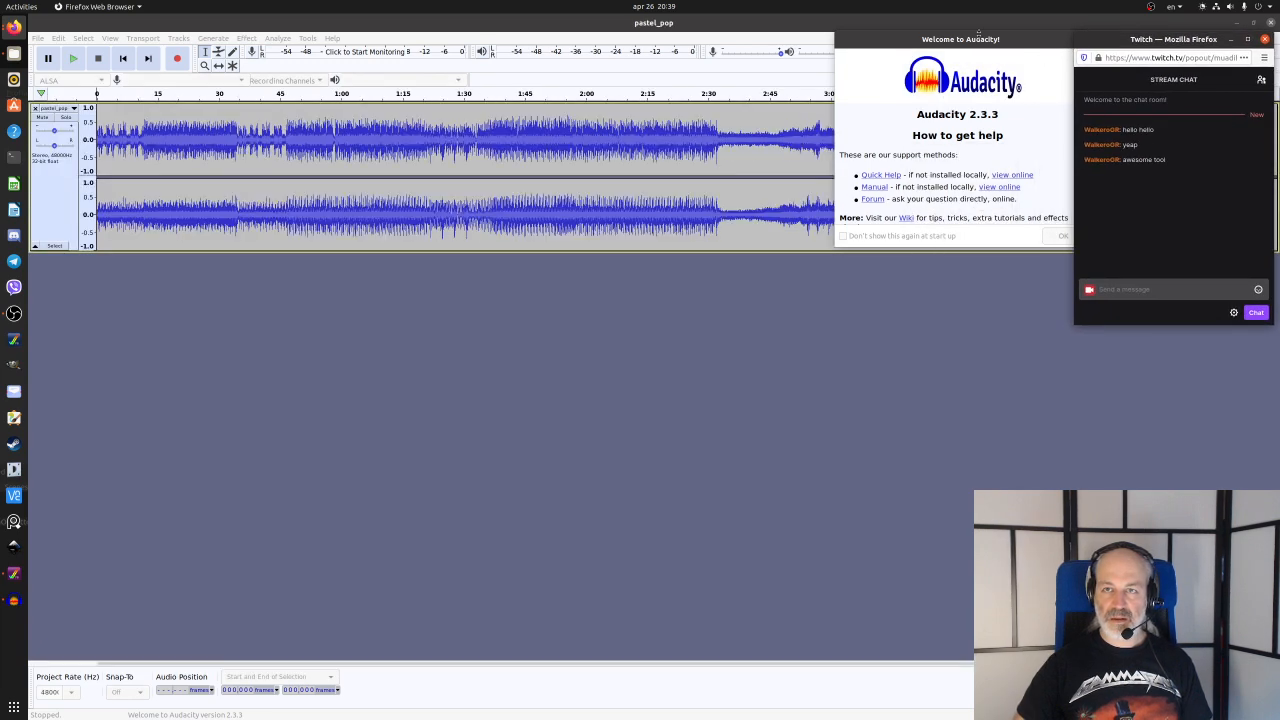
left_click_drag(978, 39, 711, 331)
left_click(793, 527)
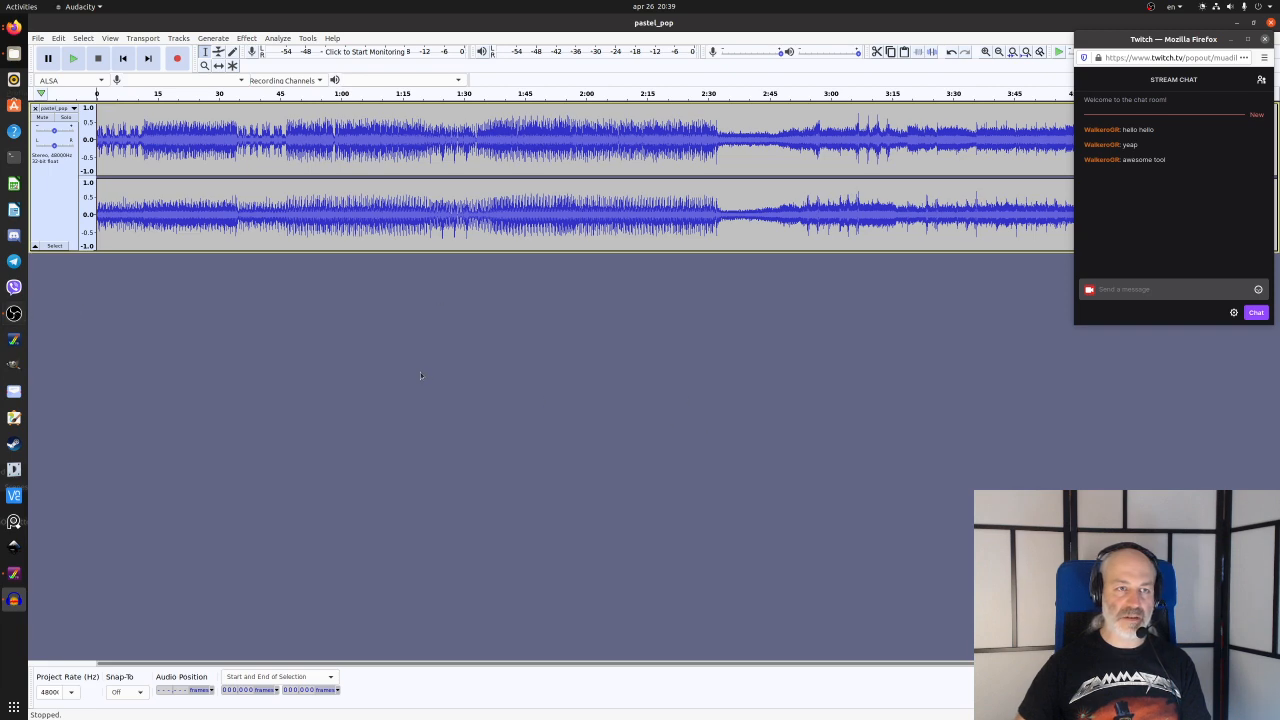
- Play the pastel_pop track while checking its sound level in OBS Studio, and stop playback
left_click(74, 59)
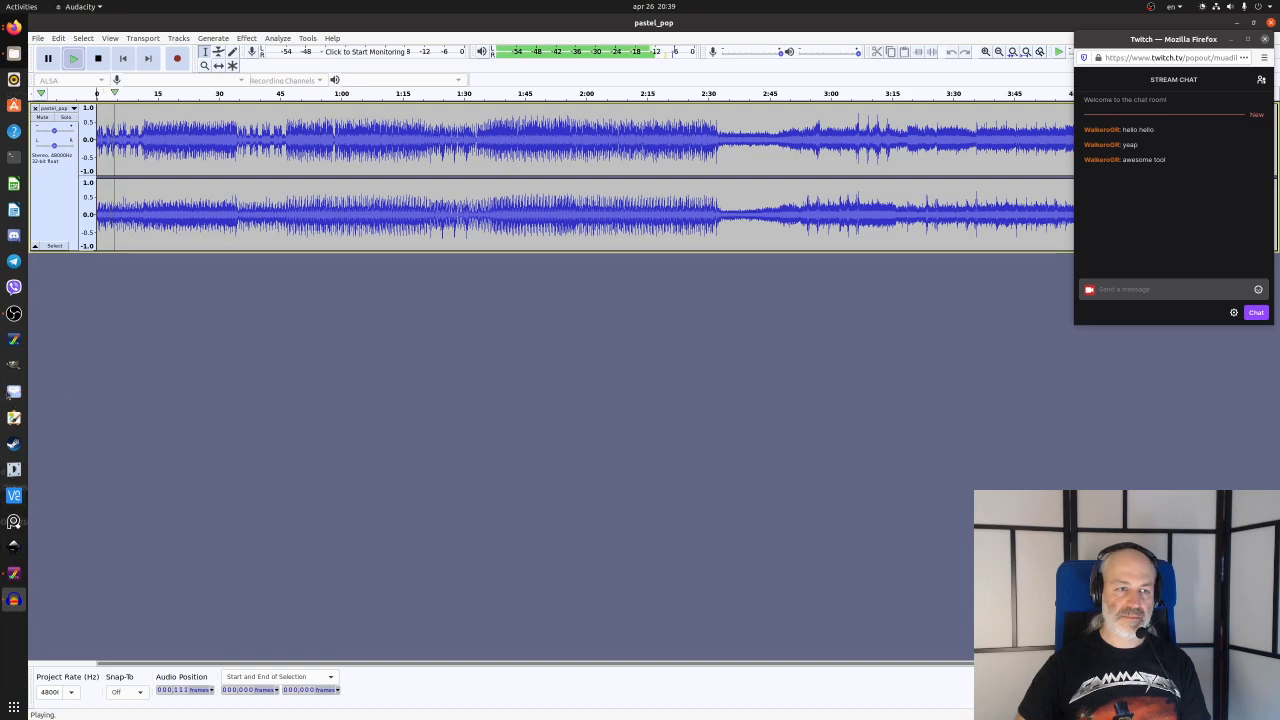
left_click(13, 313)
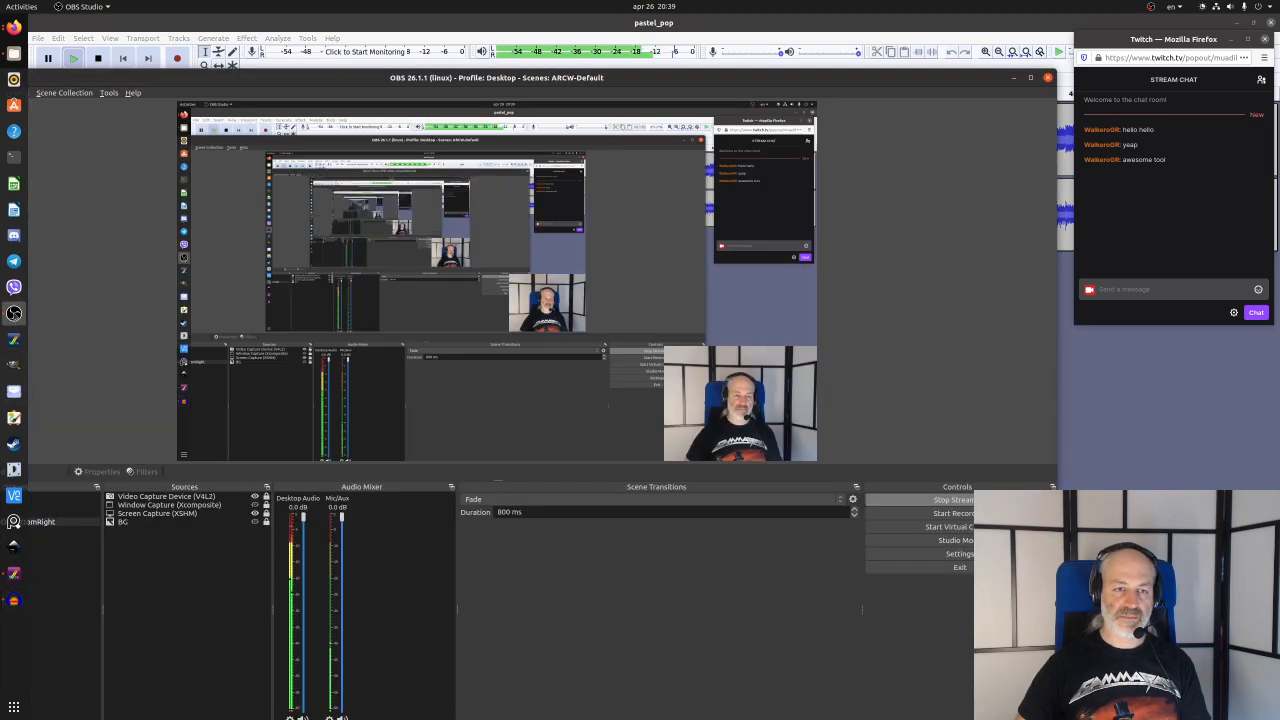
left_click(14, 313)
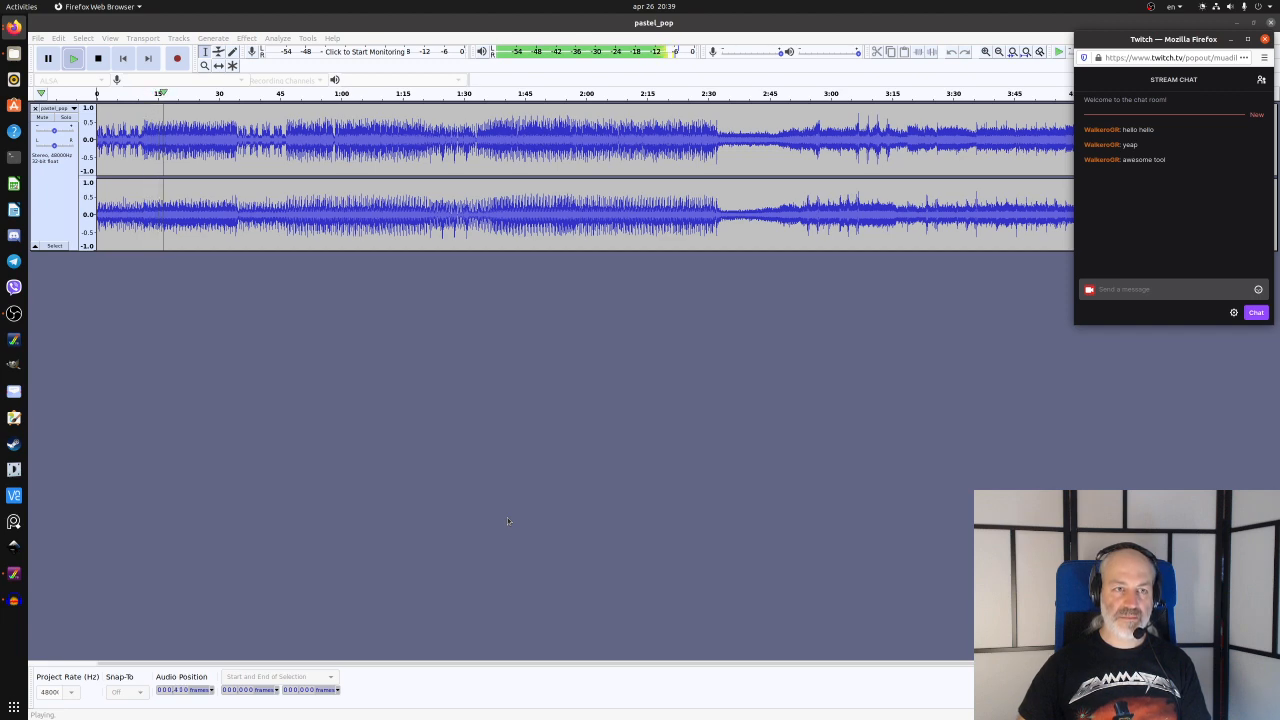
left_click(83, 60)
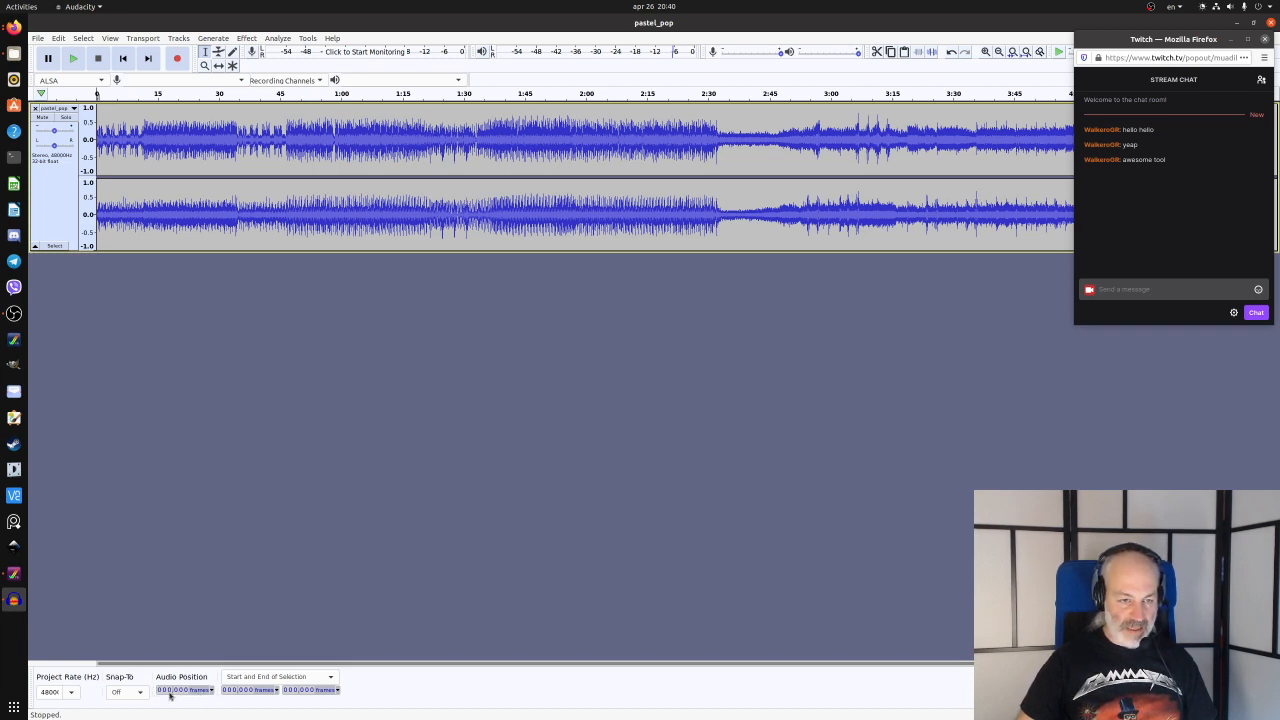
- Choose PAL frames (25 fps) as the audio position format and set the position to frame 700
left_click(212, 690)
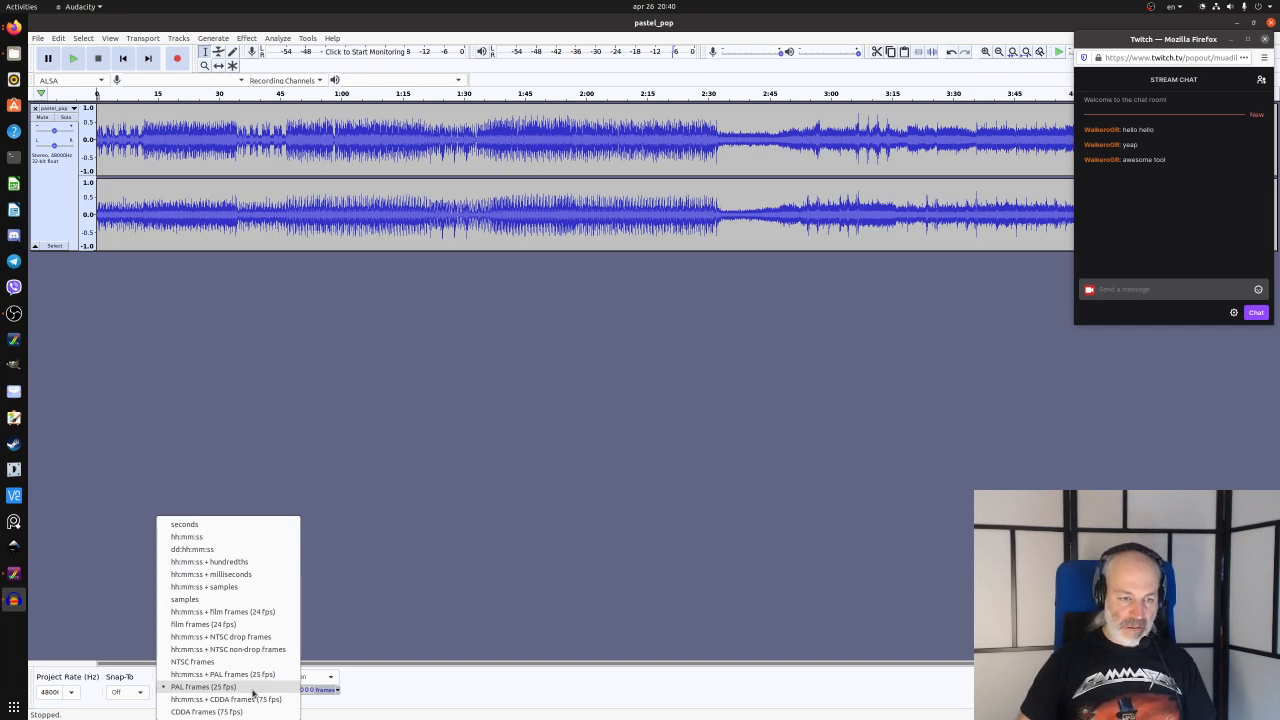
left_click(252, 690)
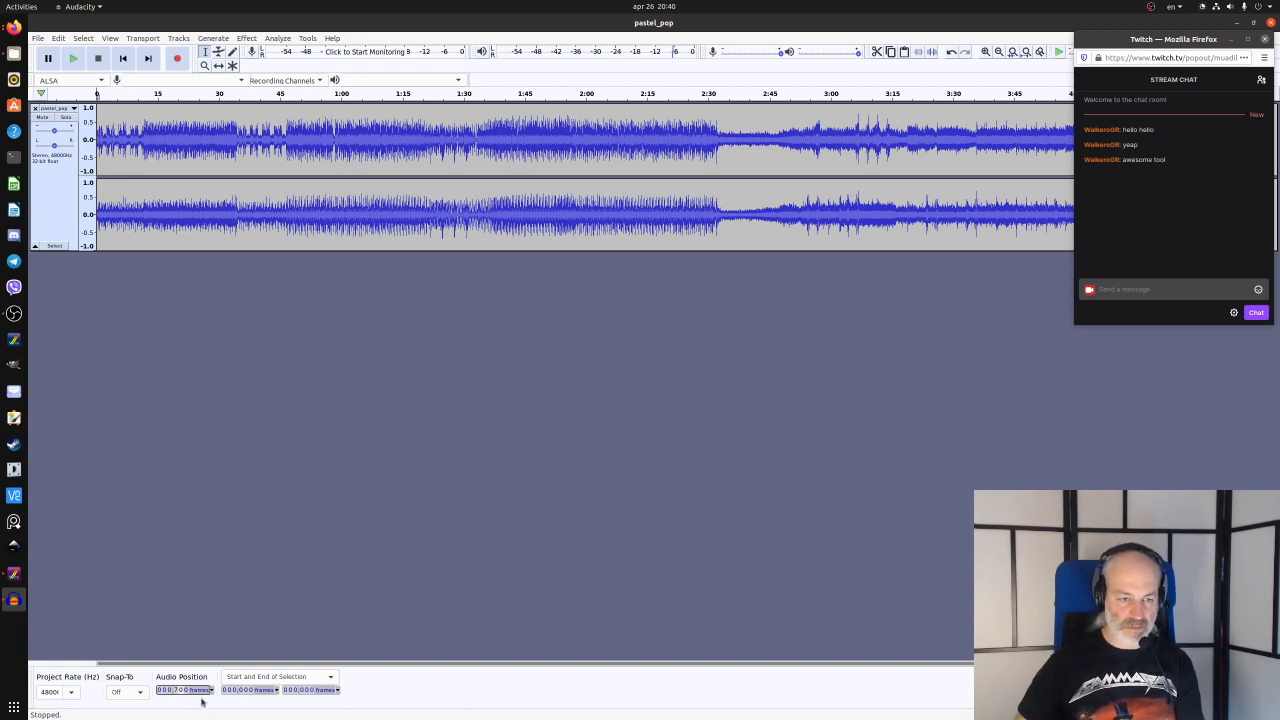
- Play the beginning of the pastel_pop track from the start and pause playback
left_click(169, 696)
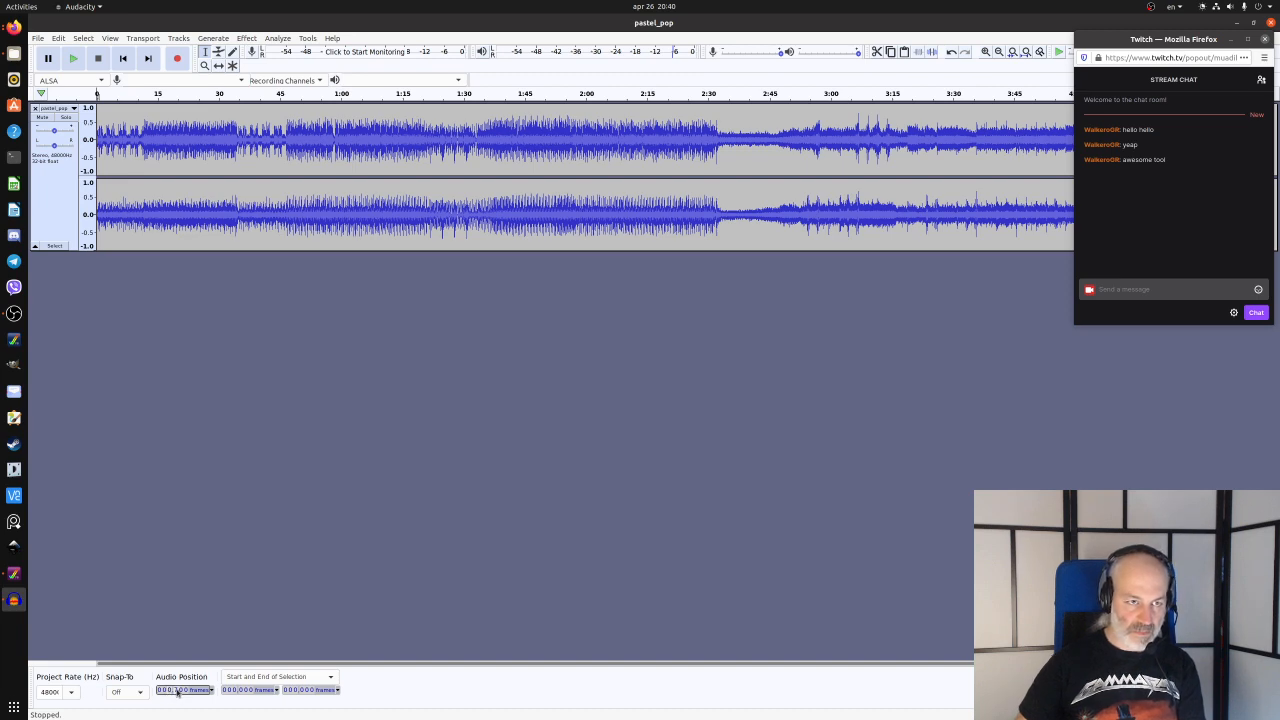
left_click(73, 58)
left_click(99, 58)
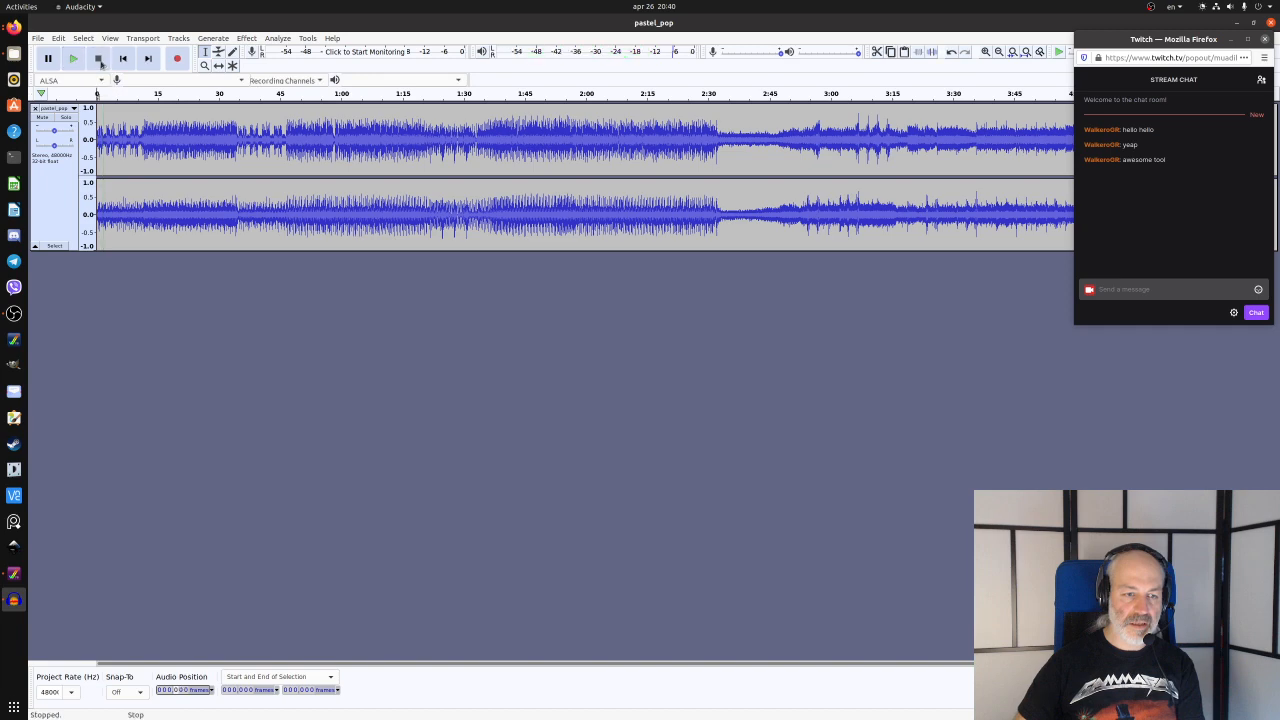
left_click(73, 58)
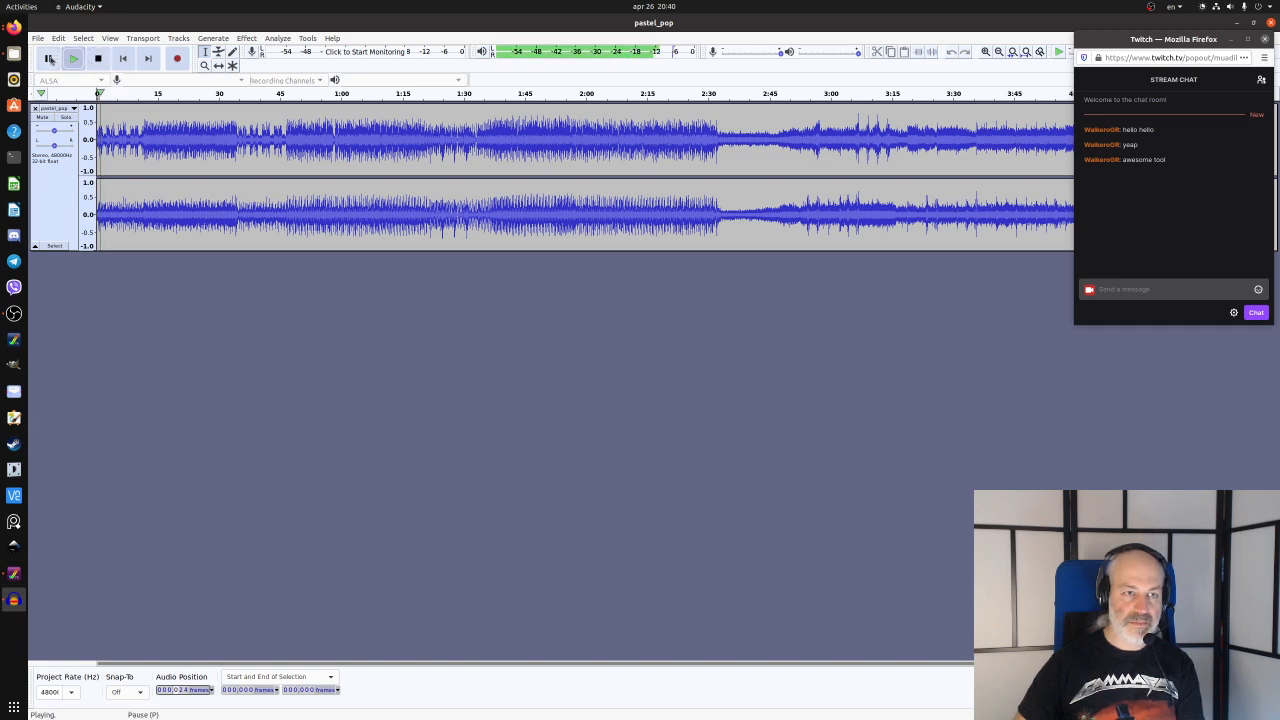
left_click(49, 58)
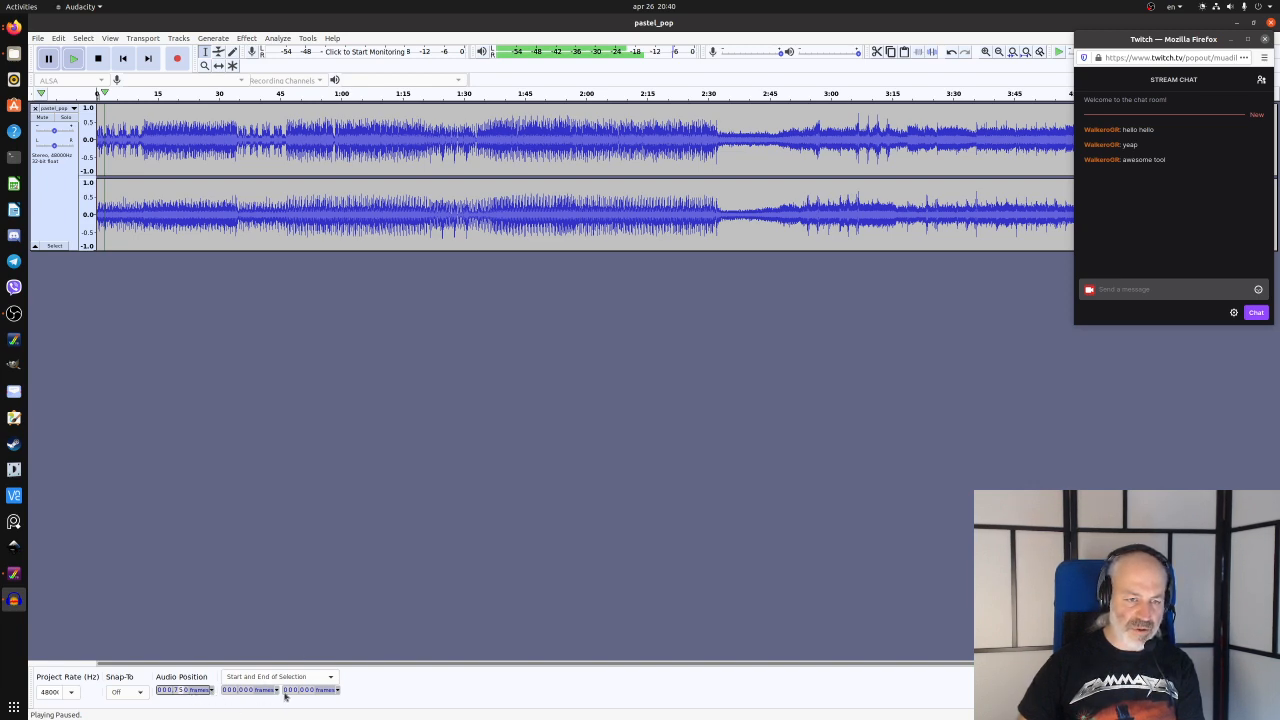
- Set both the start and the end of the selection to frame 700
left_click(246, 689)
type("7")
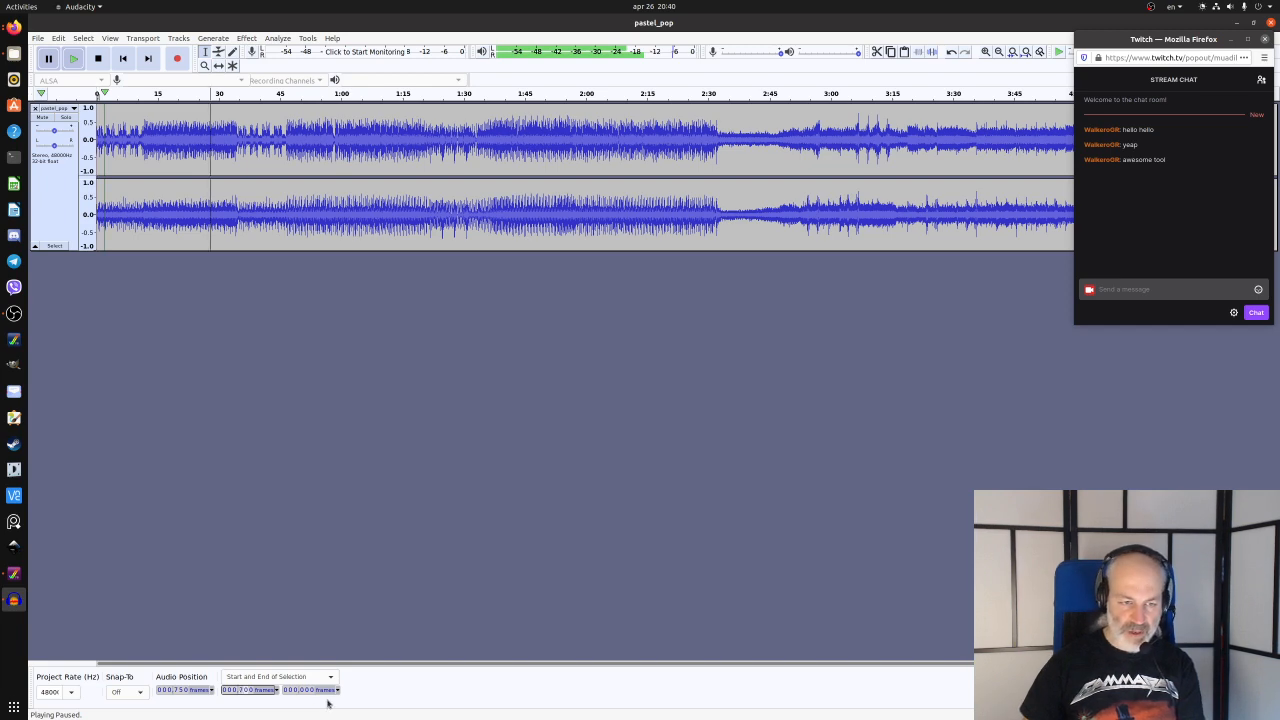
left_click(304, 689)
type("7")
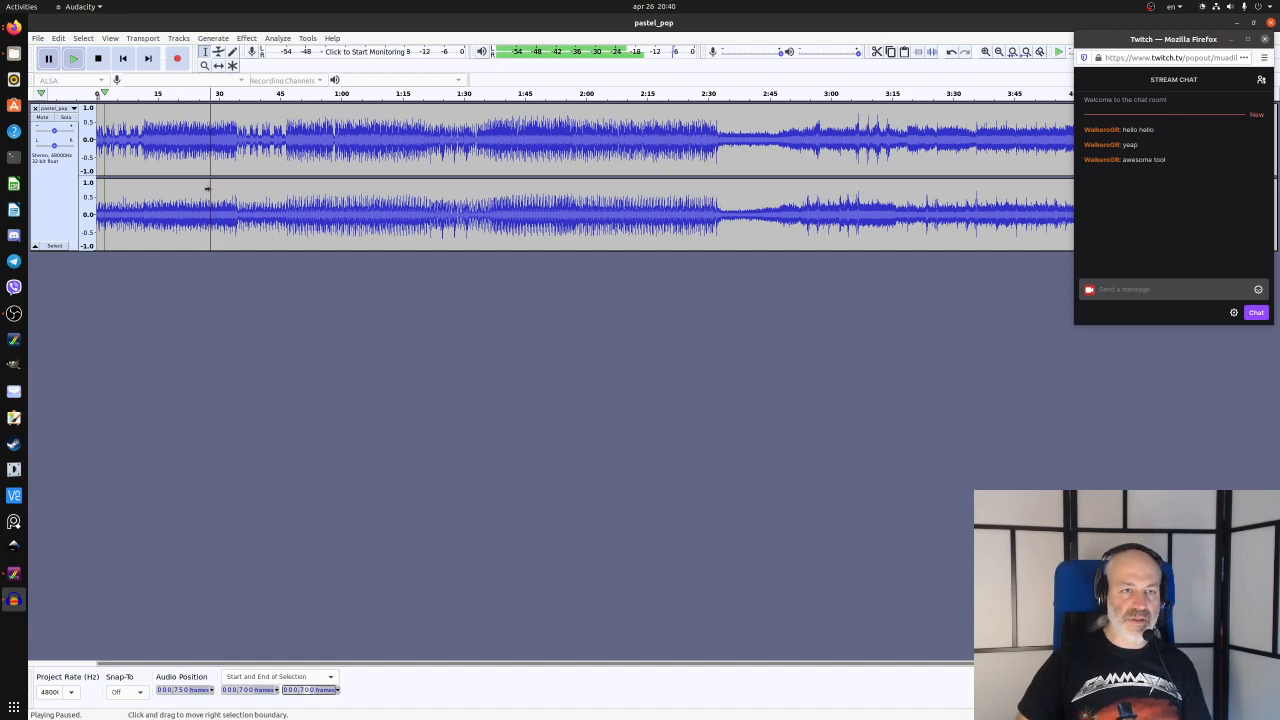
- Place the cursor at points just after and before 28.000 s on the magnified waveform, ending at about 27.989 s
scroll(208, 188, "up", 7, "ctrl")
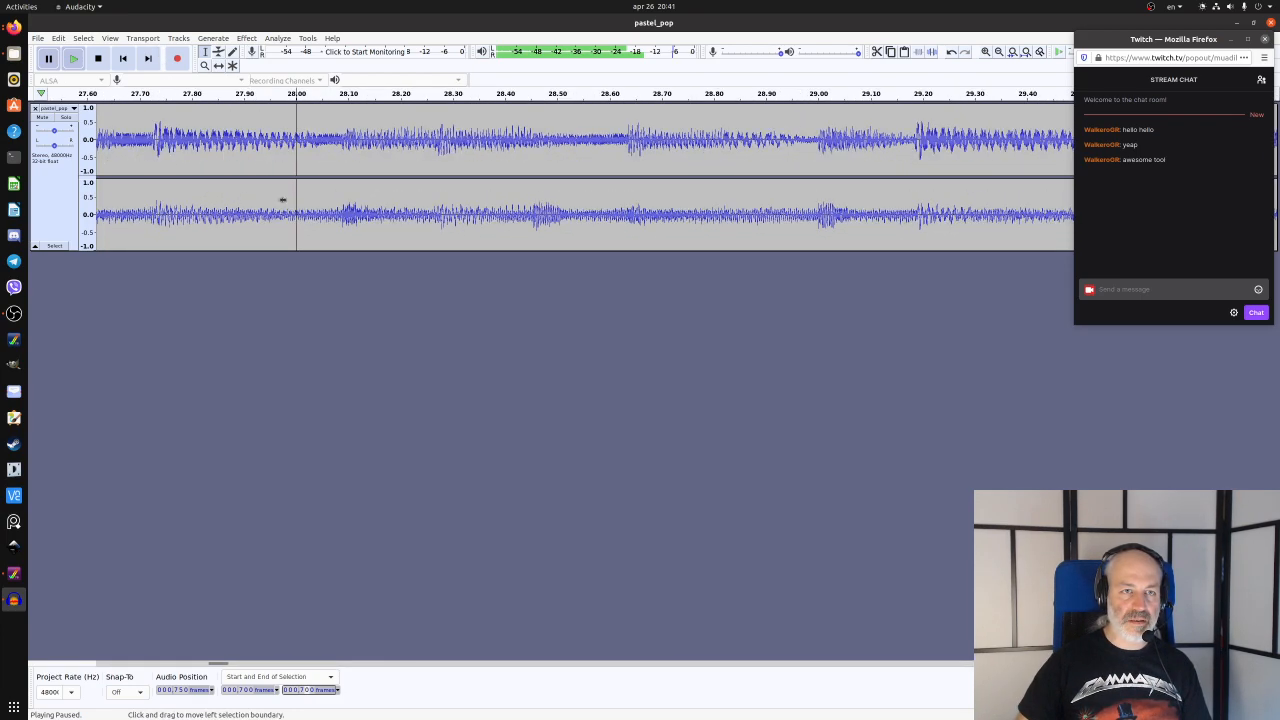
scroll(285, 202, "up", 4, "ctrl")
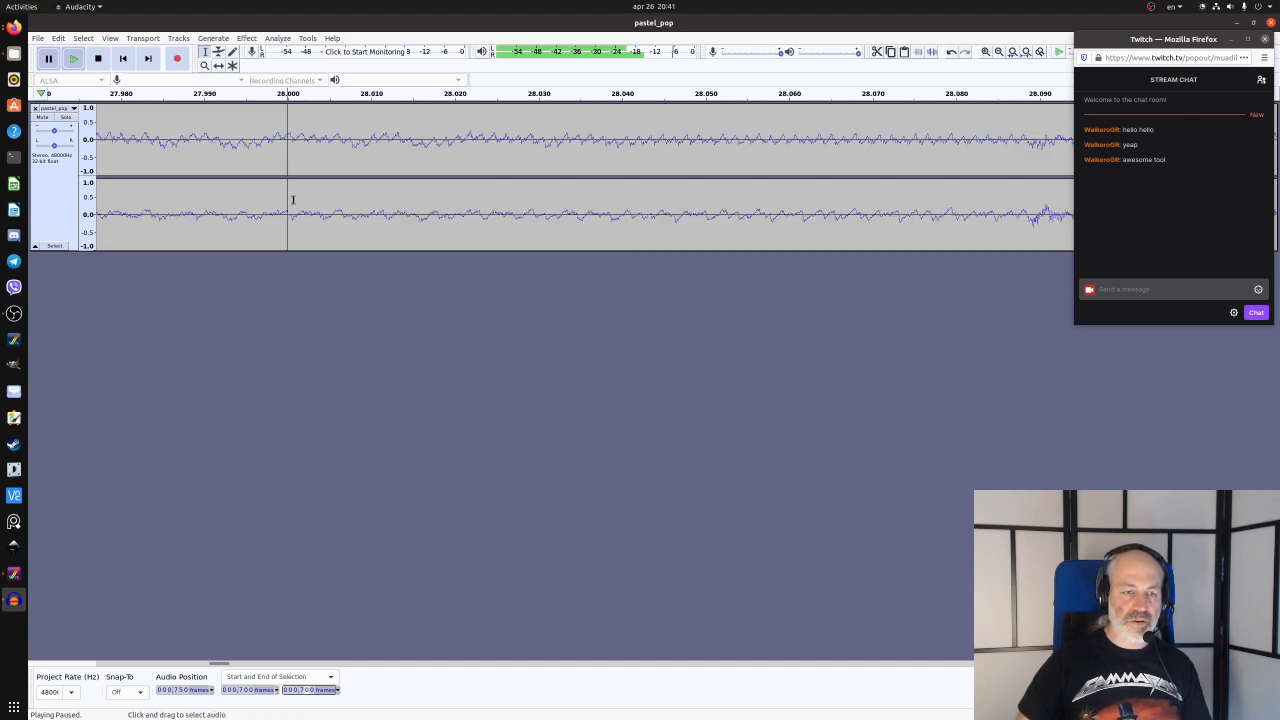
left_click(341, 206)
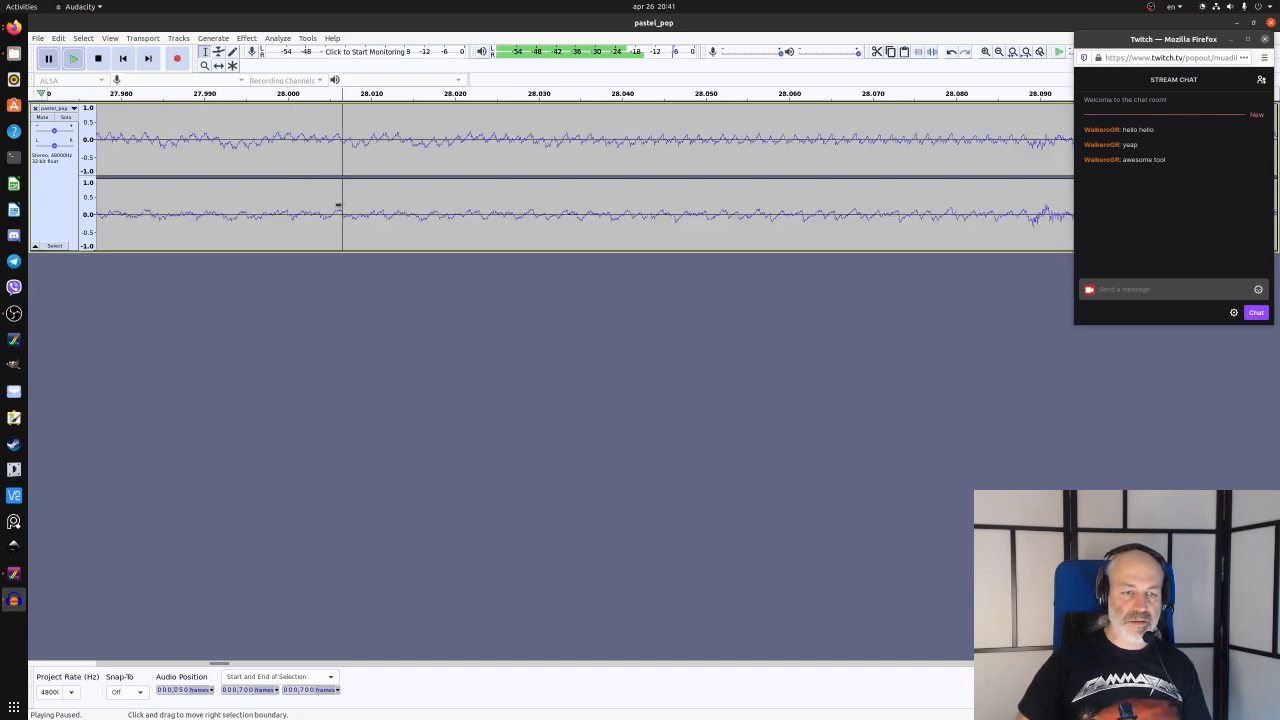
left_click(286, 205)
left_click(198, 205)
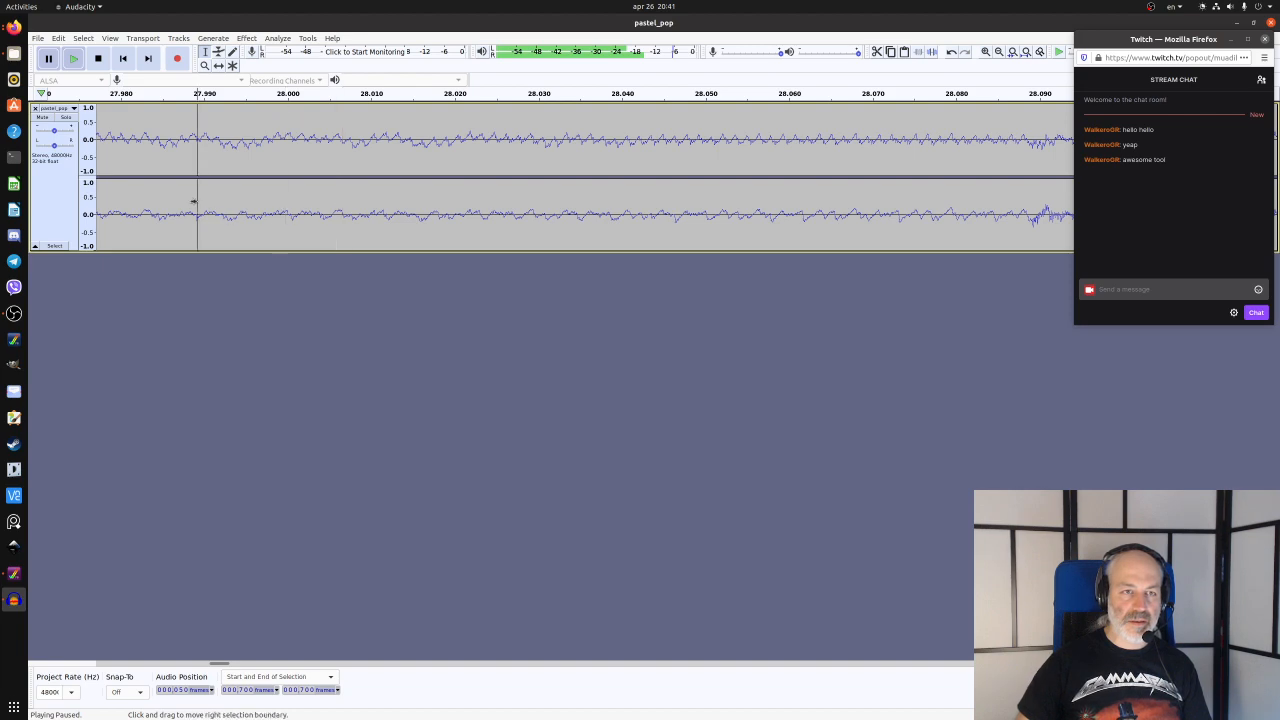
- Place the edit cursor at frame 700 of the pastel_pop track
left_click(642, 205)
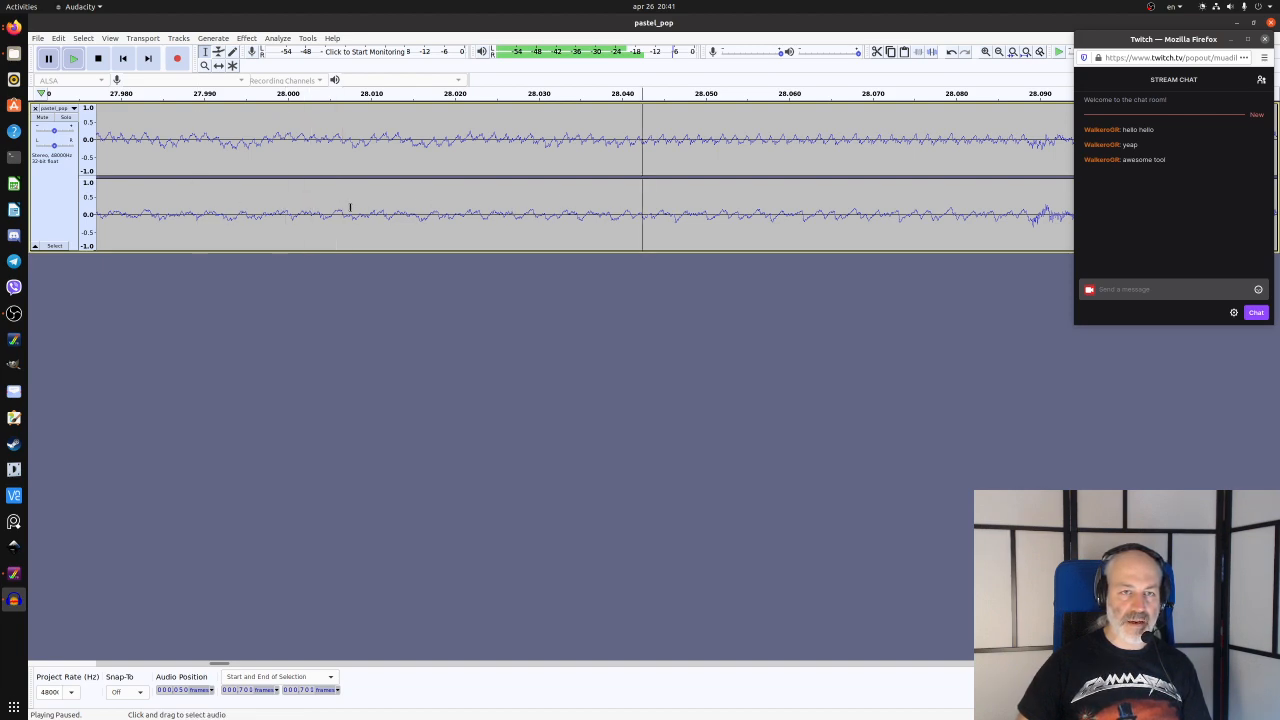
left_click(436, 213)
left_click(457, 215)
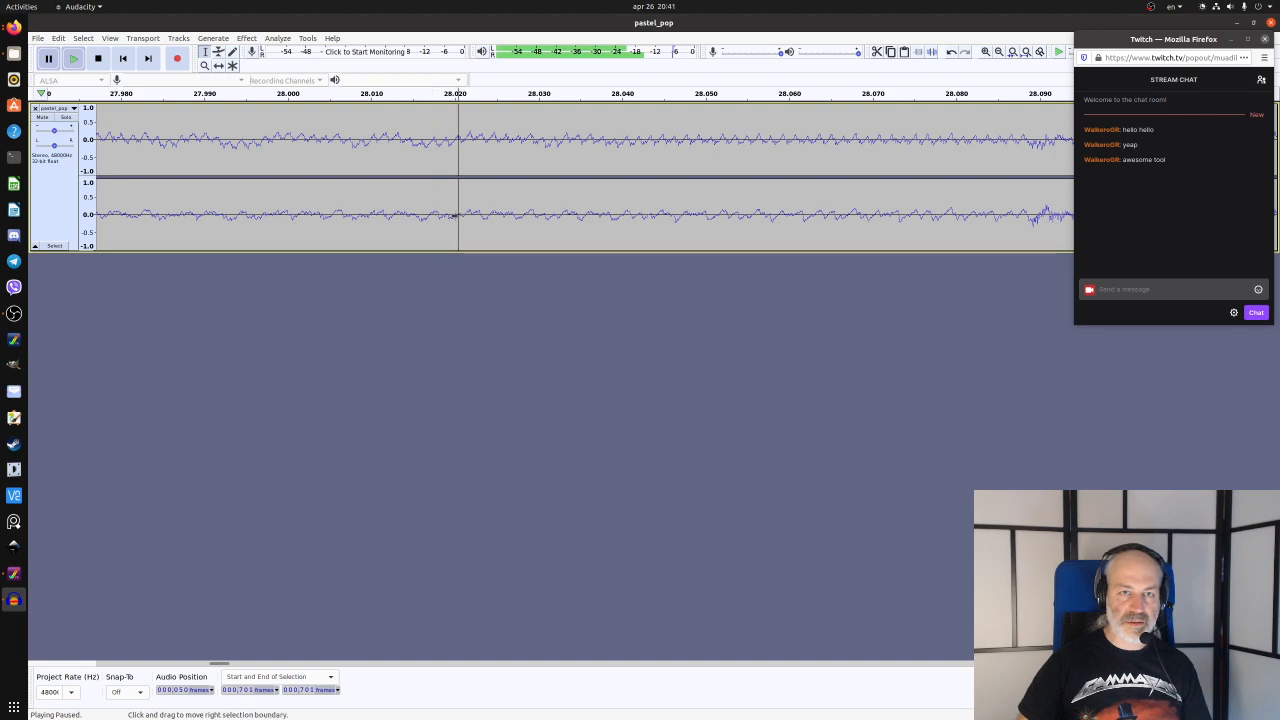
left_click(446, 215)
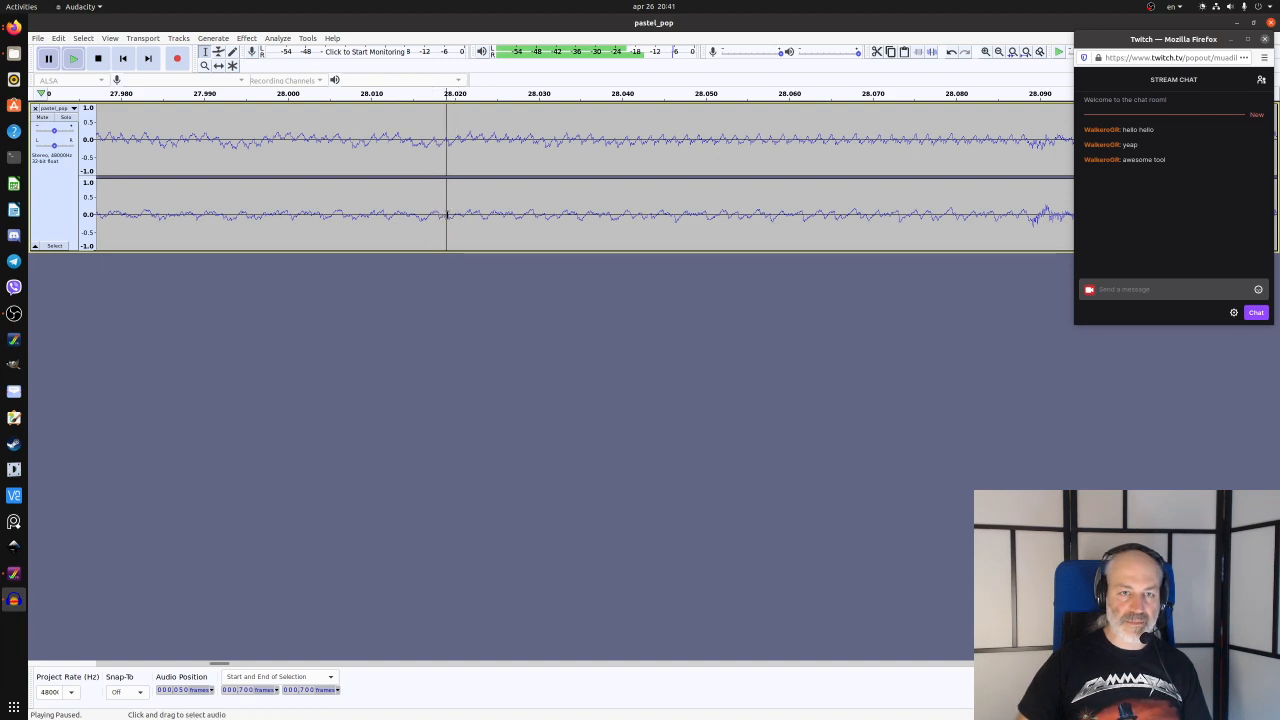
- Select the audio from frame 700 to the end of the pastel_pop track and delete it
scroll(443, 215, "down", 3, "ctrl")
scroll(443, 215, "down", 4, "ctrl")
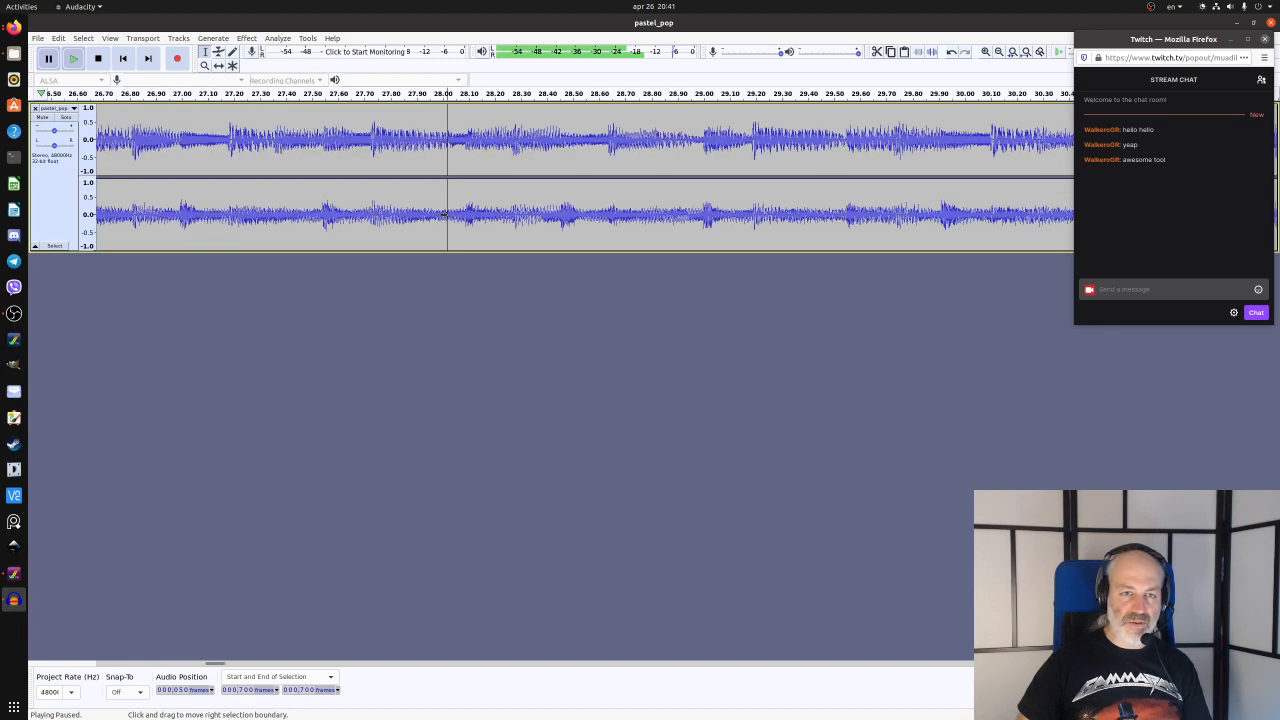
scroll(443, 215, "down", 3, "ctrl")
scroll(443, 215, "down", 1, "ctrl")
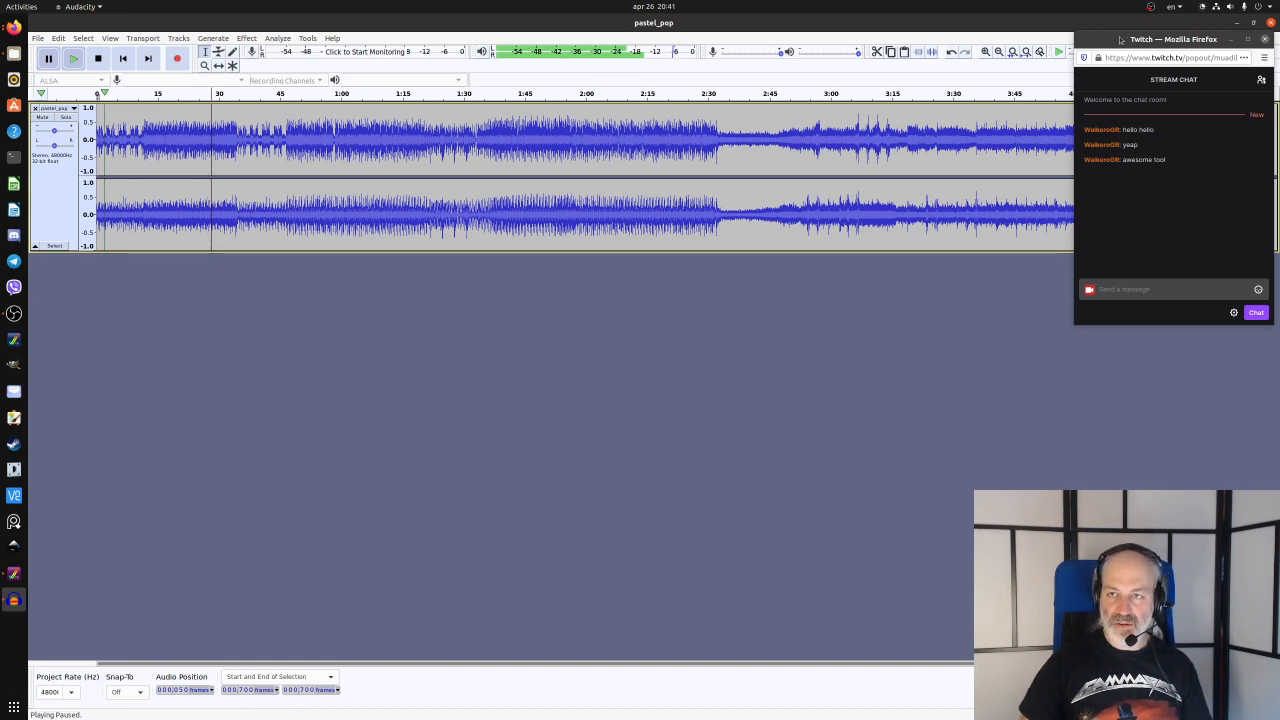
left_click_drag(1116, 39, 1118, 341)
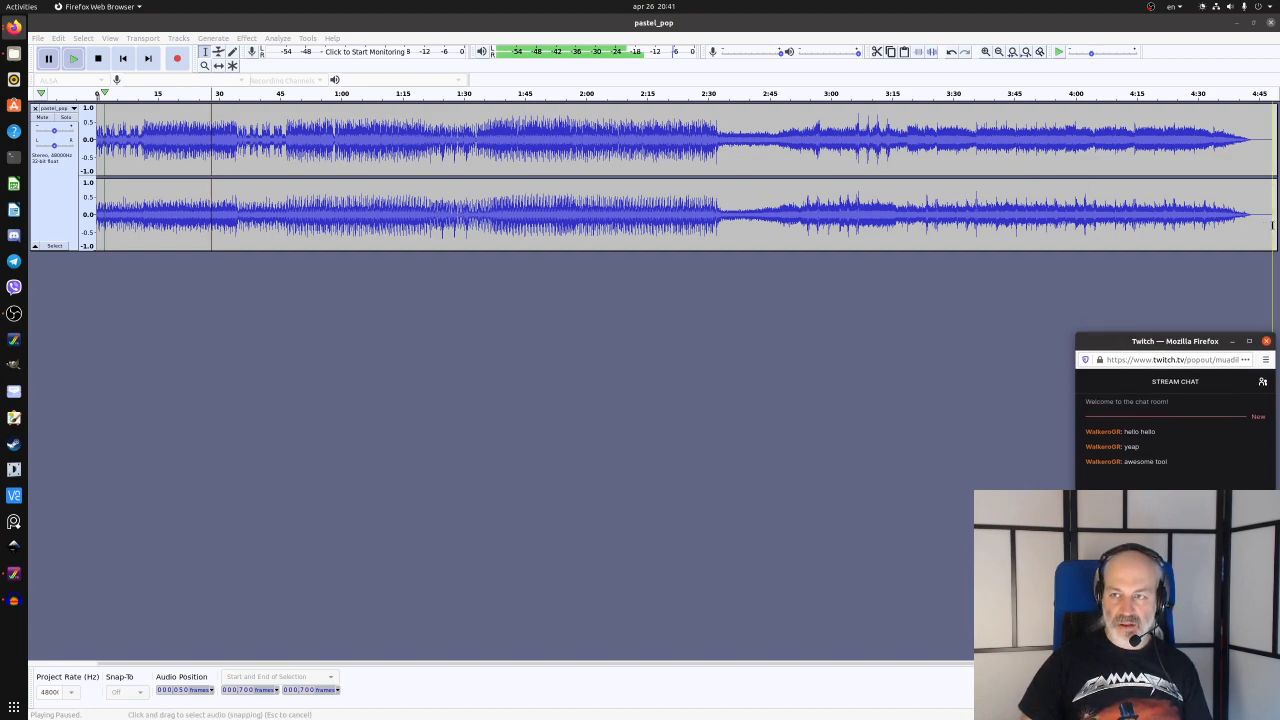
left_click_drag(1272, 225, 212, 231)
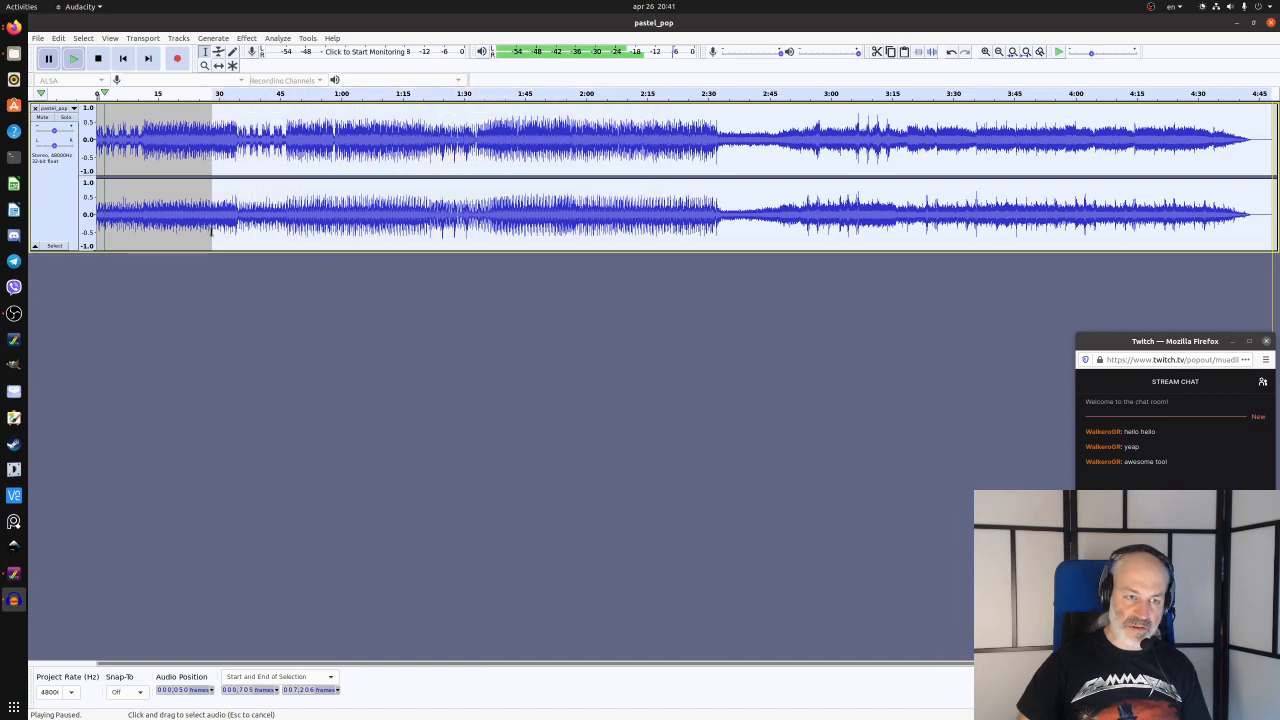
left_click(252, 690)
type("0")
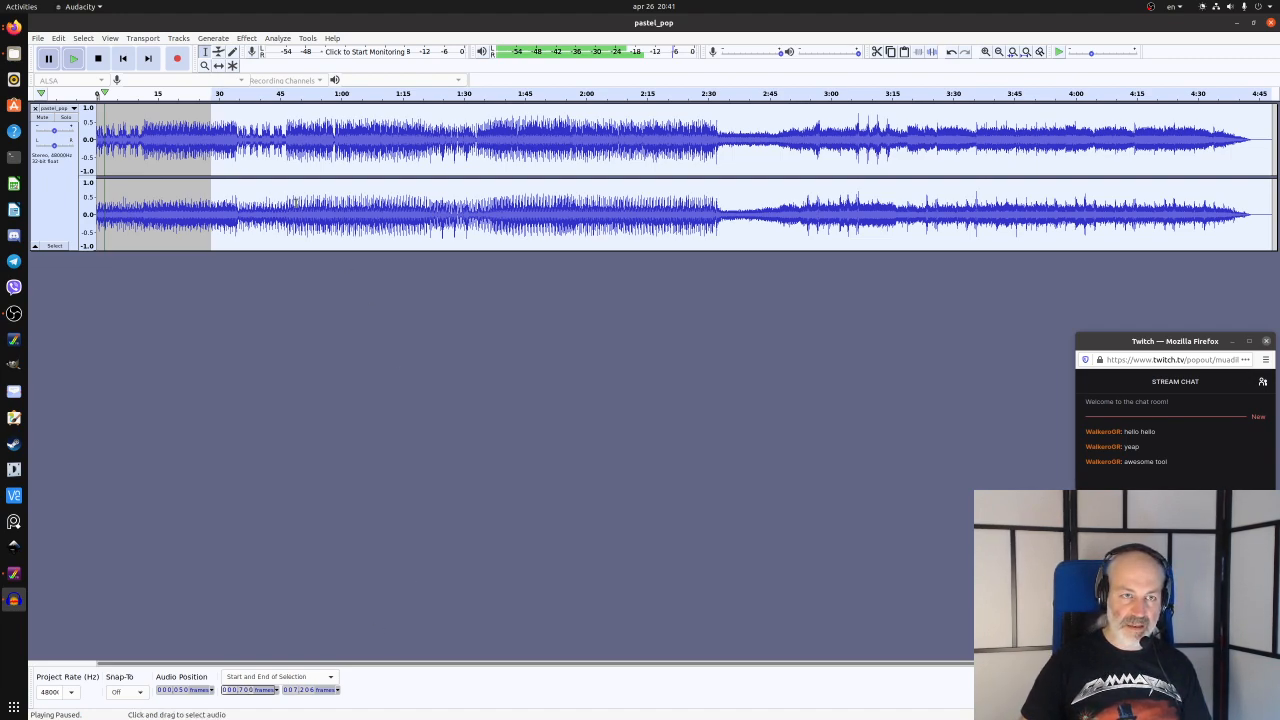
left_click(59, 39)
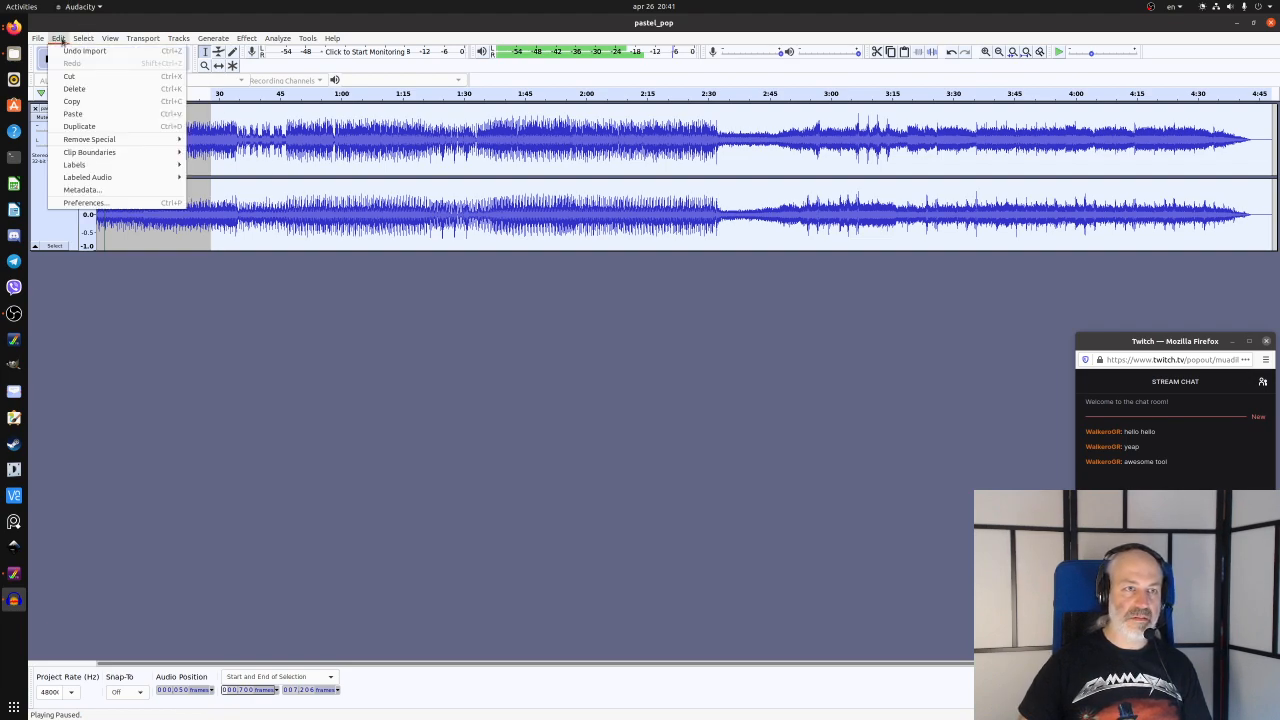
left_click(78, 88)
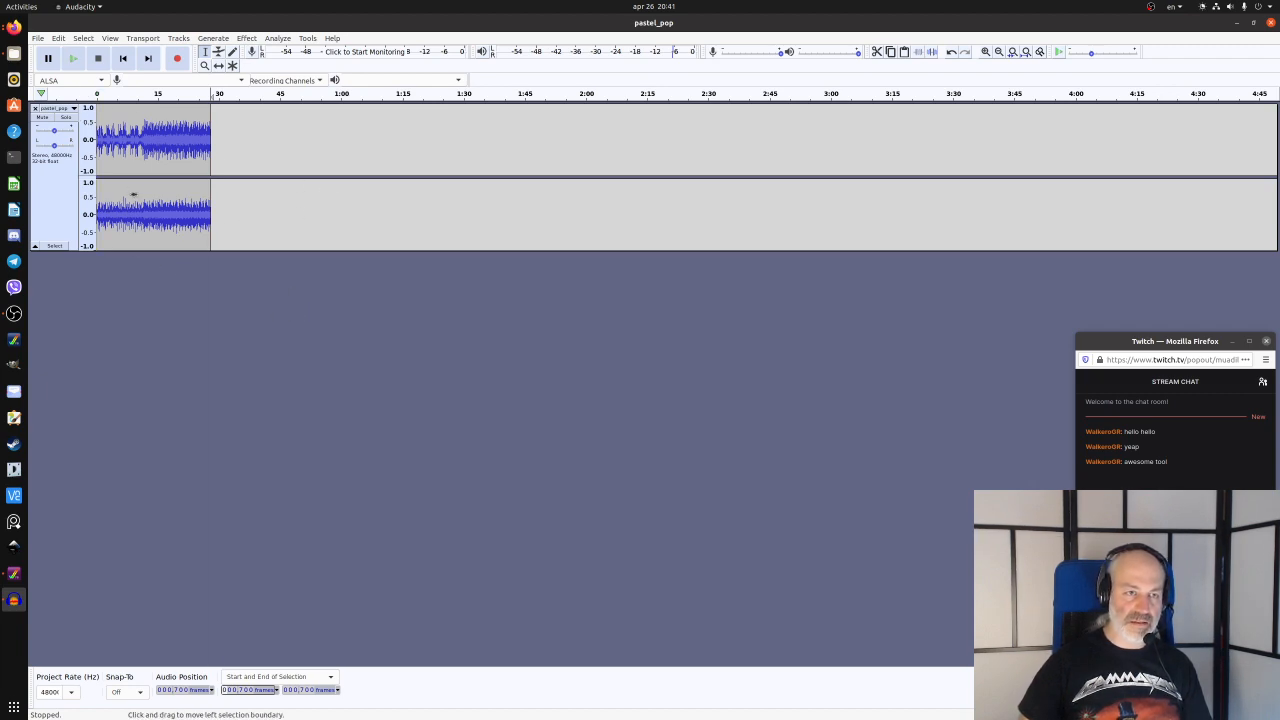
- Select the whole remaining clip to check its start and end in frames, and clear the selection
key("ctrl+1")
key("ctrl+1")
key("ctrl+1")
key("ctrl+1")
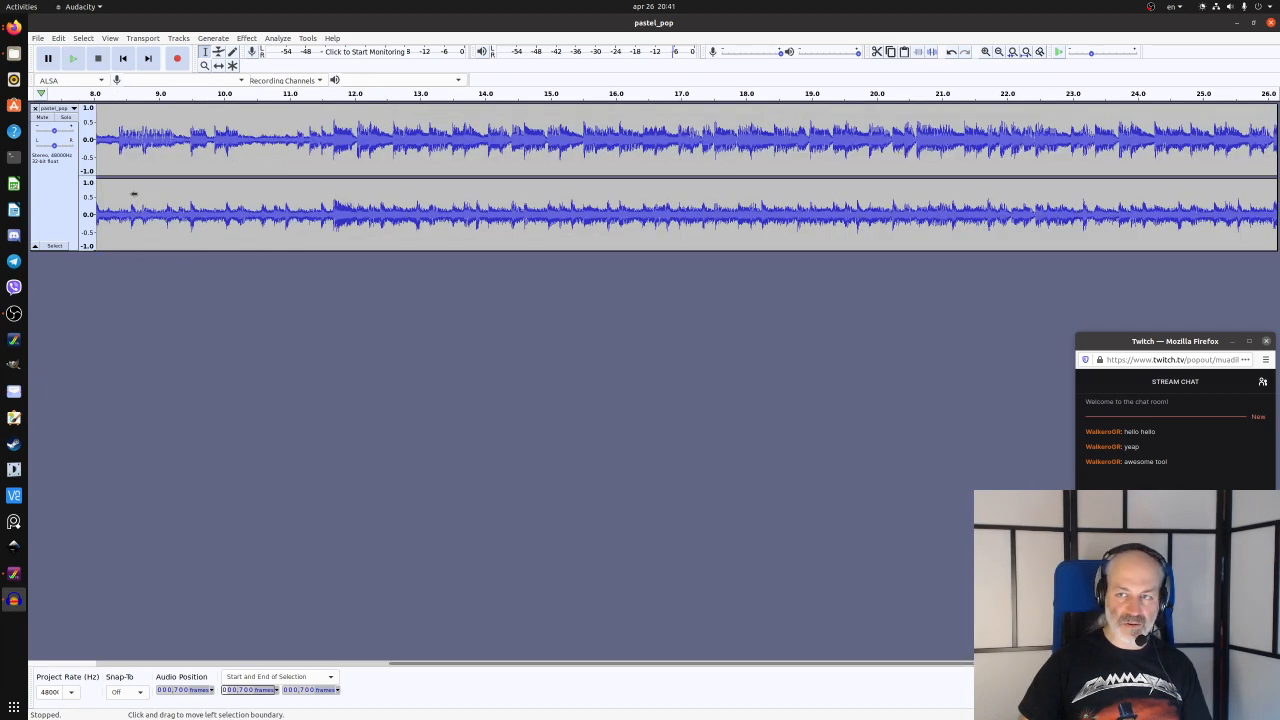
key("ctrl+3")
left_click_drag(323, 663, 3, 648)
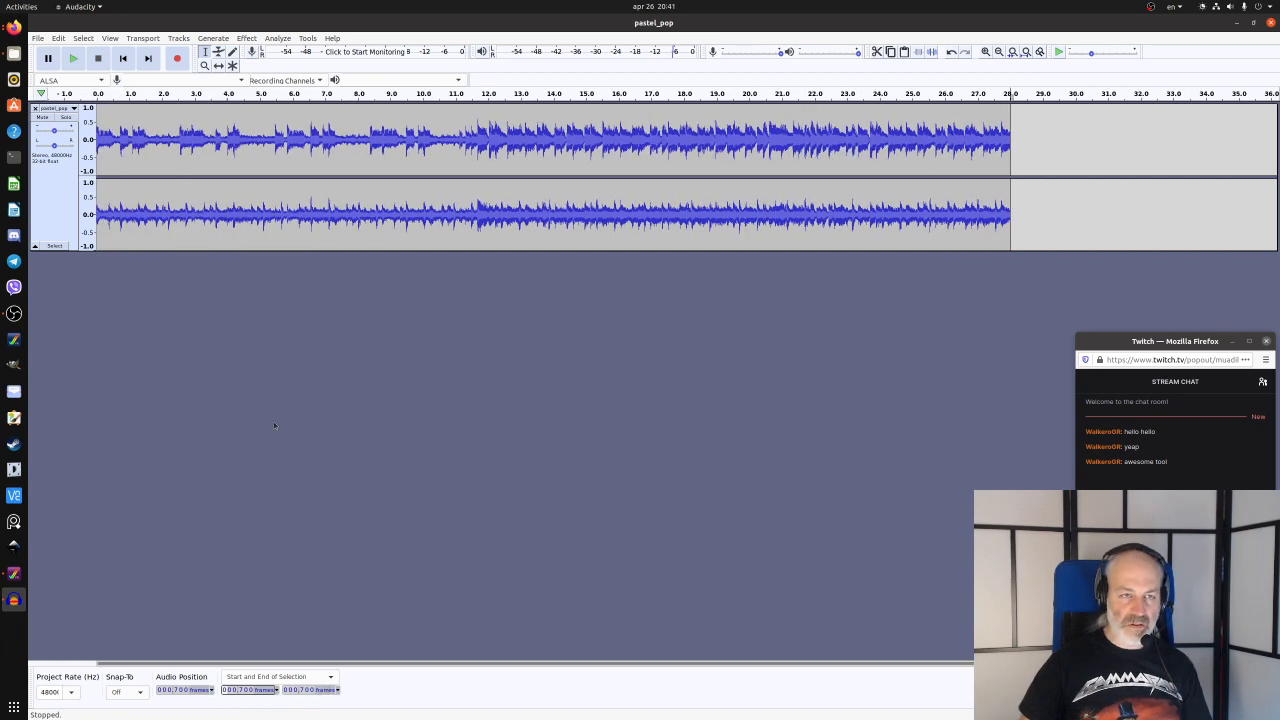
double_click(206, 184)
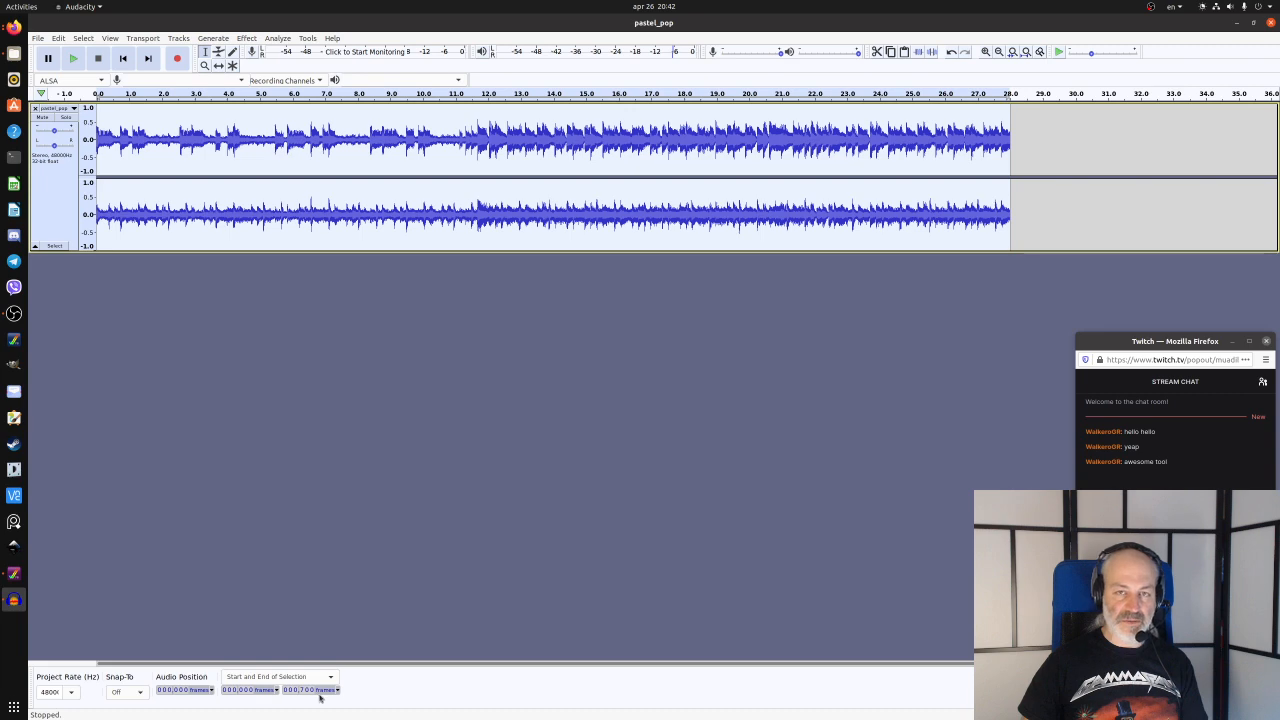
left_click(419, 307)
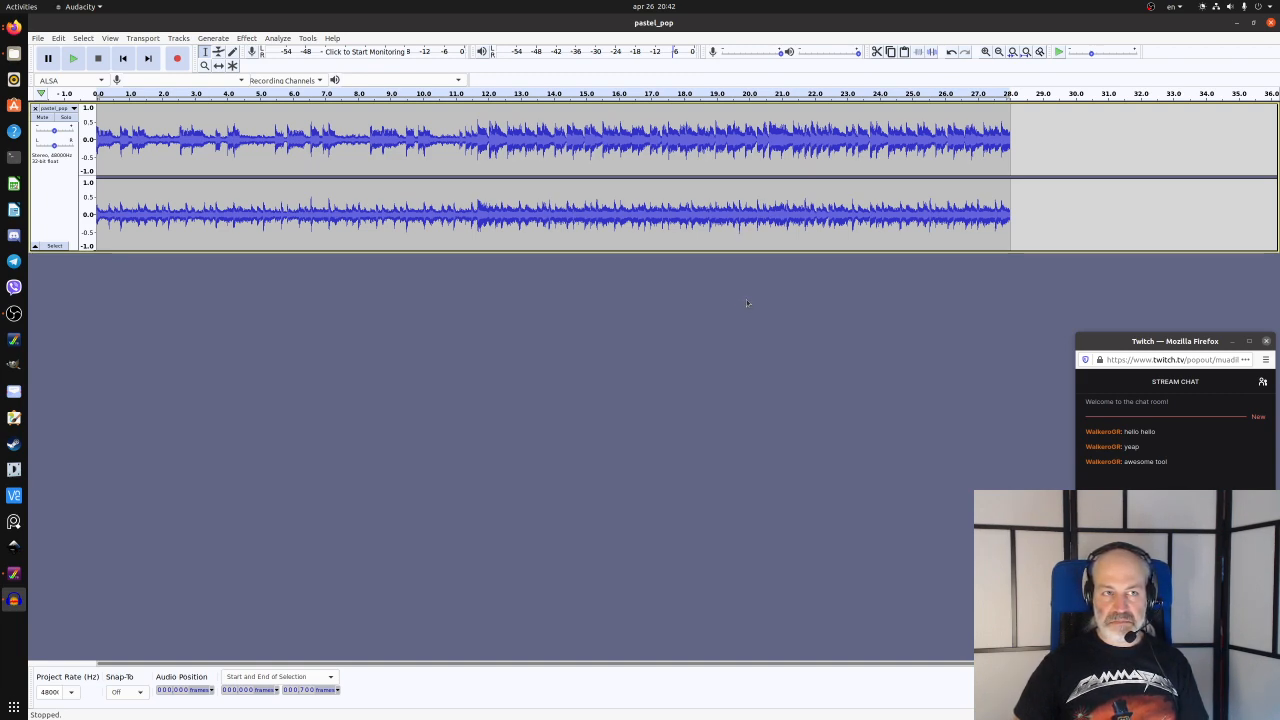
- Export the trimmed audio as a WAV file named pastel_pop700.wav in the OutputYT folder, accepting the metadata
left_click(38, 39)
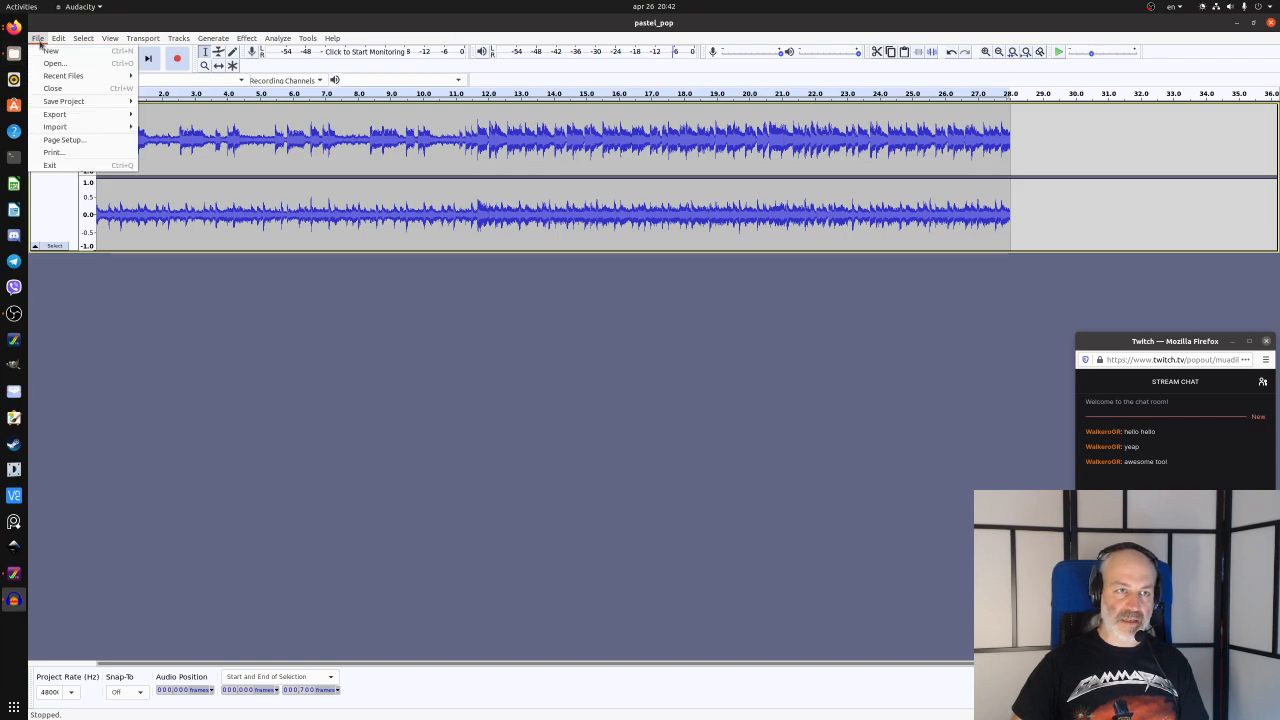
mouse_move(72, 118)
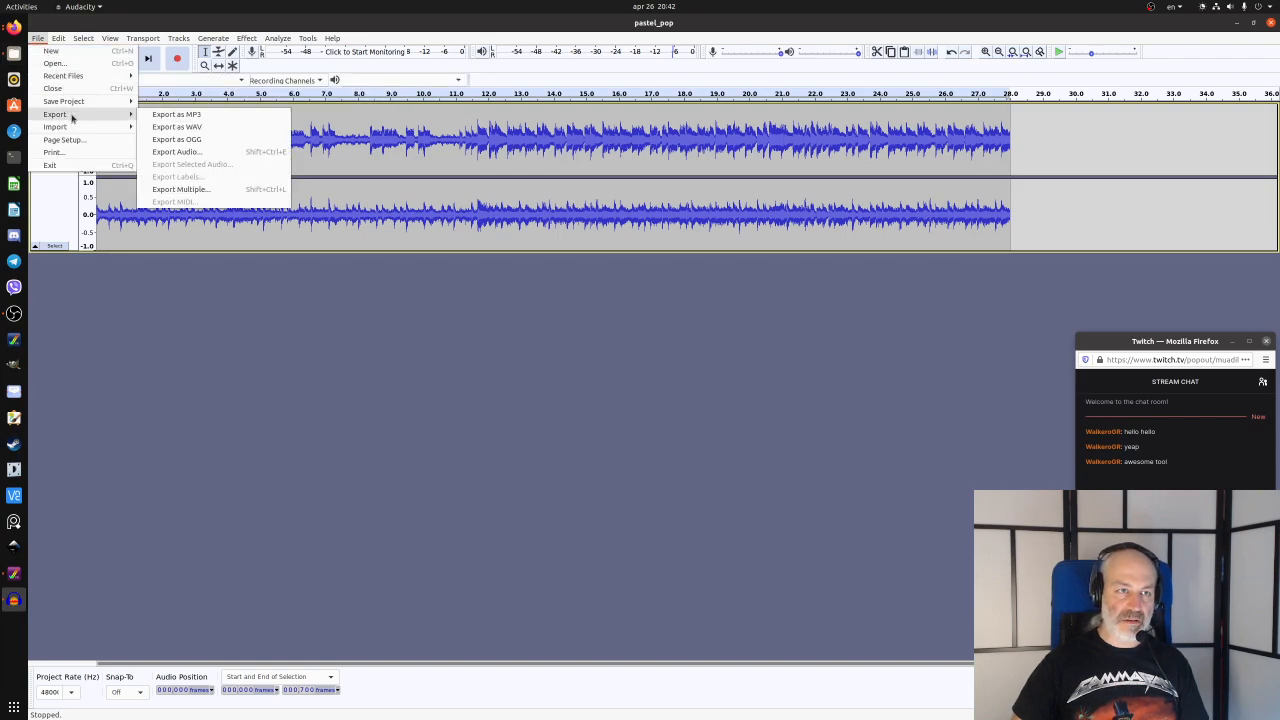
left_click(178, 127)
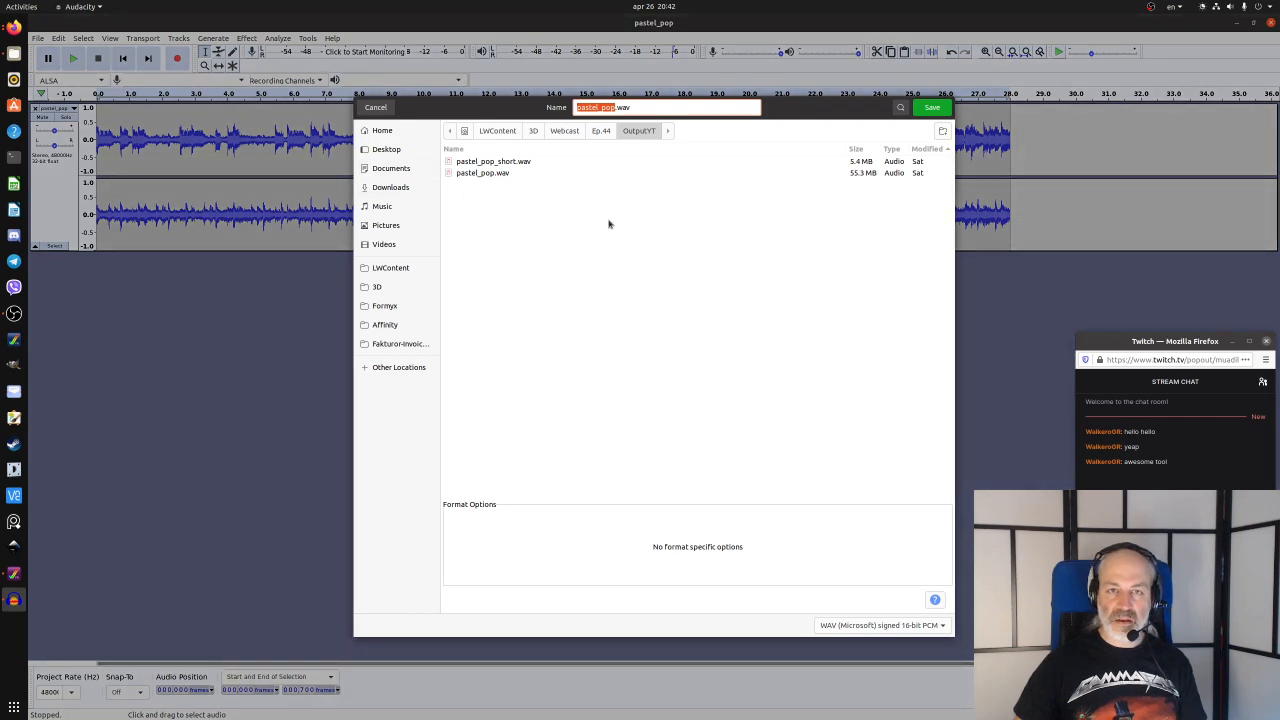
left_click(536, 174)
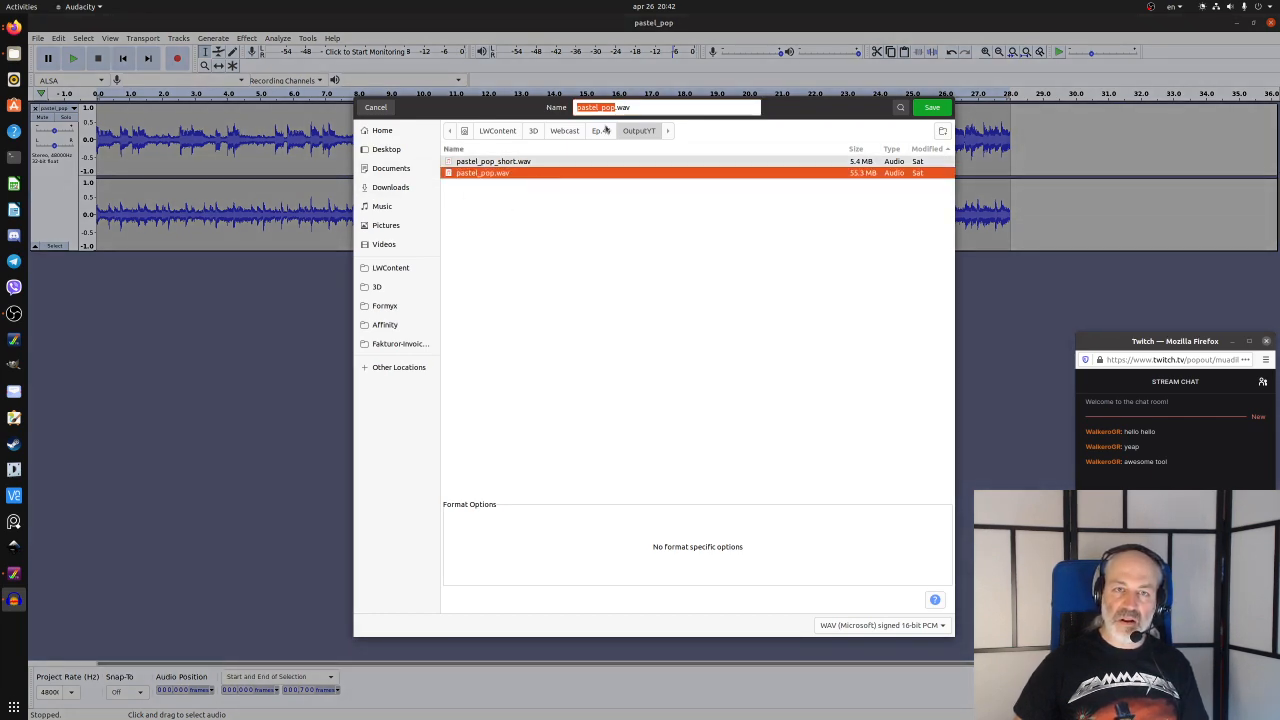
left_click(617, 108)
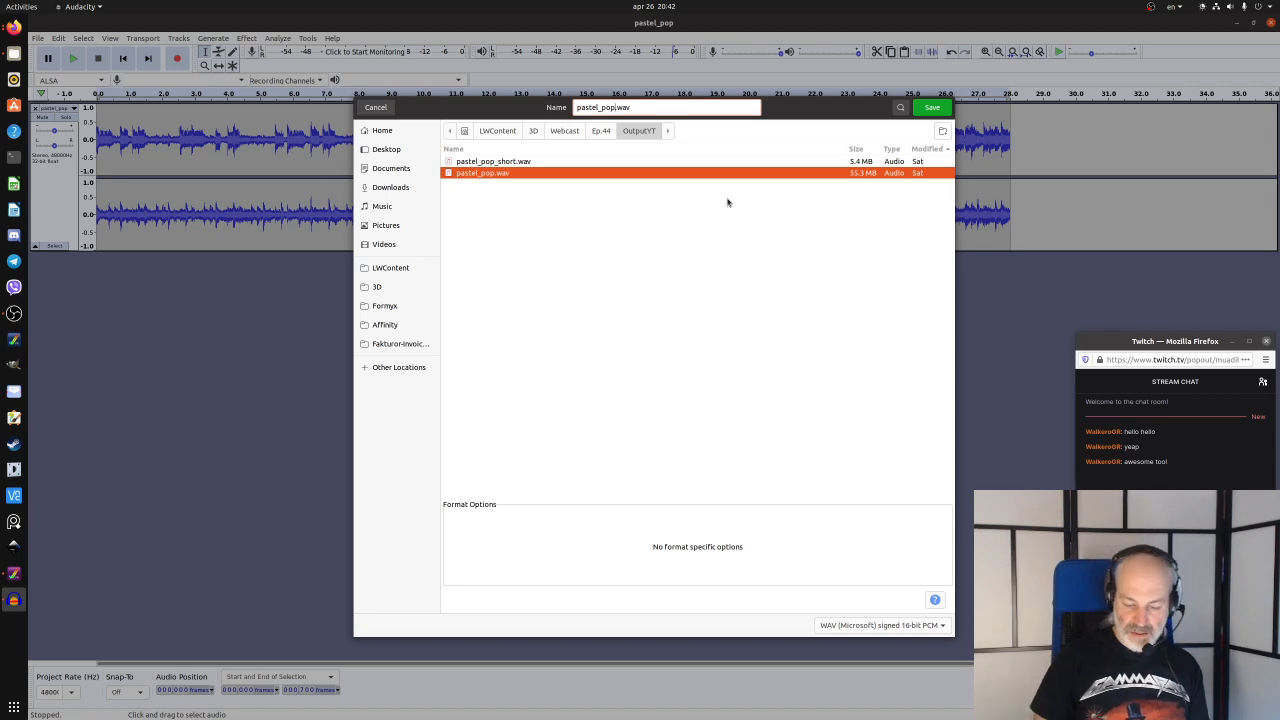
type("700")
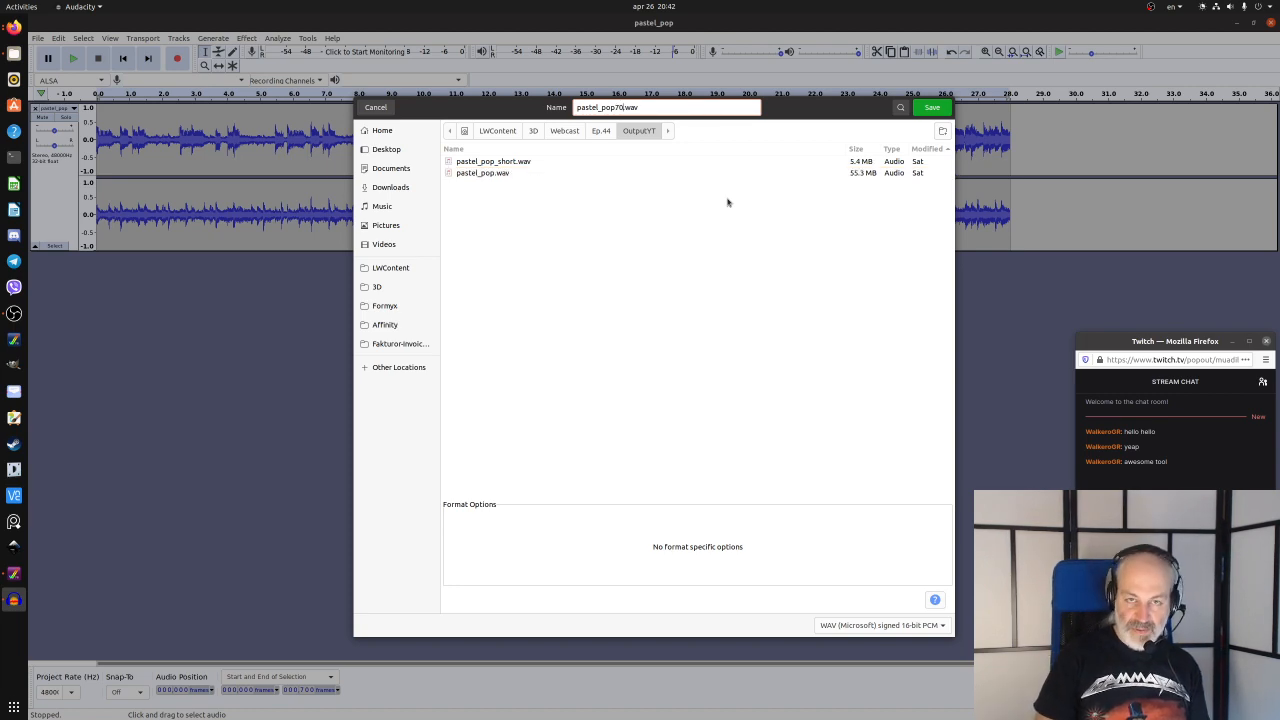
key("Return")
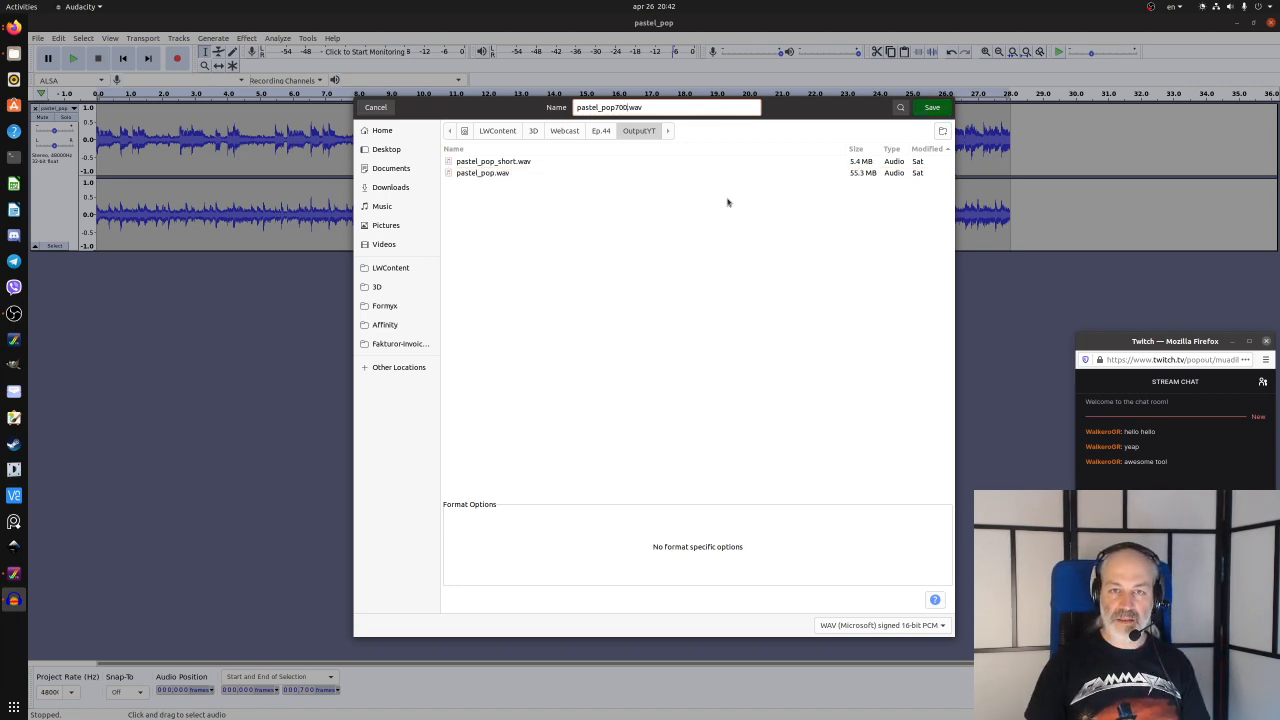
left_click(757, 477)
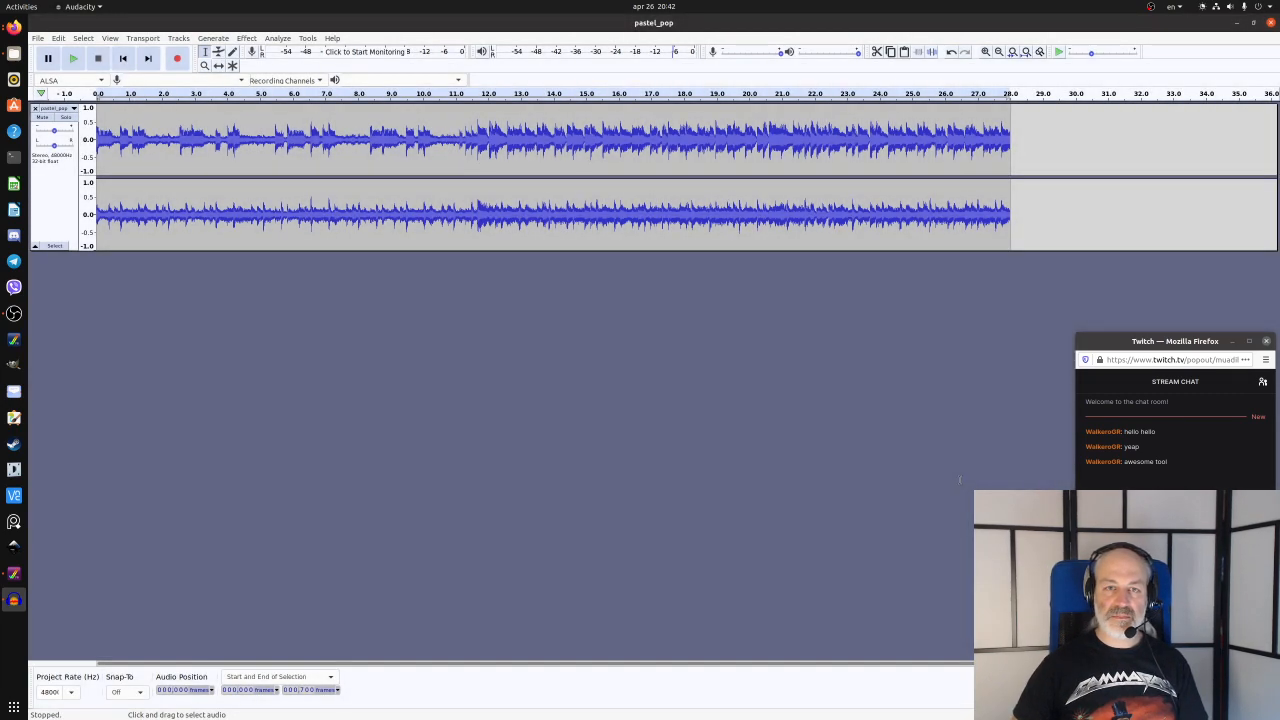
- Switch to the file manager, widen its window and show the OutputYT folder's contents as an icon grid
left_click(1237, 22)
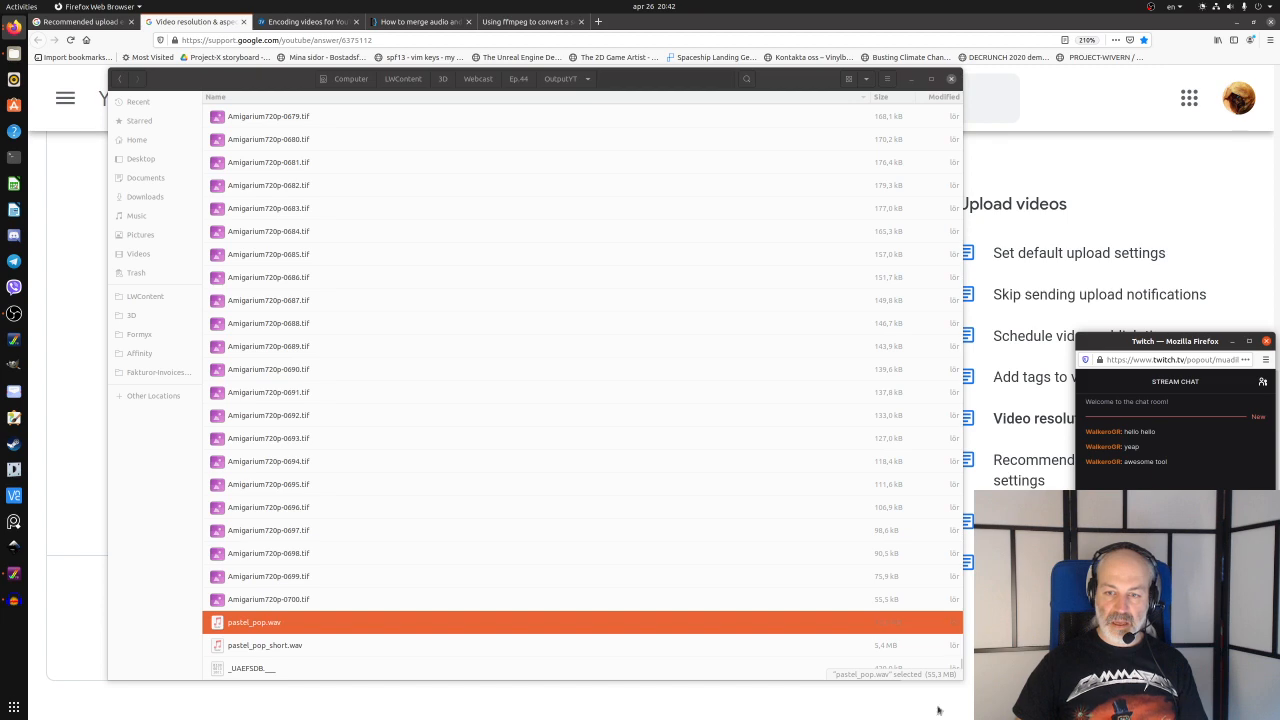
mouse_move(960, 679)
left_mouse_down()
mouse_move(1091, 674)
mouse_move(974, 670)
left_mouse_up()
left_click(870, 79)
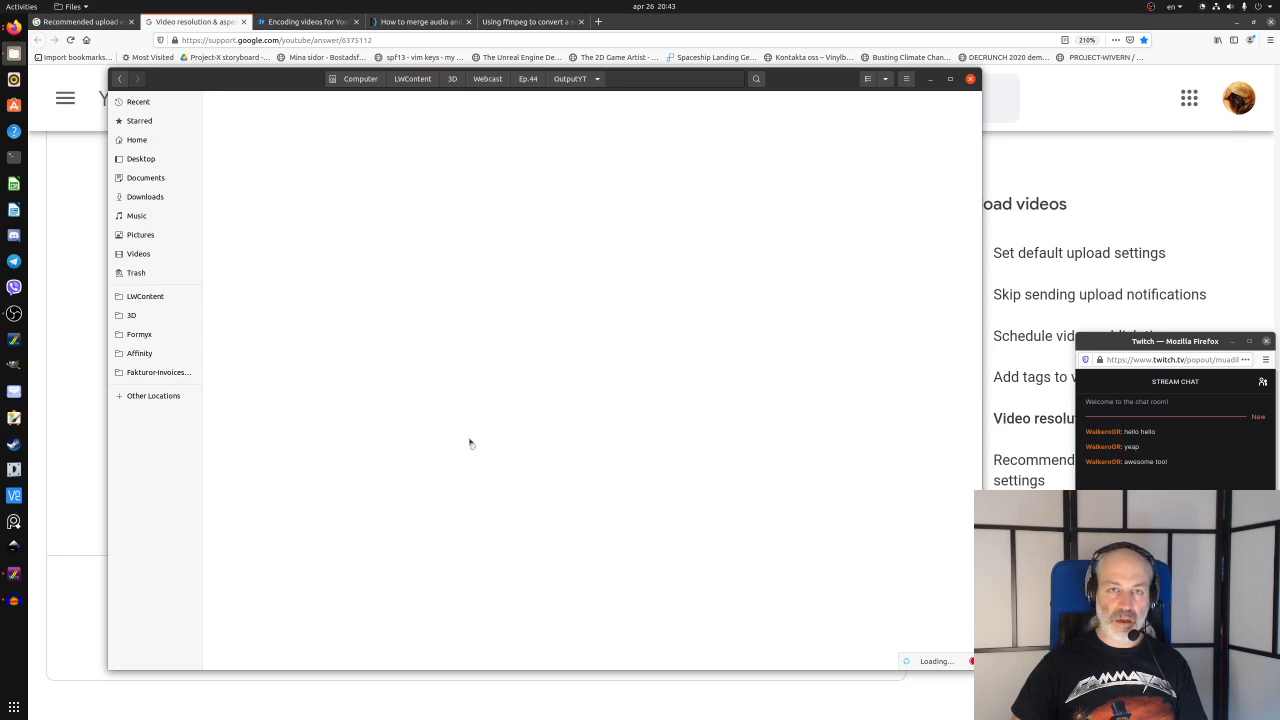
left_click(643, 238)
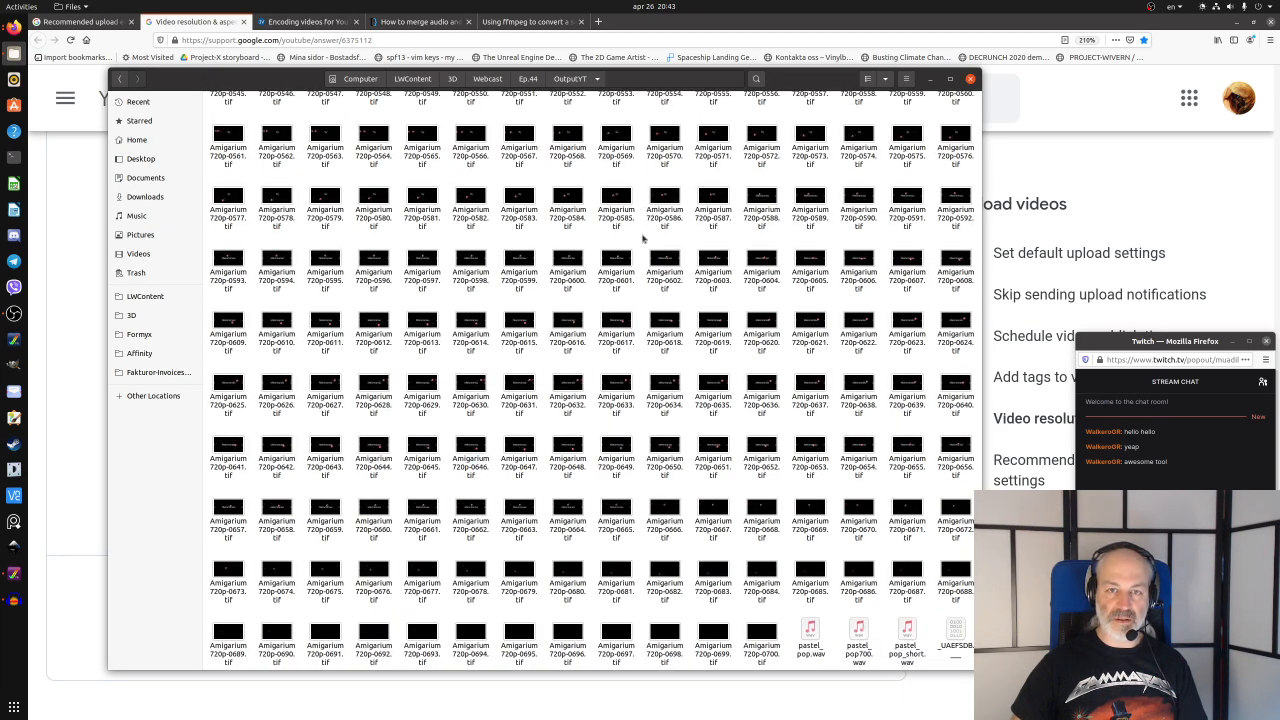
key("ctrl+alt+t")
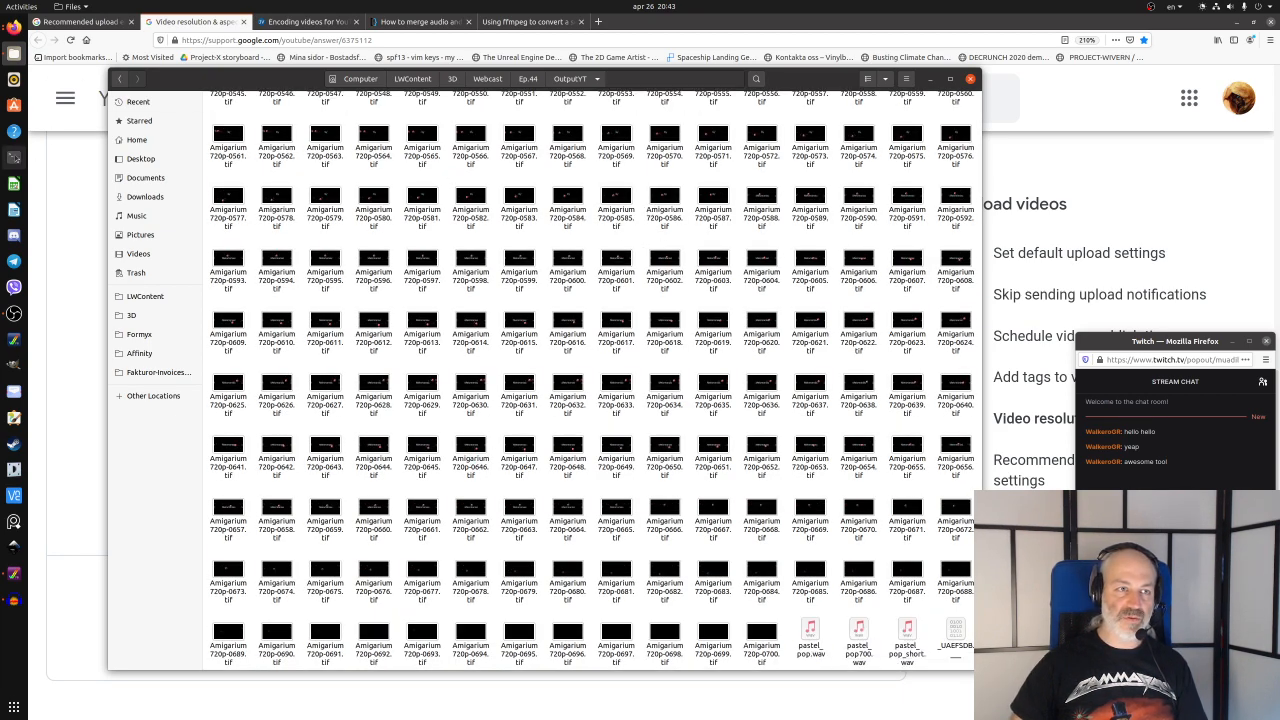
left_click_drag(153, 25, 547, 252)
left_click_drag(790, 484, 1000, 682)
left_click_drag(806, 265, 556, 186)
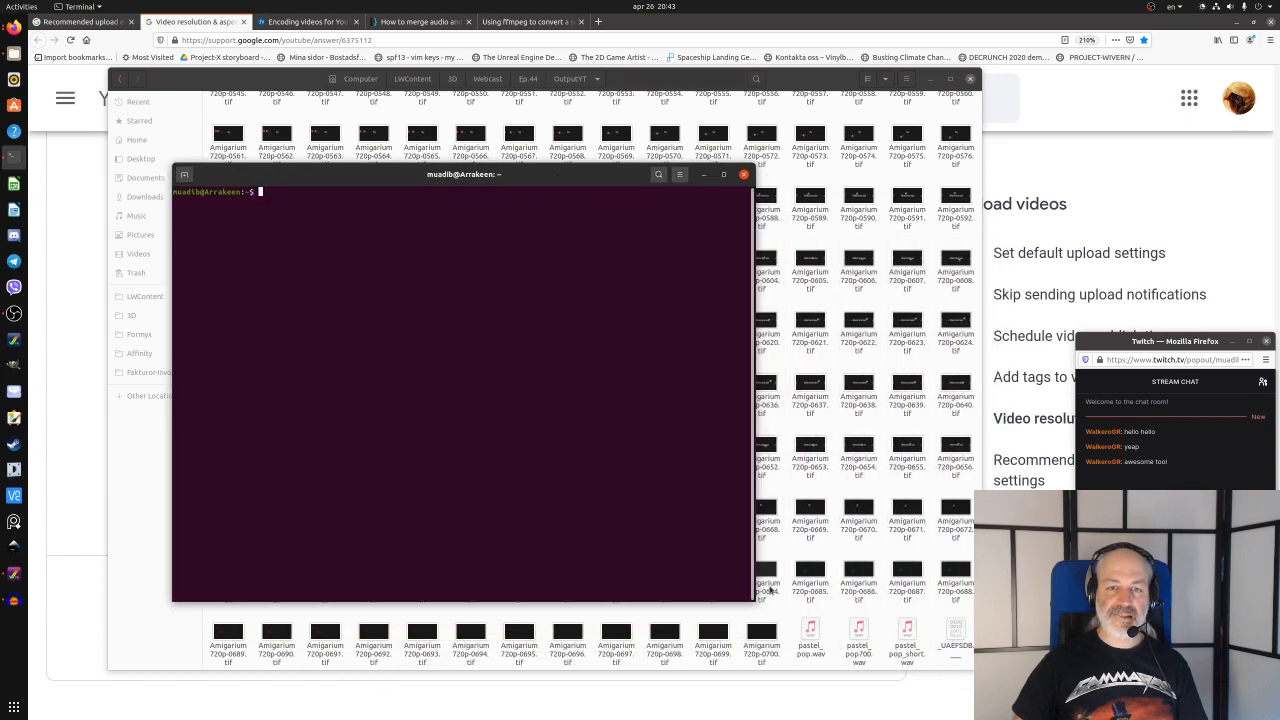
left_click_drag(754, 600, 777, 630)
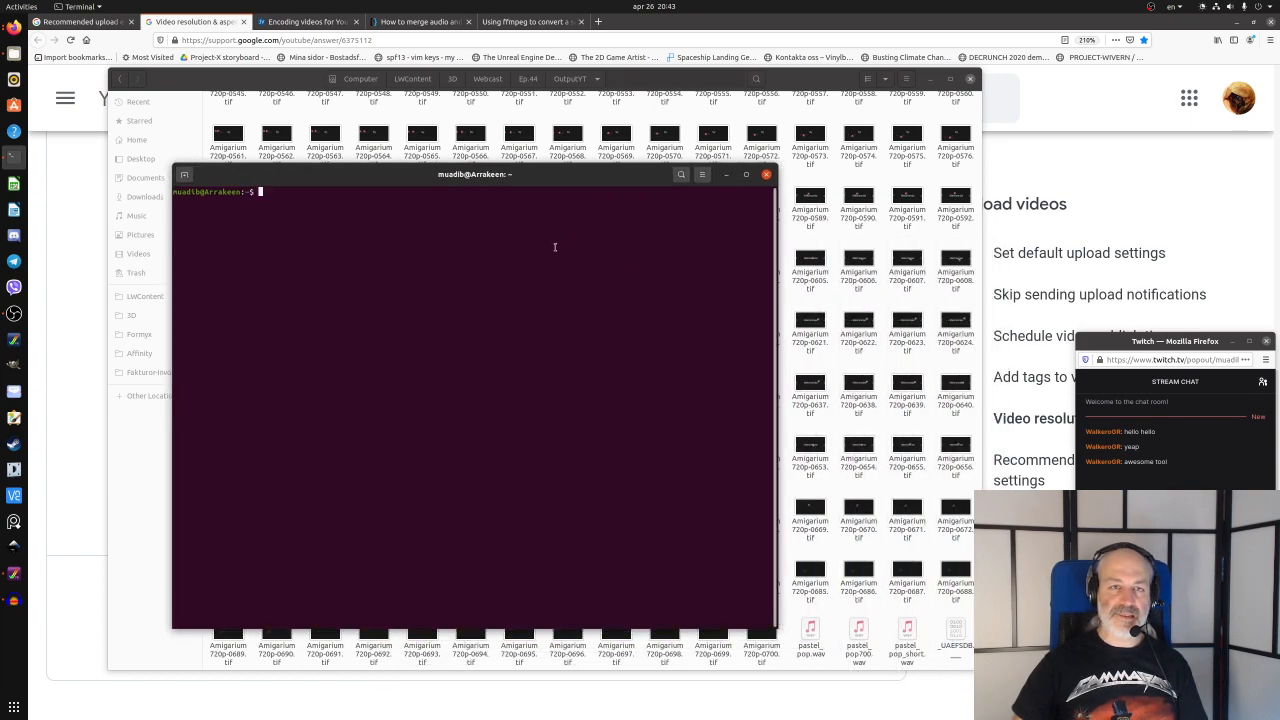
left_click(769, 176)
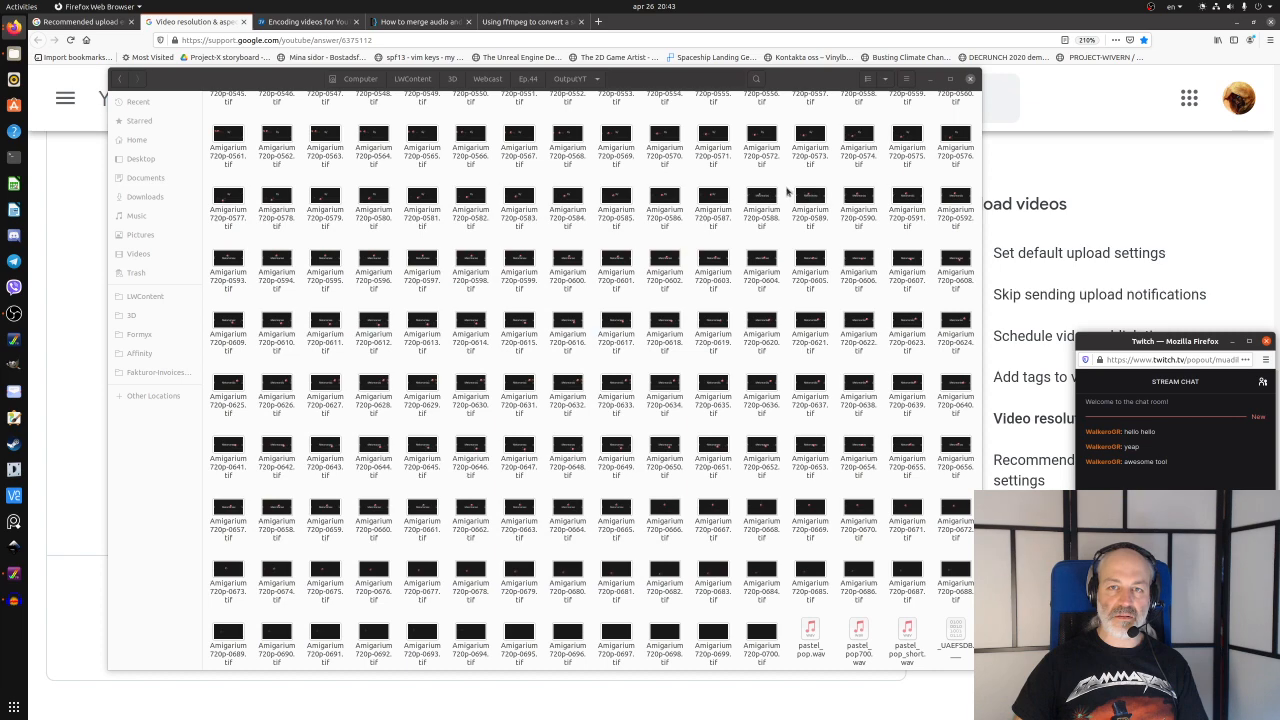
- Open a terminal in the OutputYT folder and place its window over the lower part of the file manager
right_click(494, 173)
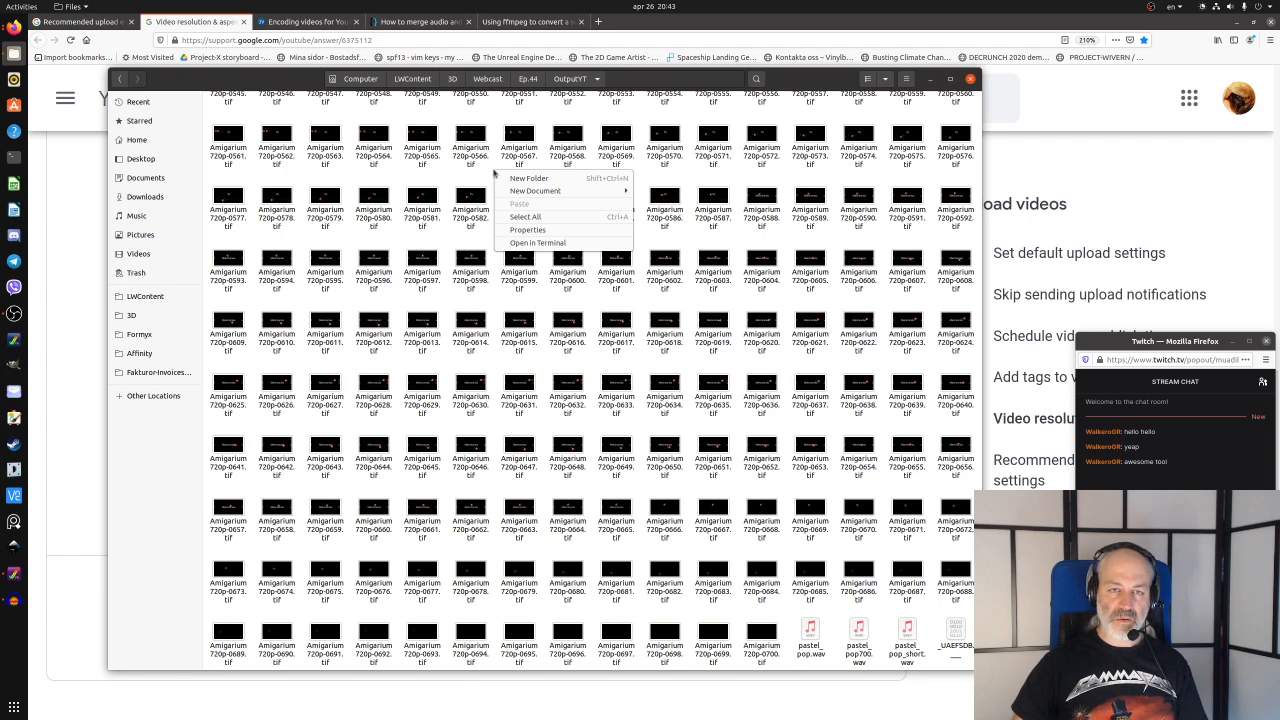
left_click(550, 243)
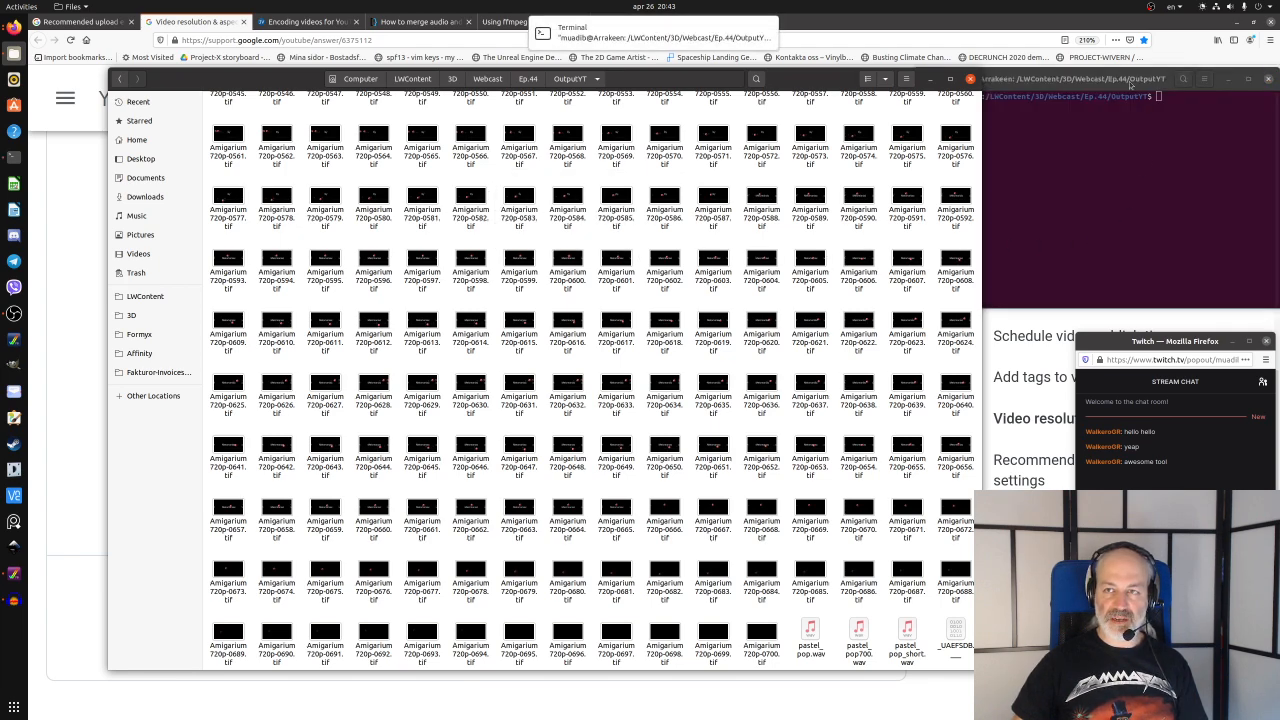
left_click_drag(618, 466, 1095, 528)
left_click_drag(860, 243, 730, 343)
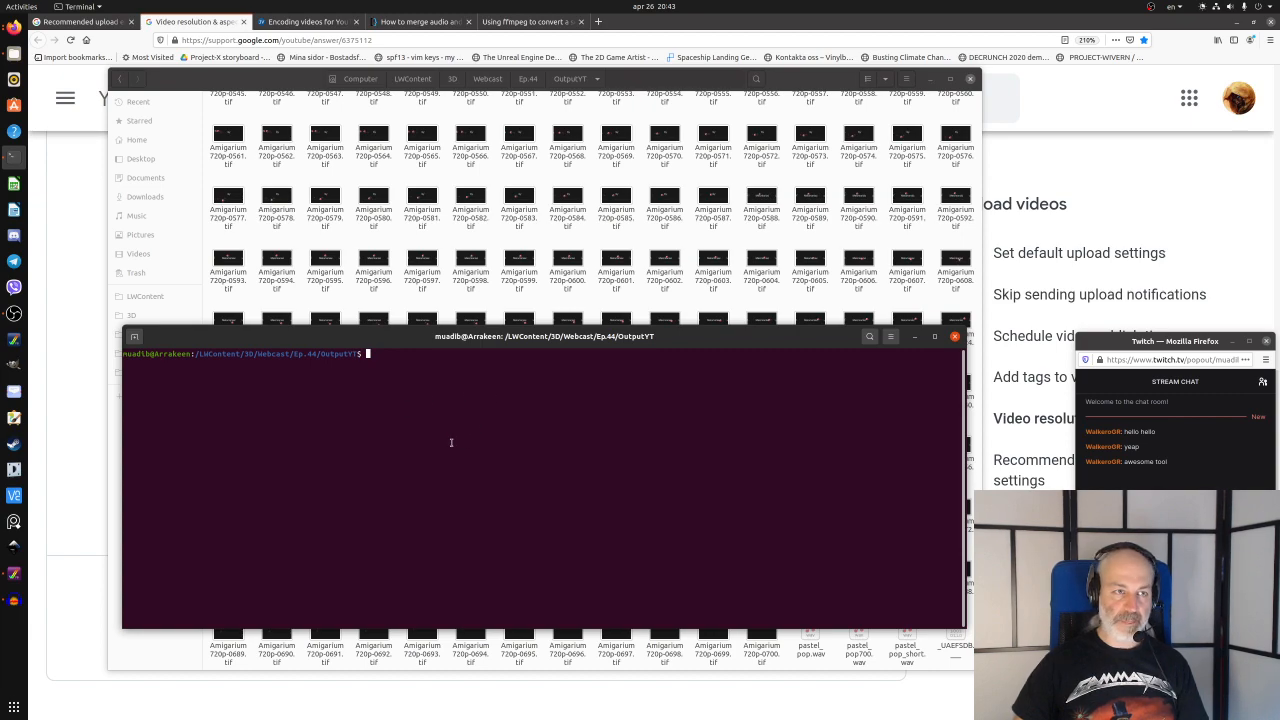
left_click_drag(410, 347, 407, 370)
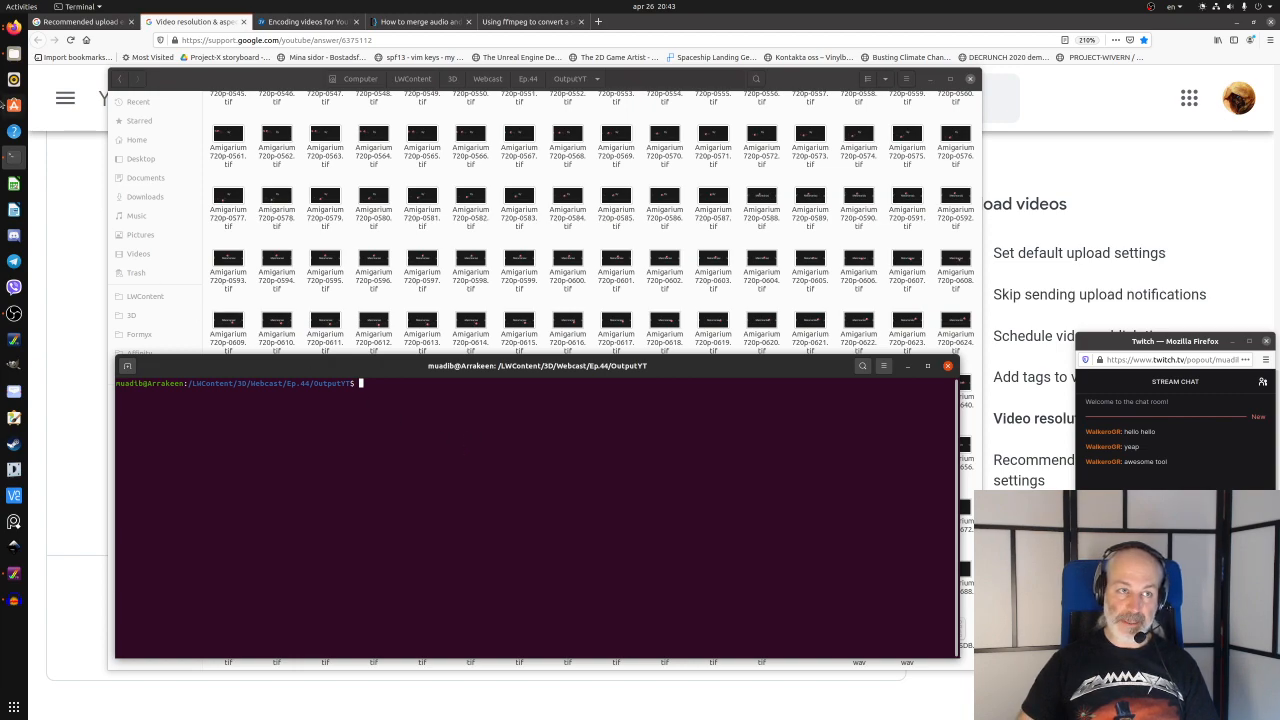
- Switch to the file manager, browse to the Ep.44 folder under 3D/Webcast, and open ConvertingAnimtoYTmp4.txt
left_click(14, 54)
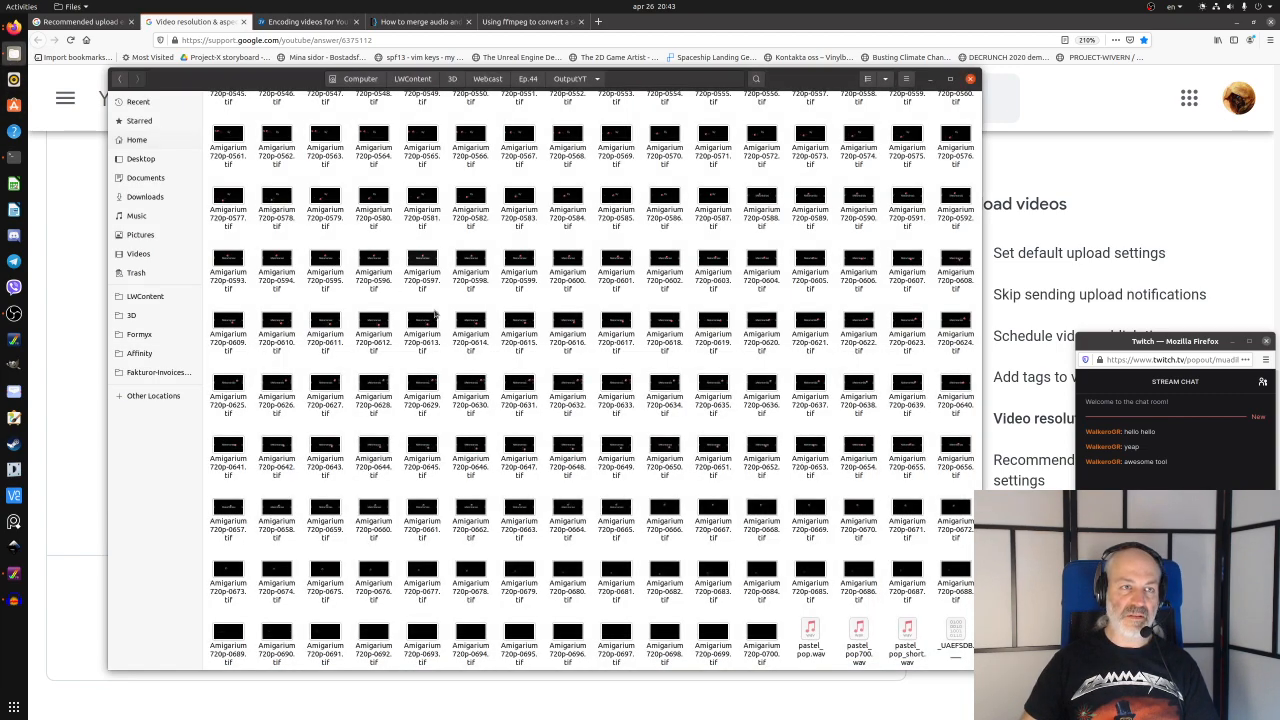
left_click(160, 177)
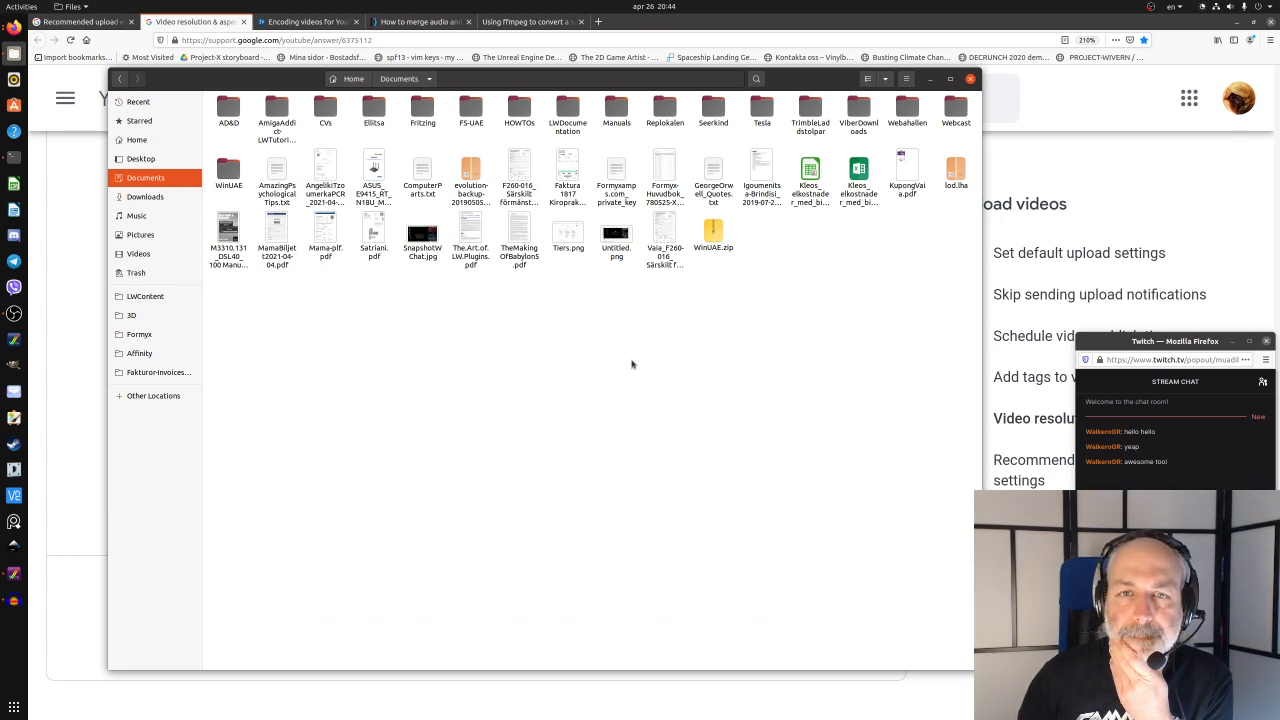
left_click(165, 315)
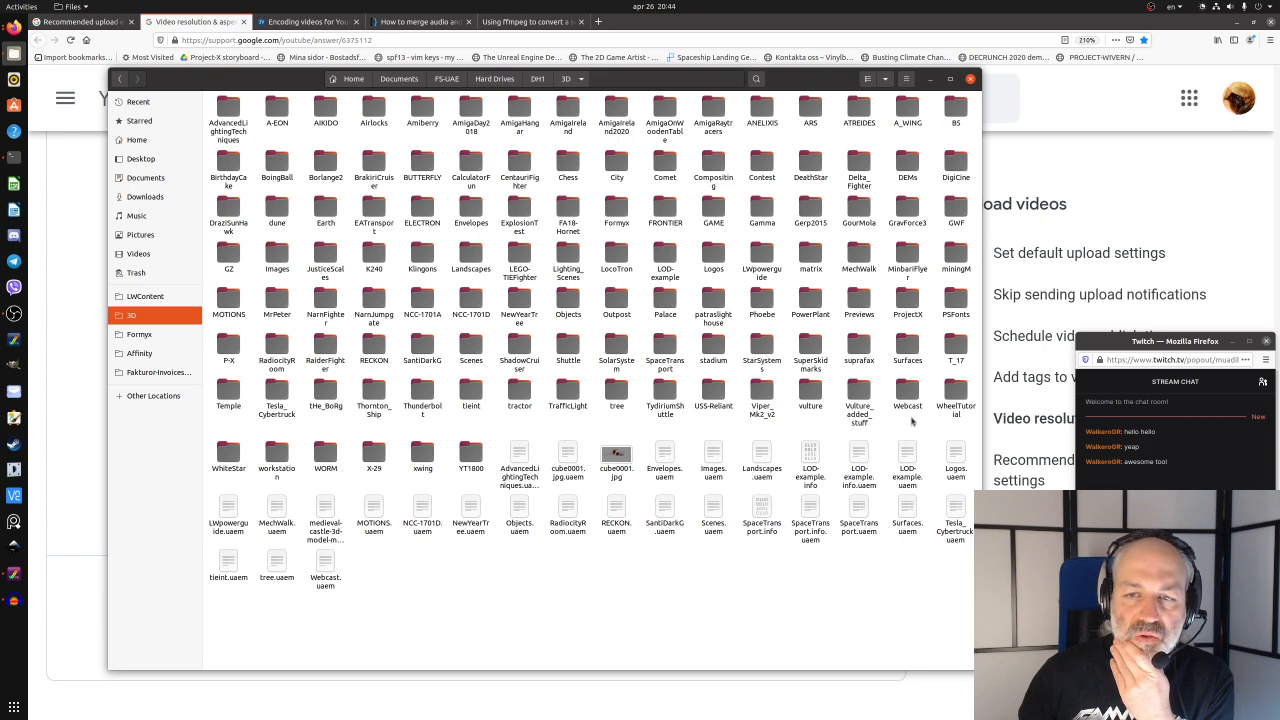
double_click(910, 393)
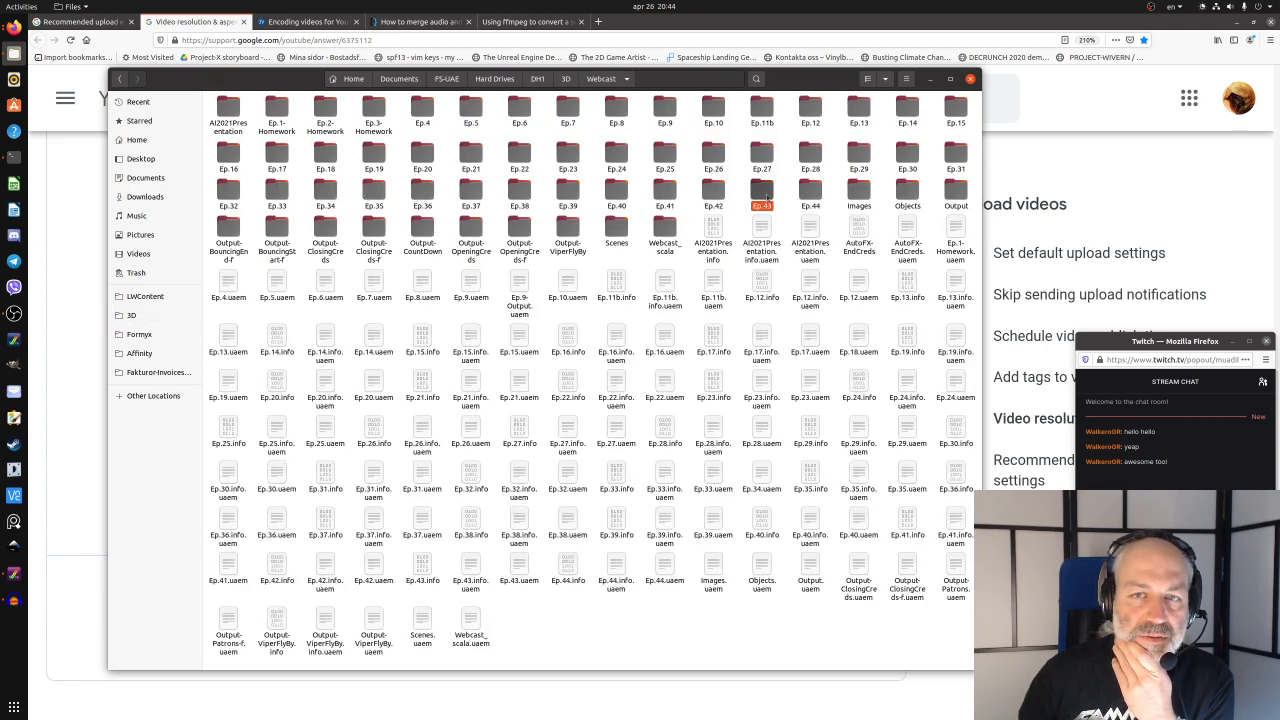
double_click(764, 196)
left_click(601, 79)
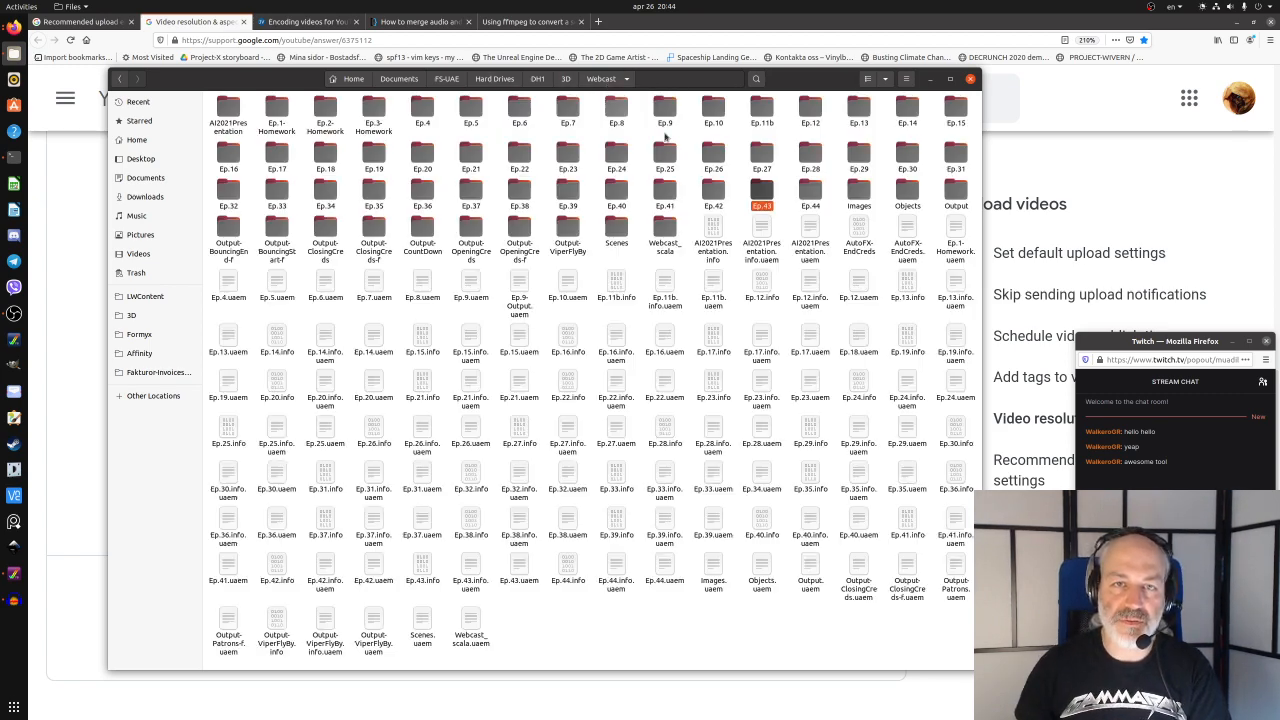
double_click(814, 192)
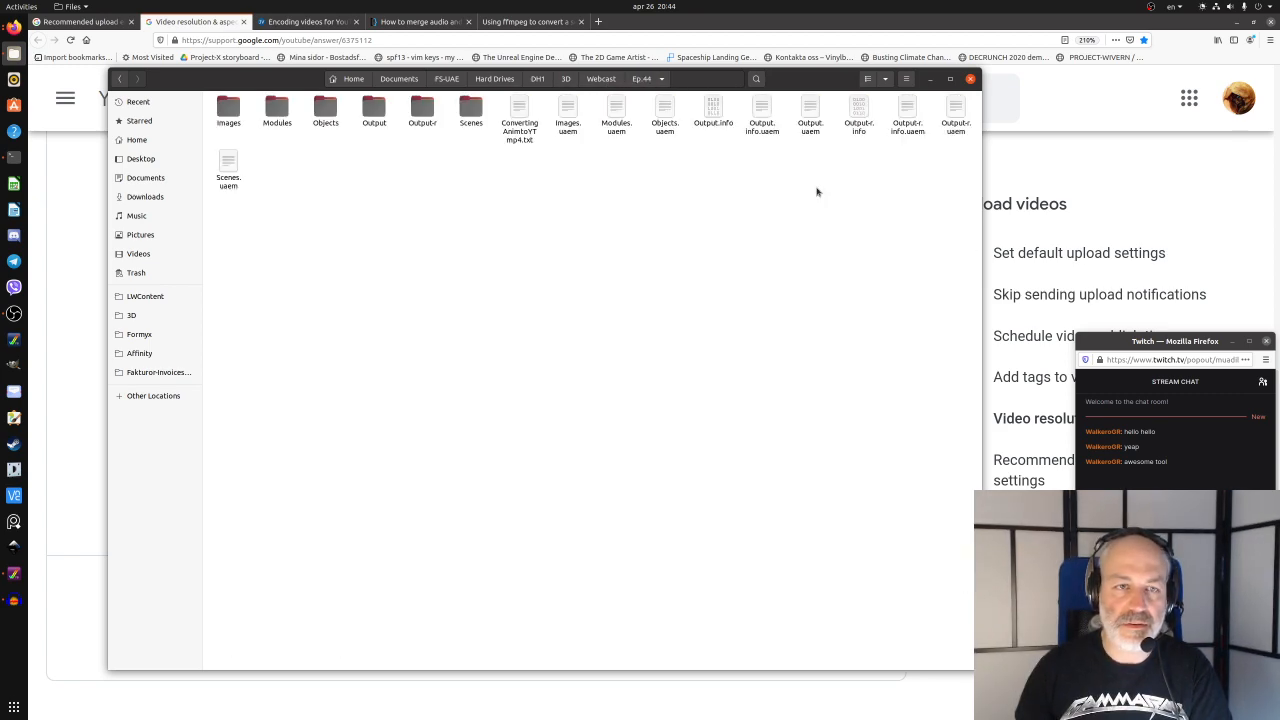
double_click(519, 115)
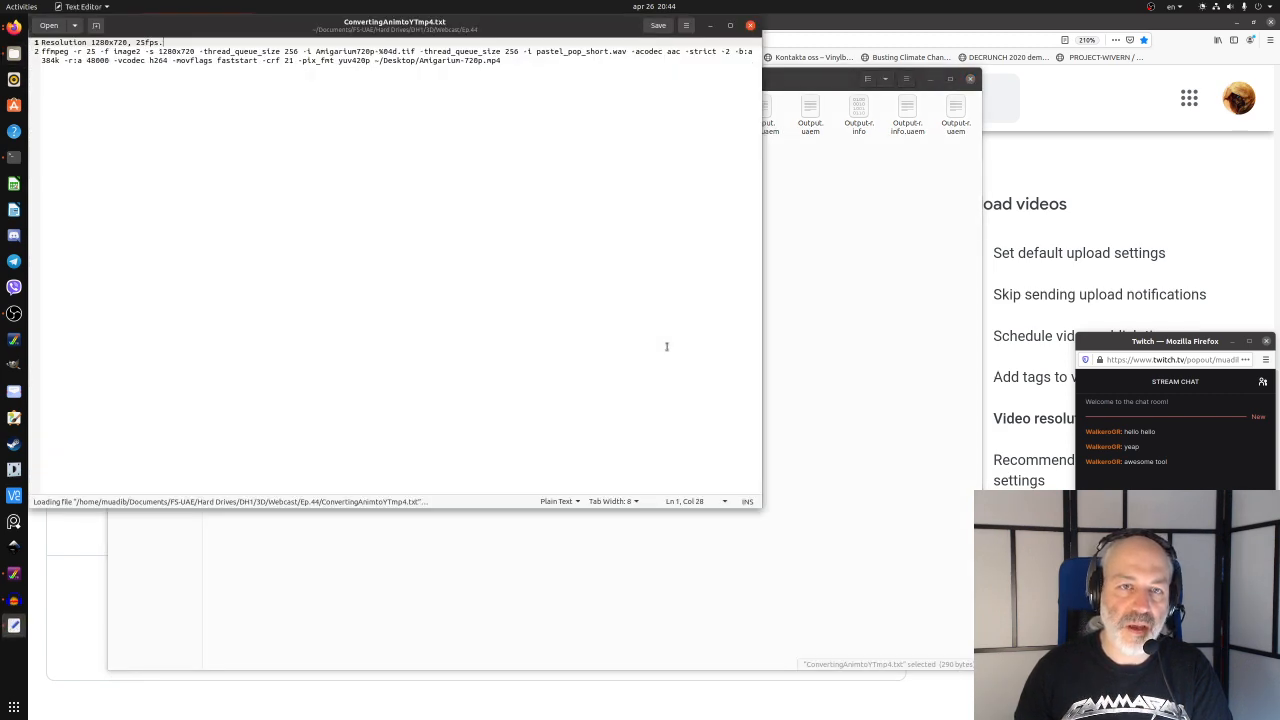
- Widen the text editor window until the ffmpeg command fits on one line, and copy the whole command
left_click_drag(760, 507, 1268, 243)
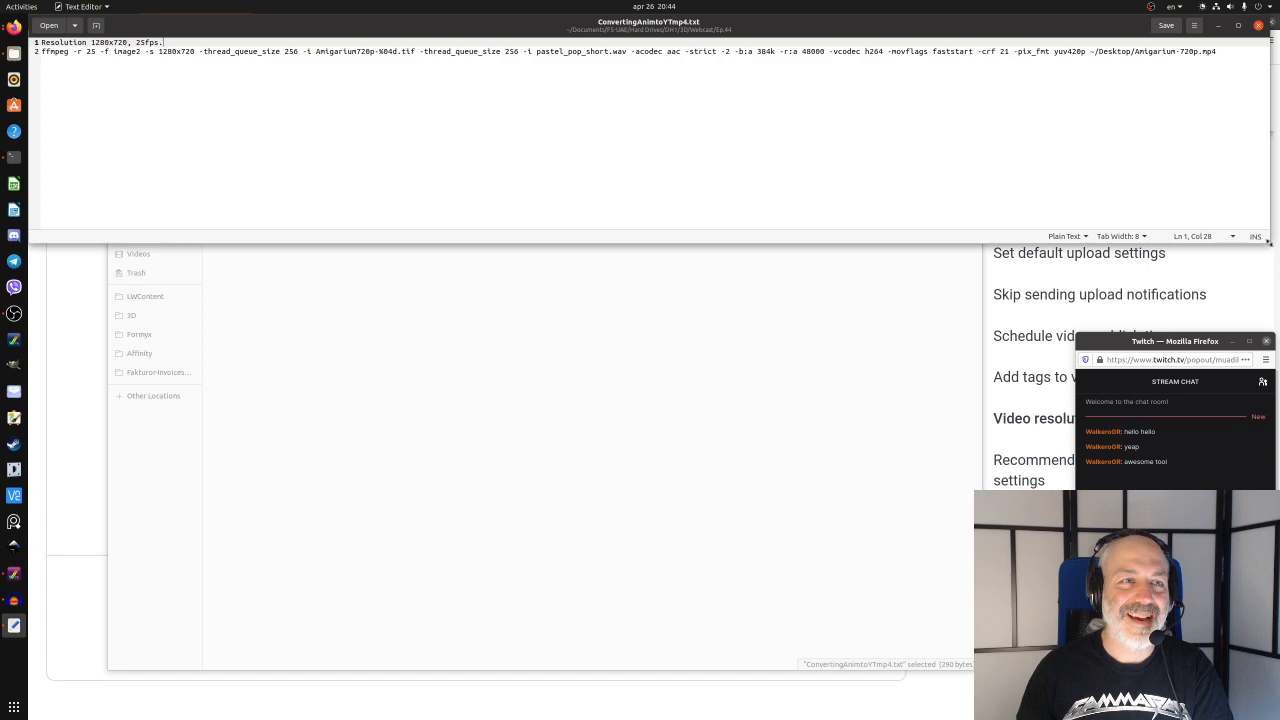
left_click_drag(527, 30, 525, 82)
left_click_drag(40, 103, 516, 115)
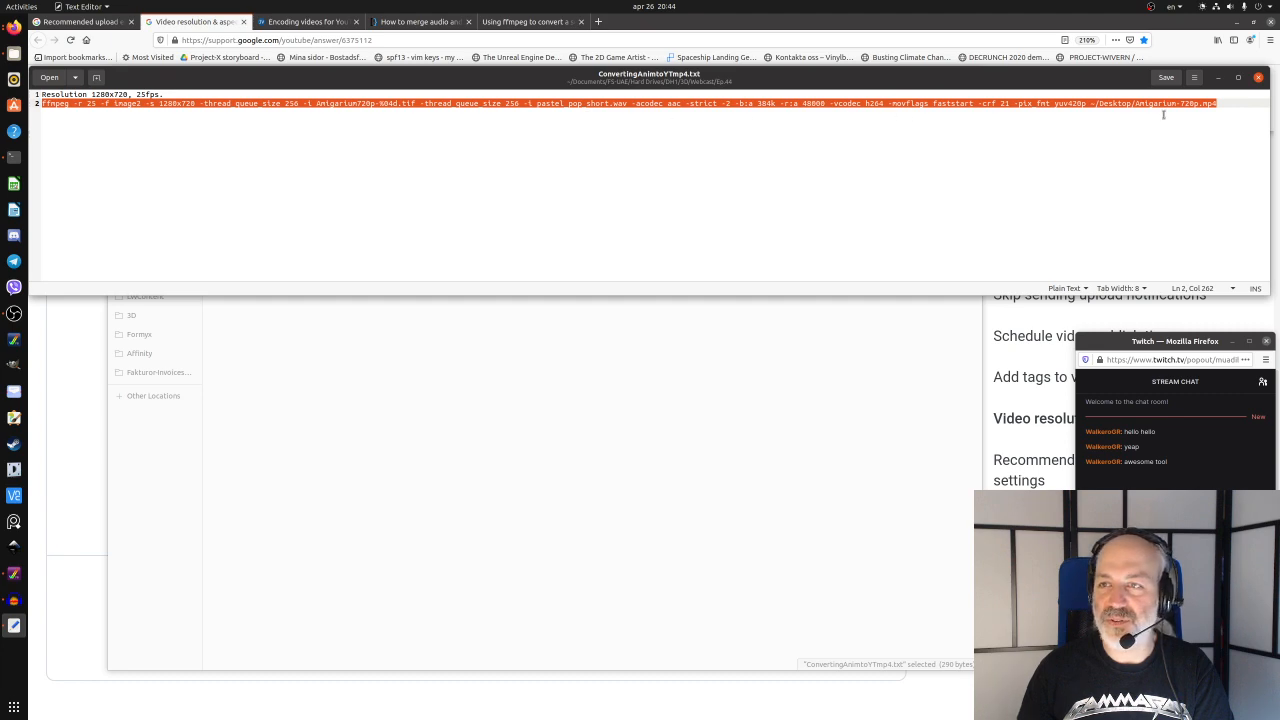
right_click(1219, 103)
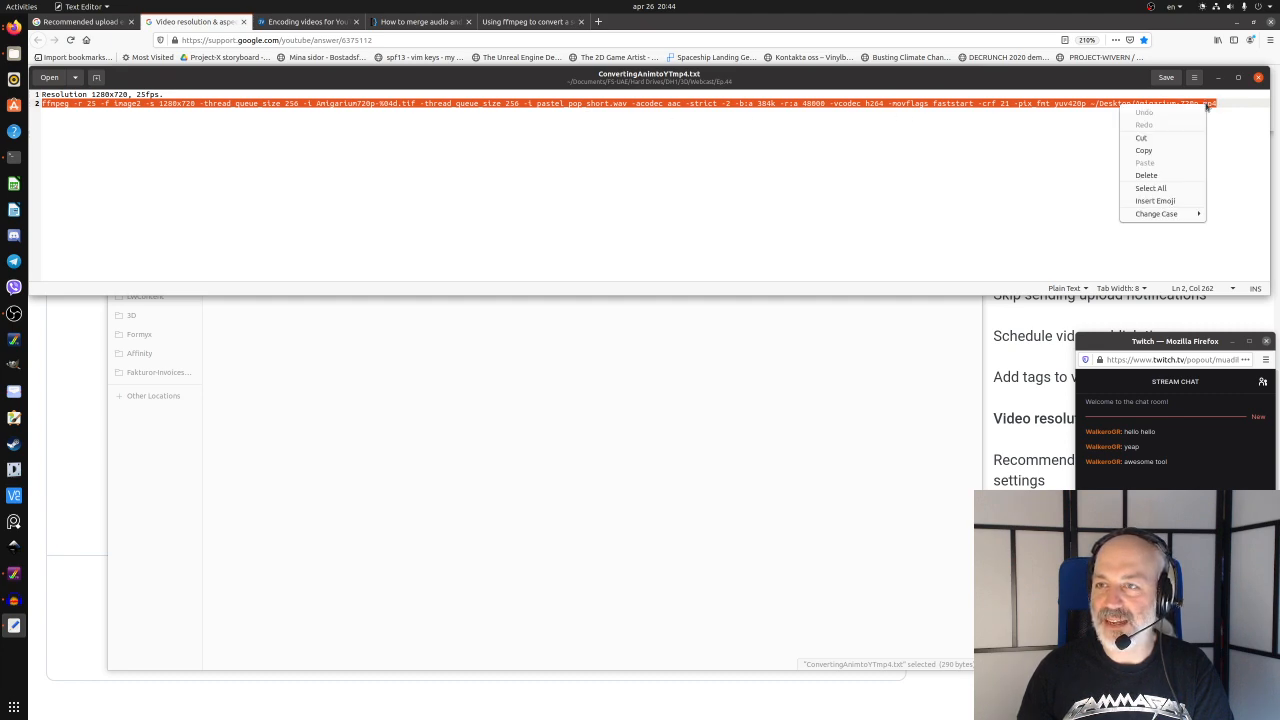
left_click(1172, 152)
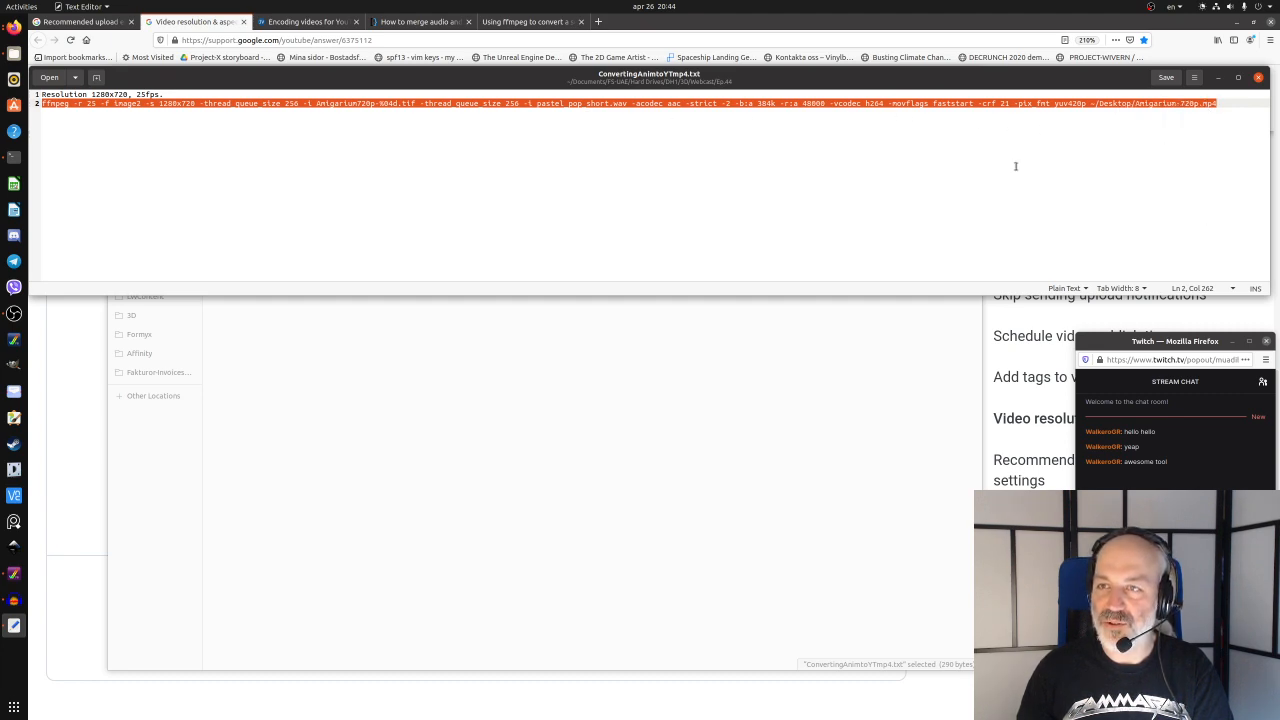
key("Right")
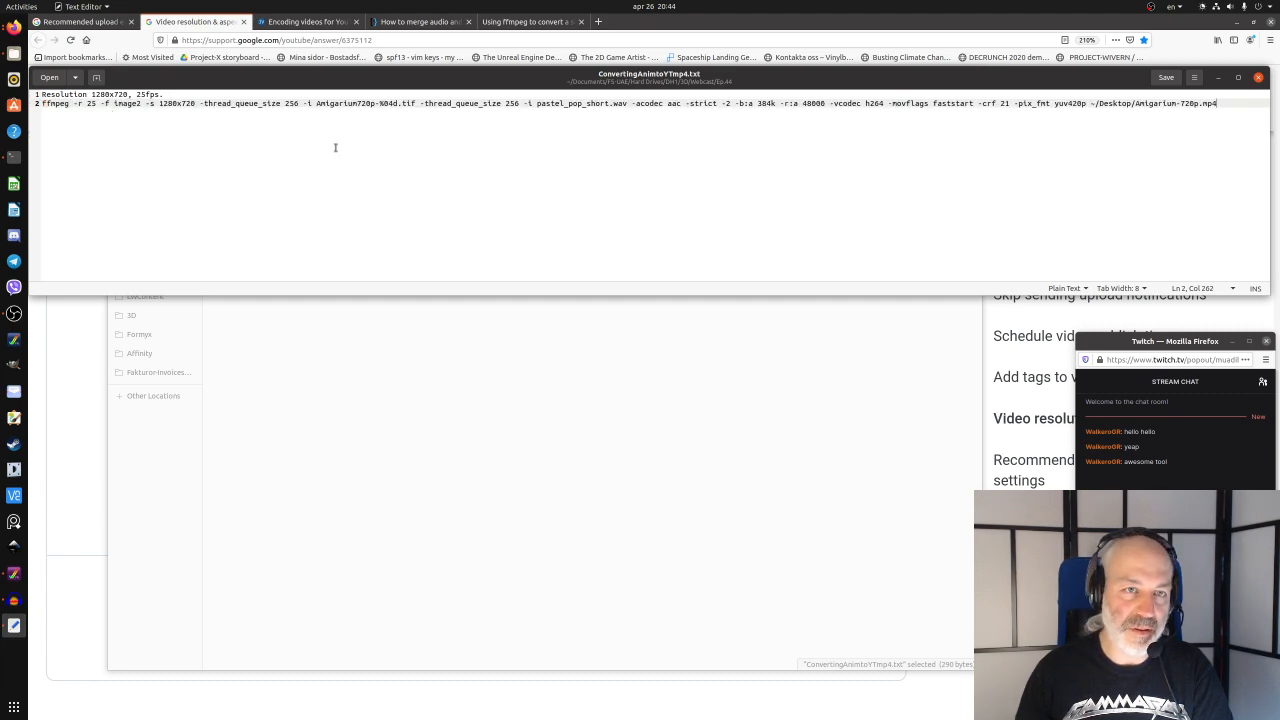
- Reselect the complete ffmpeg command line, switch to the terminal in OutputYT, maximize it and paste the command at the prompt
left_click_drag(316, 103, 368, 105)
left_click(824, 142)
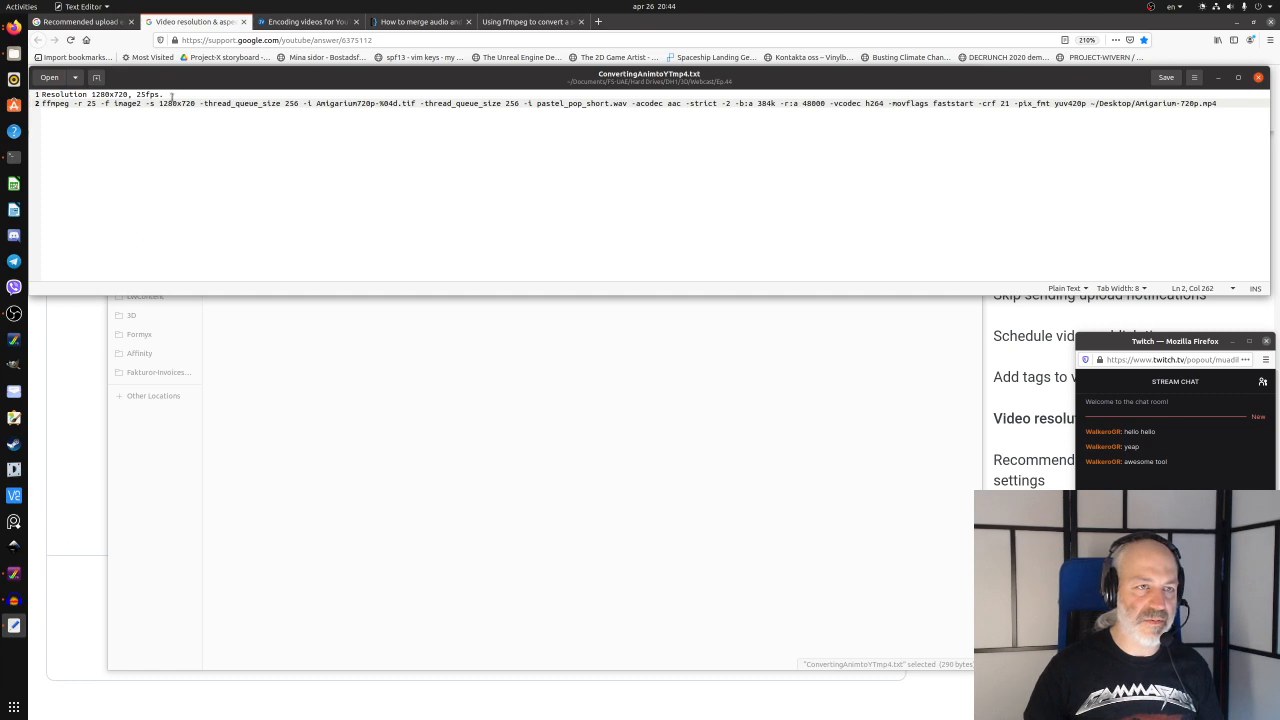
left_click(41, 103)
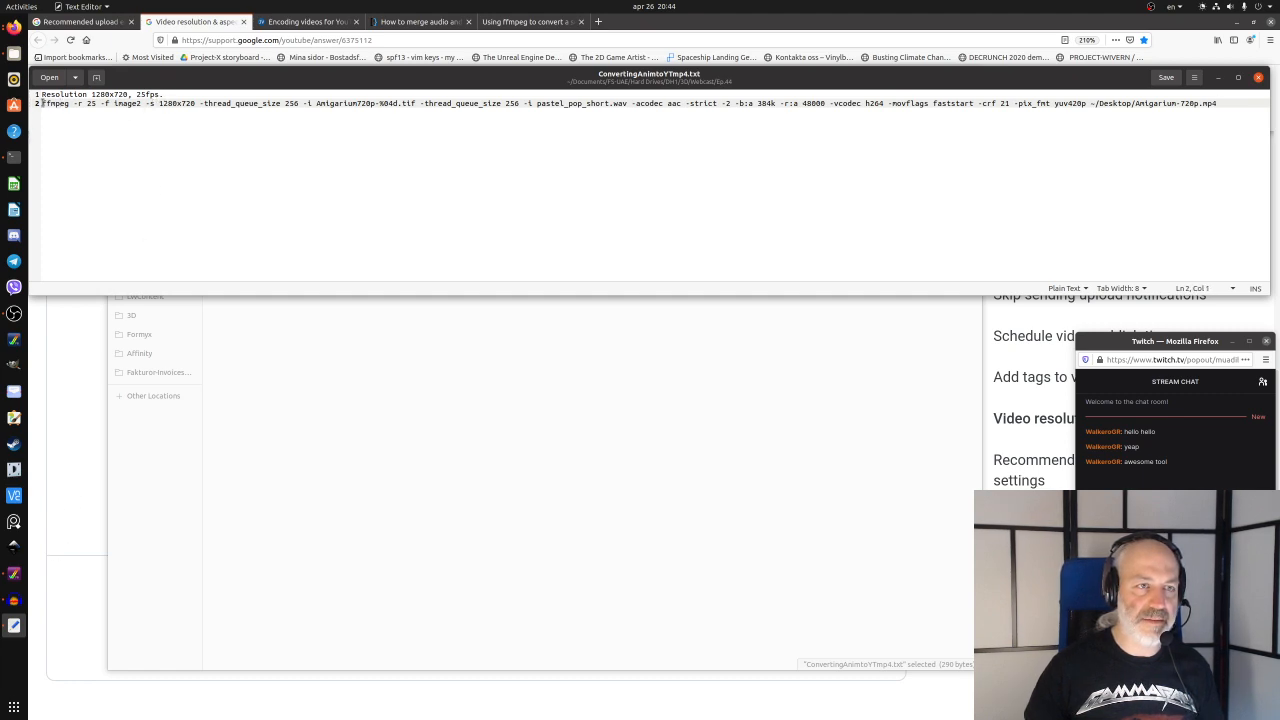
left_click_drag(41, 103, 1257, 110)
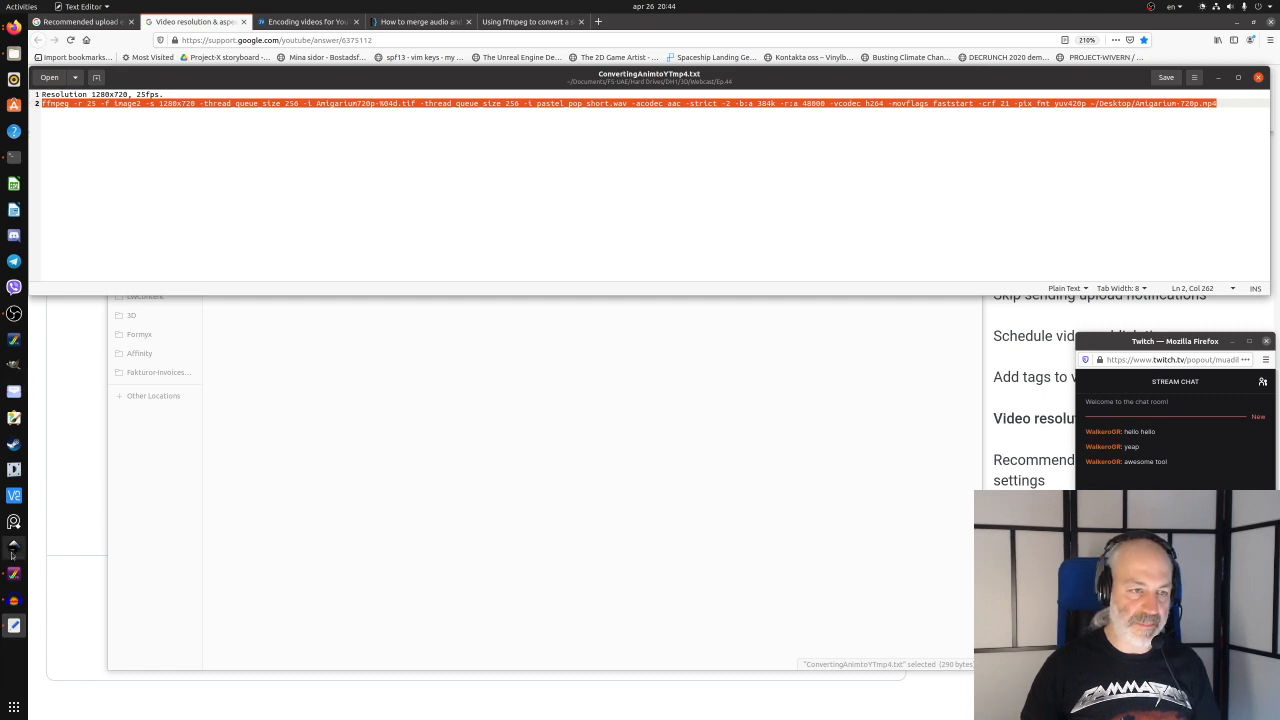
left_click(14, 157)
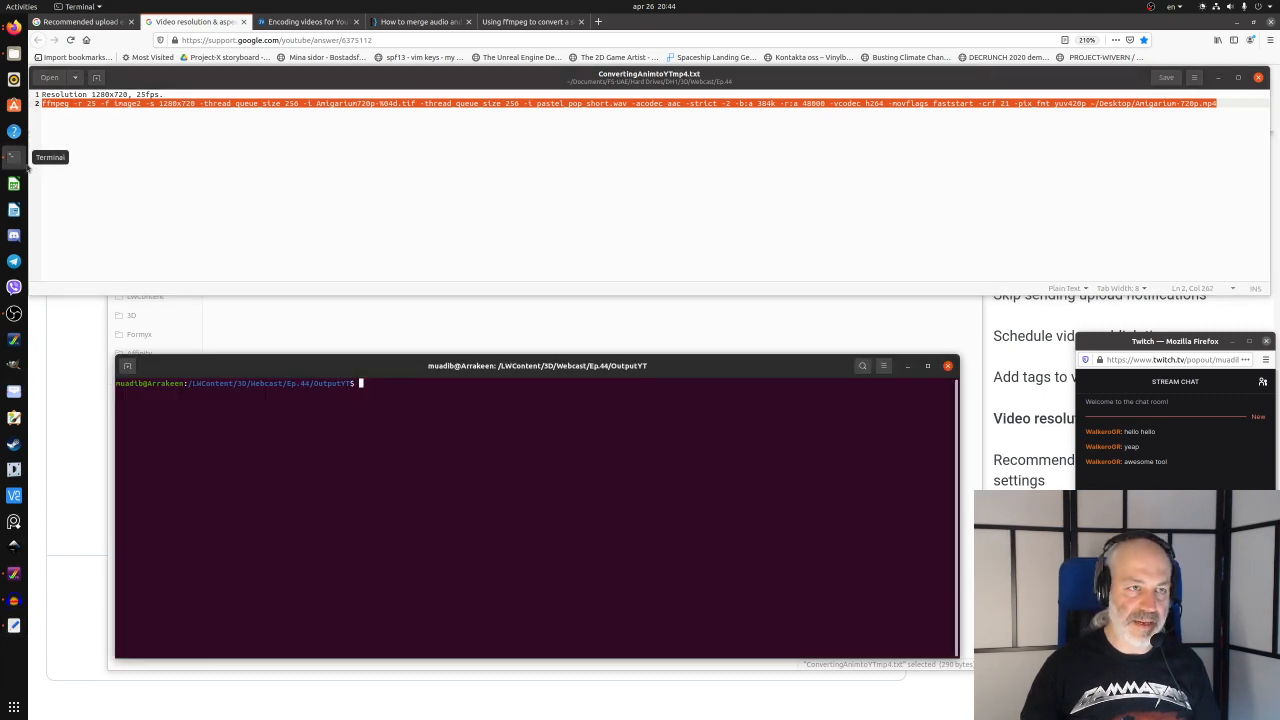
left_click(927, 366)
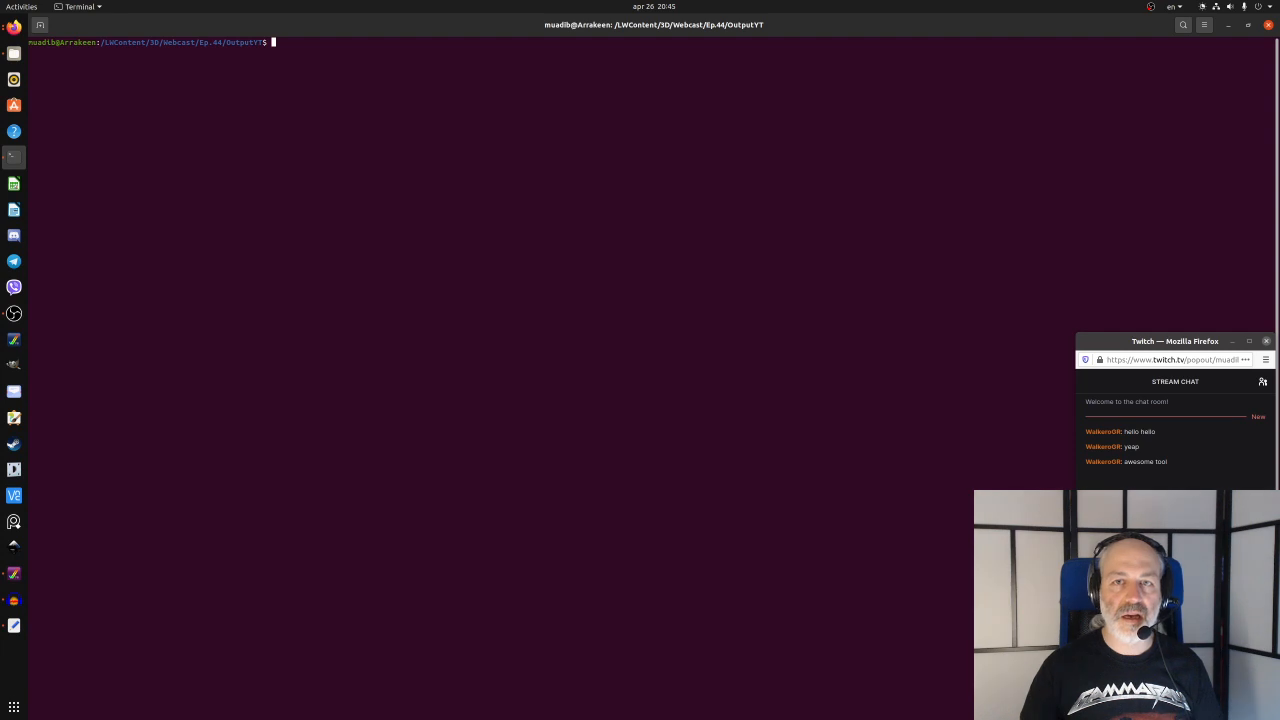
key("ctrl+shift+v")
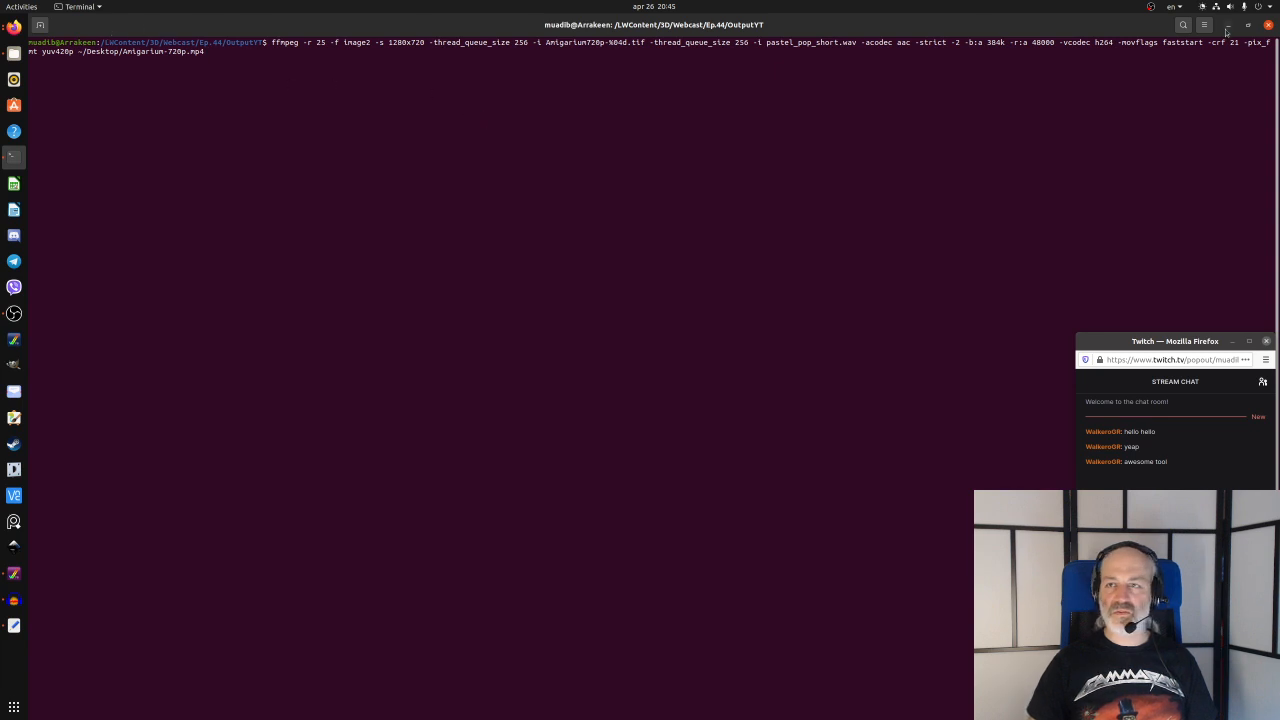
- Try to resize the maximized terminal with the 132×24 and 132×43 size presets
left_click(1204, 24)
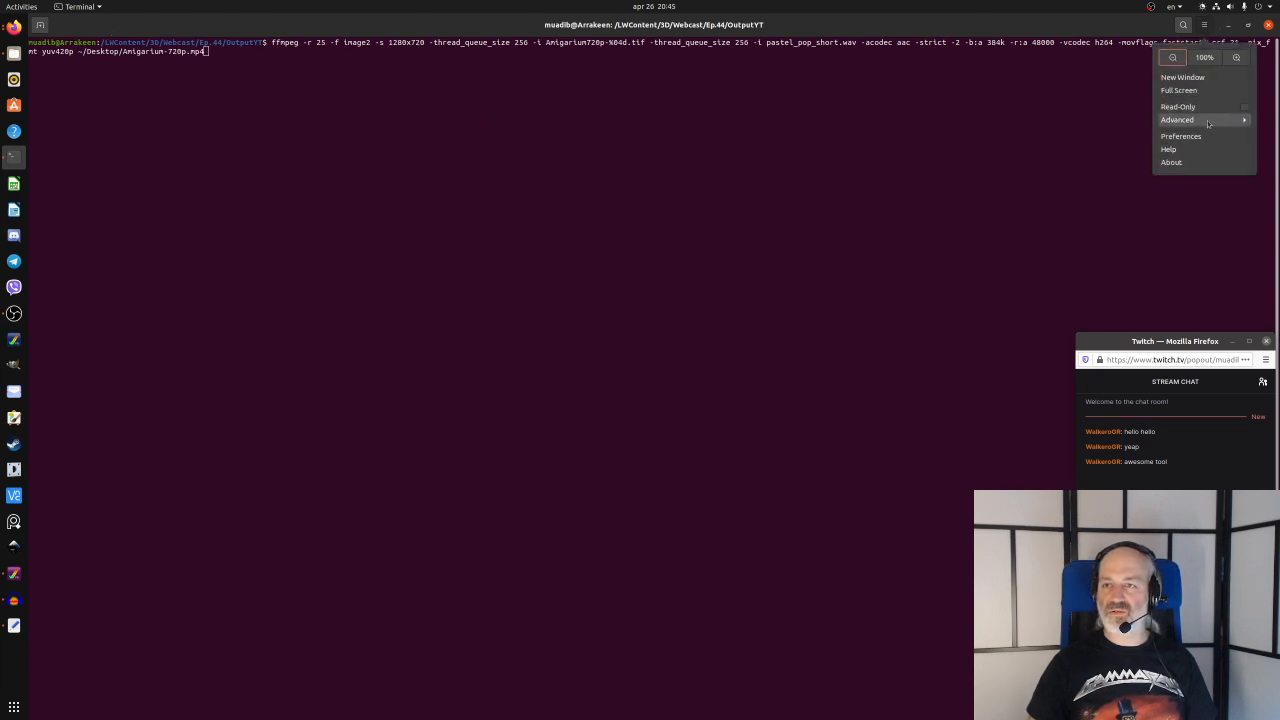
left_click(1208, 122)
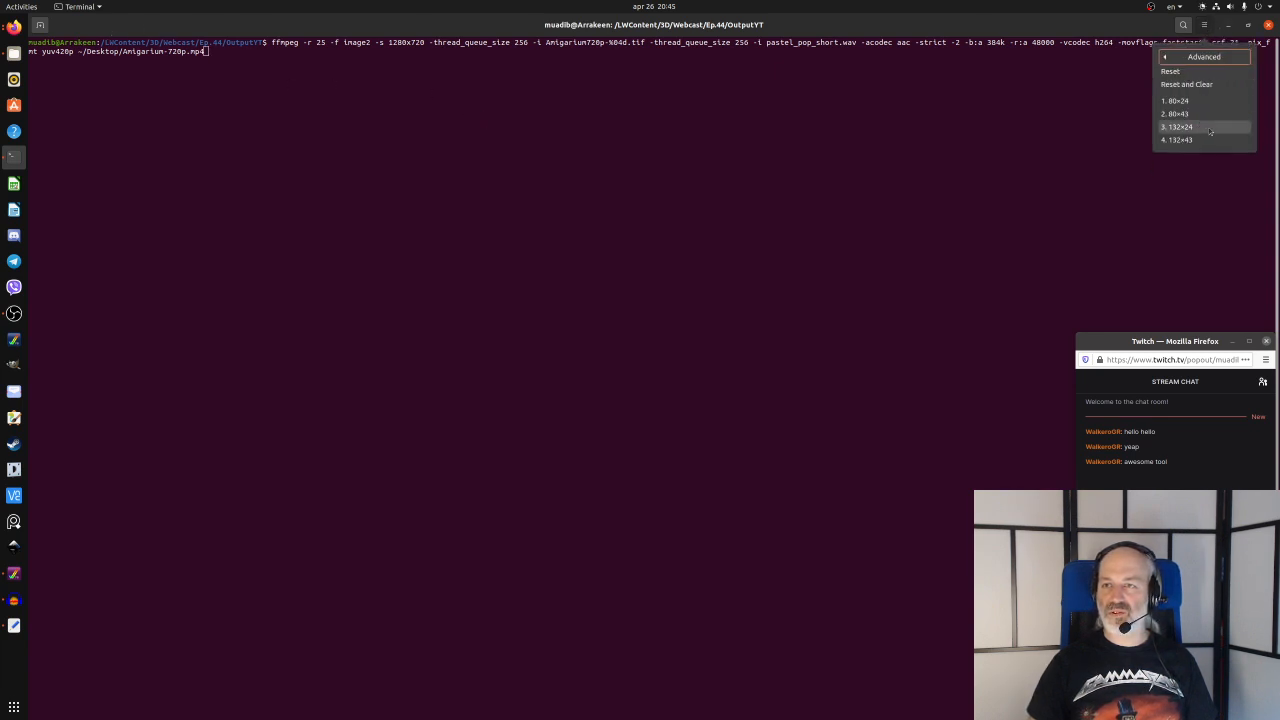
left_click(1209, 132)
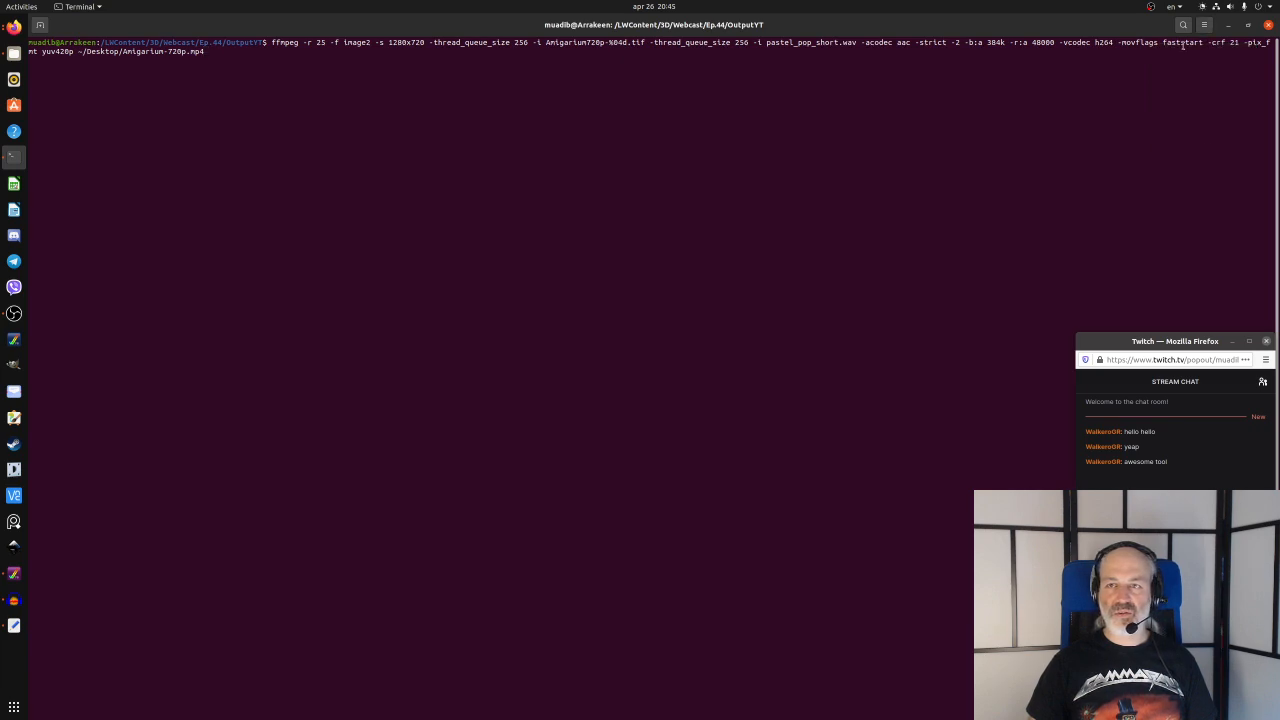
left_click(1204, 24)
left_click(1206, 122)
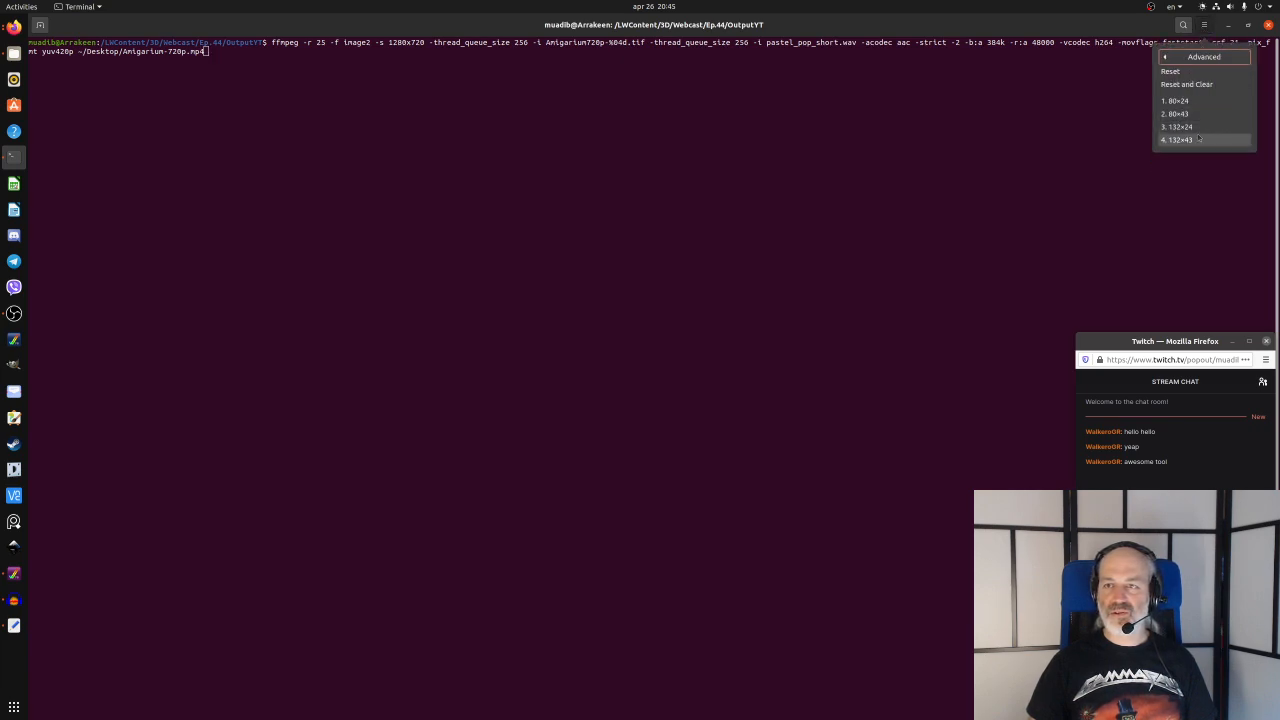
left_click(1199, 139)
- Enlarge the terminal text by several zoom levels, then restore and re-maximize the window so the command rewraps
left_click(1204, 24)
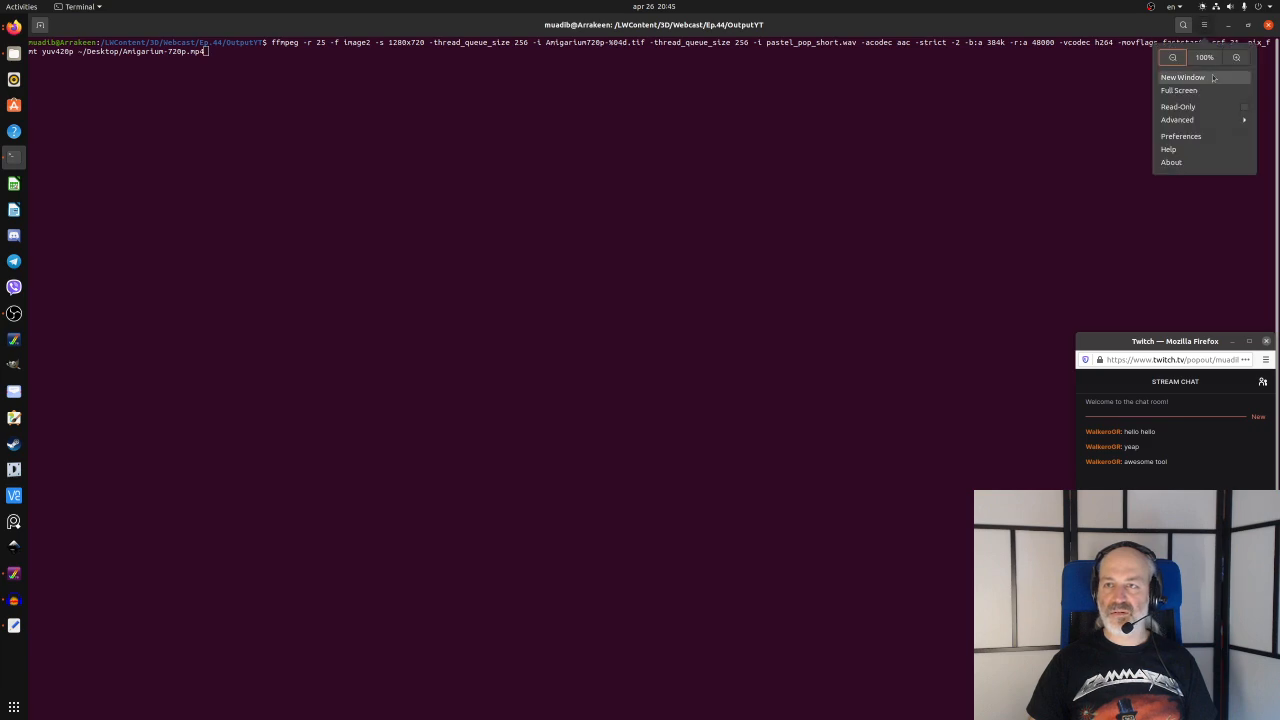
left_click(1236, 57)
left_click(1208, 24)
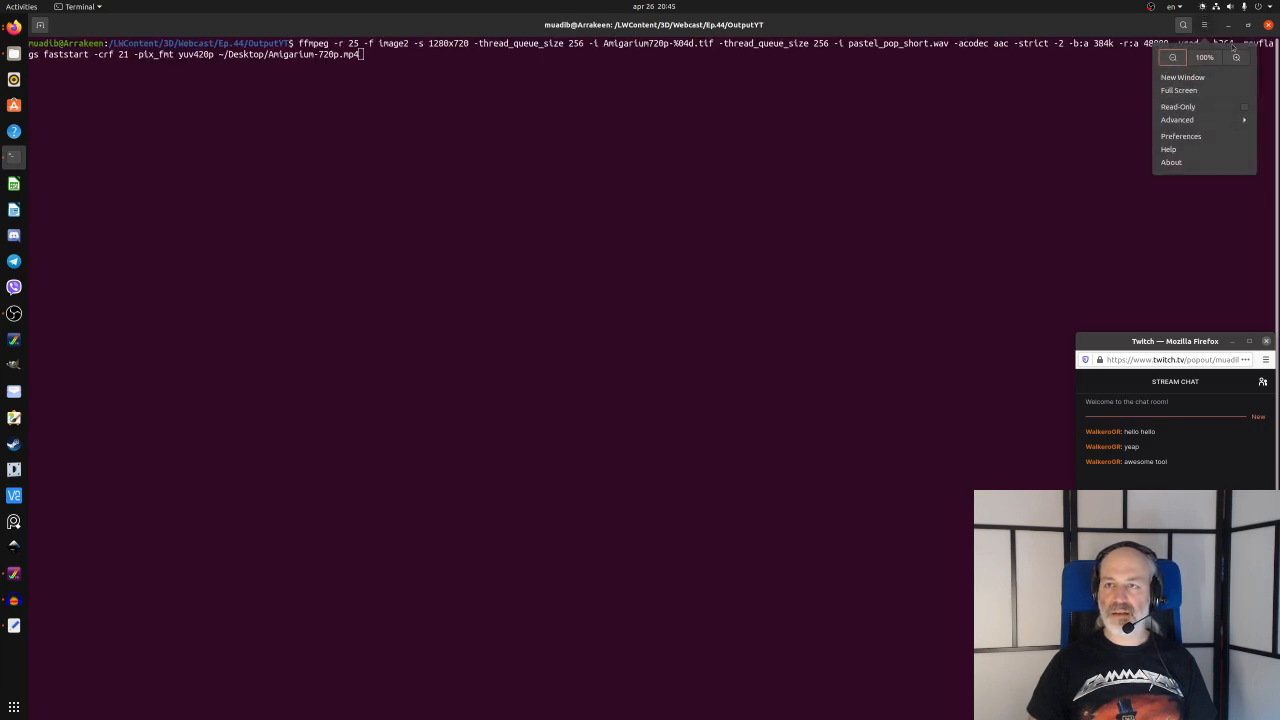
left_click(1238, 59)
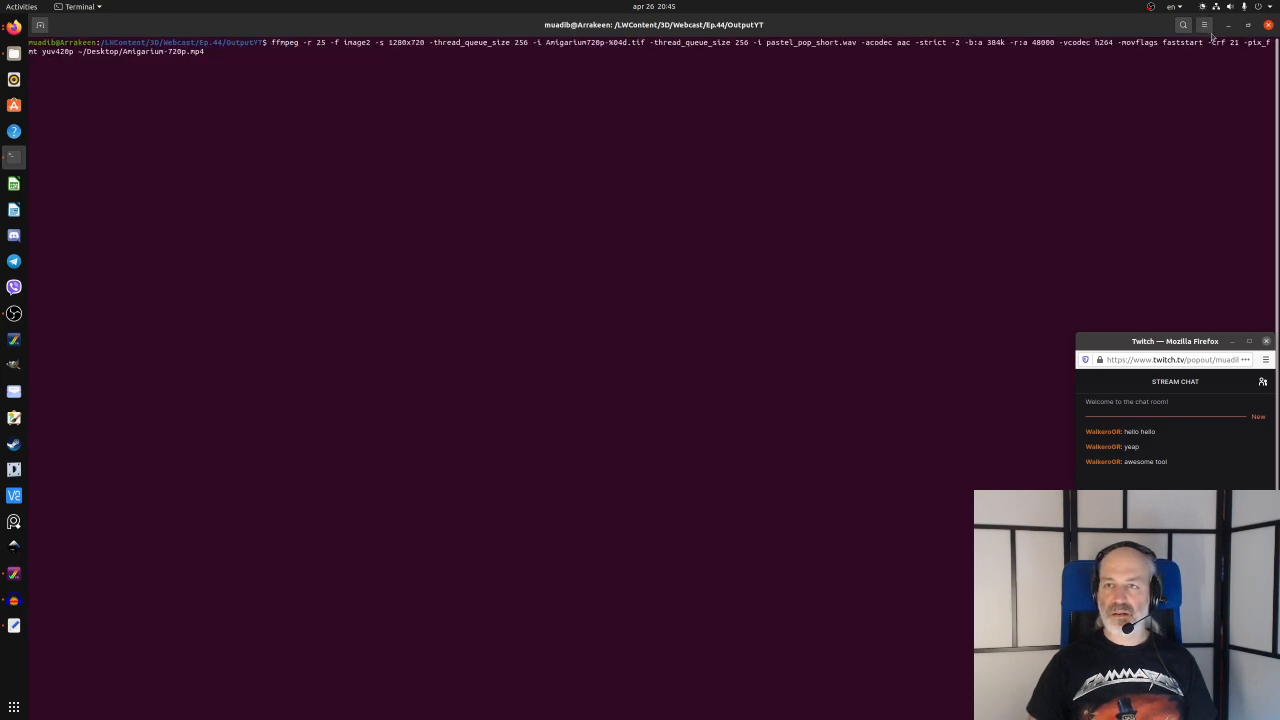
left_click(1205, 25)
left_click(1236, 57)
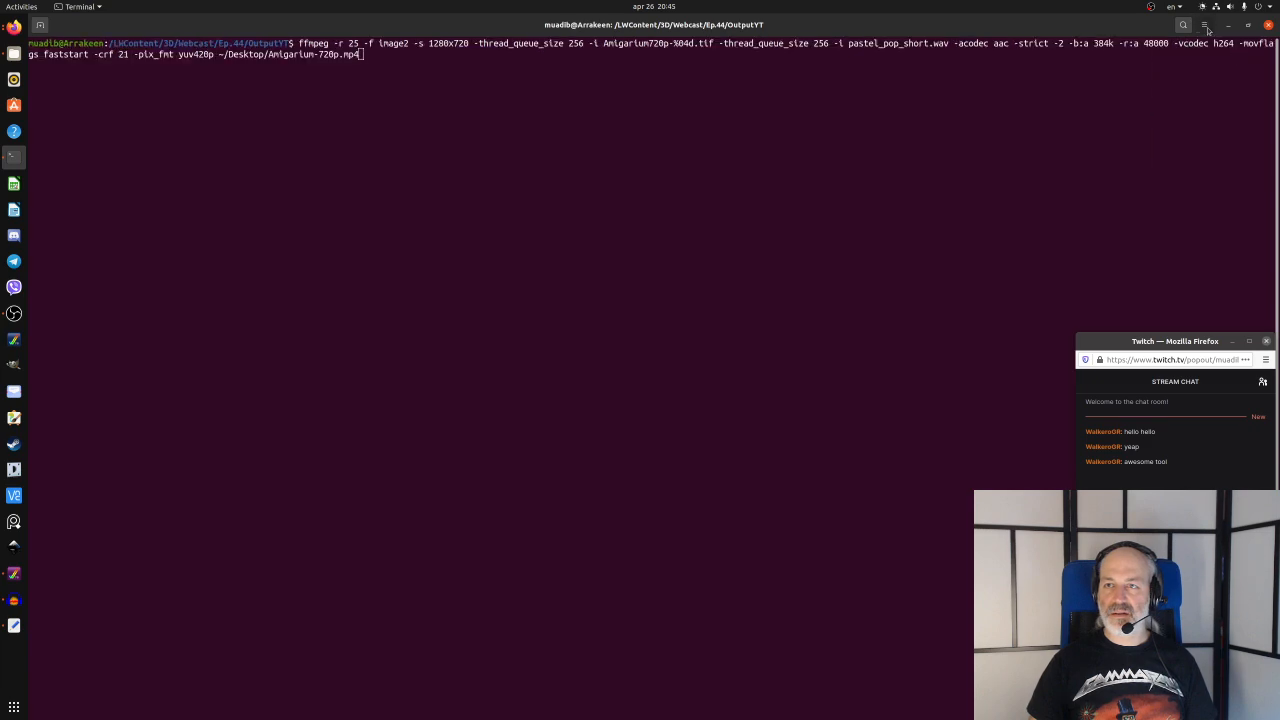
left_click(1205, 25)
left_click(1236, 57)
left_click(1205, 25)
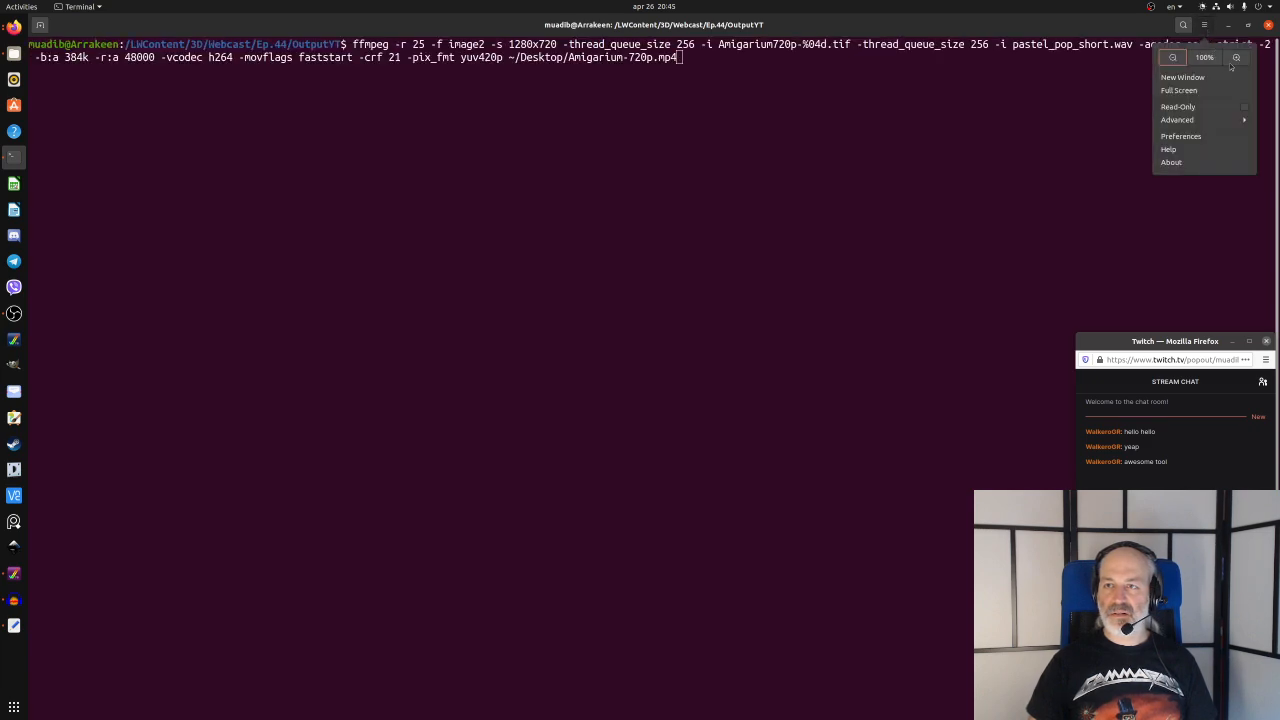
left_click(1236, 57)
left_click(1250, 25)
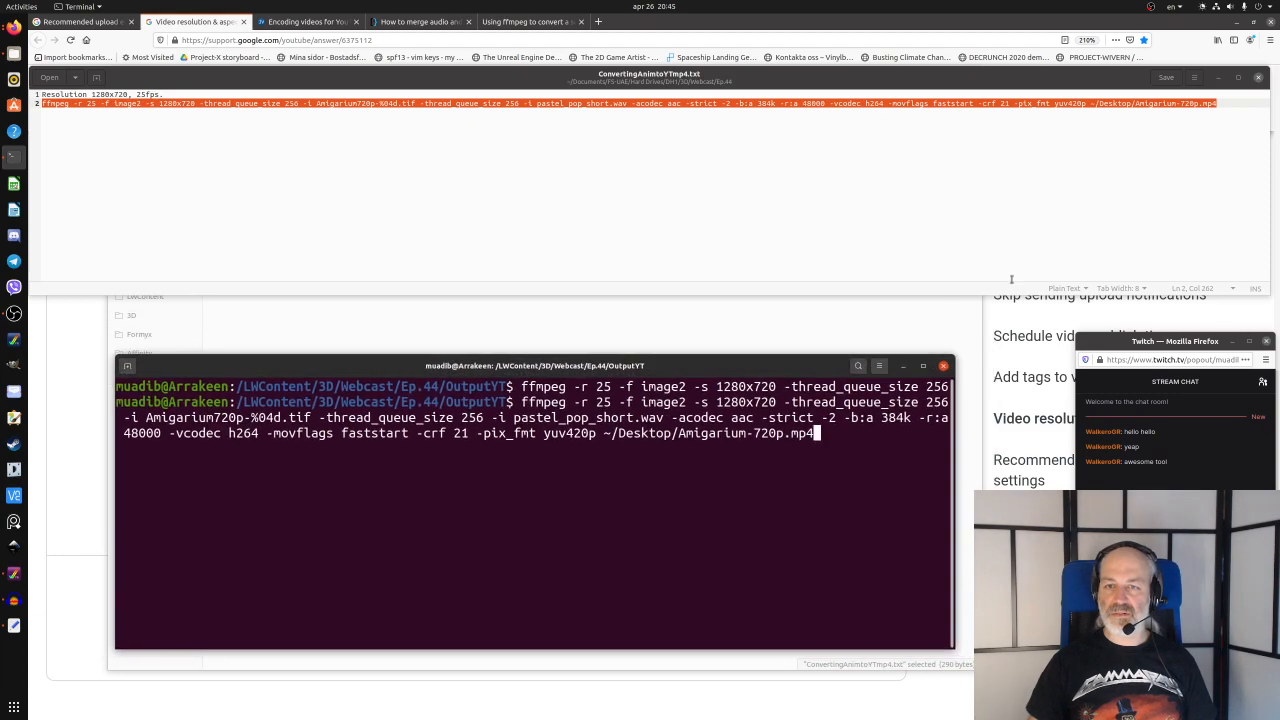
key("super+Up")
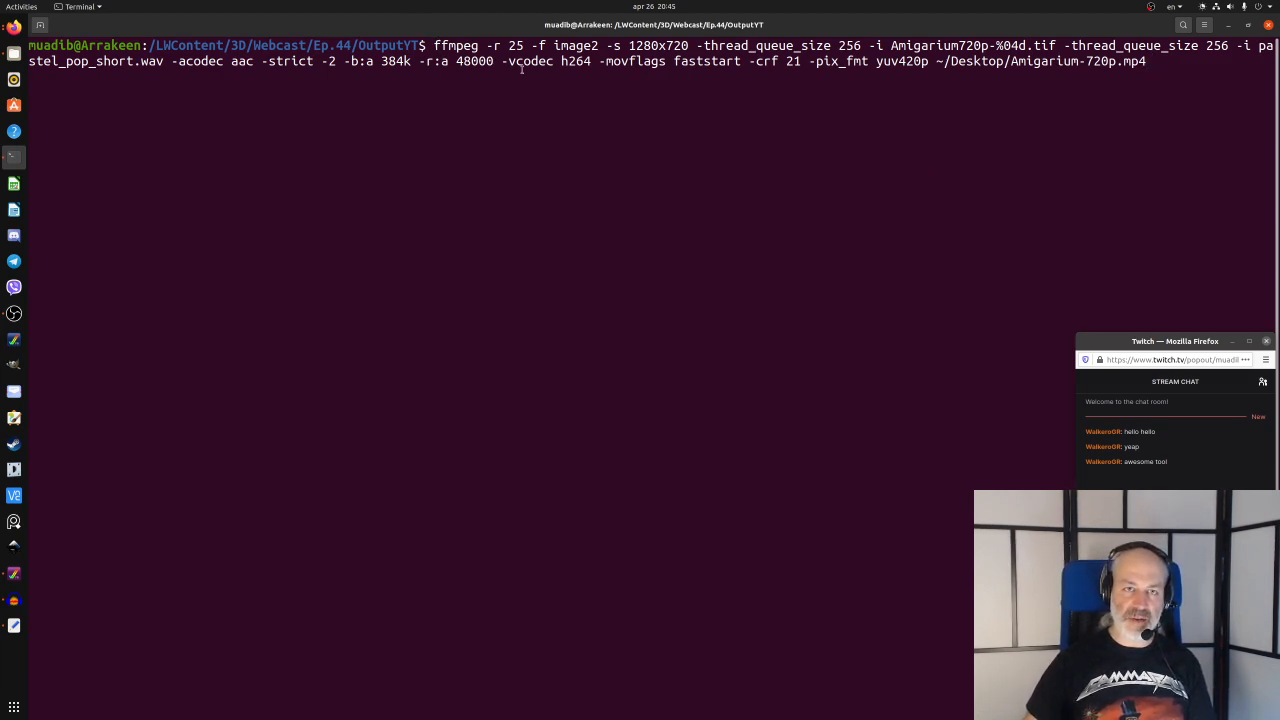
- Walk the cursor through the start of the ffmpeg command to examine the -r 25 and -f image2 options
key("Home")
key("Right")
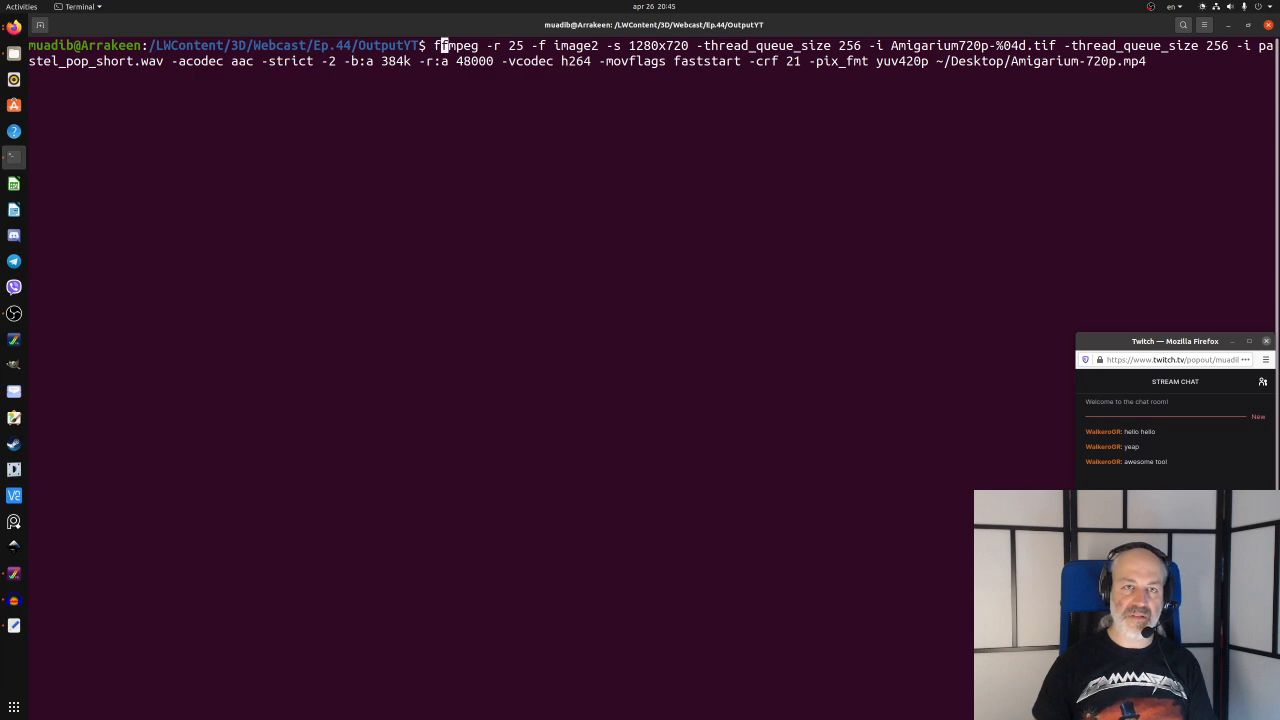
key("Right")
key("Right")
key("Right")
key("Right")
key("Right")
key("Right")
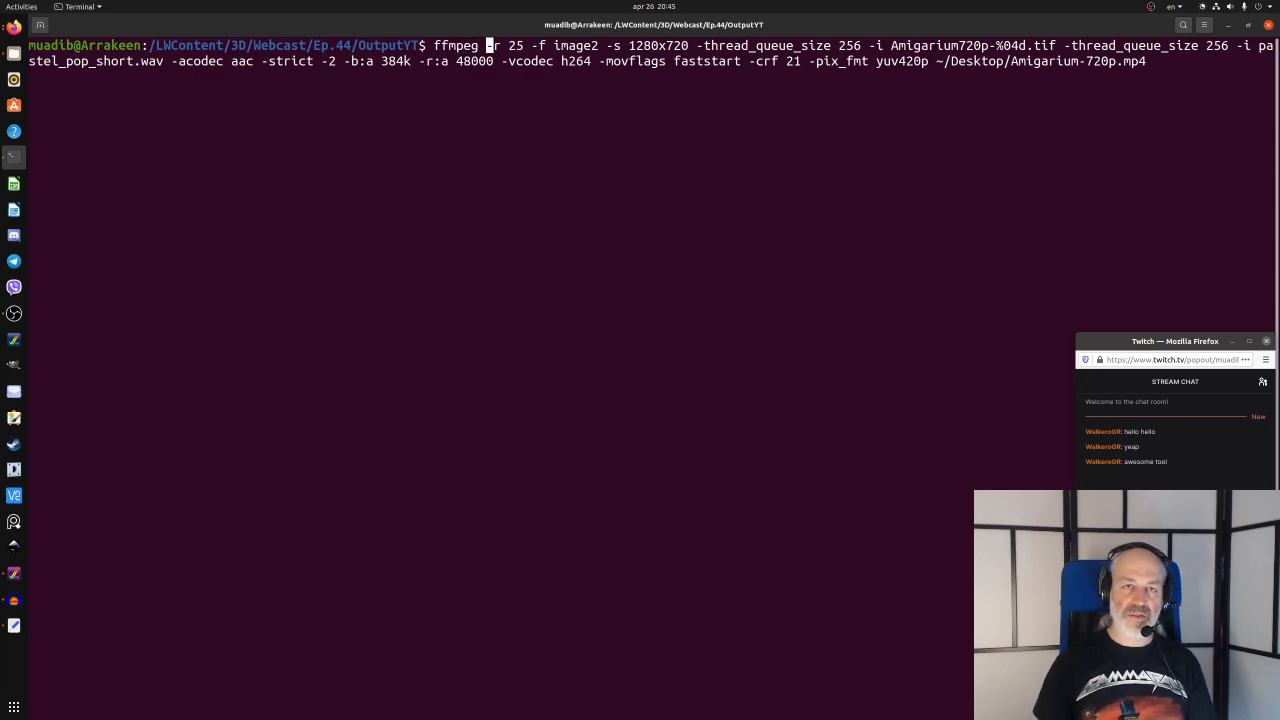
key("Right")
key("Right")
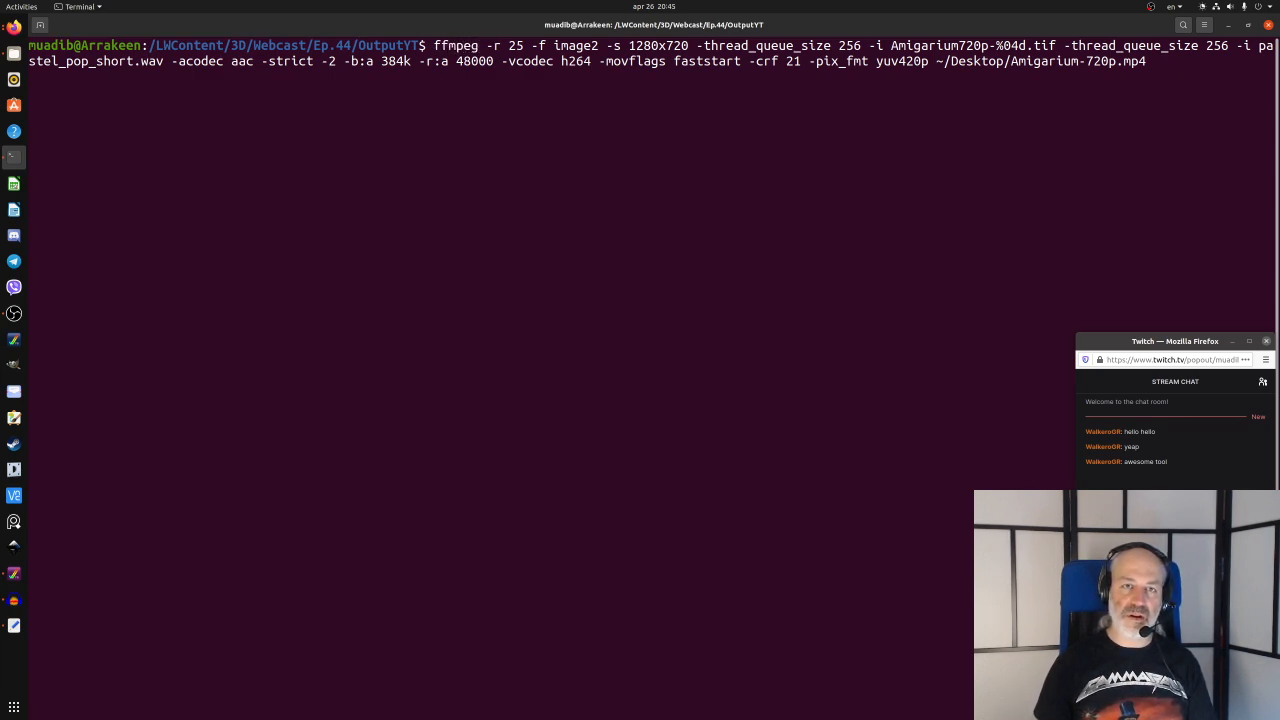
key("Right")
key("Right")
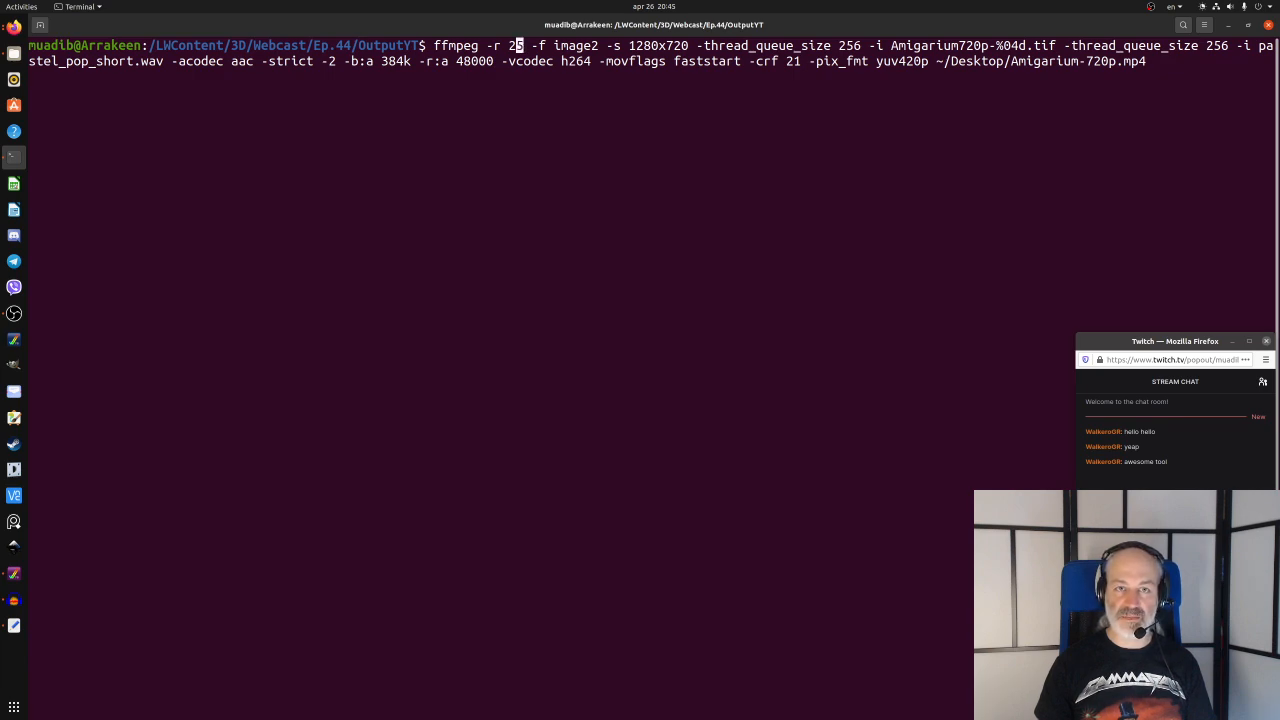
key("Right")
key("Right")
key("Right")
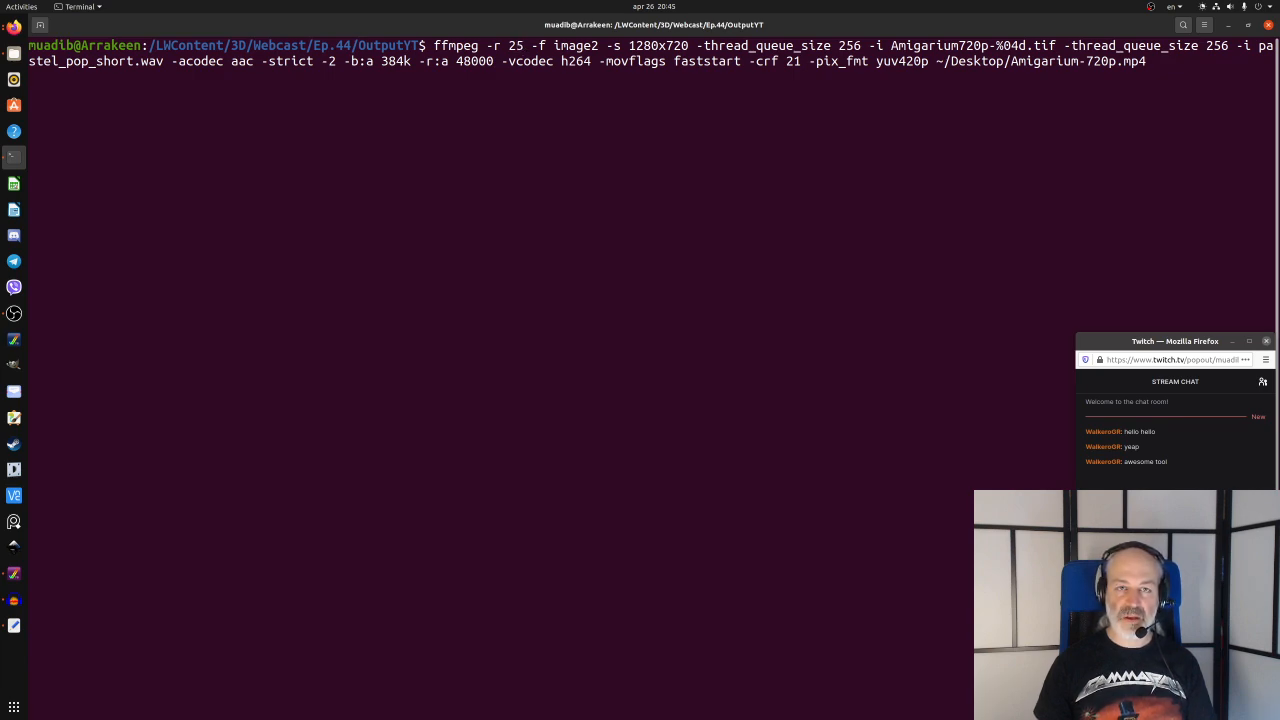
key("Right")
key("Right")
key("Right")
key("Right")
key("Right")
key("Right")
key("Right")
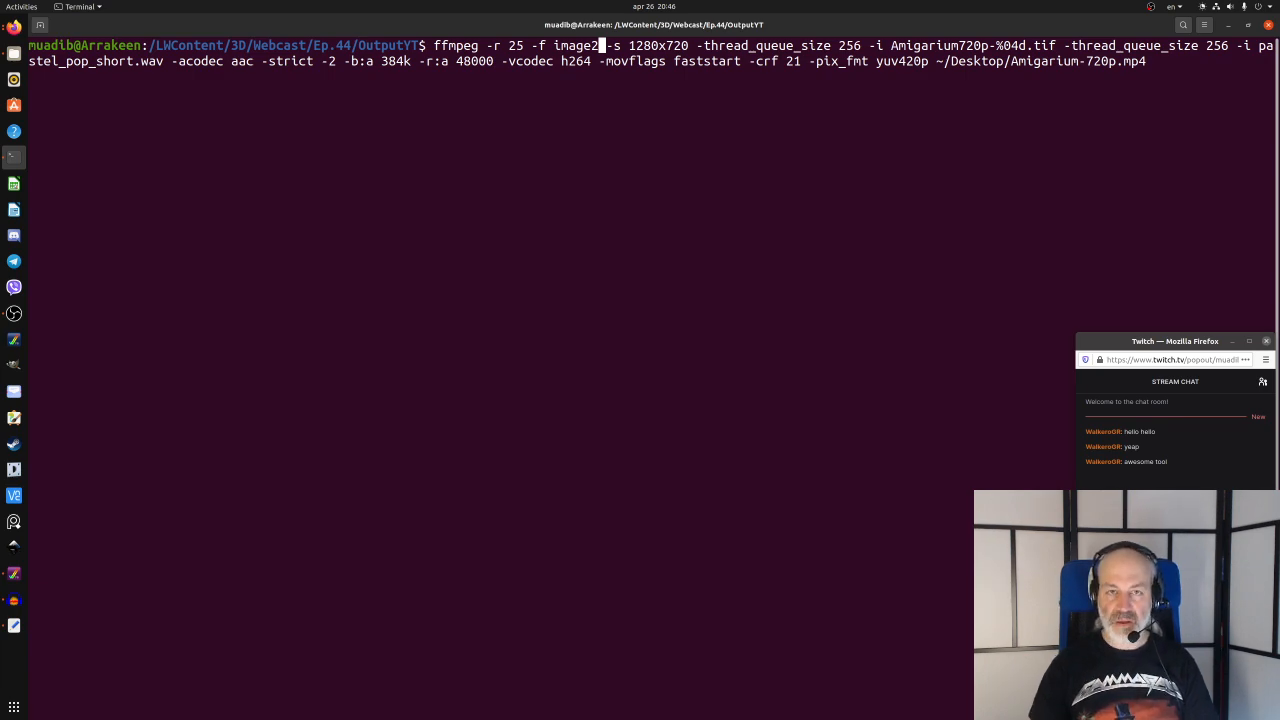
- Walk the cursor along the ffmpeg command to examine the -s 1280x720 frame size option
key("Right")
key("Right")
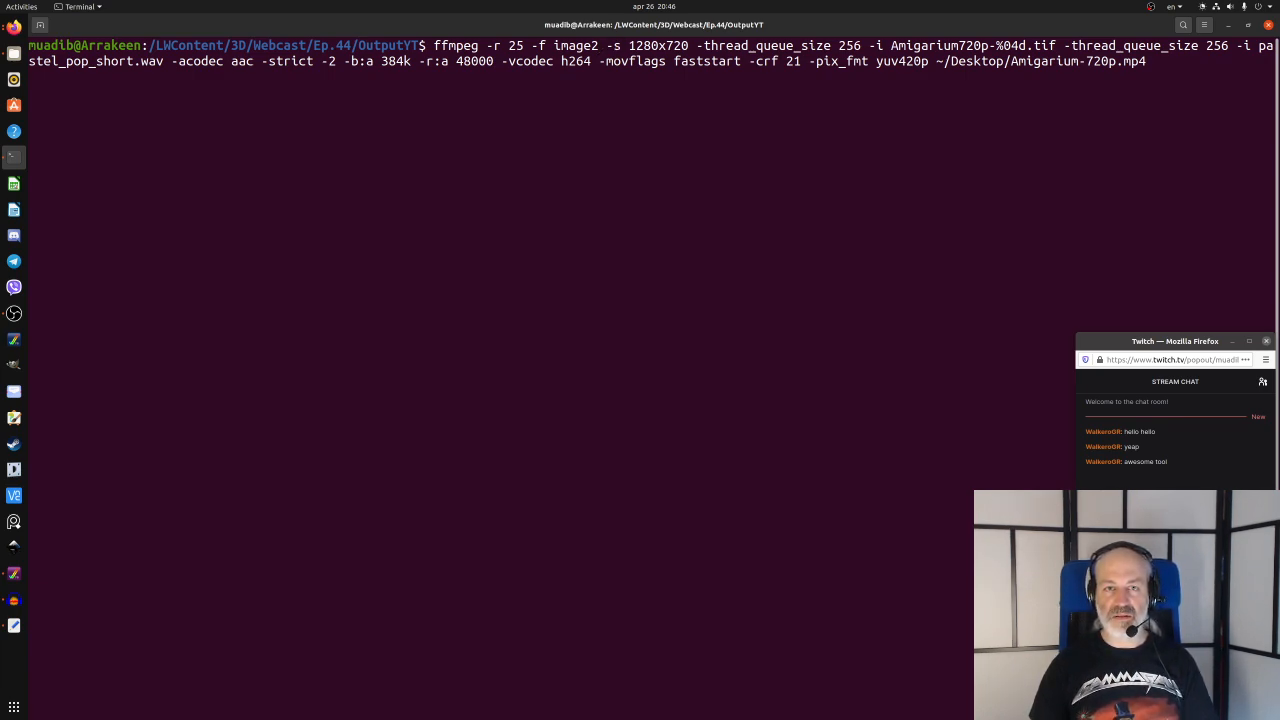
key("Right")
key("Right")
key("Right")
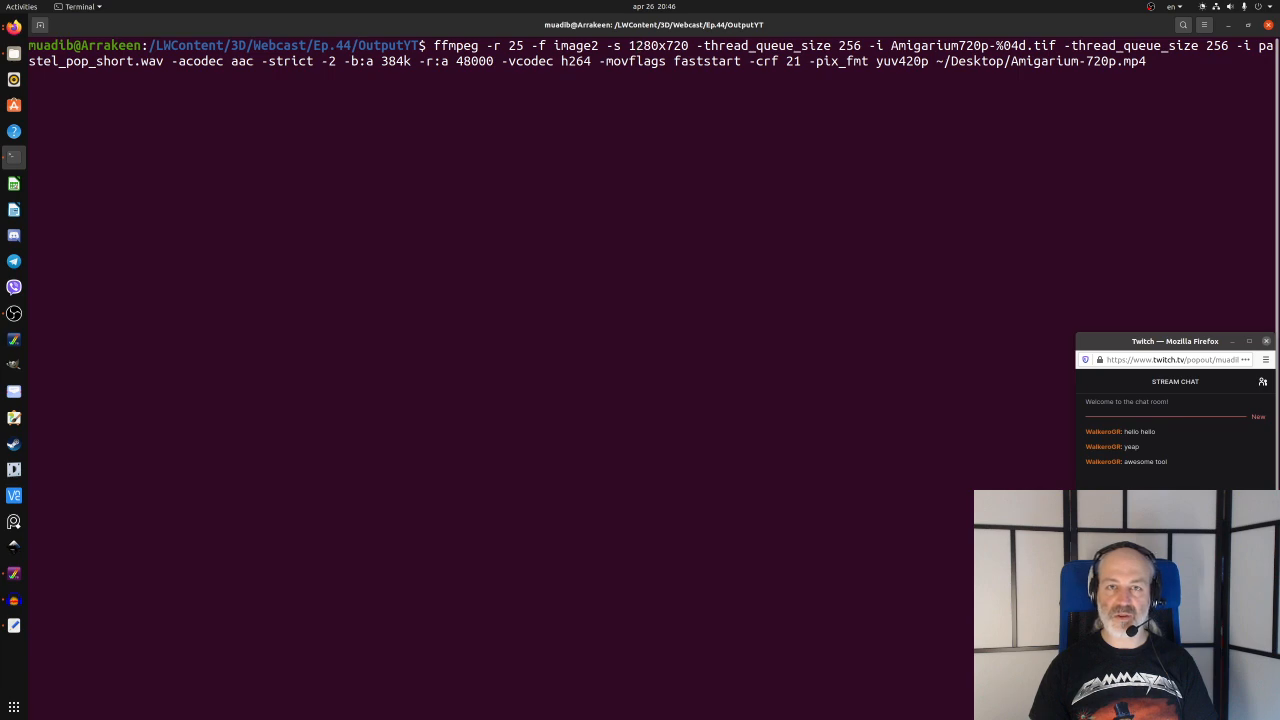
key("Right")
key("Right")
key("Right")
key("Right")
key("Right")
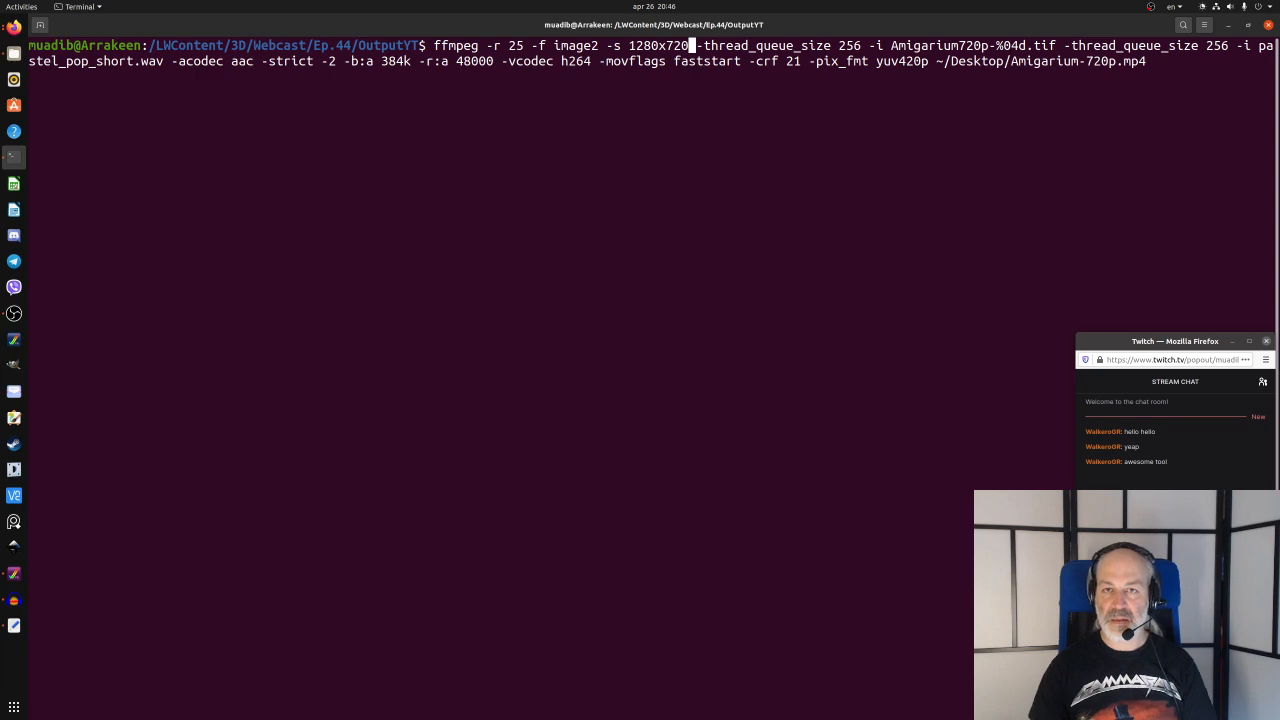
- Move the cursor through the first -thread_queue_size 256 option to examine it
key("Right")
key("Right")
key("Right")
key("Right")
key("Right")
key("Right")
key("Right")
key("Right")
key("Right")
key("Right")
key("Right")
key("Right")
key("Right")
key("Right")
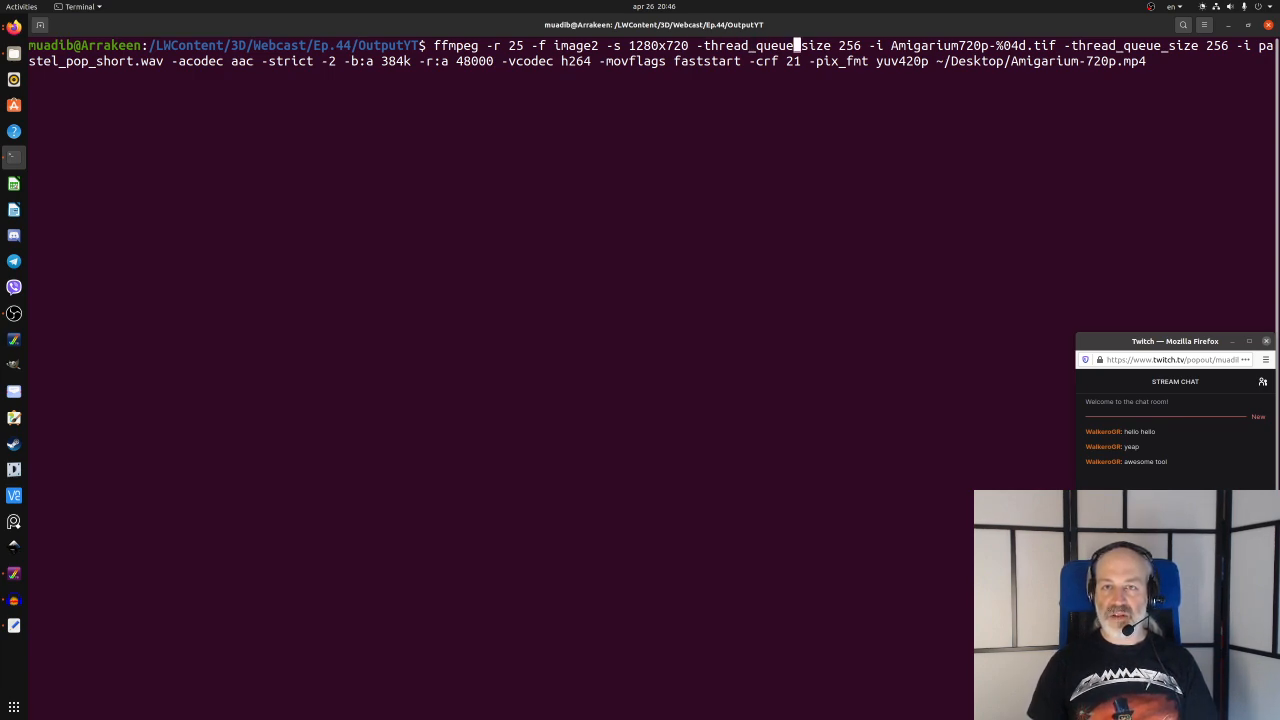
key("Right")
key("Right")
key("Right")
key("Right")
key("Right")
key("Right")
key("Right")
key("Right")
key("Right")
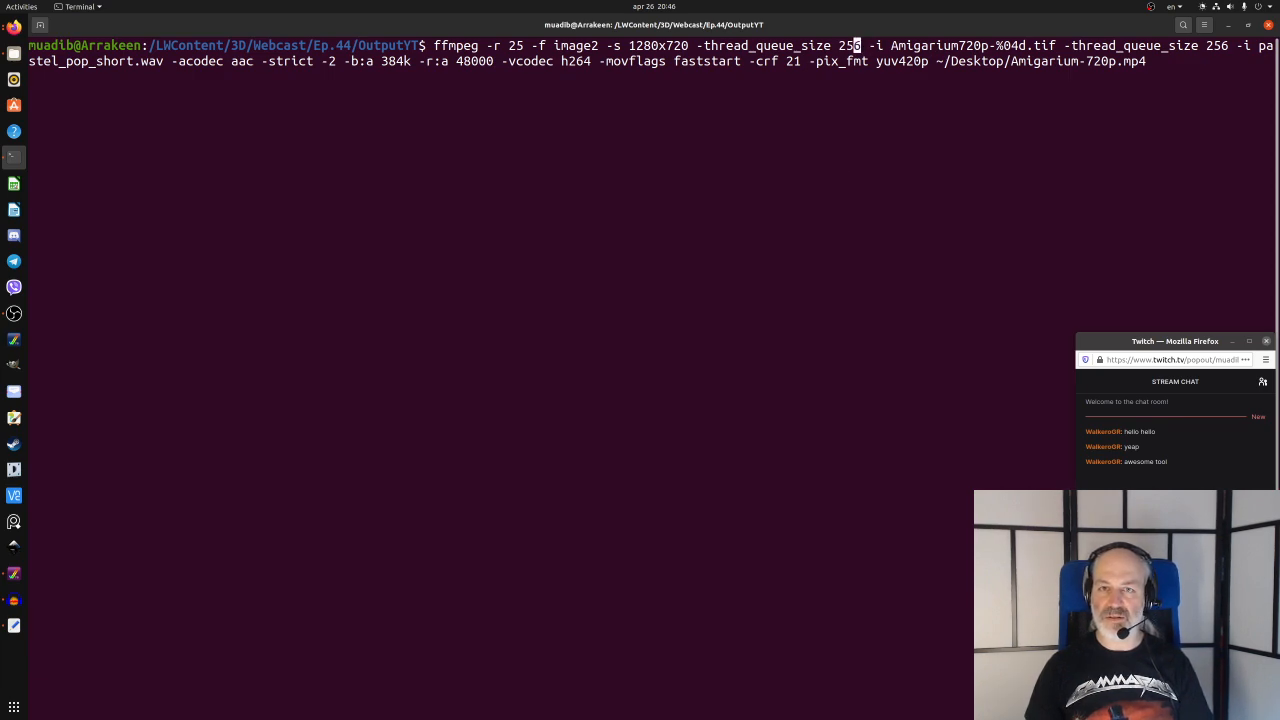
key("Left")
key("Left")
key("Left")
key("Left")
key("Left")
key("Left")
key("Left")
key("Left")
key("Left")
key("Left")
key("Left")
key("Left")
key("Left")
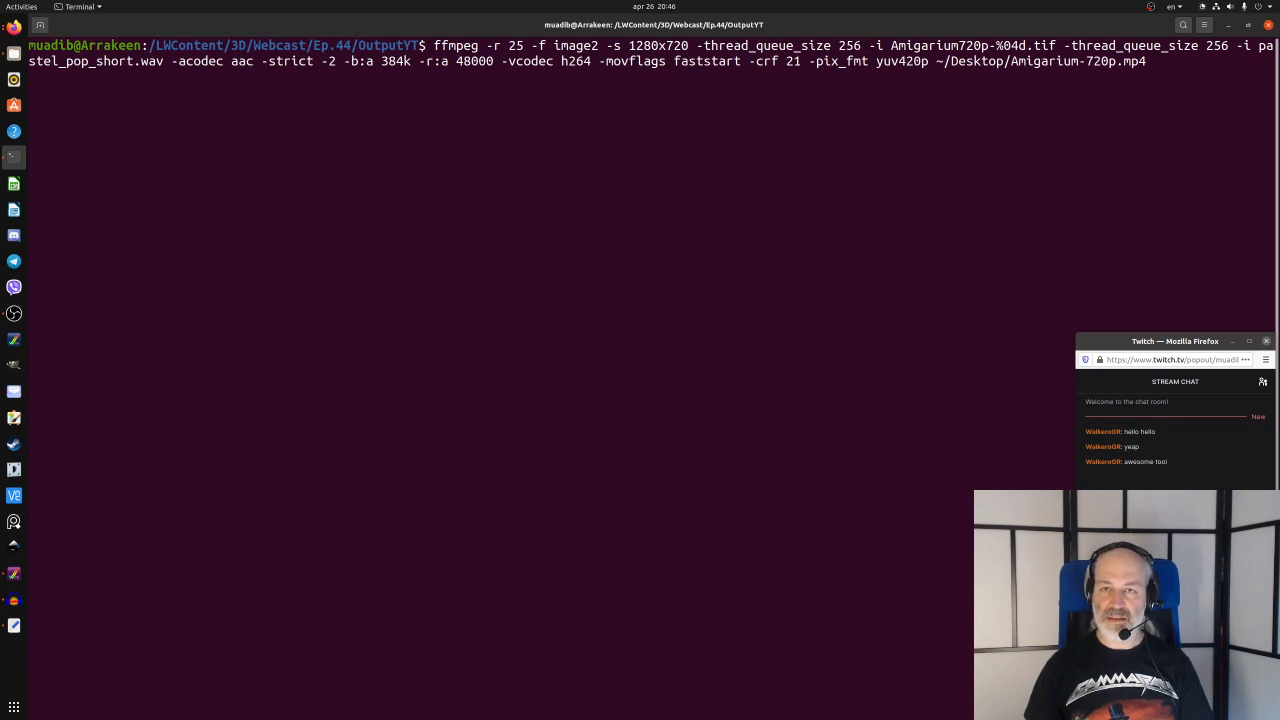
- Walk the cursor back and forth over the -i input pattern Amigarium720p-%04d.tif to examine the image sequence name
key("Right")
key("Right")
key("Right")
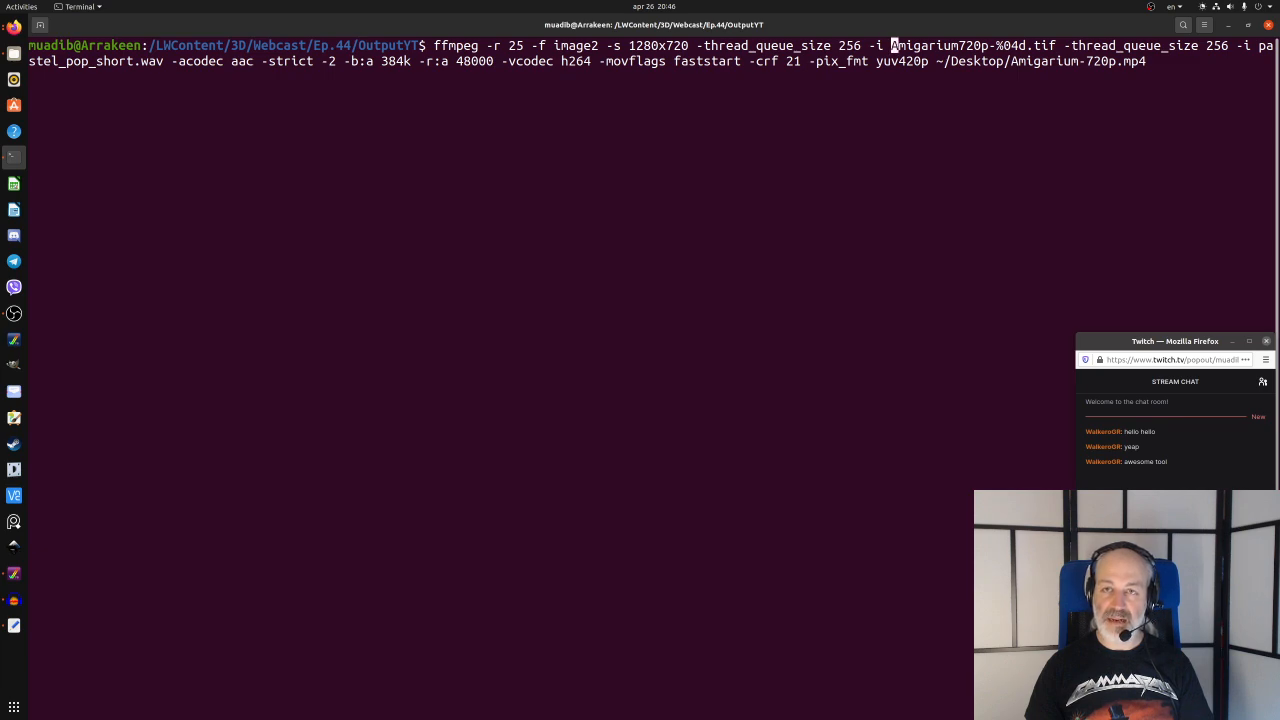
key("Right")
key("Right")
key("Right")
key("Right")
key("Right")
key("Right")
key("Right")
key("Right")
key("Right")
key("Right")
key("Right")
key("Right")
key("Right")
key("Right")
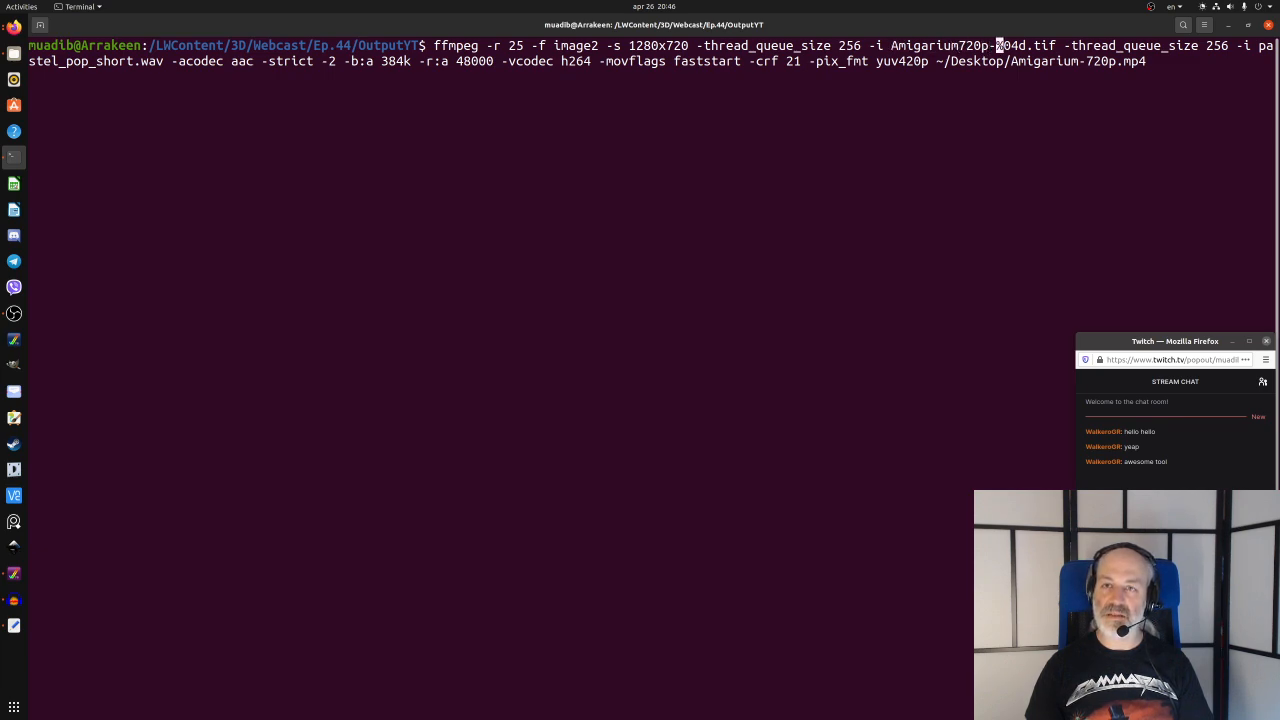
key("Left")
key("Left")
key("Left")
key("Left")
key("Left")
key("Left")
key("Left")
key("Left")
key("Left")
key("Left")
key("Left")
key("Left")
key("Left")
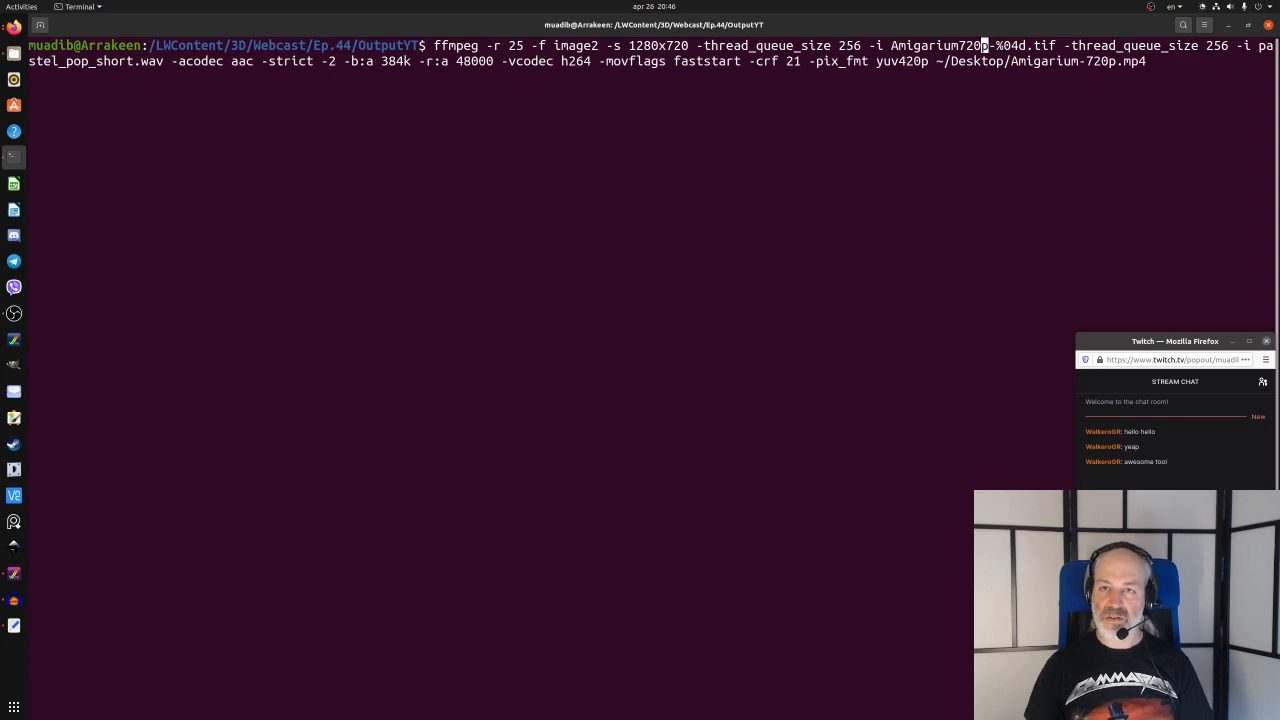
key("Left")
key("Left")
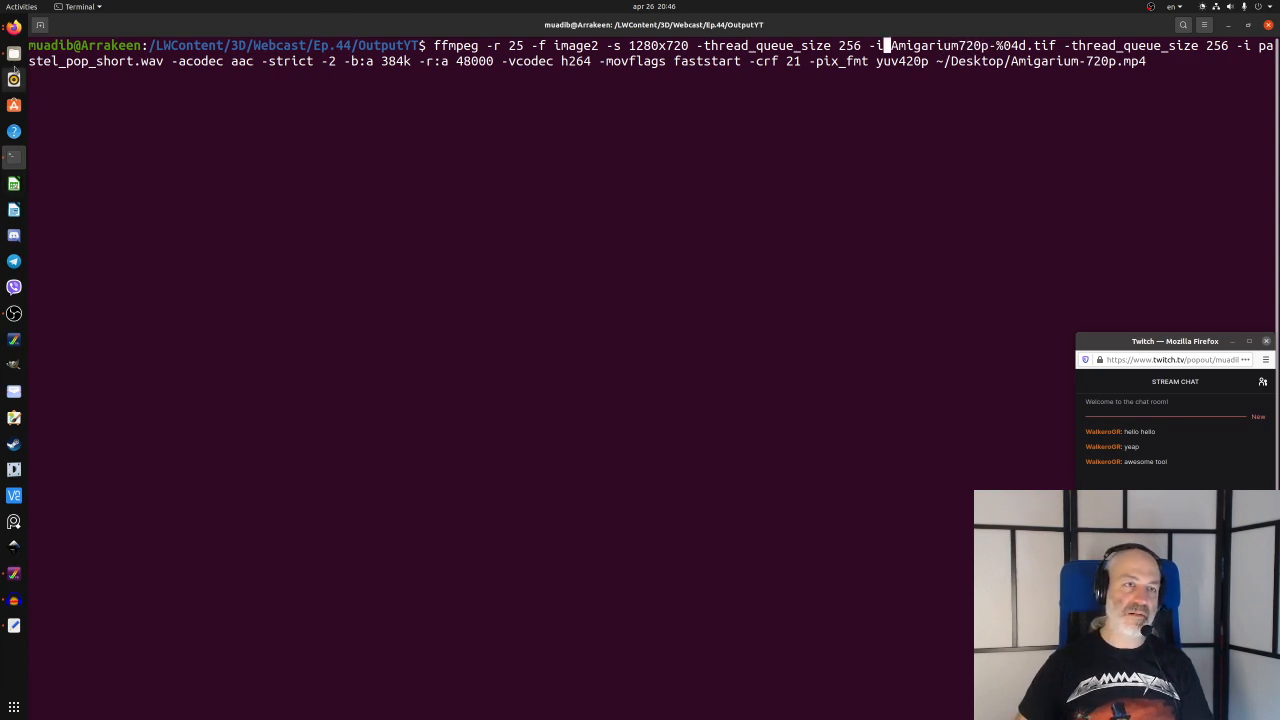
- Switch to the file manager, open LWContent/3D/Webcast/Ep.44/OutputYT, and list its files in a window placed below the ffmpeg command
left_click(14, 53)
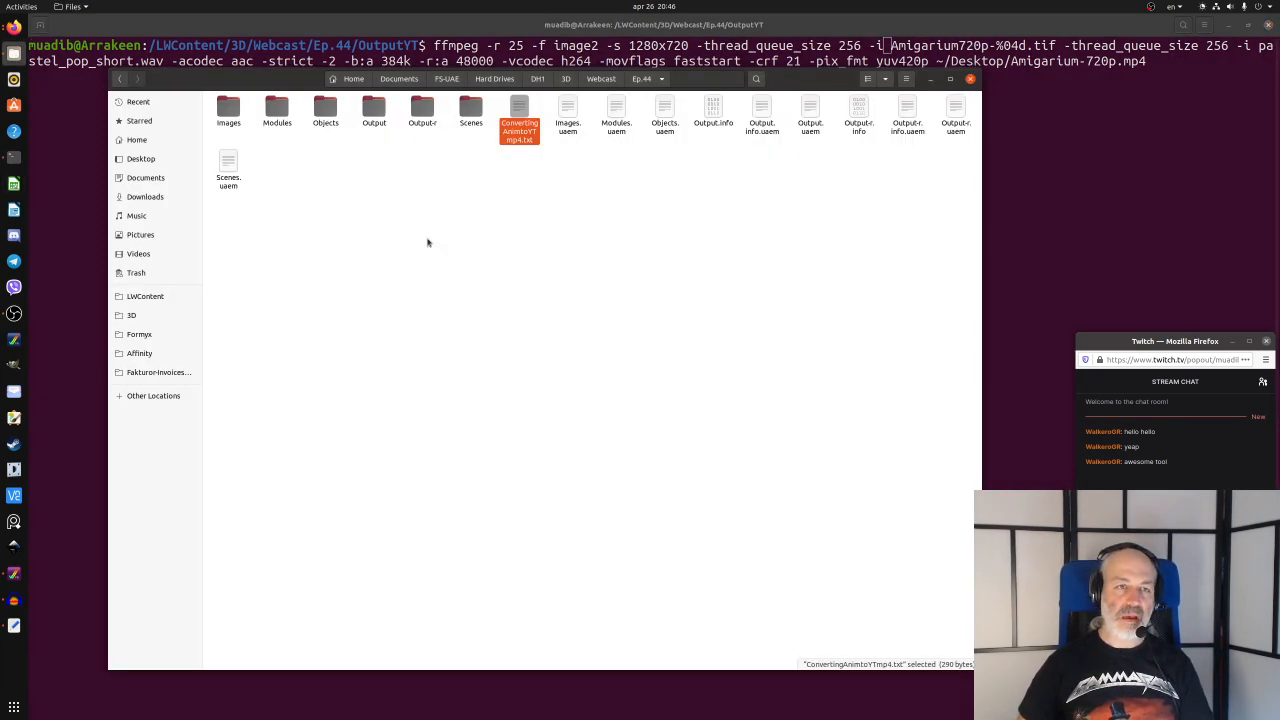
left_click(150, 296)
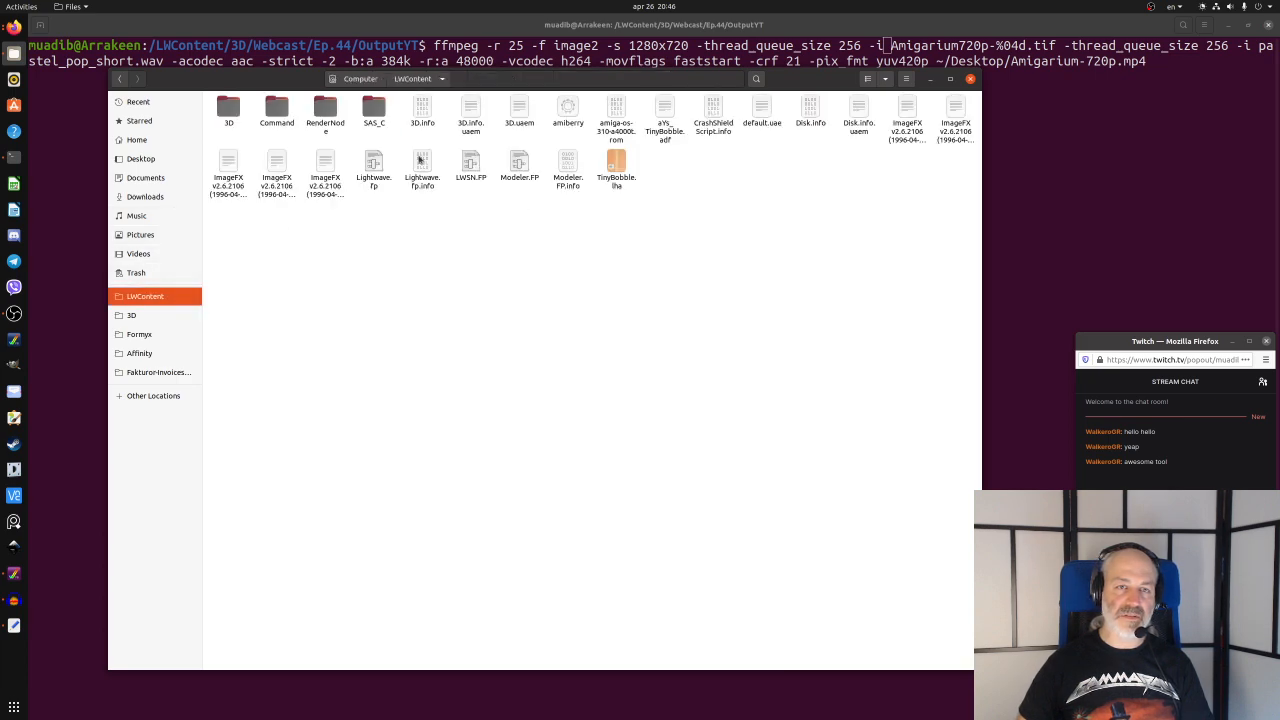
double_click(226, 108)
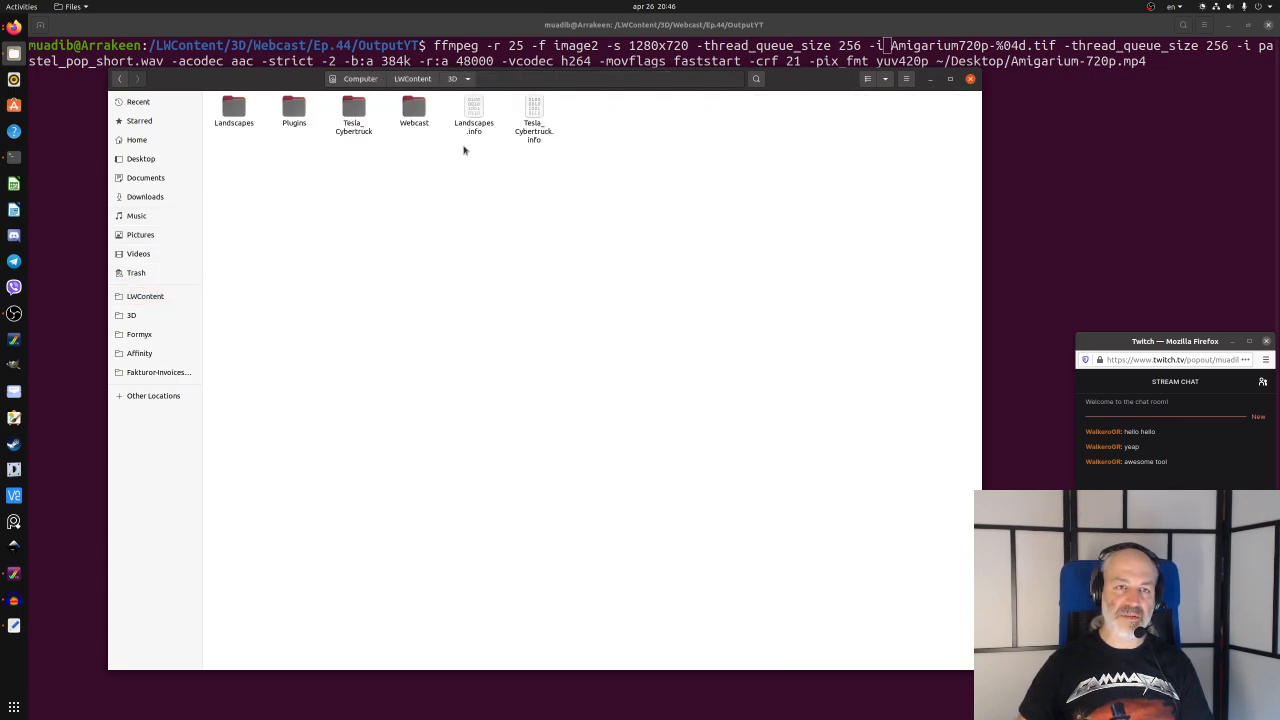
double_click(407, 109)
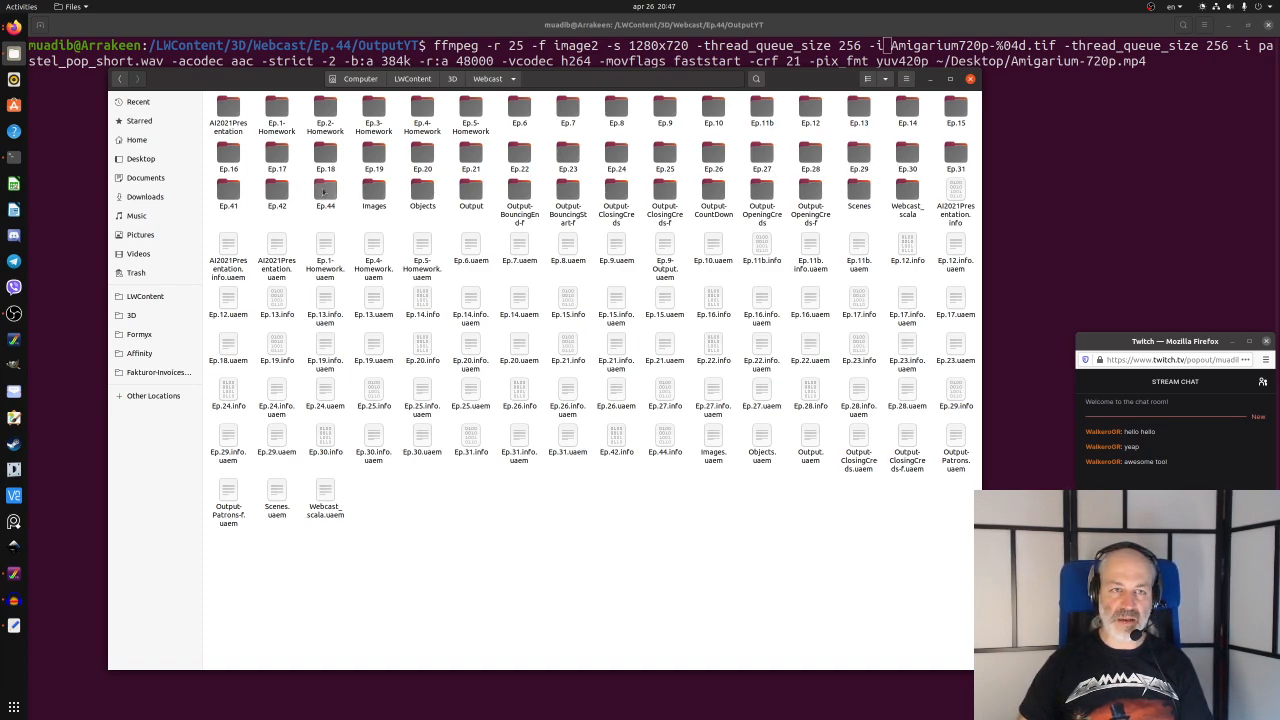
double_click(325, 192)
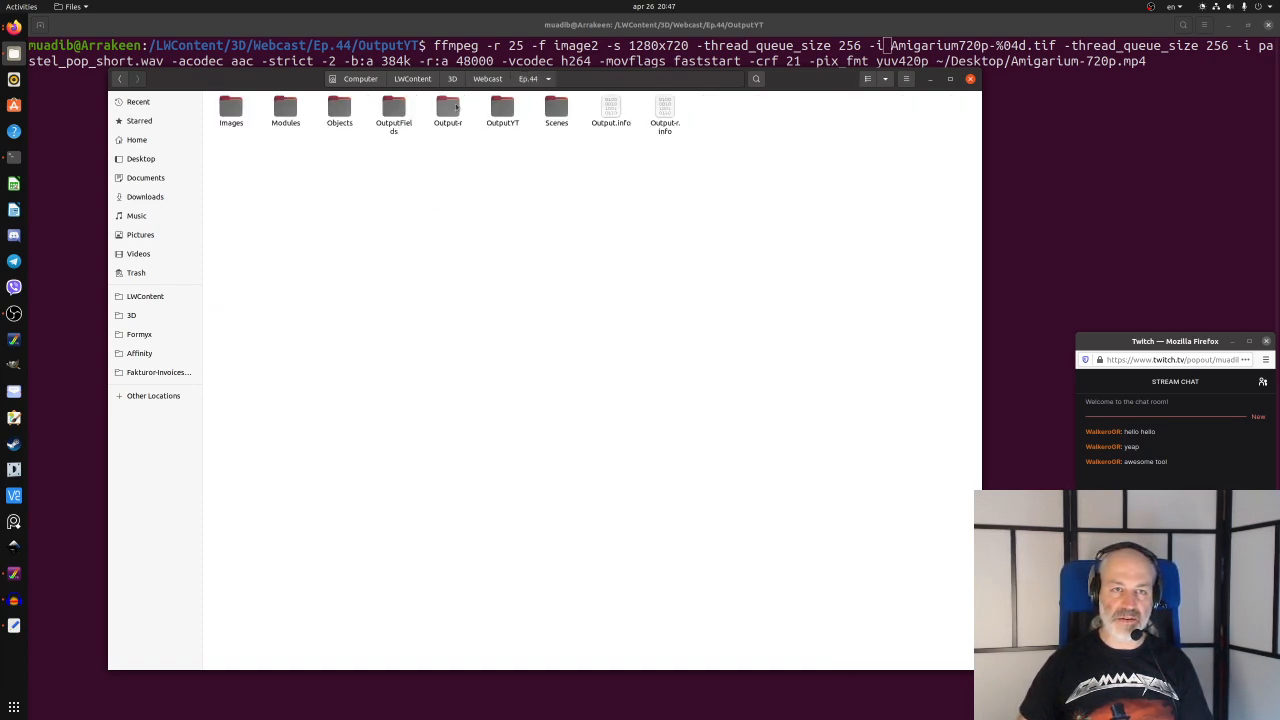
double_click(500, 110)
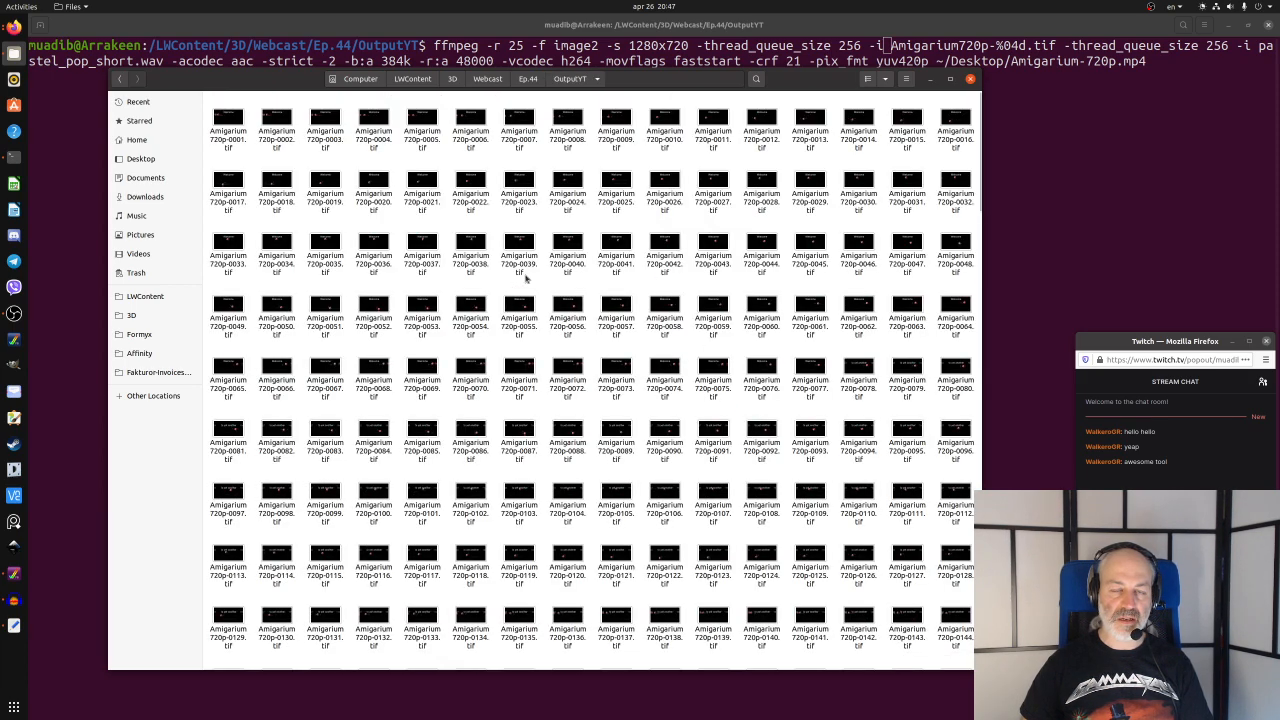
left_click(868, 79)
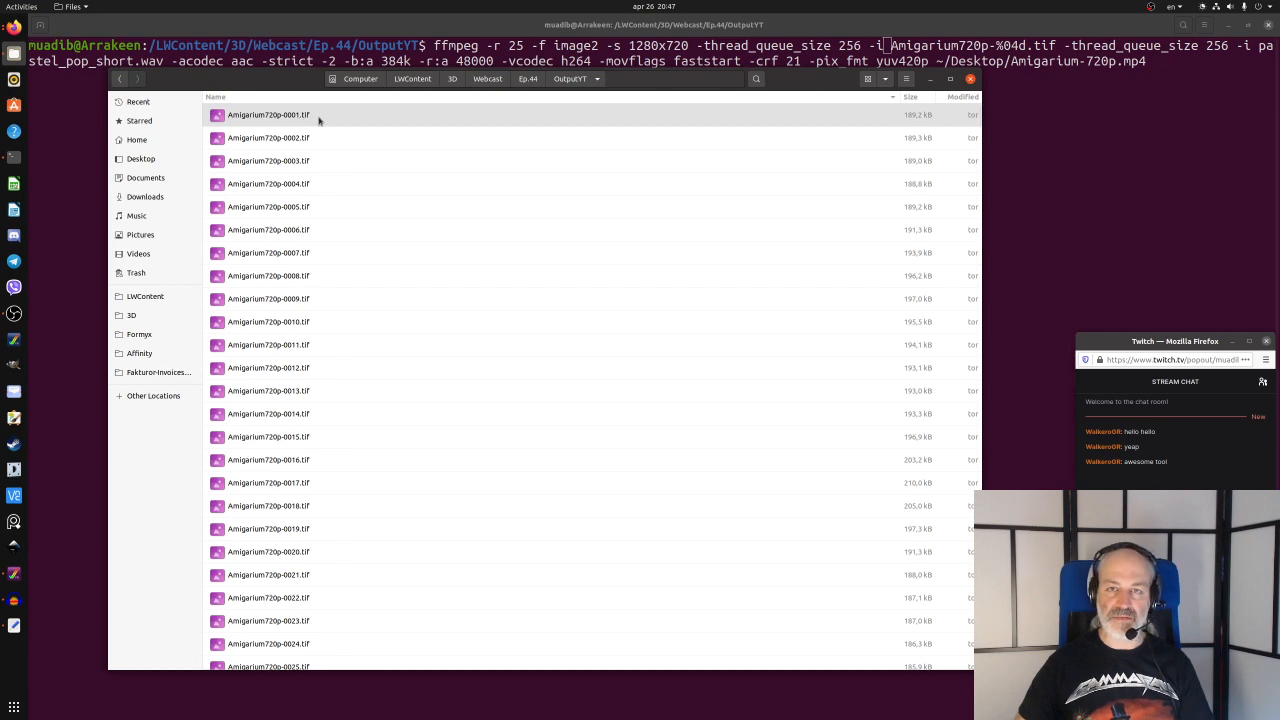
left_click_drag(766, 78, 761, 128)
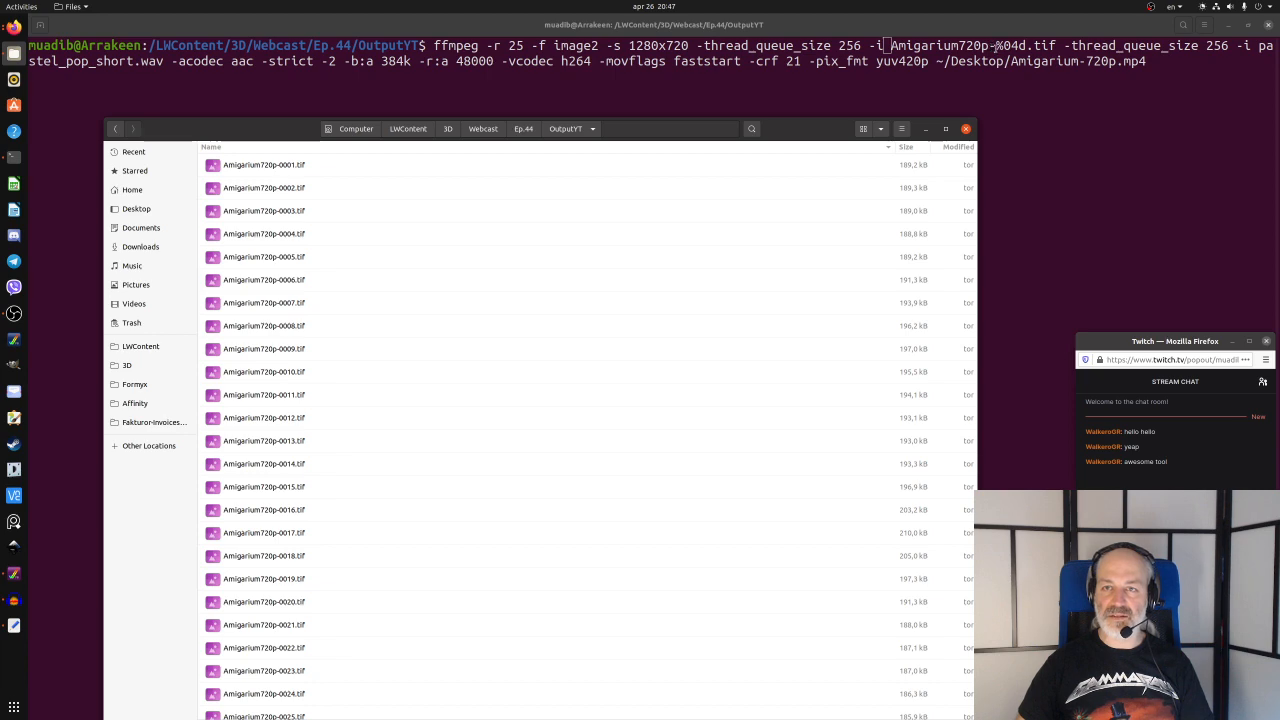
- Return to the terminal and highlight the %04d numbering placeholder in the image input name, then clear the highlight
left_click(885, 45)
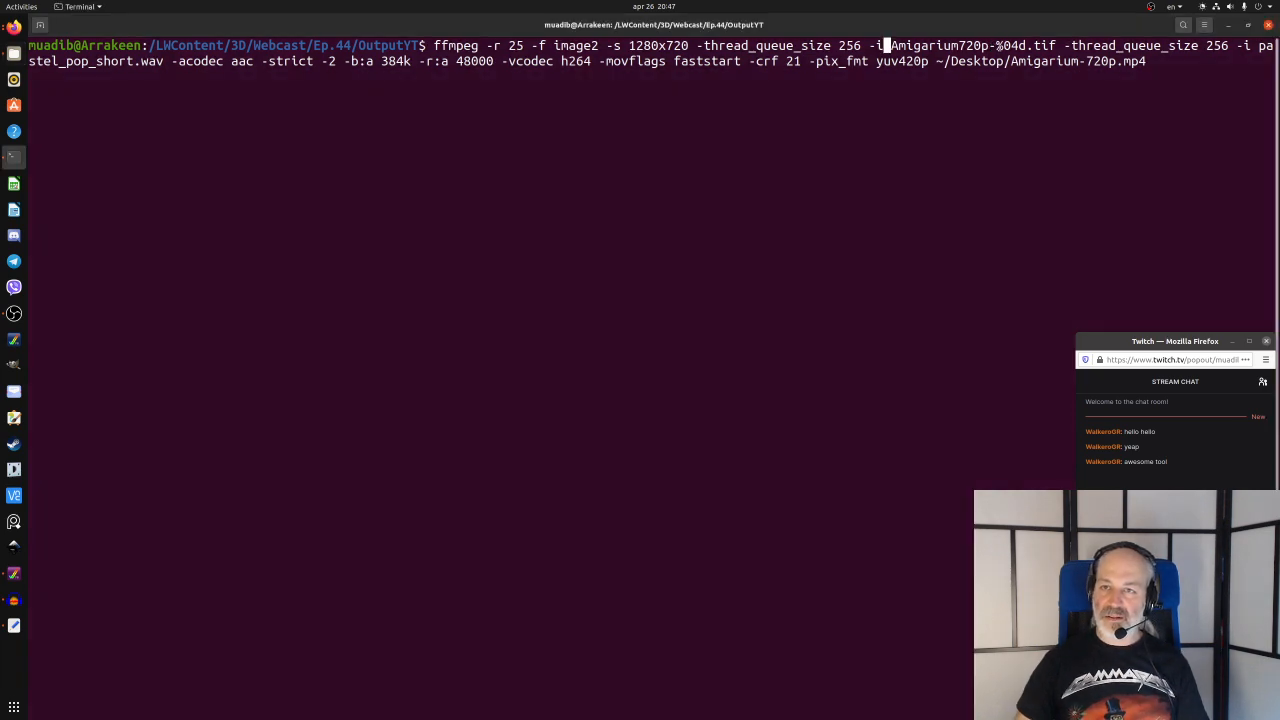
left_click_drag(996, 45, 1026, 45)
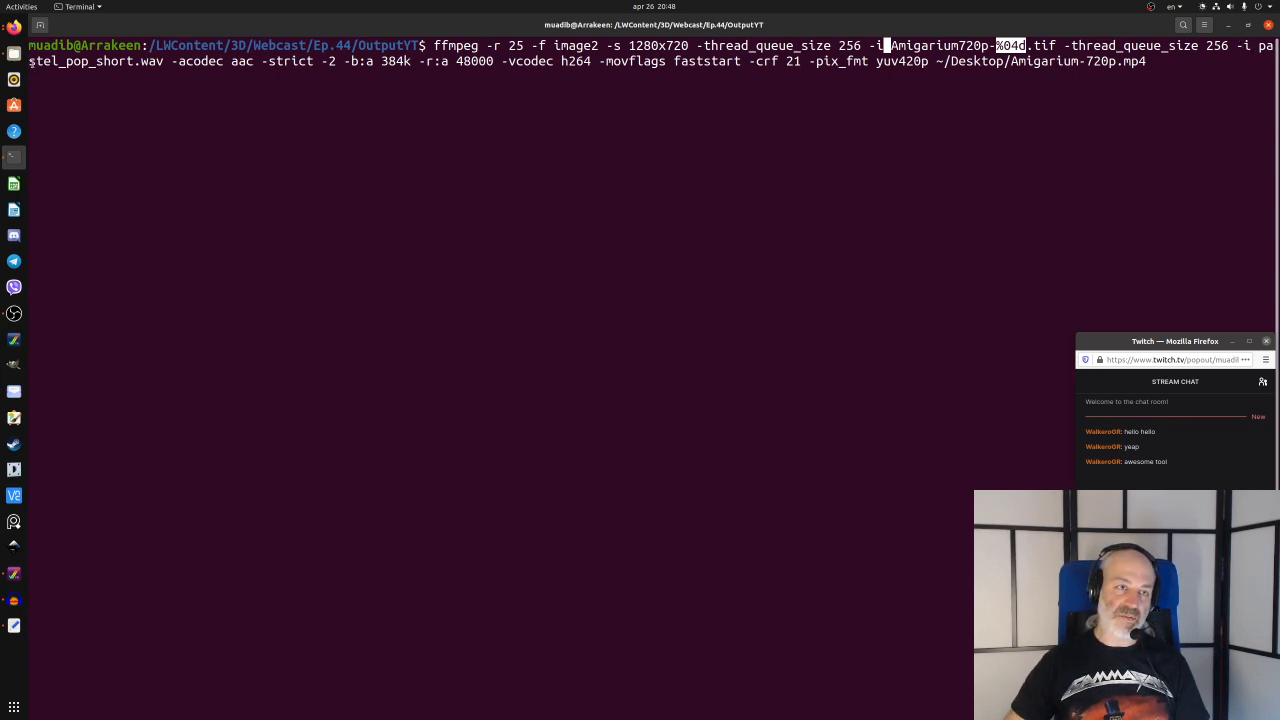
left_click(97, 61)
- Check the WAV file names at the end of the OutputYT file list and return to the terminal
left_click(14, 53)
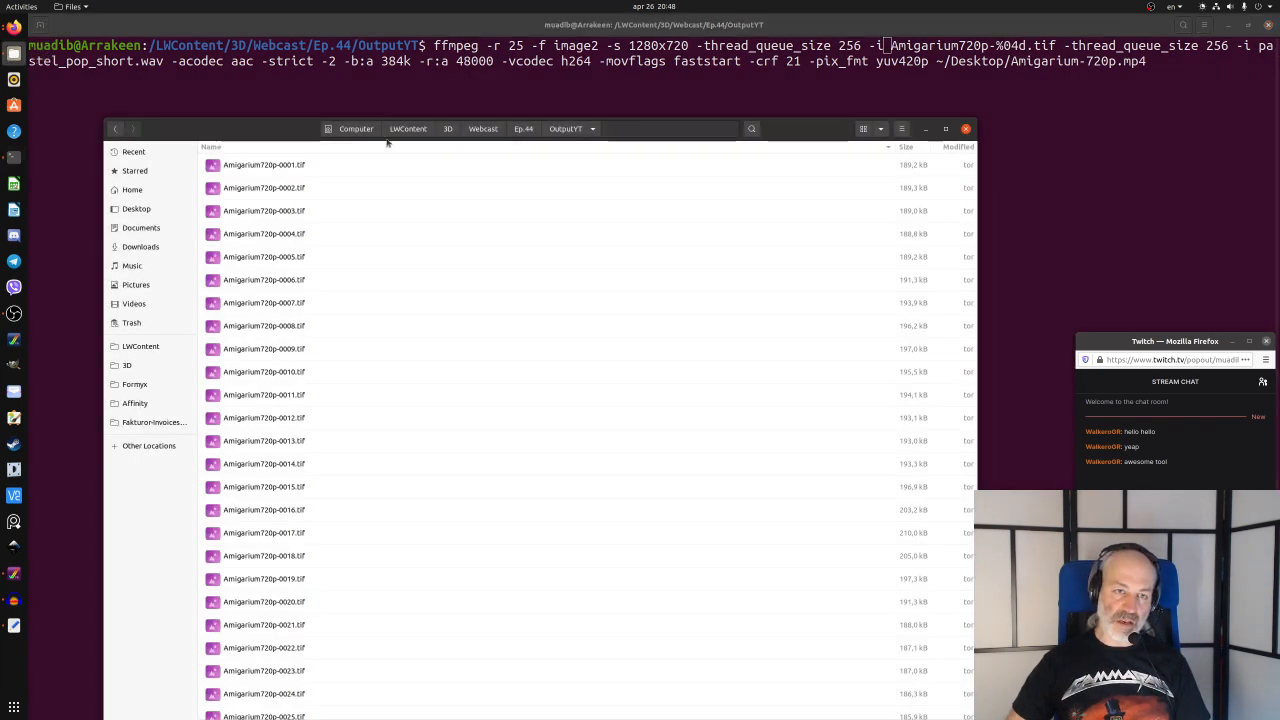
left_click_drag(976, 172, 964, 716)
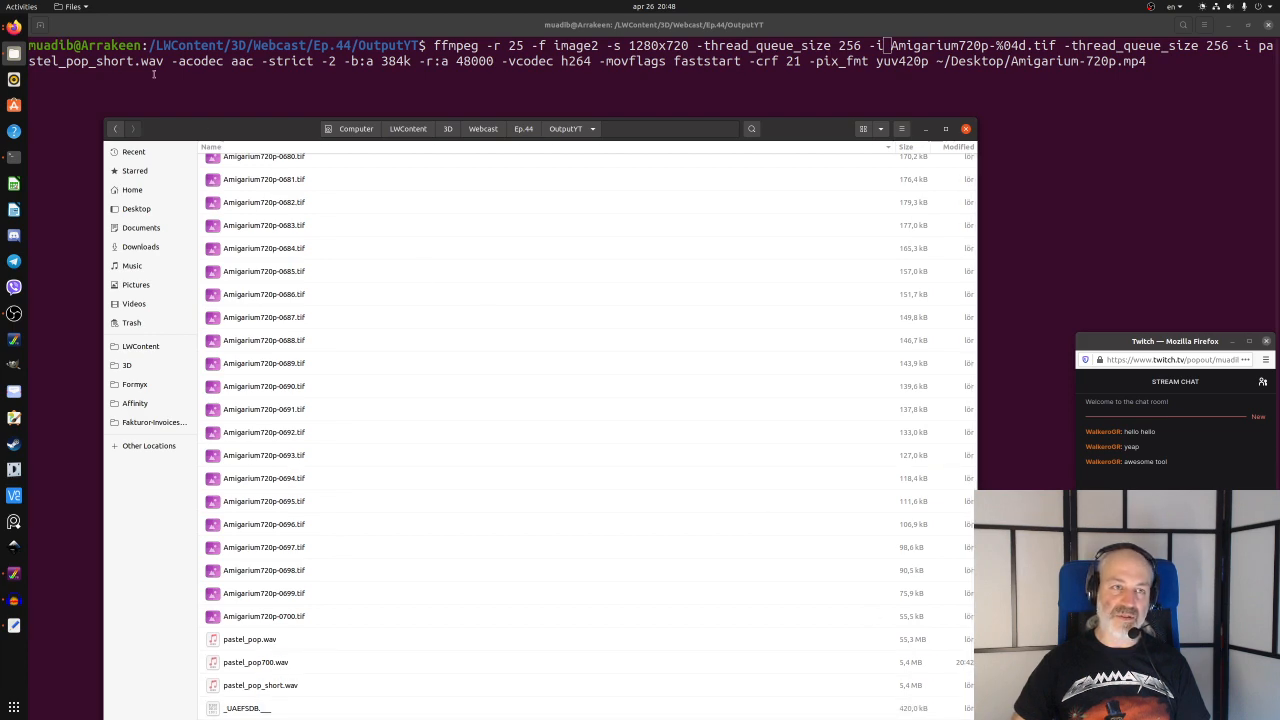
left_click(90, 62)
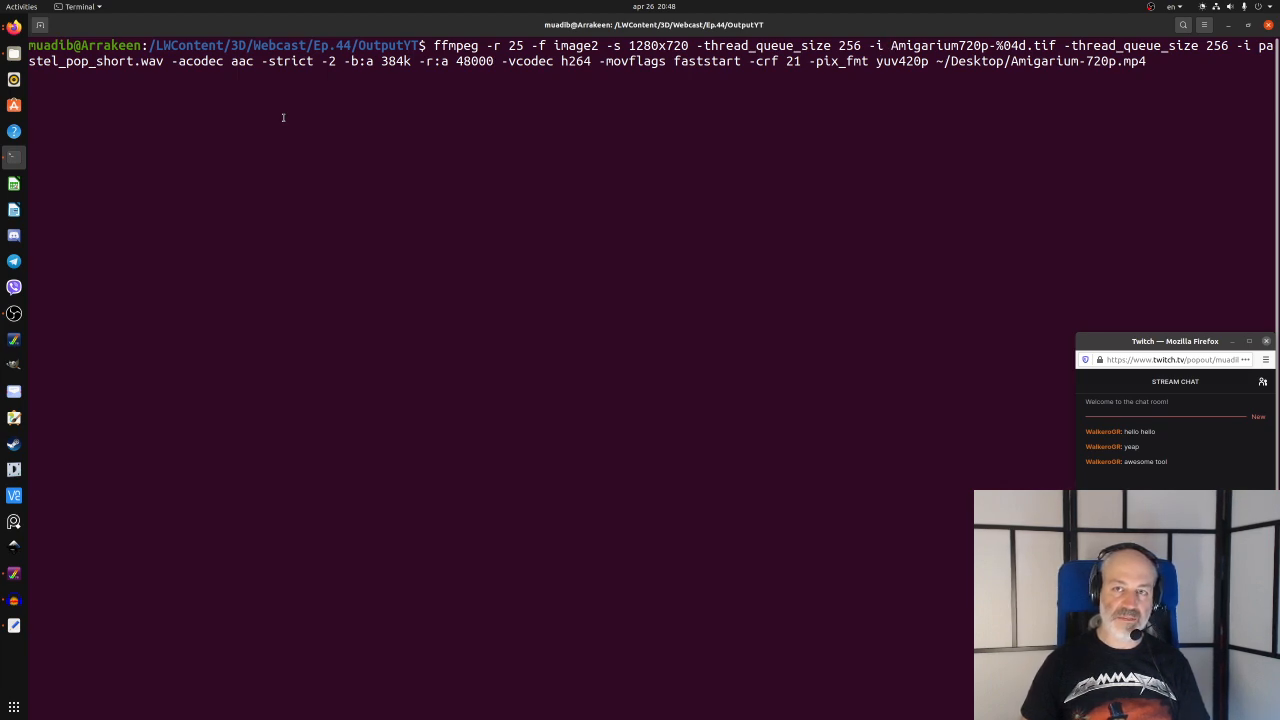
- Replace "_short" with "700" in the command's audio input so that it reads pastel_pop700.wav
key("Right")
key("Right")
key("Right")
key("Right")
key("Right")
key("Right")
key("Right")
key("Right")
key("Right")
key("Right")
key("Right")
key("Right")
key("Right")
key("Right")
key("Right")
key("Right")
key("Right")
key("Right")
key("Right")
key("Right")
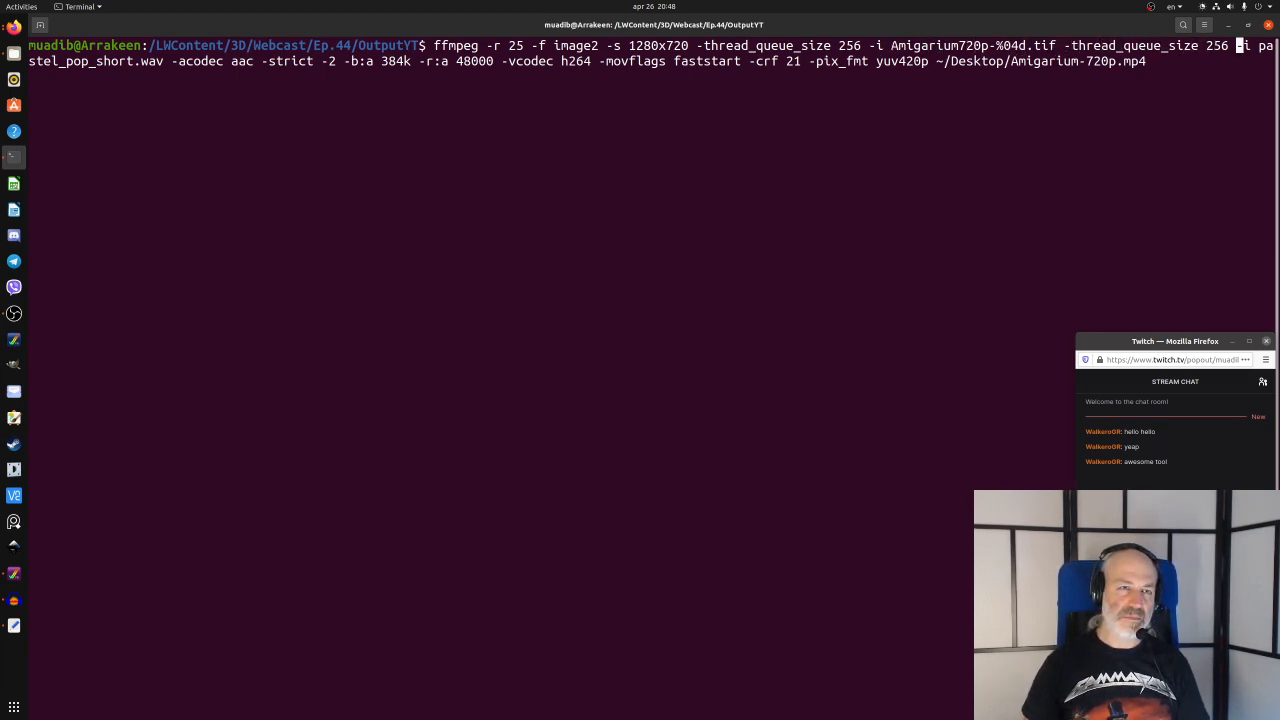
key("Right")
key("Right")
key("Right")
key("Right")
key("Right")
key("Right")
key("Right")
key("Right")
key("Right")
key("Right")
key("Right")
key("Right")
key("Right")
key("Right")
key("Right")
key("Right")
key("Left")
key("Left")
key("Left")
key("Delete")
key("Delete")
key("Delete")
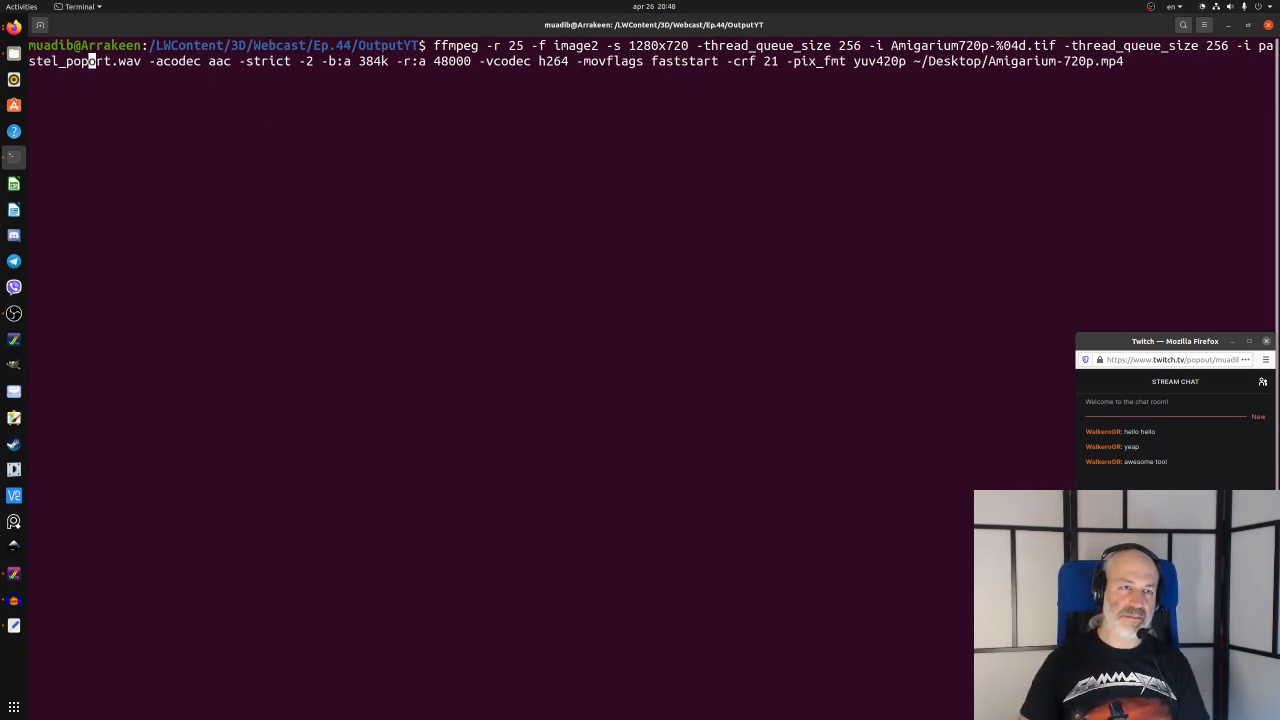
key("Delete")
key("Delete")
key("Delete")
type("700")
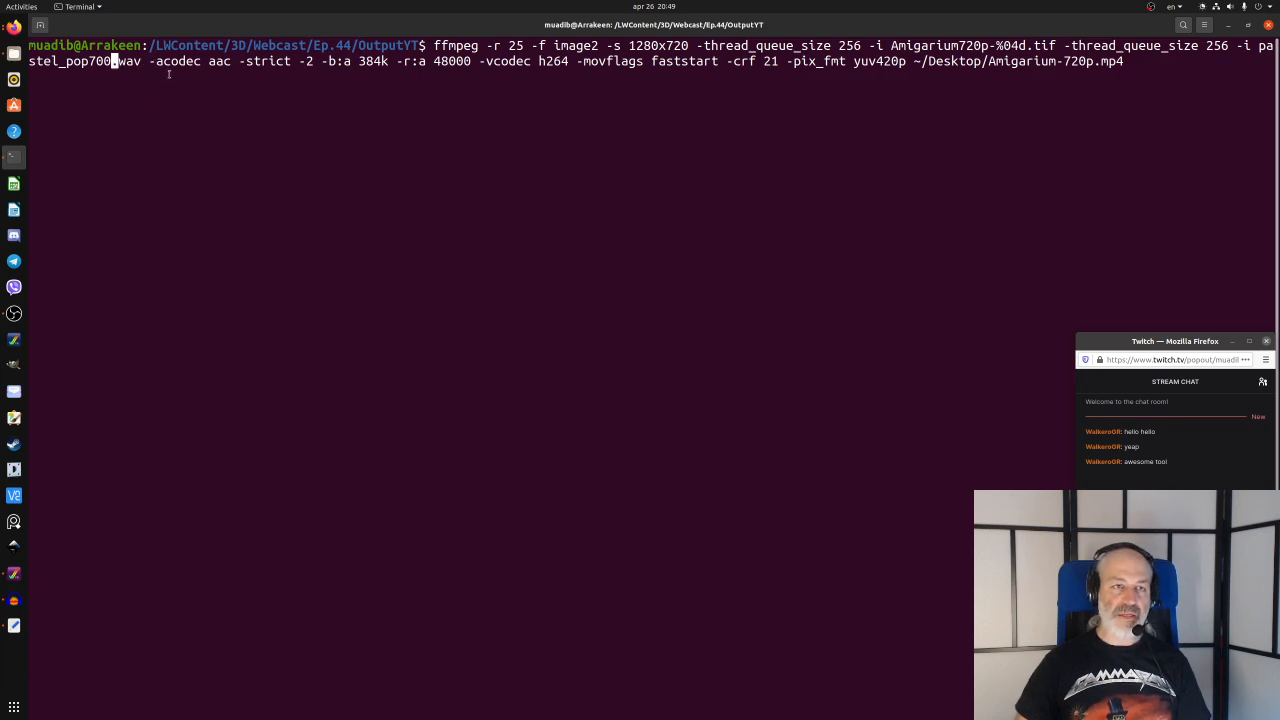
- Walk the cursor past the audio file name to examine the -acodec aac option
key("Right")
key("Right")
key("Right")
key("Right")
key("Right")
key("Right")
key("Right")
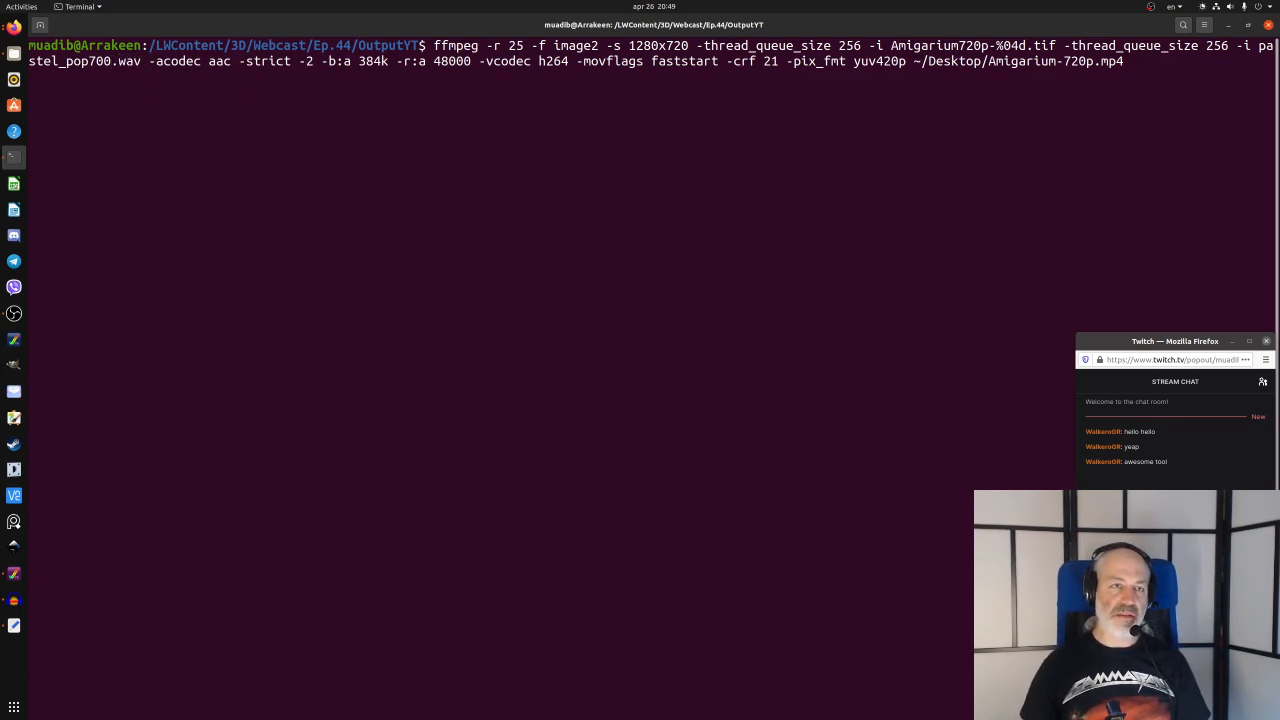
key("Right")
key("Right")
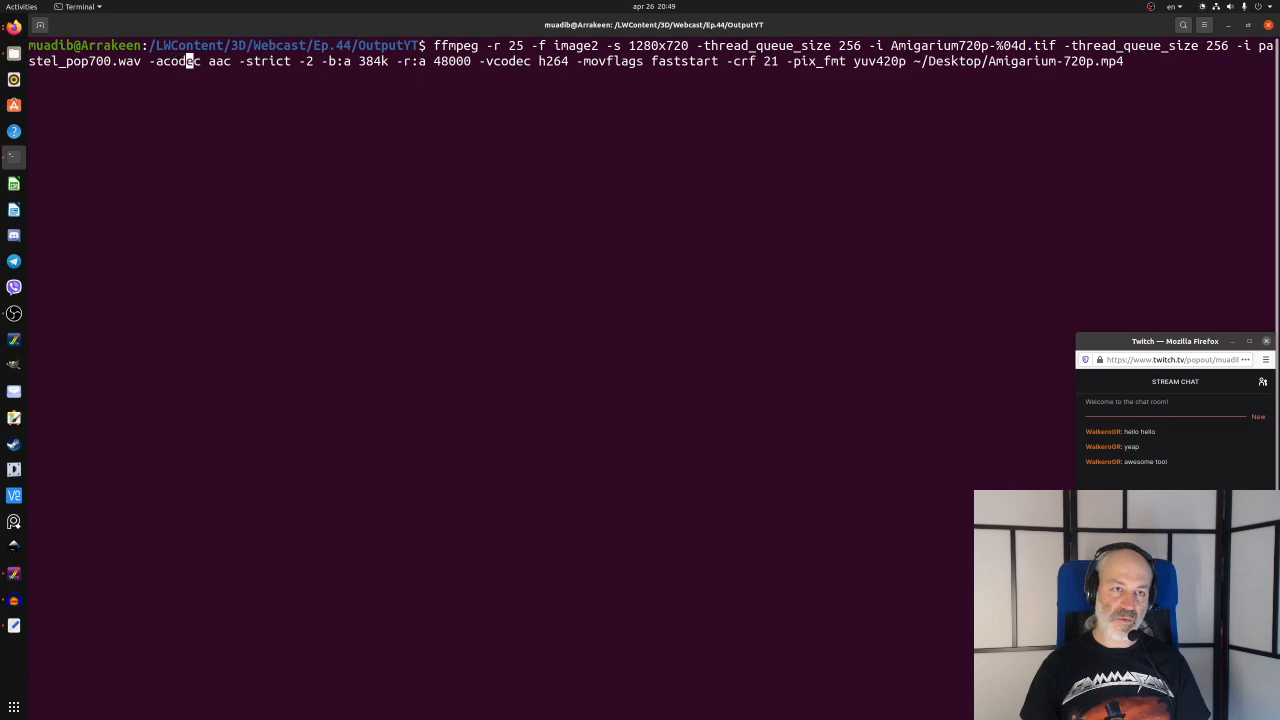
key("Right")
key("Right")
key("Right")
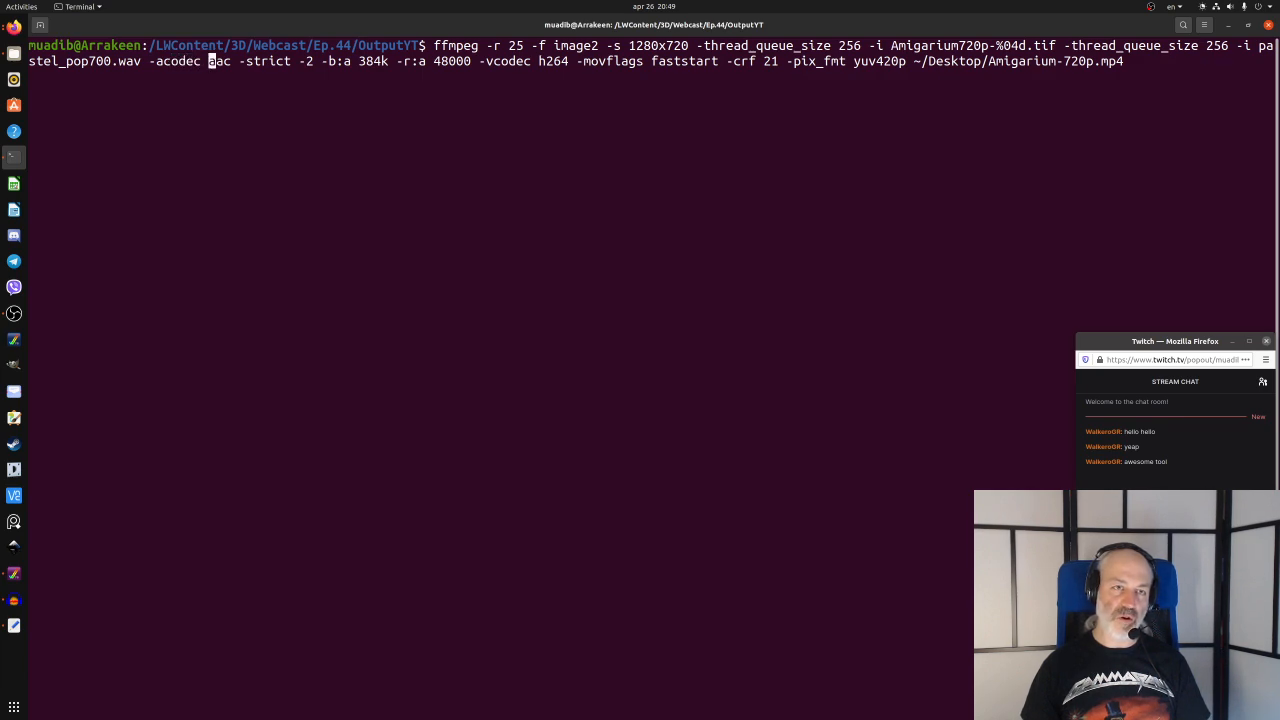
key("Right")
key("Right")
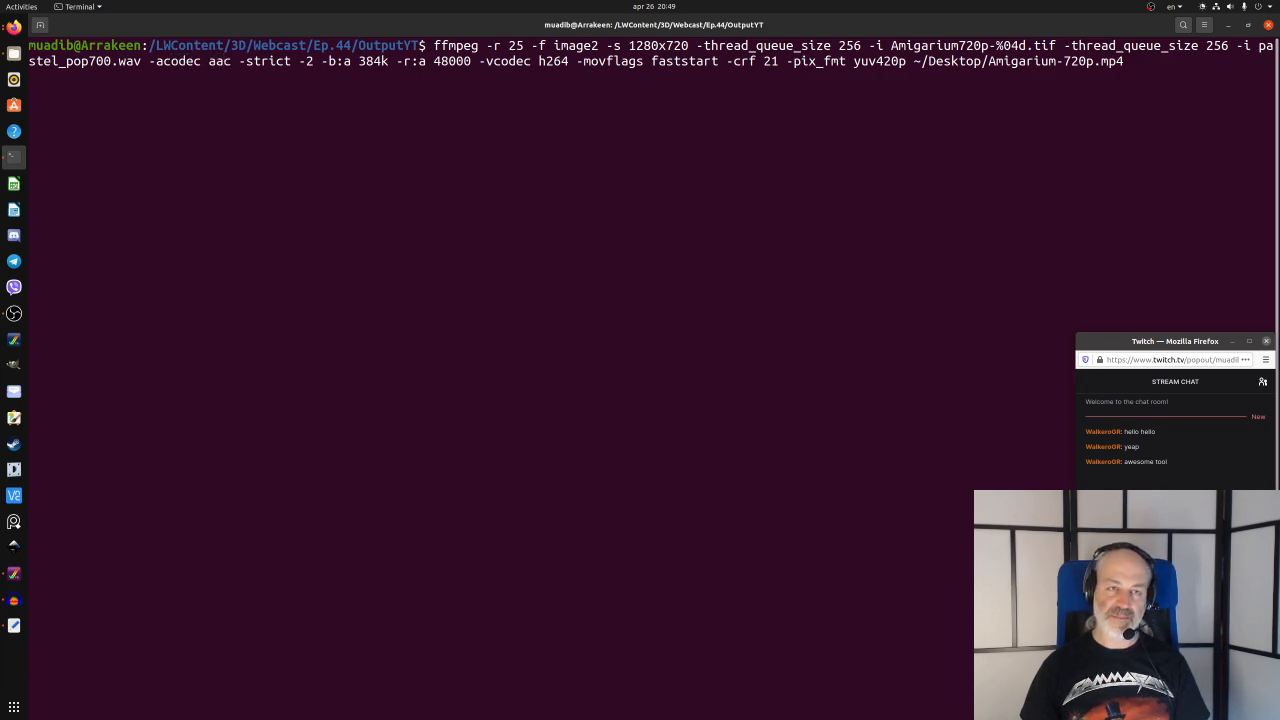
key("Right")
key("Right")
key("Right")
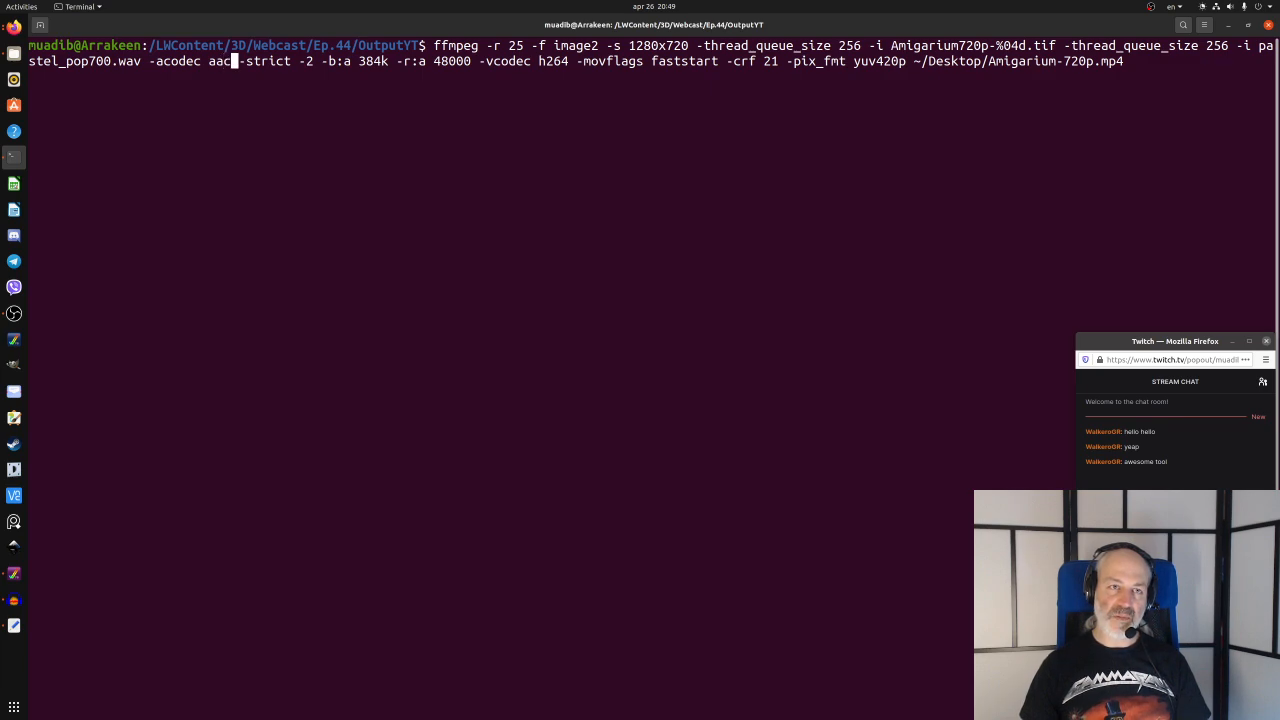
key("Left")
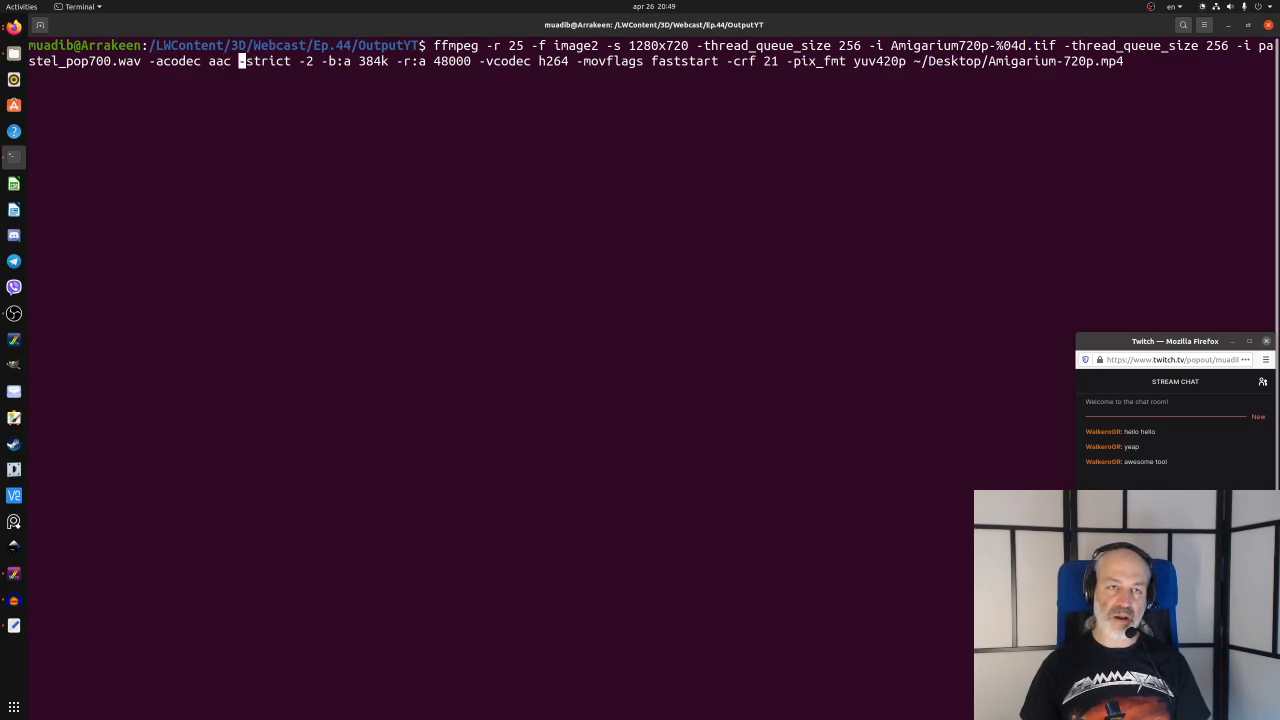
- Walk the cursor through the -strict -2 option, highlight it for examination, and clear the highlight
key("Right")
key("Right")
key("Right")
key("Right")
key("Right")
key("Right")
key("Right")
key("Right")
key("Right")
key("Right")
key("Right")
key("Left")
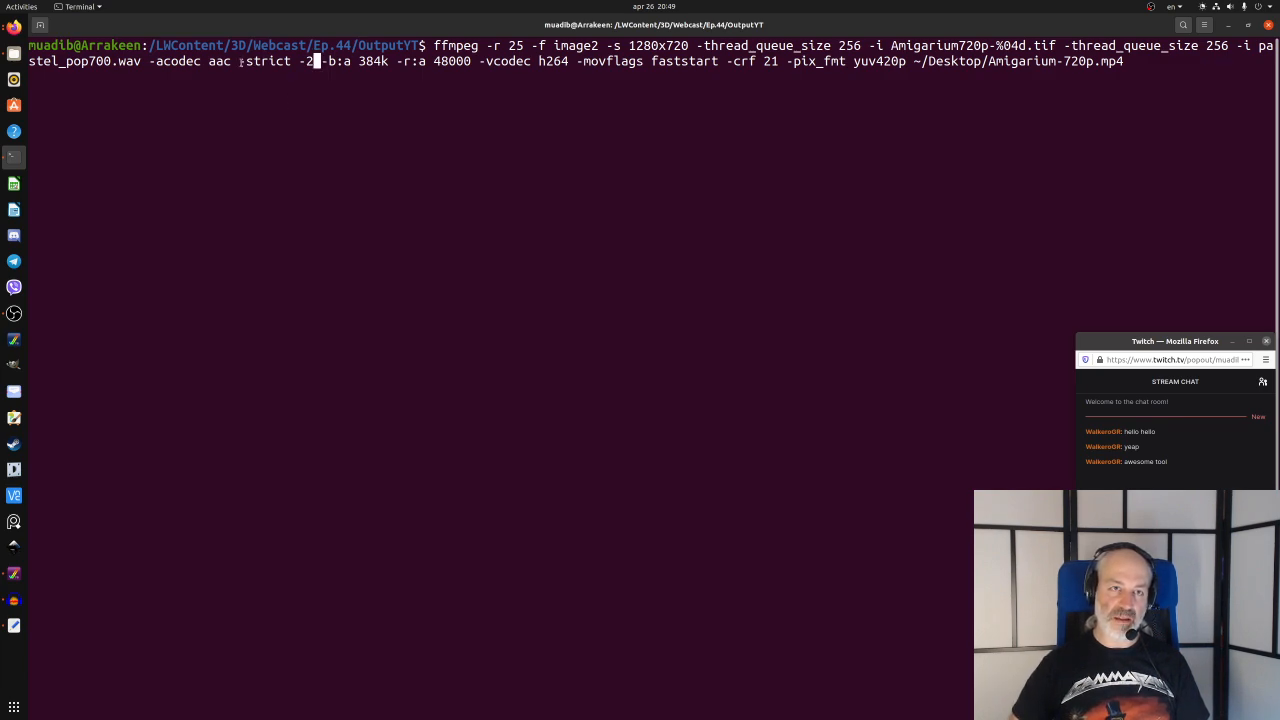
left_click_drag(240, 61, 313, 61)
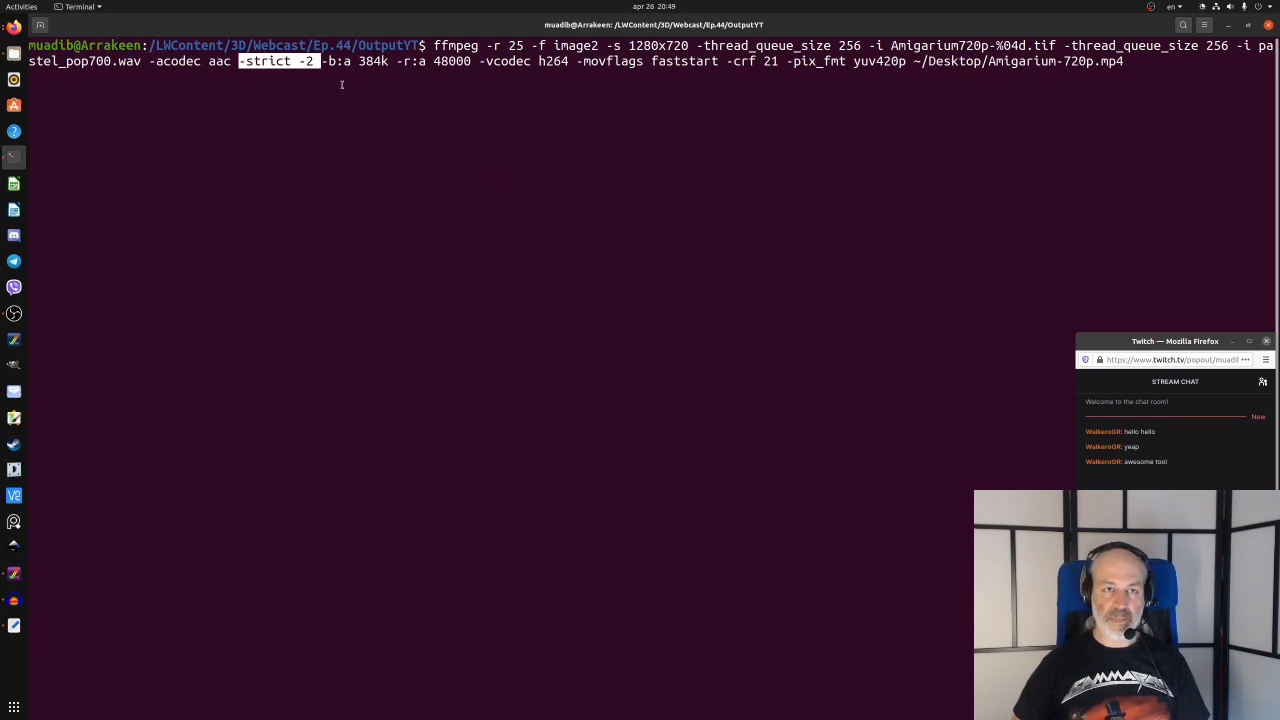
left_click(343, 76)
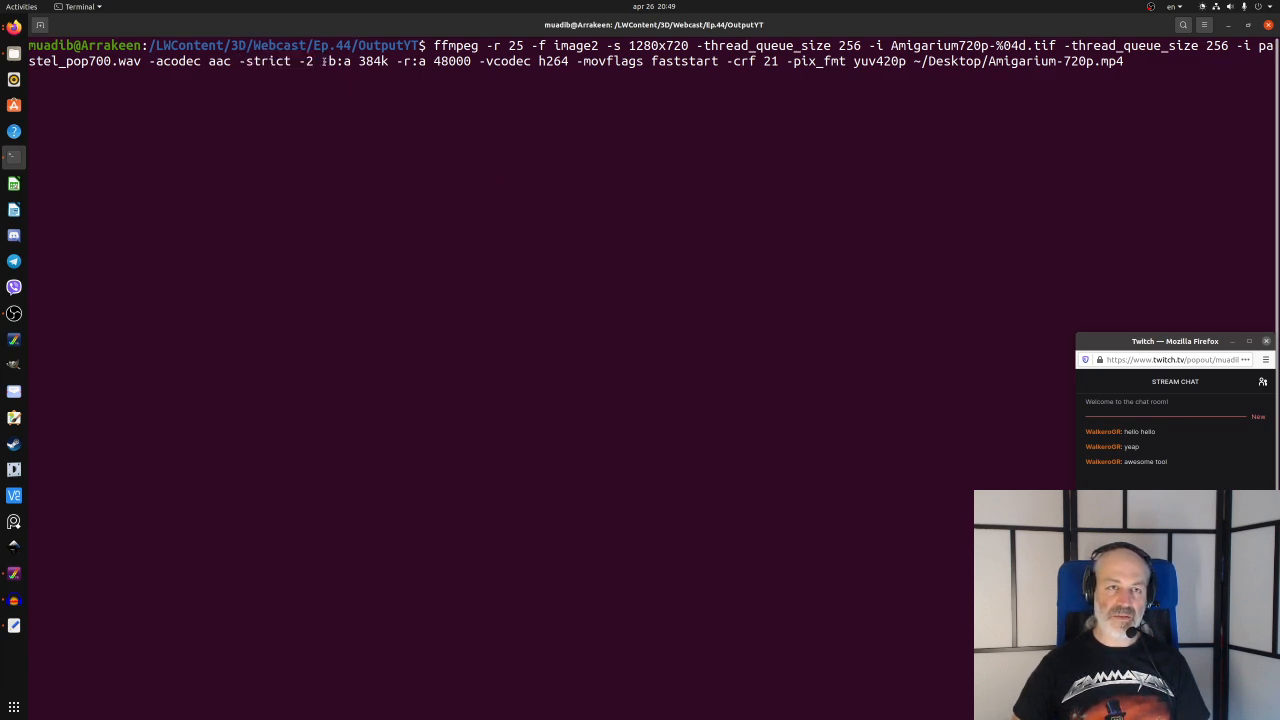
- Walk the cursor forward and back over the -b:a 384k option to examine the audio bitrate setting
key("Right")
key("Right")
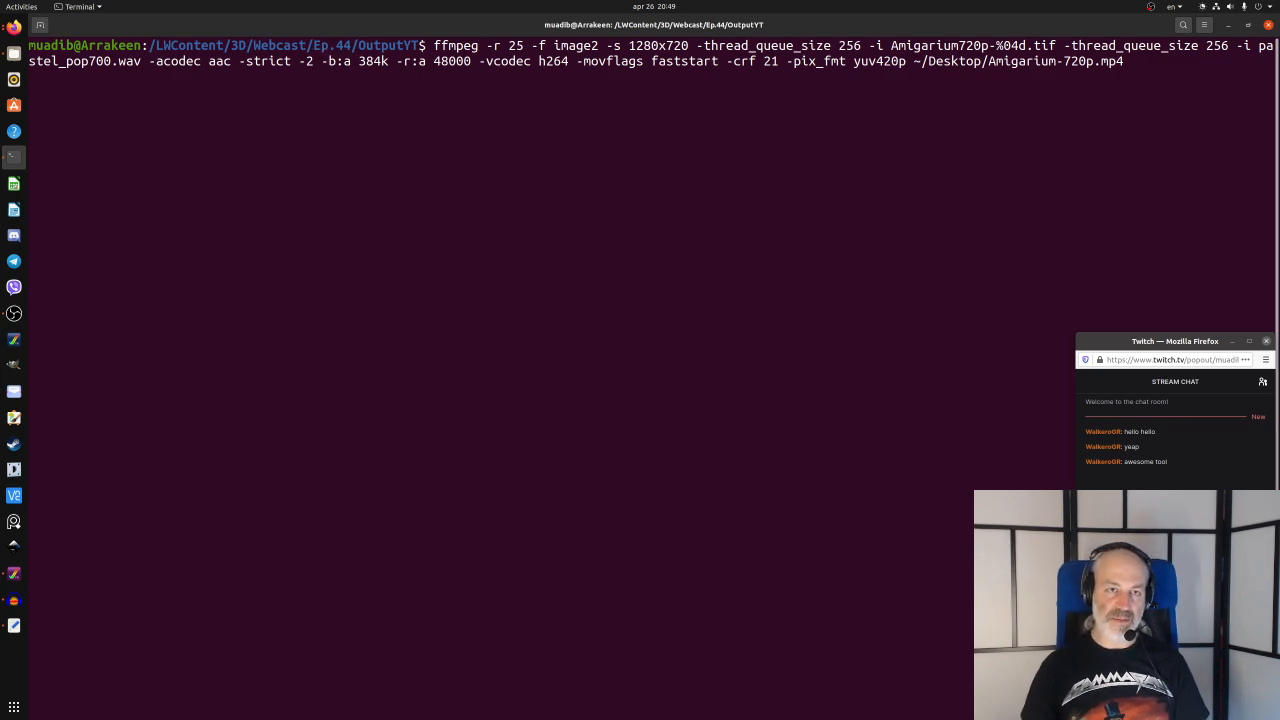
key("Right")
key("Right")
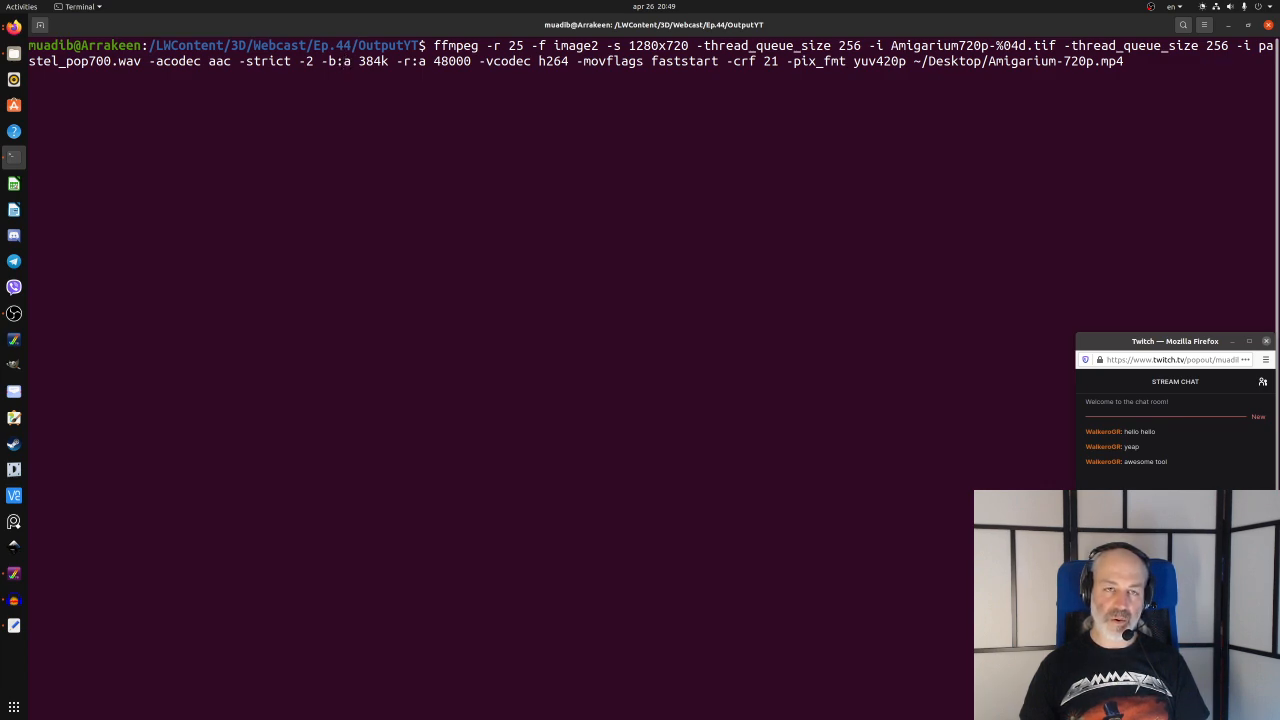
key("Right")
key("Right")
key("Right")
key("Right")
key("Right")
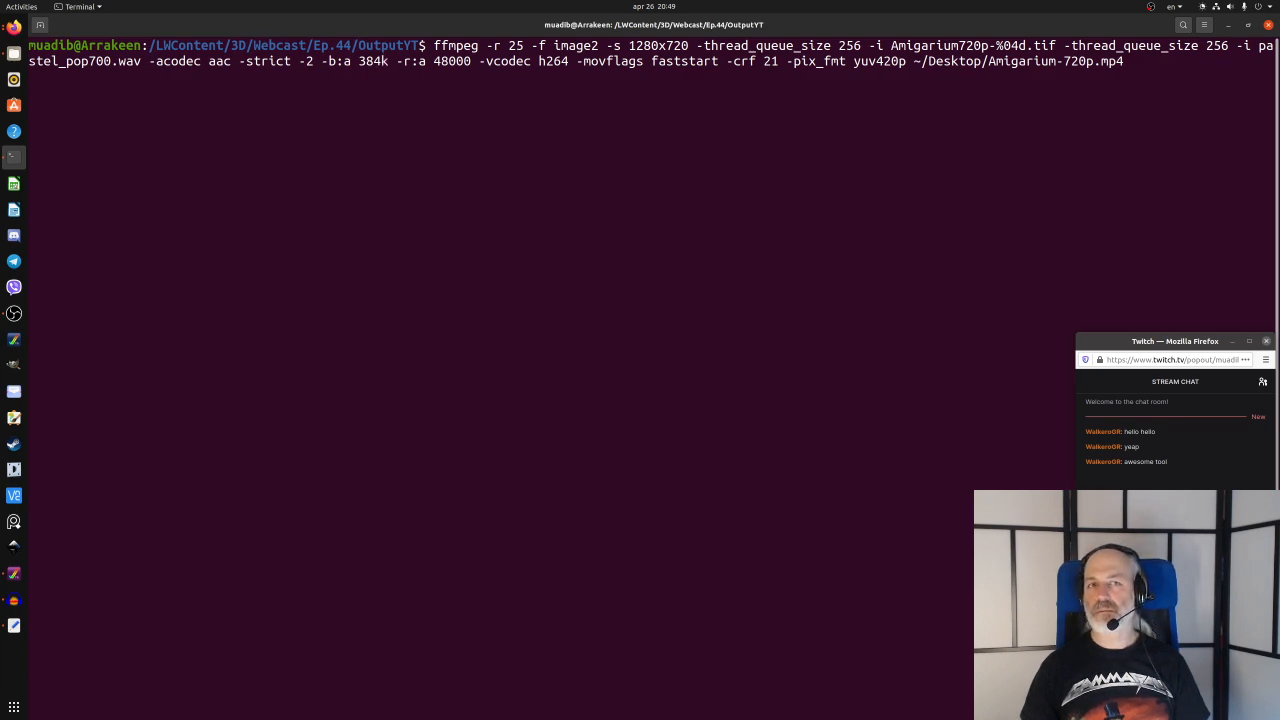
key("Right")
key("Right")
key("Right")
key("Left")
key("Left")
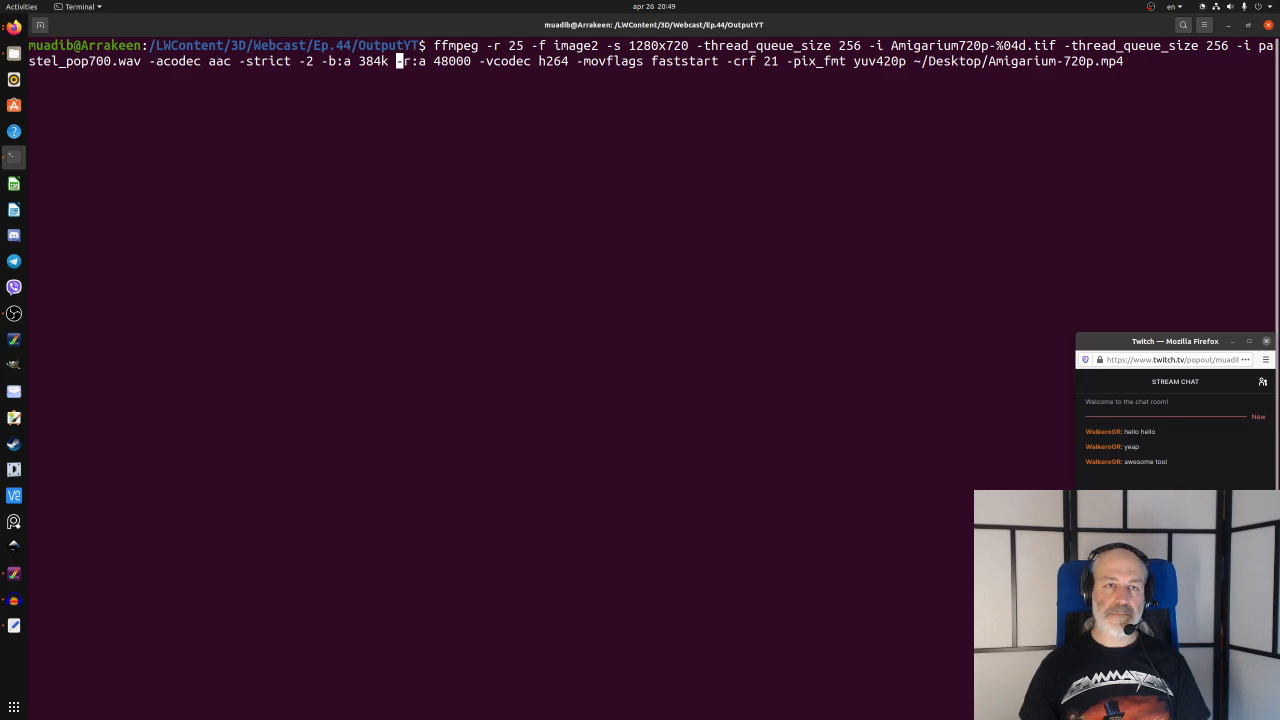
key("Left")
key("Left")
key("Left")
key("Left")
key("Left")
key("Left")
key("Left")
key("Left")
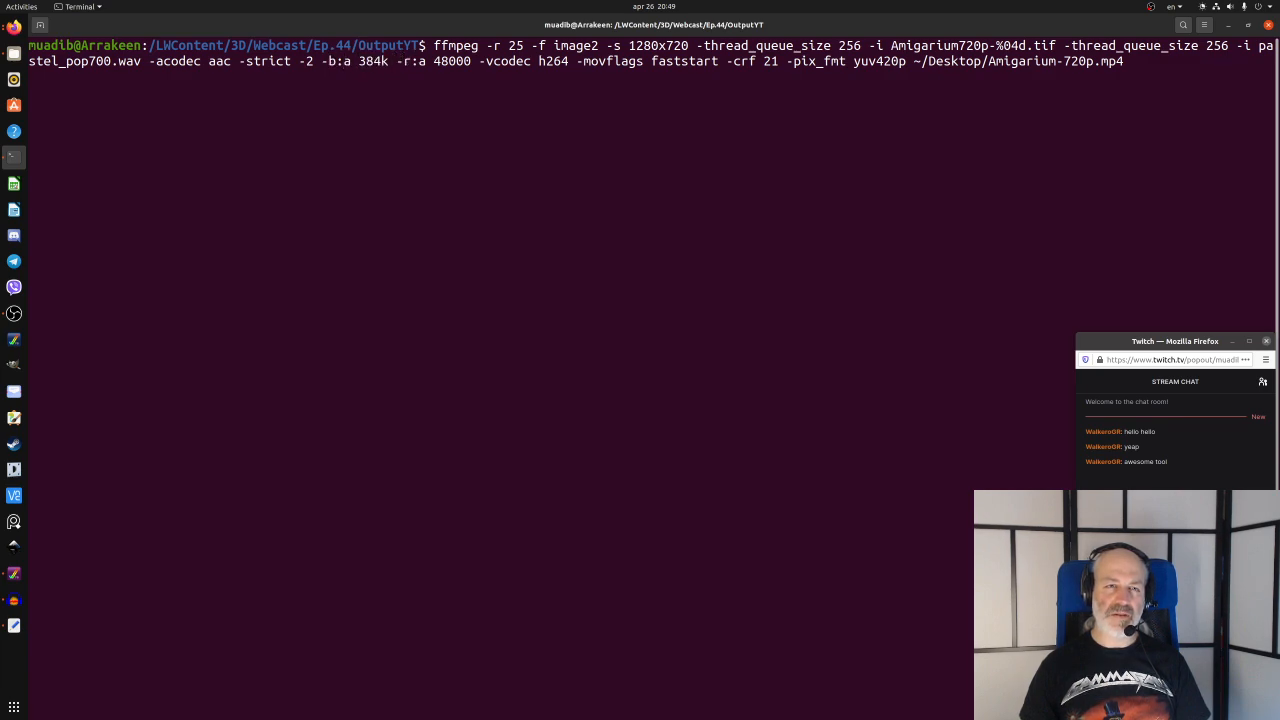
- Walk the cursor through the -r:a 48000 option to examine the audio sample rate setting
key("Right")
key("Right")
key("Right")
key("Right")
key("Right")
key("Right")
key("Right")
key("Right")
key("Right")
key("Right")
key("Right")
key("Right")
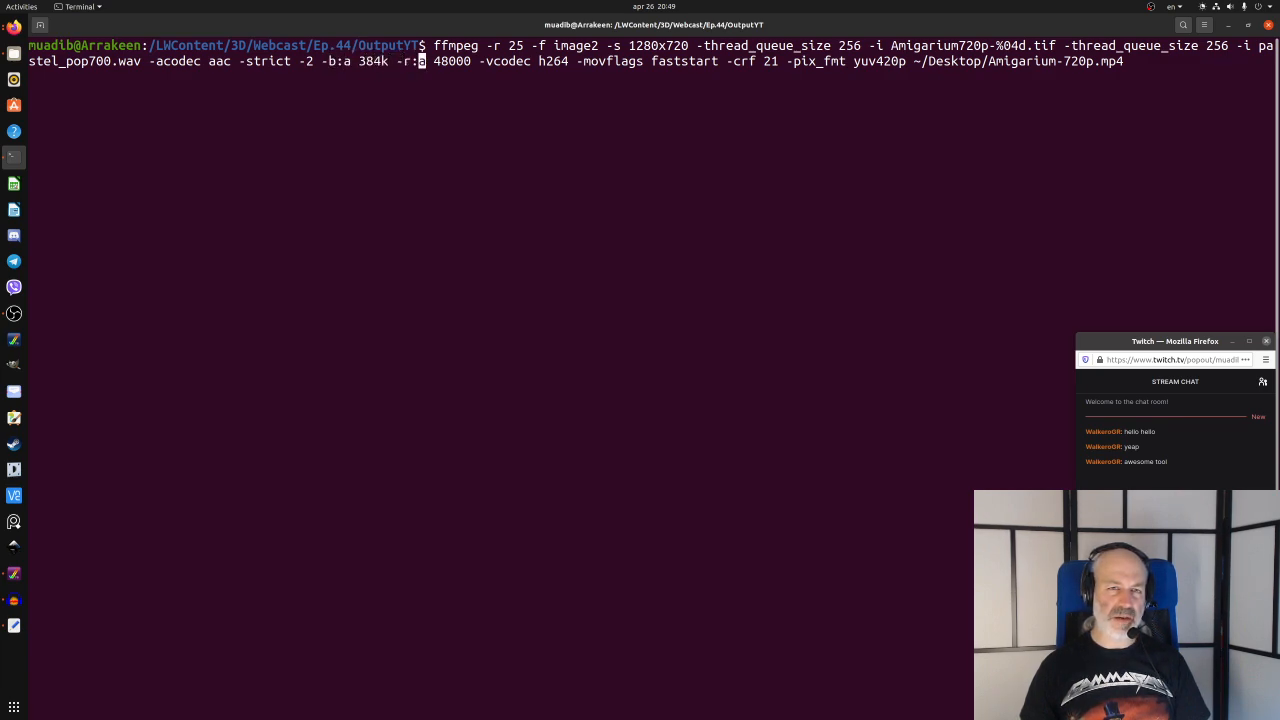
key("Left")
key("Left")
key("Right")
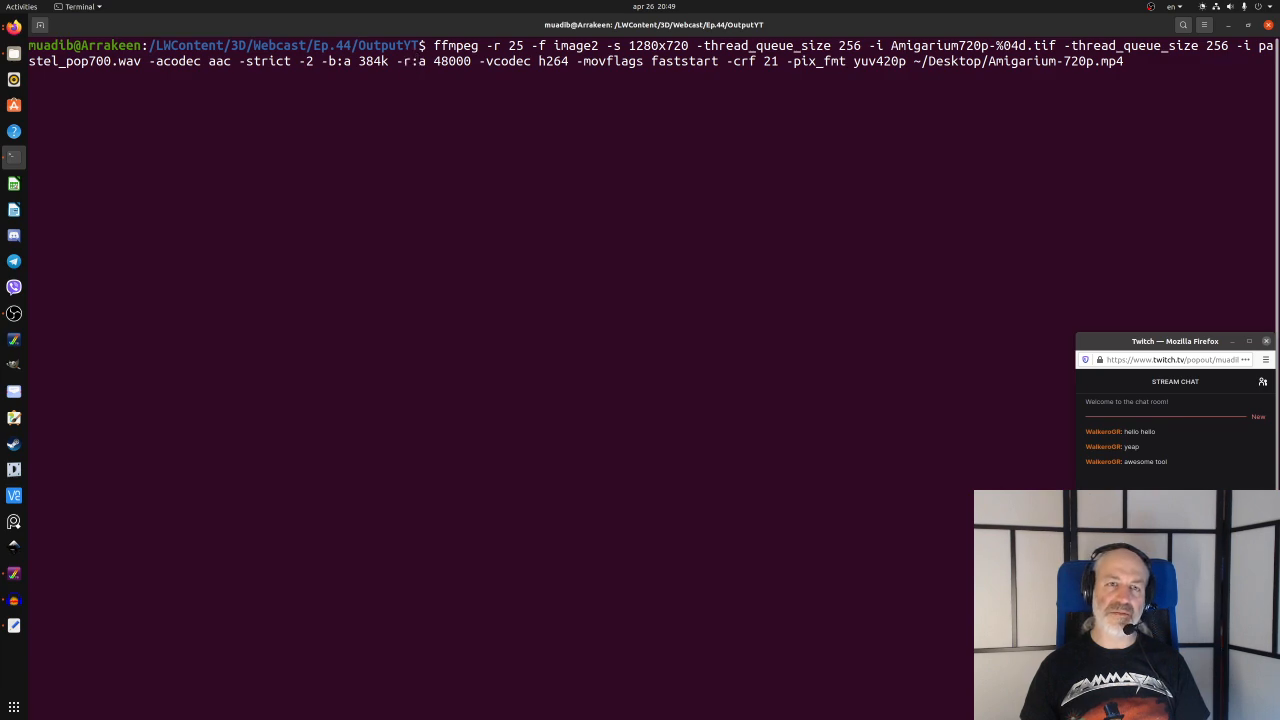
key("Left")
key("Left")
key("Right")
key("Right")
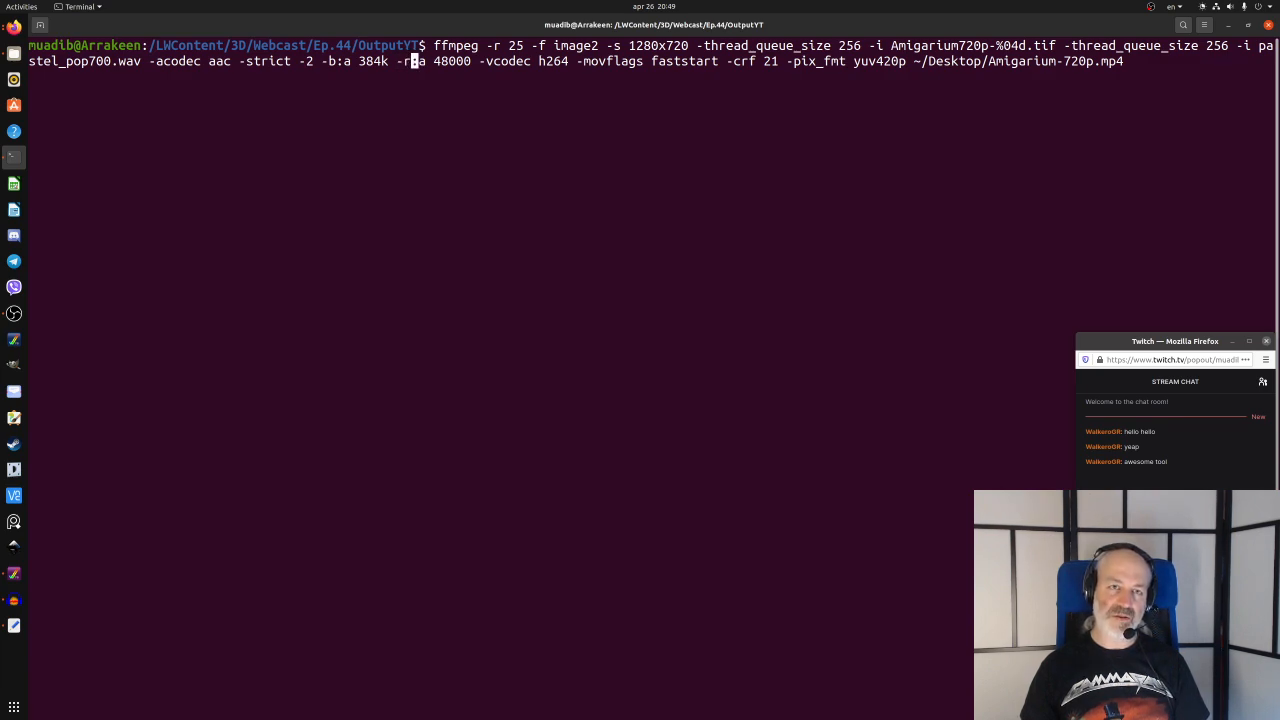
key("Right")
key("Right")
key("Right")
key("Right")
key("Right")
key("Right")
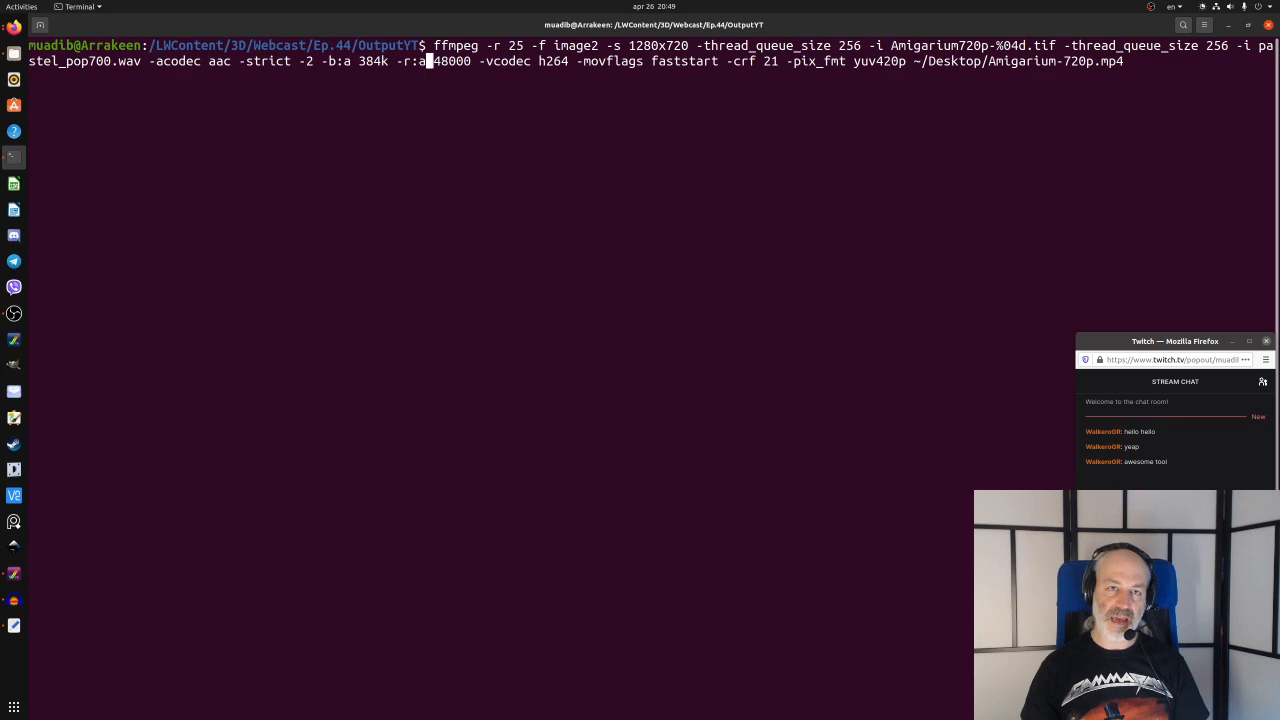
key("Right")
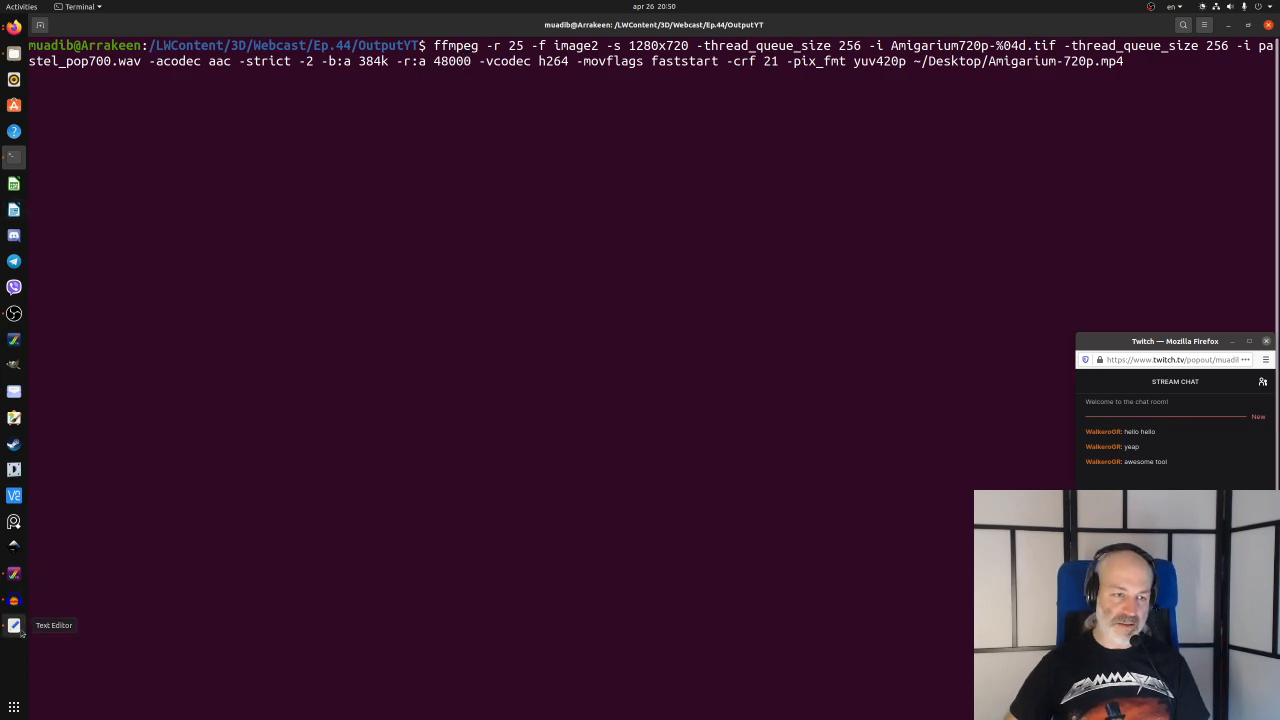
- Check the pastel_pop project's sample rate in Audacity, minimize it, and return to the ffmpeg command in the terminal
left_click(14, 600)
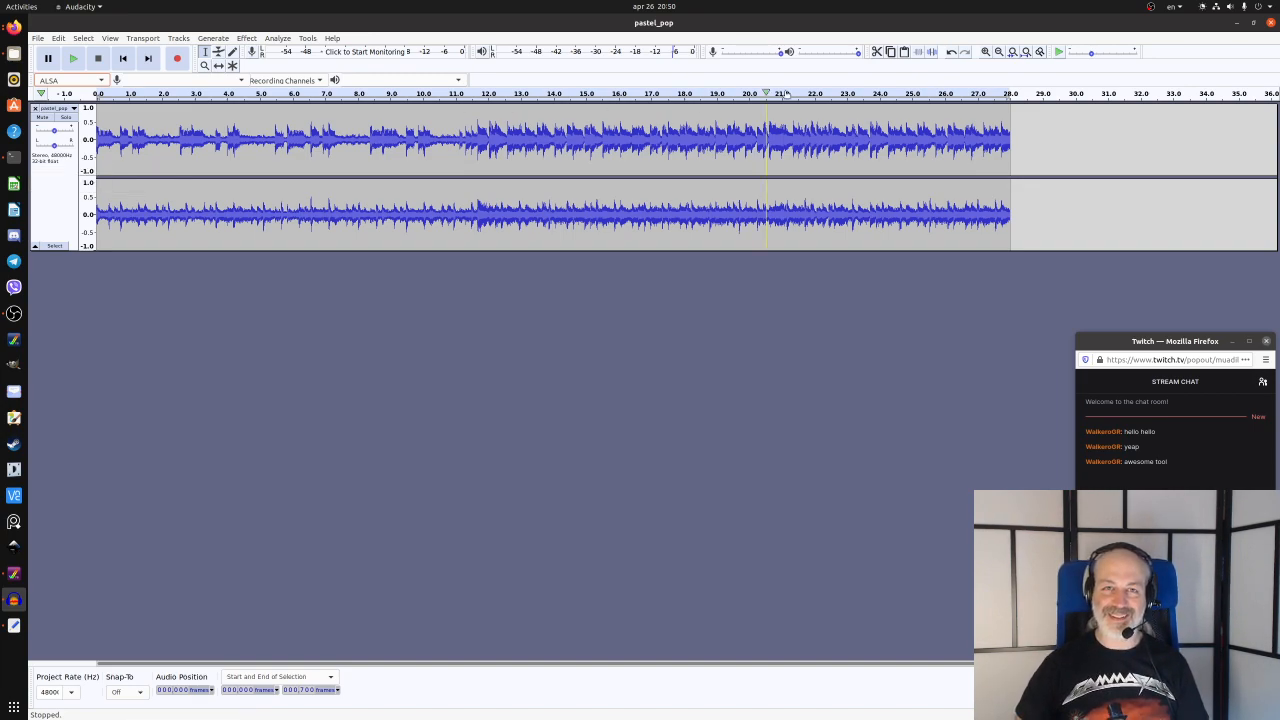
left_click(1236, 24)
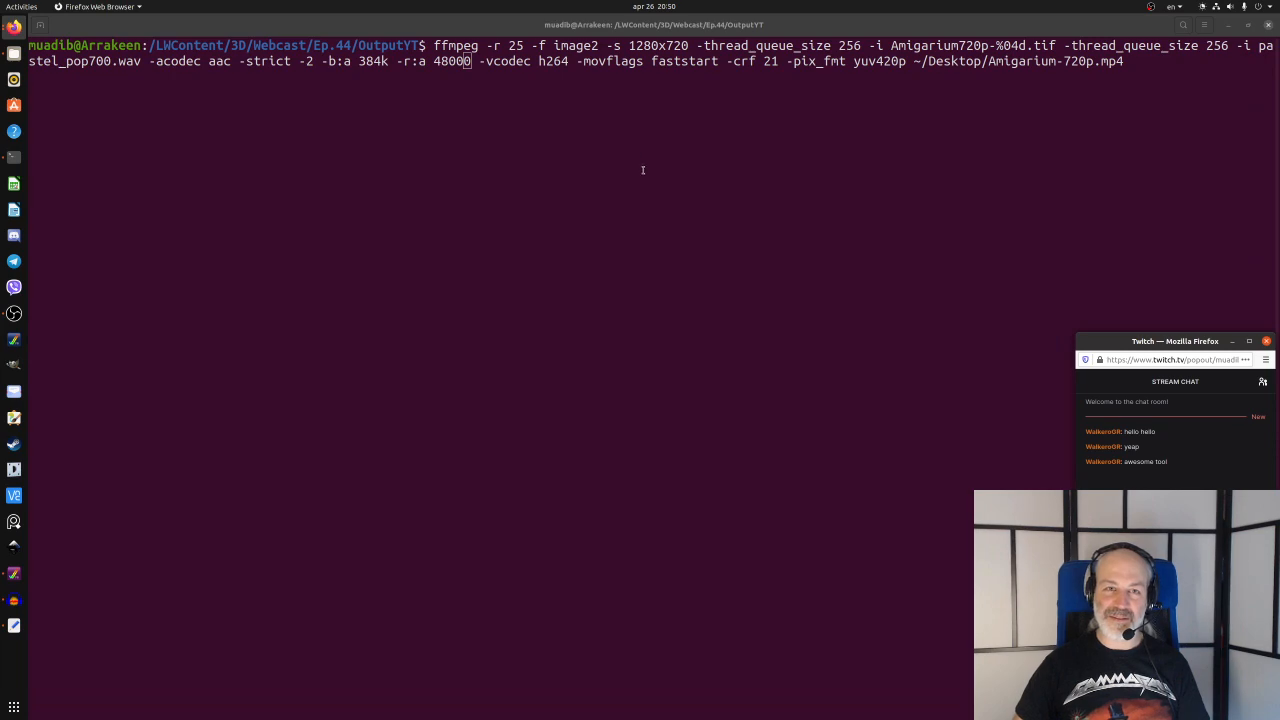
left_click(488, 61)
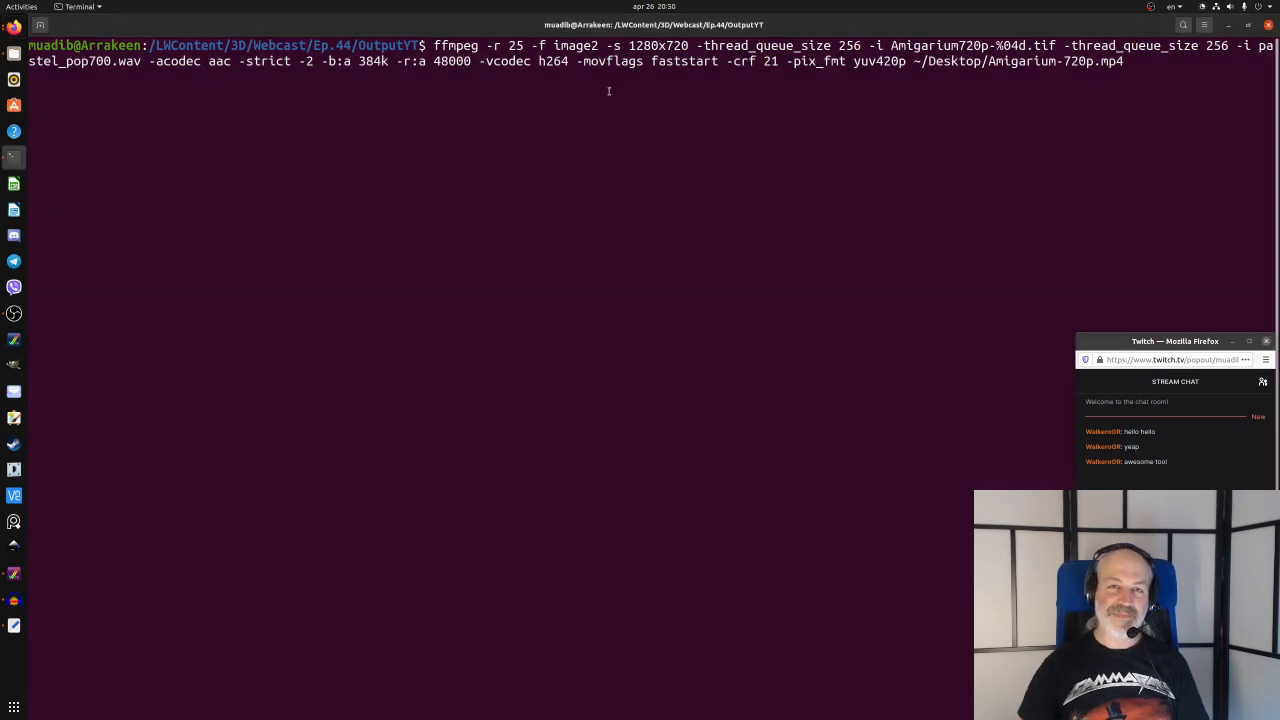
- Walk the cursor past the -vcodec option to the start of h264 to examine the video codec
key("Right")
key("Right")
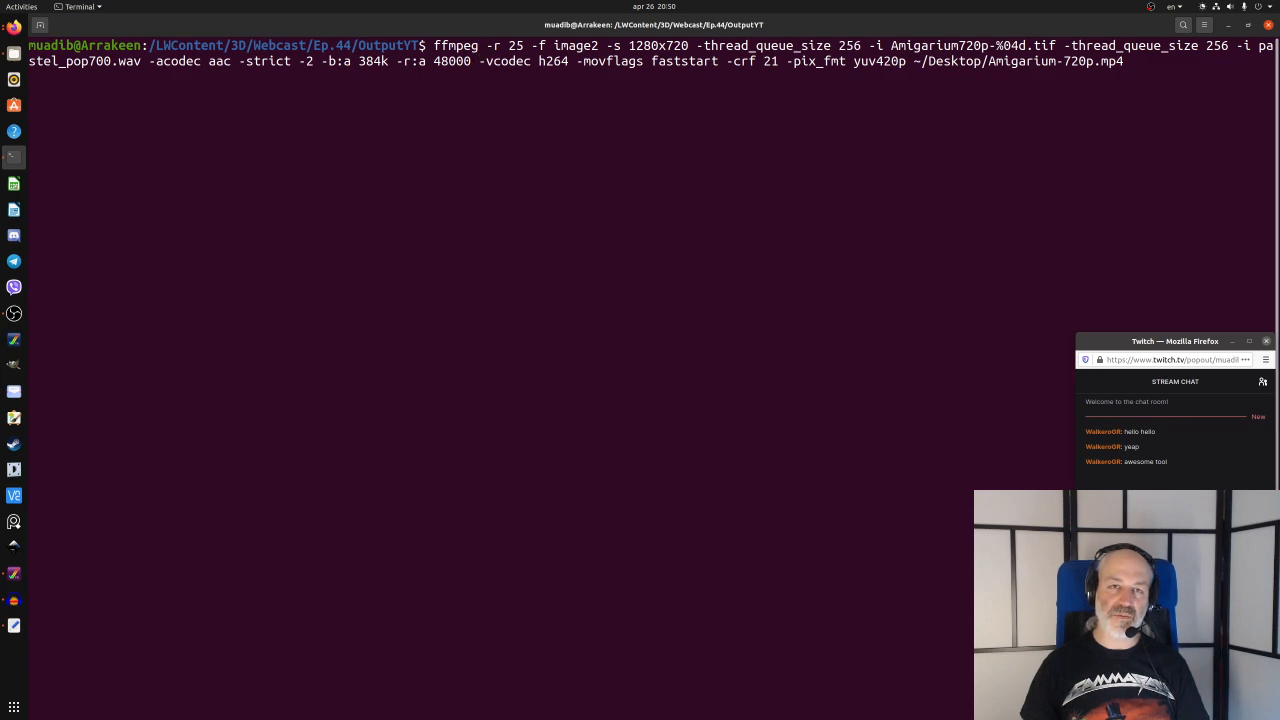
key("Right")
key("Right")
key("Right")
key("Right")
key("Right")
key("Right")
key("Right")
key("Right")
key("Right")
key("Left")
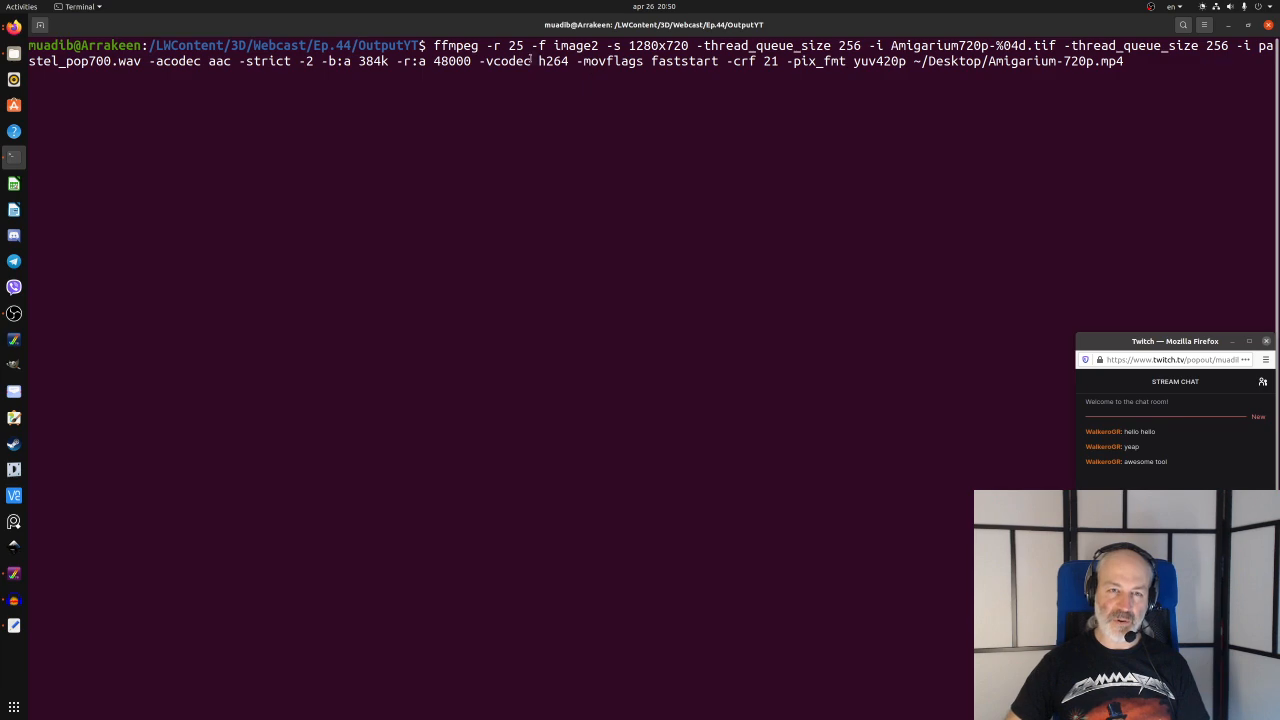
- Check the H.264 video codec recommendations on YouTube's recommended upload settings page in Firefox and return to the terminal
left_click(14, 27)
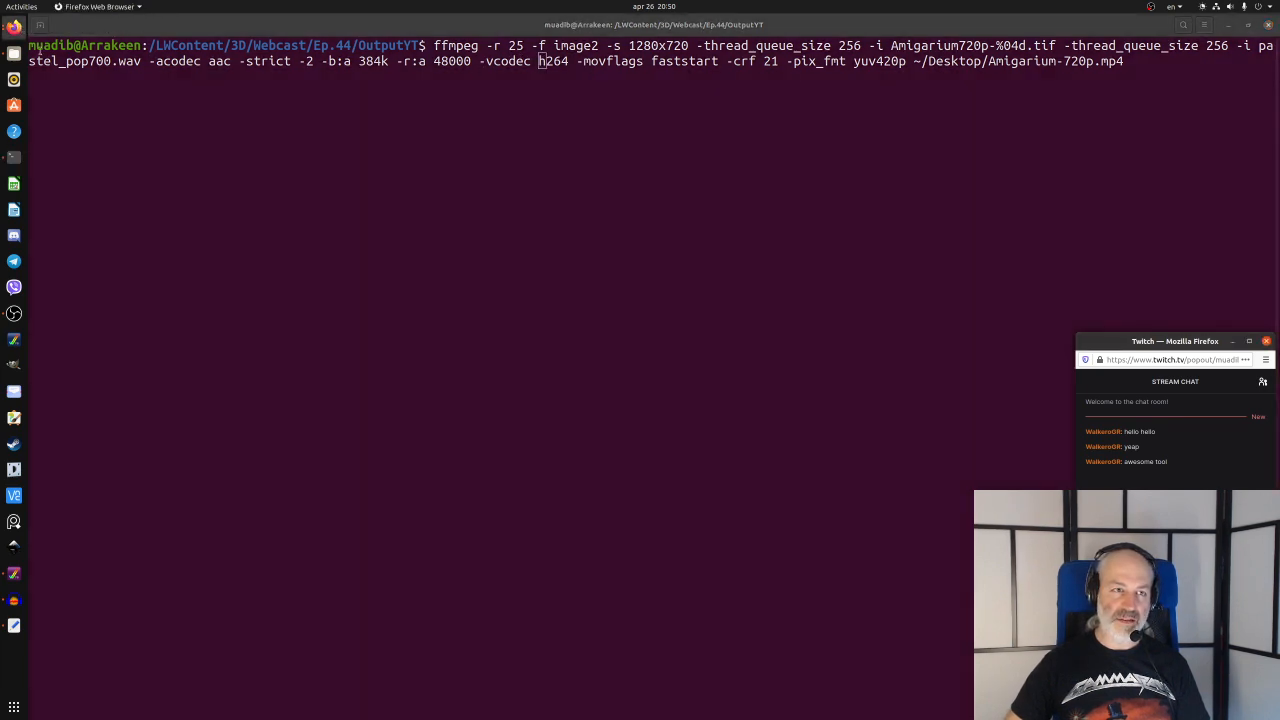
left_click(14, 27)
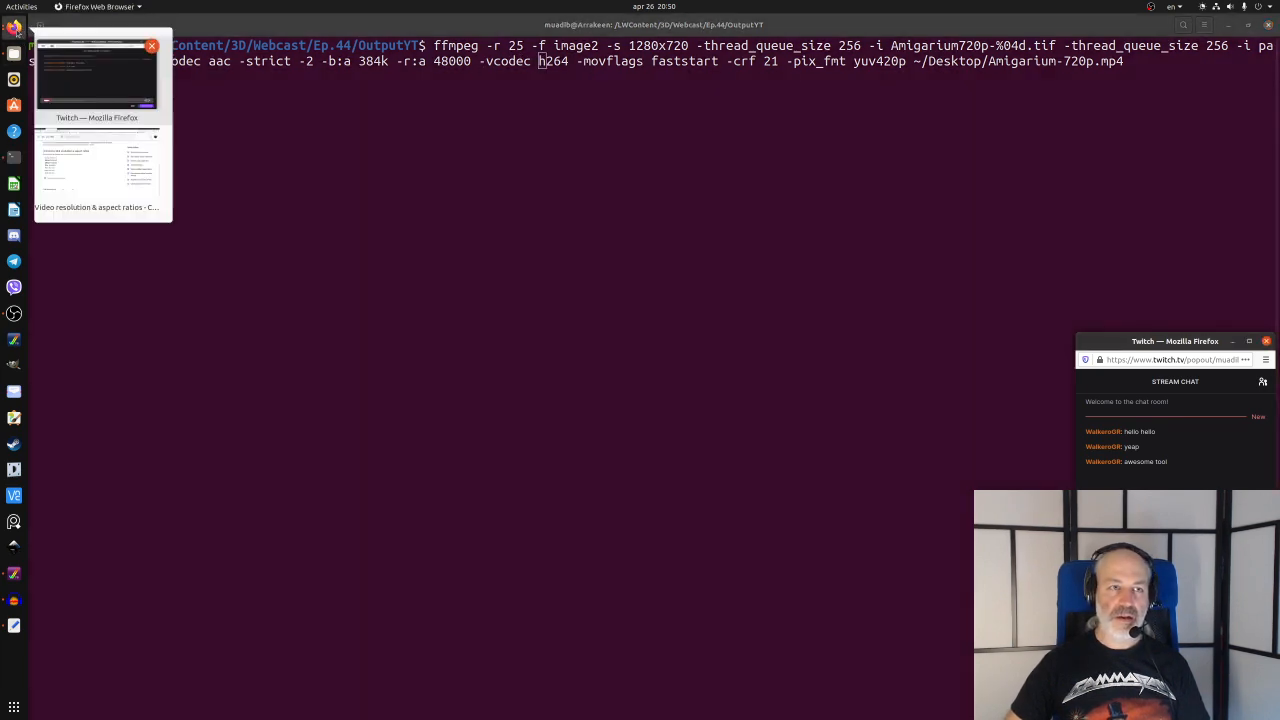
left_click(90, 159)
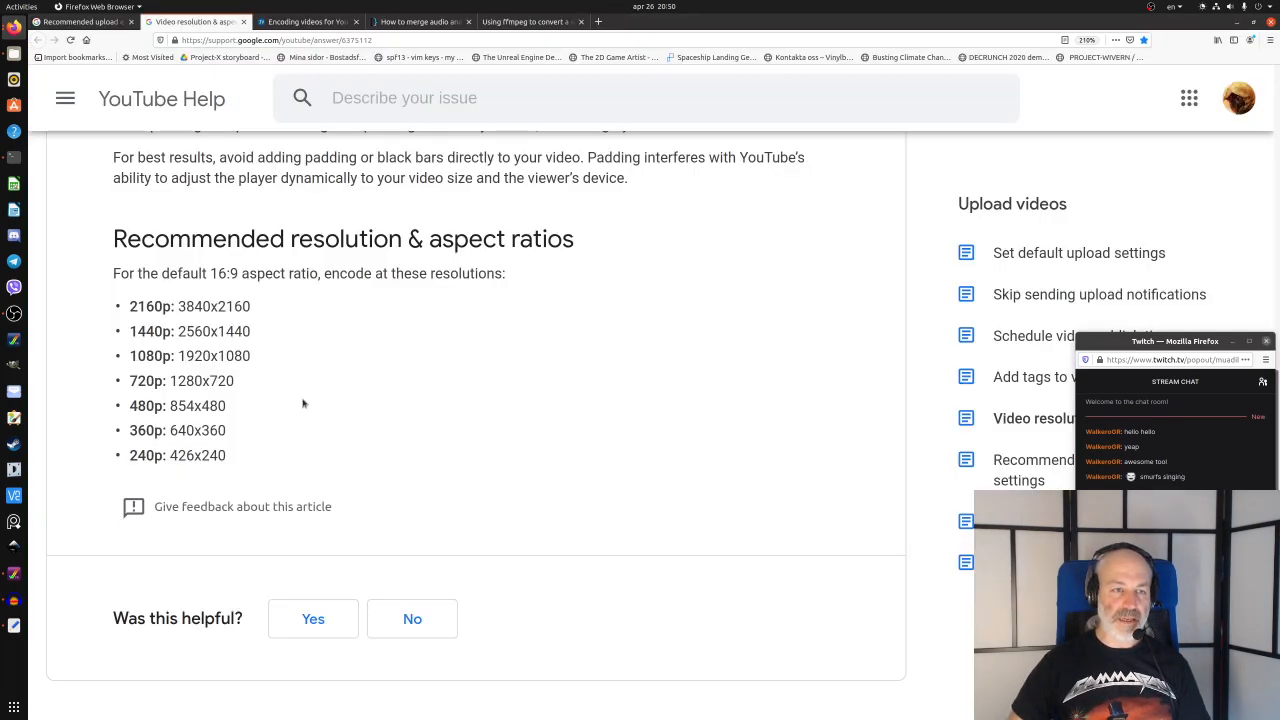
scroll(303, 404, "up", 5)
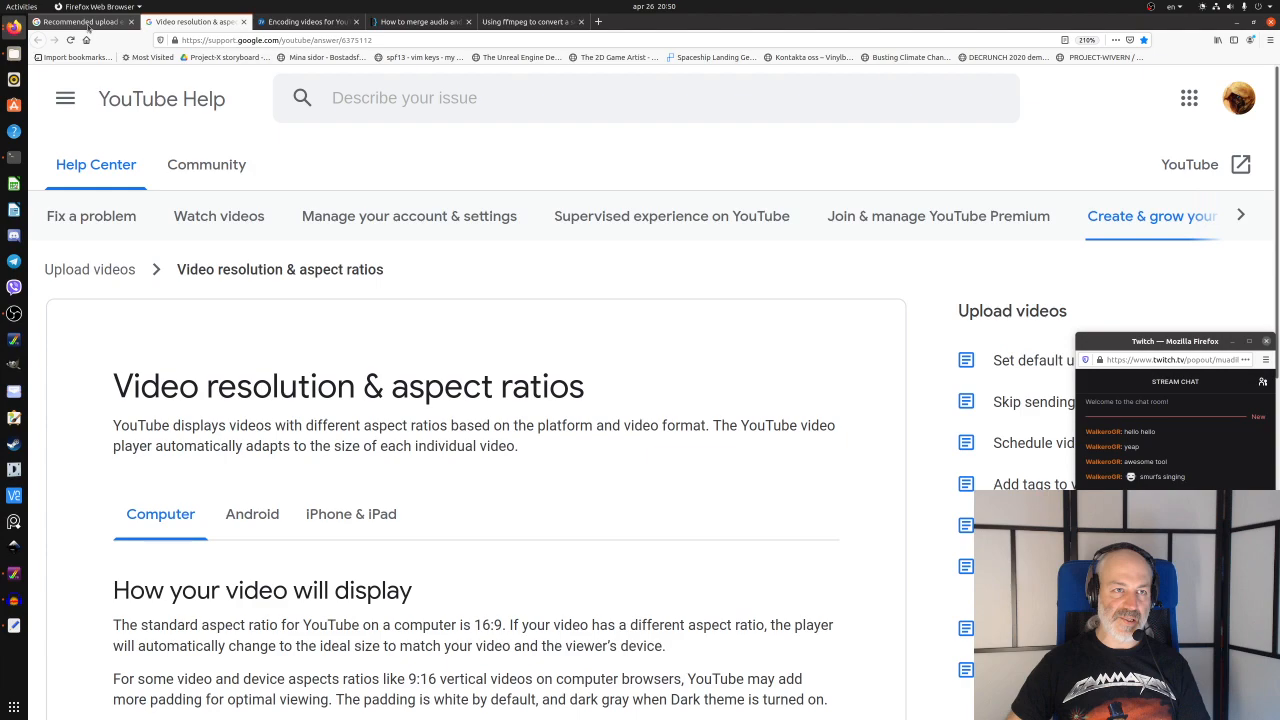
key("ctrl+Page_Up")
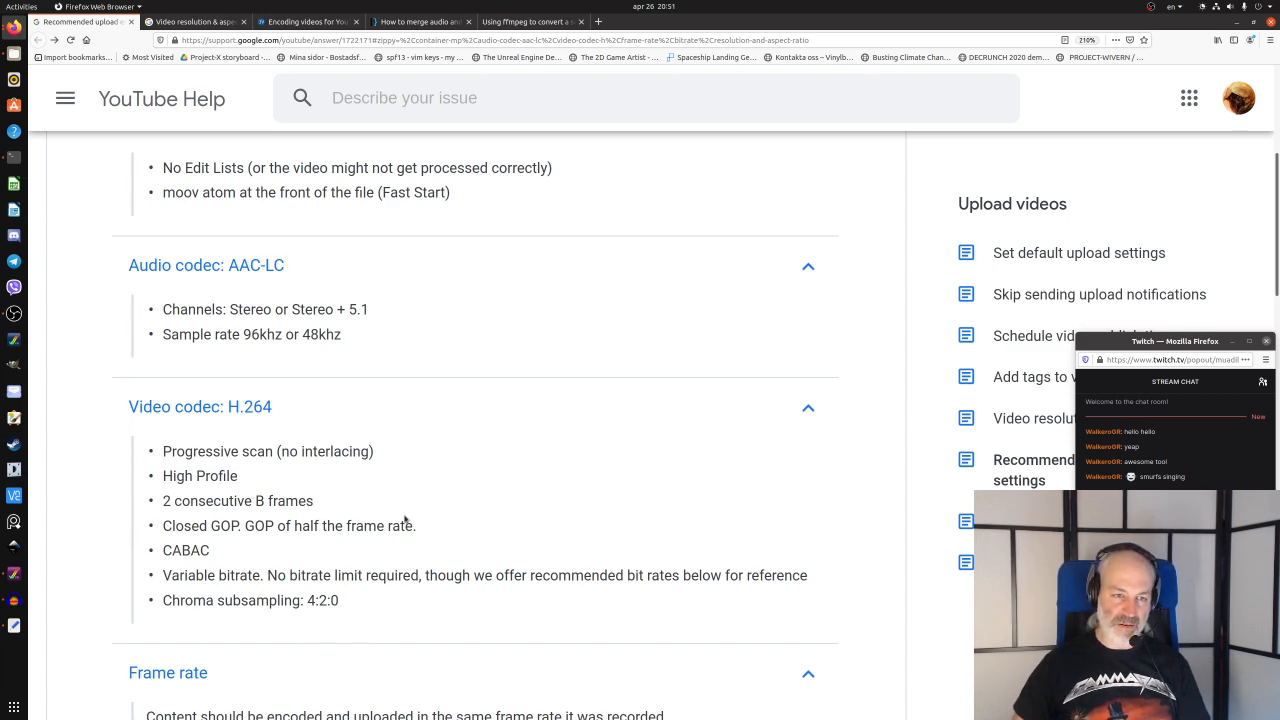
scroll(482, 478, "down", 2)
scroll(482, 478, "down", 1)
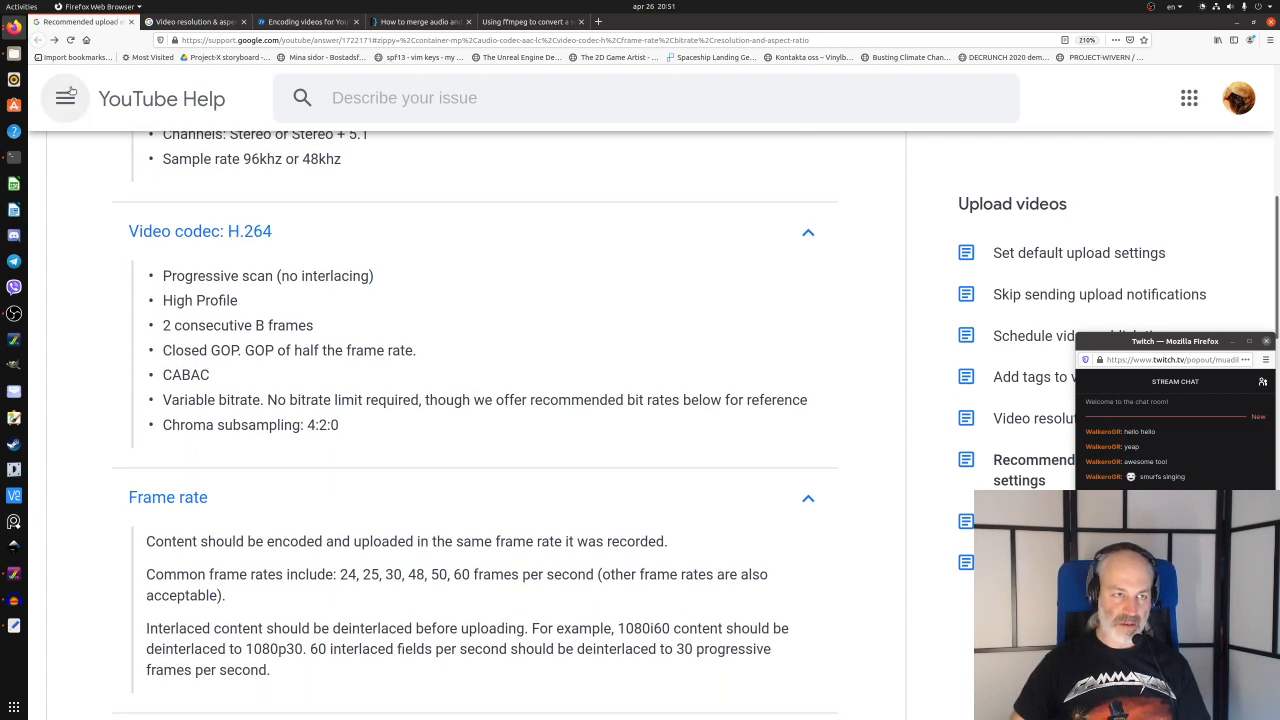
left_click(14, 157)
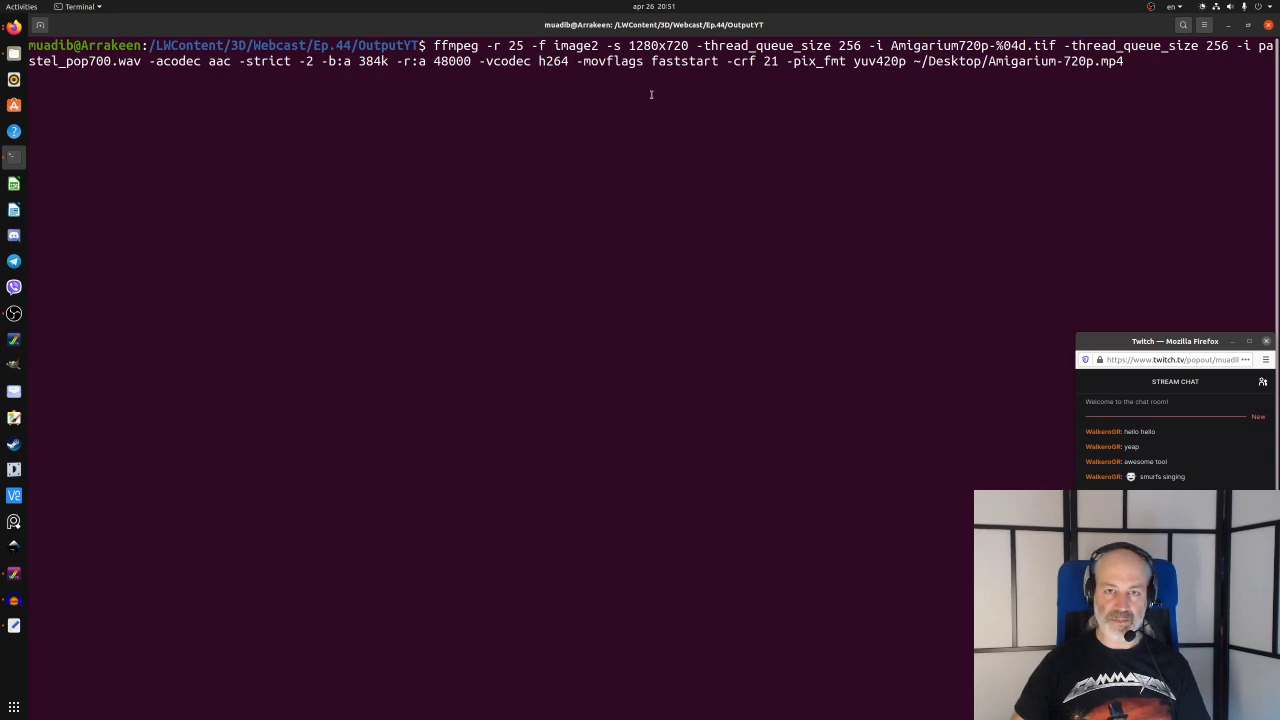
- Walk the cursor past h264 and through the -movflags faststart option to examine it
key("Right")
key("Right")
key("Right")
key("Right")
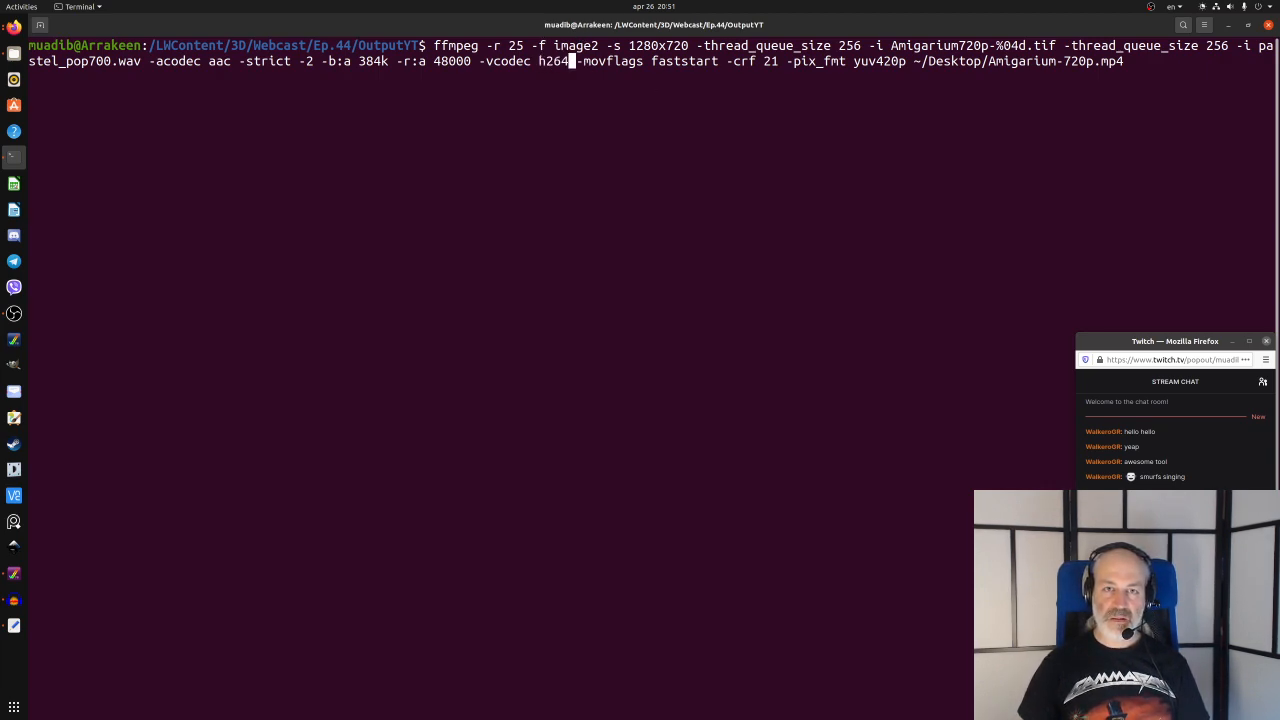
key("Right")
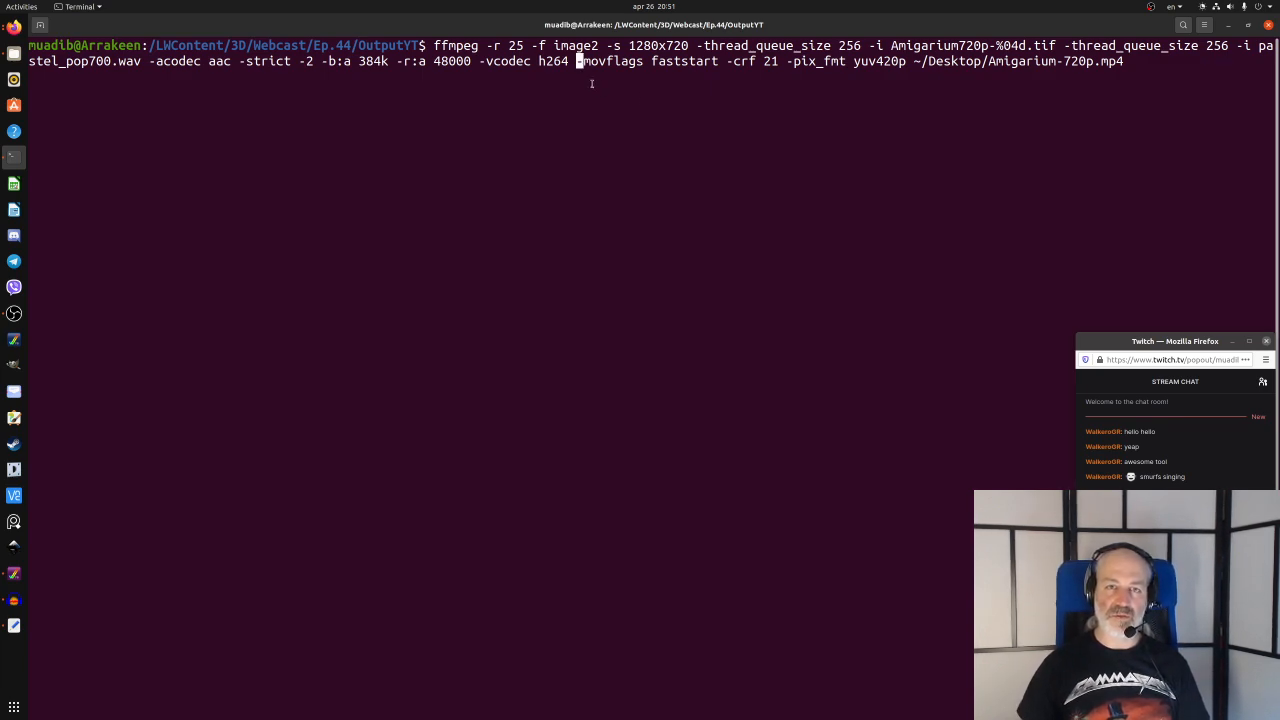
key("Right")
key("Right")
key("Right")
key("Right")
key("Right")
key("Right")
key("Right")
key("Right")
key("Right")
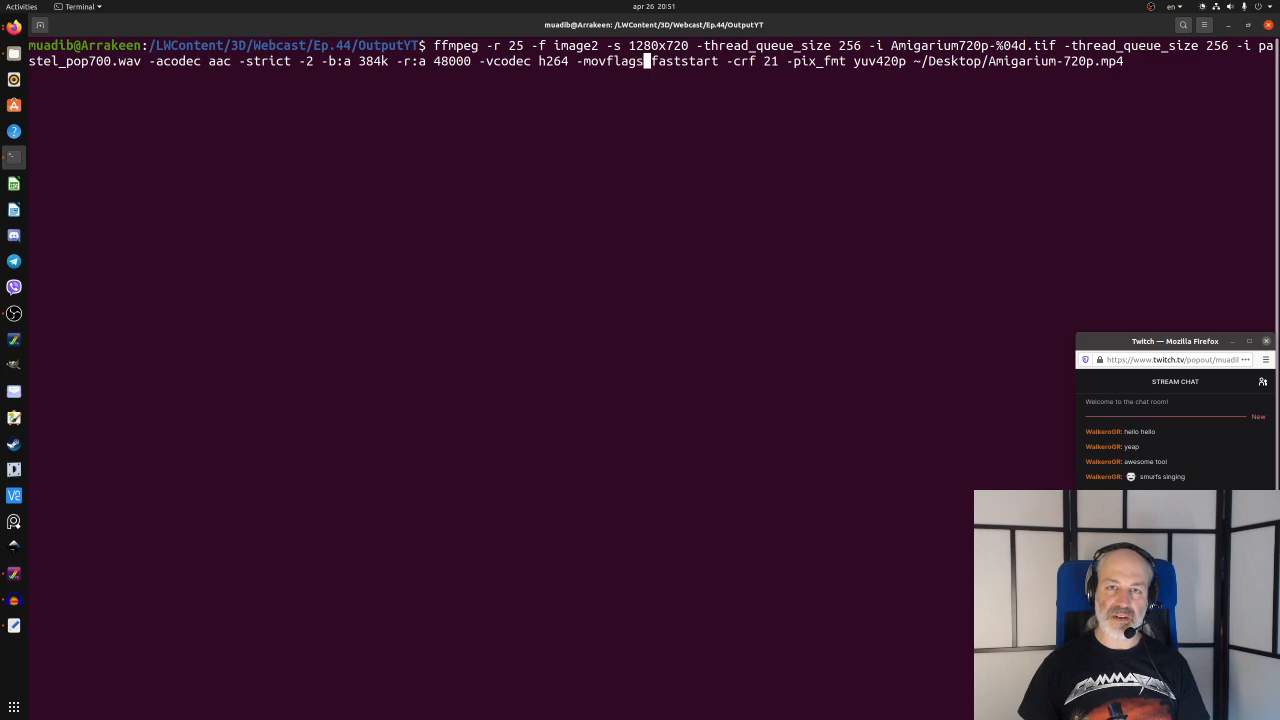
key("Right")
key("Right")
key("Right")
key("Right")
key("Right")
key("Right")
key("Right")
key("Right")
key("Right")
key("Right")
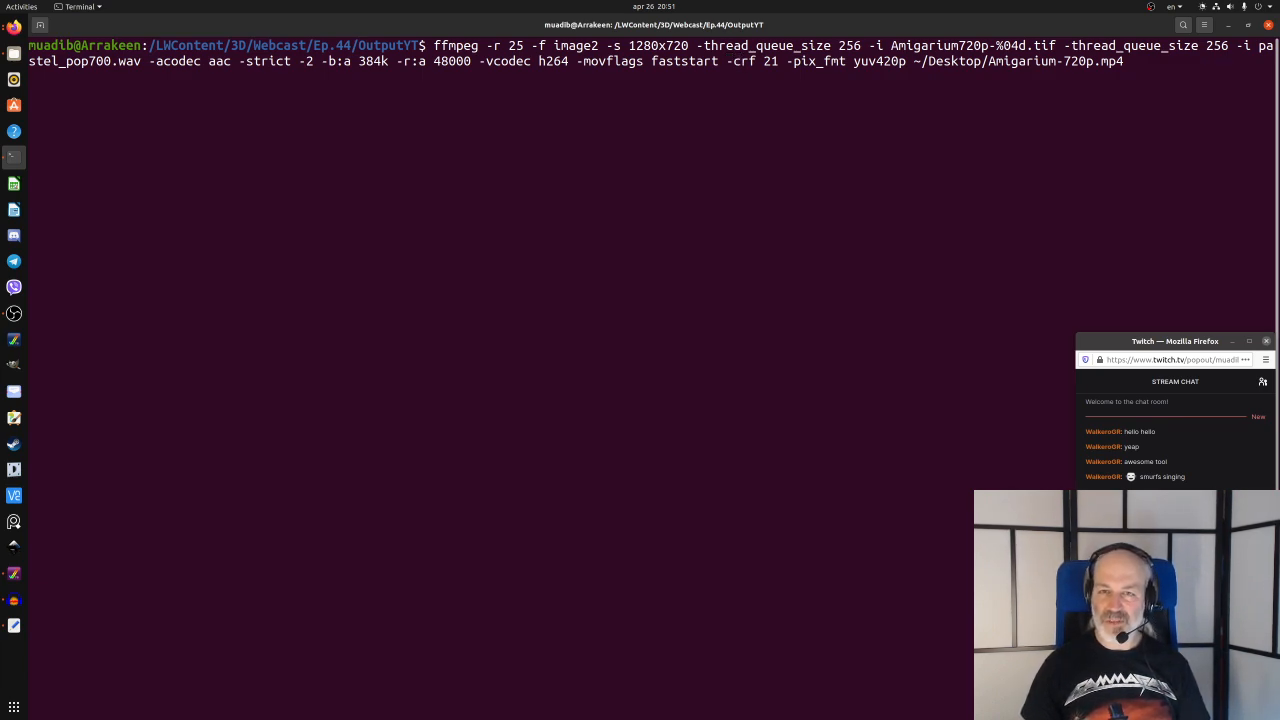
- Move the cursor to the value of the -crf 21 option to examine the quality setting
key("Right")
key("Right")
key("Right")
key("Right")
key("Right")
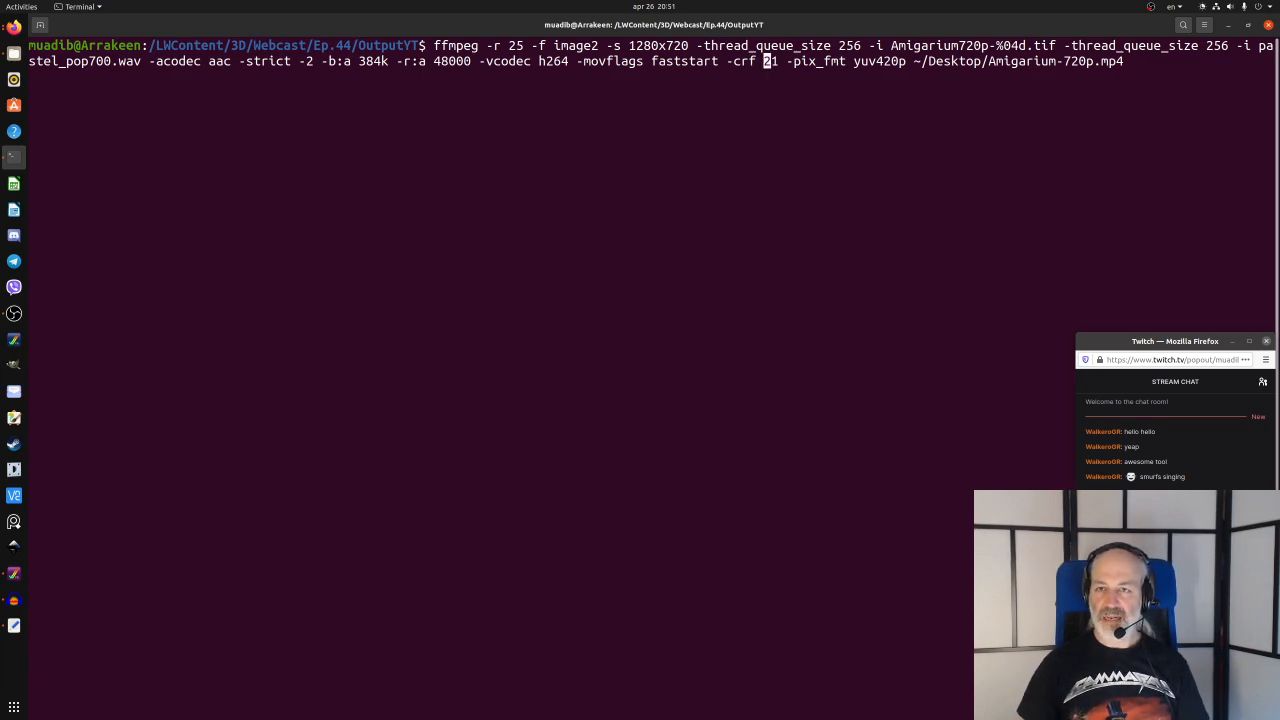
- Walk the cursor through the -pix_fmt yuv420p option and back over its 420p part to examine the pixel format
key("Right")
key("Right")
key("Right")
key("Right")
key("Right")
key("Right")
key("Right")
key("Right")
key("Right")
key("Right")
key("Right")
key("Right")
key("Right")
key("Right")
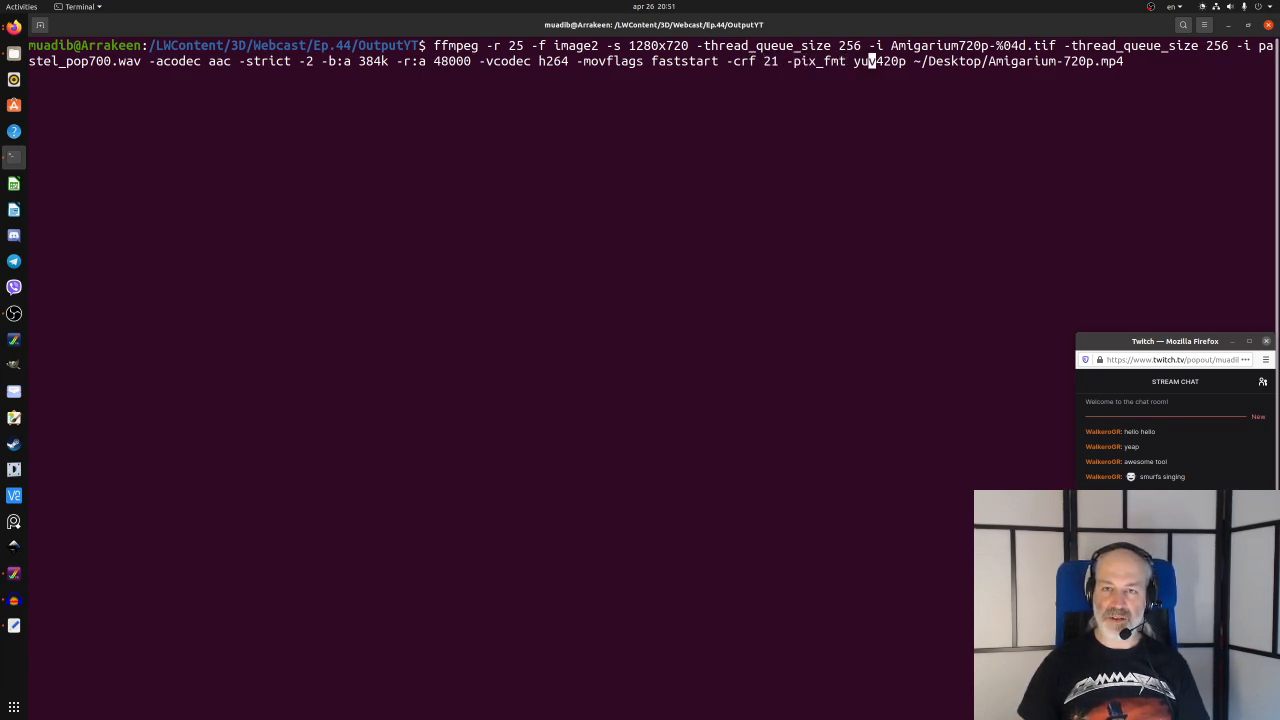
key("Left")
key("Left")
key("Right")
key("Right")
key("Right")
key("Right")
key("Right")
key("Right")
key("Right")
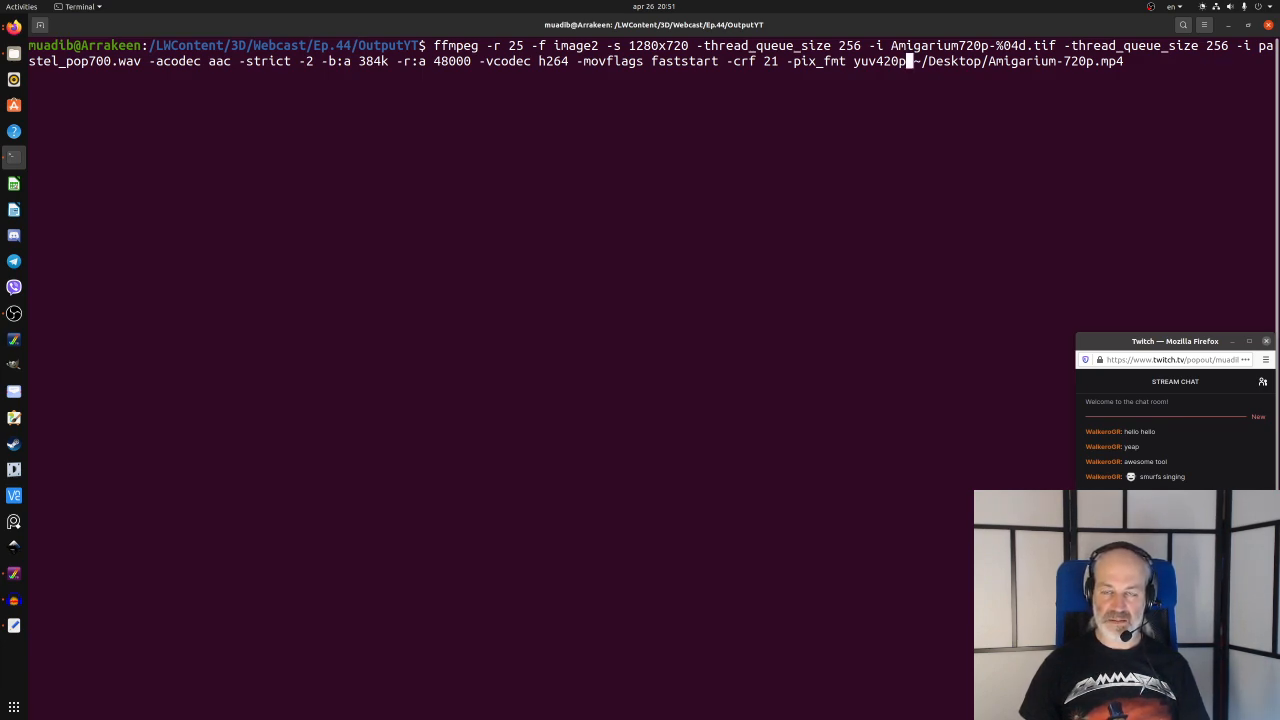
key("Left")
key("Left")
key("Left")
key("Left")
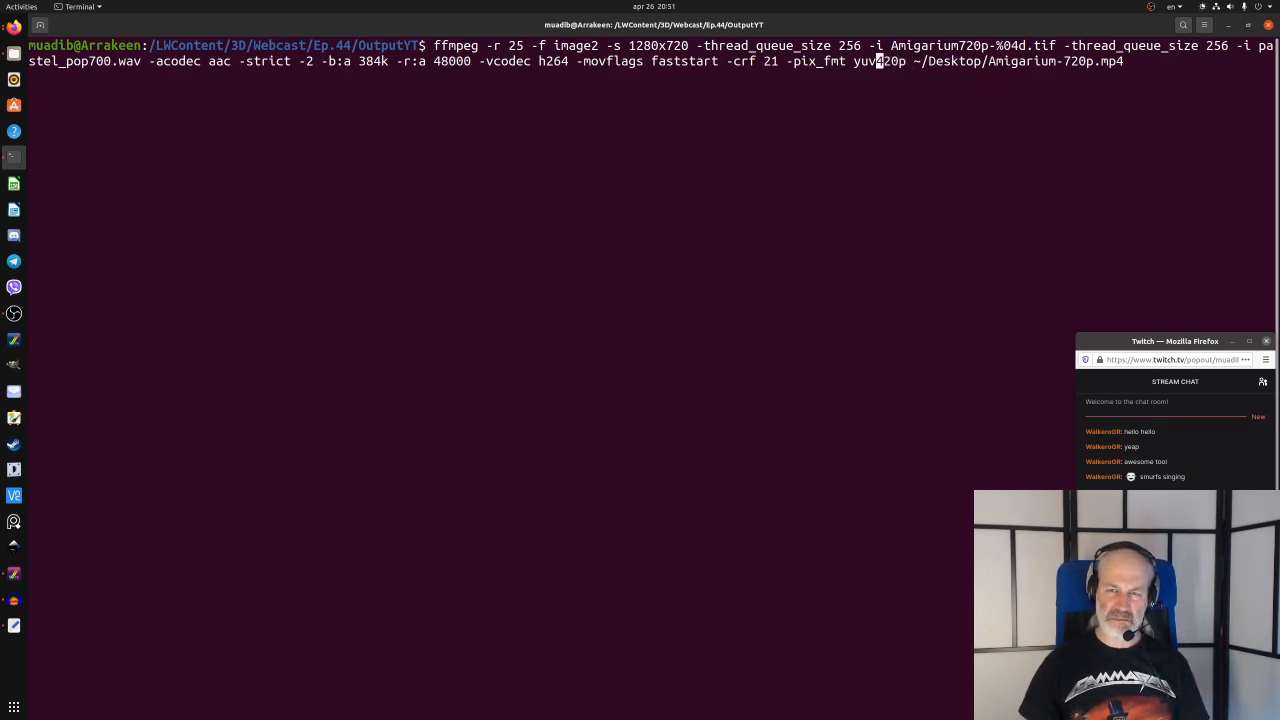
key("Right")
key("Right")
key("Right")
key("Right")
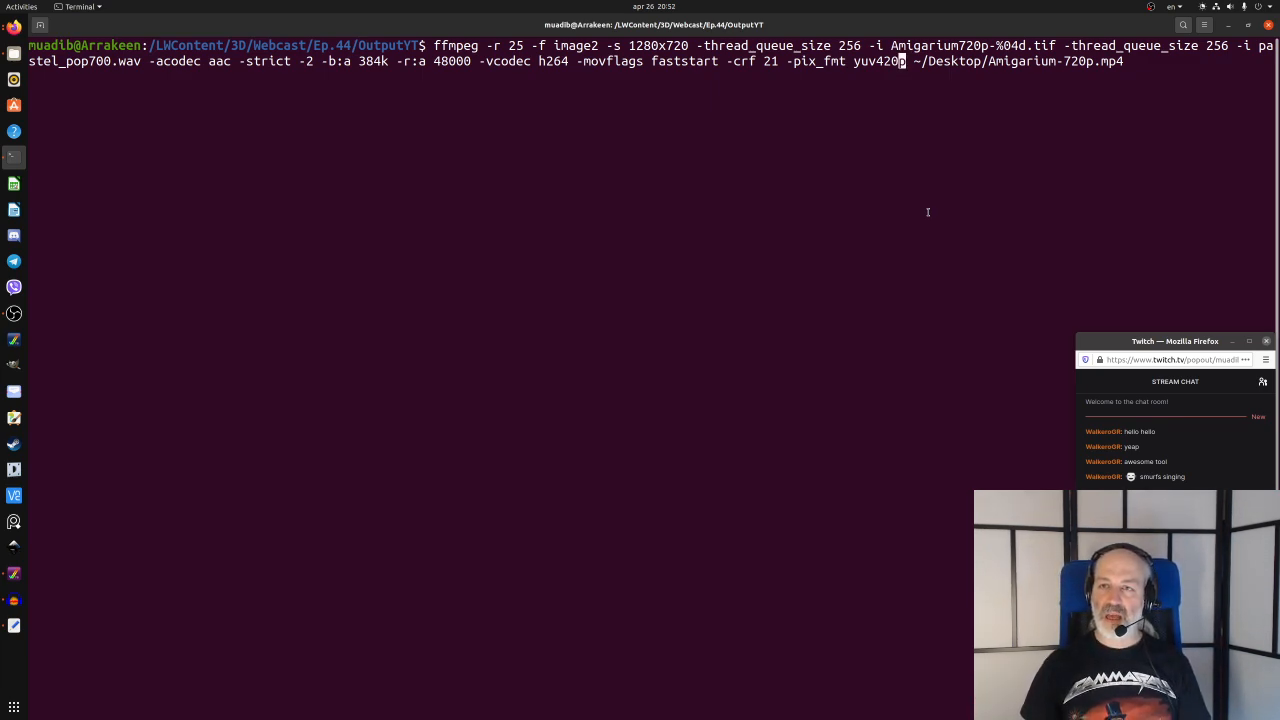
key("Right")
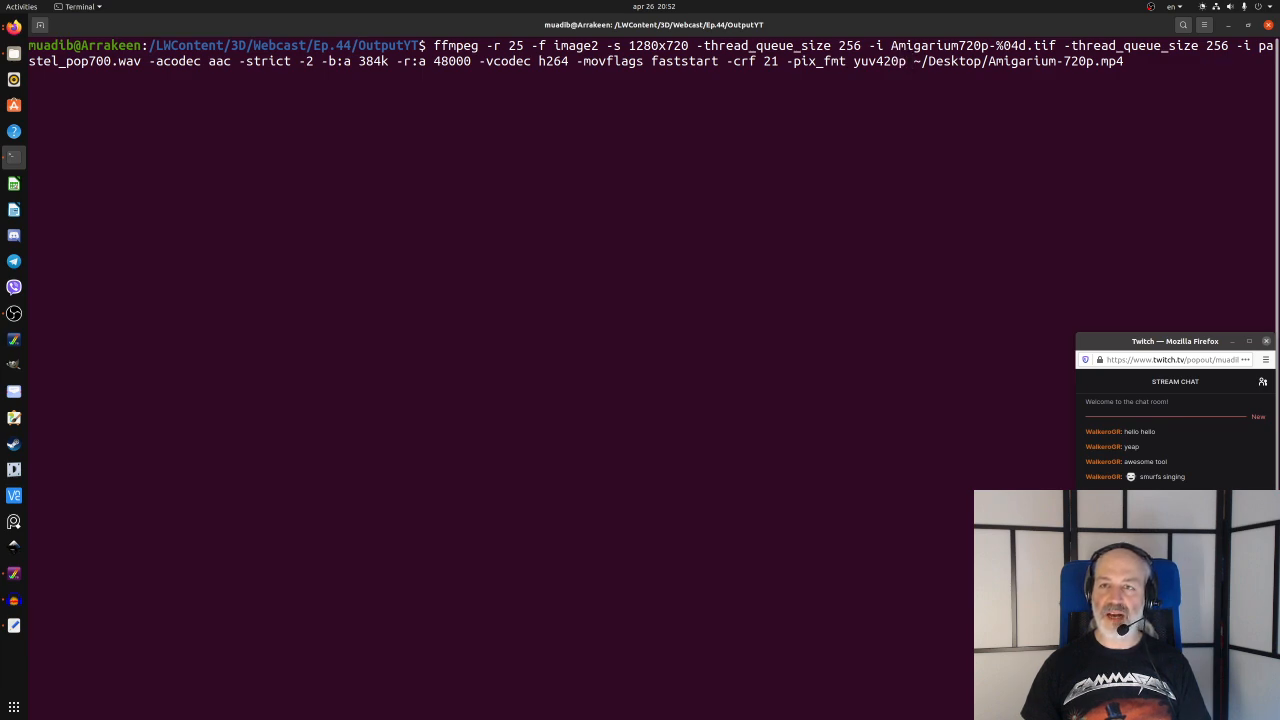
- Change the ffmpeg output file to ~/Desktop/Amigarium2-720p.mp4 and run the encode
key("Right")
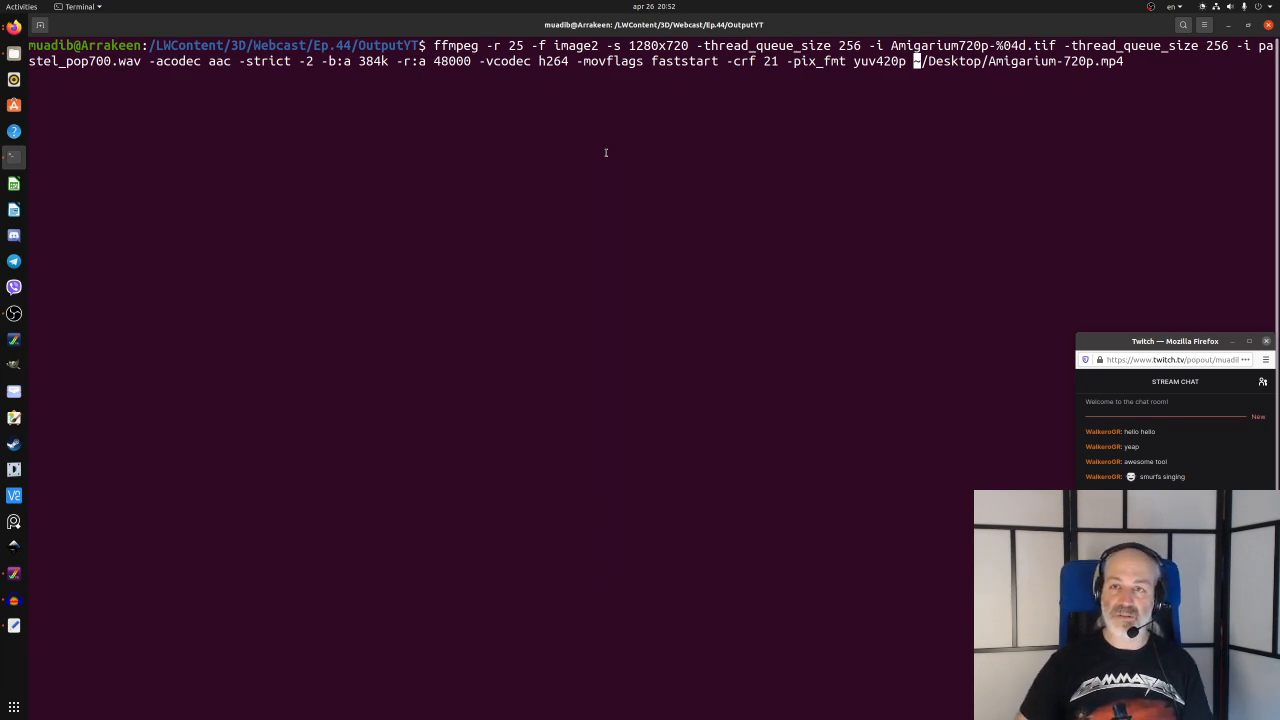
key("Right")
key("Right")
key("Right")
key("Right")
key("Right")
key("Right")
key("Right")
key("Right")
key("Right")
key("Right")
key("Right")
key("Right")
key("Right")
key("Right")
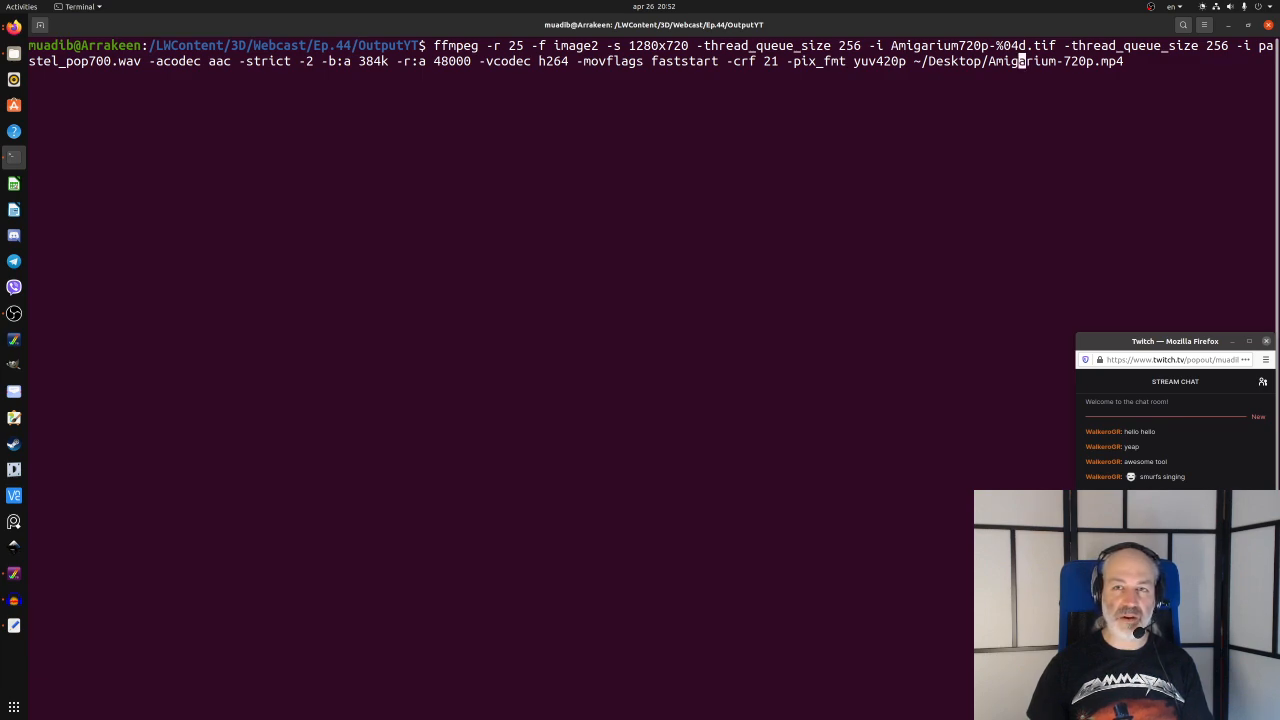
key("Right")
key("Right")
key("Right")
key("Right")
key("Right")
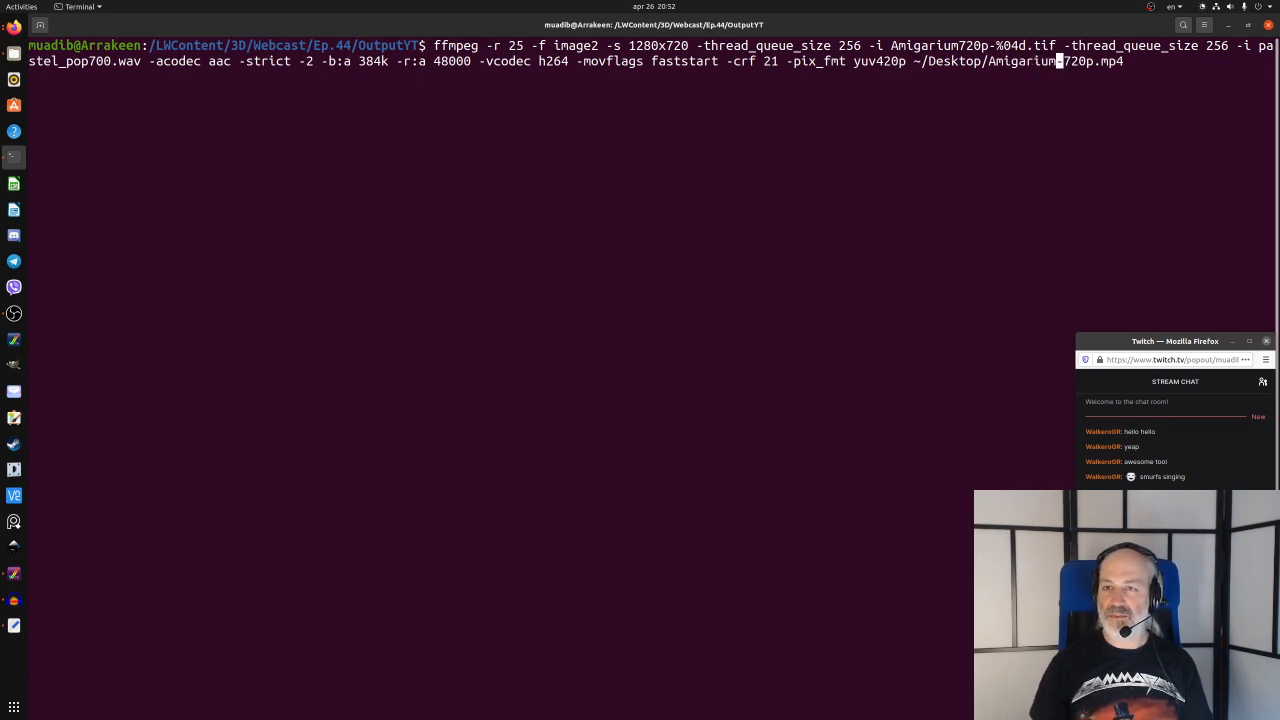
type("2")
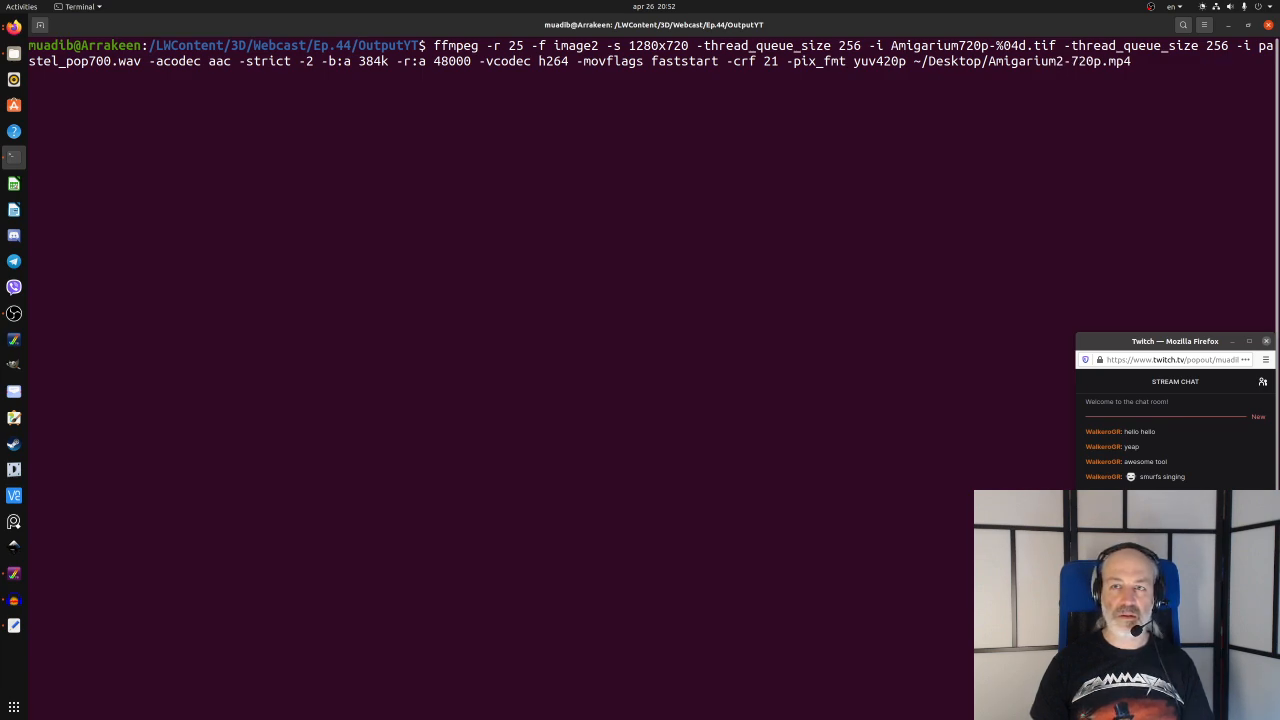
key("Return")
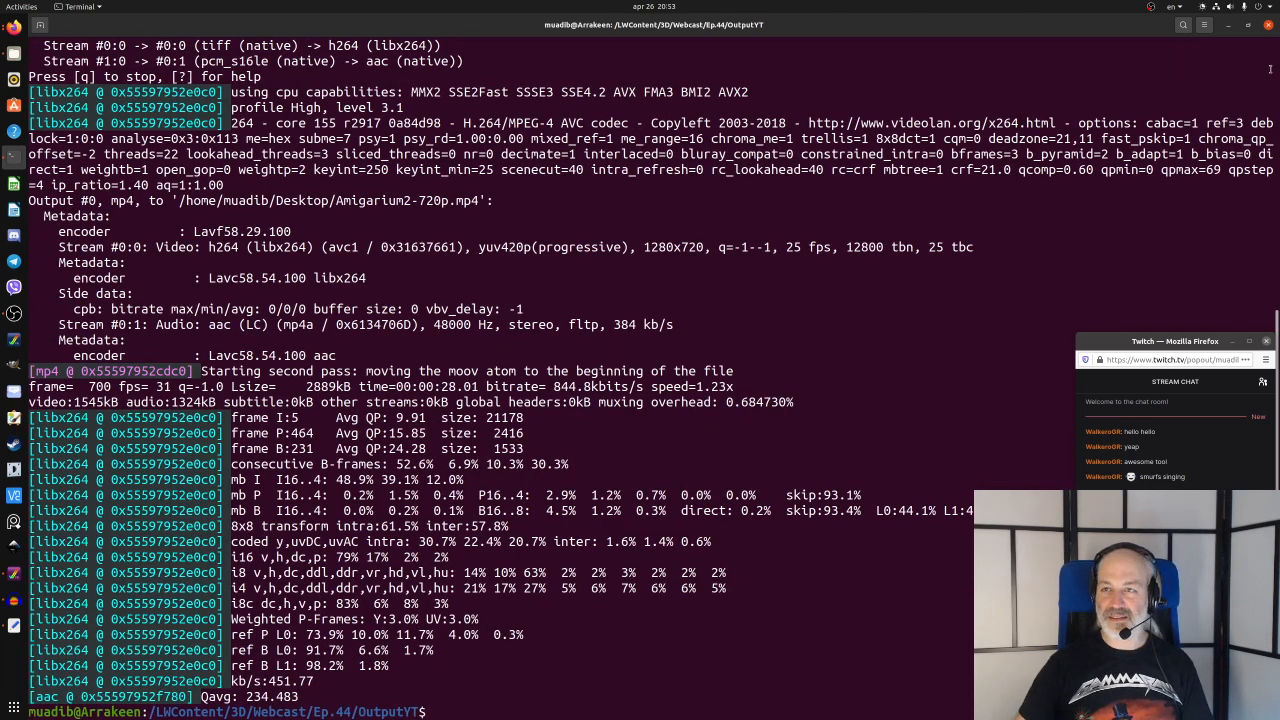
- Clear the windows off the desktop and open the newly encoded Amigarium2-720p.mp4 in VLC
left_click(1228, 25)
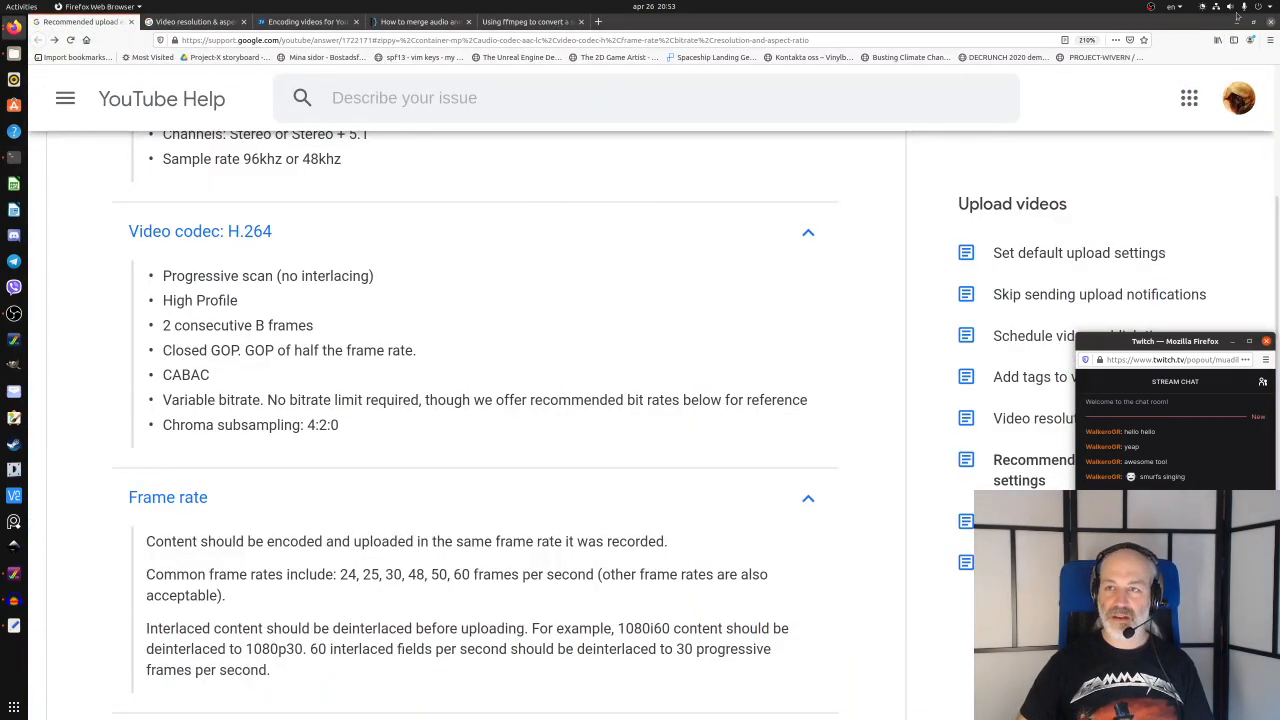
left_click(1237, 21)
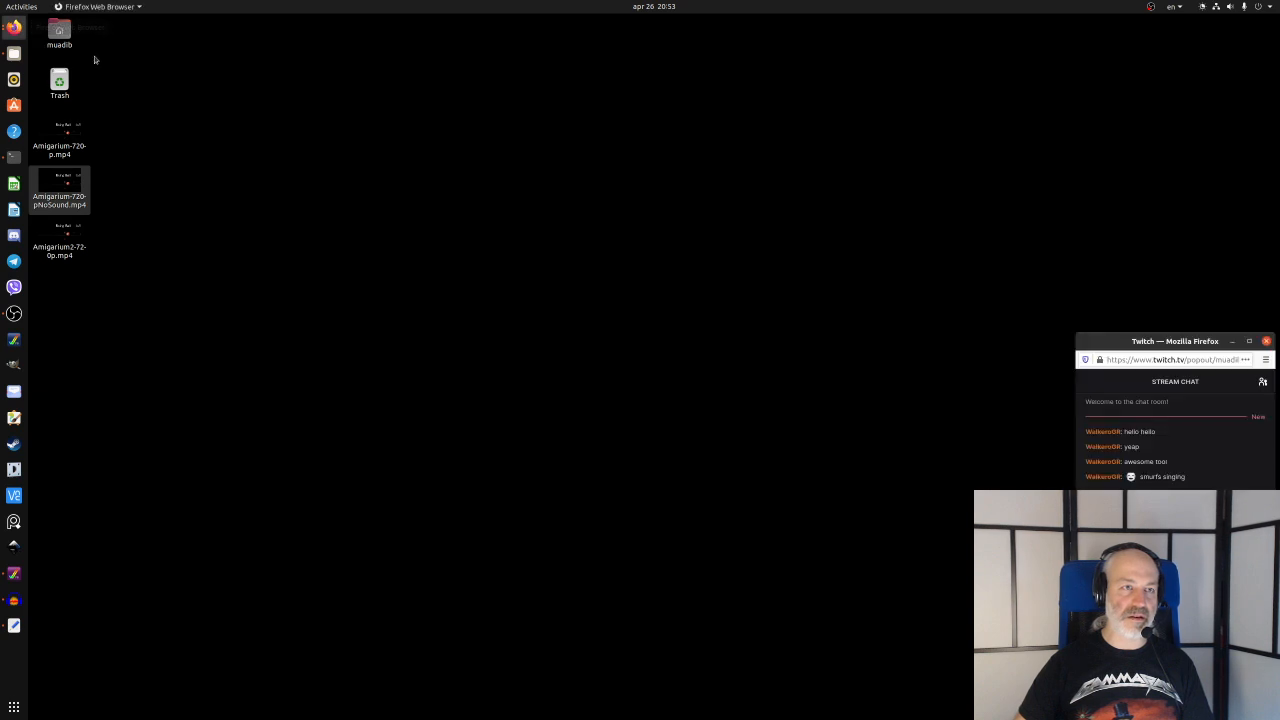
left_click_drag(1160, 352, 1143, 53)
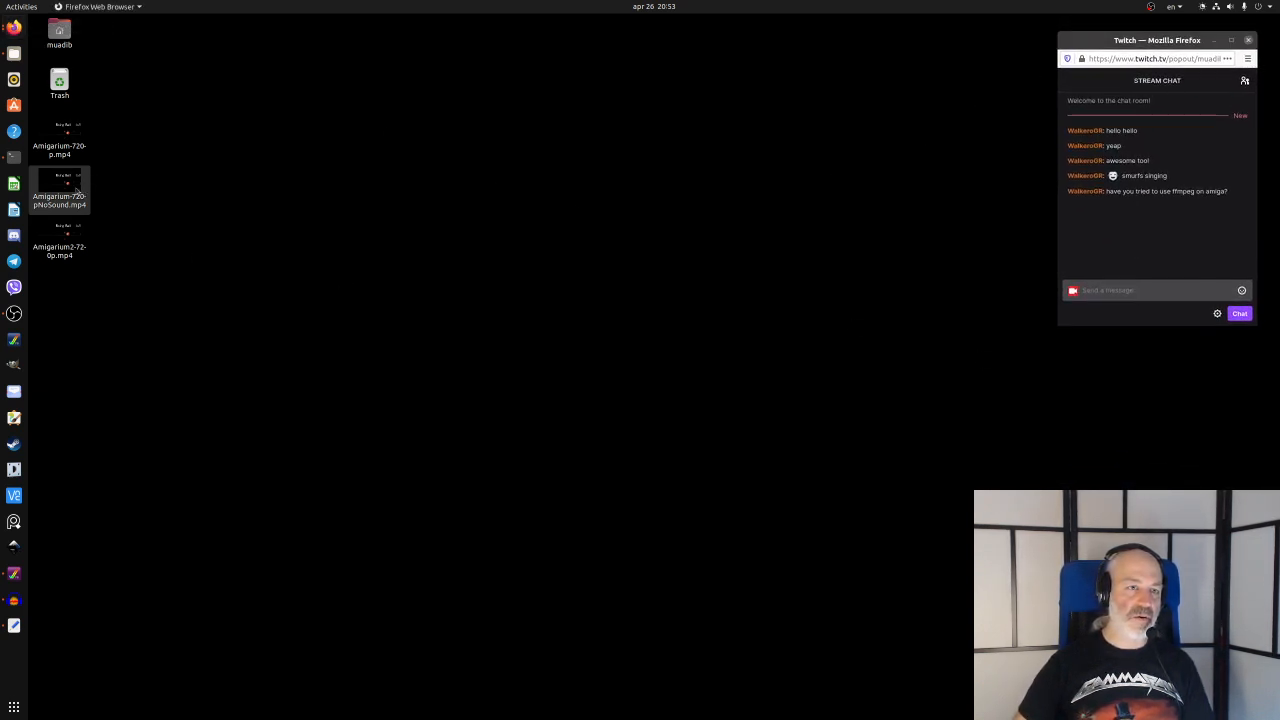
left_click(67, 234)
left_click(301, 258)
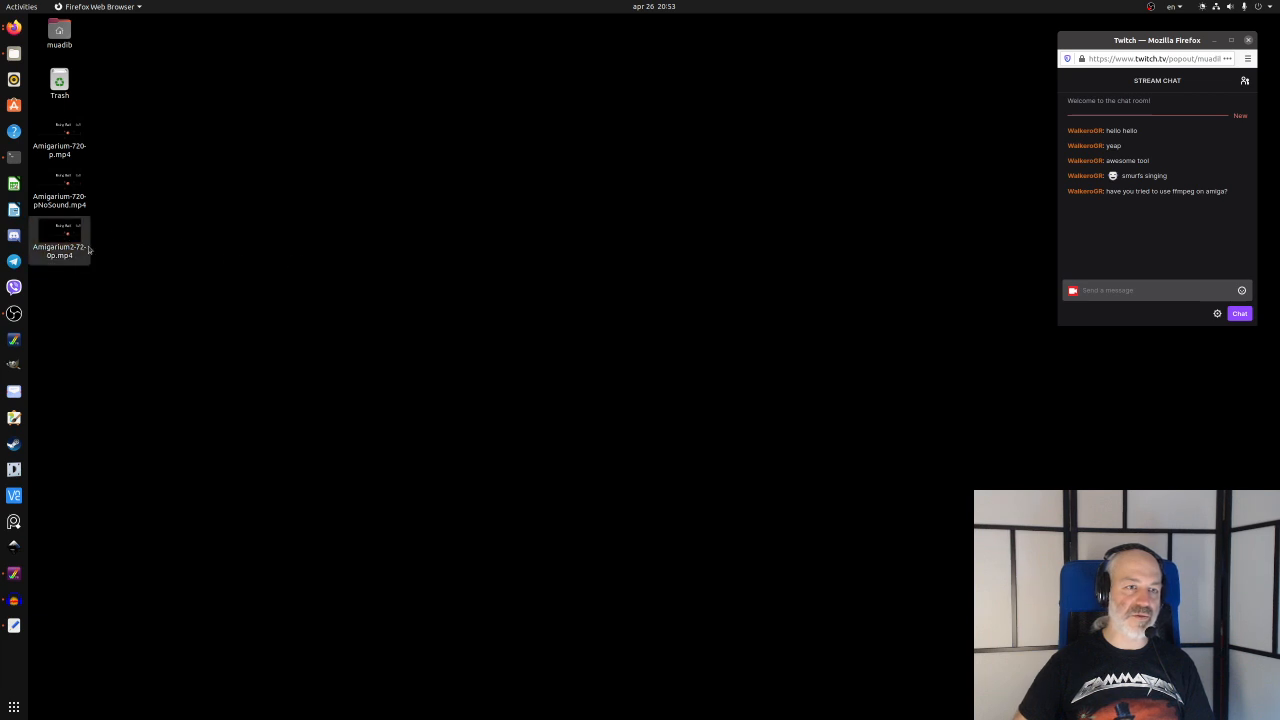
double_click(87, 249)
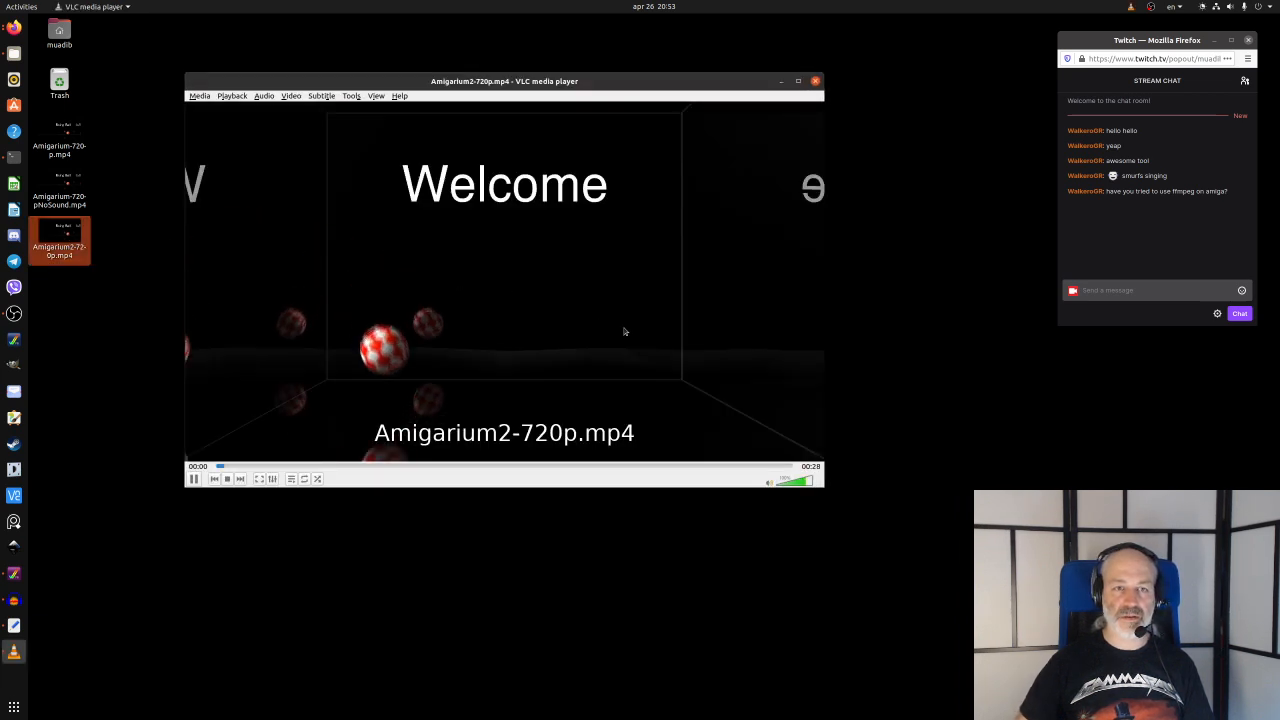
- Restart the Amigarium2-720p.mp4 video, watch it in full screen, and pause it back in windowed view
left_click(228, 479)
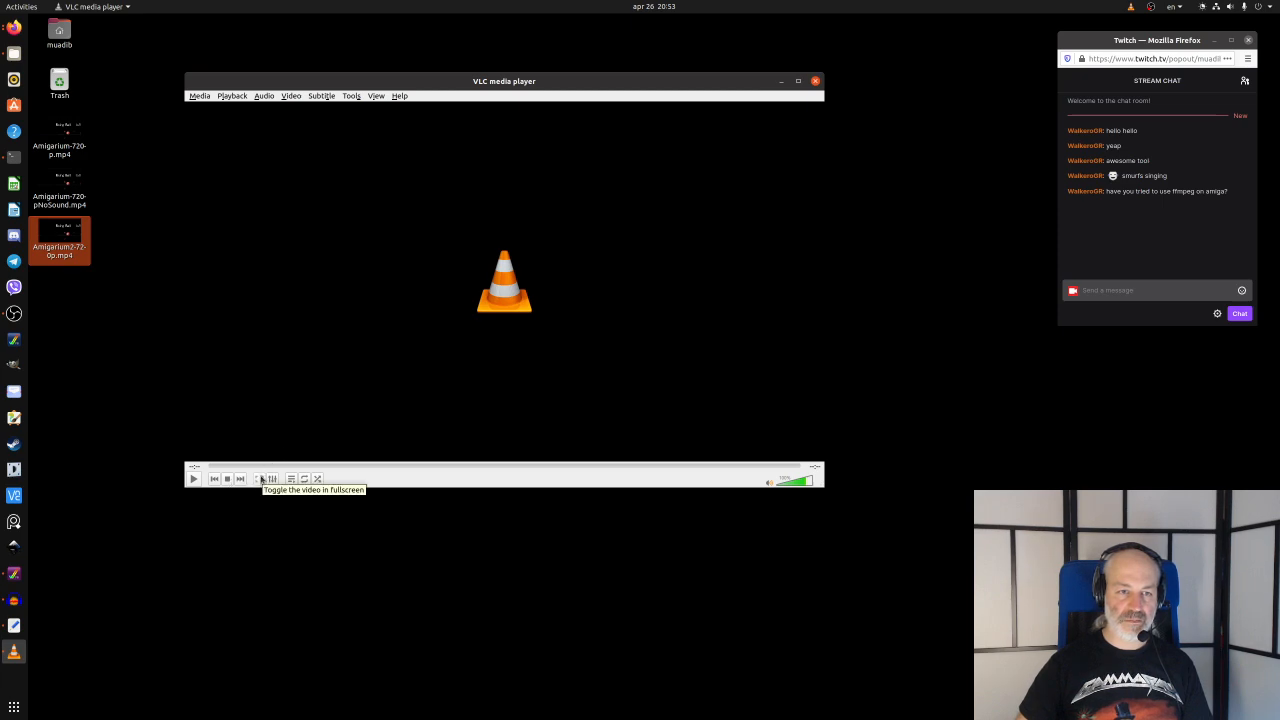
left_click(194, 479)
key("f")
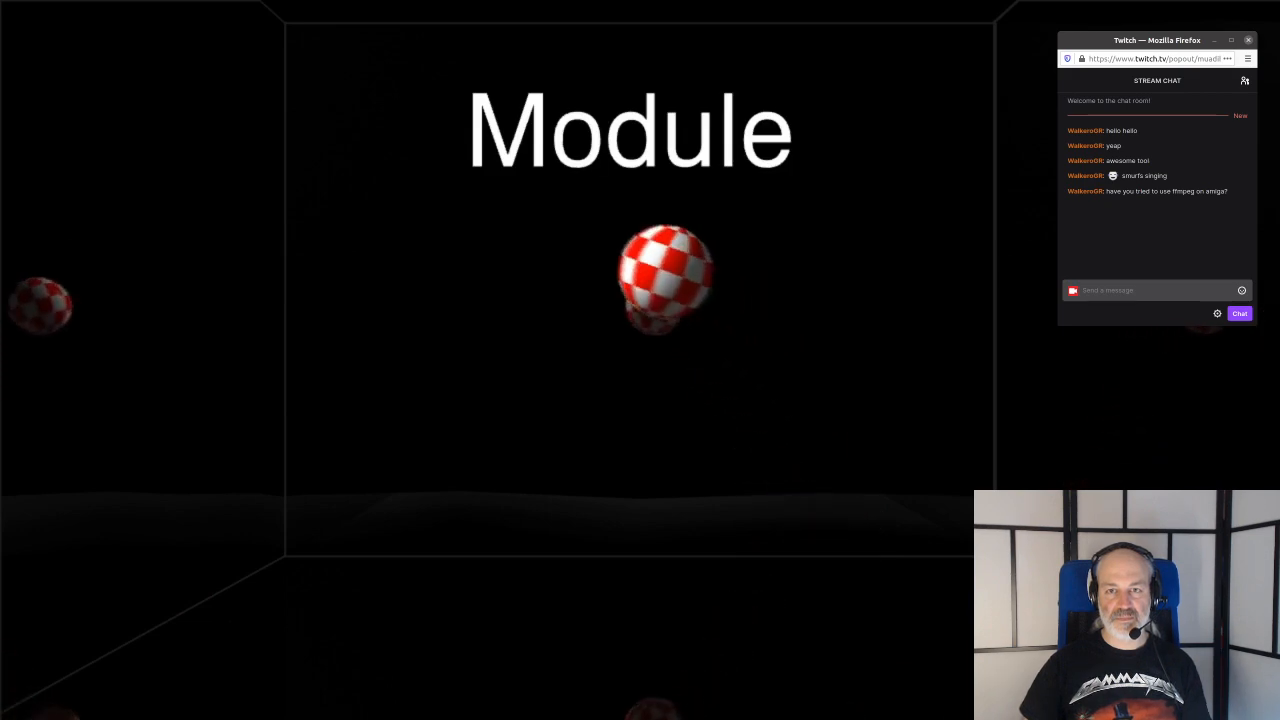
key("Escape")
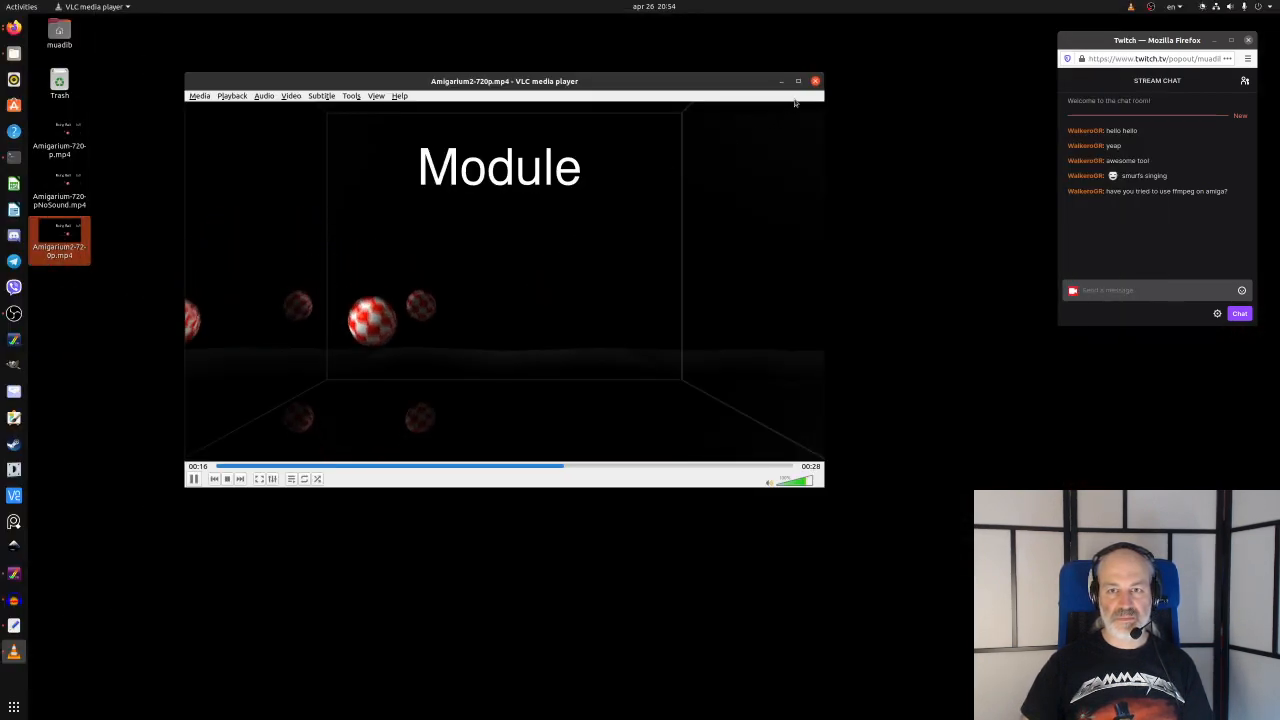
key("space")
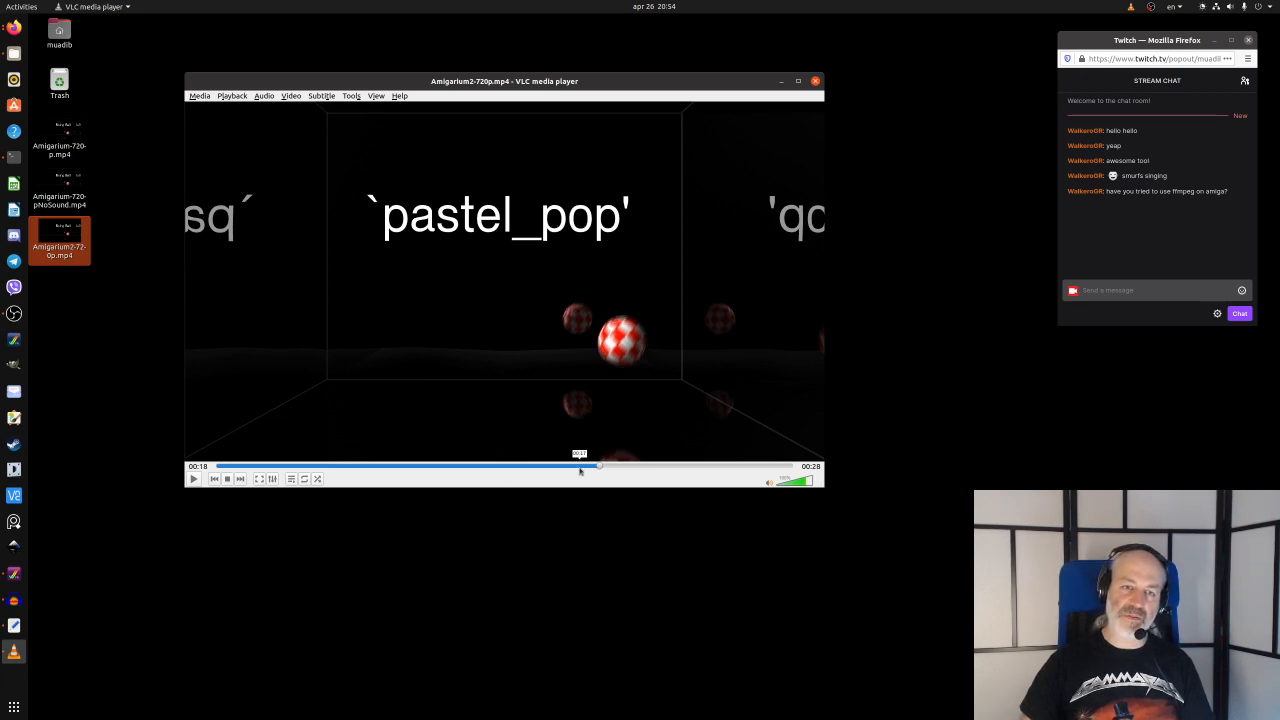
- Replay the opening of the video from the beginning to check its sound, then close VLC
left_click_drag(600, 466, 203, 467)
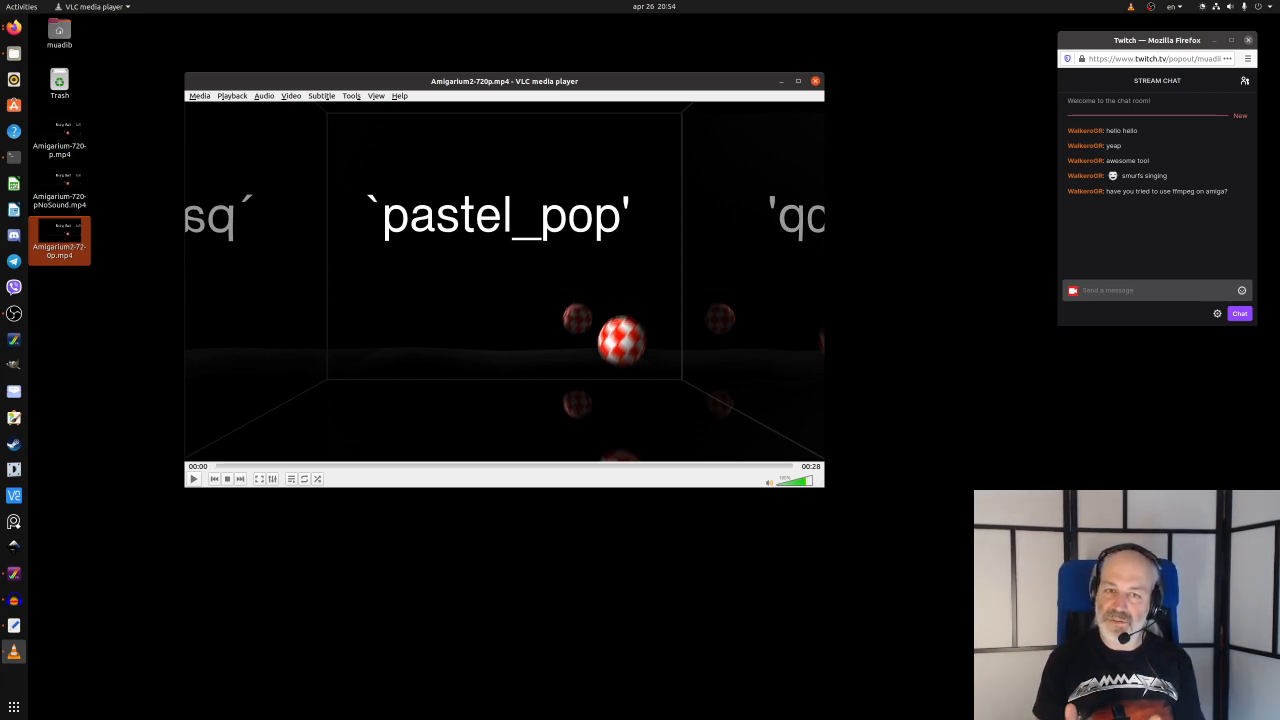
left_click(194, 480)
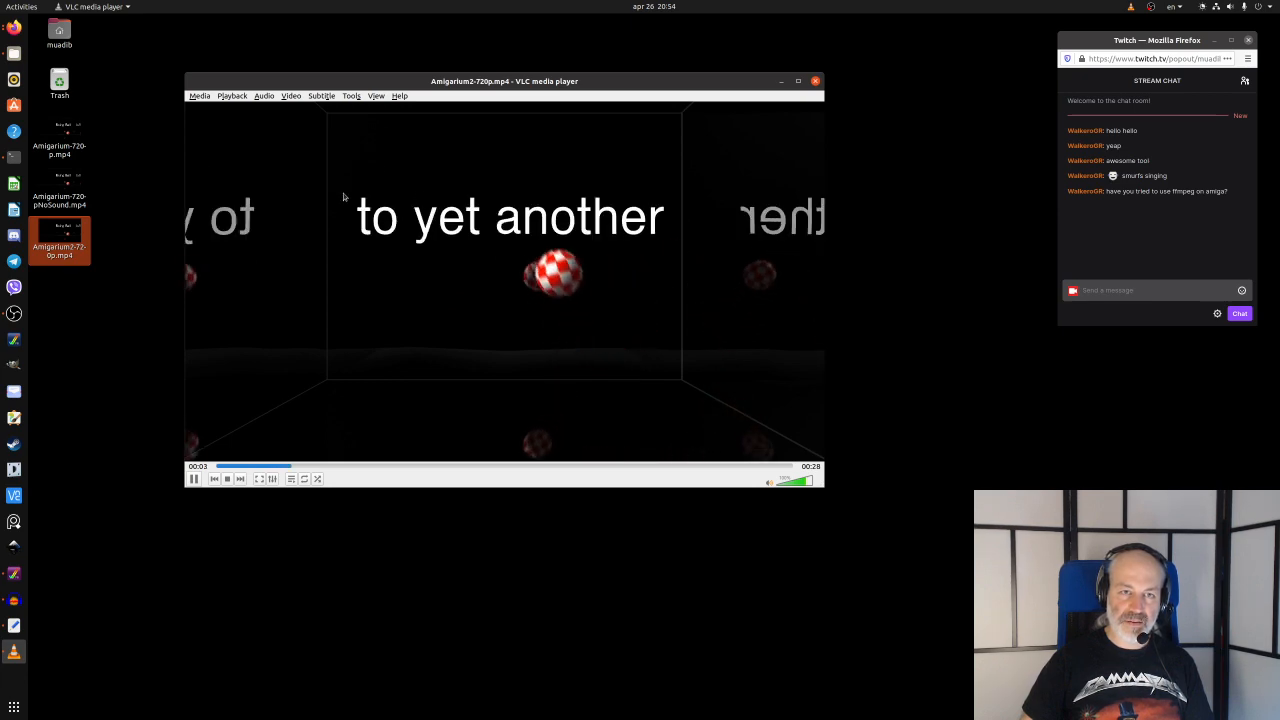
left_click(229, 479)
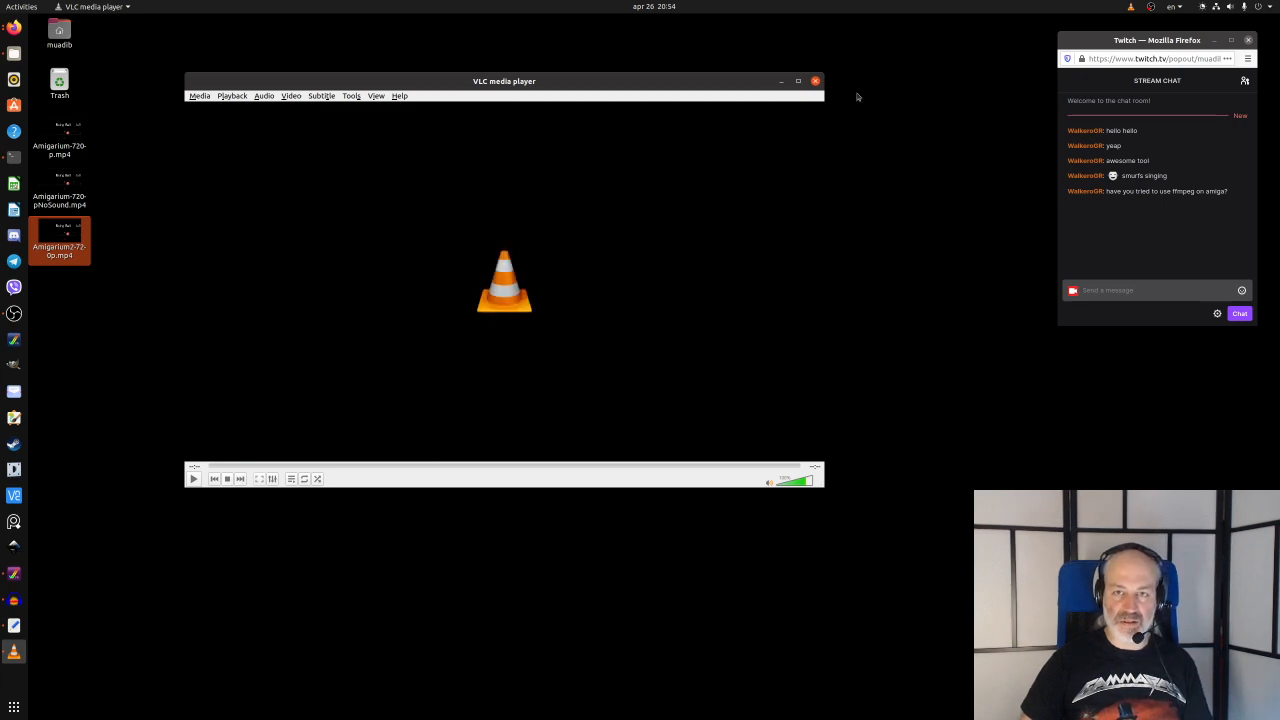
left_click(816, 81)
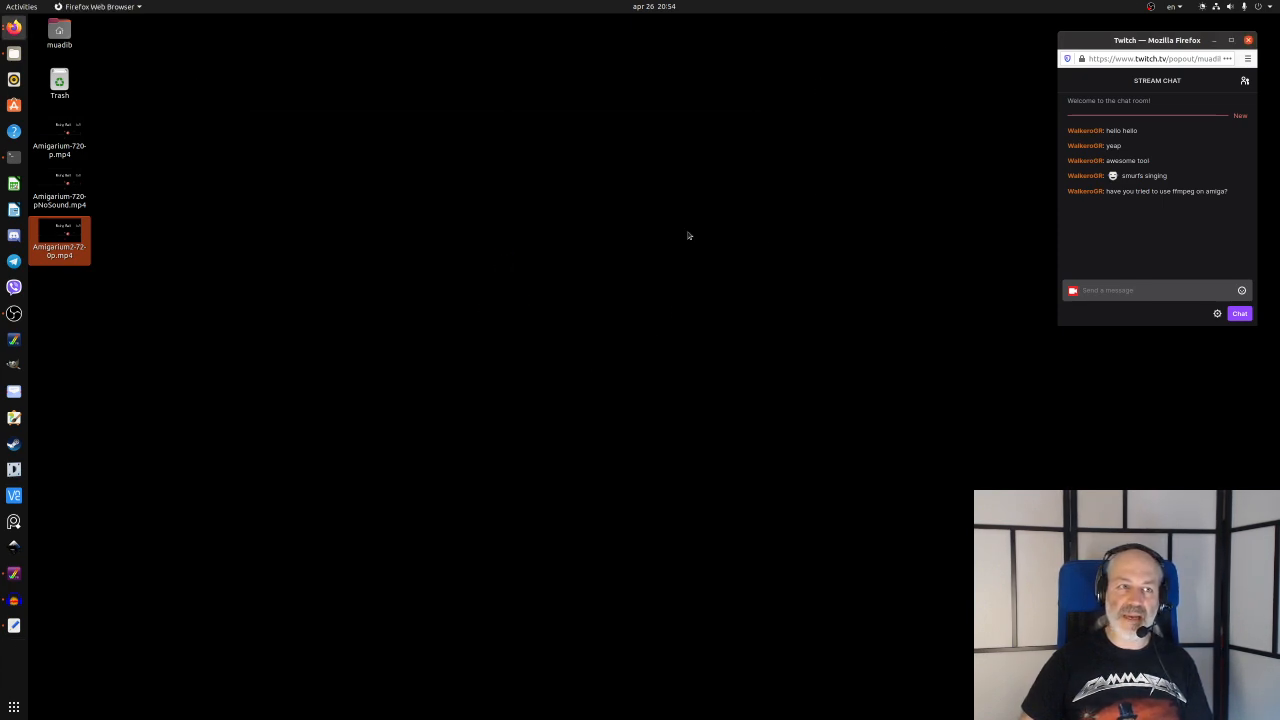
left_click(519, 441)
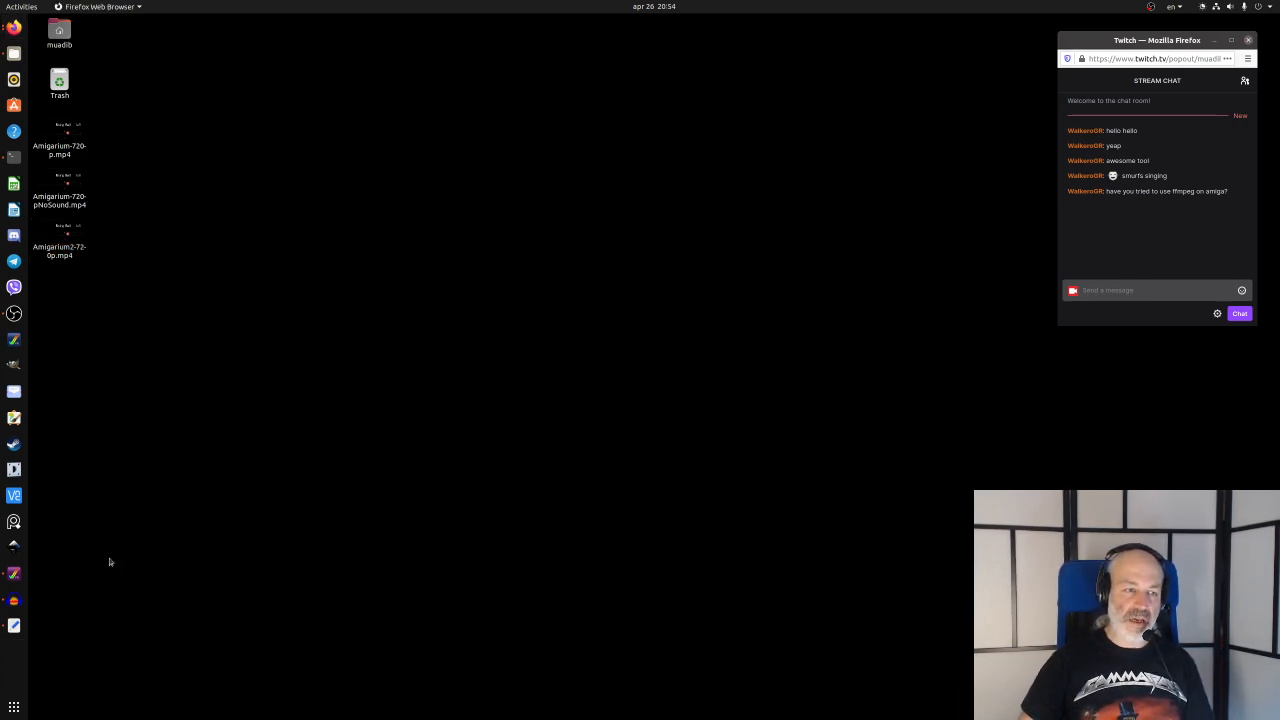
- Switch to Audacity and set the selection end to frame 0, showing the start of the pastel_pop waveform up close
left_click(14, 600)
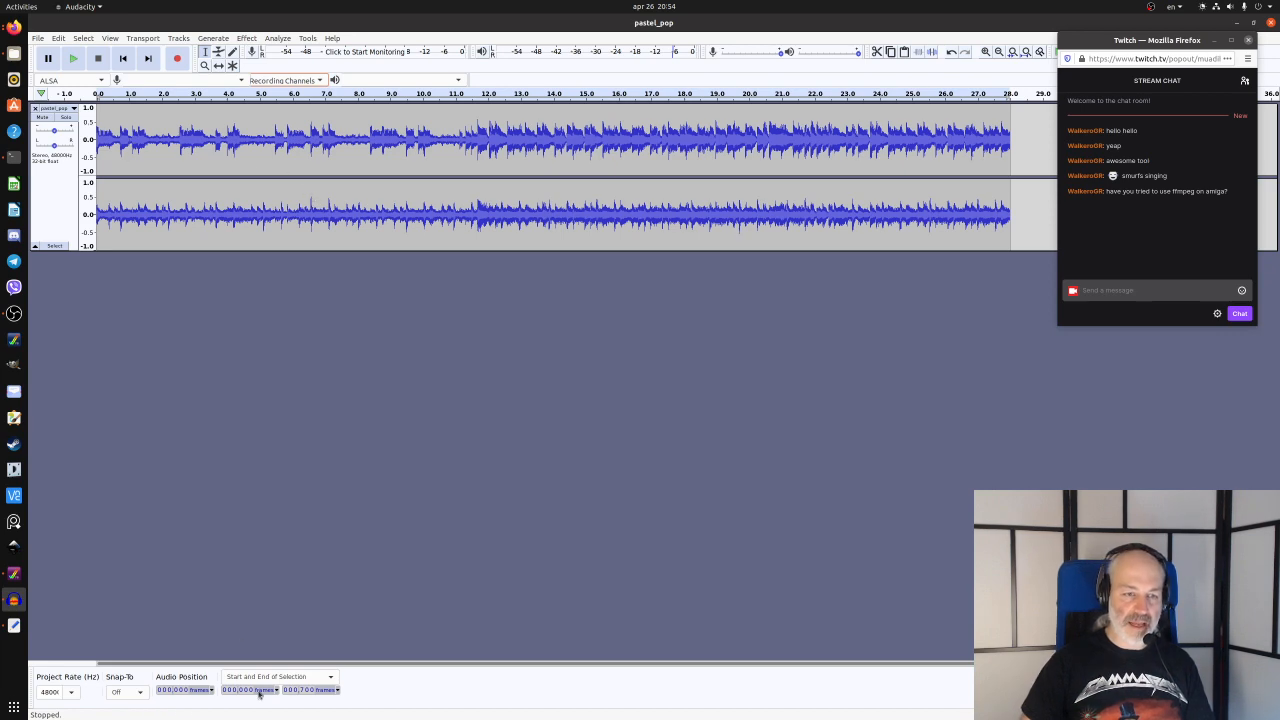
left_click(337, 691)
left_click(338, 690)
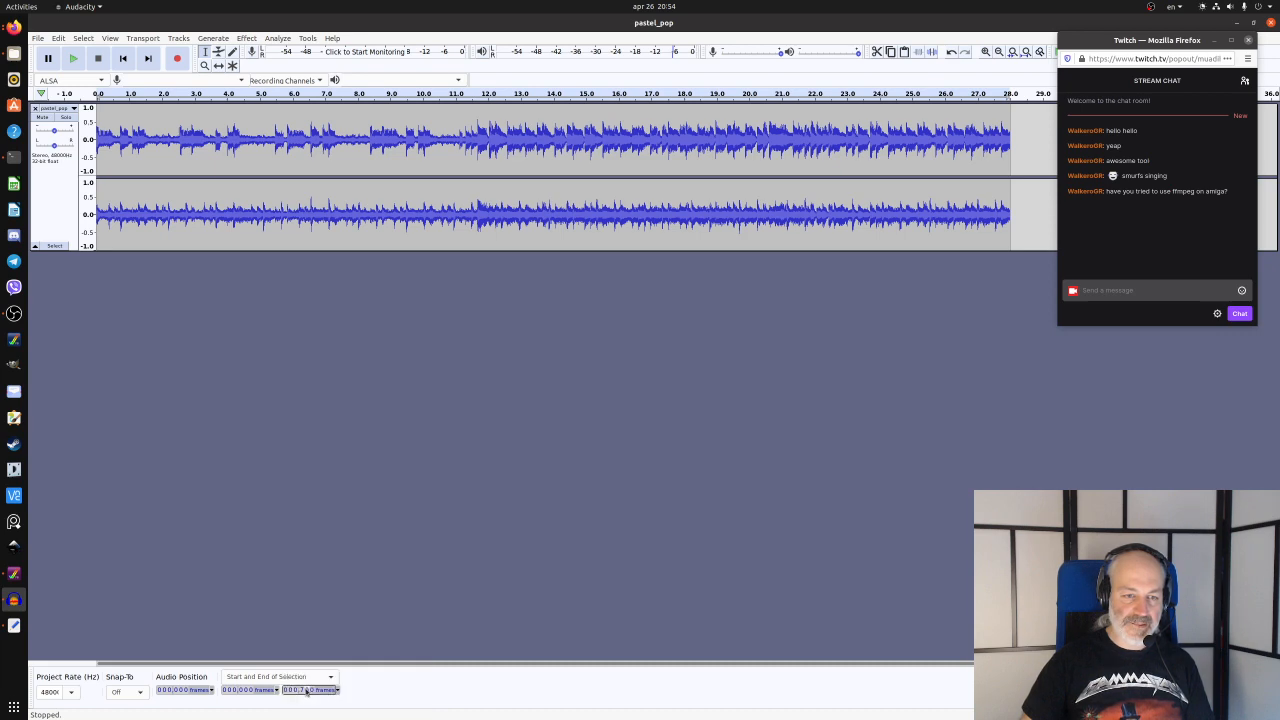
type("0")
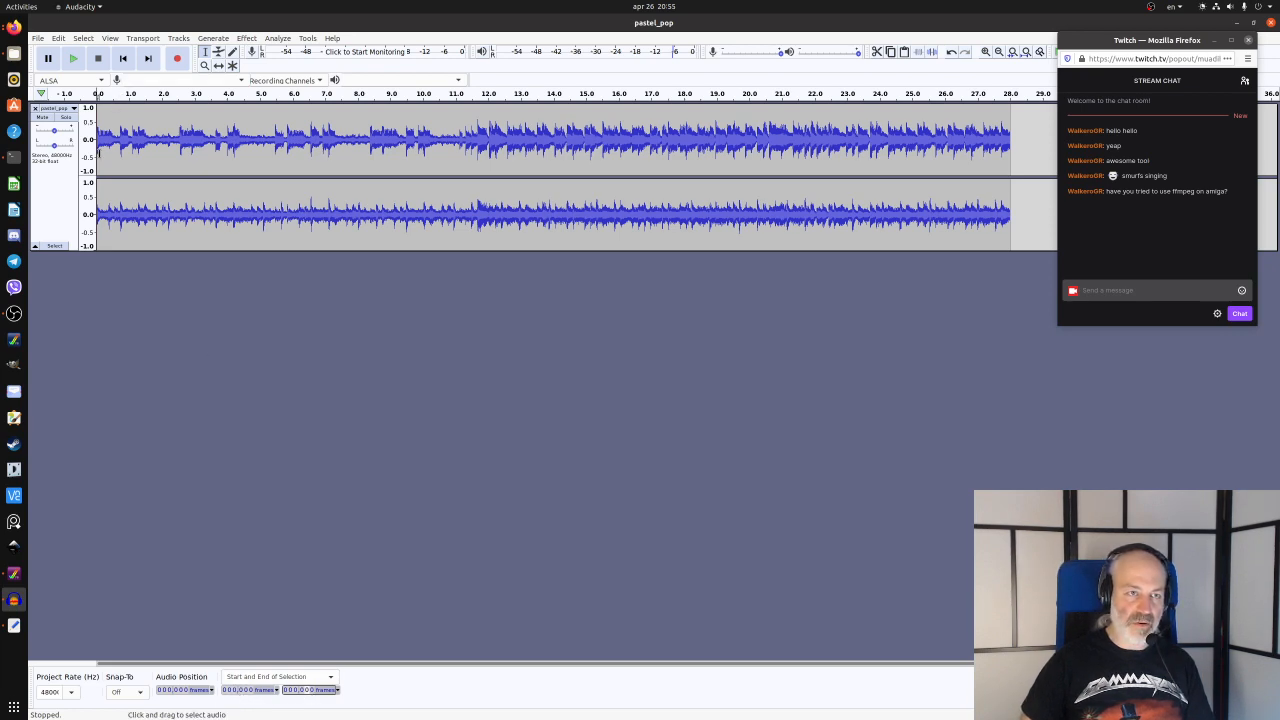
scroll(104, 188, "up", 5, "ctrl")
scroll(104, 188, "up", 1, "ctrl")
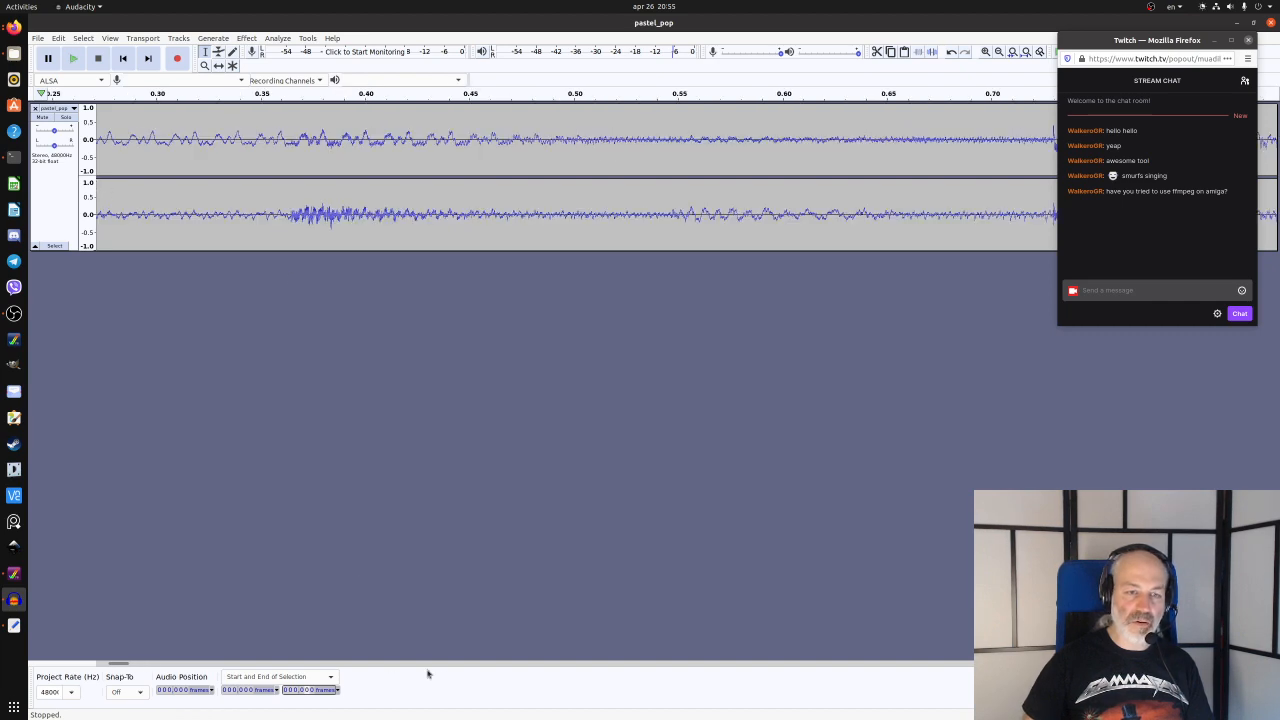
left_click_drag(121, 667, 103, 667)
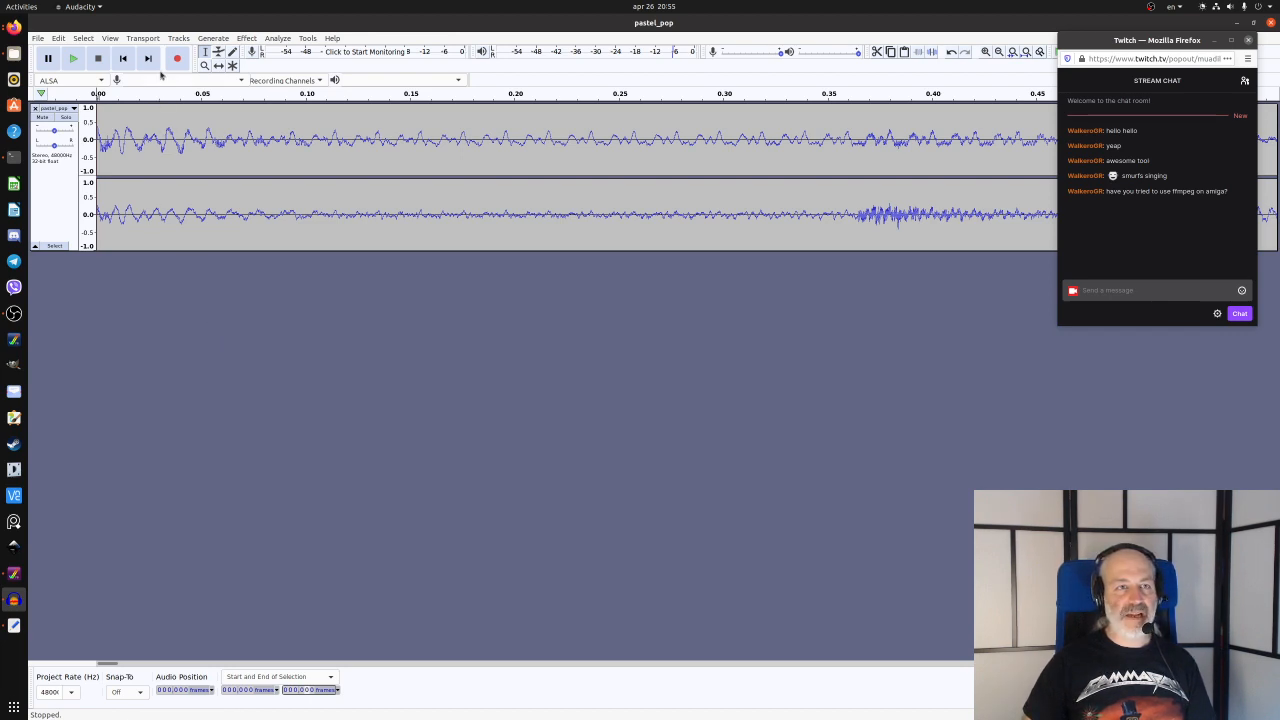
- Try generating a 2-frame silence with its duration in PAL frames (25 fps), and remove the extra track it adds
left_click(84, 38)
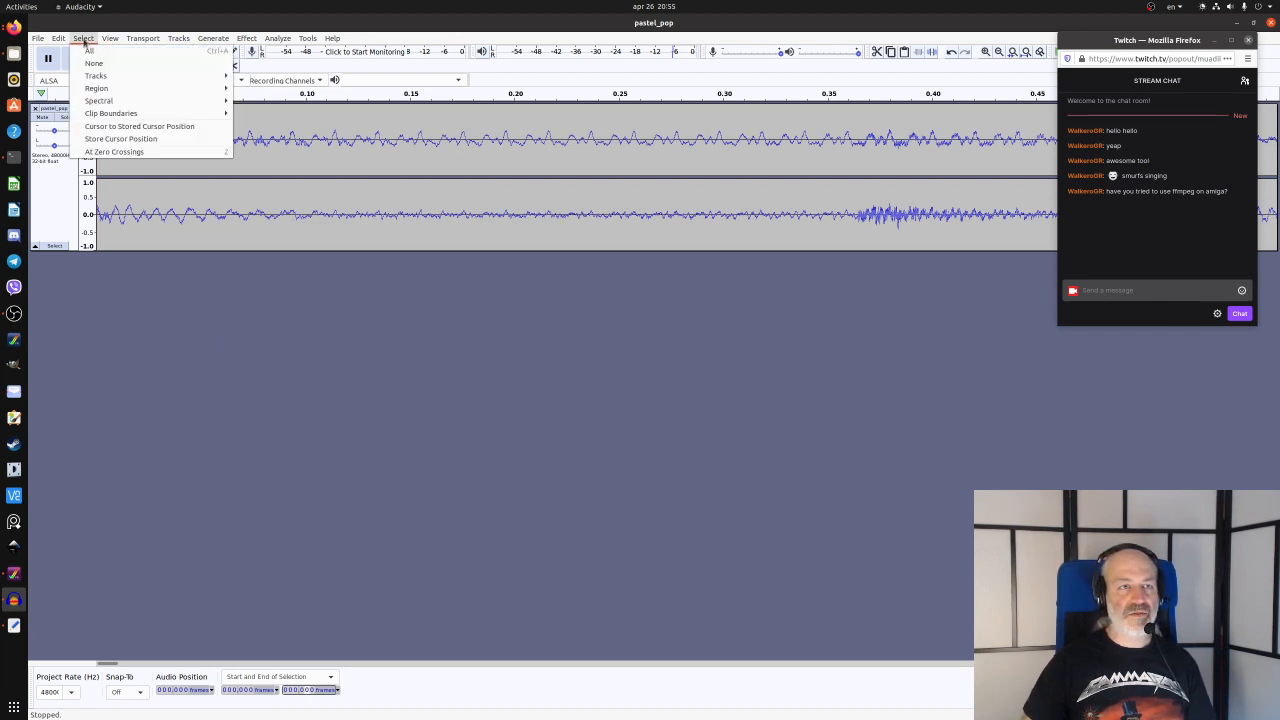
mouse_move(148, 40)
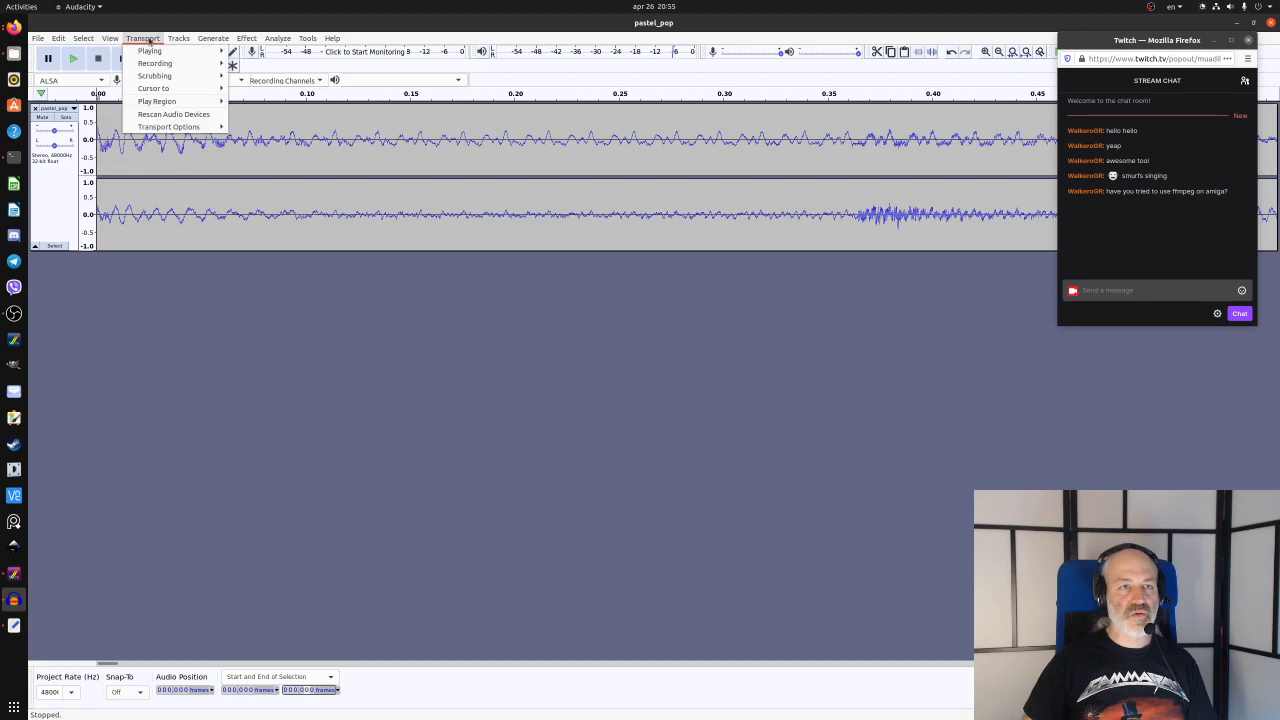
mouse_move(212, 37)
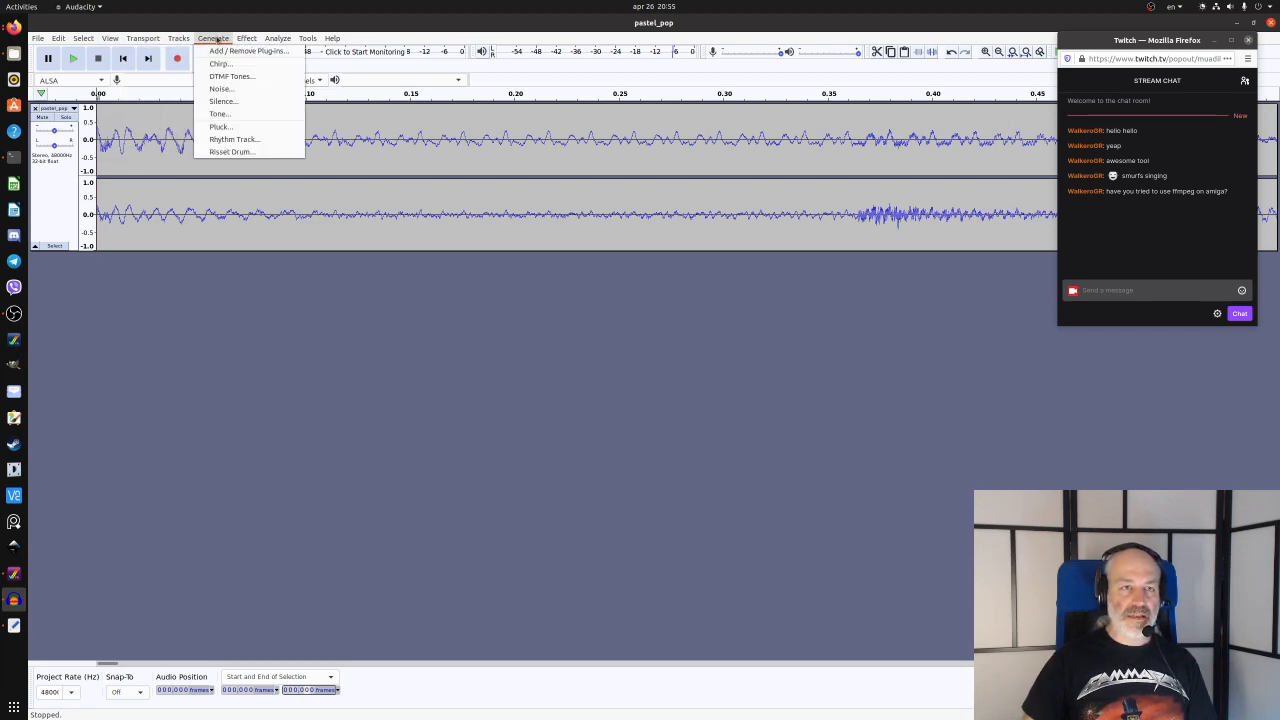
left_click(233, 103)
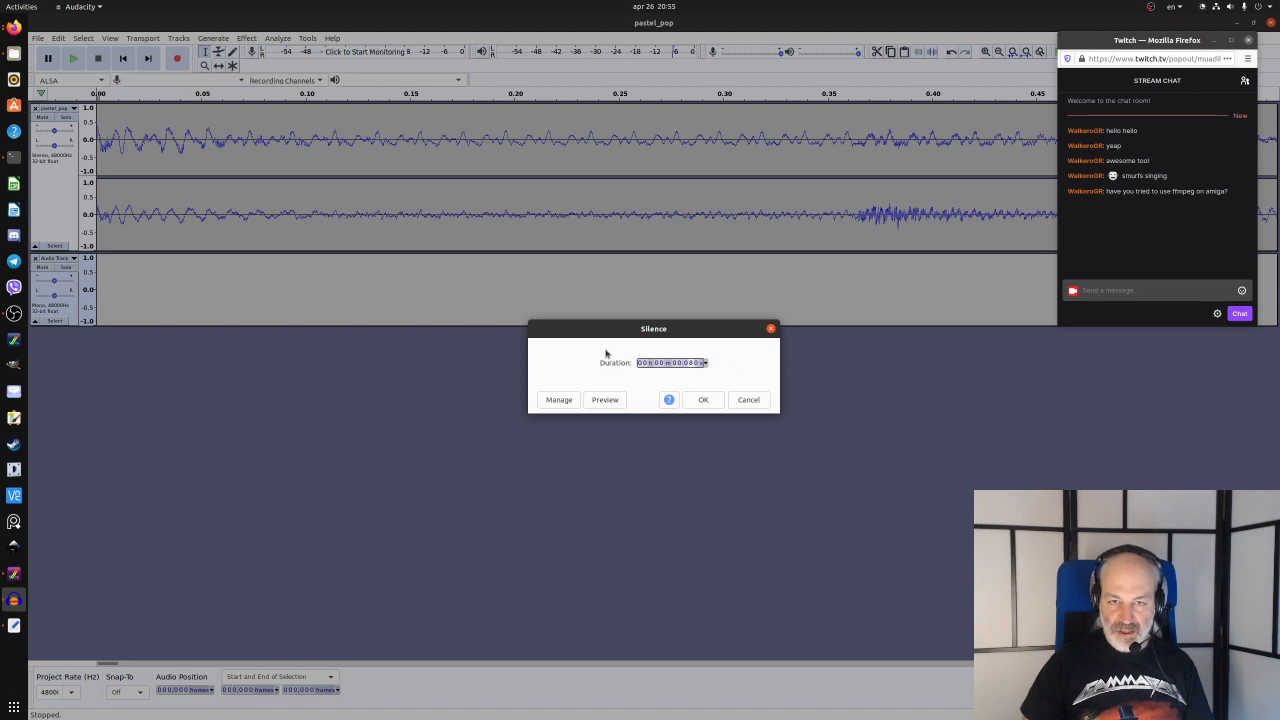
left_click(706, 364)
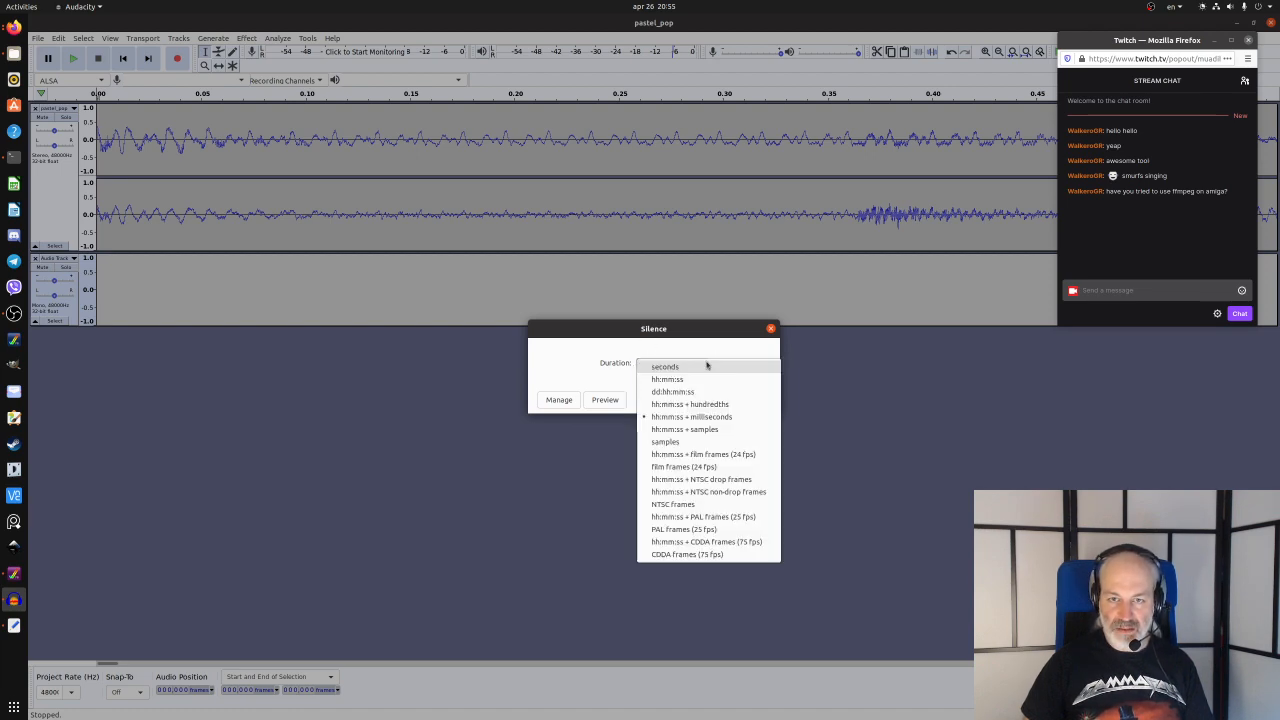
left_click(606, 367)
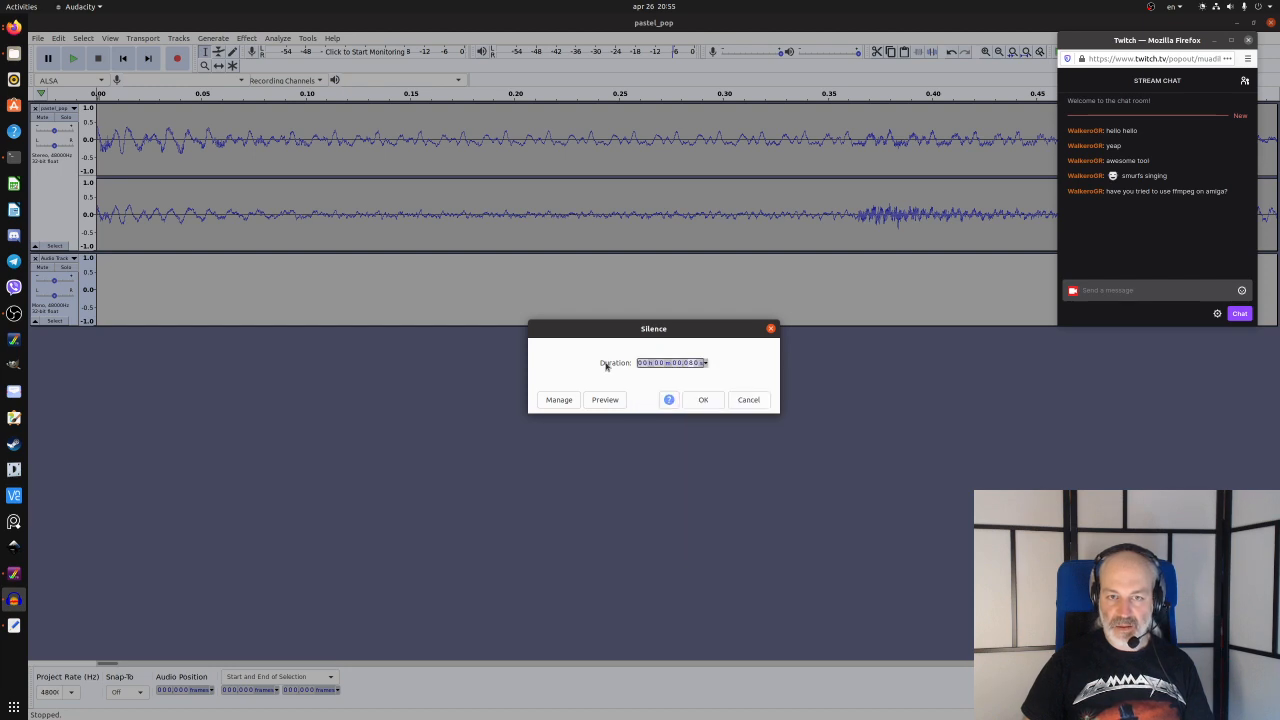
left_click(706, 364)
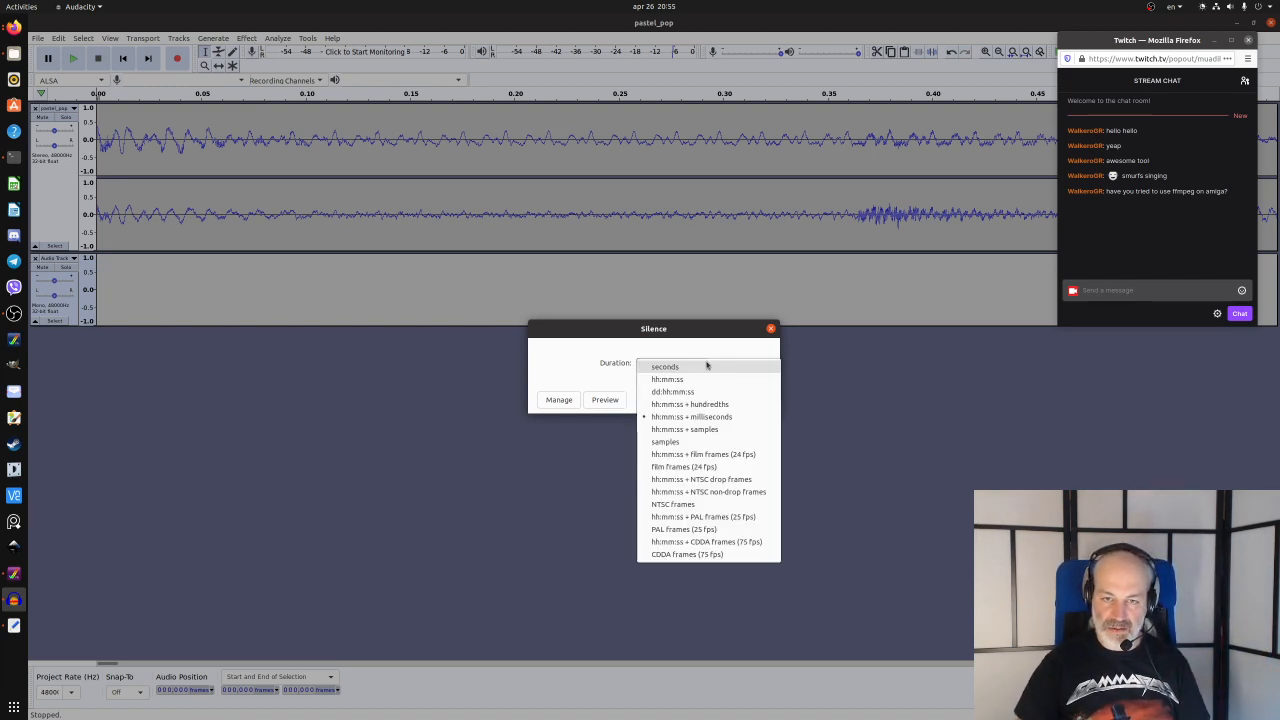
left_click(729, 531)
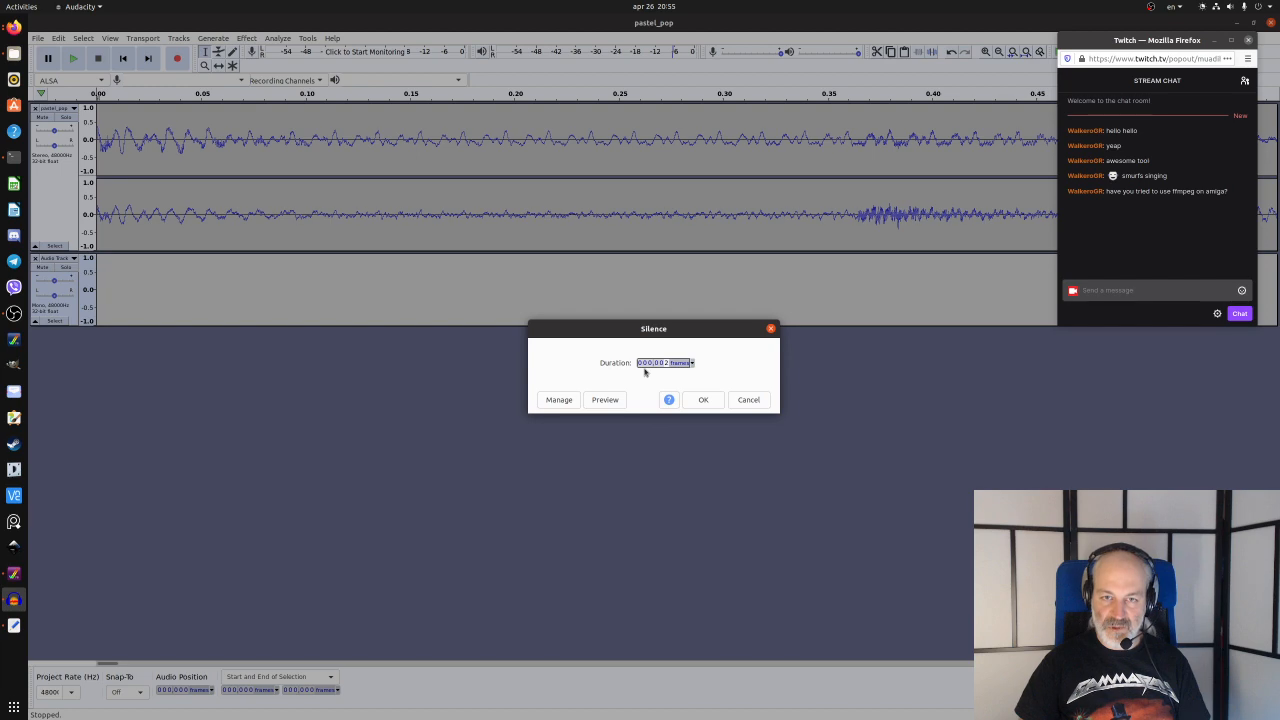
left_click(704, 400)
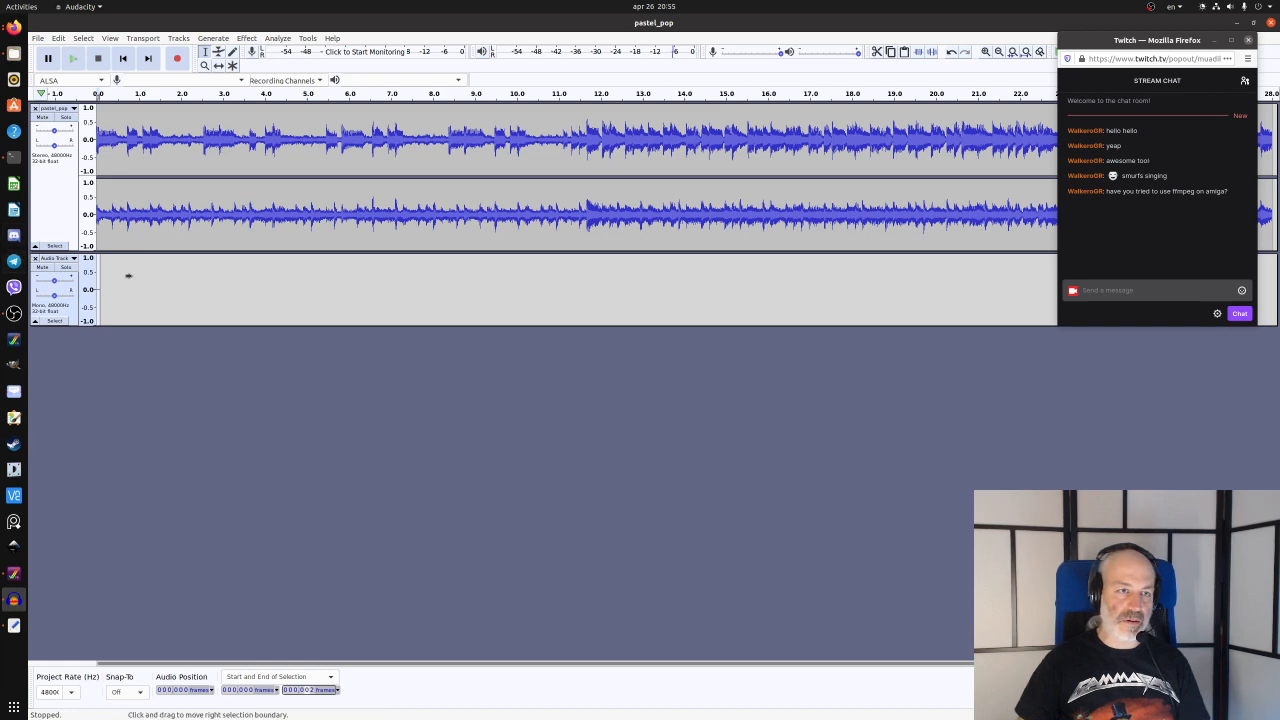
left_click(35, 258)
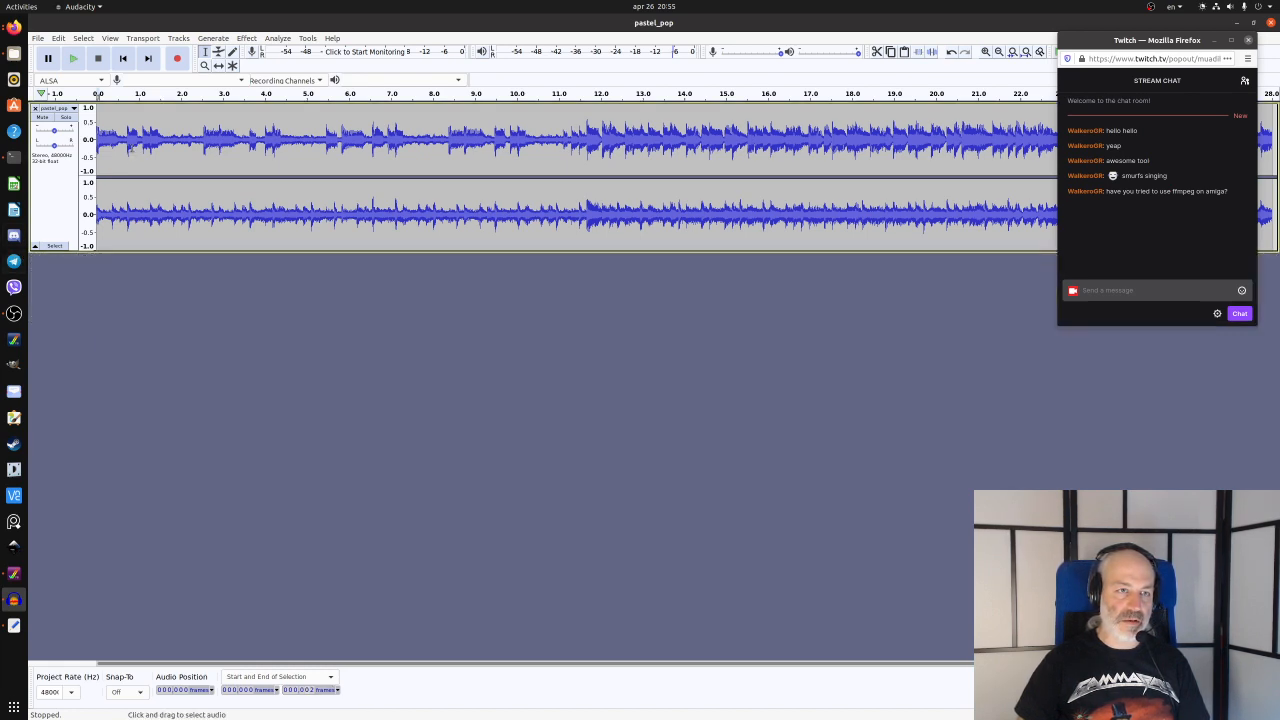
- Set both the selection start and selection end of the pastel_pop track to frame 0
left_click(107, 165)
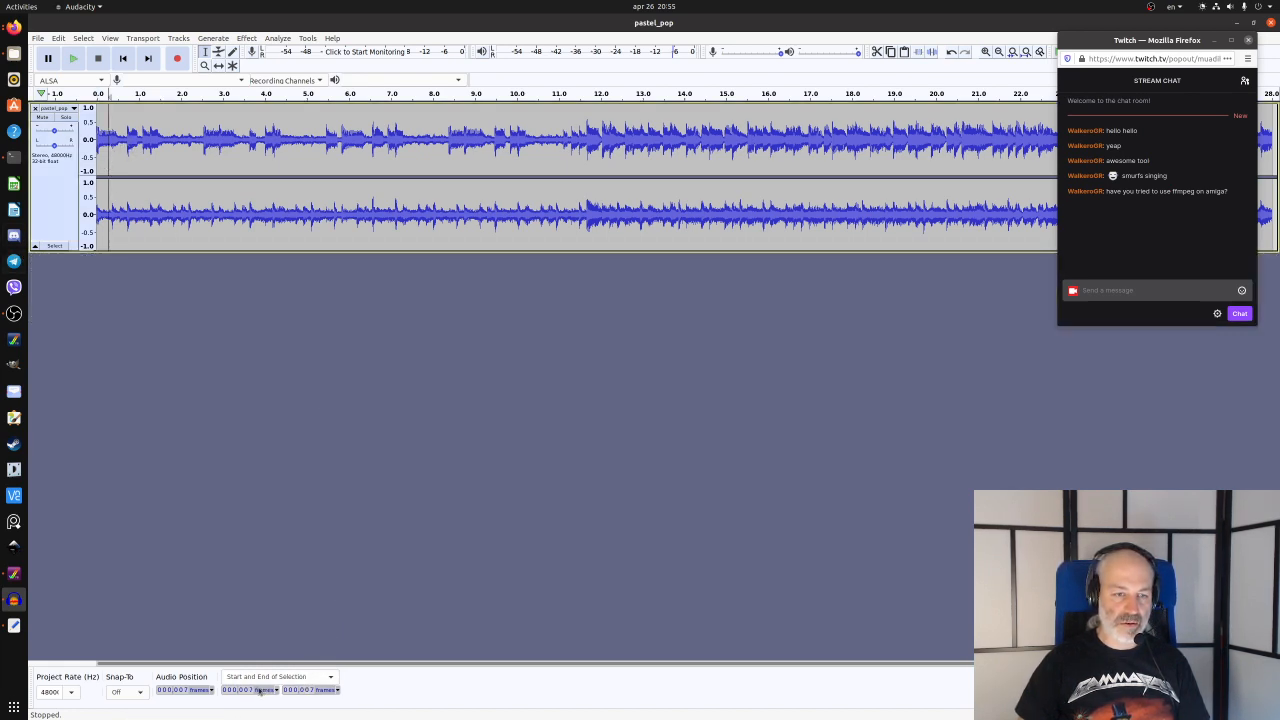
type("0")
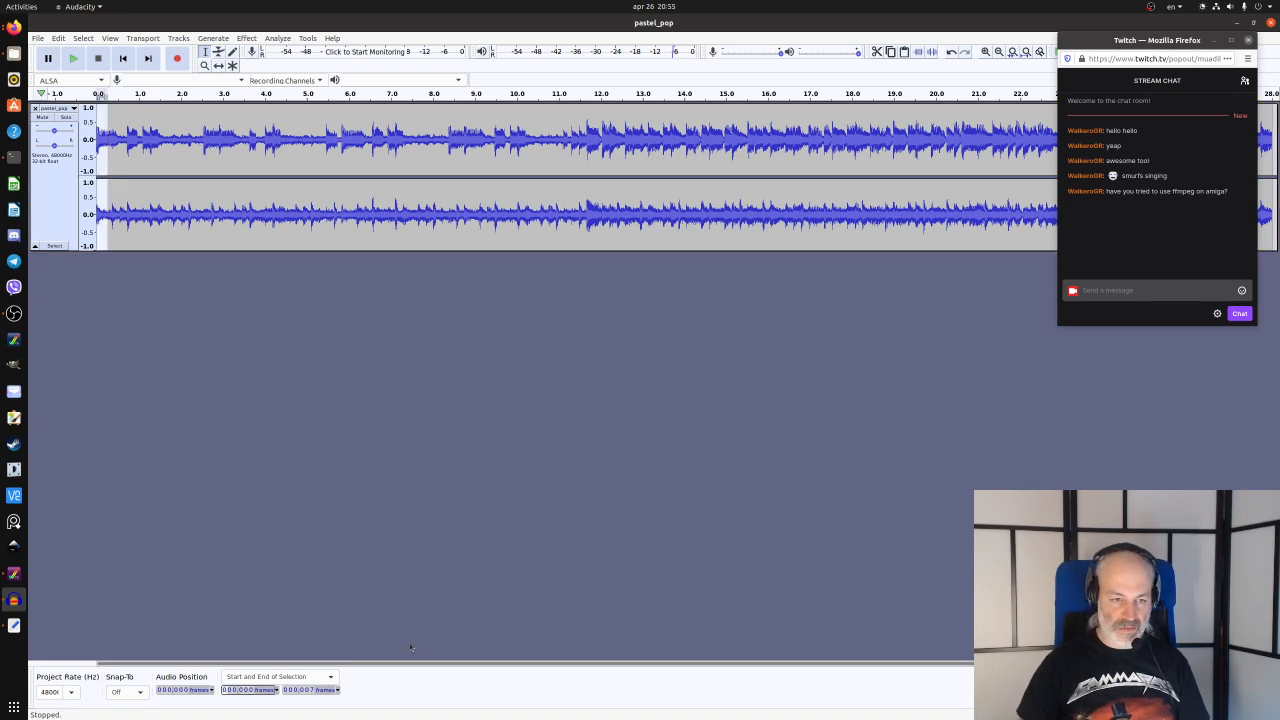
left_click(322, 691)
type("0")
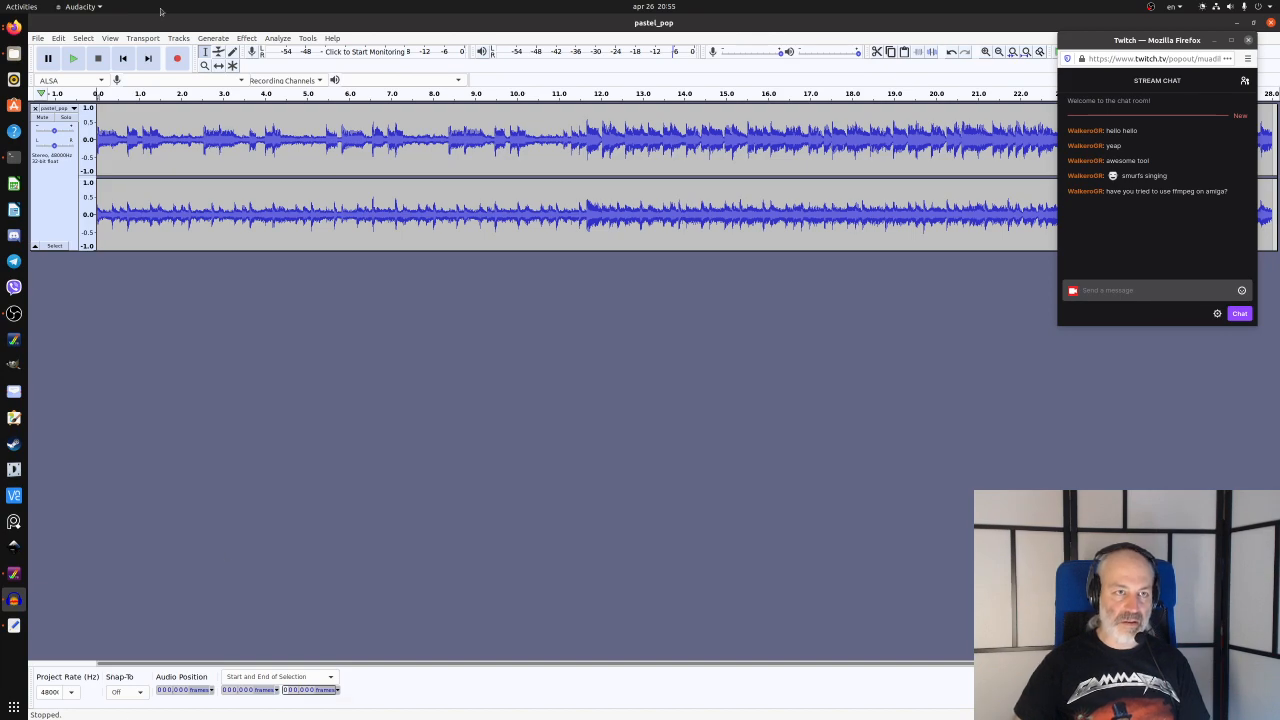
- Try generating a 2-frame silence at the start of the pastel_pop track, with its duration in PAL frames (25 fps)
left_click(213, 38)
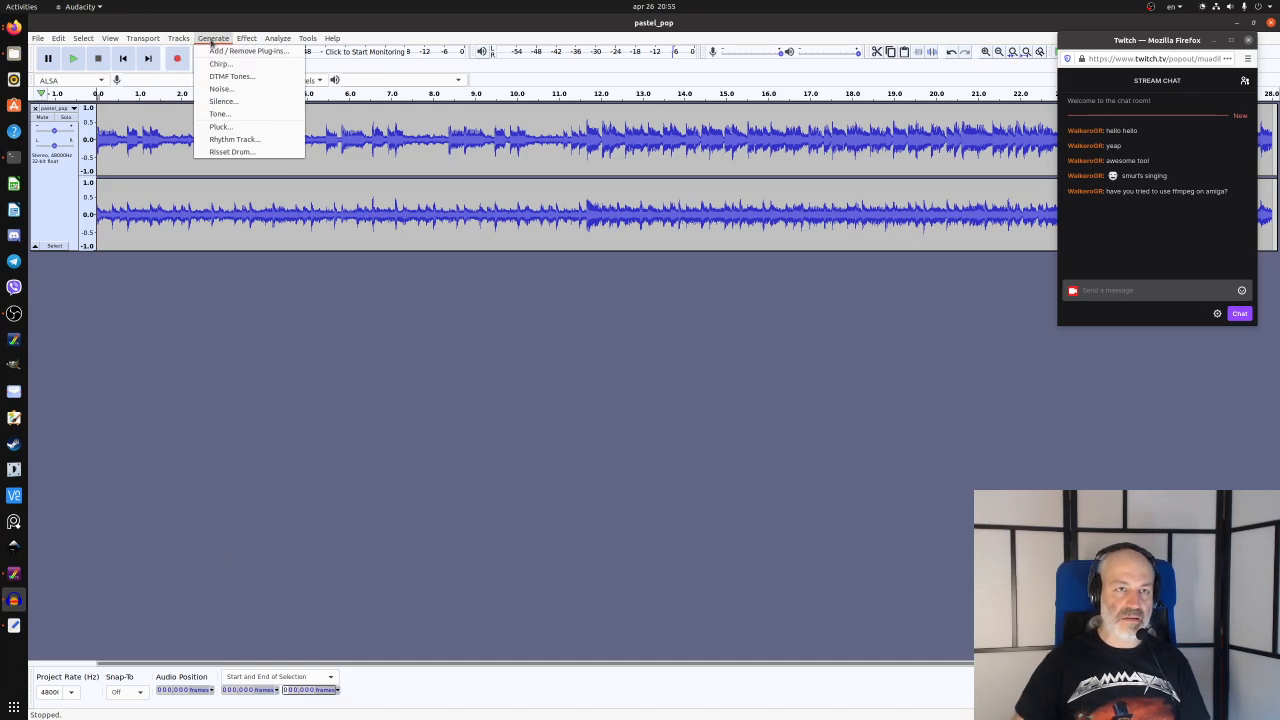
left_click(232, 101)
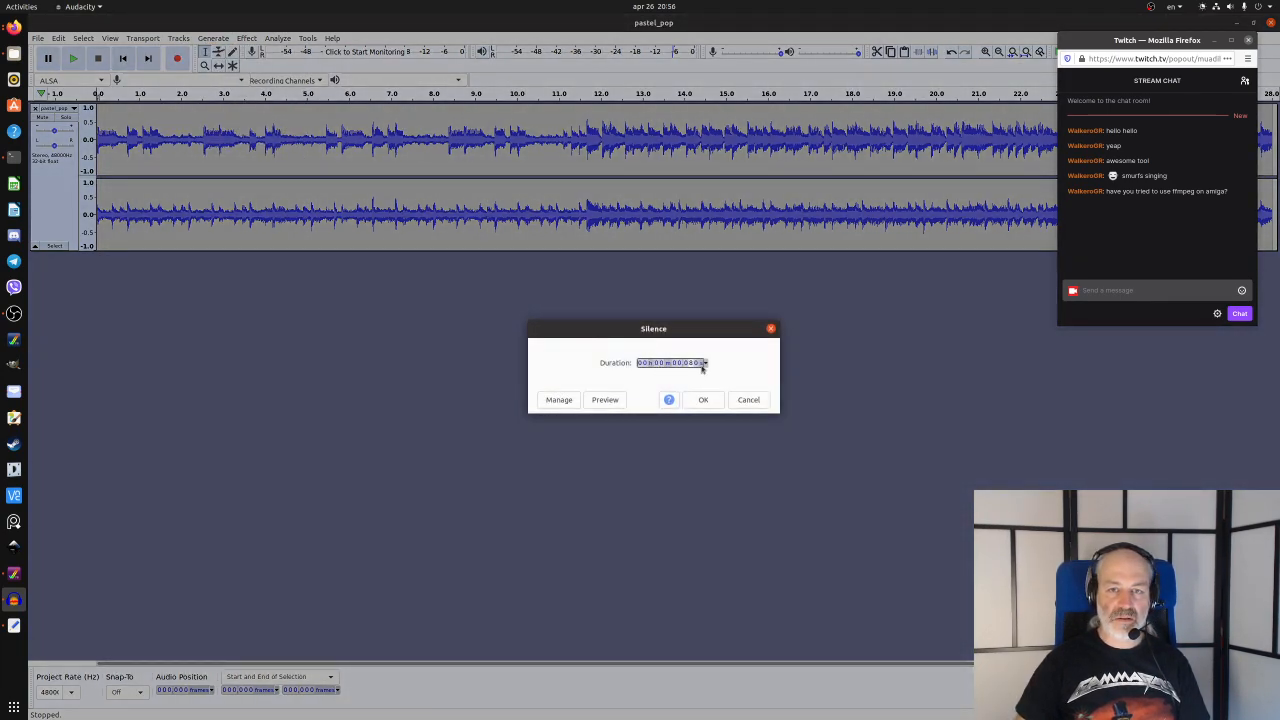
left_click(704, 364)
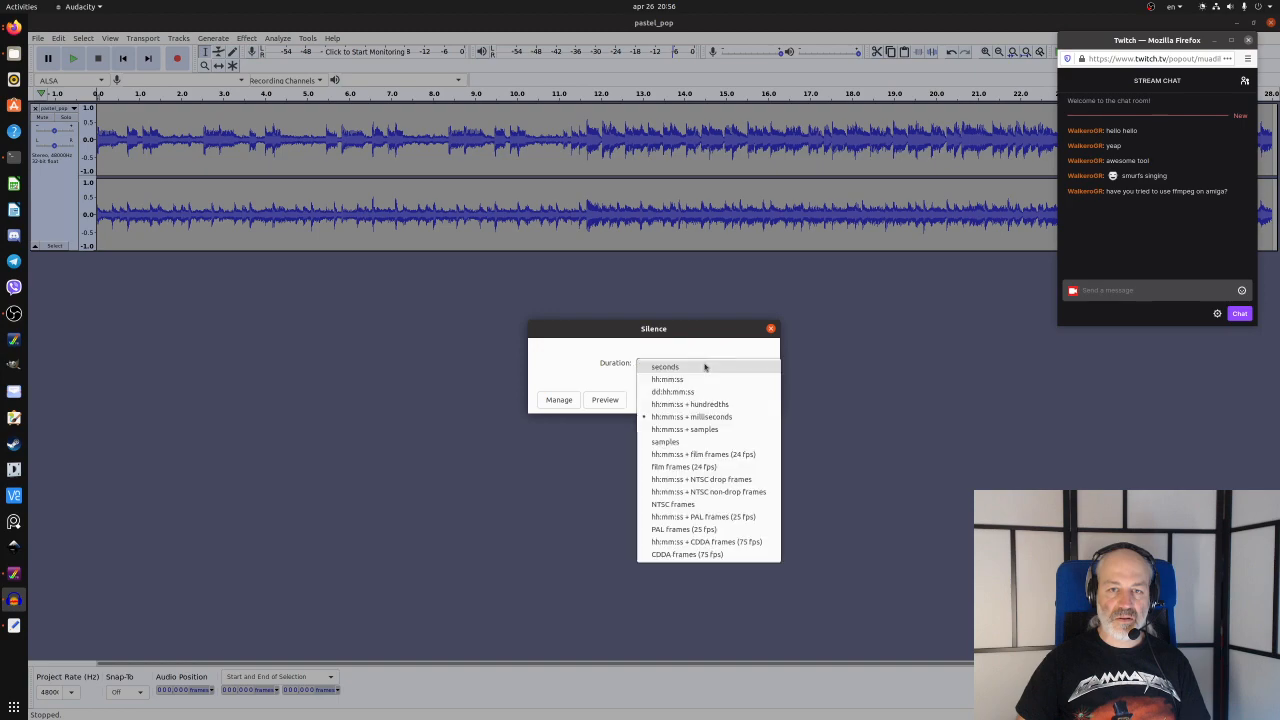
left_click(688, 528)
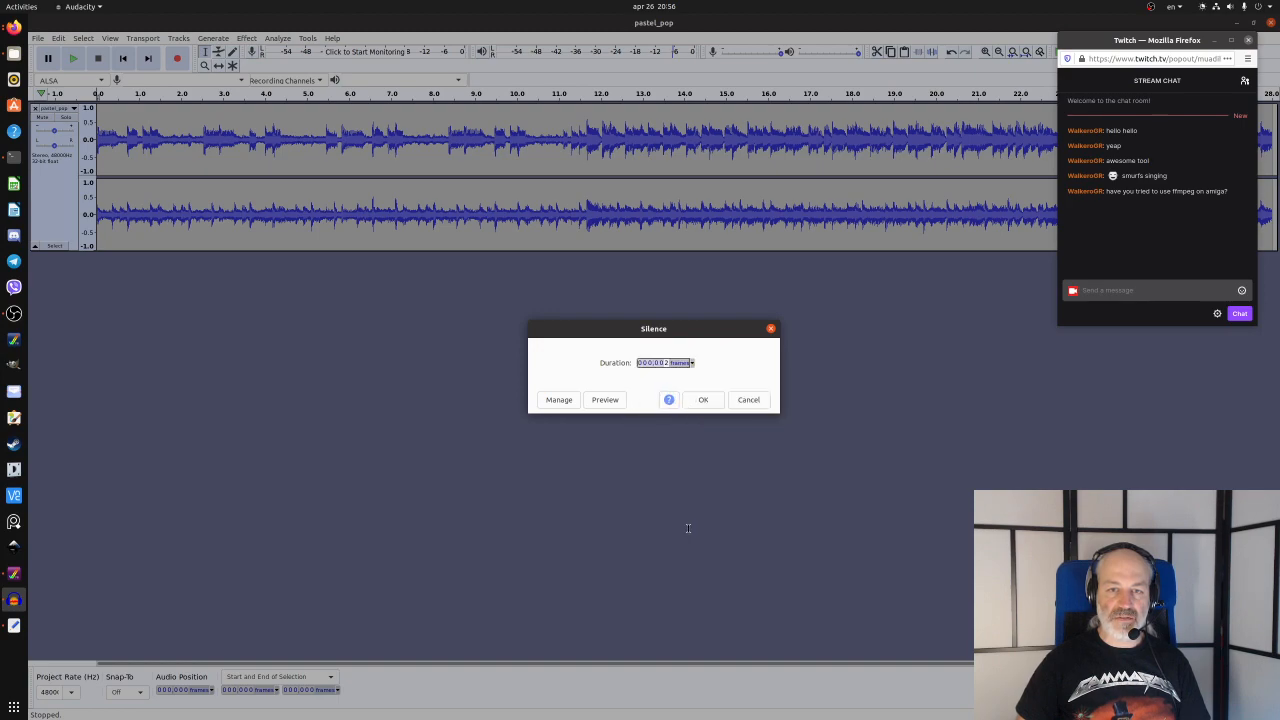
left_click(704, 400)
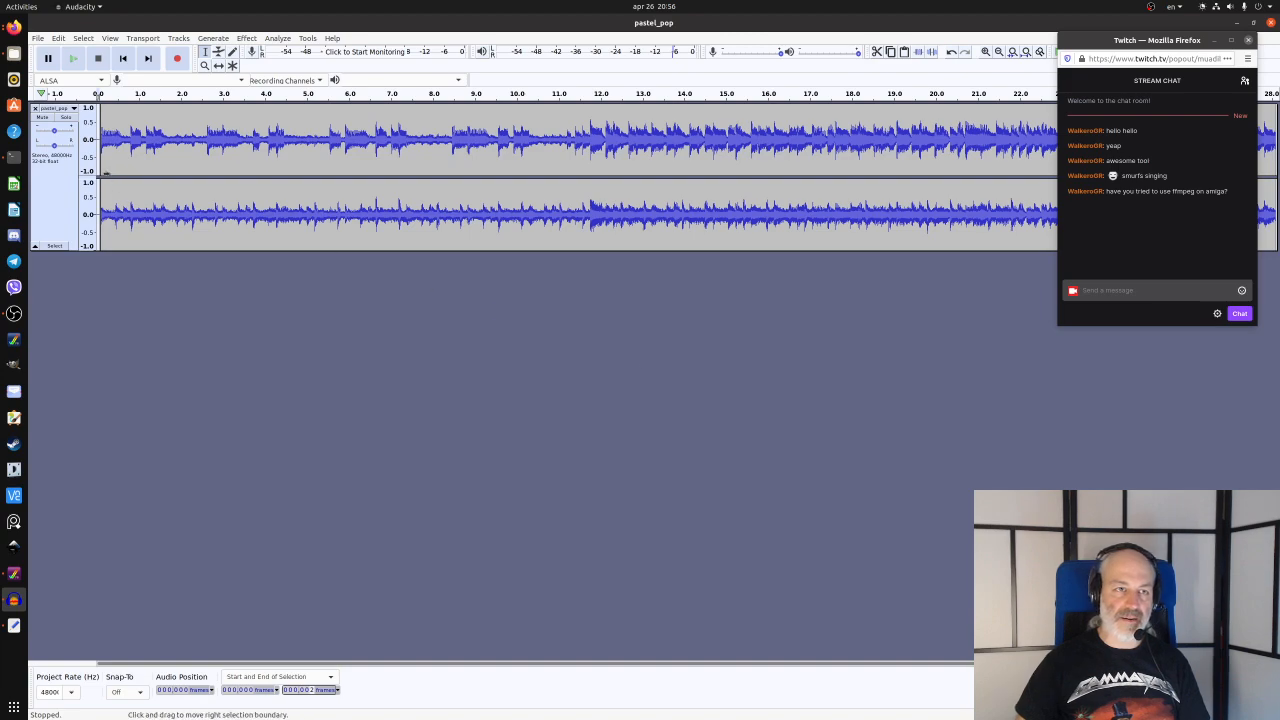
- Examine the join between the inserted silence and the music up close, then view the wider waveform again
scroll(101, 170, "up", 7, "ctrl")
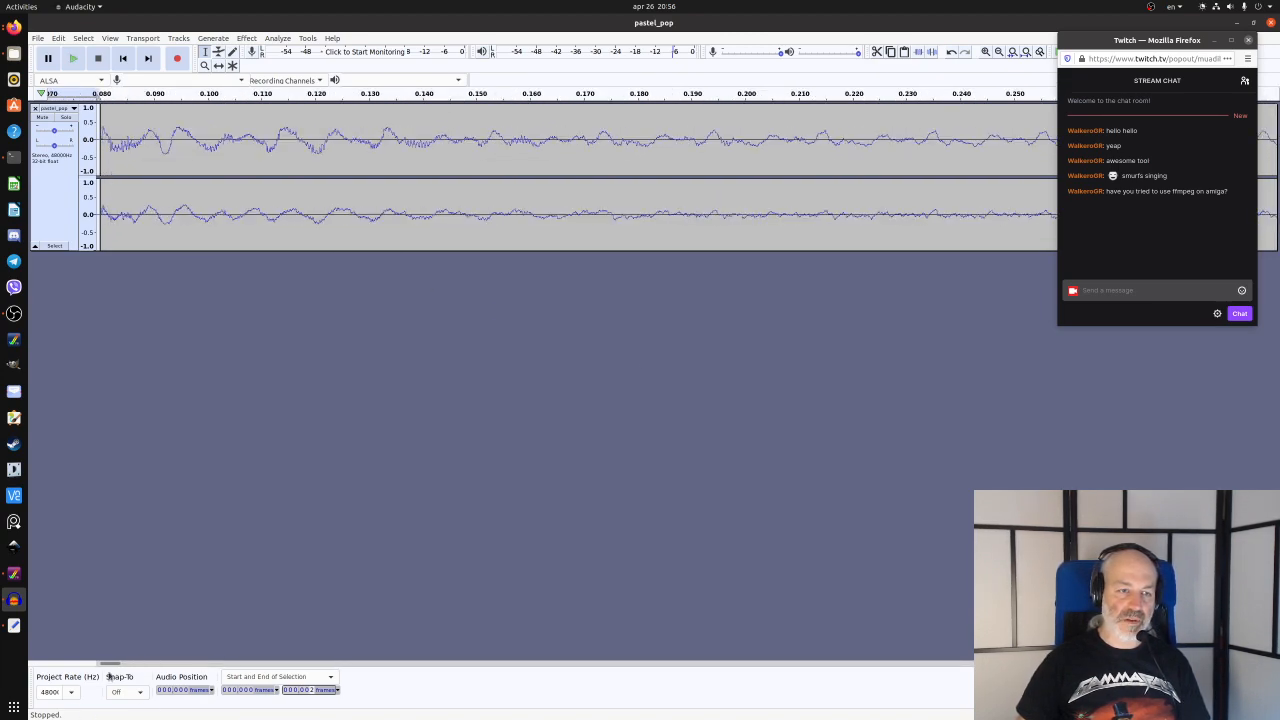
left_click_drag(110, 664, 101, 665)
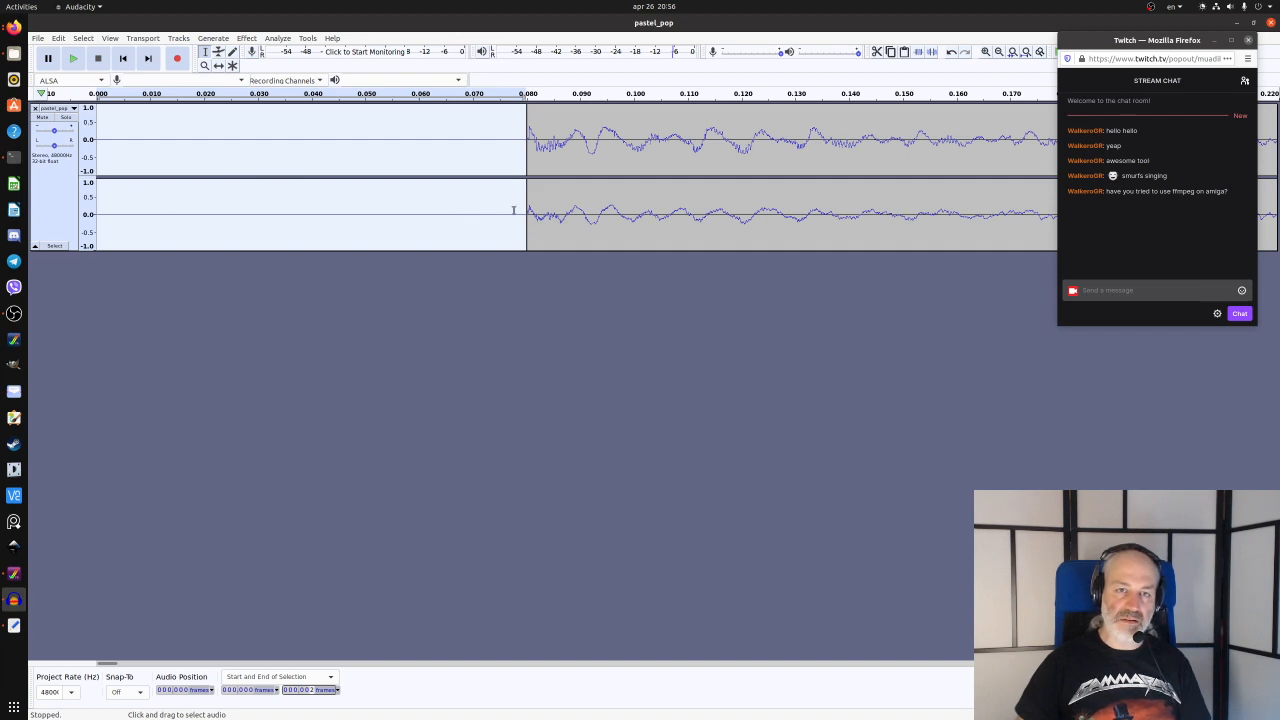
scroll(513, 210, "up", 6, "ctrl")
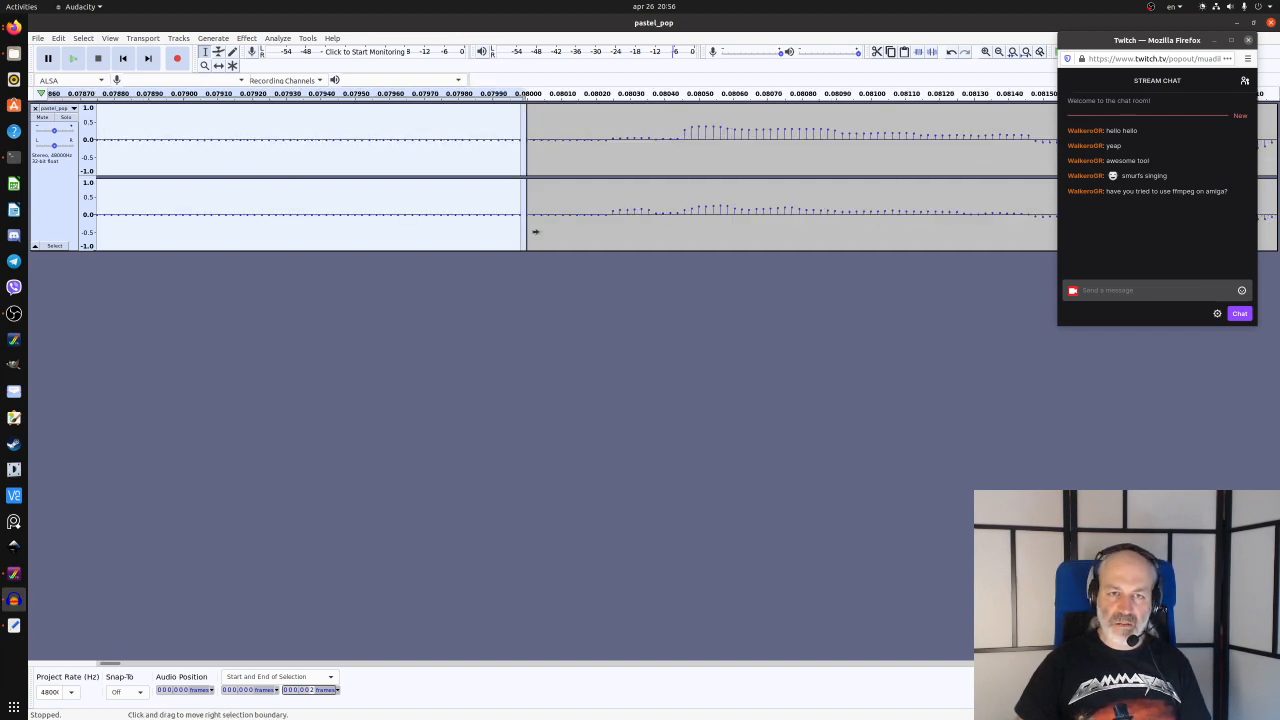
mouse_move(535, 231)
left_mouse_down()
mouse_move(503, 223)
mouse_move(545, 233)
left_mouse_up()
scroll(503, 223, "up", 2, "ctrl")
scroll(520, 225, "down", 9, "ctrl")
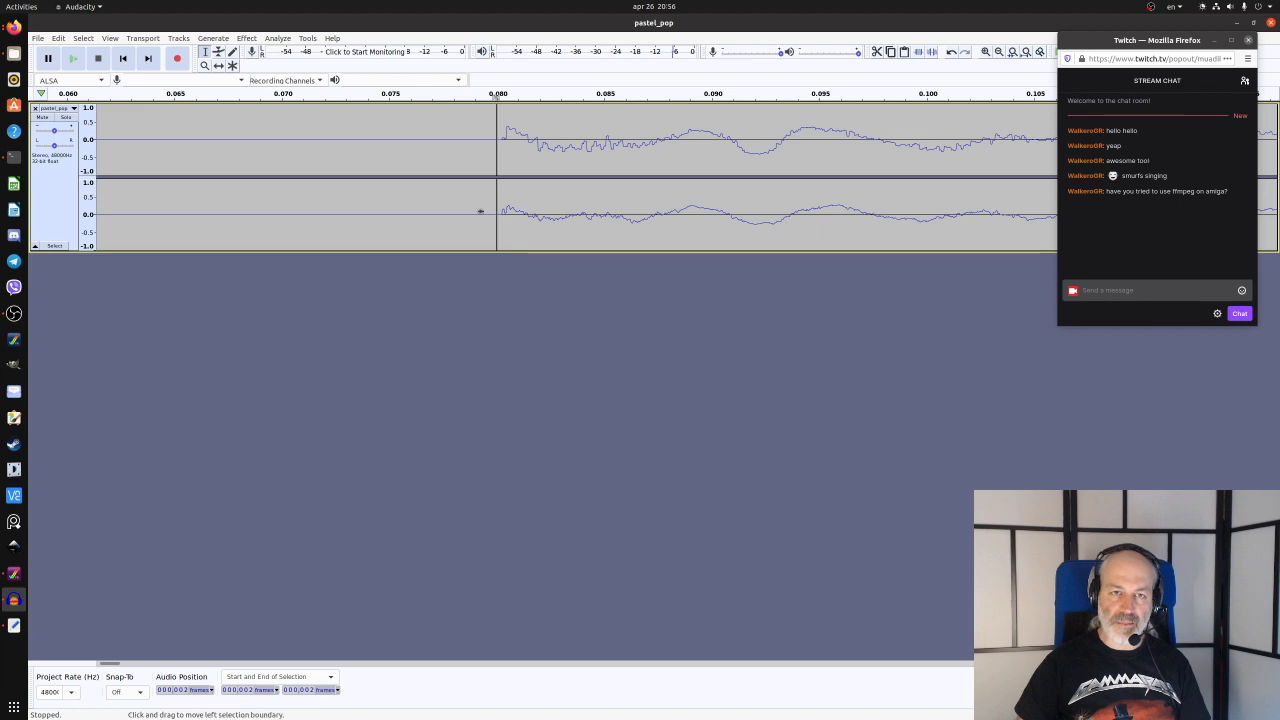
scroll(423, 204, "down", 5, "ctrl")
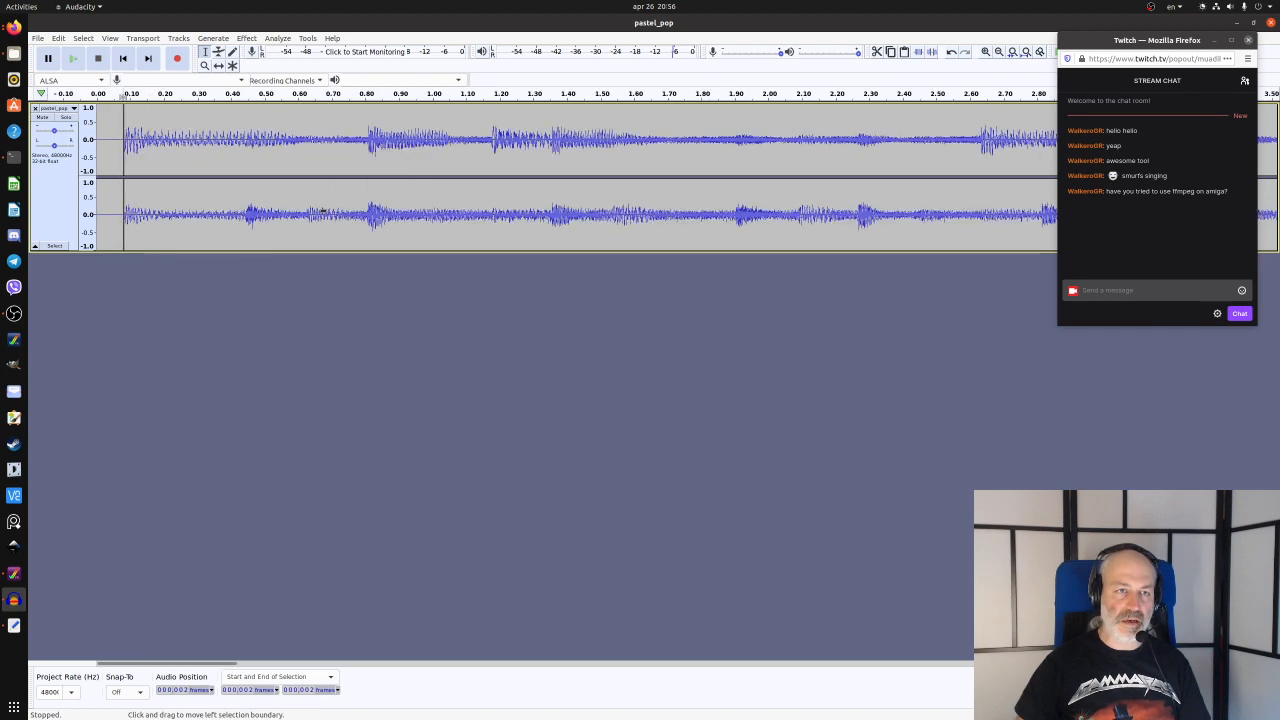
scroll(100, 150, "down", 2, "ctrl")
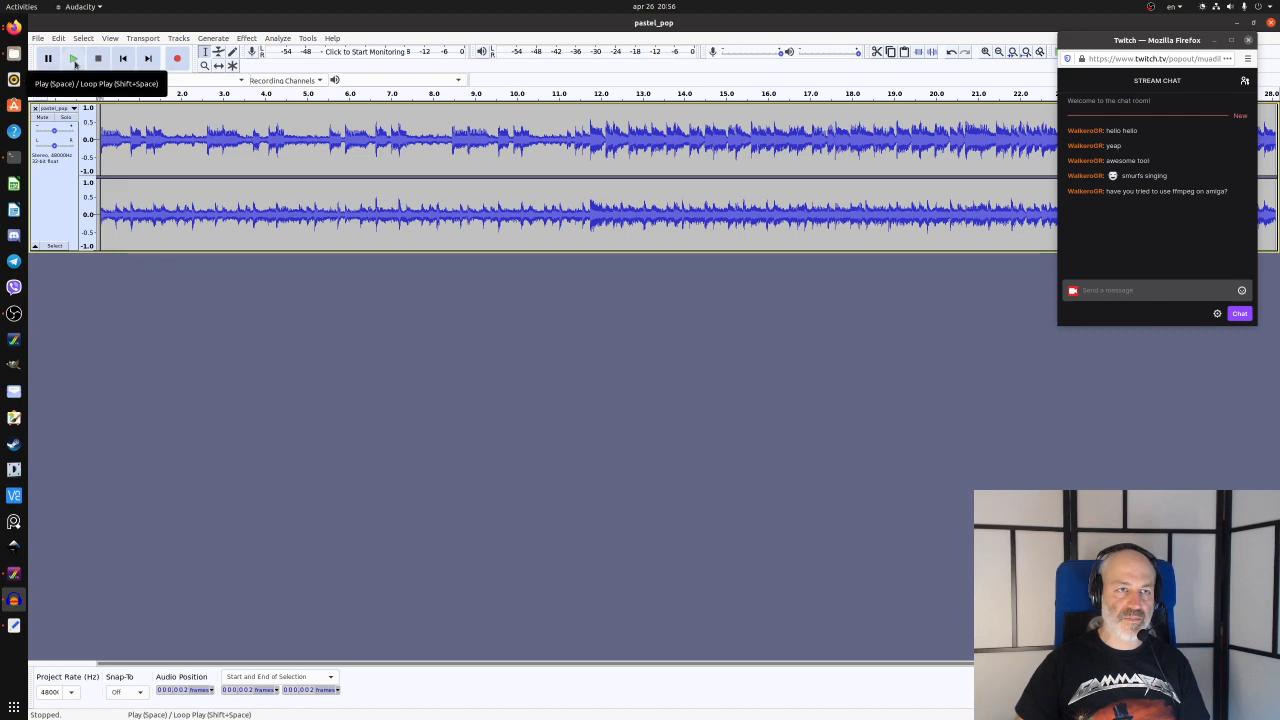
- Return the cursor to the start of the pastel_pop track and play its opening
left_click(338, 690)
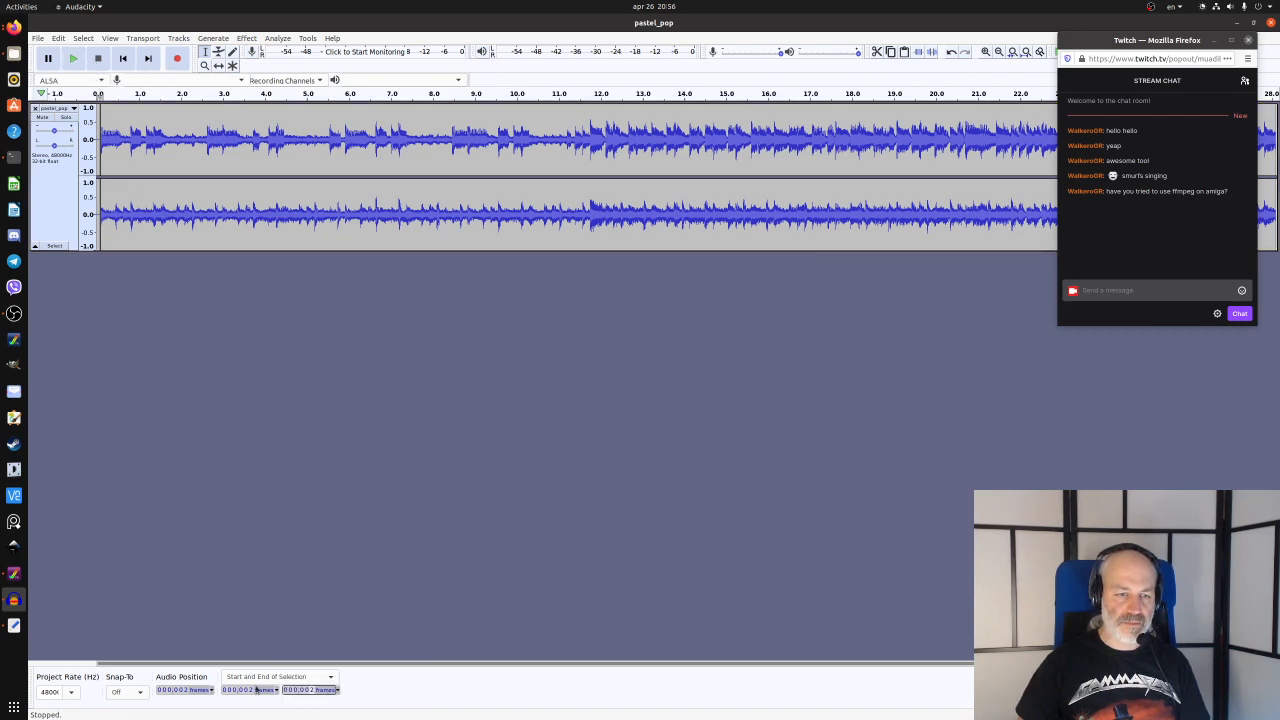
left_click(108, 150)
key("Home")
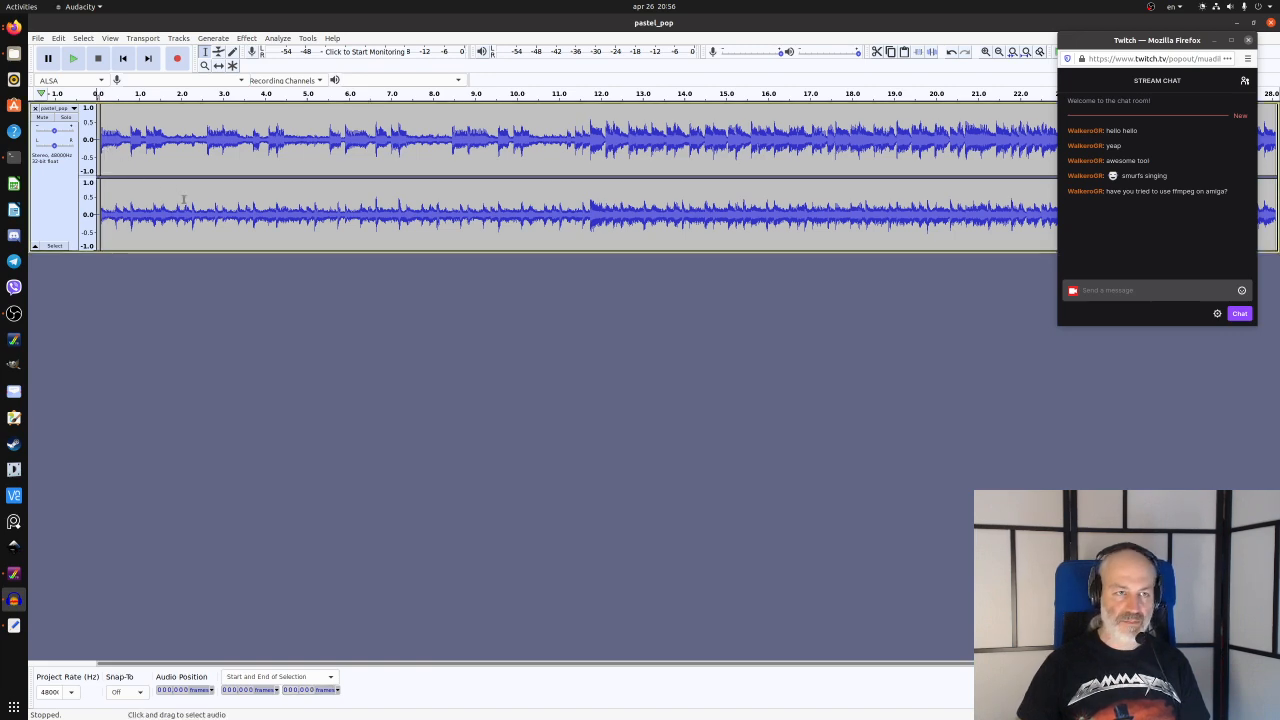
key("space")
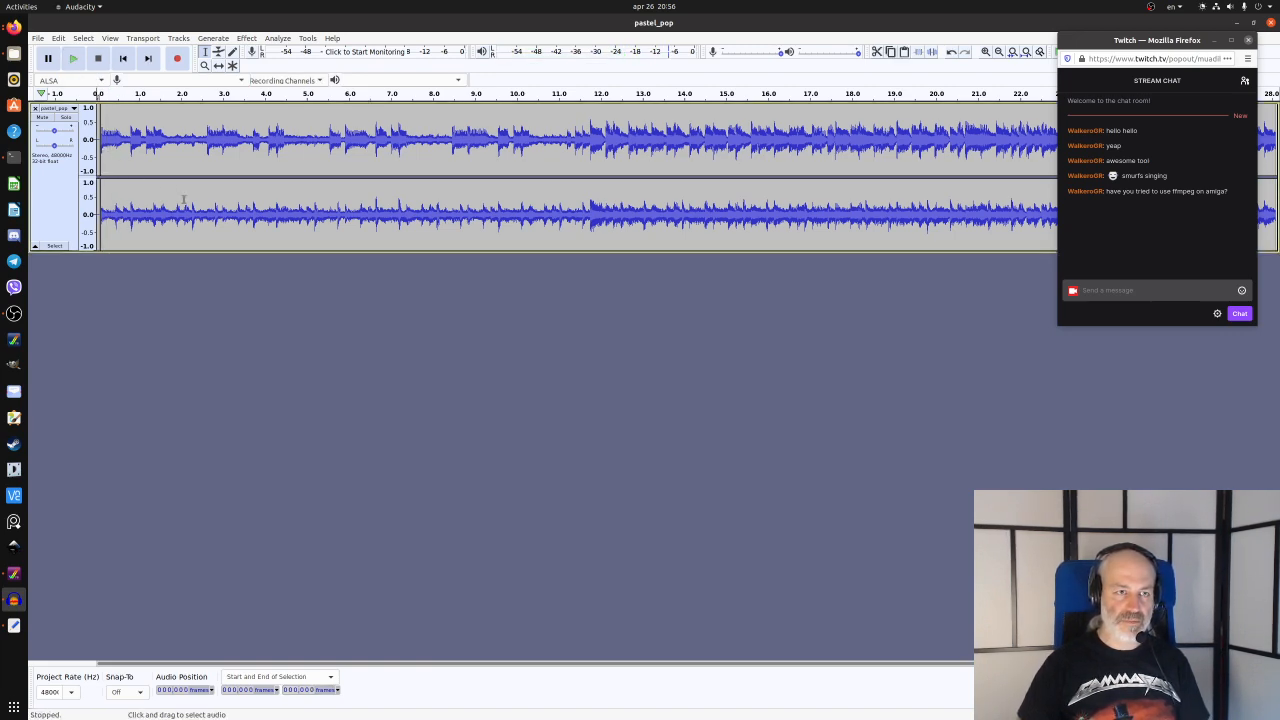
- Select the narrow gap at the clip boundary near 0.080 s and try to merge the two clips
scroll(105, 192, "up", 5, "ctrl")
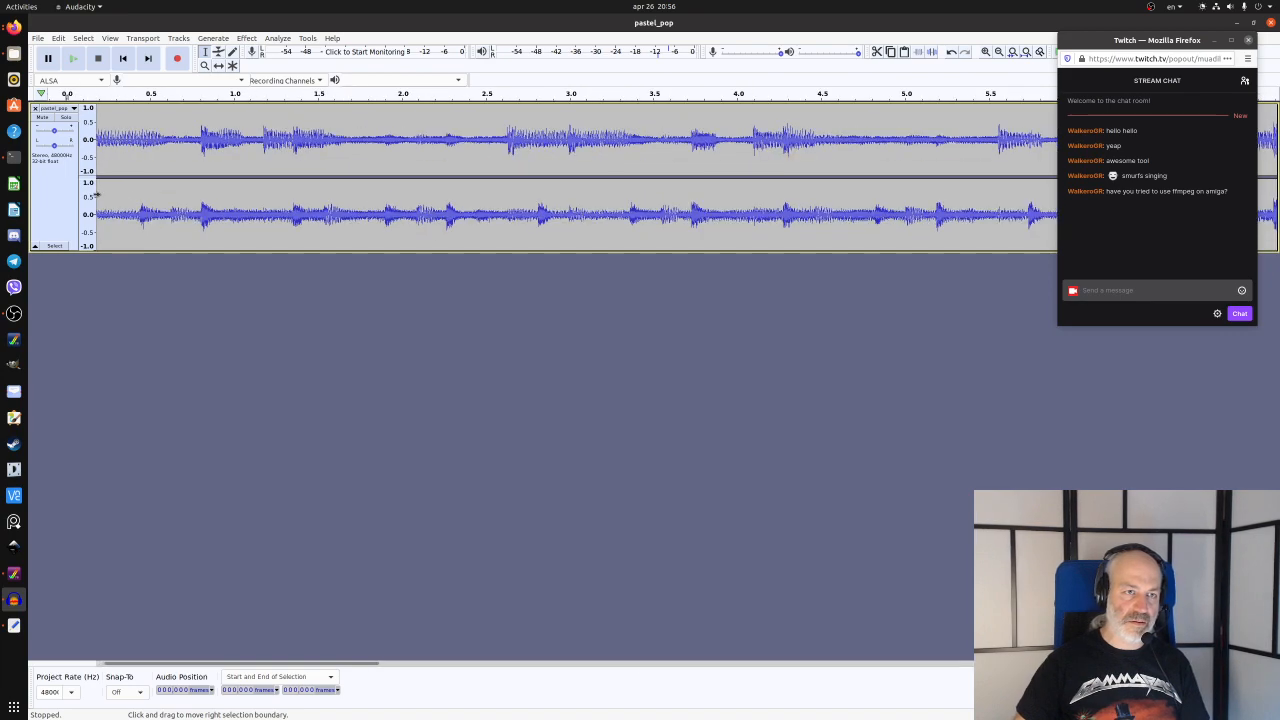
left_click_drag(135, 667, 118, 667)
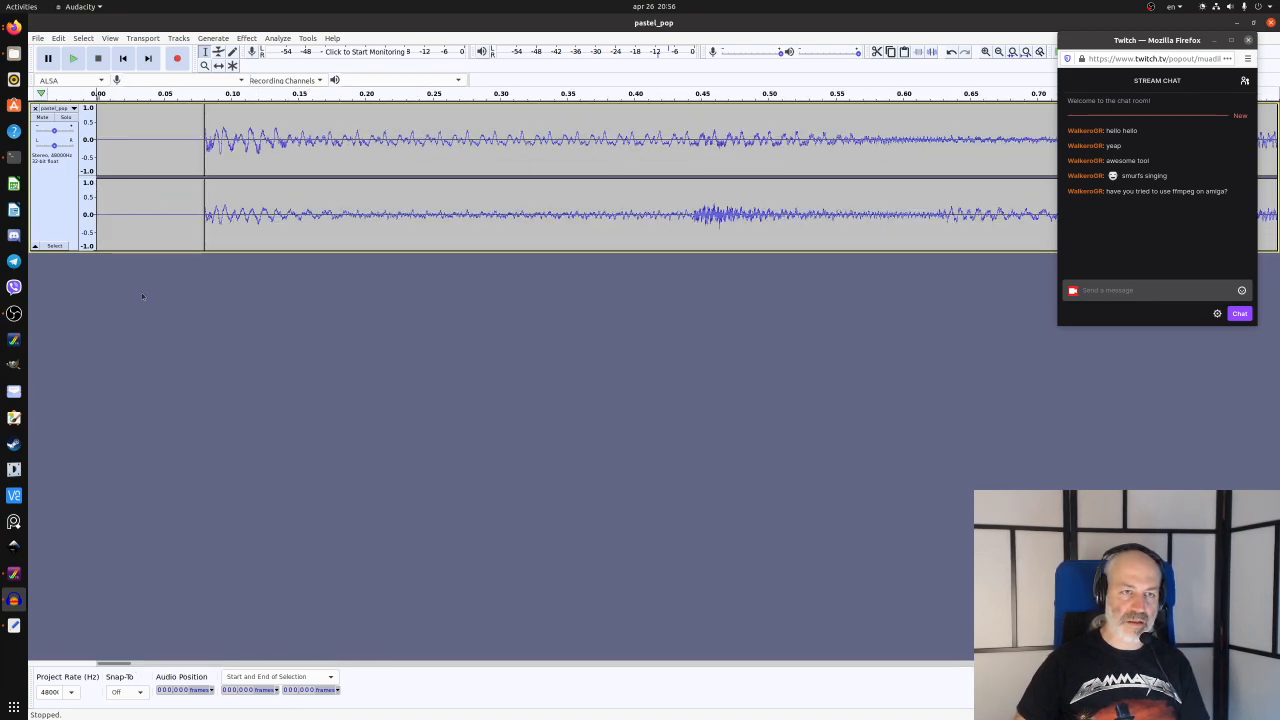
scroll(180, 166, "up", 6, "ctrl")
scroll(502, 205, "up", 3, "ctrl")
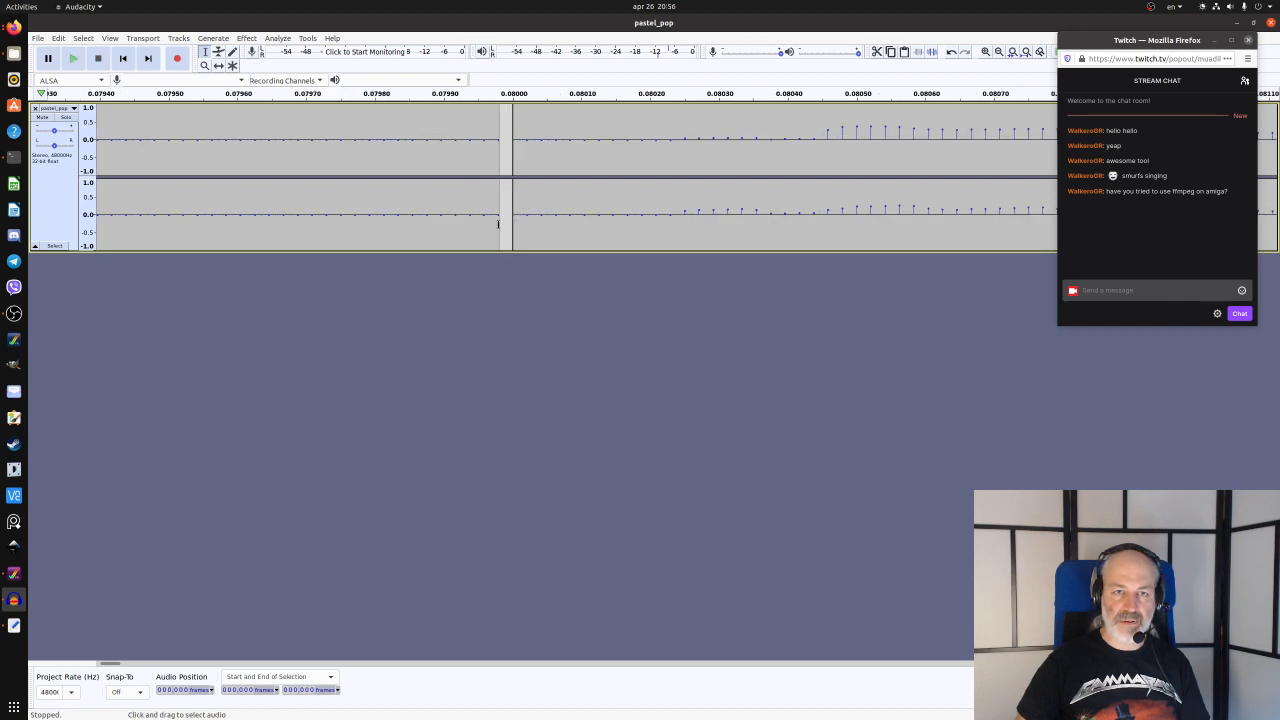
left_click_drag(498, 224, 513, 230)
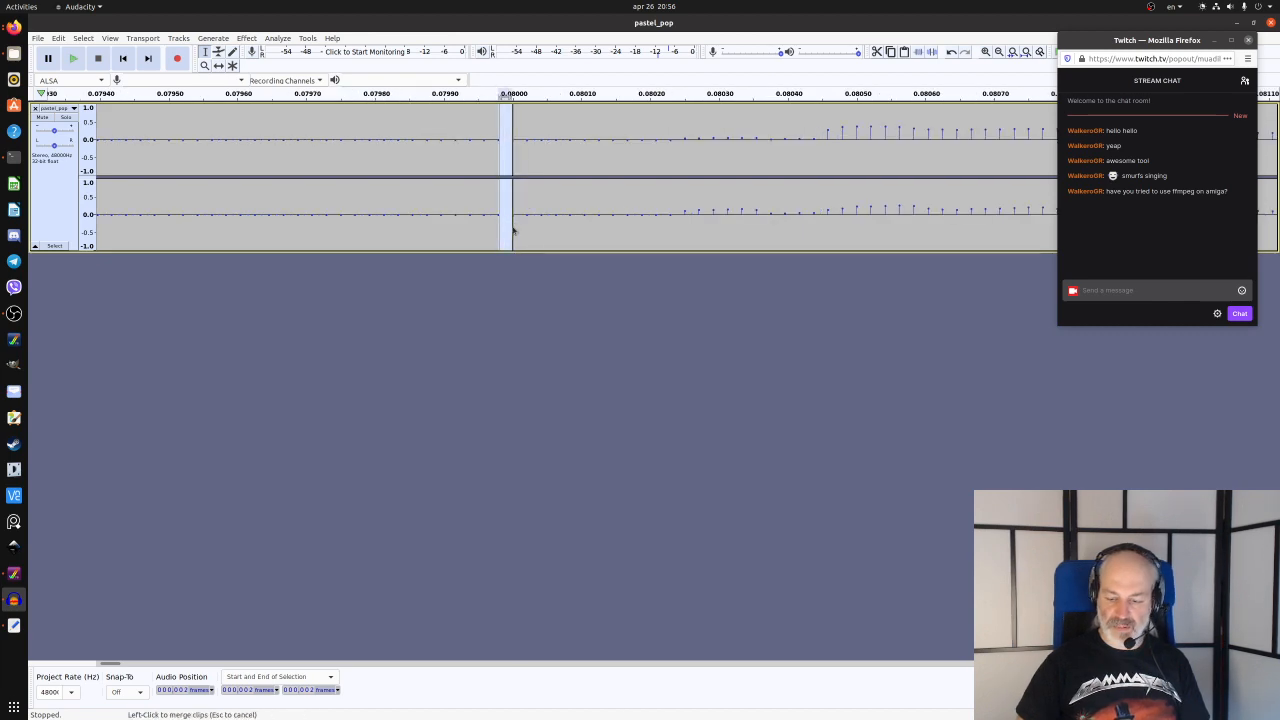
left_click(512, 229)
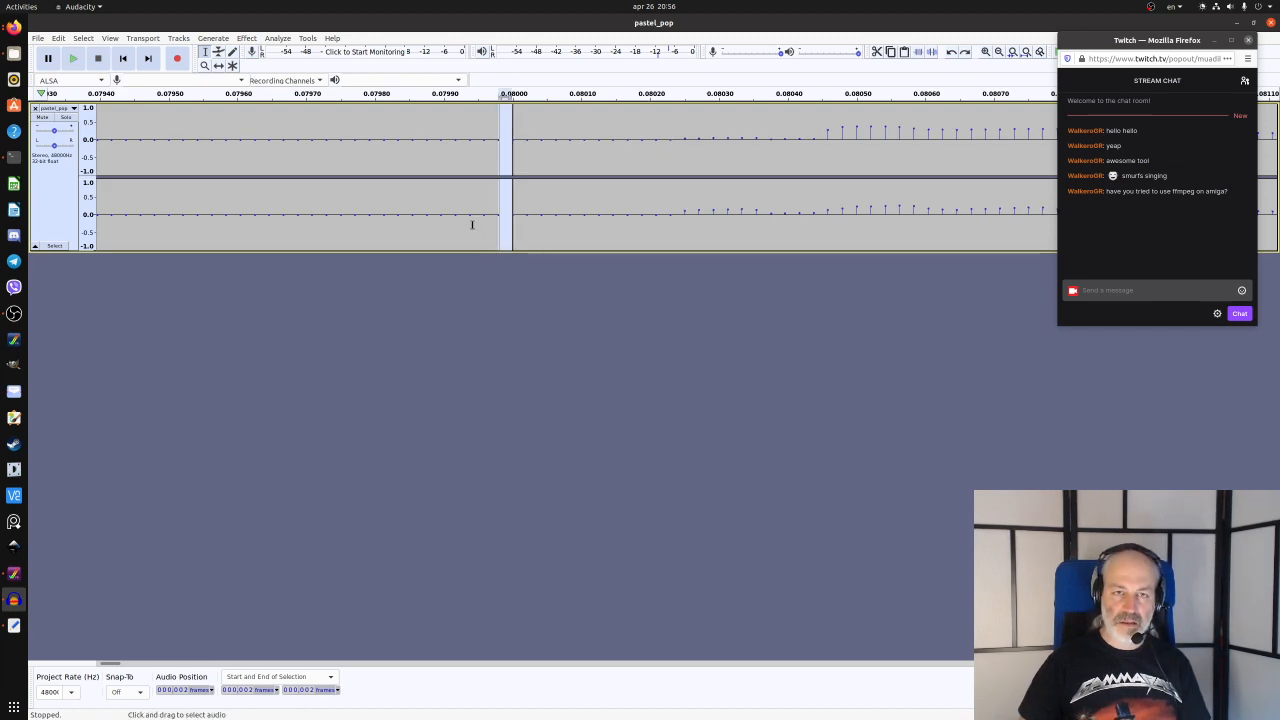
- Delete a short stretch across the clip boundary, undo the deletion, and try merging the clips at that boundary
left_click_drag(471, 224, 517, 236)
key("Delete")
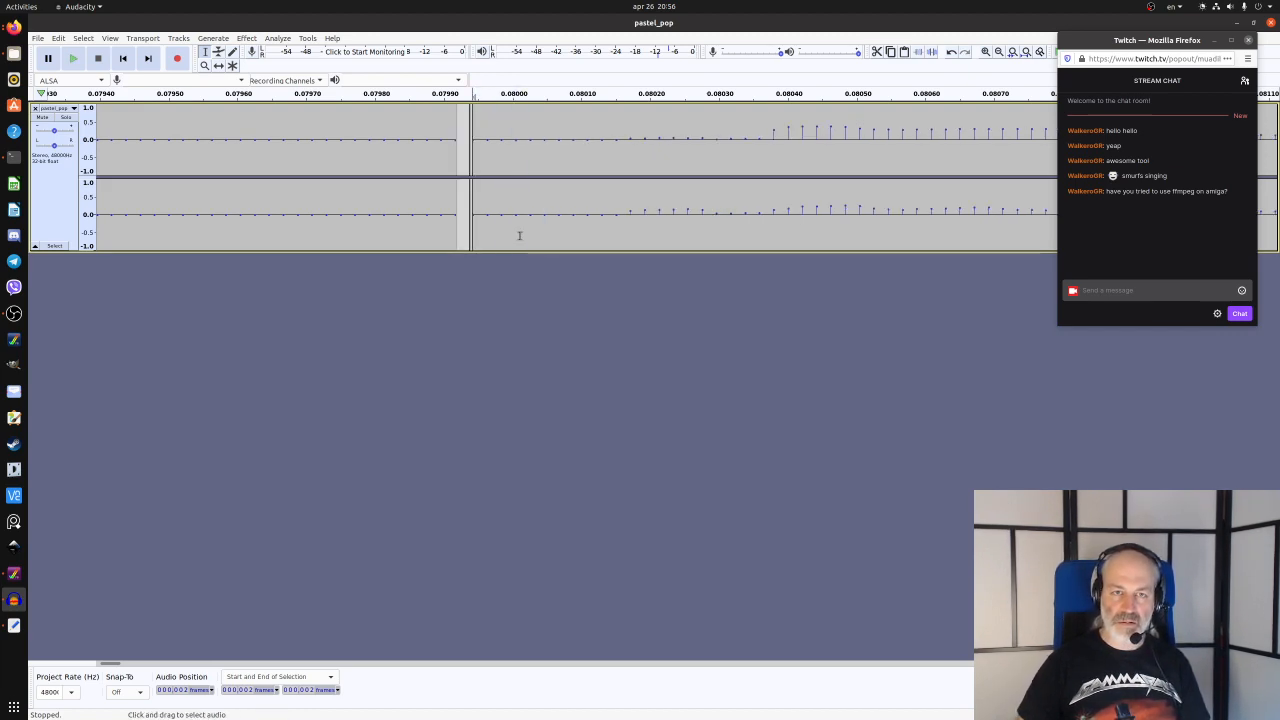
key("ctrl+z")
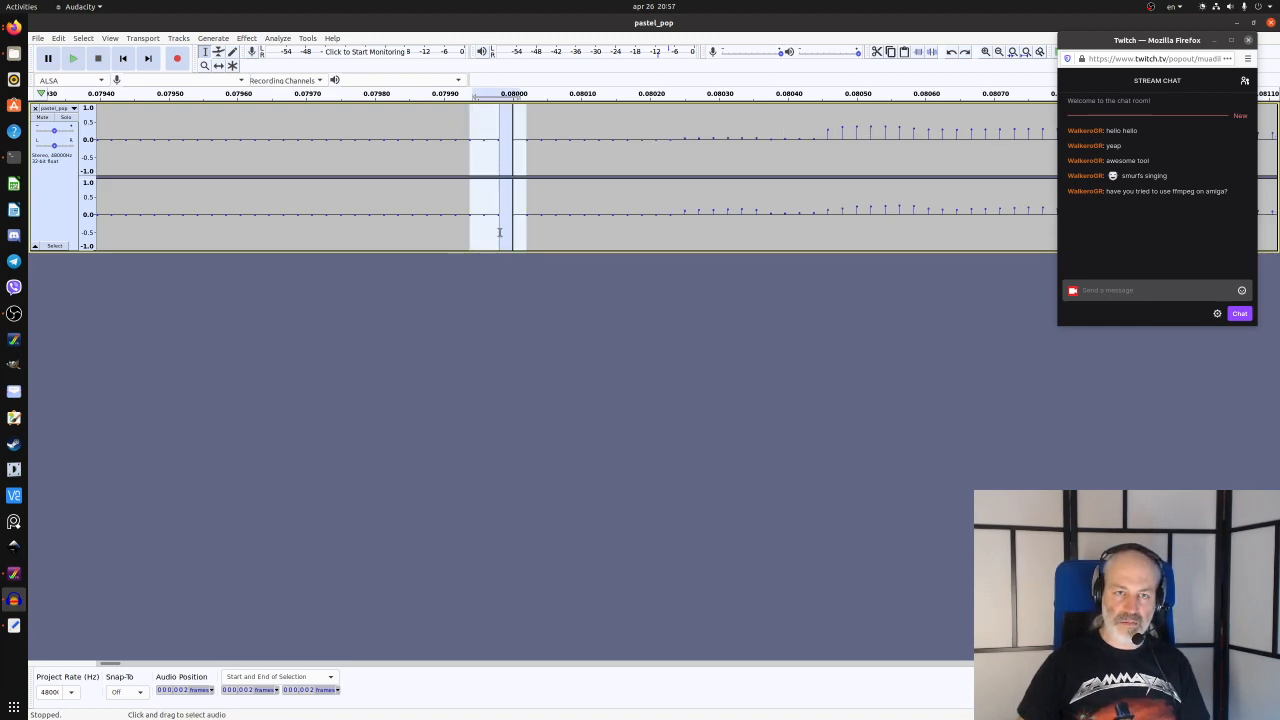
left_click(358, 149)
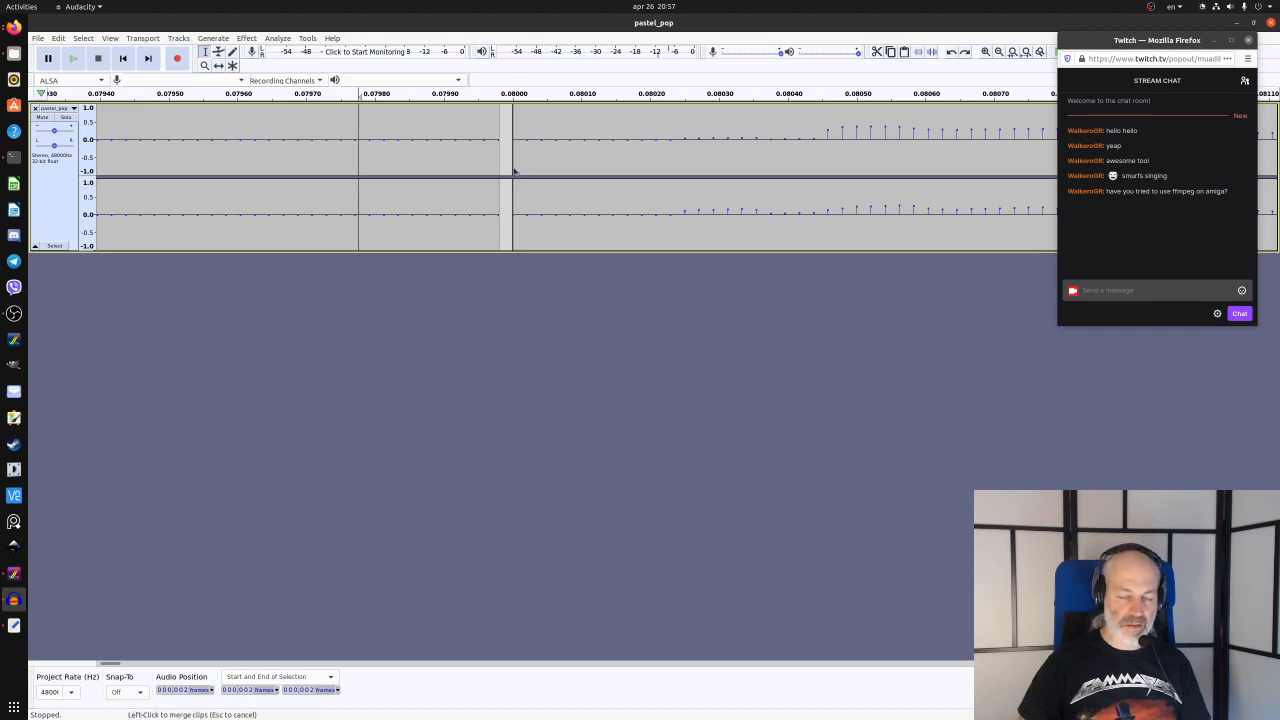
left_click(514, 172)
- Undo the inserted silence and show the beginning of the pastel_pop waveform up close at 0 seconds
scroll(458, 180, "down", 5, "ctrl")
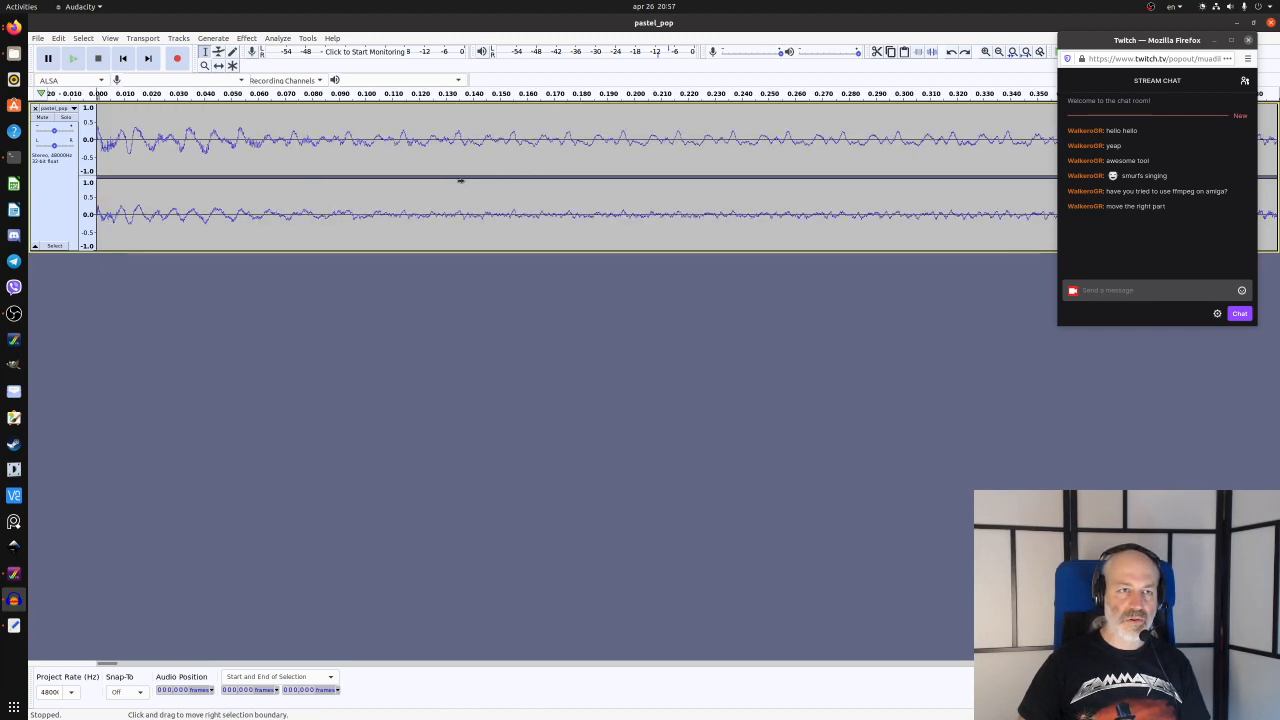
scroll(460, 180, "down", 4, "ctrl")
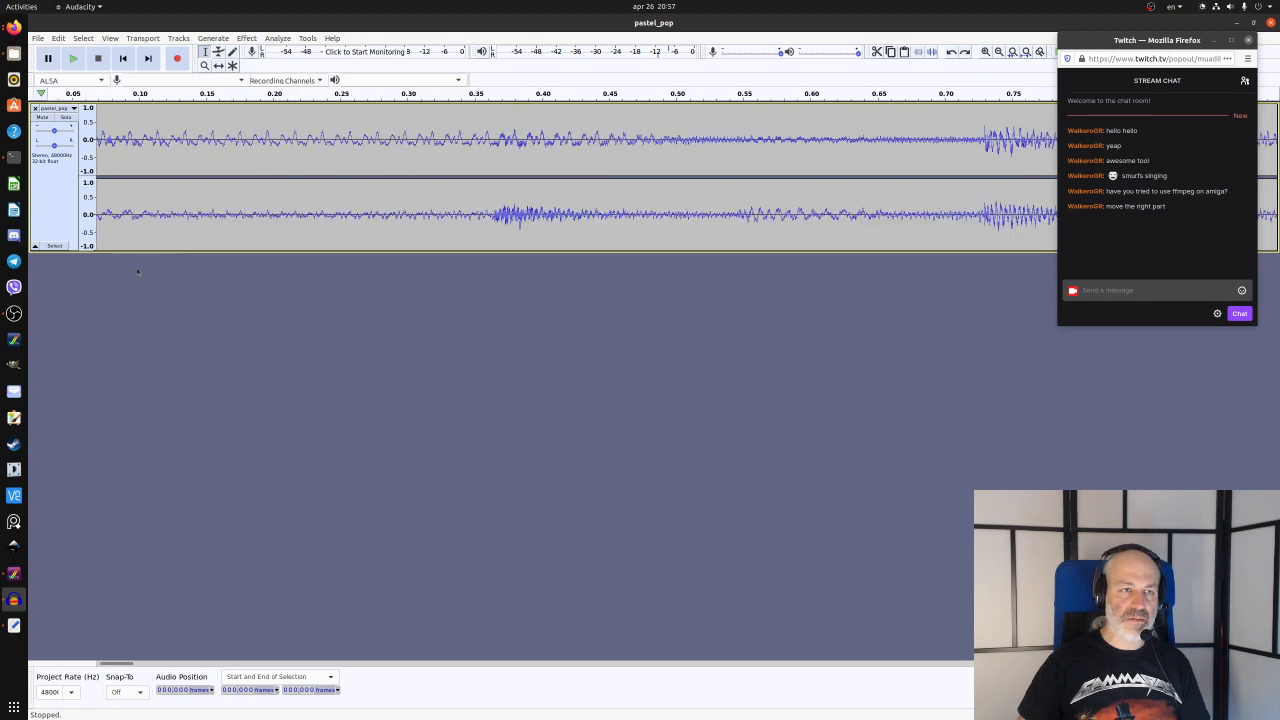
left_click_drag(114, 663, 110, 663)
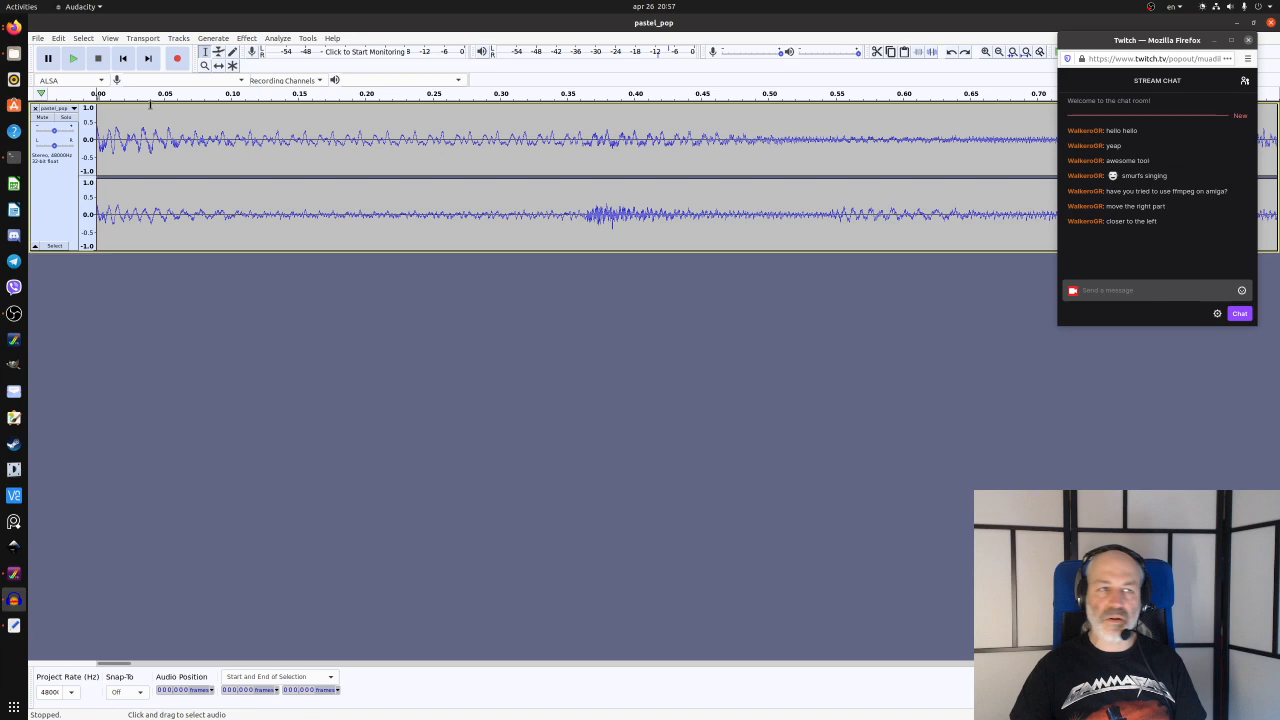
scroll(106, 195, "up", 6, "ctrl")
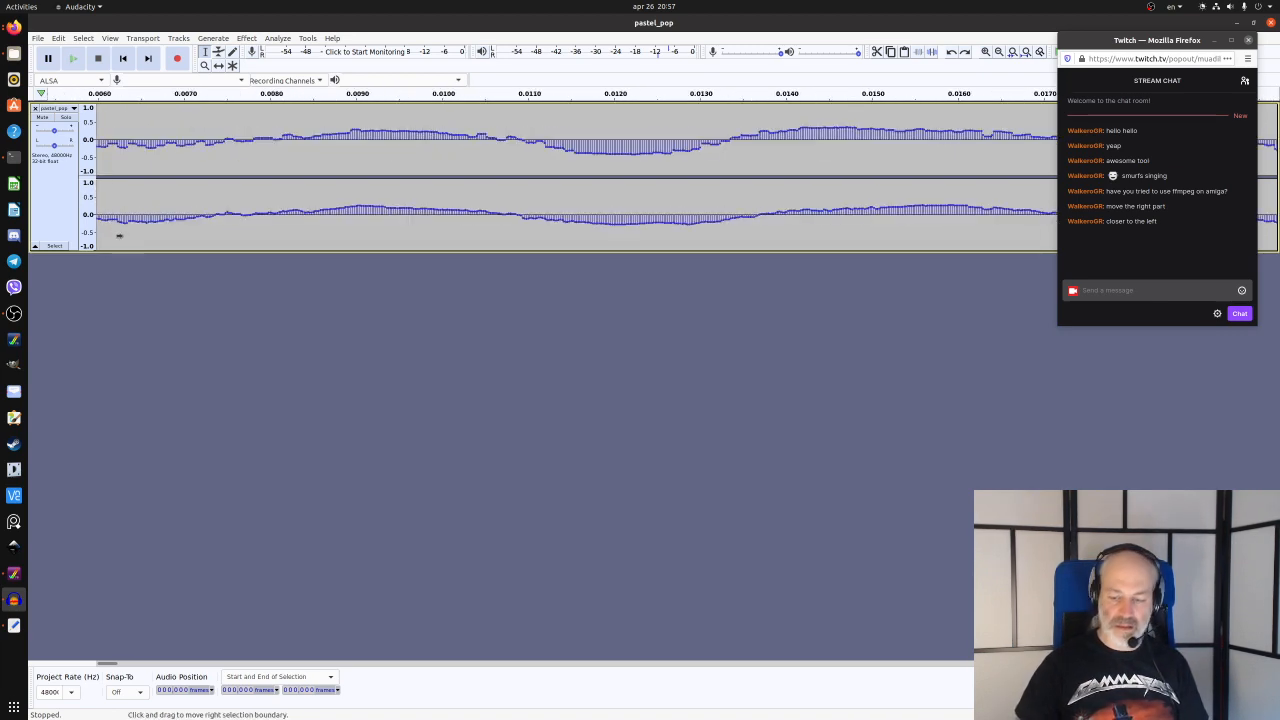
scroll(123, 232, "up", 3, "shift")
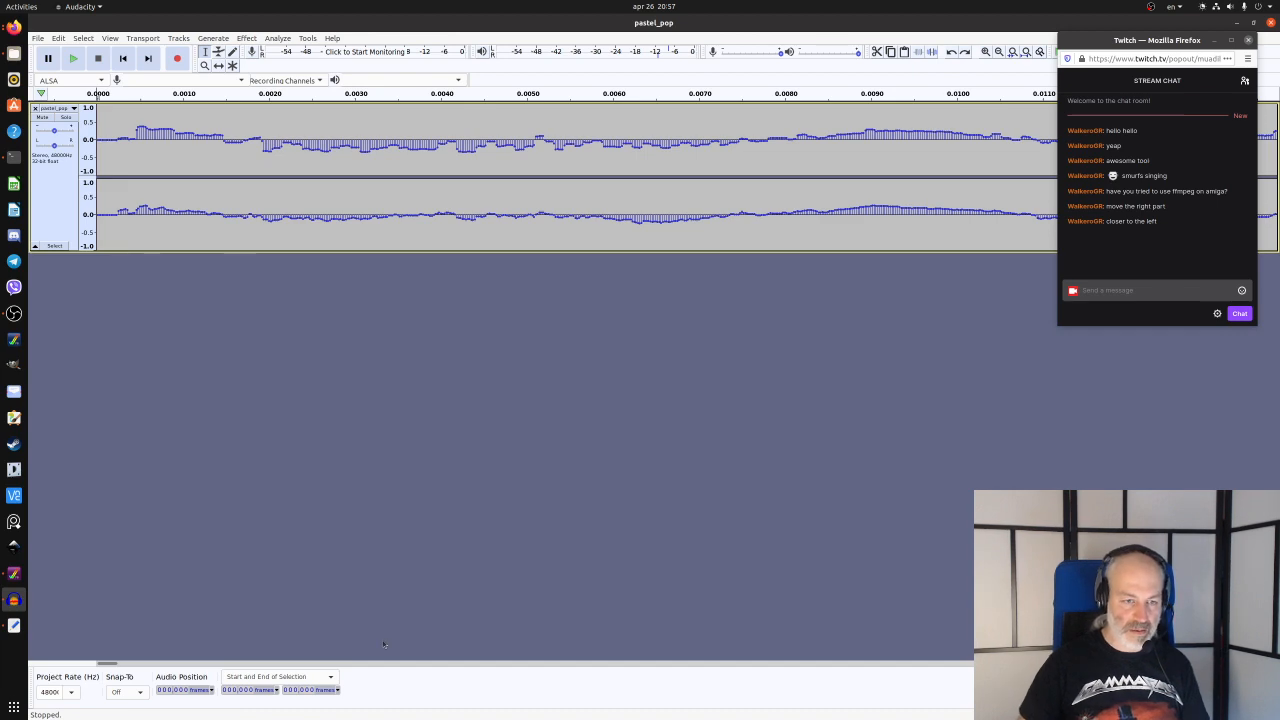
- Generate a 2-frame silence at the beginning of the pastel_pop track, using PAL frames (25 fps) as the duration format
left_click(213, 38)
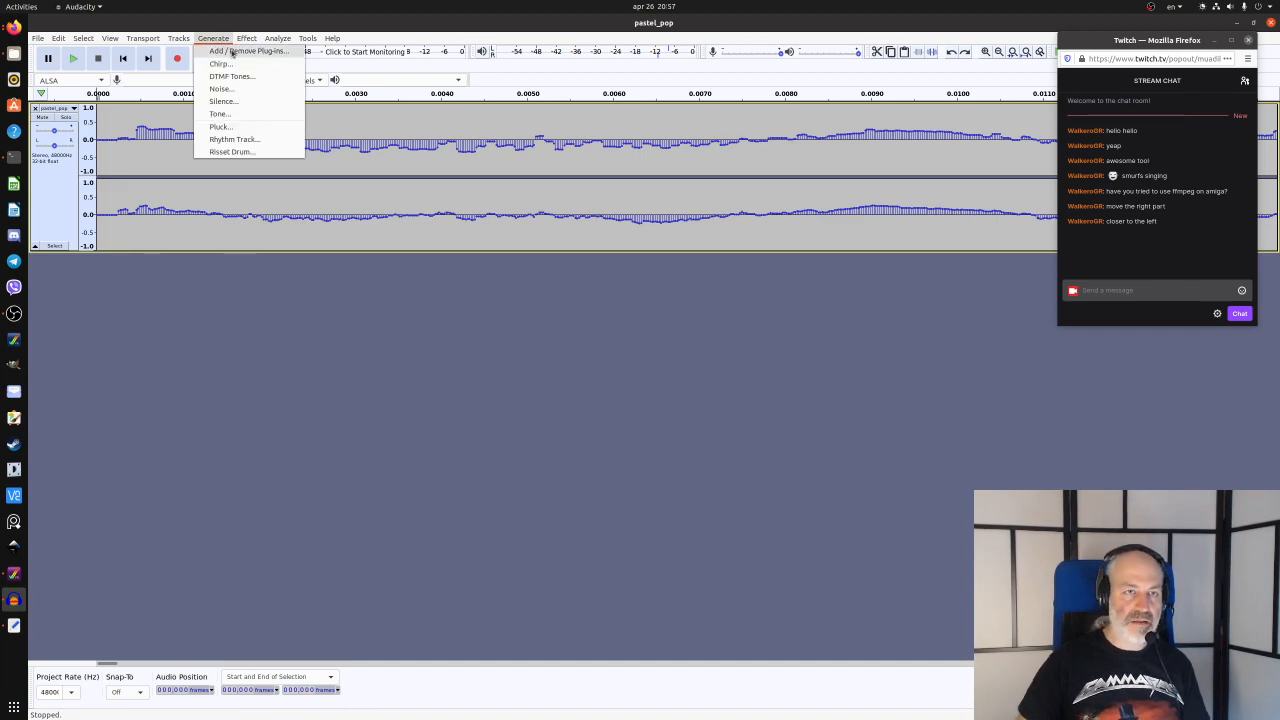
left_click(222, 101)
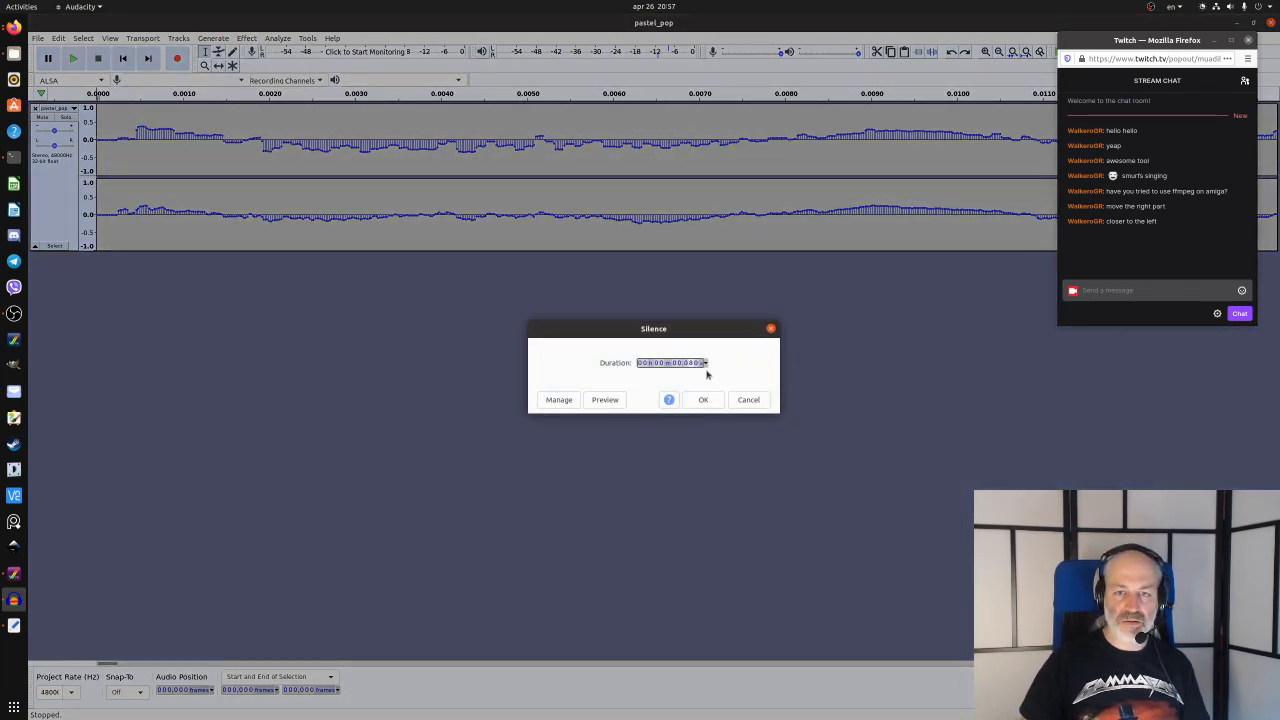
left_click(706, 365)
left_click(700, 521)
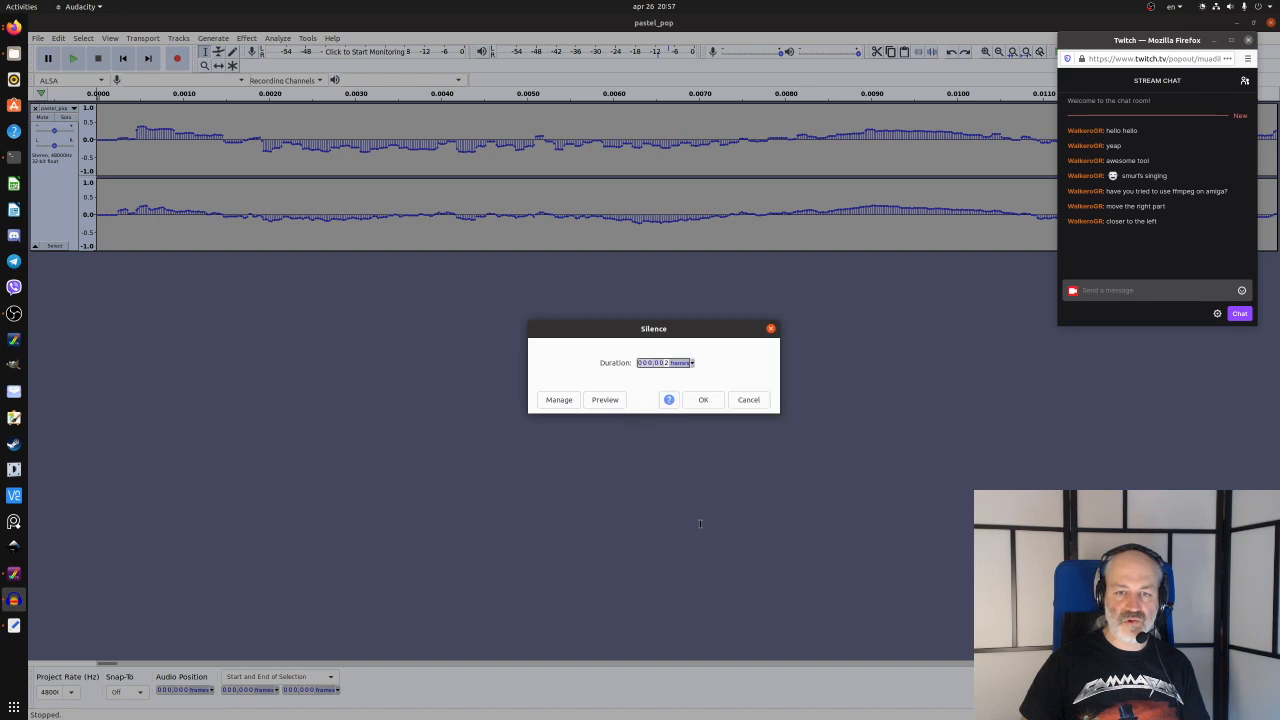
left_click(704, 400)
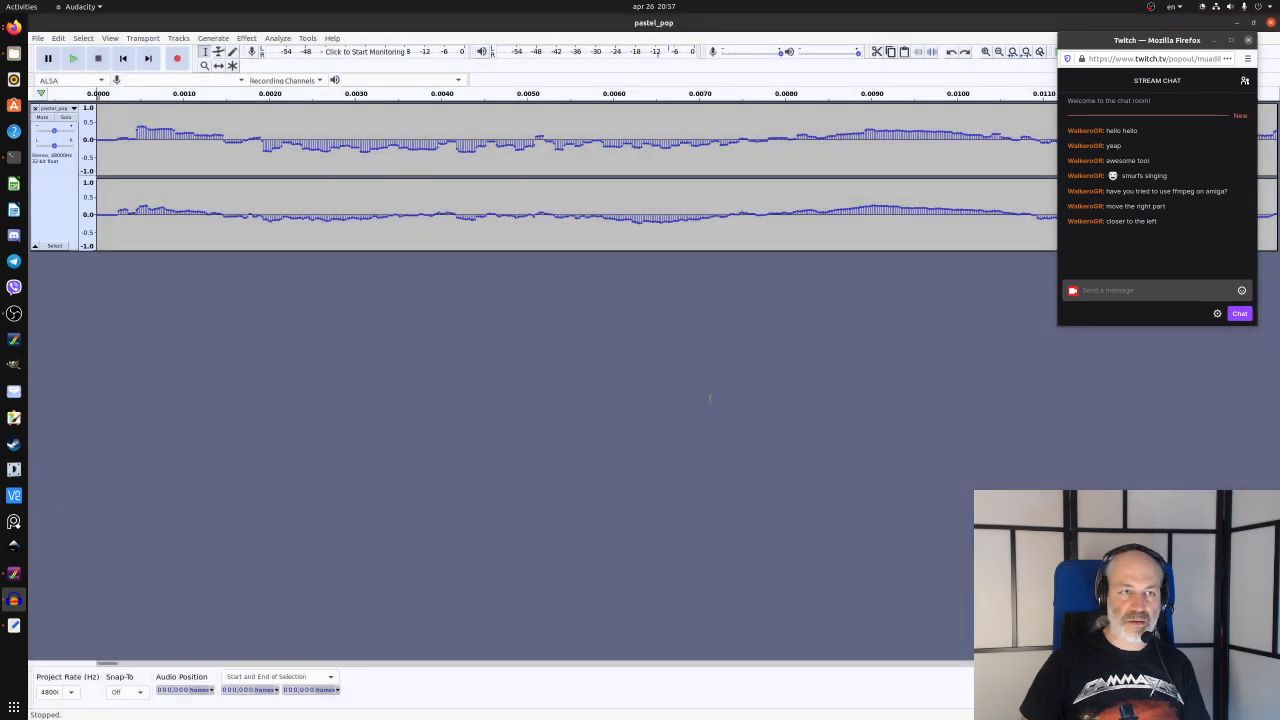
scroll(571, 148, "down", 6, "ctrl")
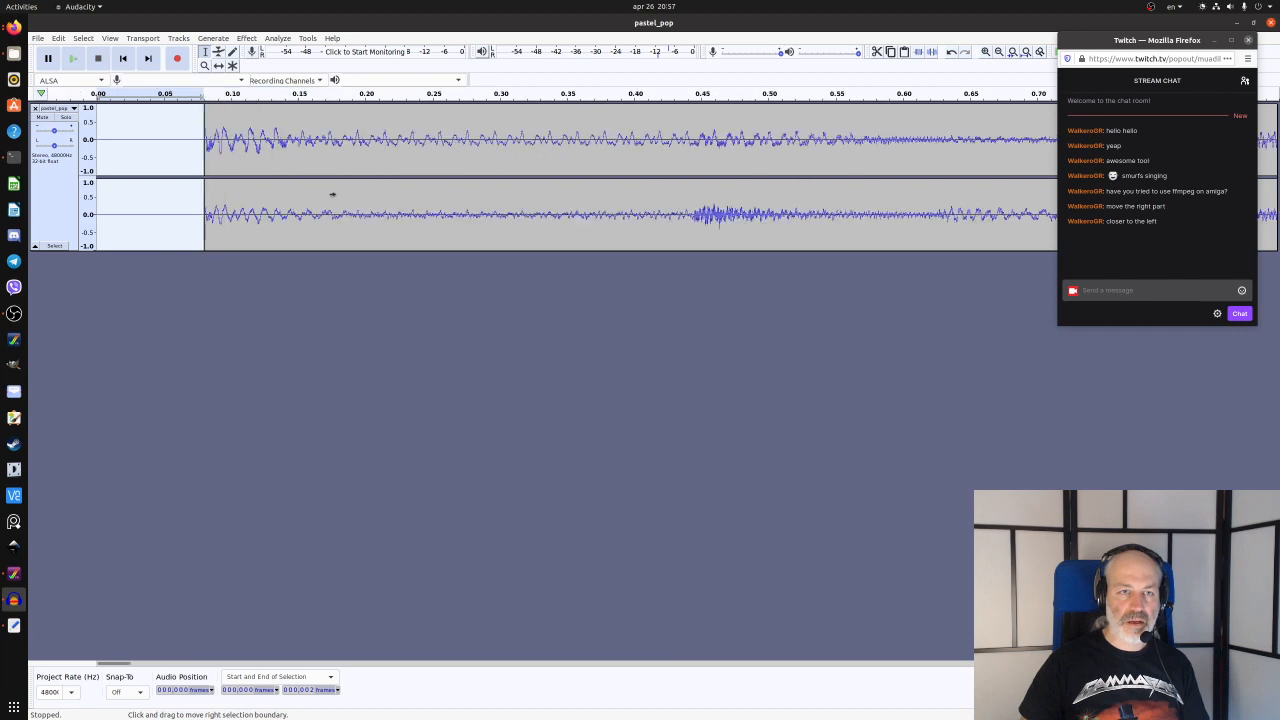
- Play the beginning of the pastel_pop track several times, up close and at normal zoom, to check the leading silence
left_click(119, 204)
key("space")
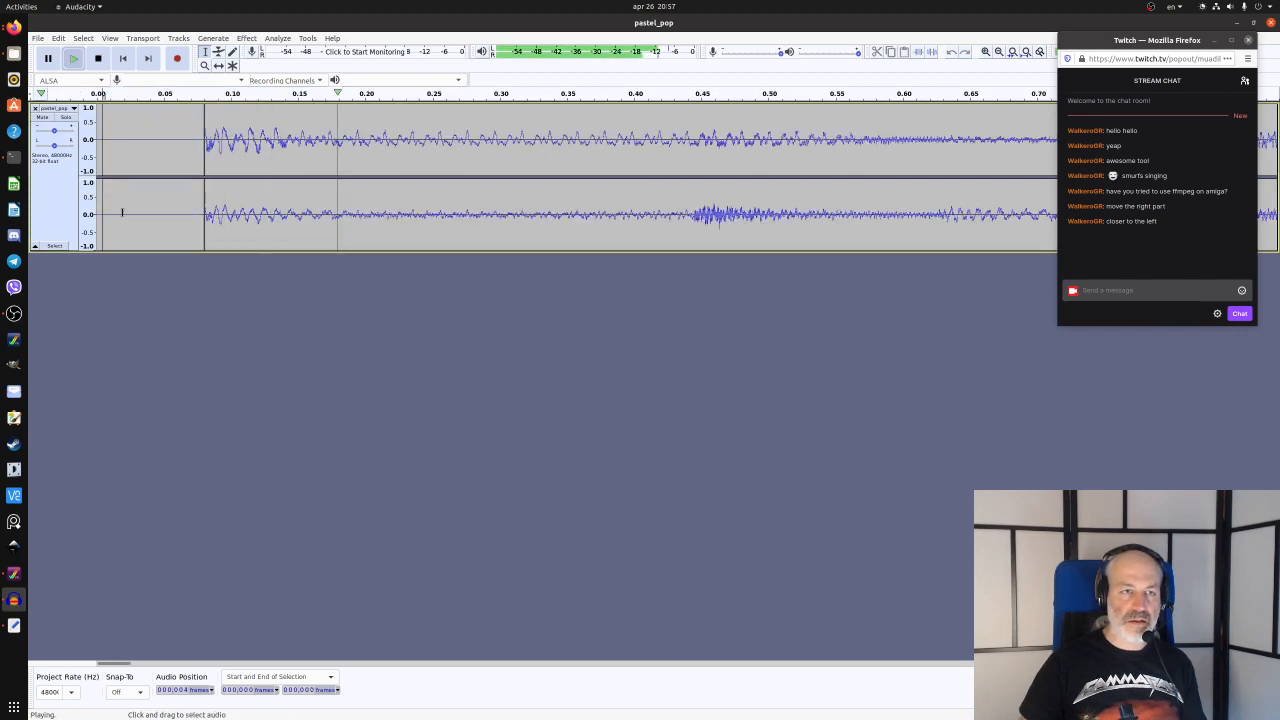
key("space")
key("Home")
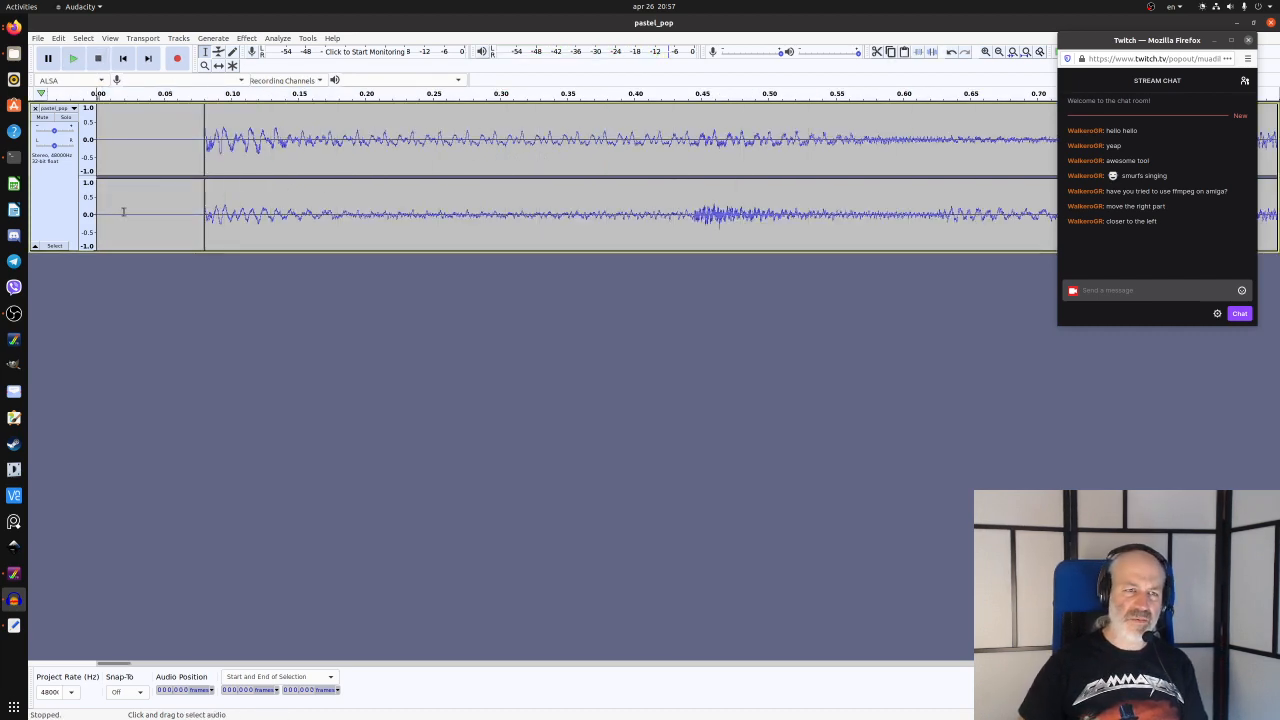
key("space")
key("space")
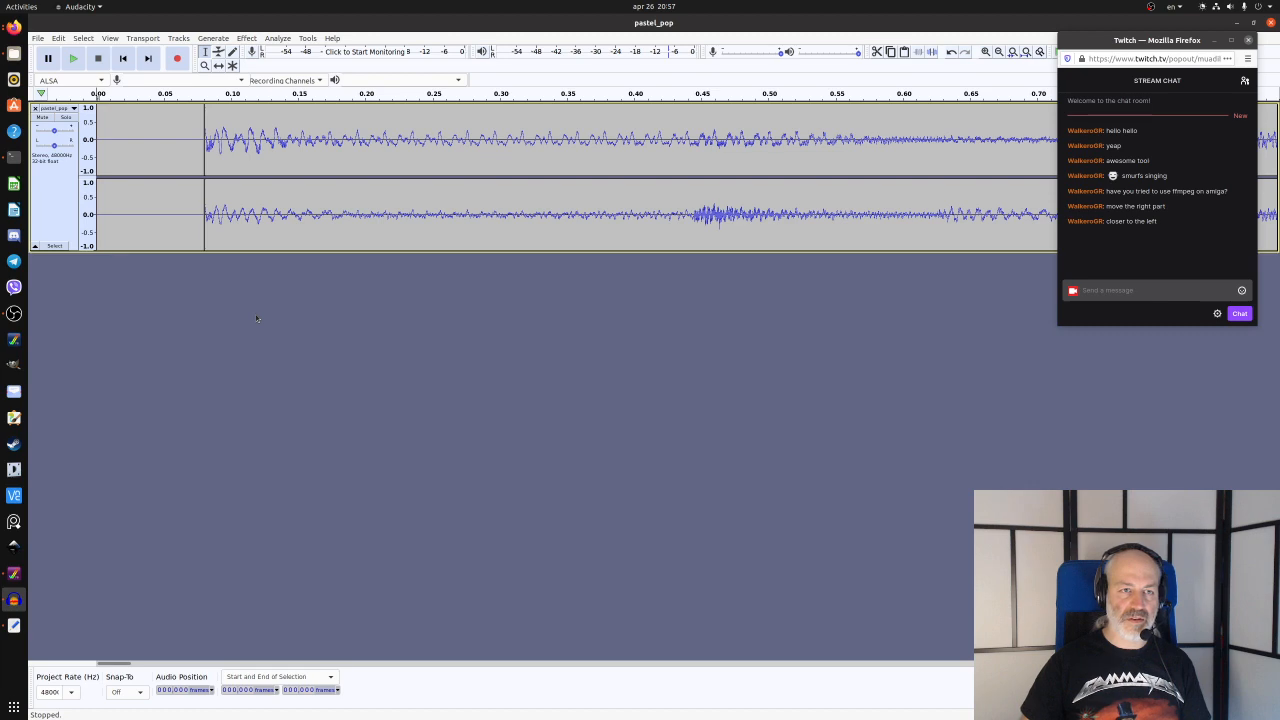
key("ctrl+2")
key("space")
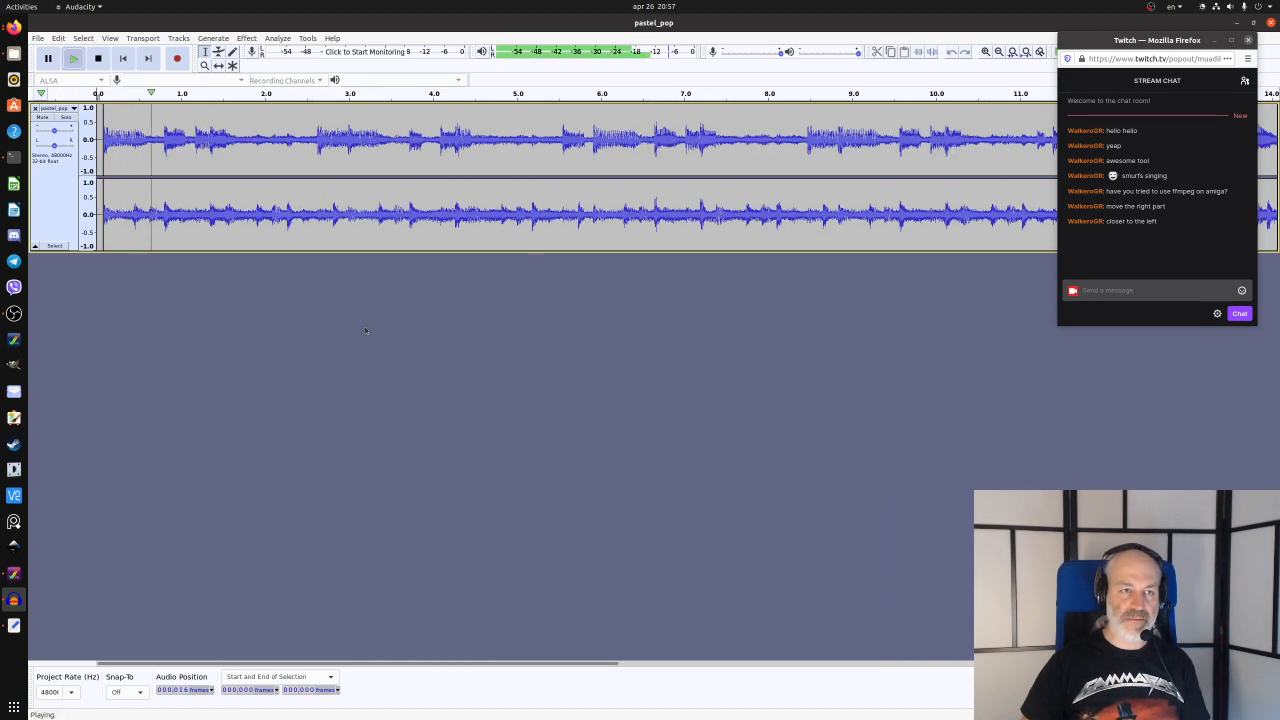
key("space")
key("space")
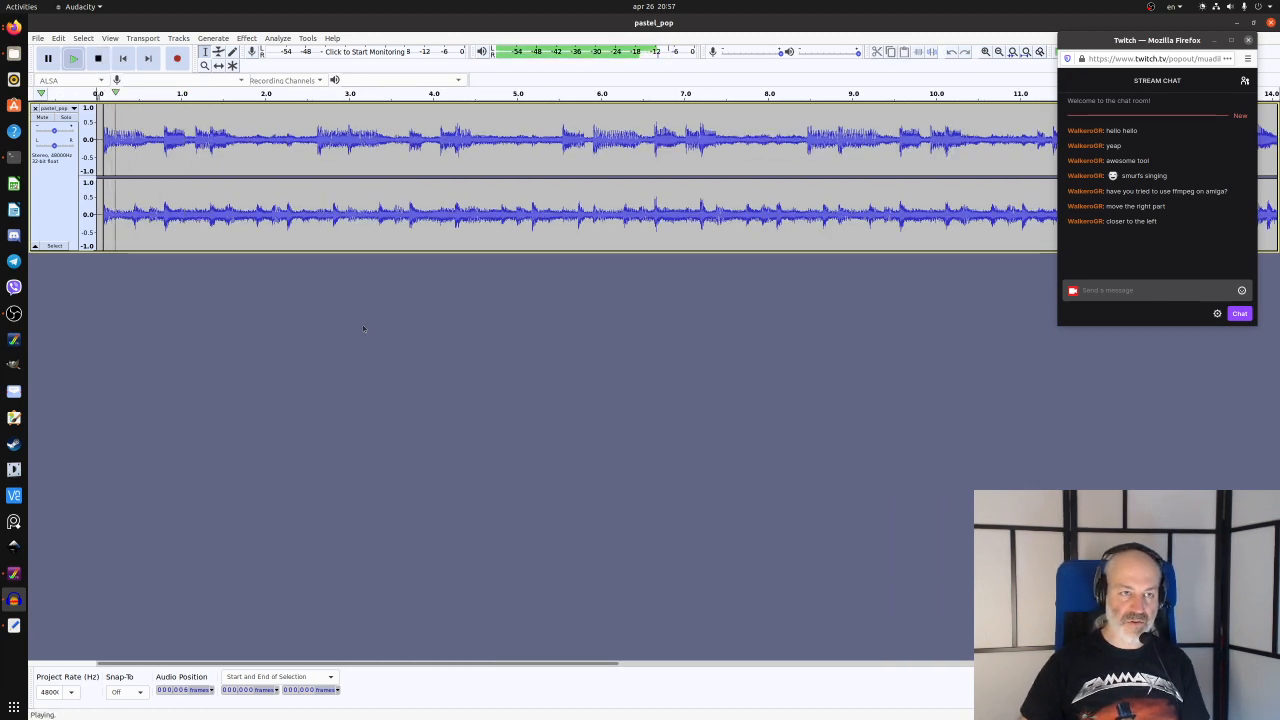
key("space")
- Start exporting the edited pastel_pop track as a WAV file
left_click(38, 38)
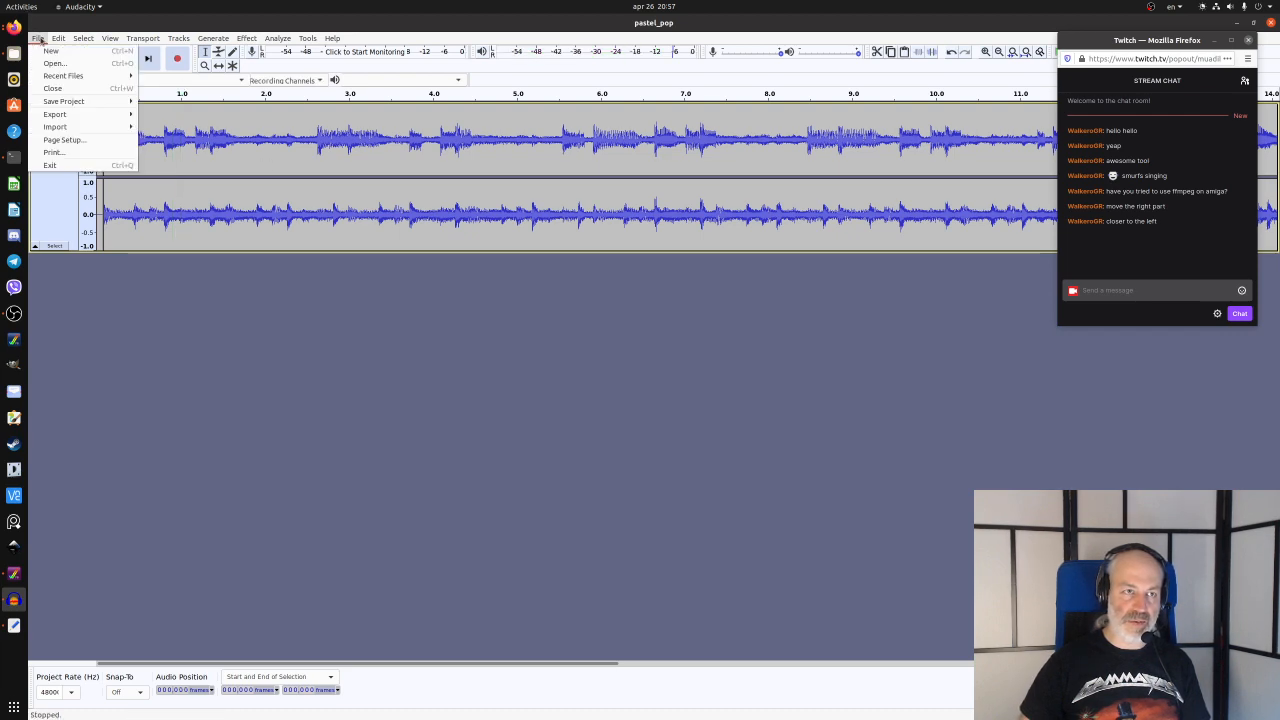
mouse_move(89, 121)
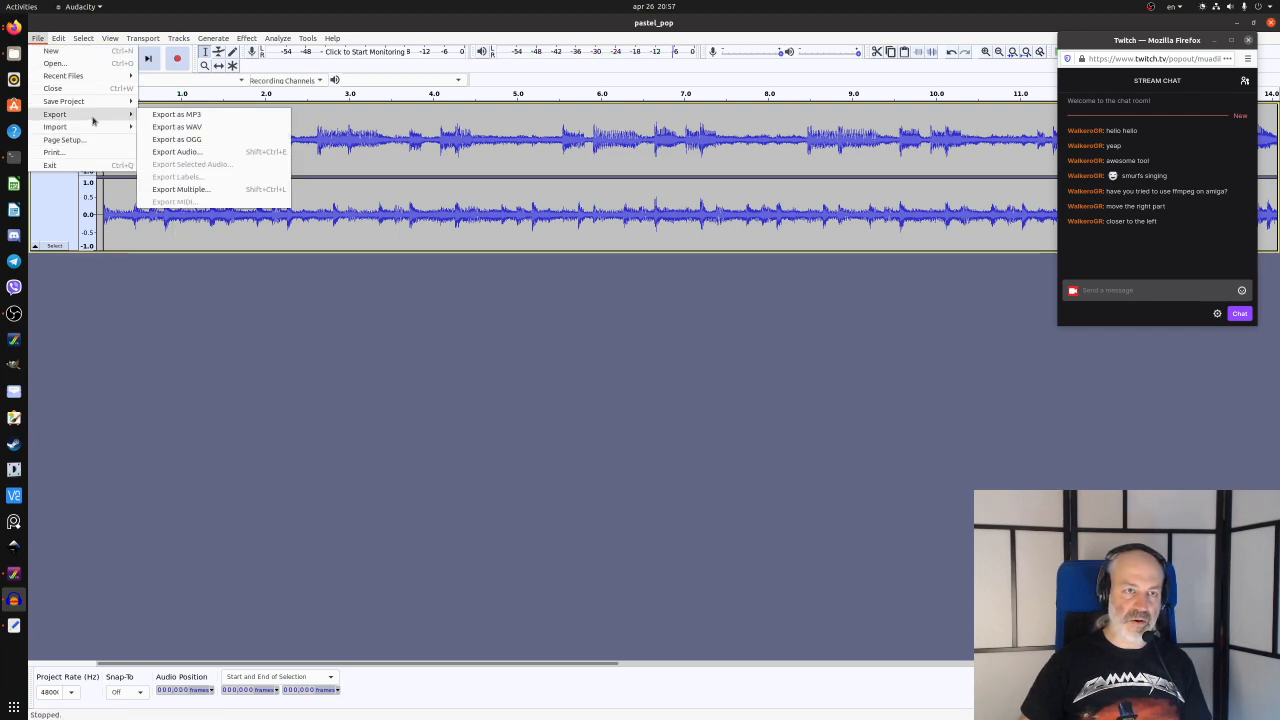
left_click(267, 130)
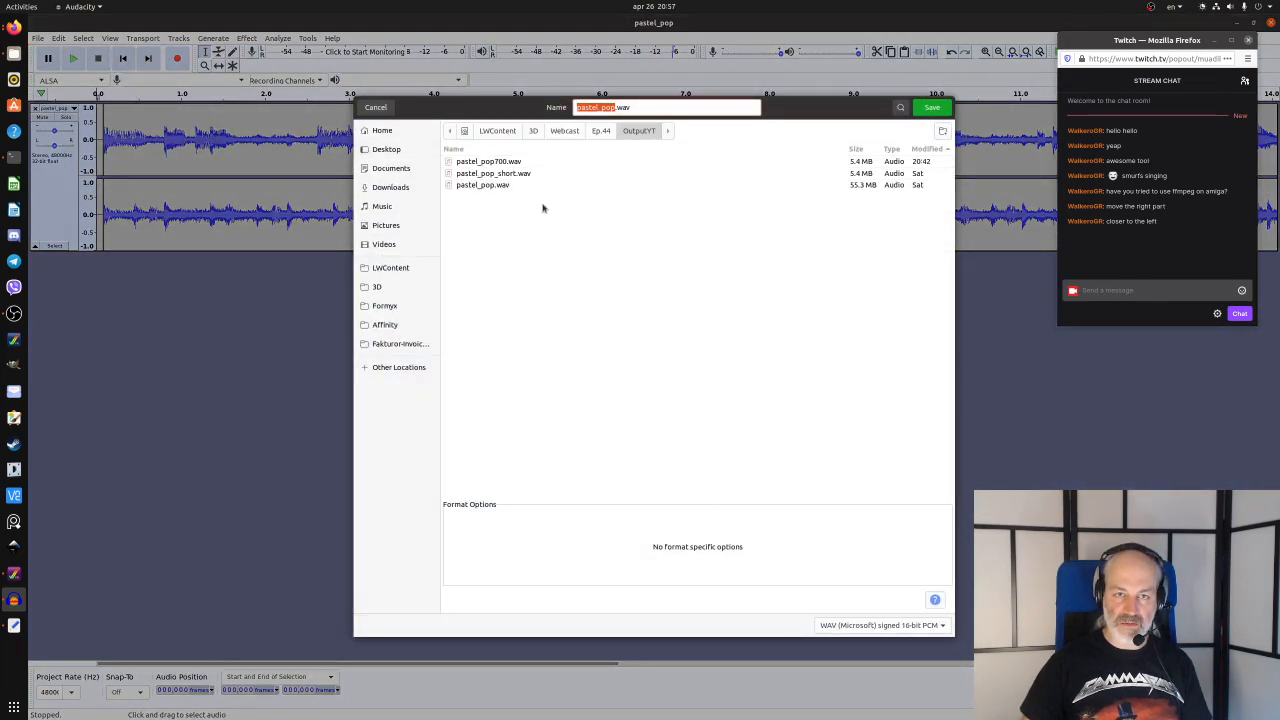
left_click(518, 166)
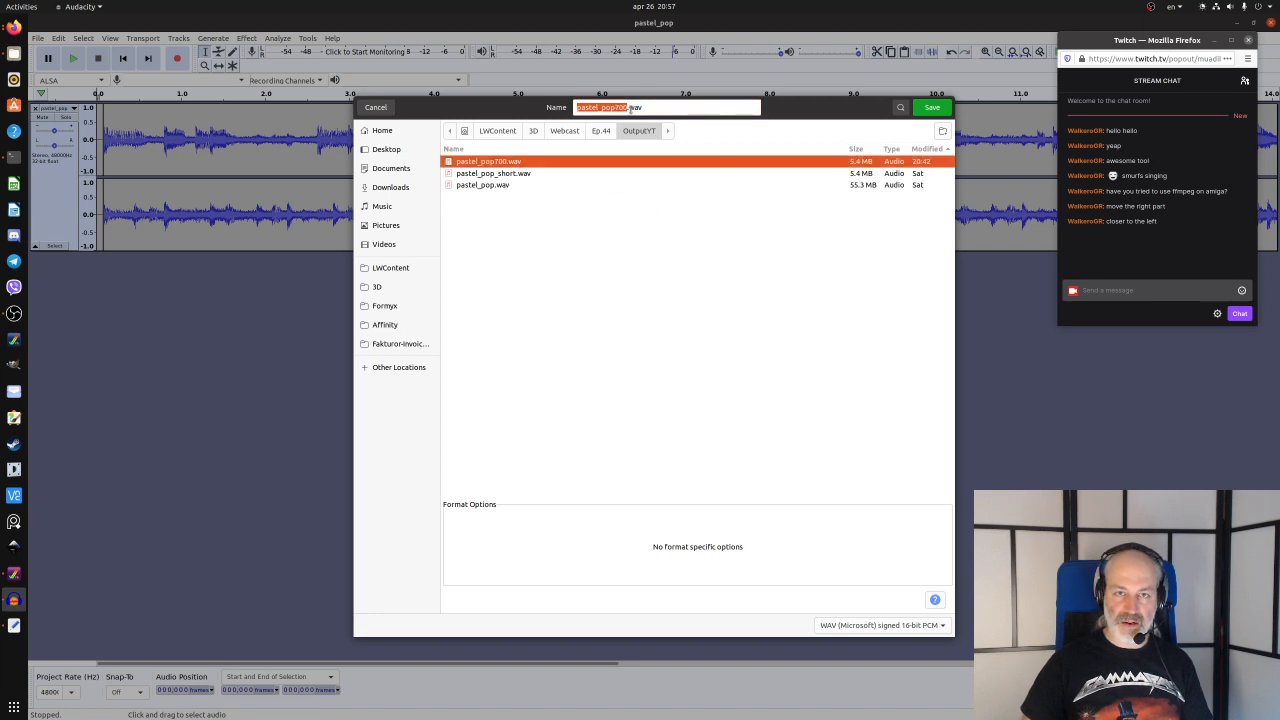
left_click(627, 107)
type("v")
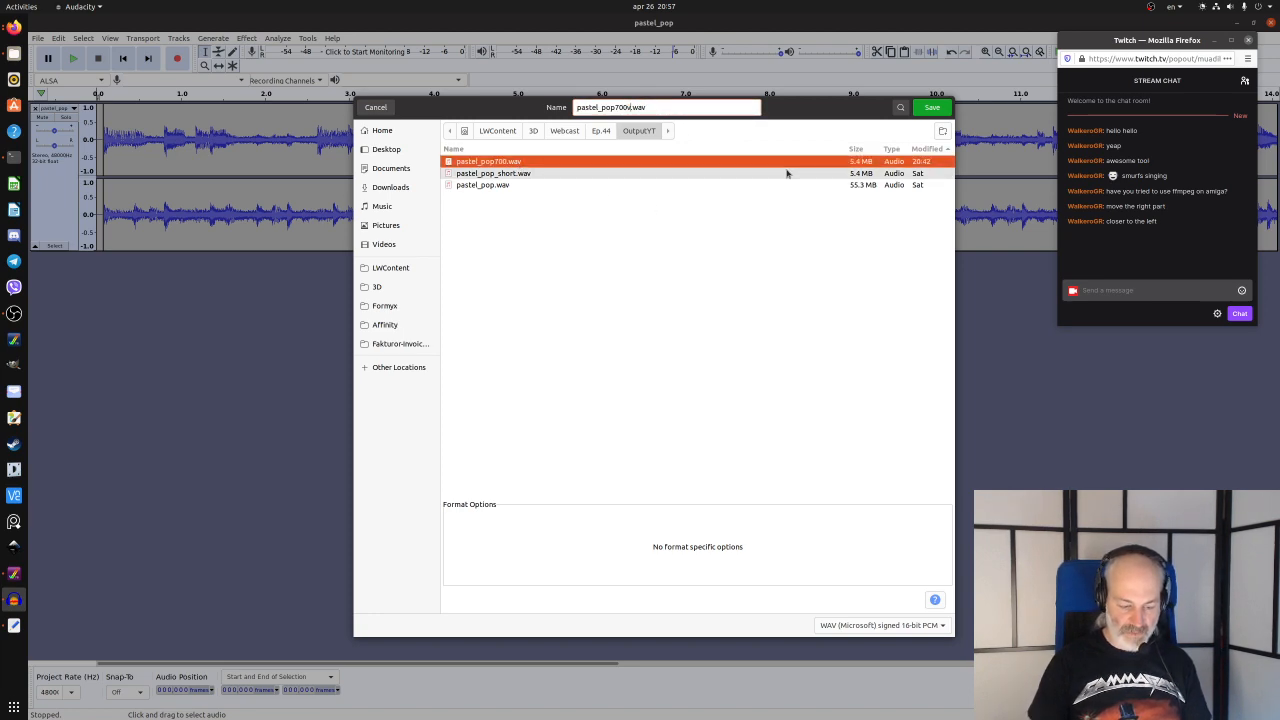
type("2")
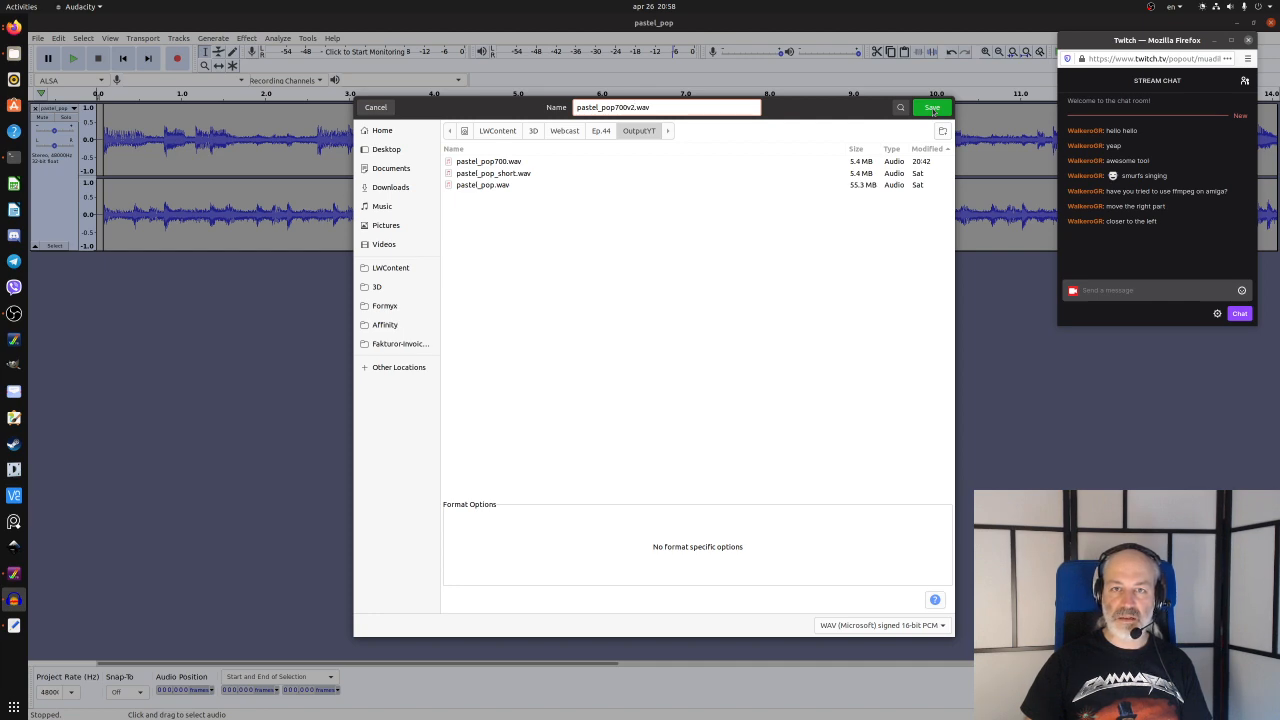
- Save the WAV export over the existing pastel_pop700.wav in the OutputYT folder, keeping the metadata tags as they are
left_click(517, 163)
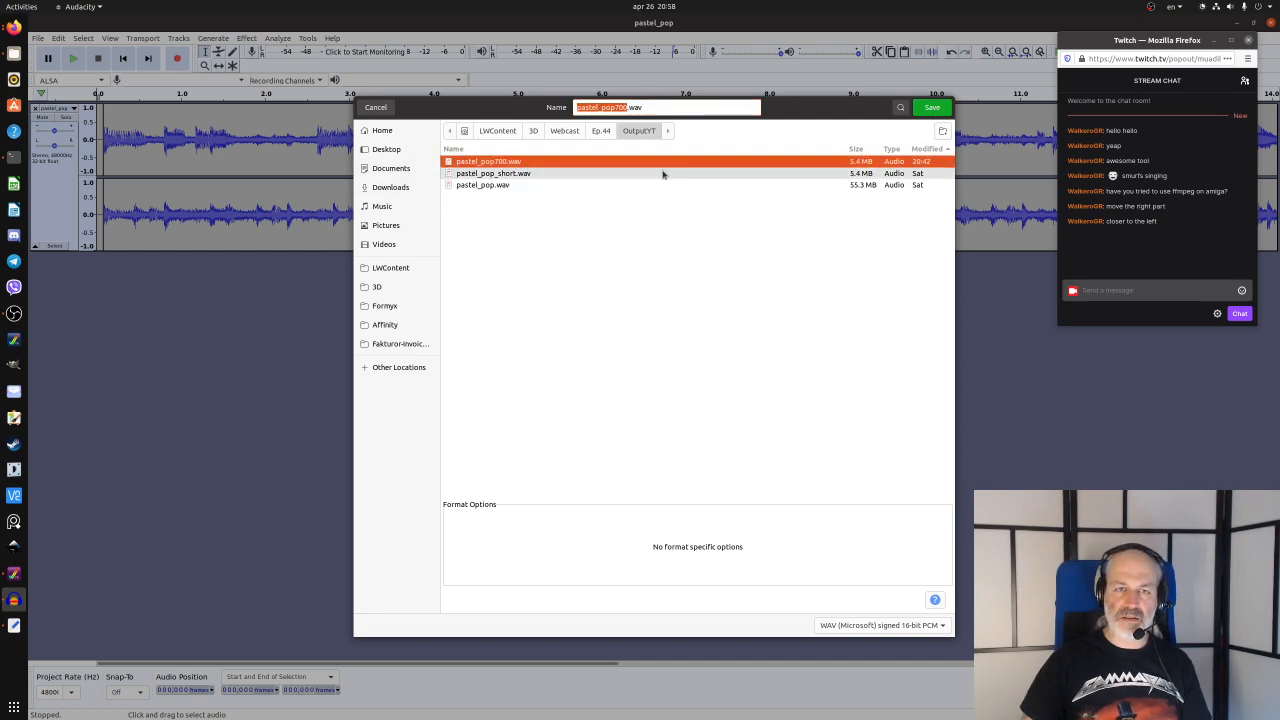
left_click(933, 108)
left_click(723, 395)
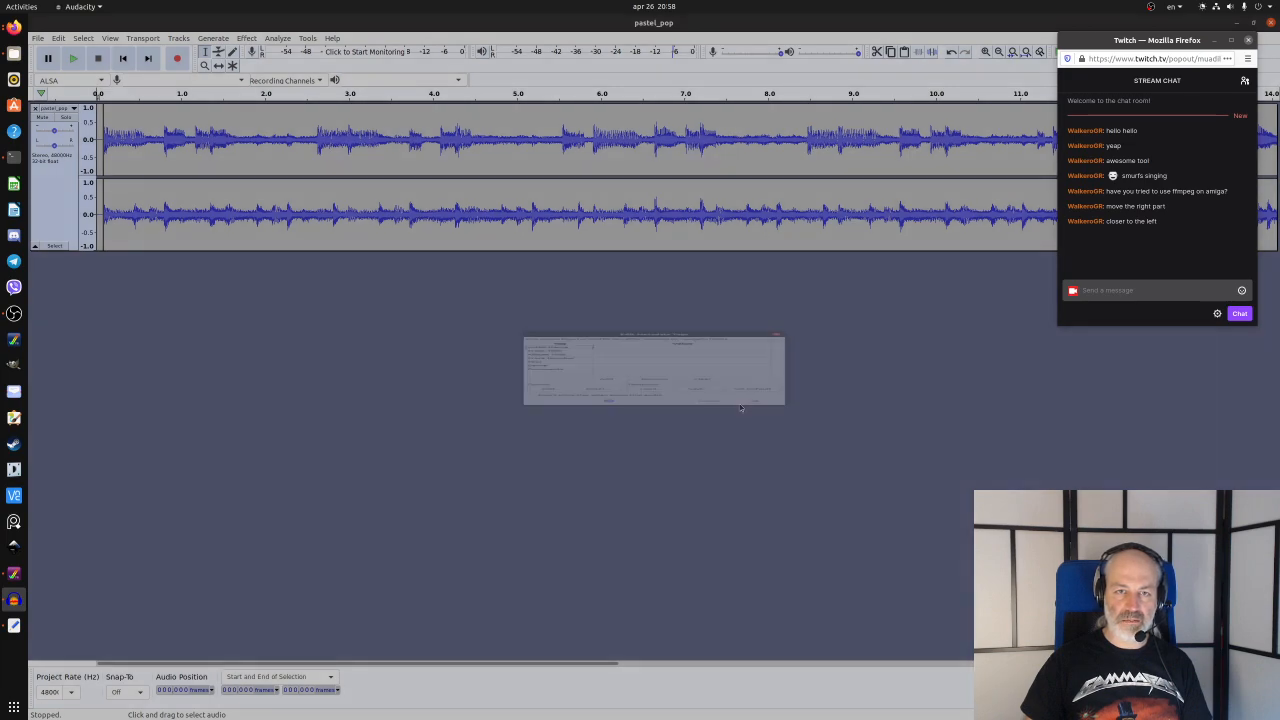
left_click(754, 478)
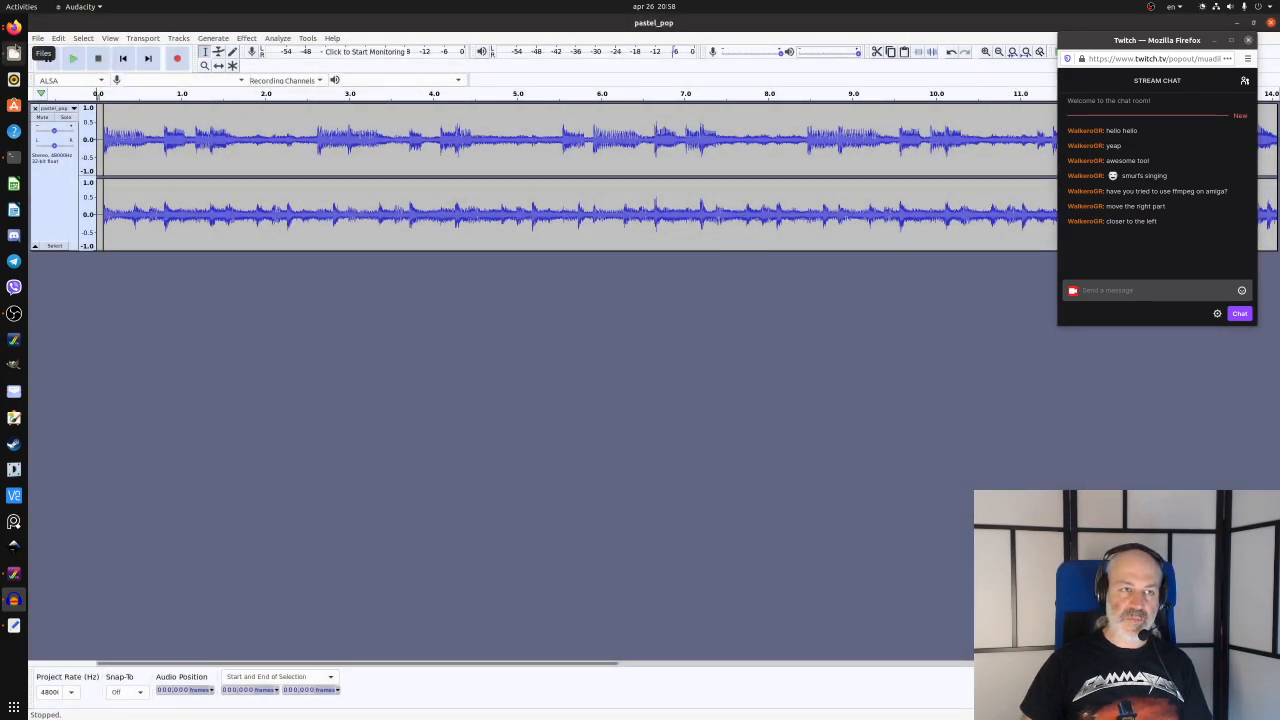
- Rerun the previous ffmpeg command in the terminal with pastel_pop700.wav as audio, overwriting Amigarium2-720p.mp4 on the desktop
left_click(13, 157)
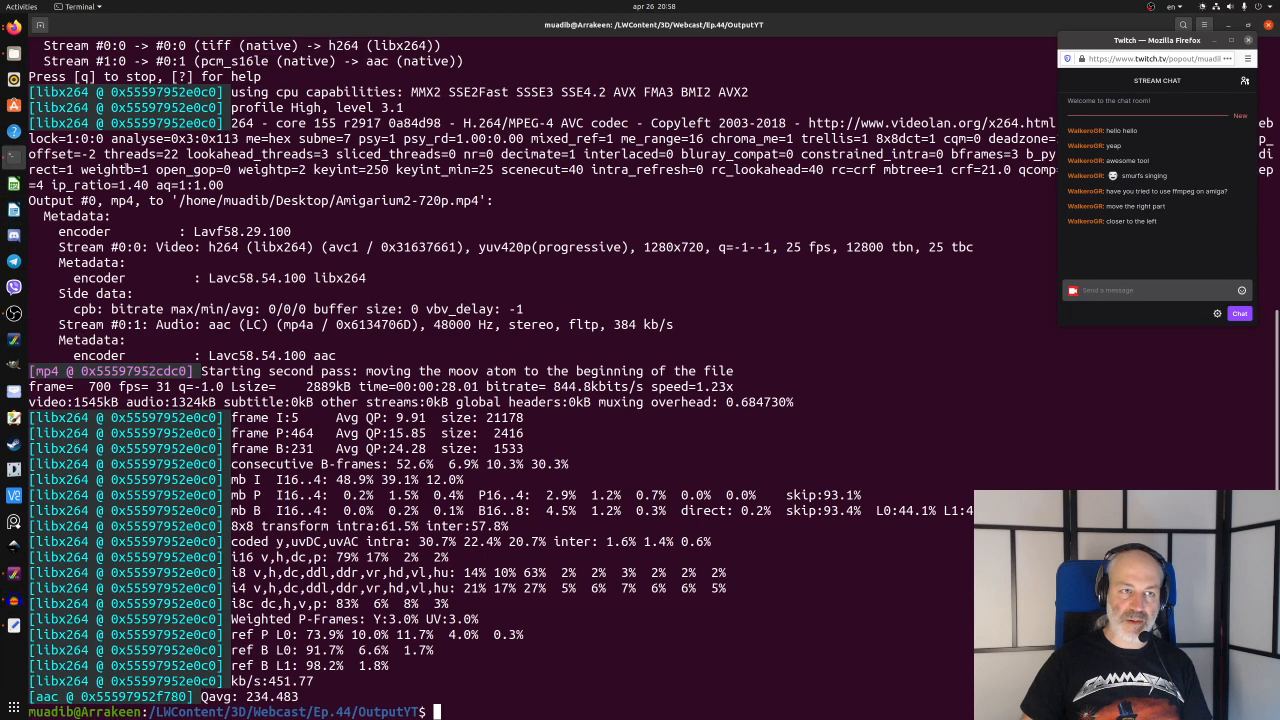
key("Up")
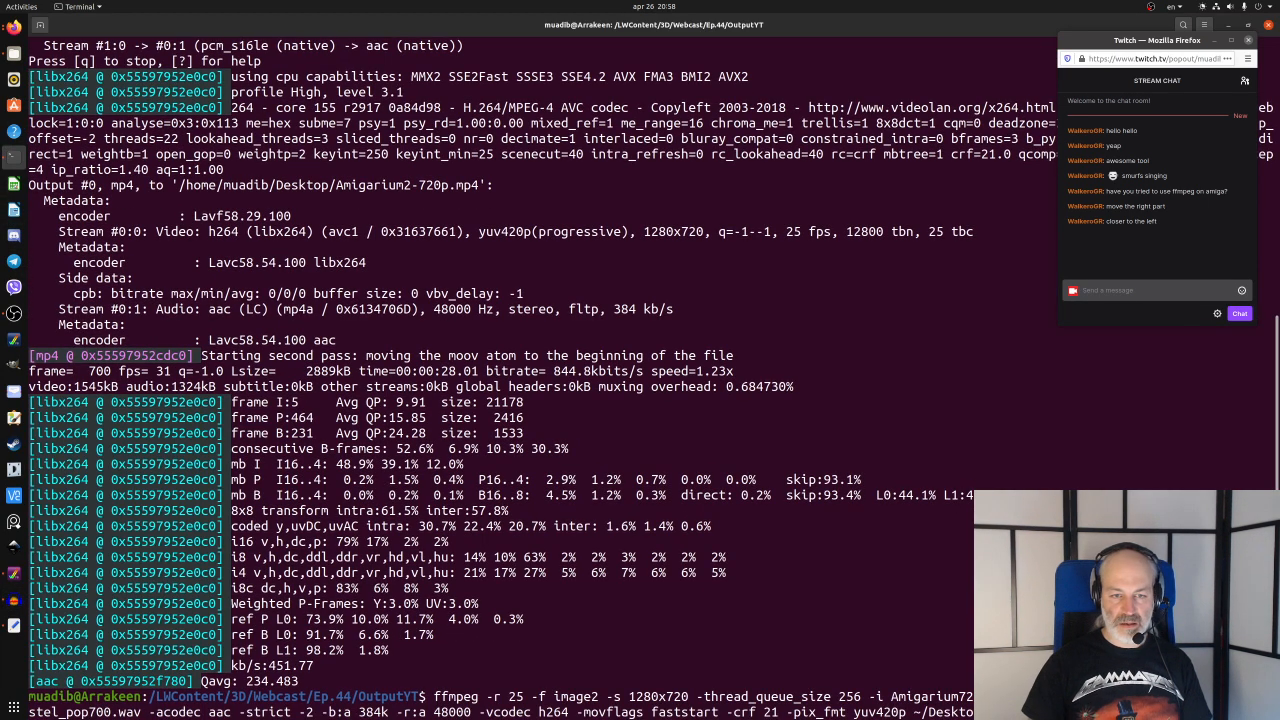
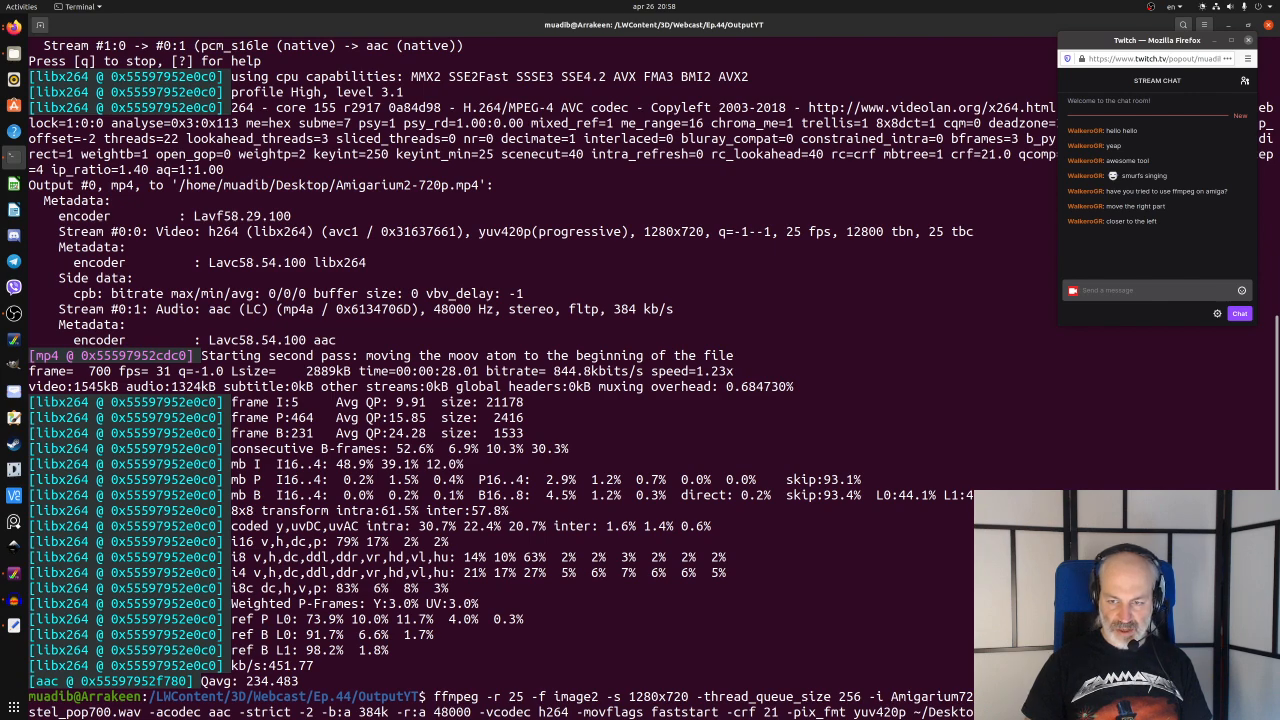
key("Return")
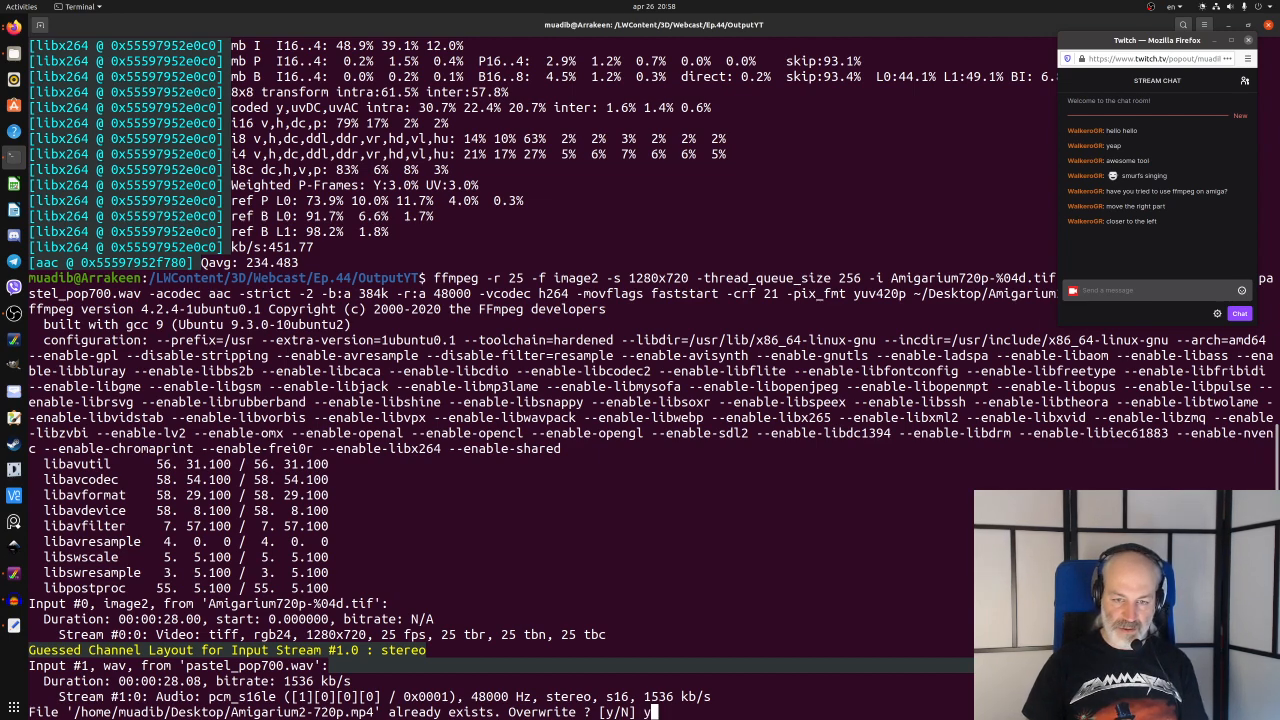
type("y")
key("Return")
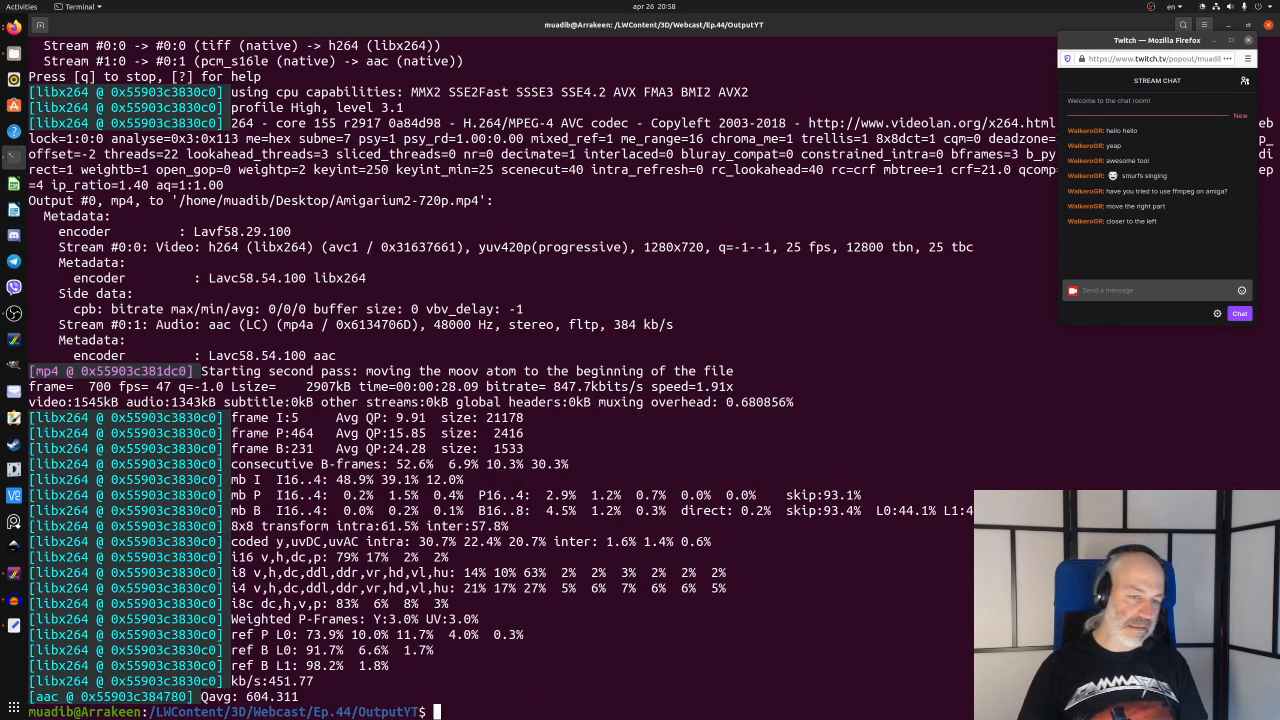
- Play Amigarium2-720p.mp4 from the desktop in VLC, partly in full screen, to check the audio sync, and close the player
key("super+d")
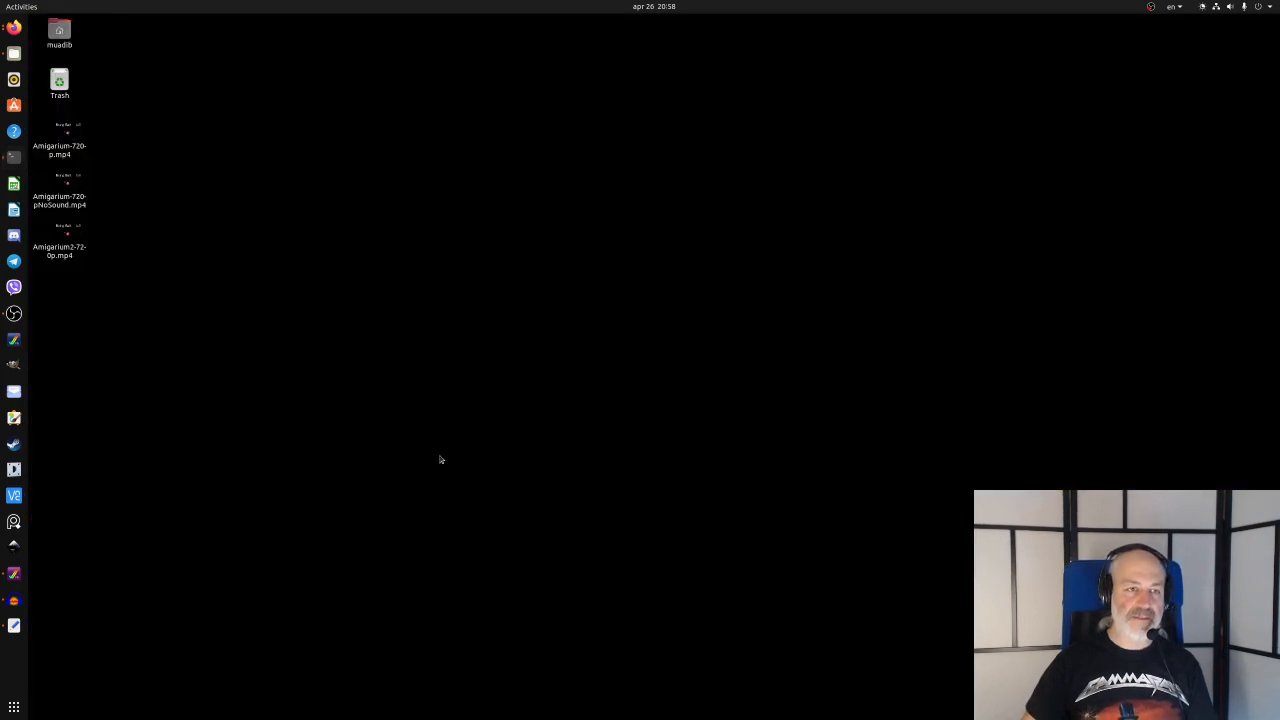
double_click(72, 240)
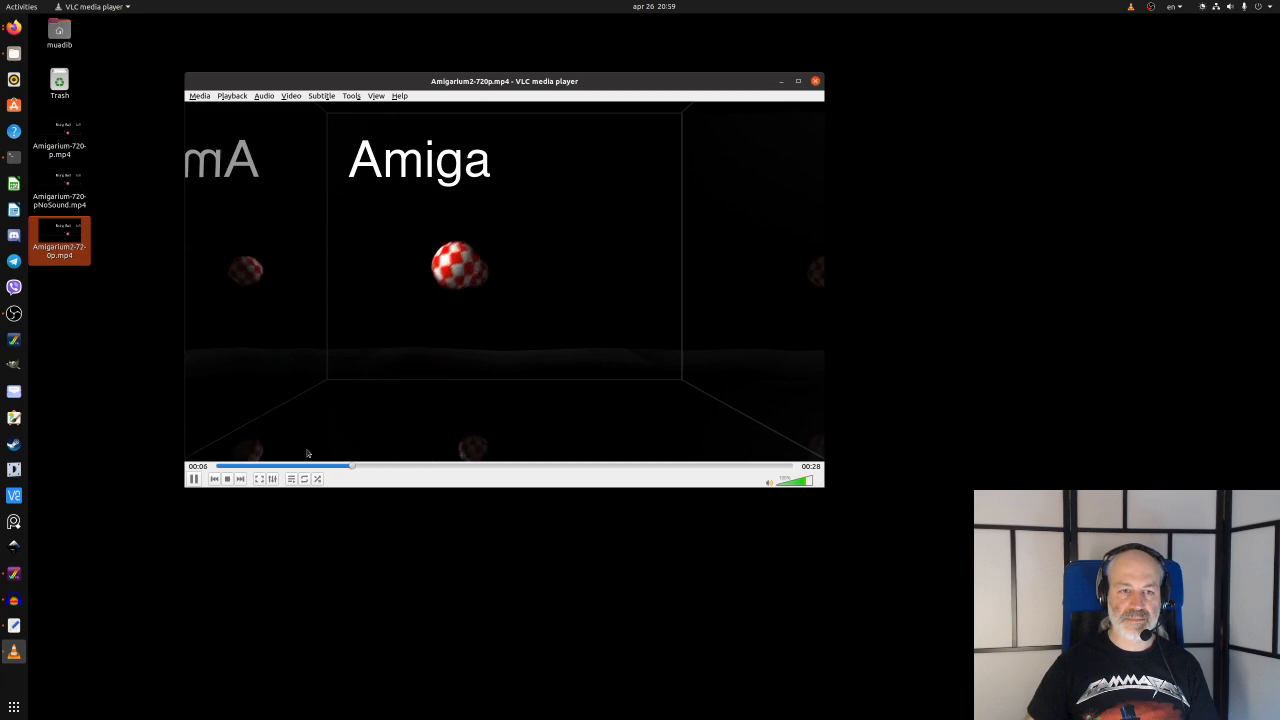
left_click(260, 479)
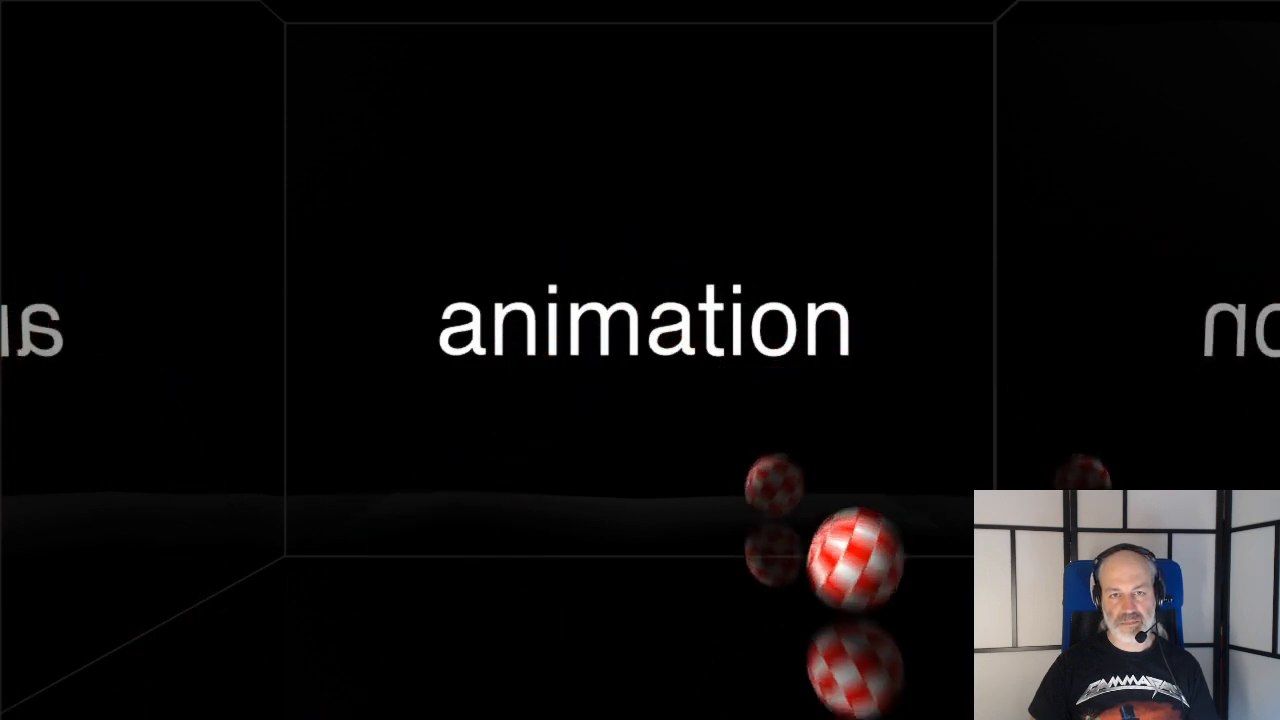
double_click(880, 449)
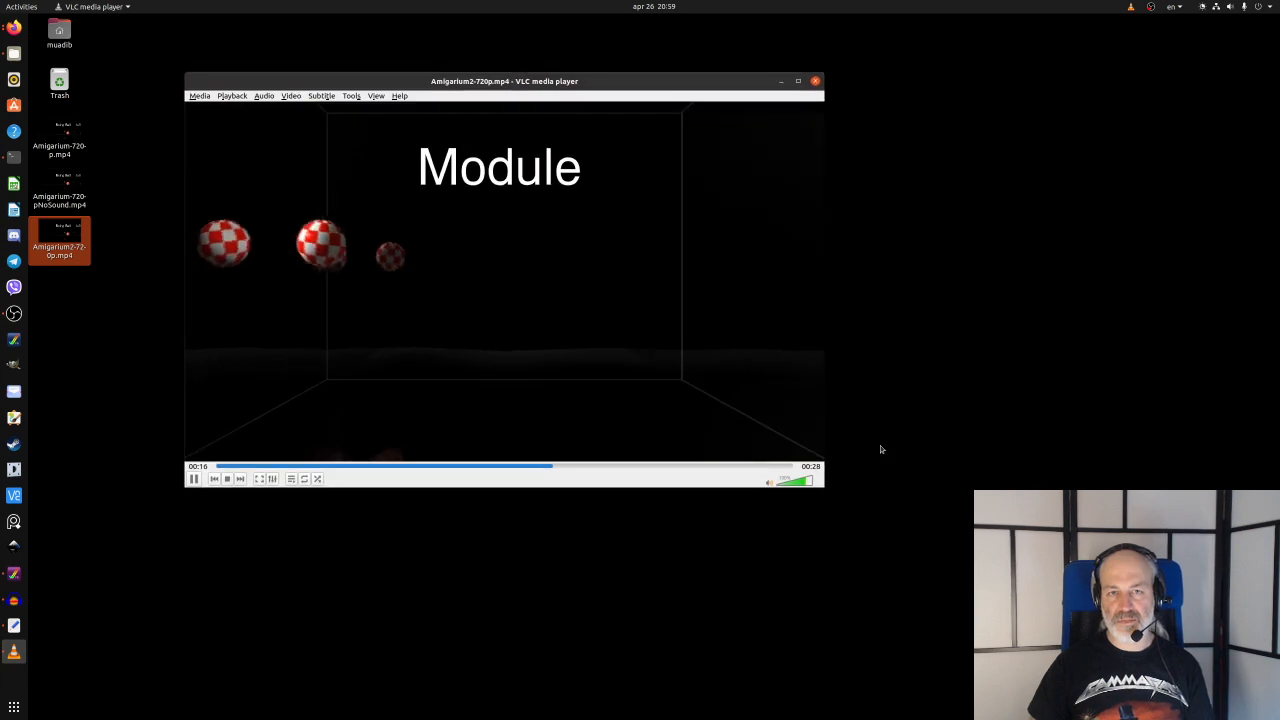
left_click(226, 479)
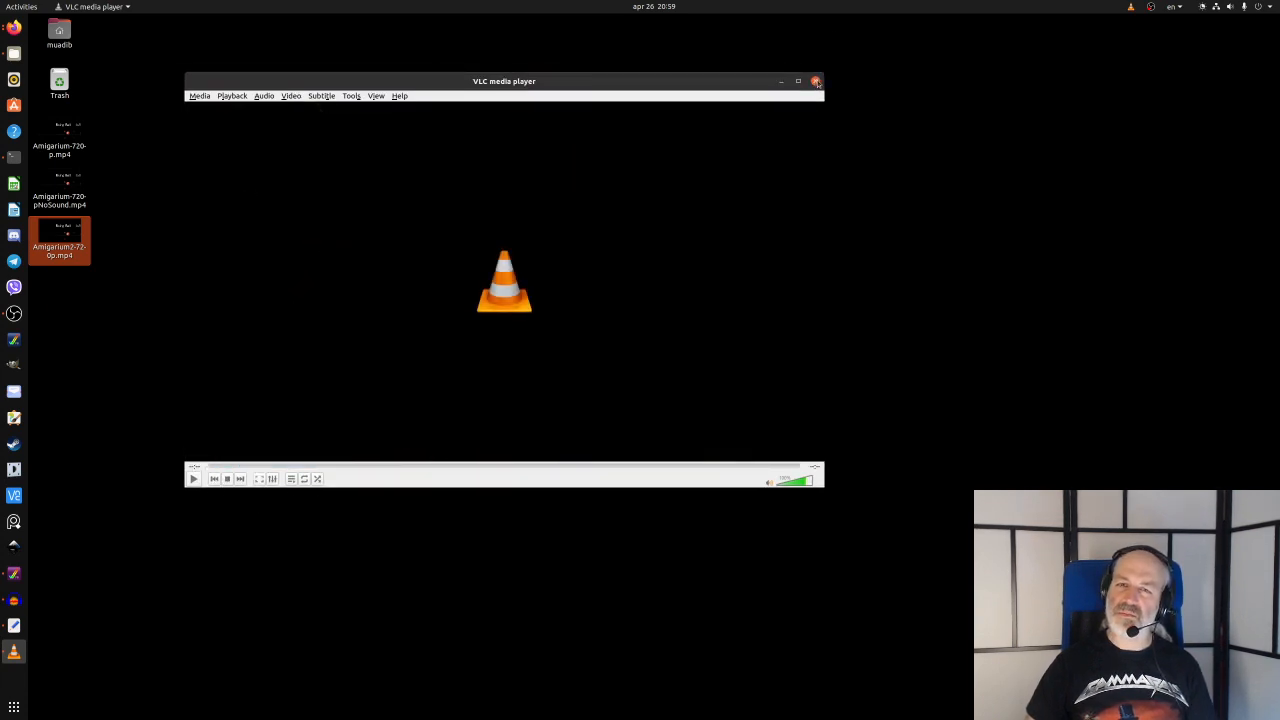
left_click(816, 81)
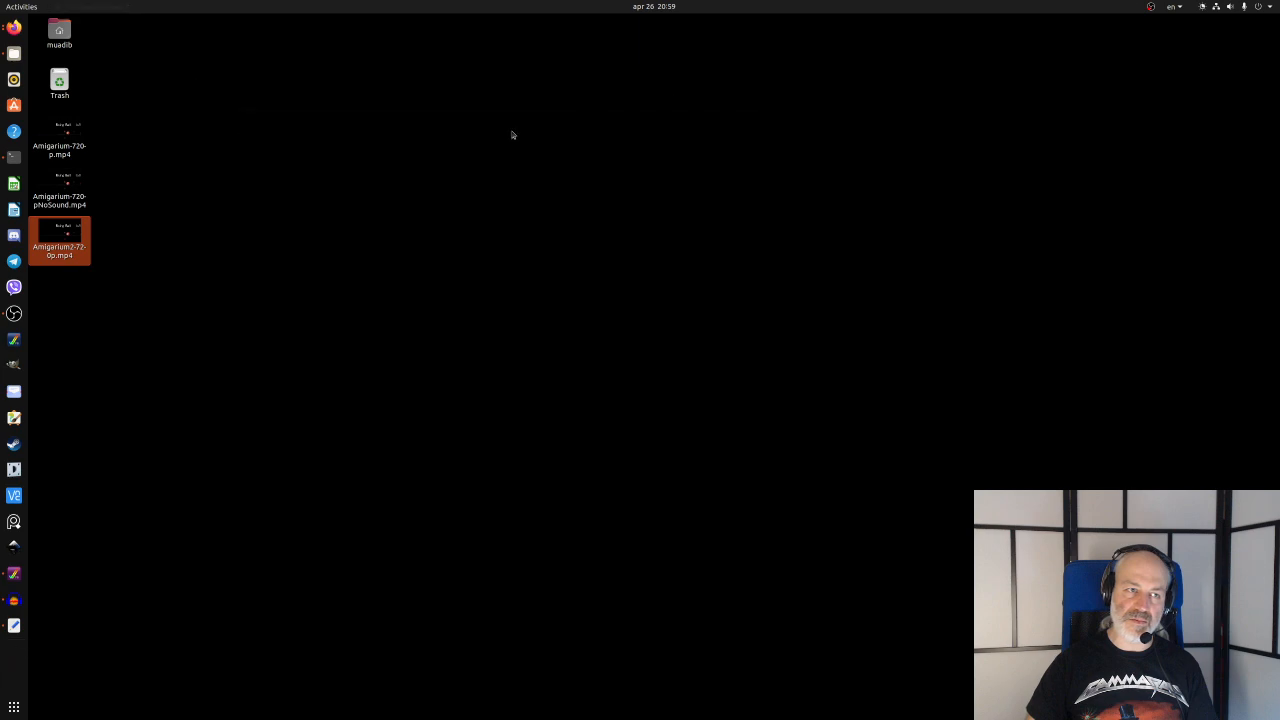
- Switch back to Audacity and generate another 2-frame silence at the start of the pastel_pop track, using PAL frames (25 fps) as duration format
left_click(14, 600)
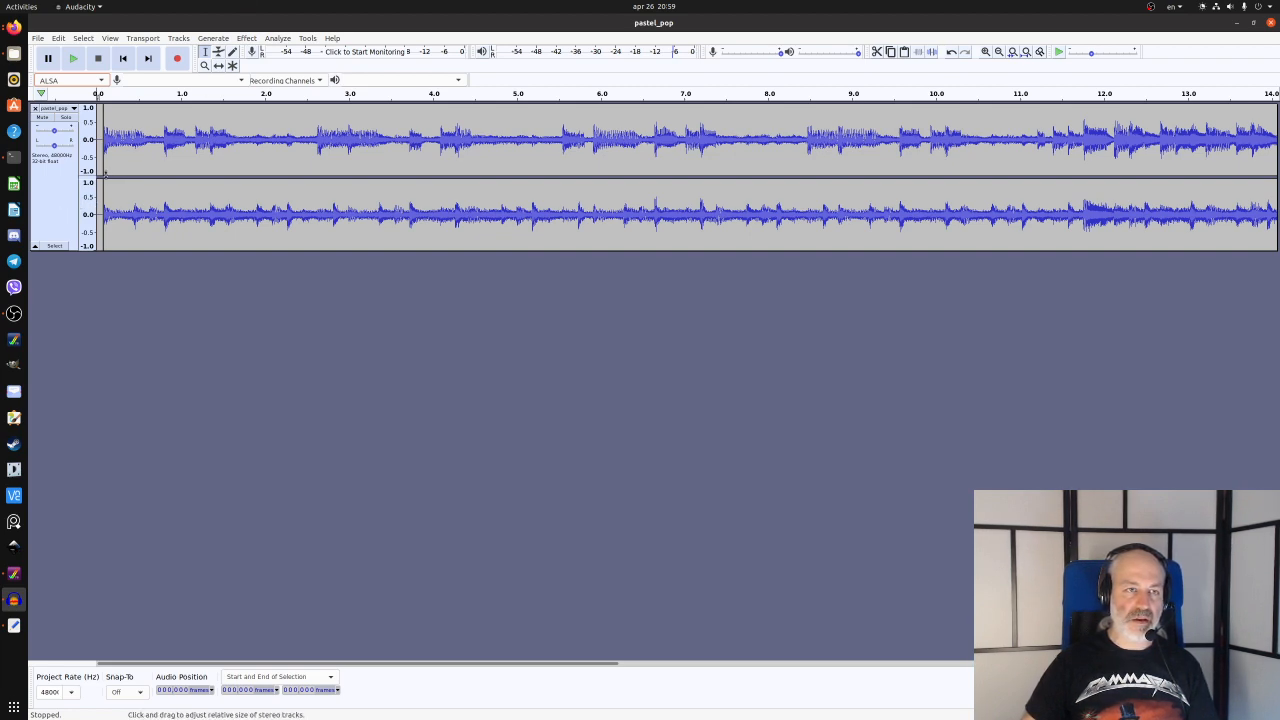
left_click(105, 174)
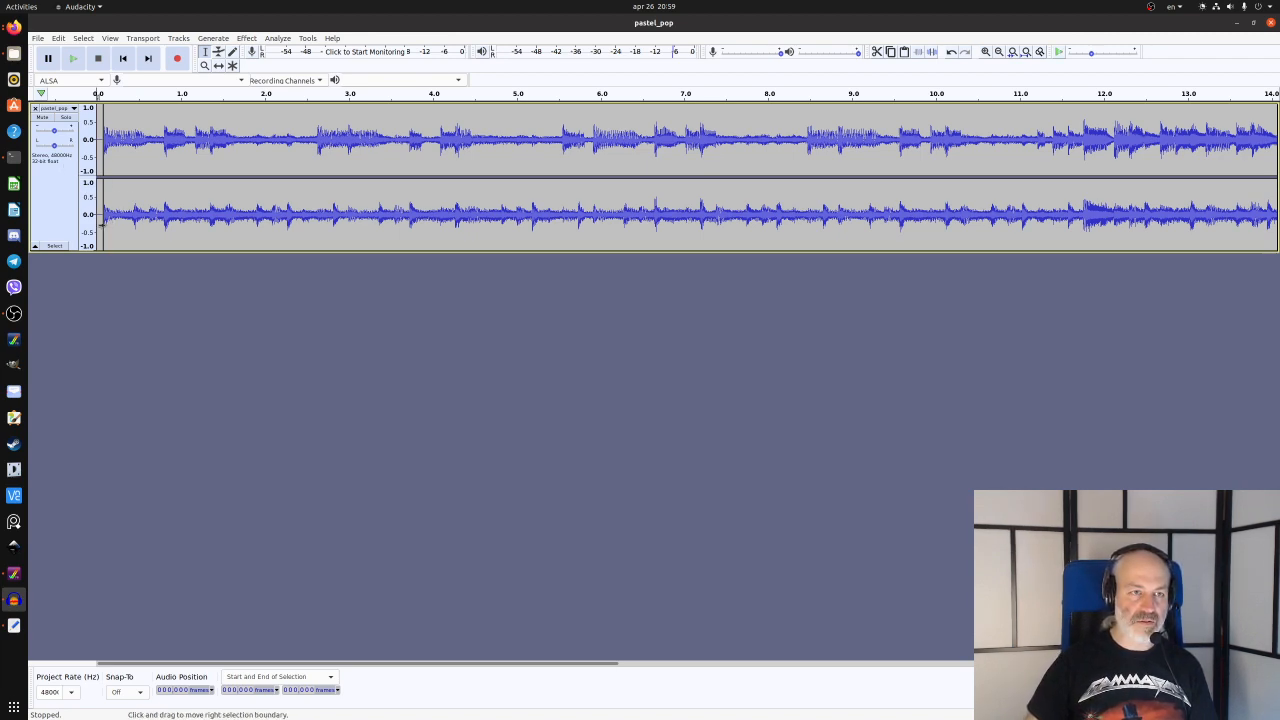
scroll(107, 218, "up", 4, "ctrl")
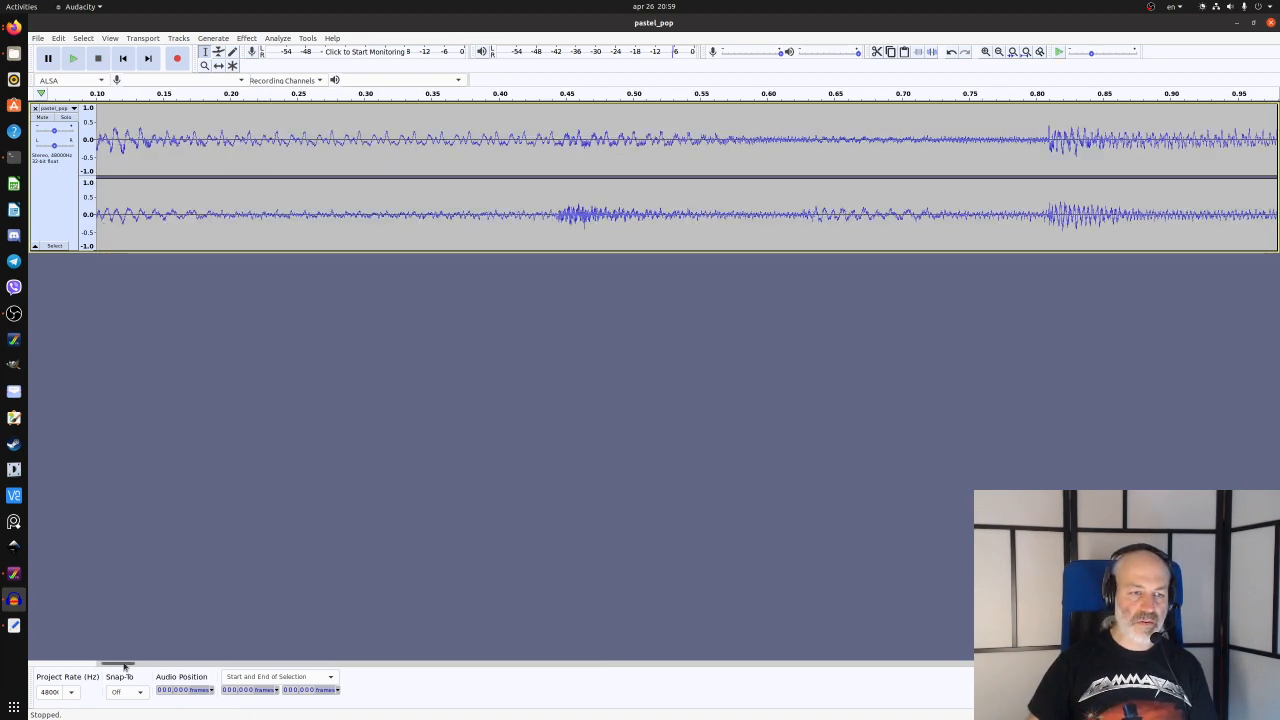
left_click_drag(123, 666, 114, 666)
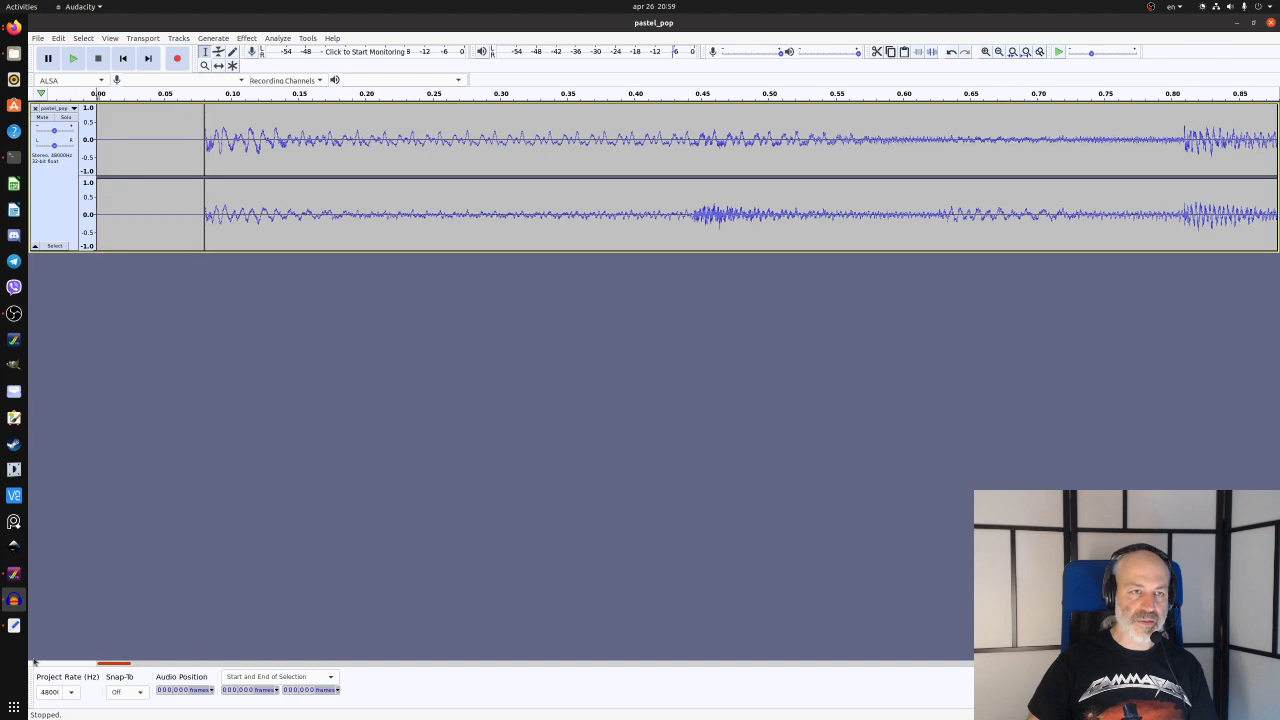
left_click(209, 199)
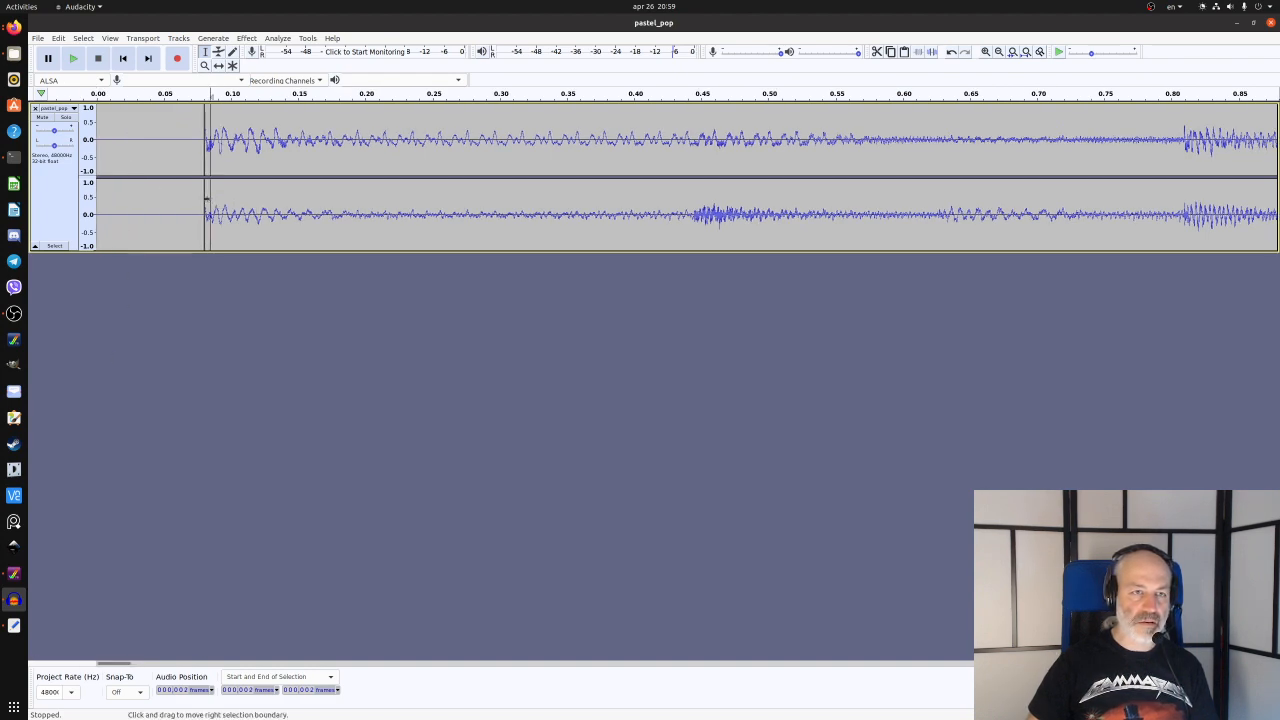
left_click(206, 199)
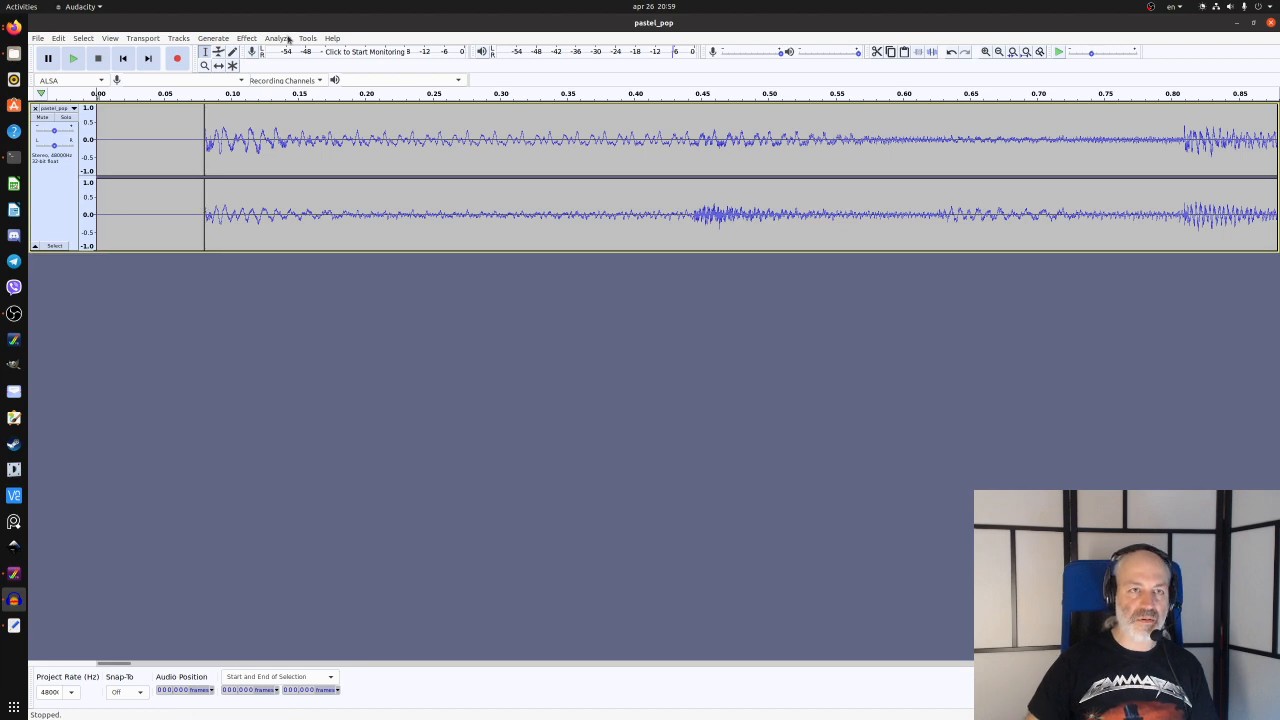
left_click(213, 39)
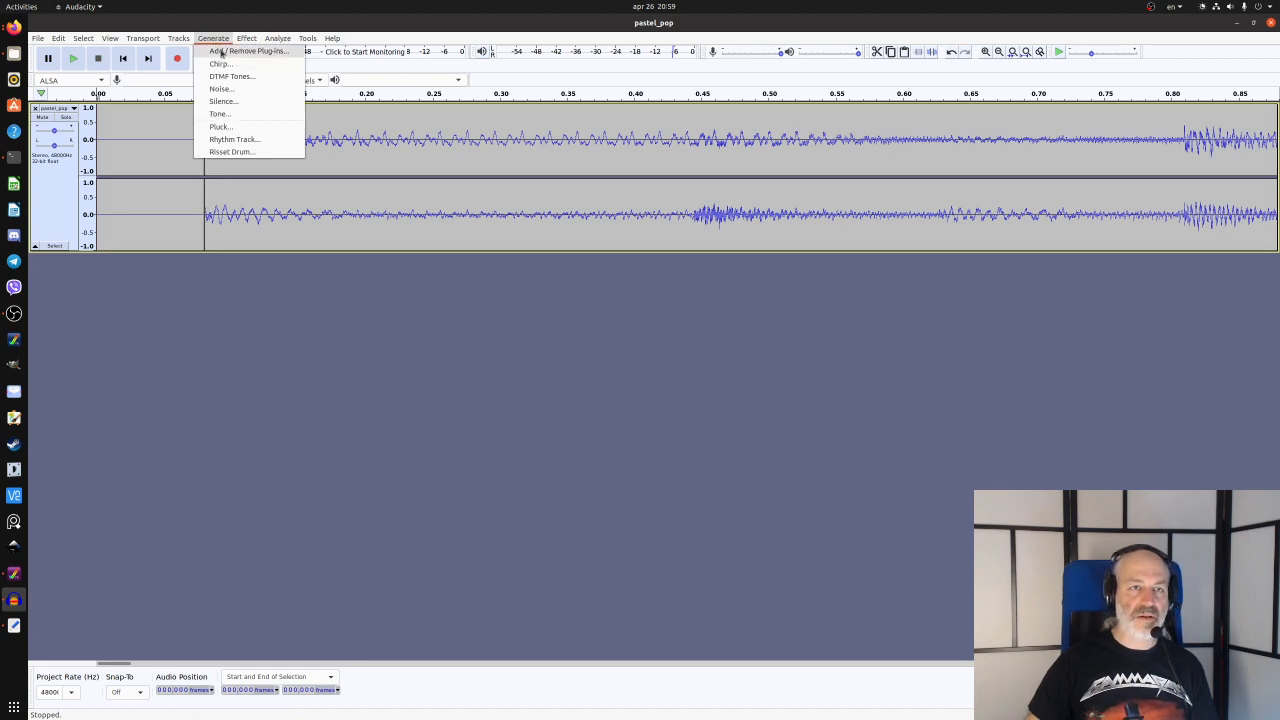
left_click(243, 100)
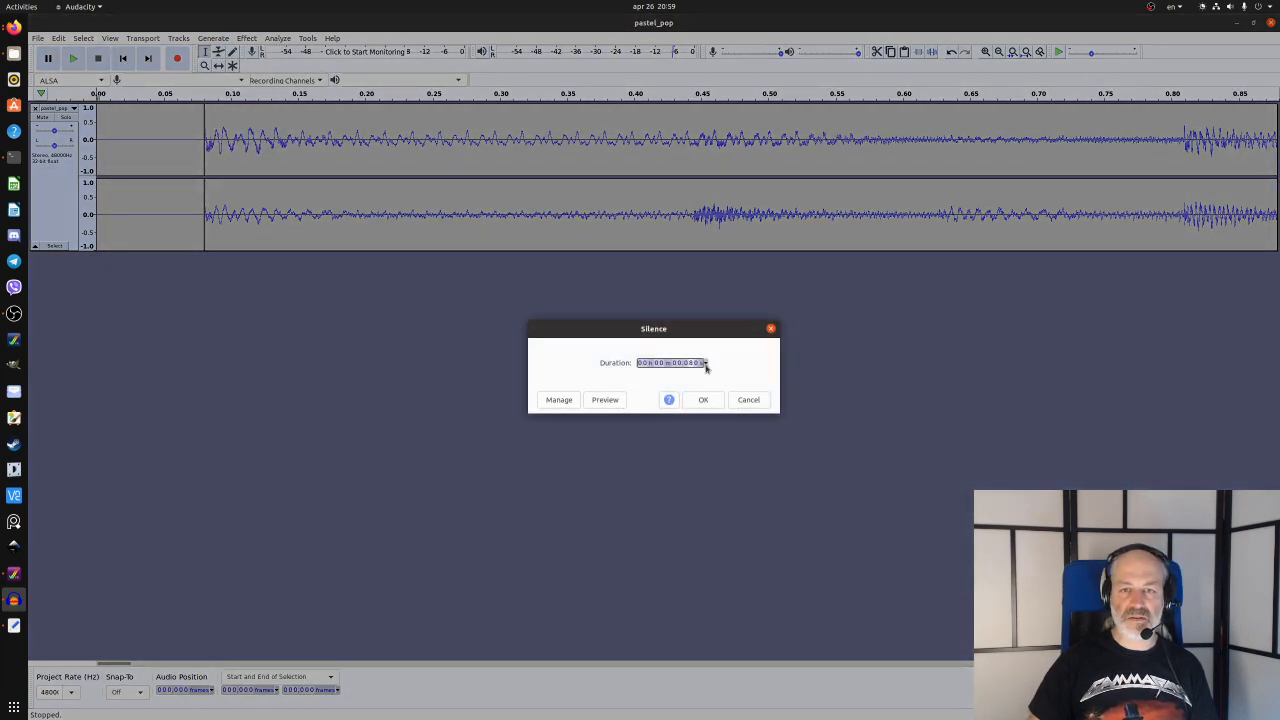
left_click(705, 364)
left_click(706, 527)
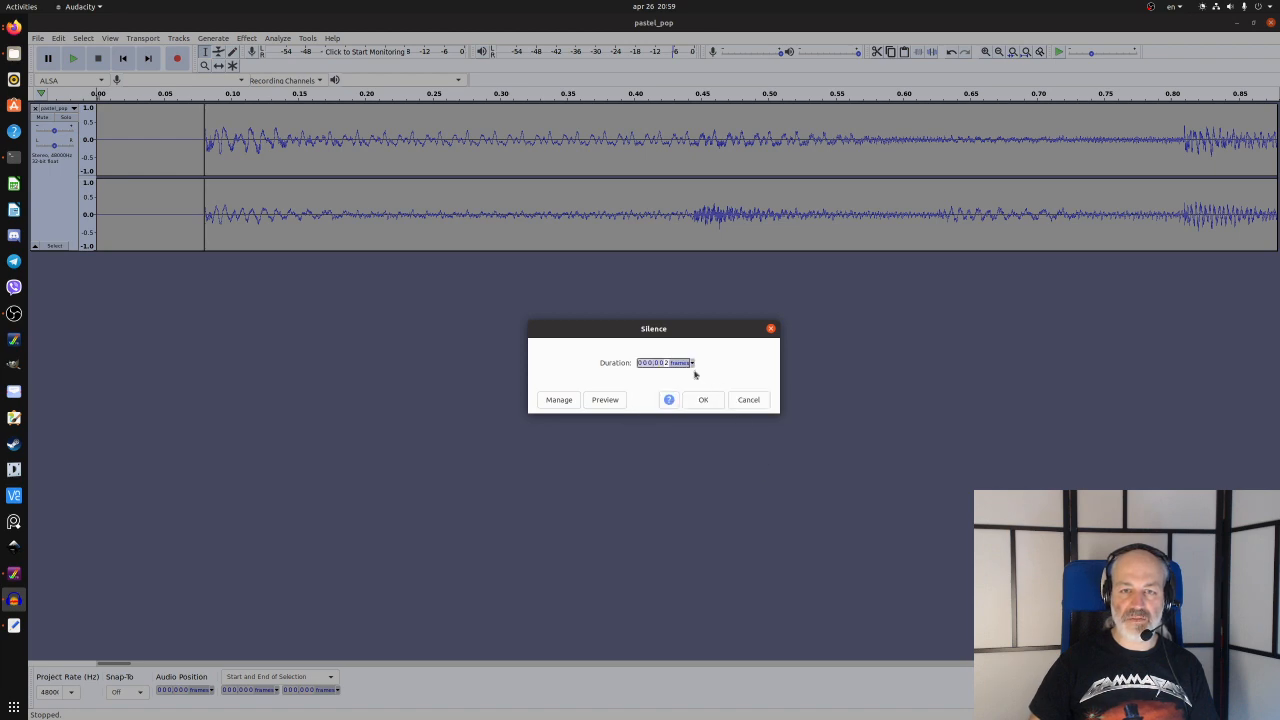
left_click(707, 401)
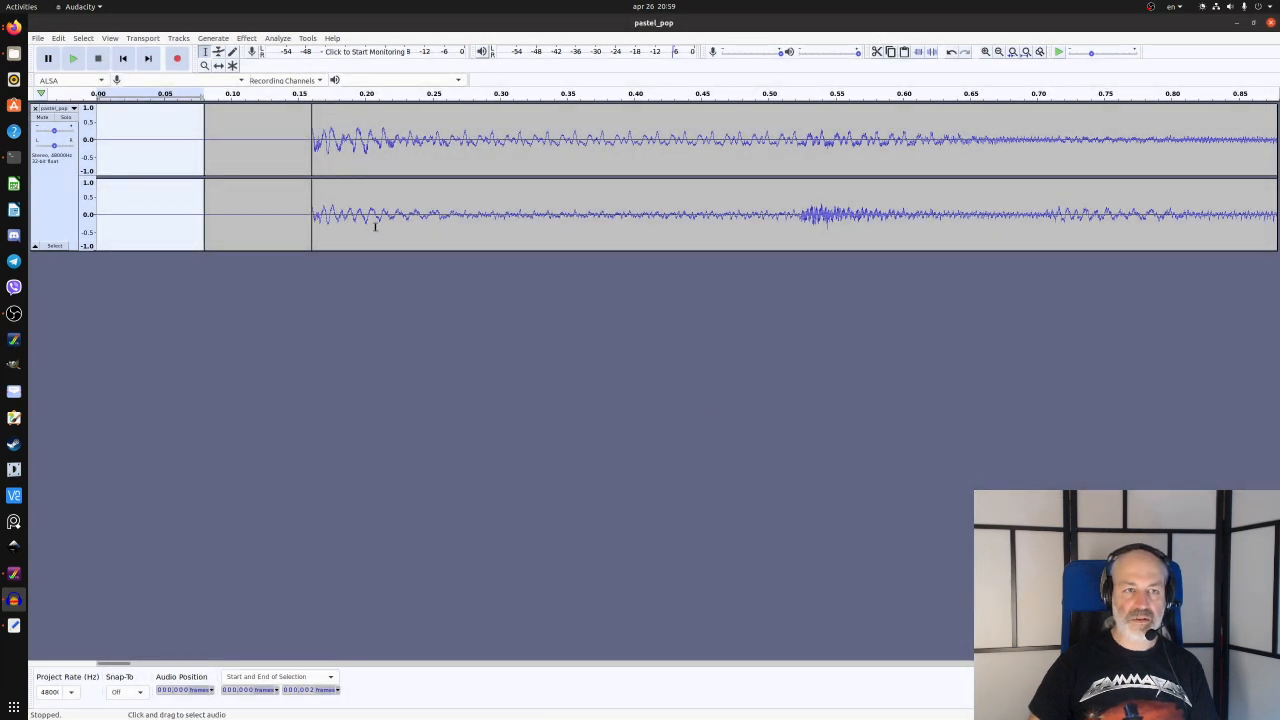
key("ctrl+f")
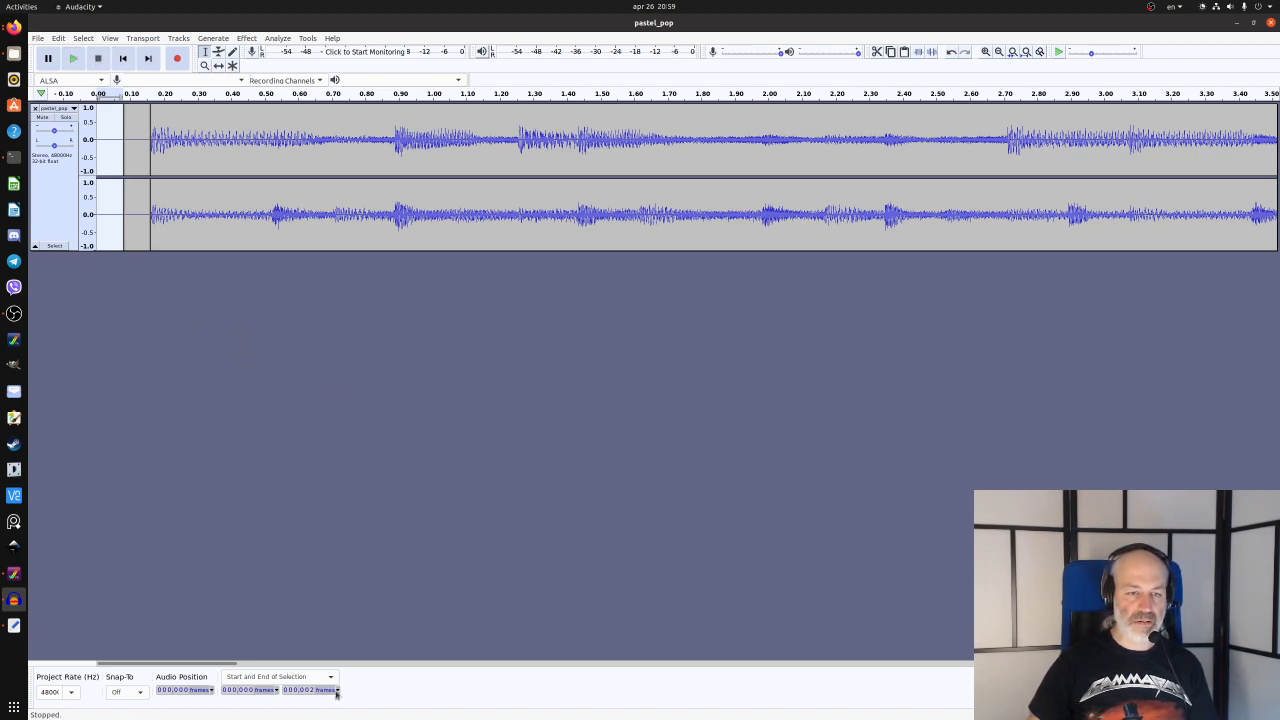
left_click(189, 161)
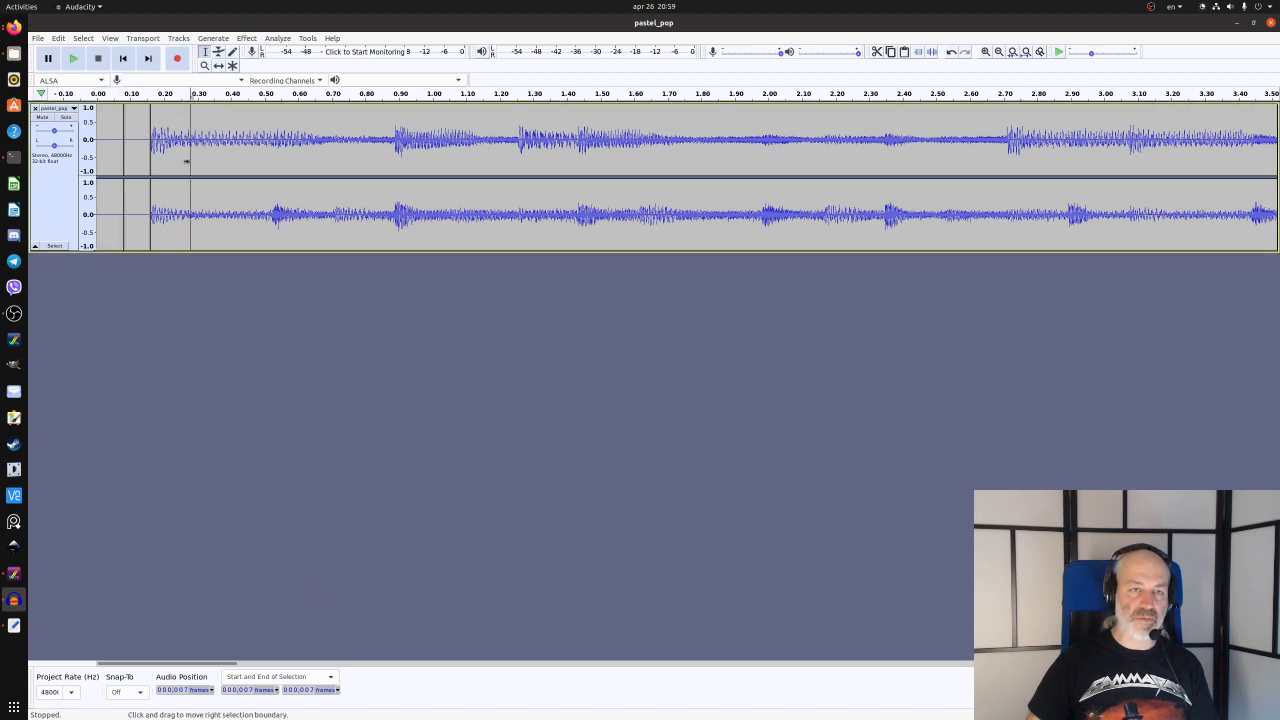
key("space")
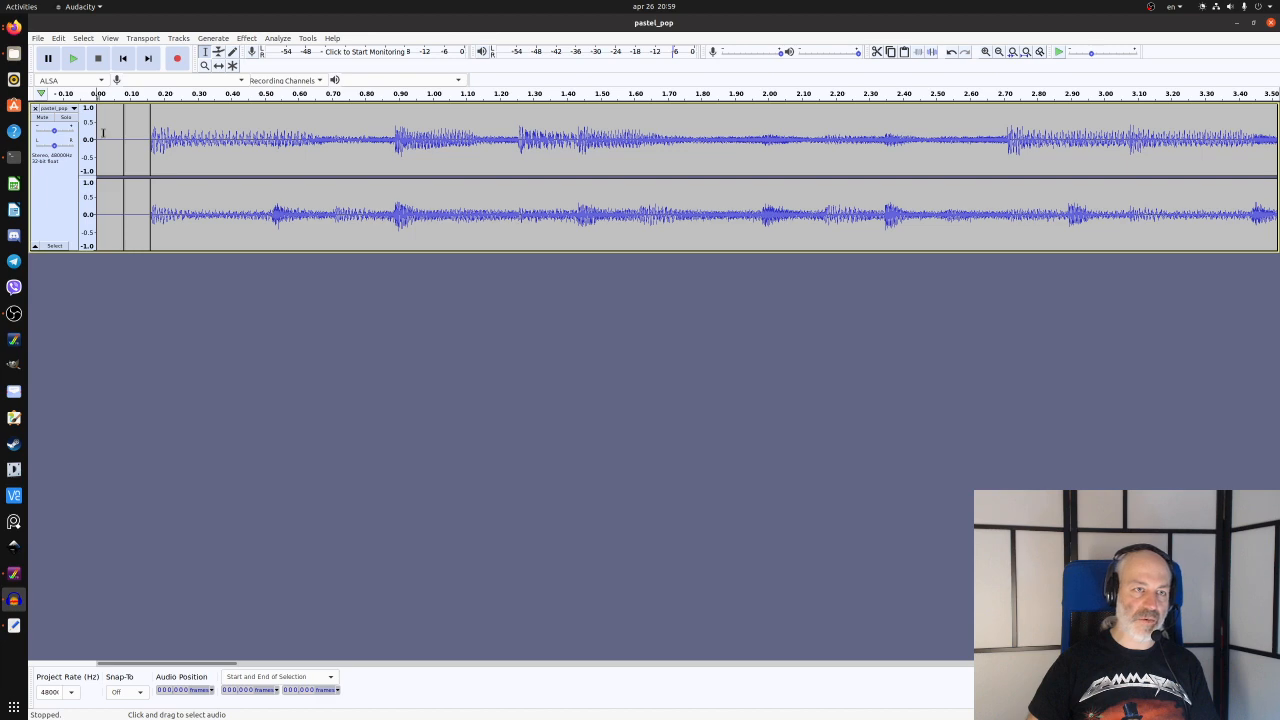
left_click_drag(148, 140, 99, 138)
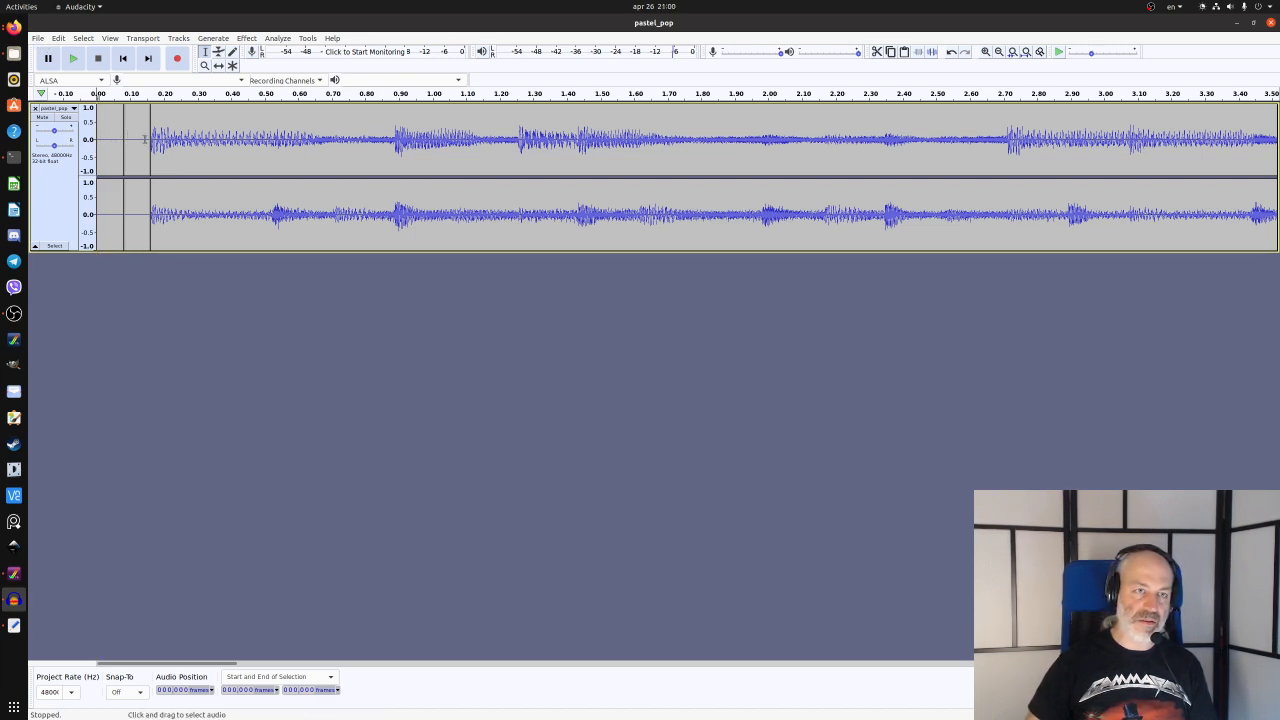
- Export the track as WAV over the existing pastel_pop700.wav in the OutputYT folder, leaving the metadata tags empty
left_click(38, 38)
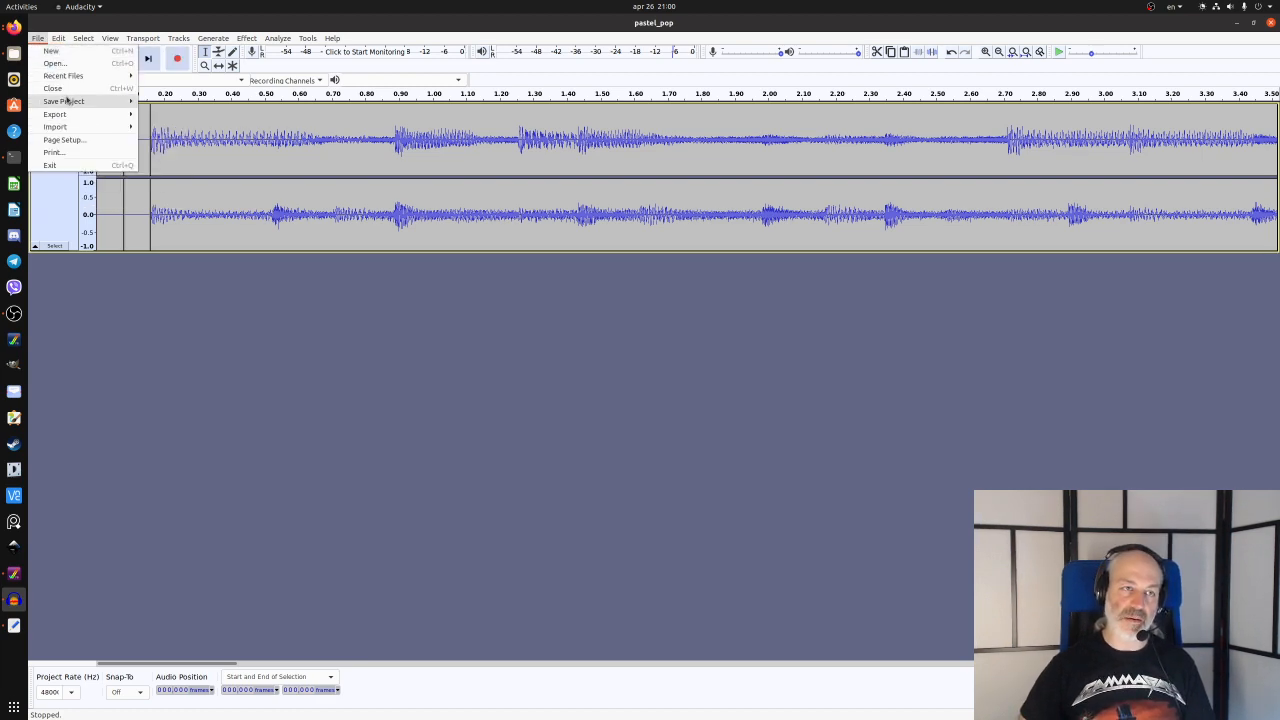
mouse_move(73, 117)
left_click(223, 127)
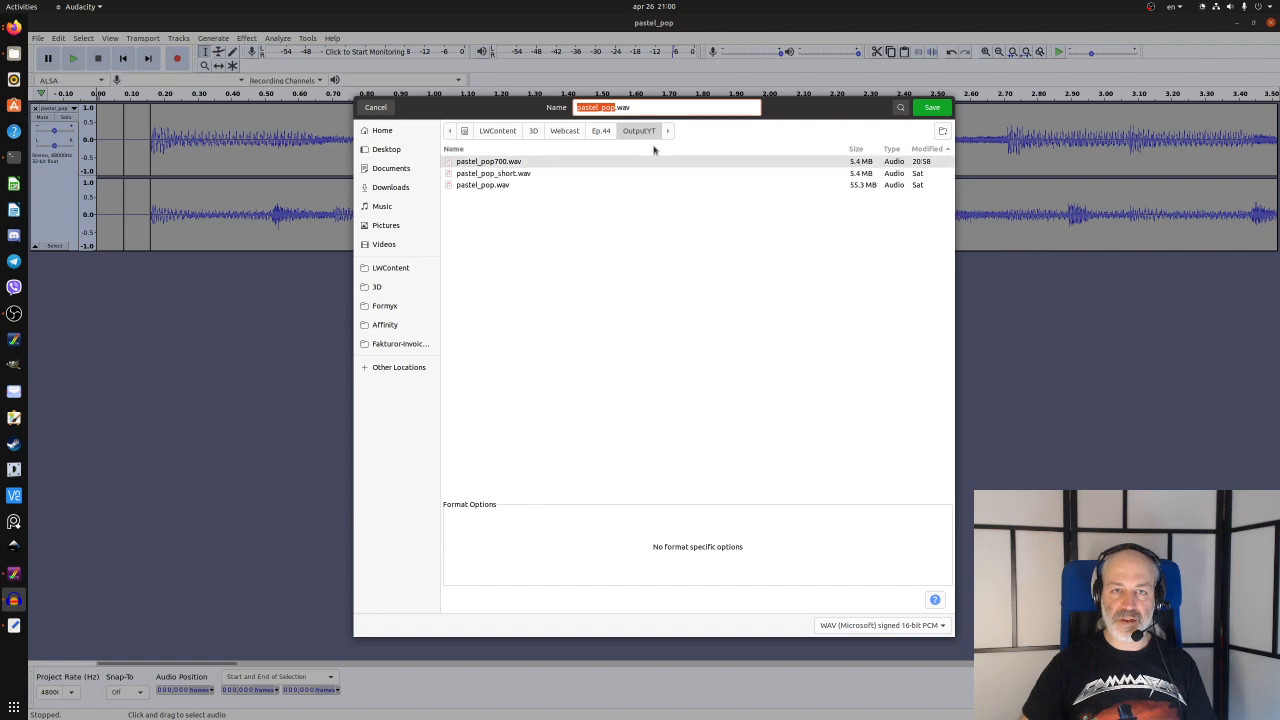
left_click(575, 162)
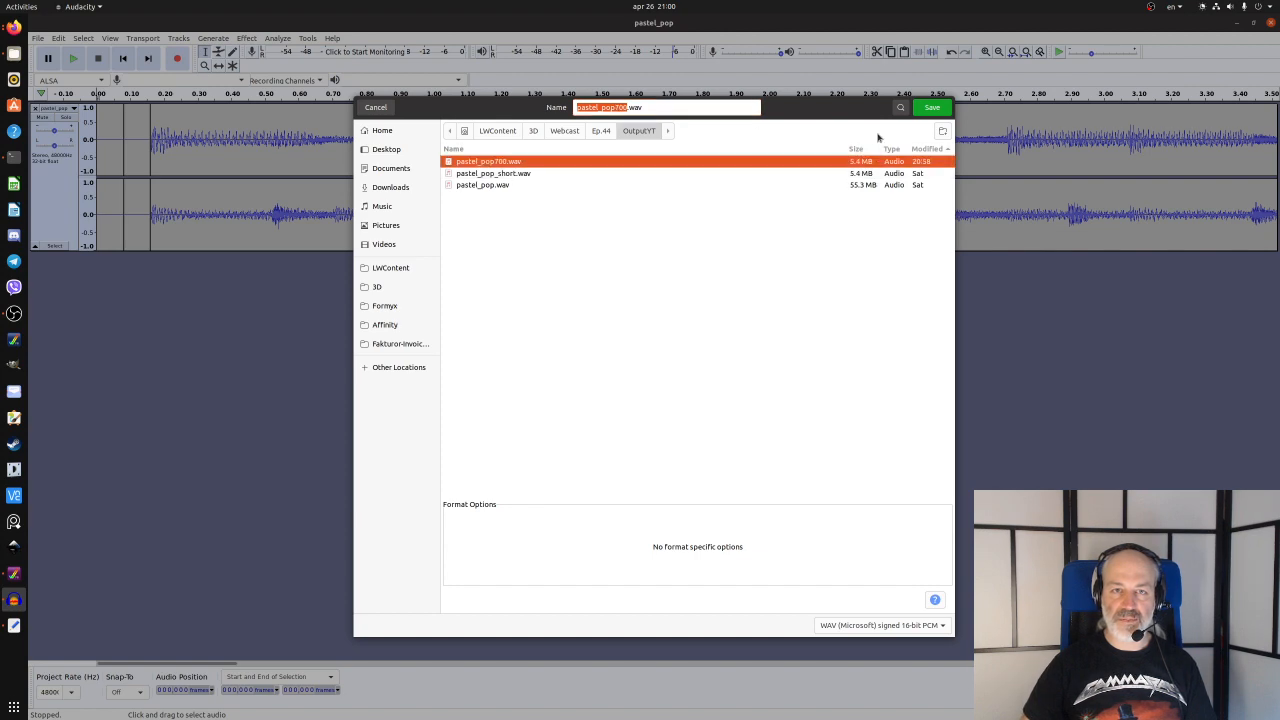
left_click(930, 108)
left_click(753, 396)
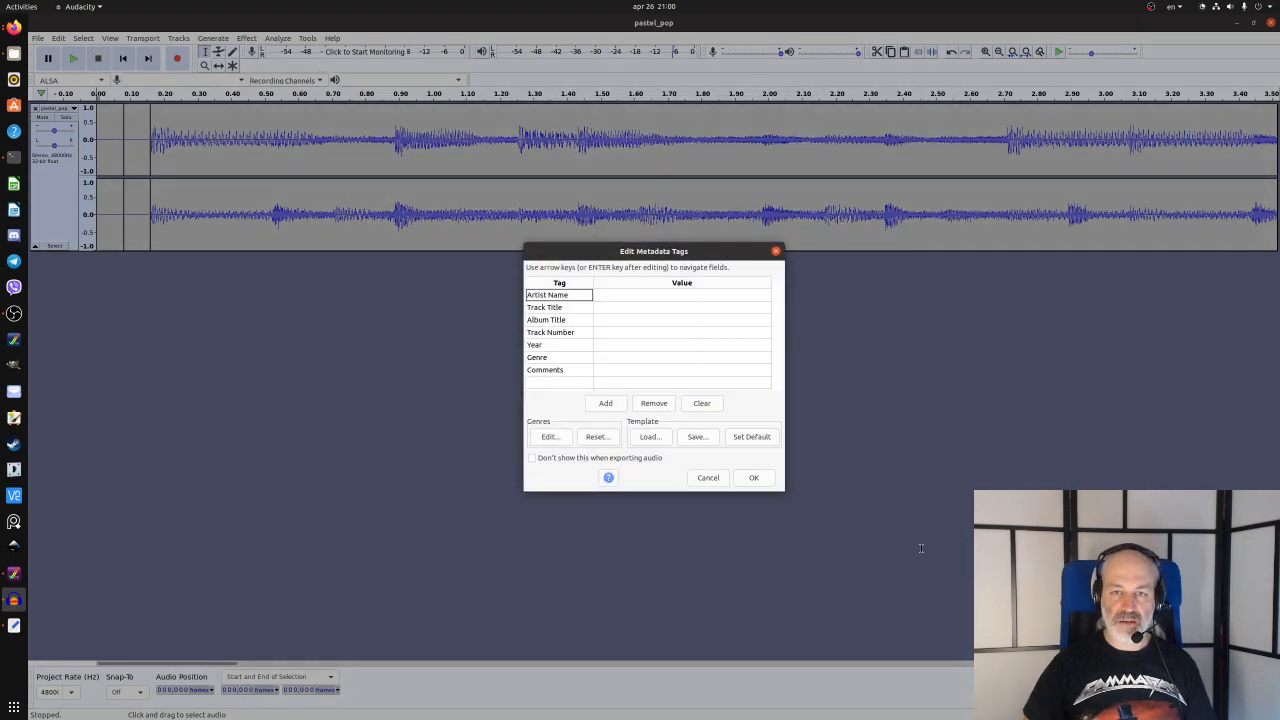
left_click(764, 480)
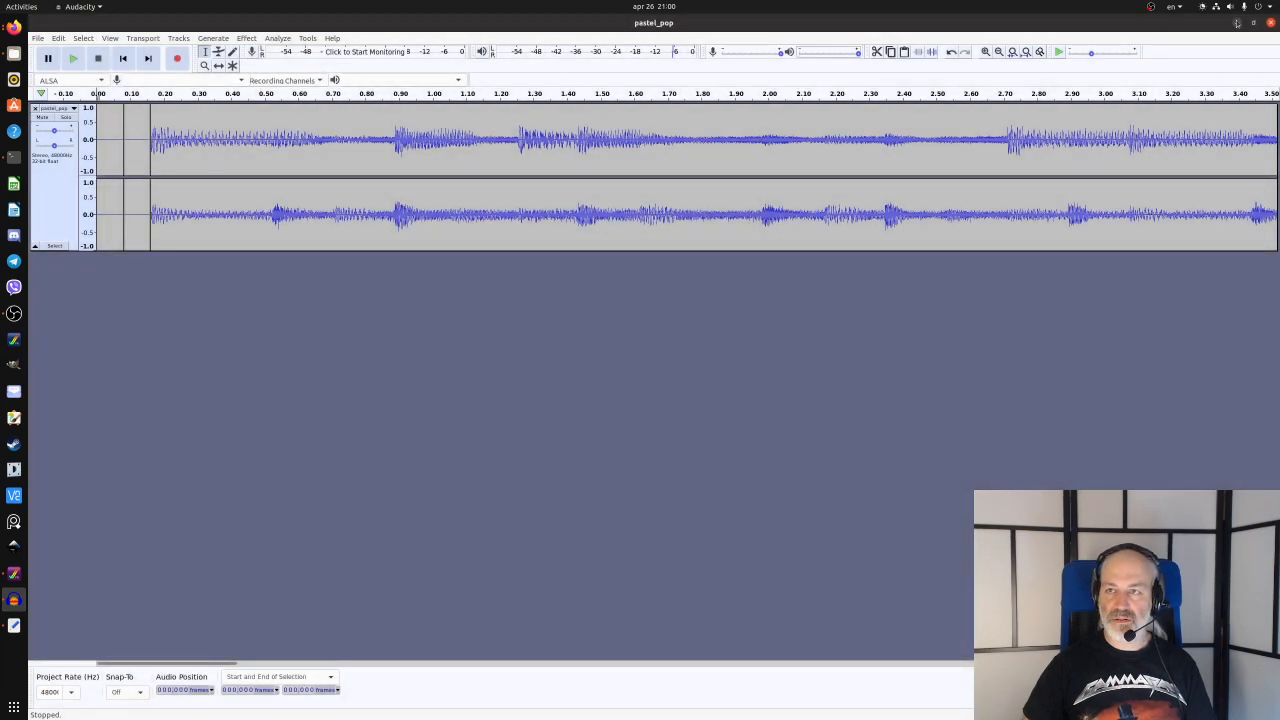
- Switch to the terminal and rerun the last ffmpeg command with the new pastel_pop700.wav, overwriting Amigarium2-720p.mp4 on the desktop
left_click(1238, 22)
left_click(14, 157)
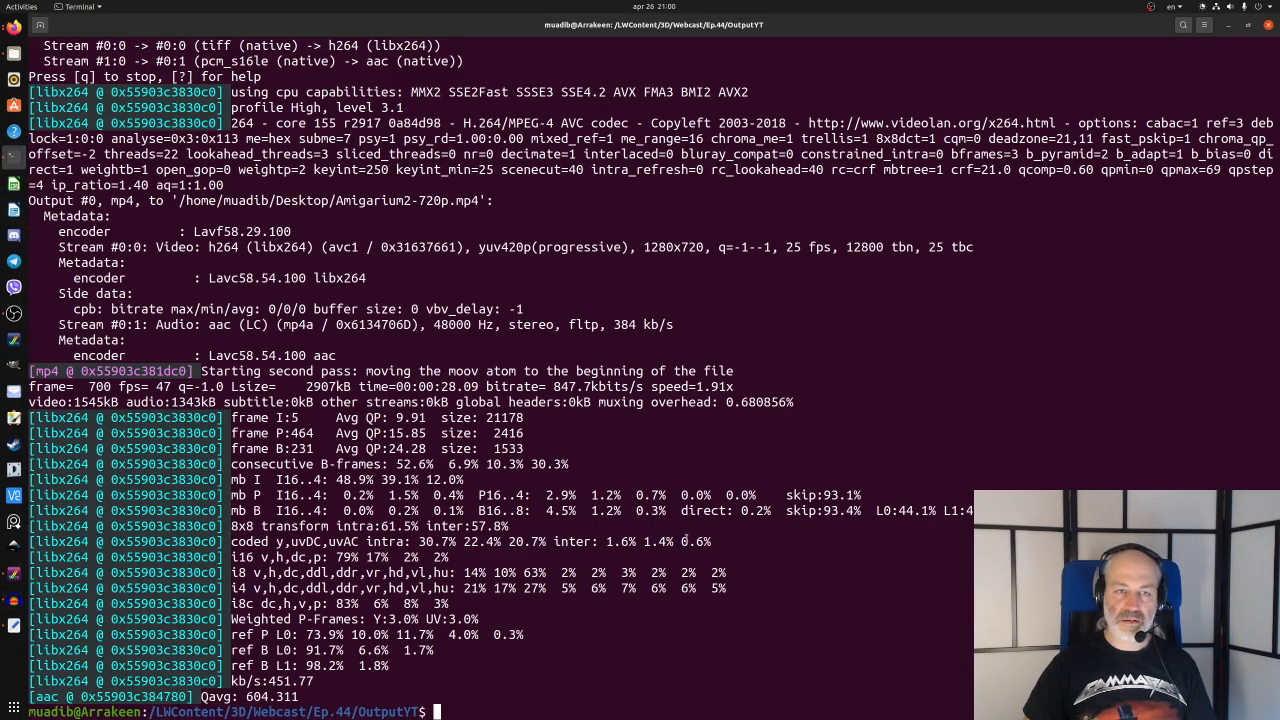
key("Up")
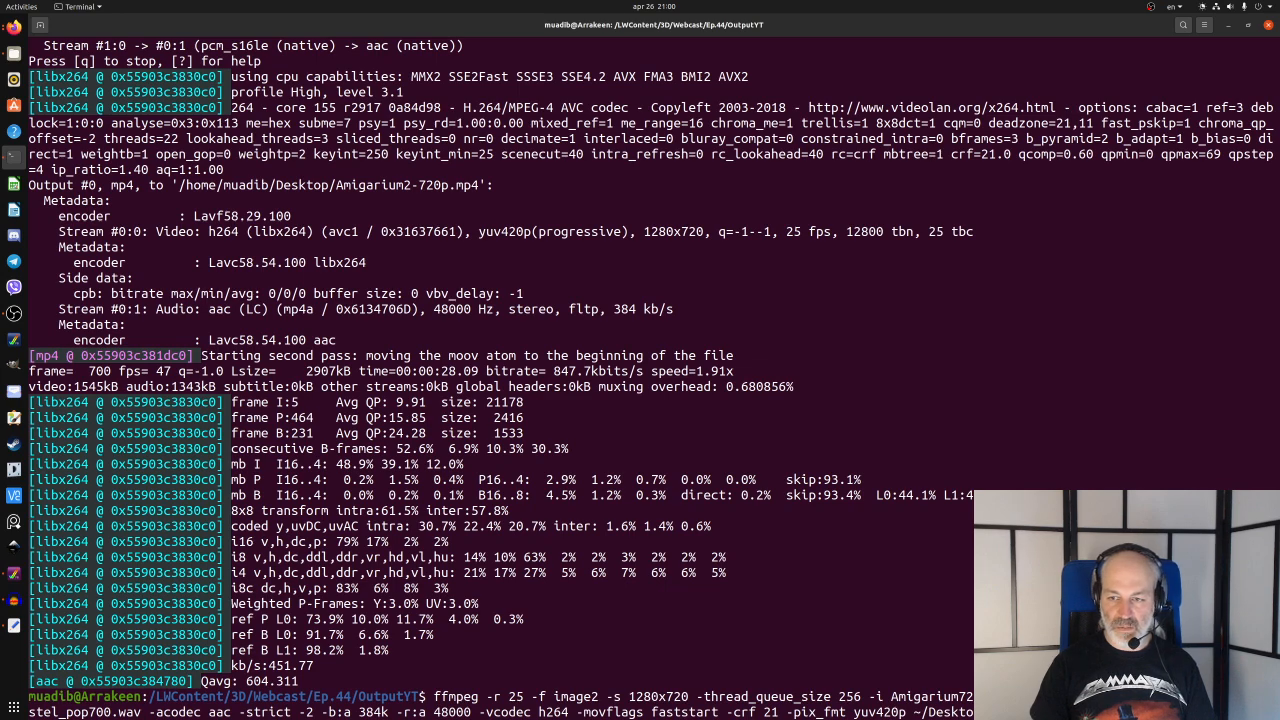
key("Return")
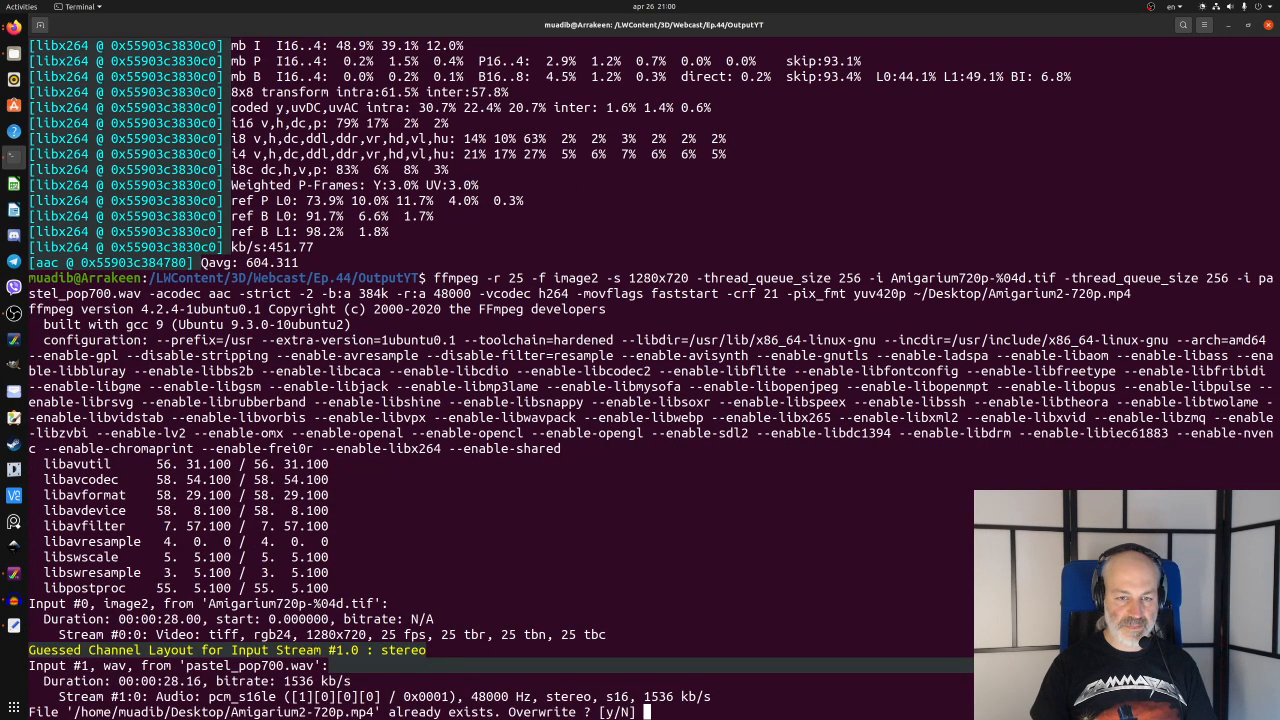
type("y")
key("Return")
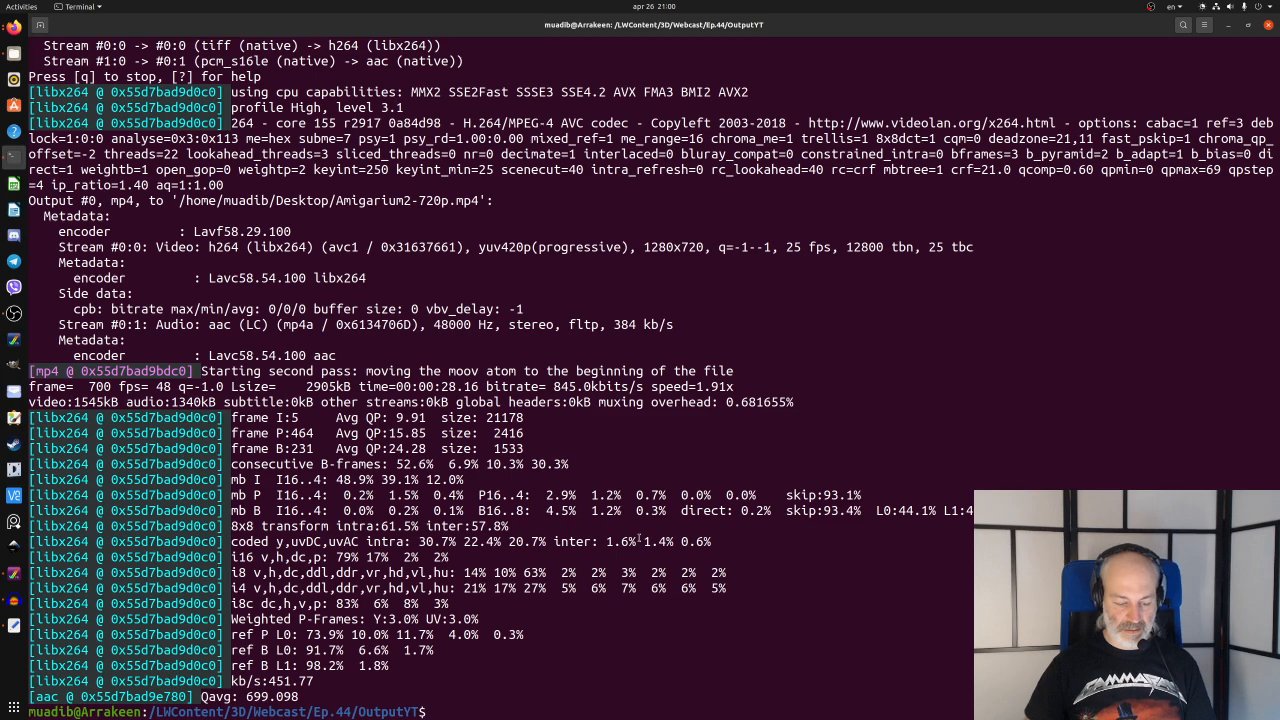
- Play Amigarium2-720p.mp4 from the desktop in VLC in full screen to check the audio sync
key("super+d")
left_click(125, 421)
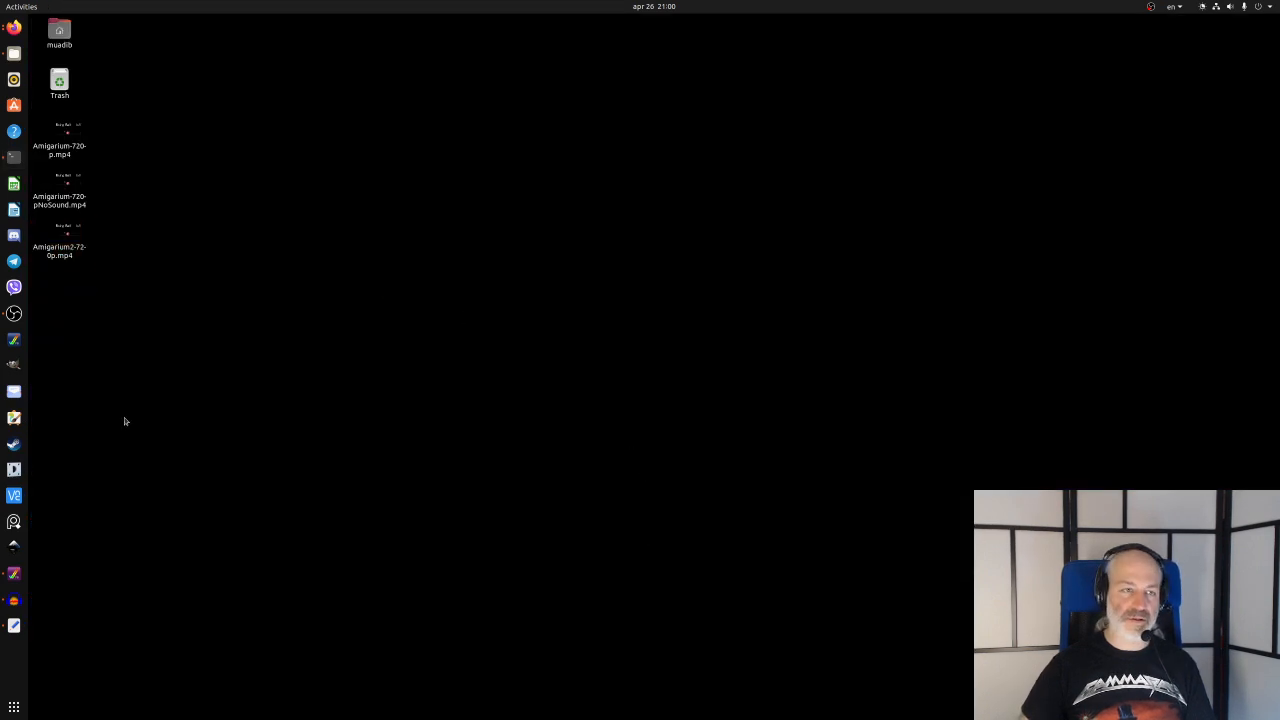
double_click(62, 245)
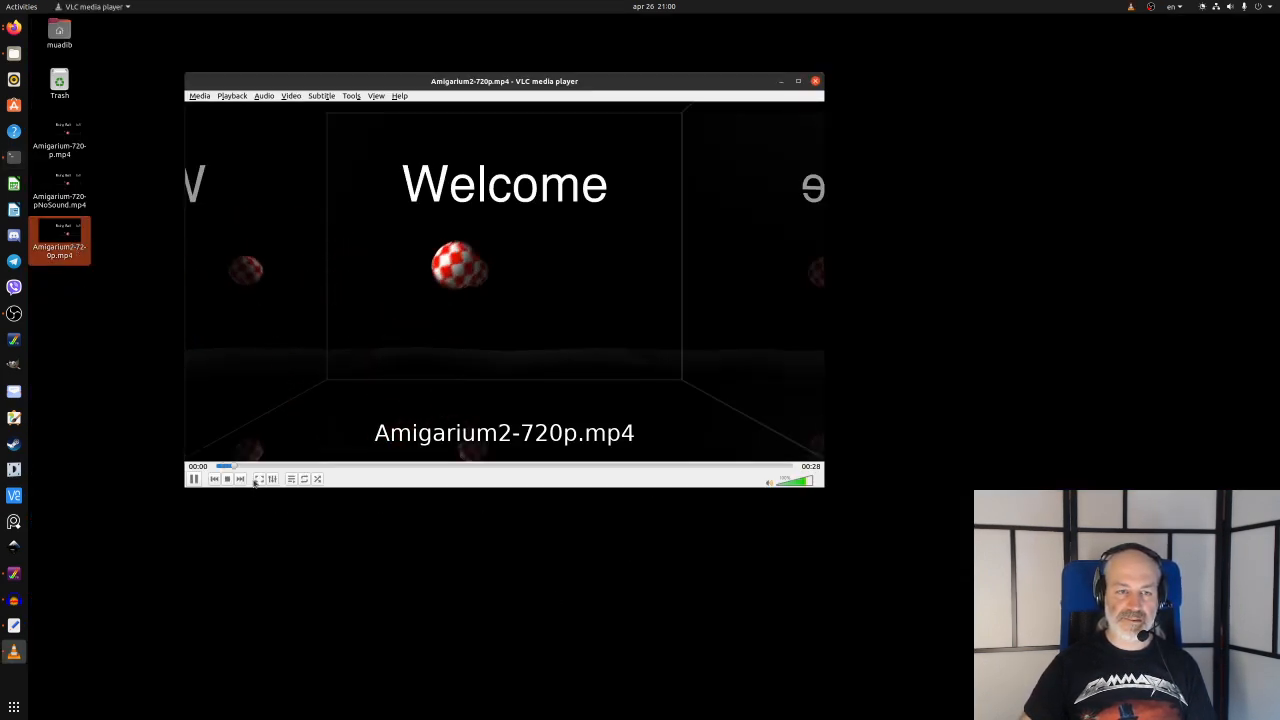
key("f")
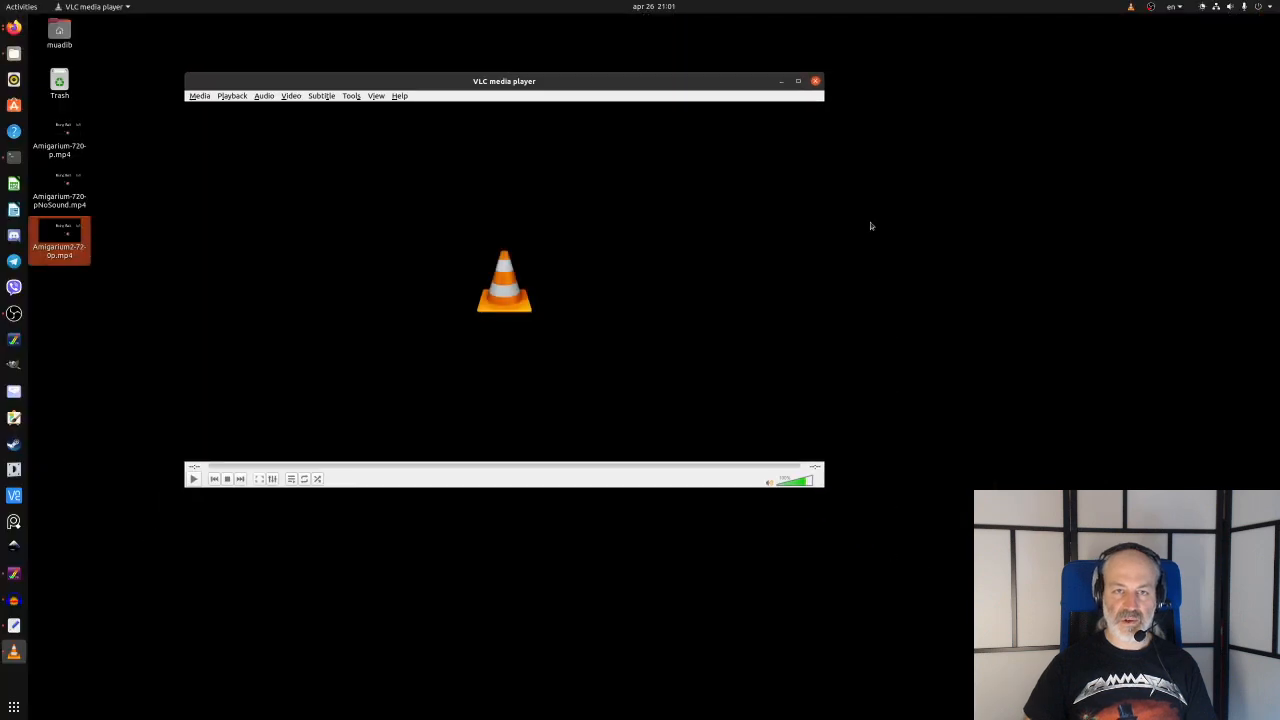
left_click(71, 625)
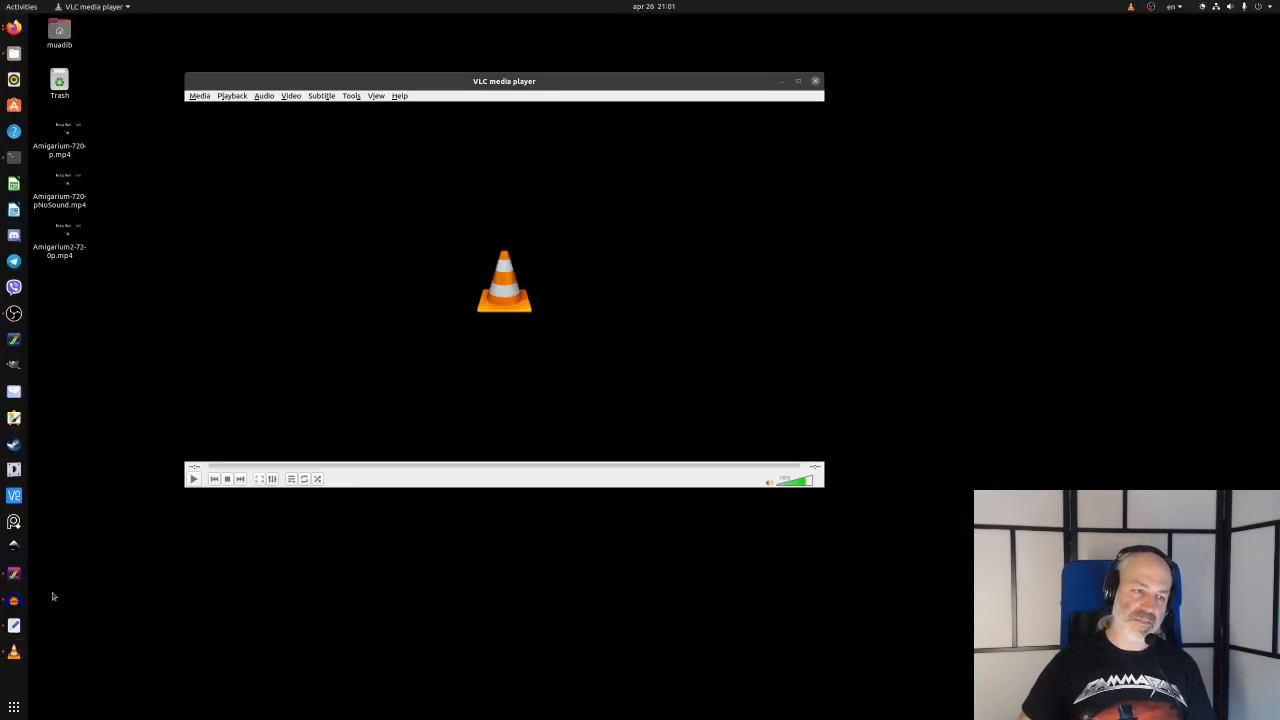
- Switch to Audacity and apply a Fade Out to the end of the pastel_pop track, from frame 688 to frame 704
left_click(14, 599)
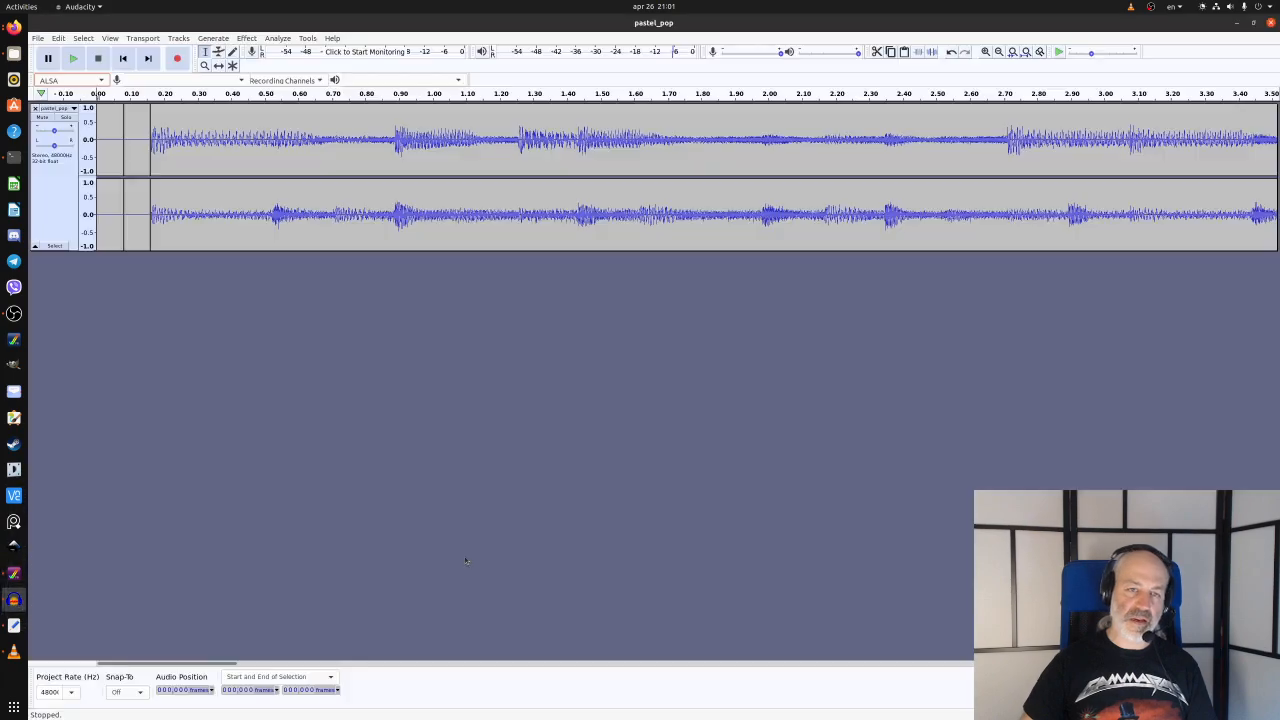
left_click_drag(201, 665, 869, 450)
scroll(869, 450, "down", 3, "ctrl")
scroll(869, 455, "down", 2, "ctrl")
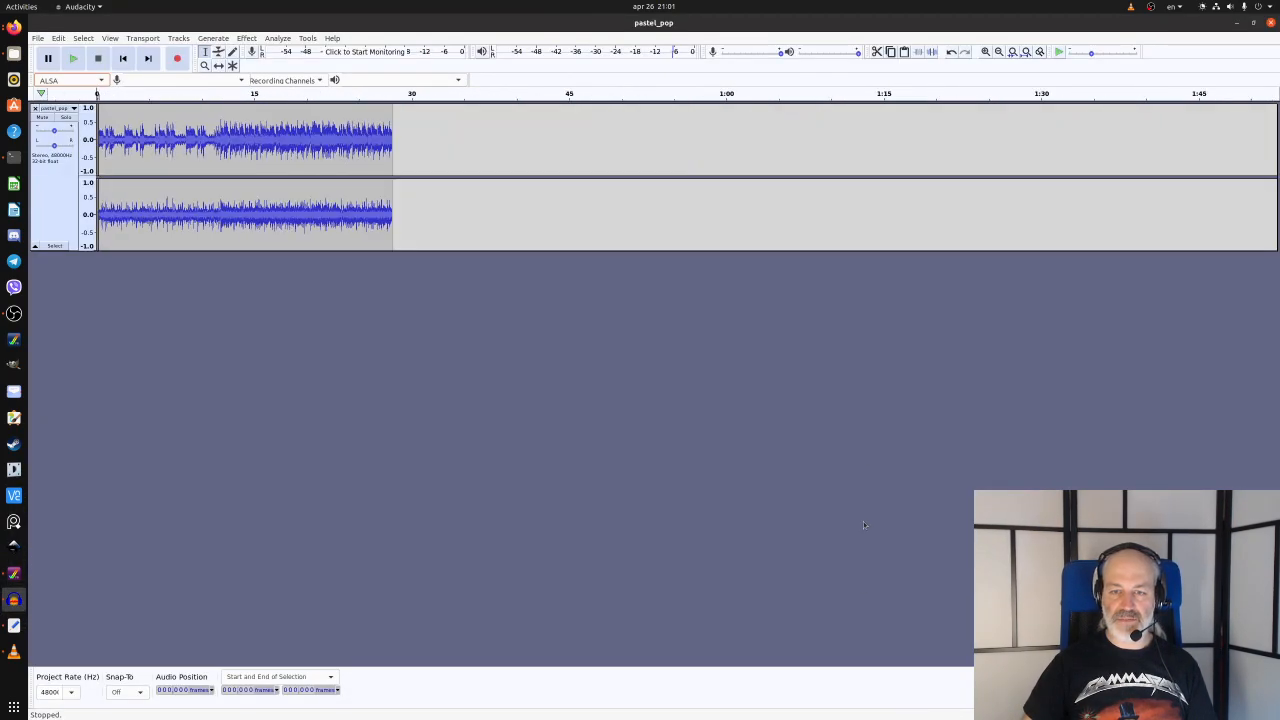
scroll(358, 291, "up", 4, "ctrl")
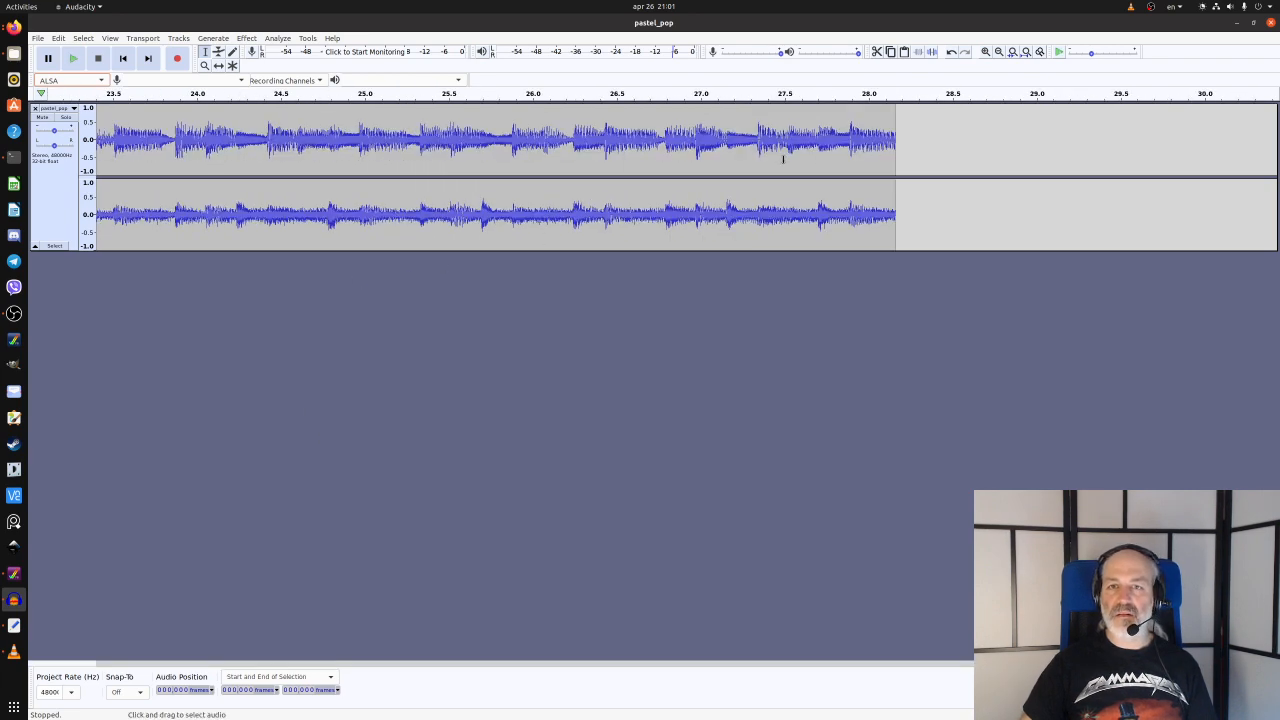
left_click_drag(787, 160, 894, 174)
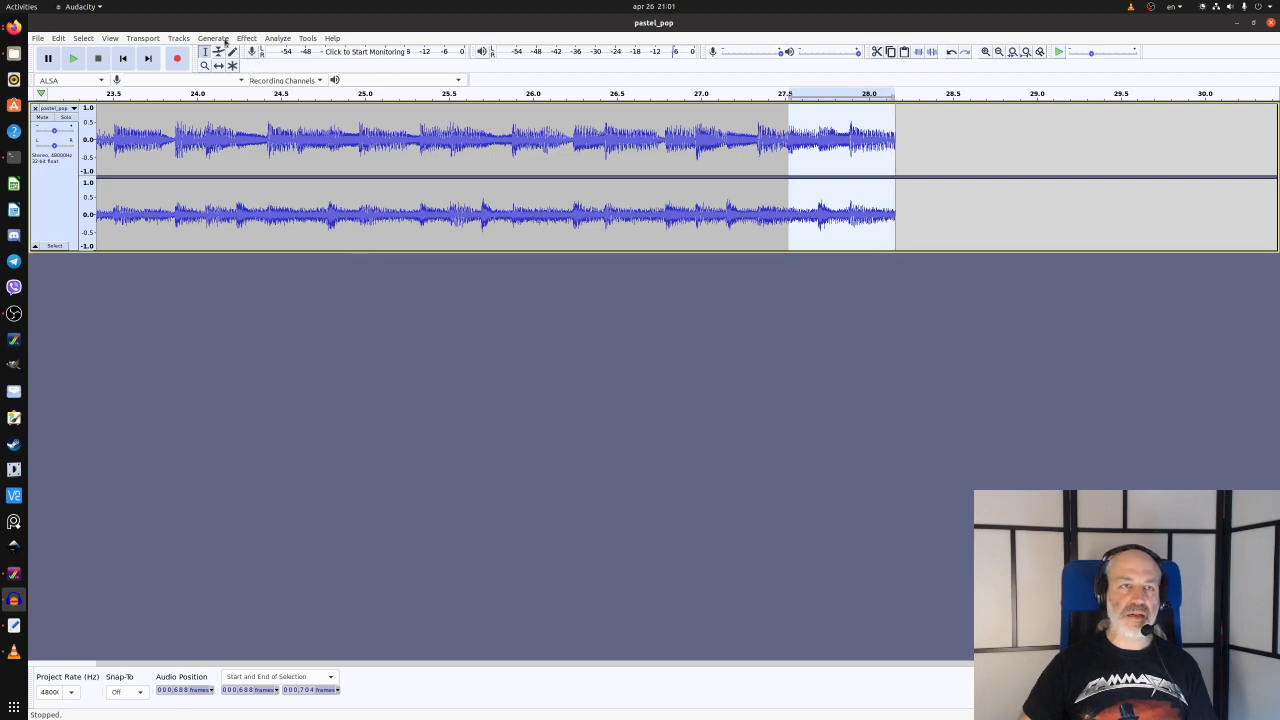
left_click(252, 38)
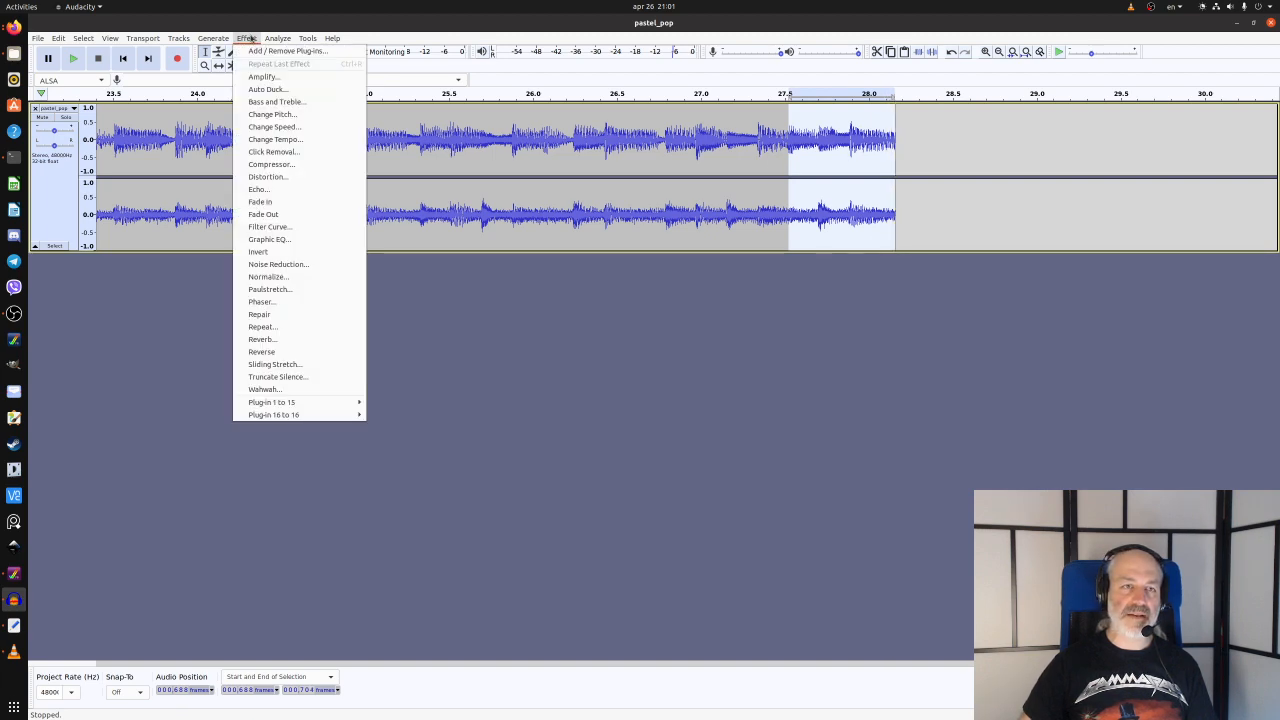
left_click(310, 214)
- Export the faded track as WAV, replacing pastel_pop700.wav in the OutputYT folder and accepting the metadata tags unchanged
left_click(37, 38)
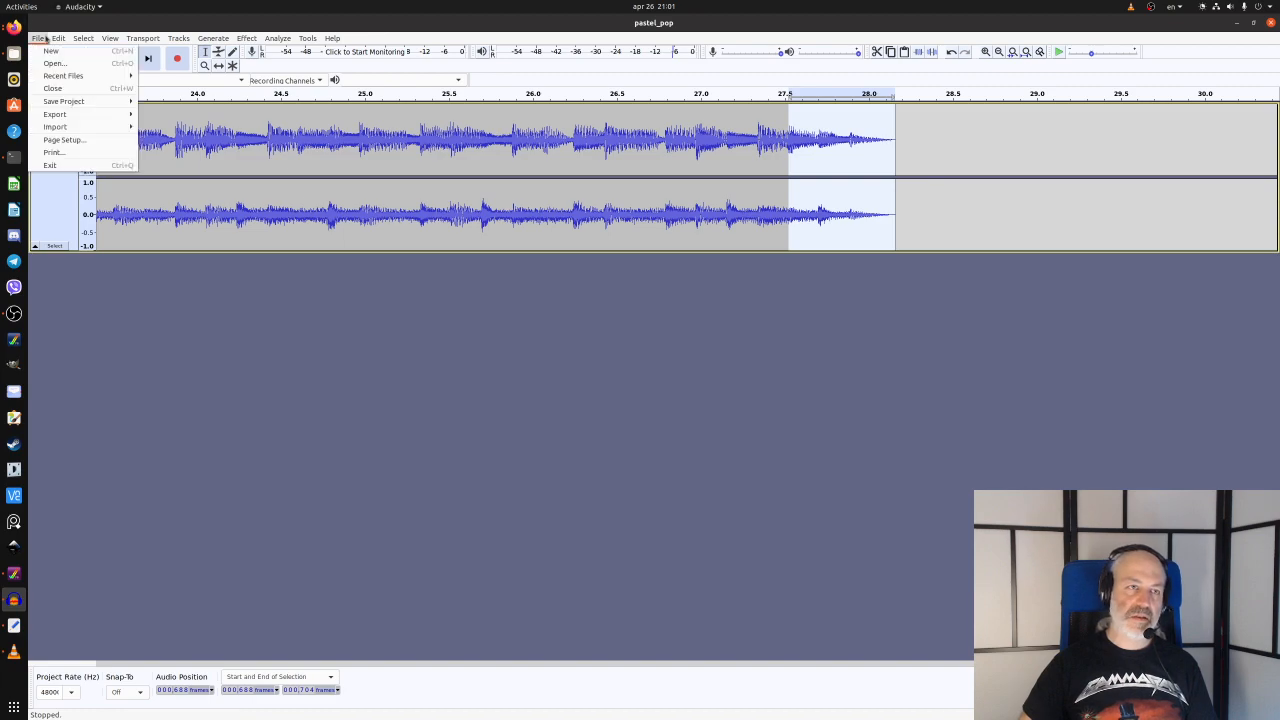
mouse_move(81, 117)
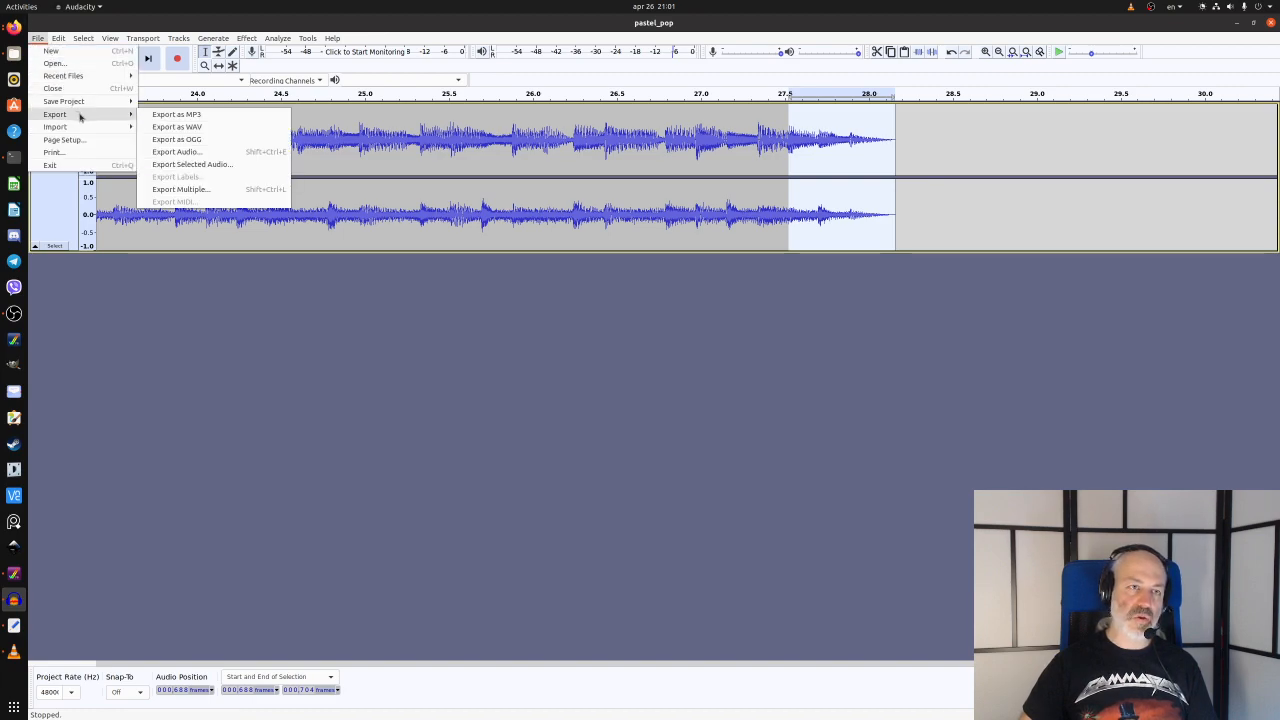
left_click(210, 127)
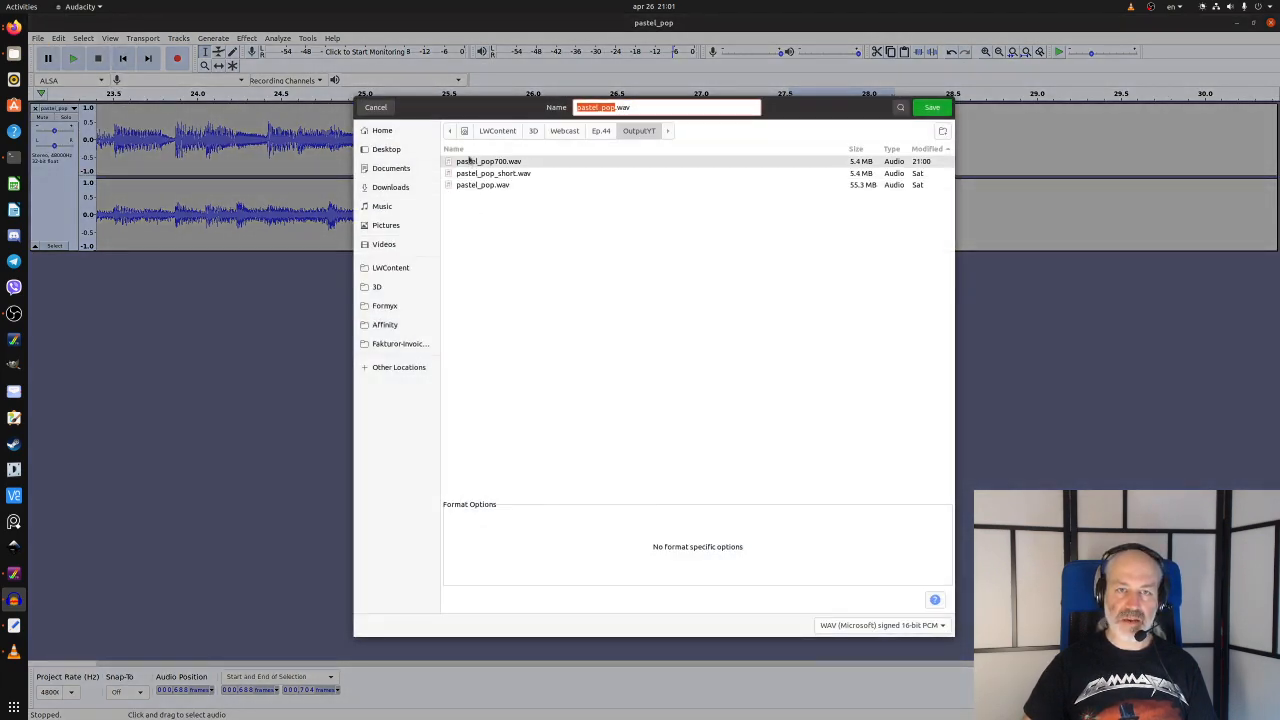
left_click(488, 166)
left_click(931, 107)
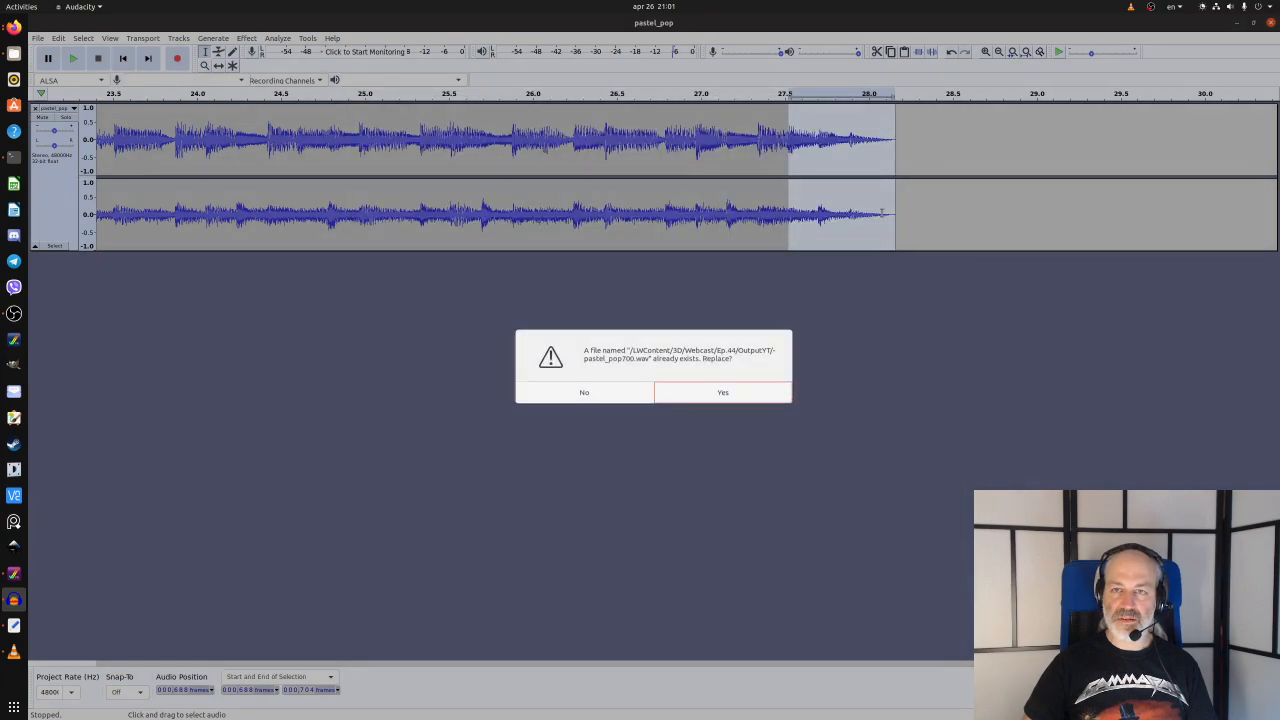
left_click(723, 391)
left_click(771, 477)
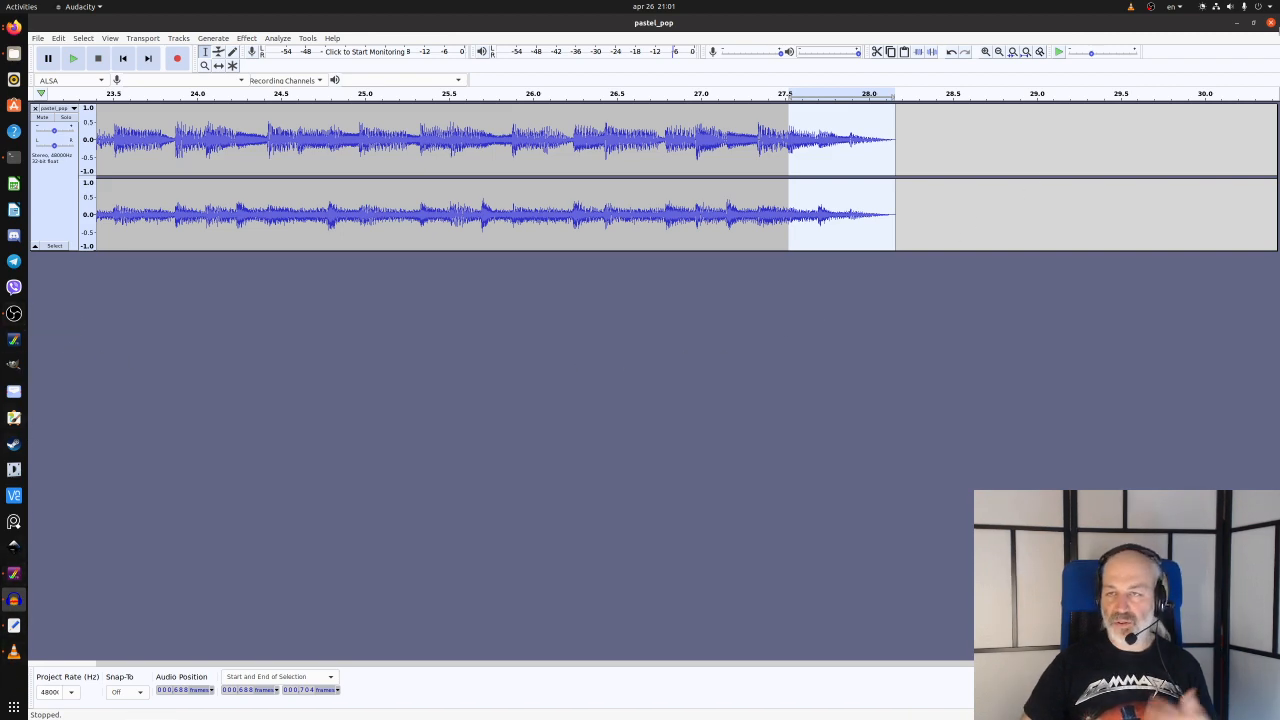
- Close the VLC player and rerun the last ffmpeg command in the terminal, overwriting Amigarium2-720p.mp4 with the faded audio
left_click(1270, 22)
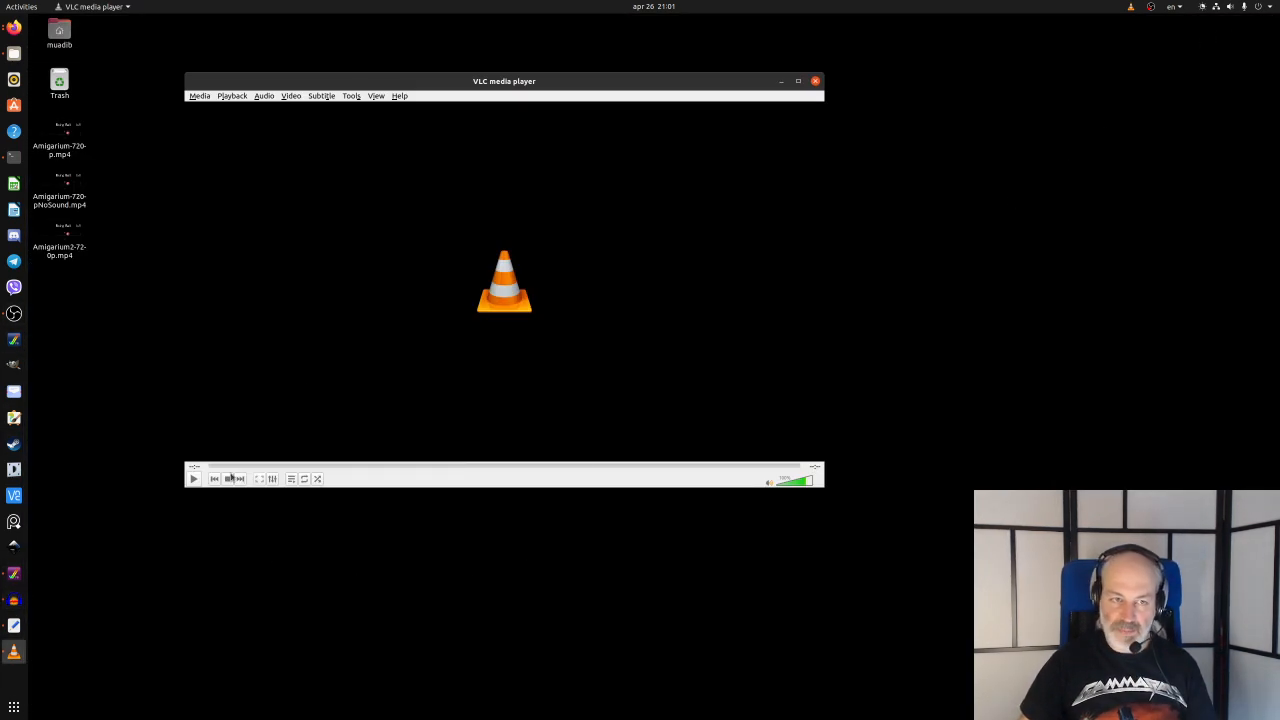
left_click(815, 81)
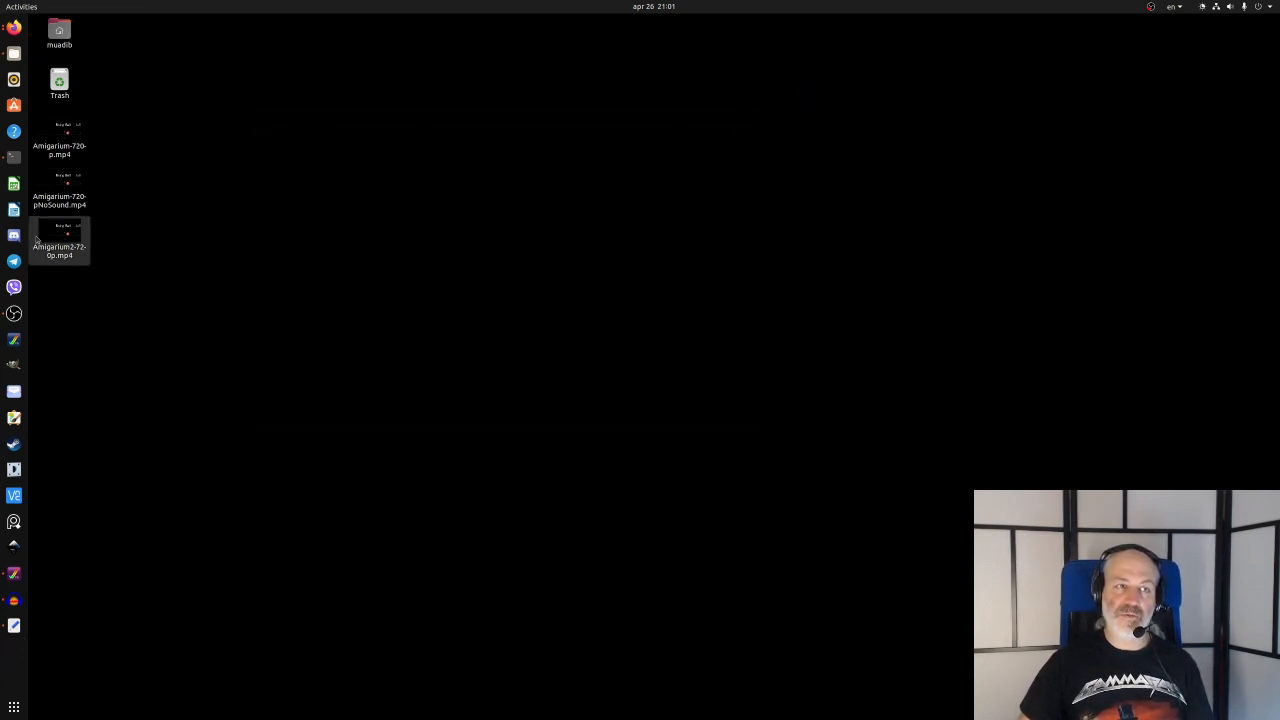
left_click(14, 157)
key("Up")
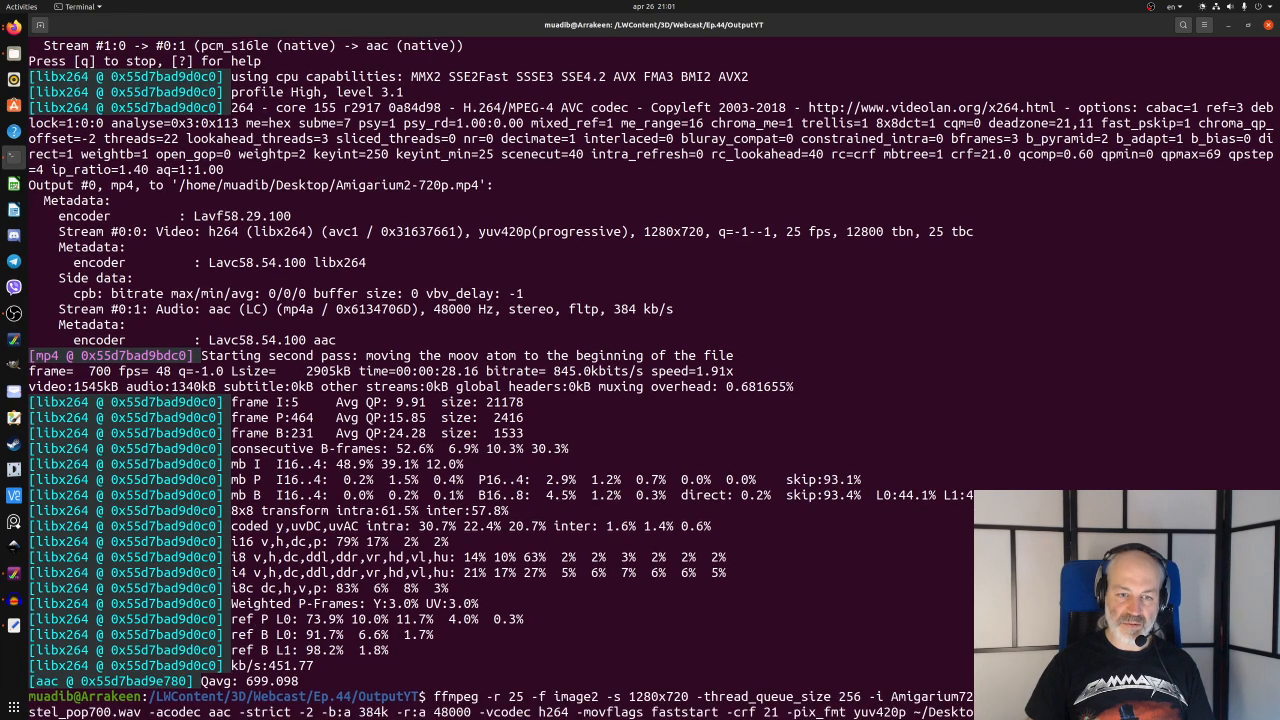
key("Return")
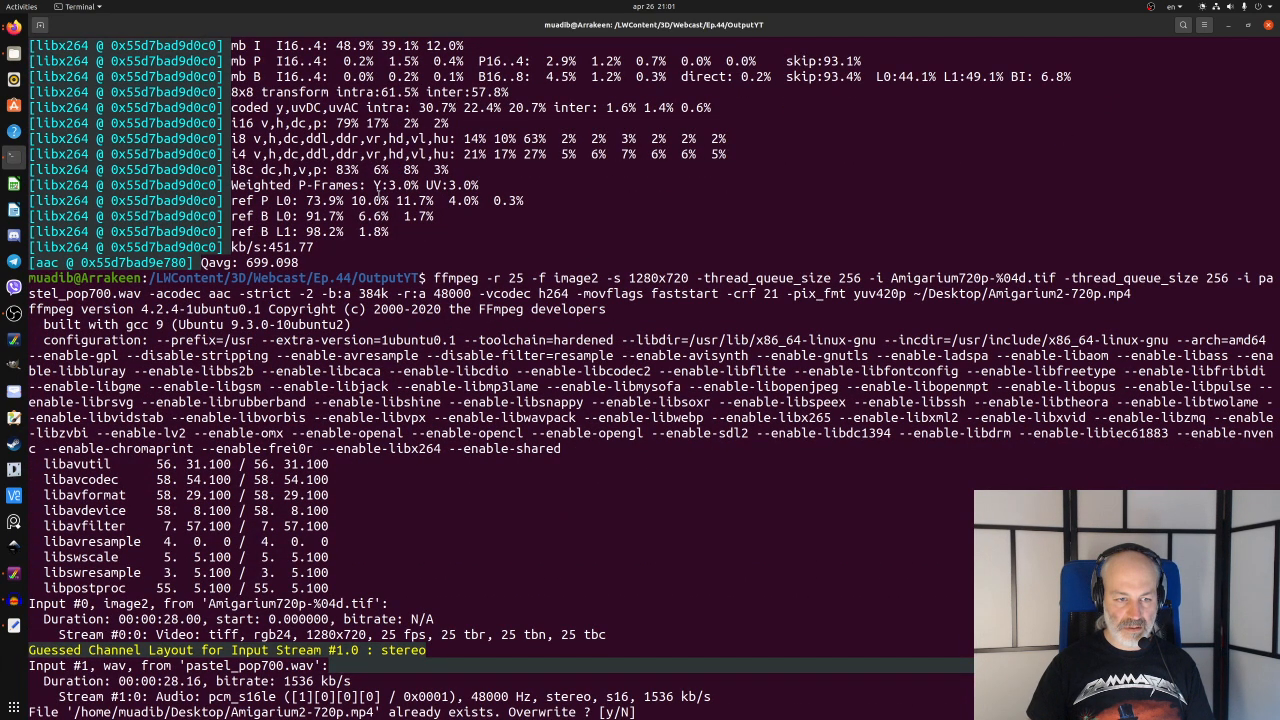
key("Return")
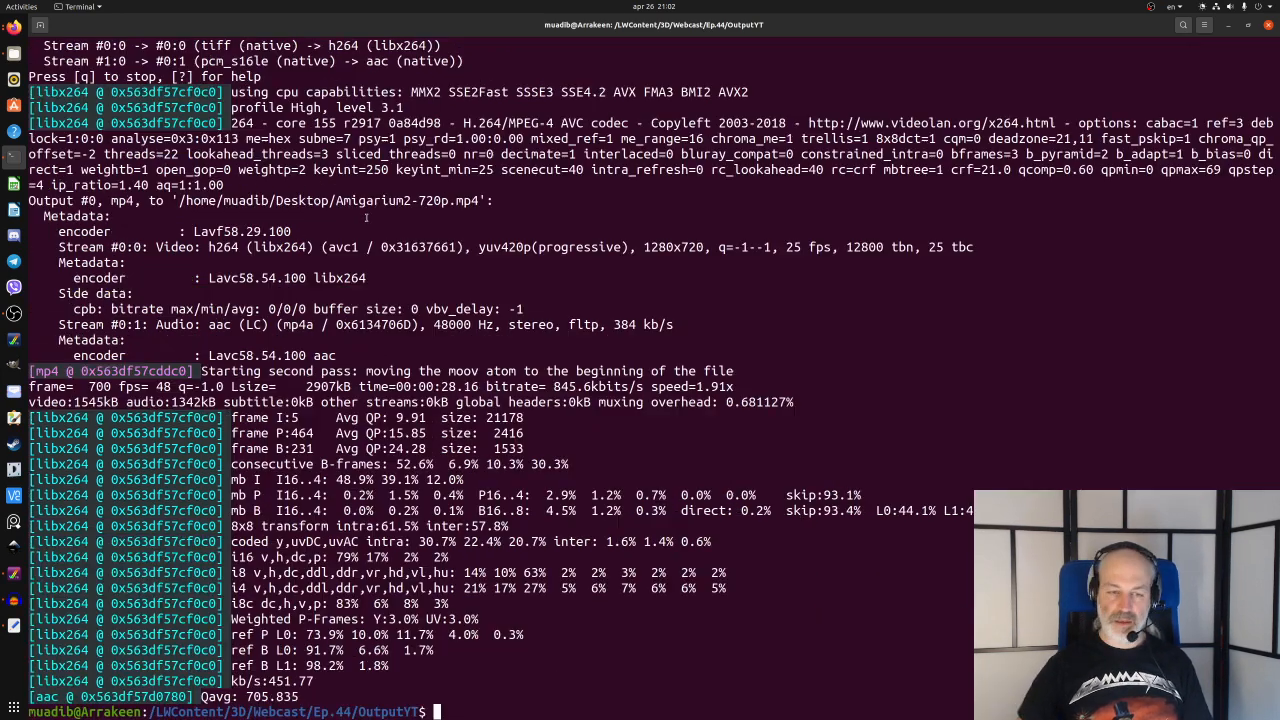
- Play the re-encoded Amigarium2-720p.mp4 in VLC in full screen to check the sync and the ending, and close the player
left_click(1228, 26)
double_click(59, 240)
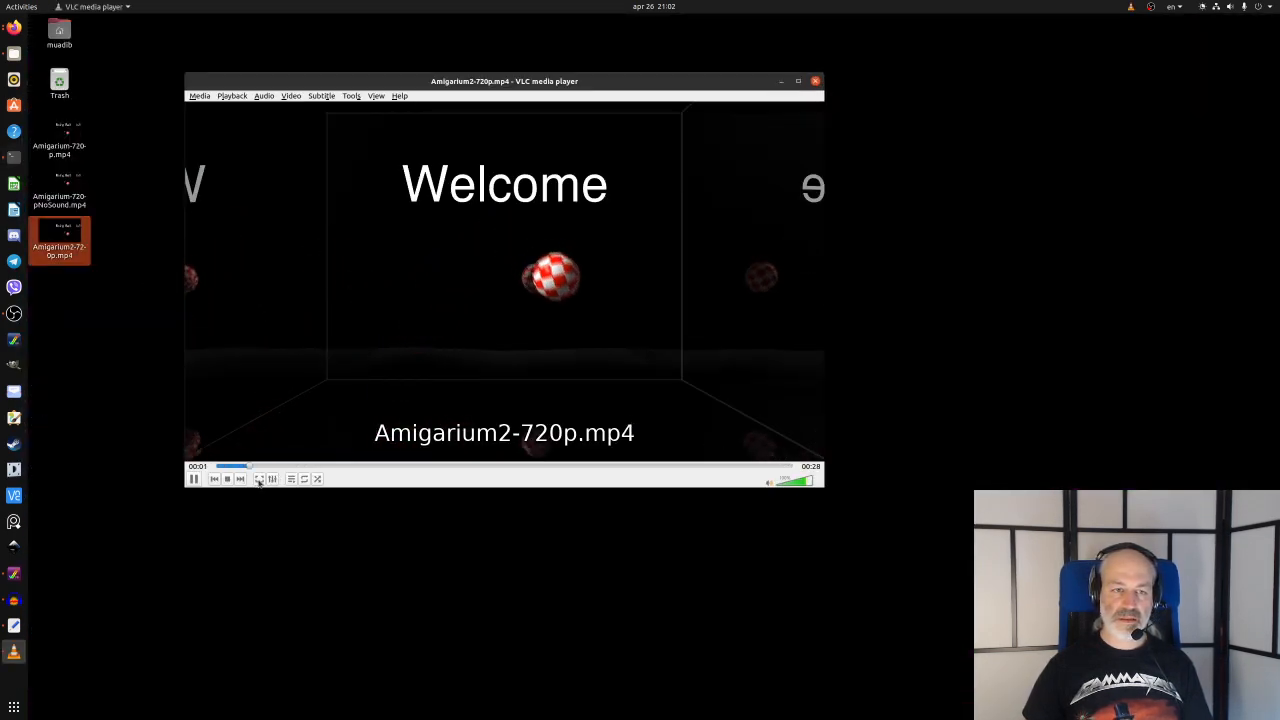
left_click(259, 479)
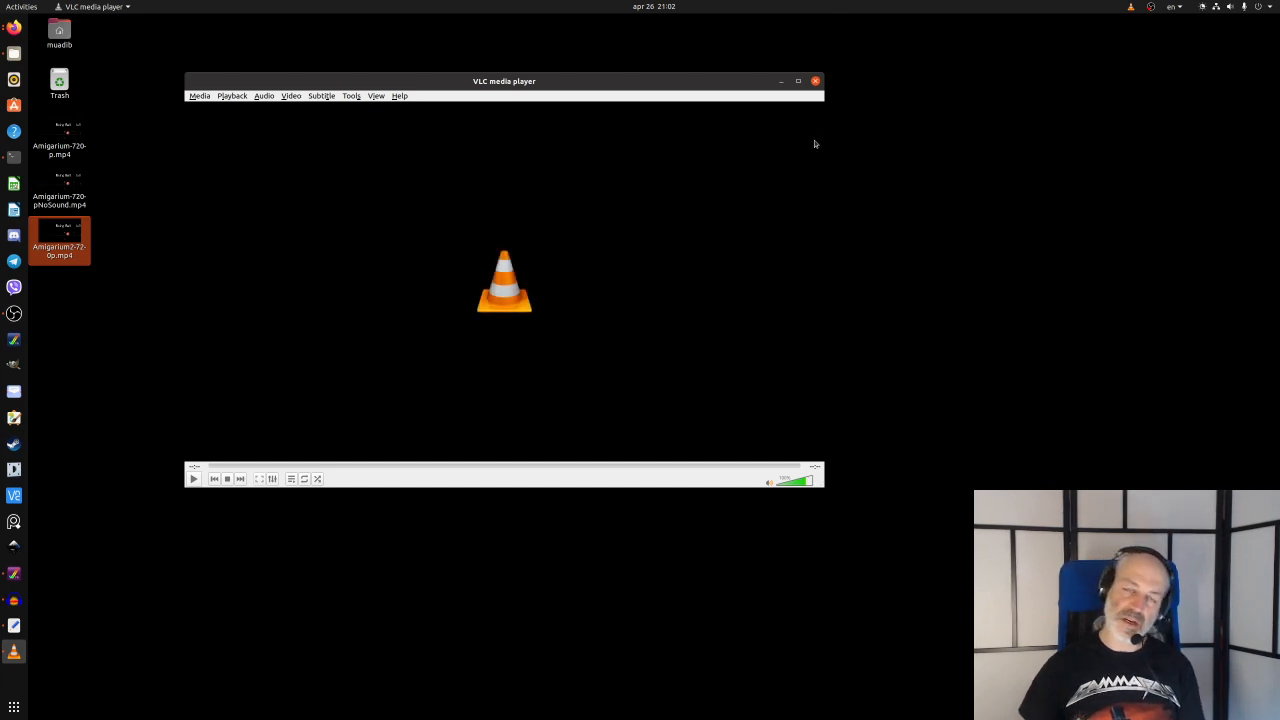
left_click(816, 81)
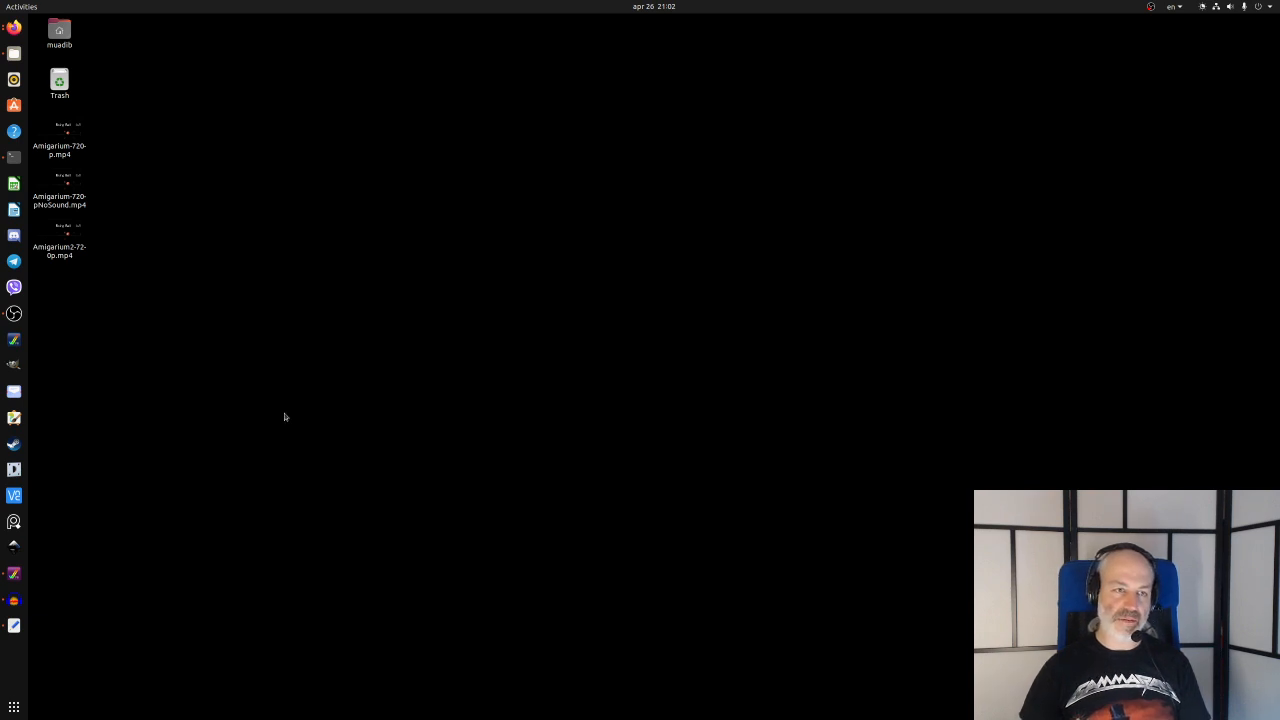
- Switch to the Twitch stream chat window in Firefox to read the messages, moving the window slightly upward
left_click(14, 27)
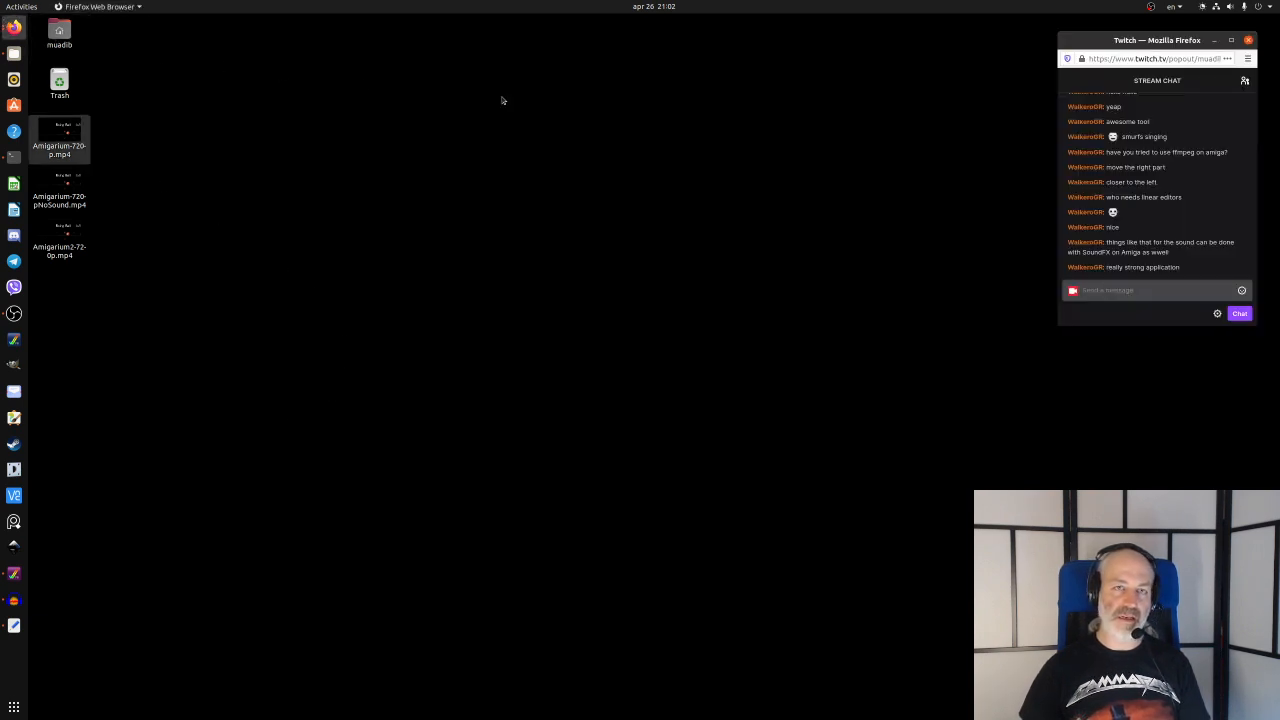
left_click(1142, 292)
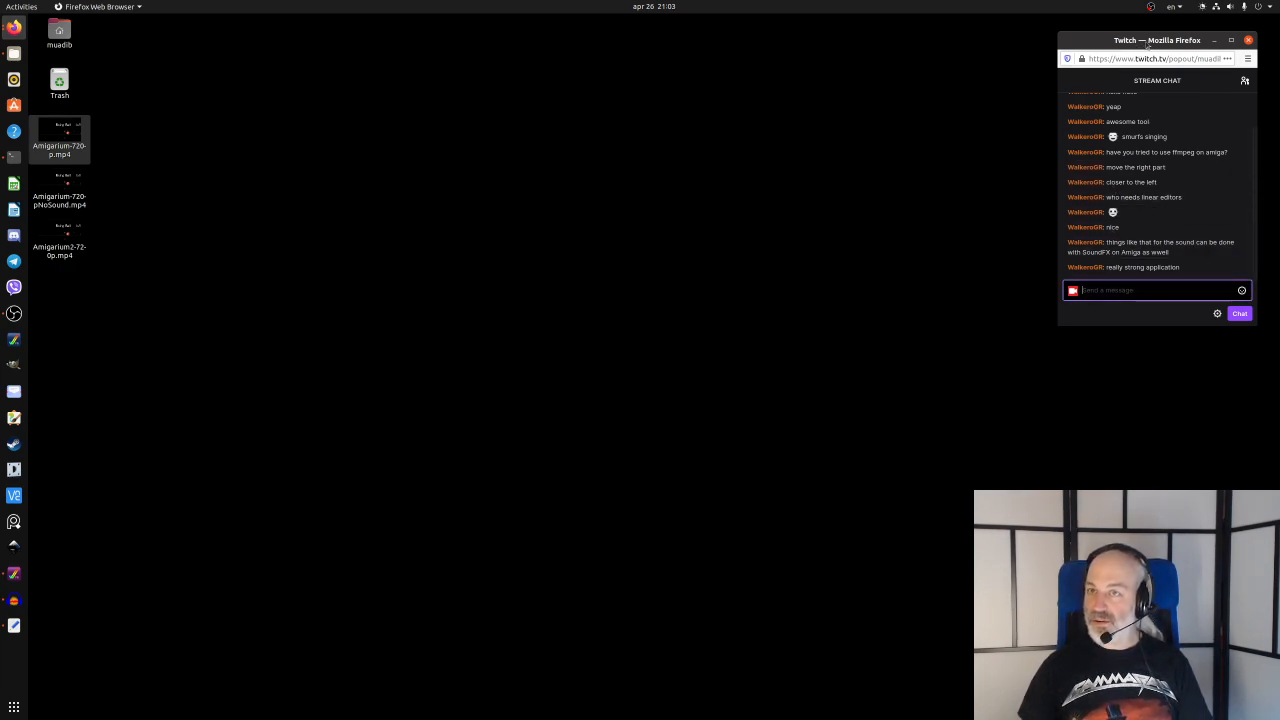
mouse_move(1148, 45)
left_mouse_down()
mouse_move(1140, 55)
mouse_move(1151, 35)
left_mouse_up()
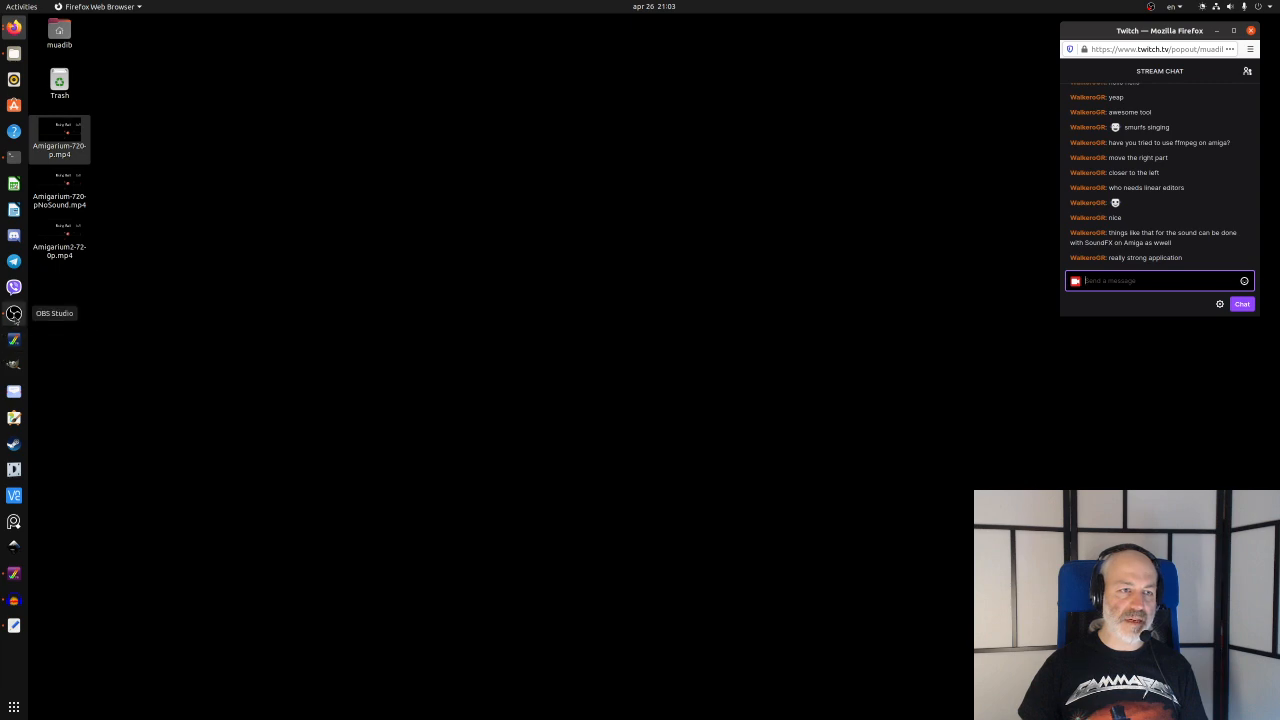
- Bring up OBS Studio and switch to the FS-UAE Amiga 1200 window showing the Workbench
left_click(14, 313)
key("alt+Tab")
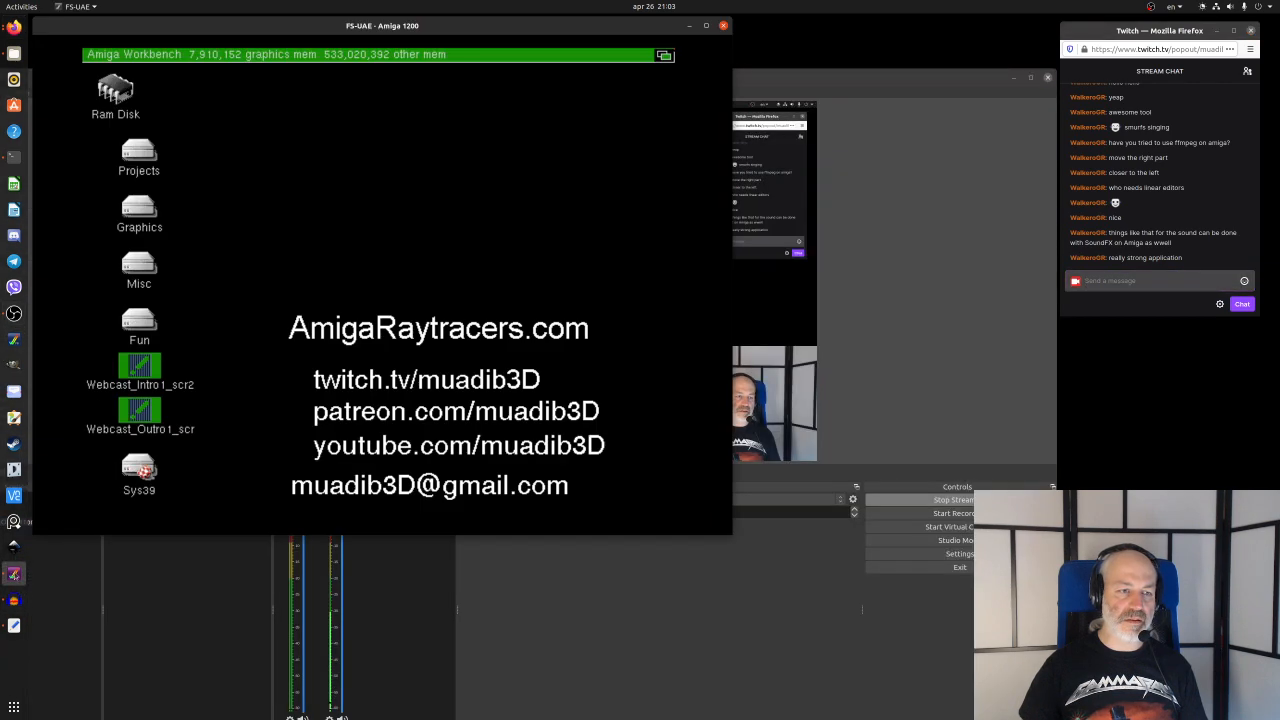